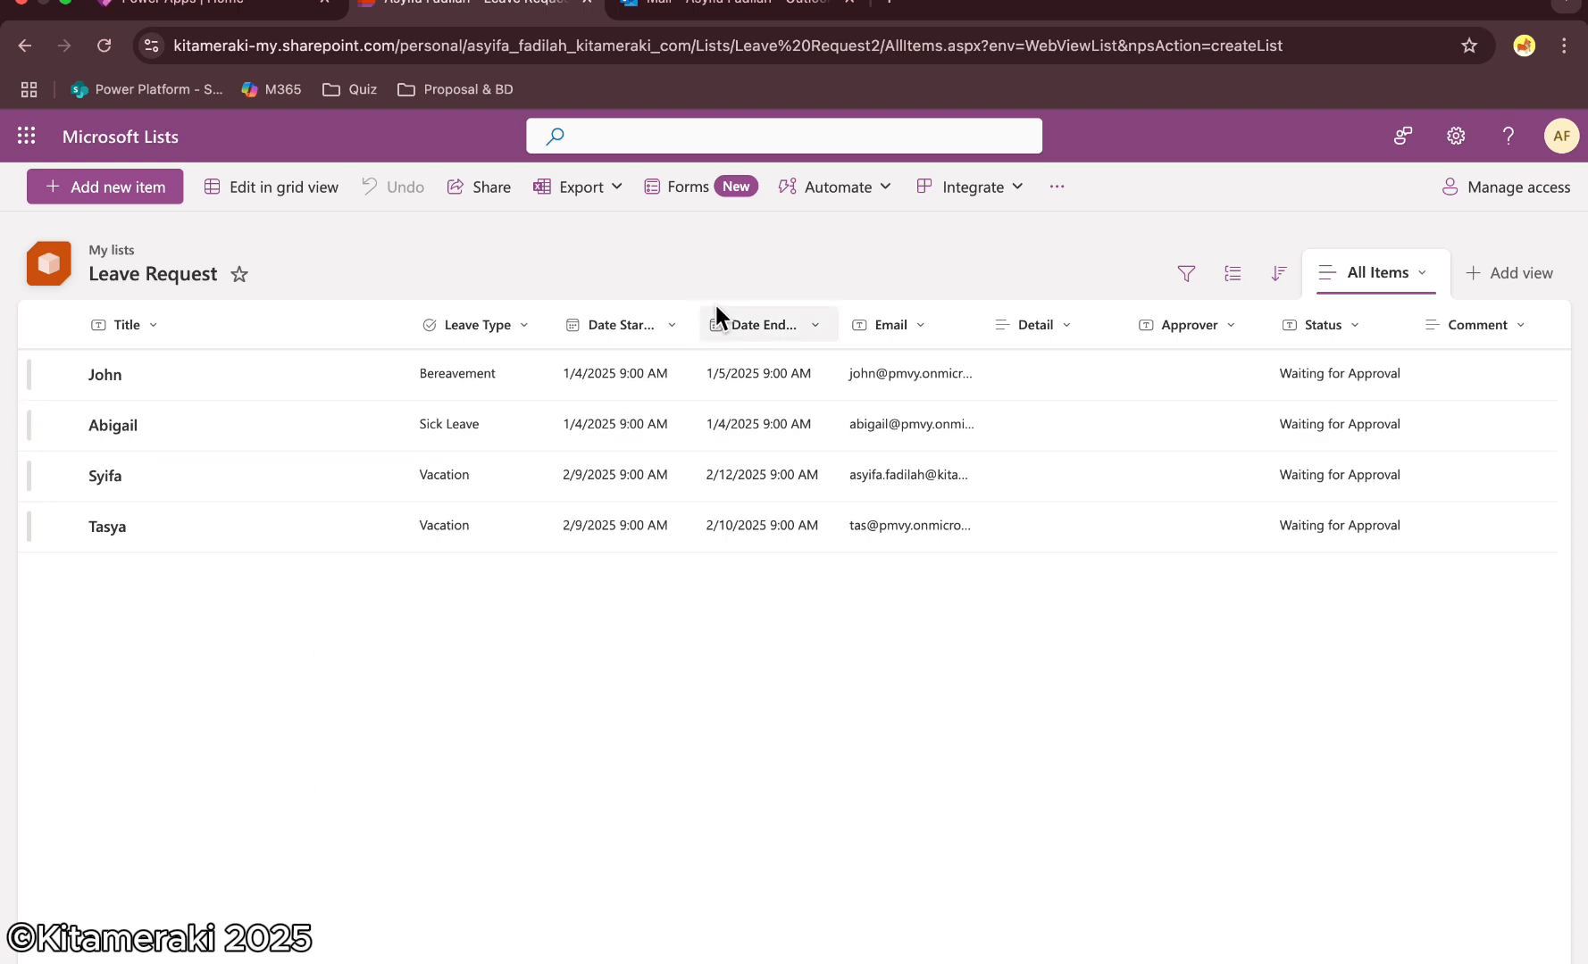
Open the Leave Type column's edit settings and add two more choice entries
left_click(486, 327)
mouse_move(525, 527)
left_click(681, 542)
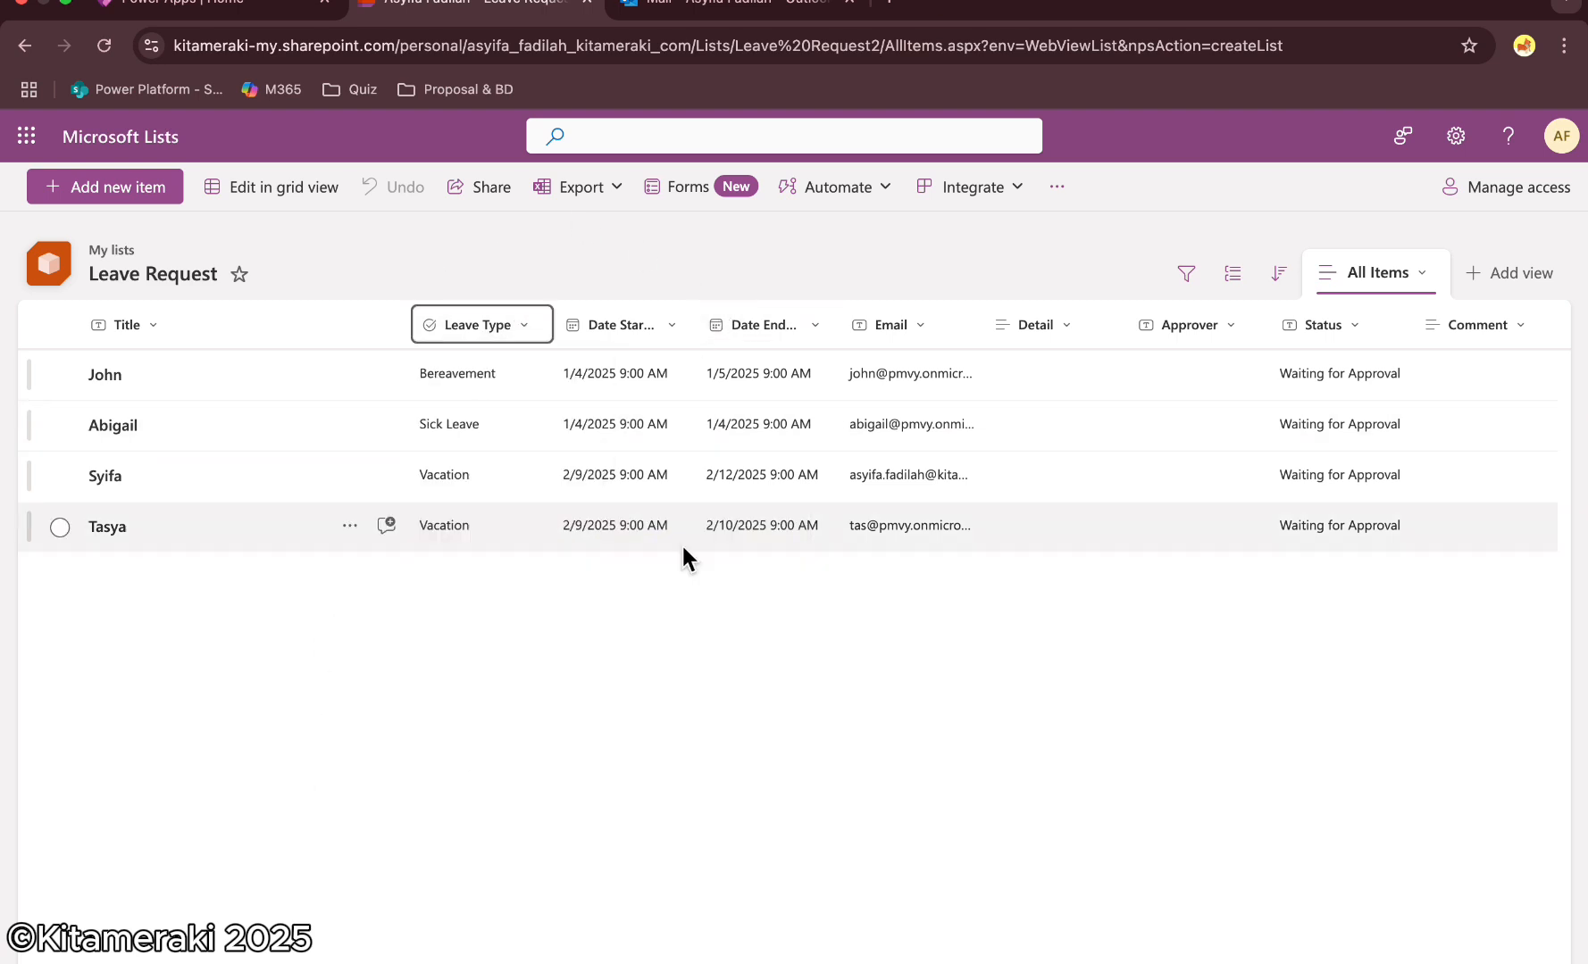
left_click(1257, 576)
left_click(1295, 529)
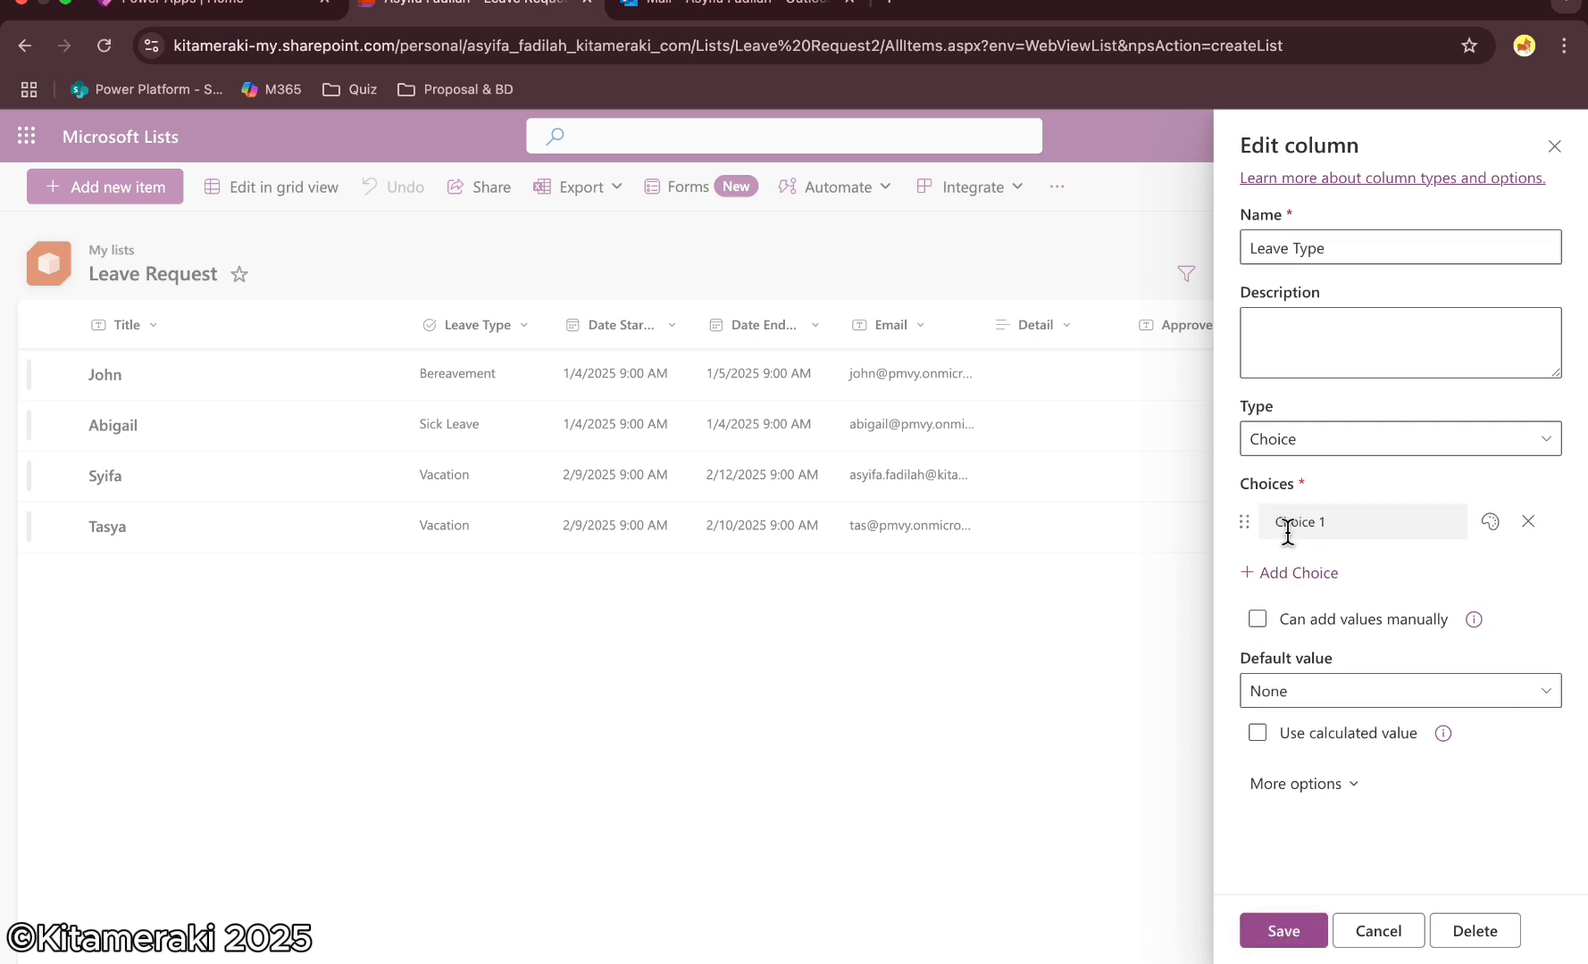
left_click(1286, 576)
left_click(1321, 622)
Name the three choices Vacation, Sick Leave and Bereavement, and save the column
left_click(1312, 522)
type("Va")
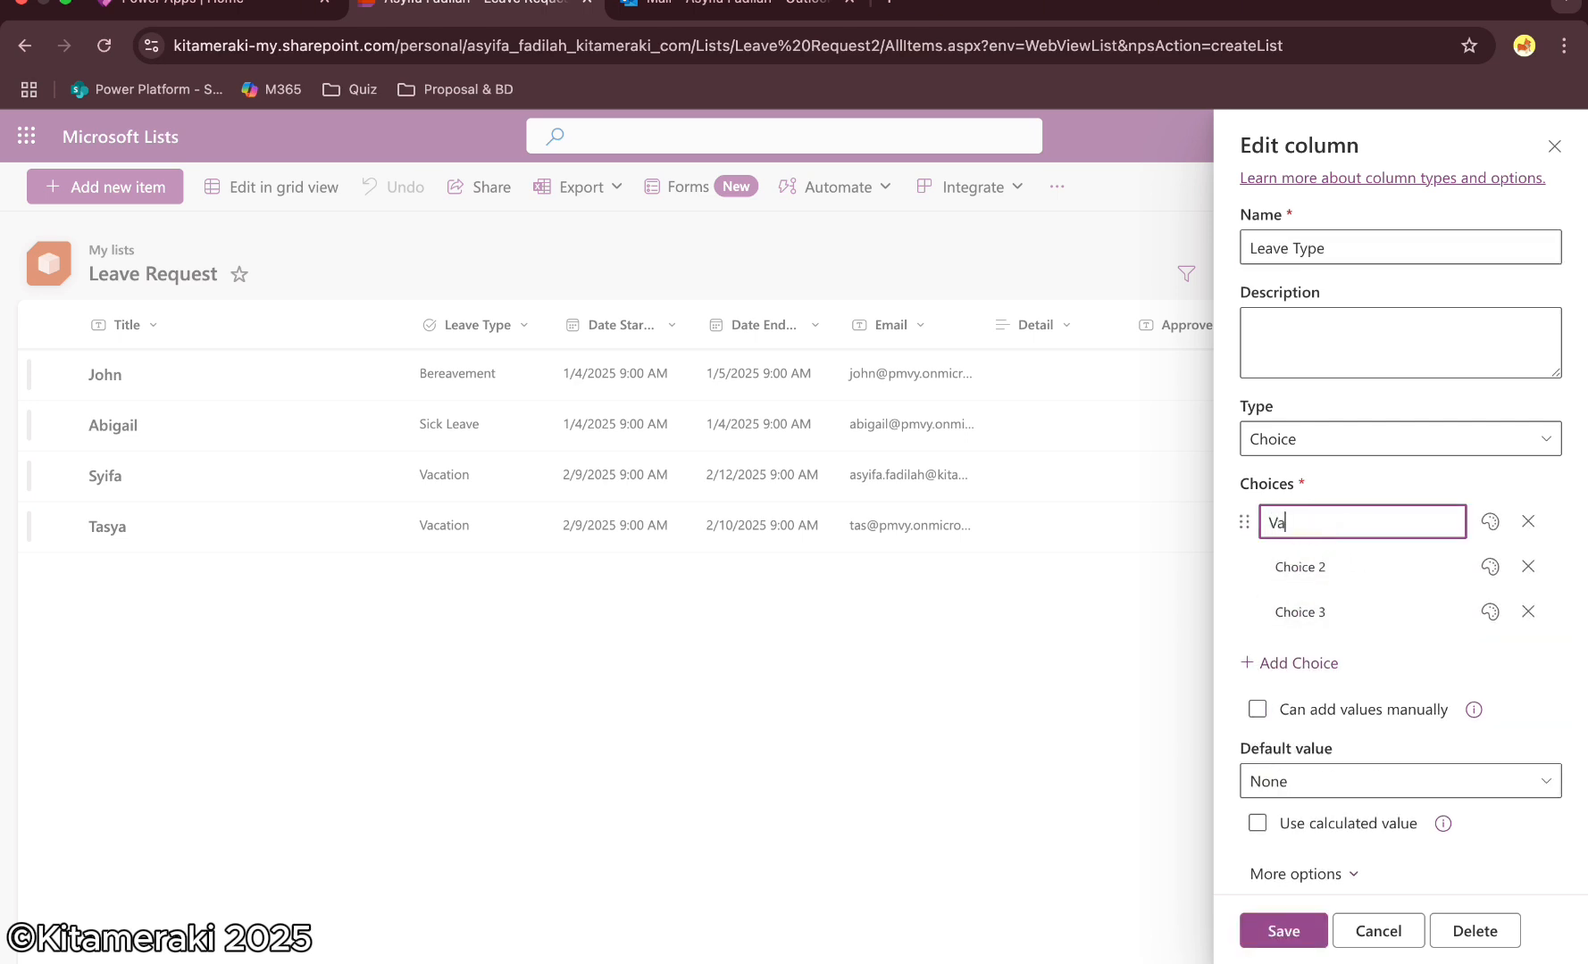
type("cation")
left_click(1340, 569)
type("Sick Leave")
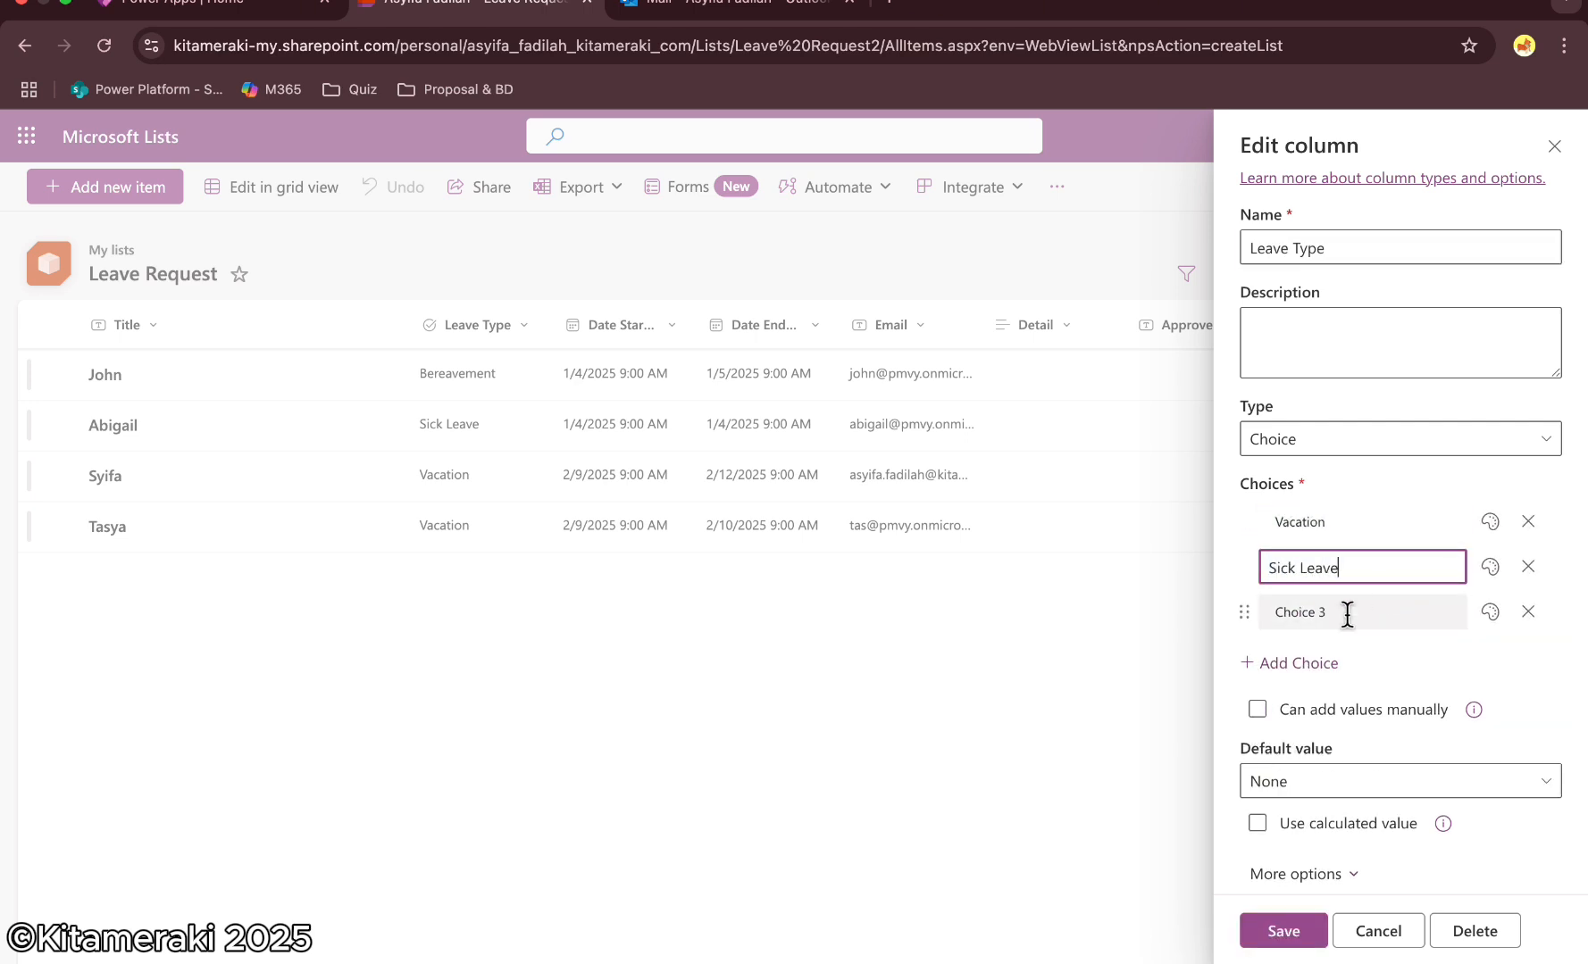
left_click(1346, 615)
type("Bereavement")
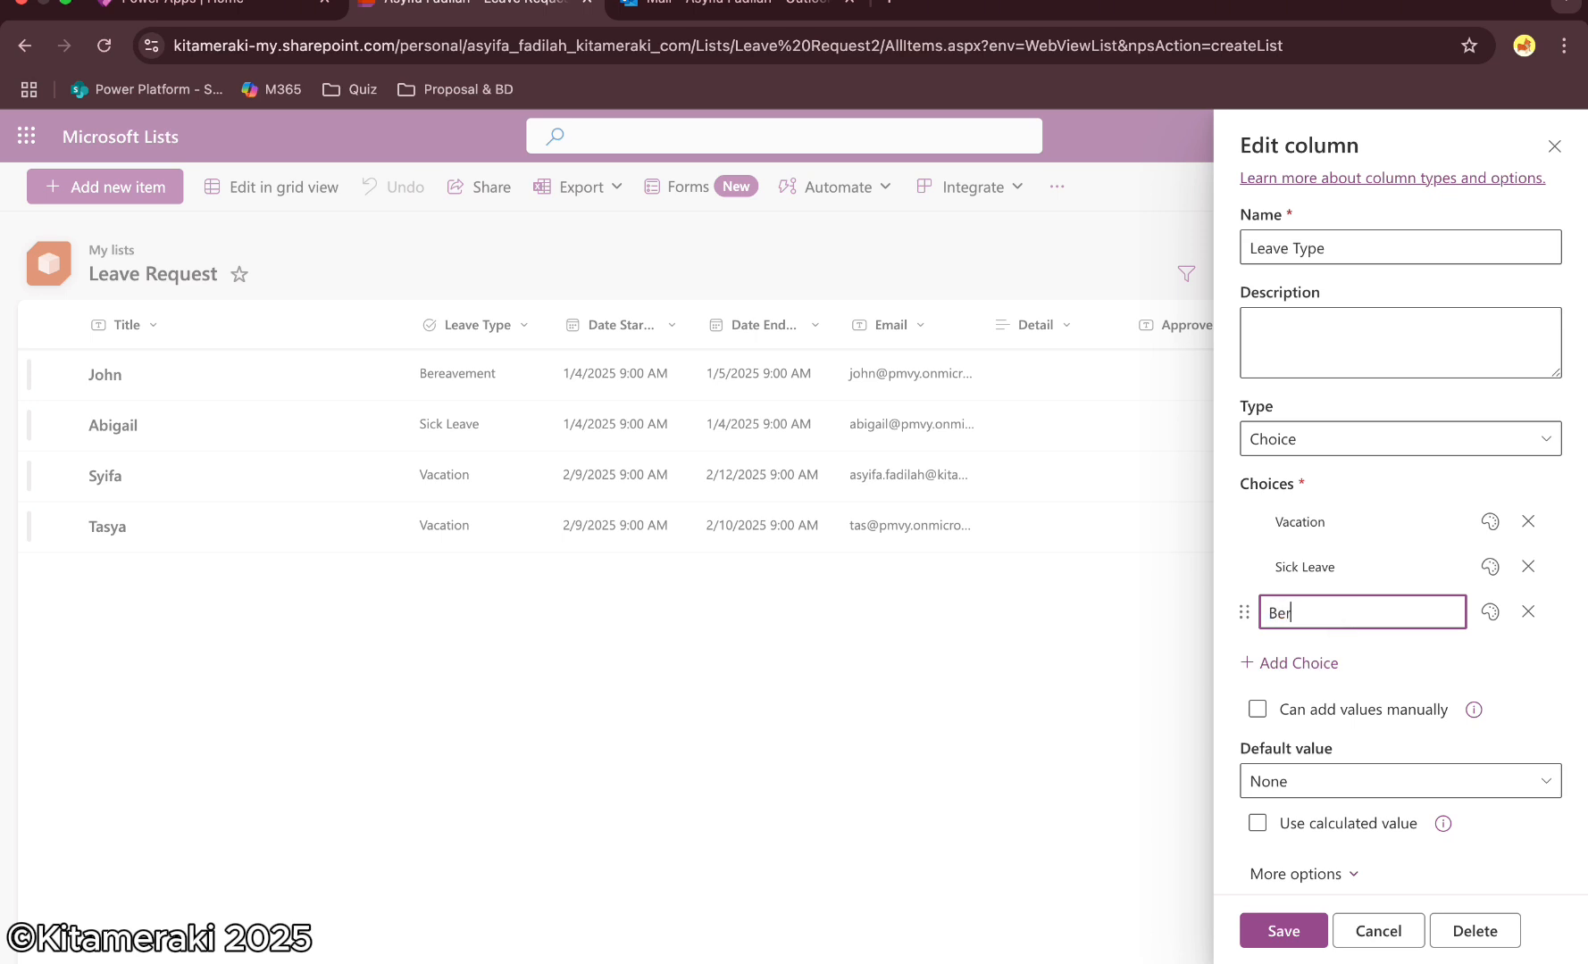
left_click(1564, 694)
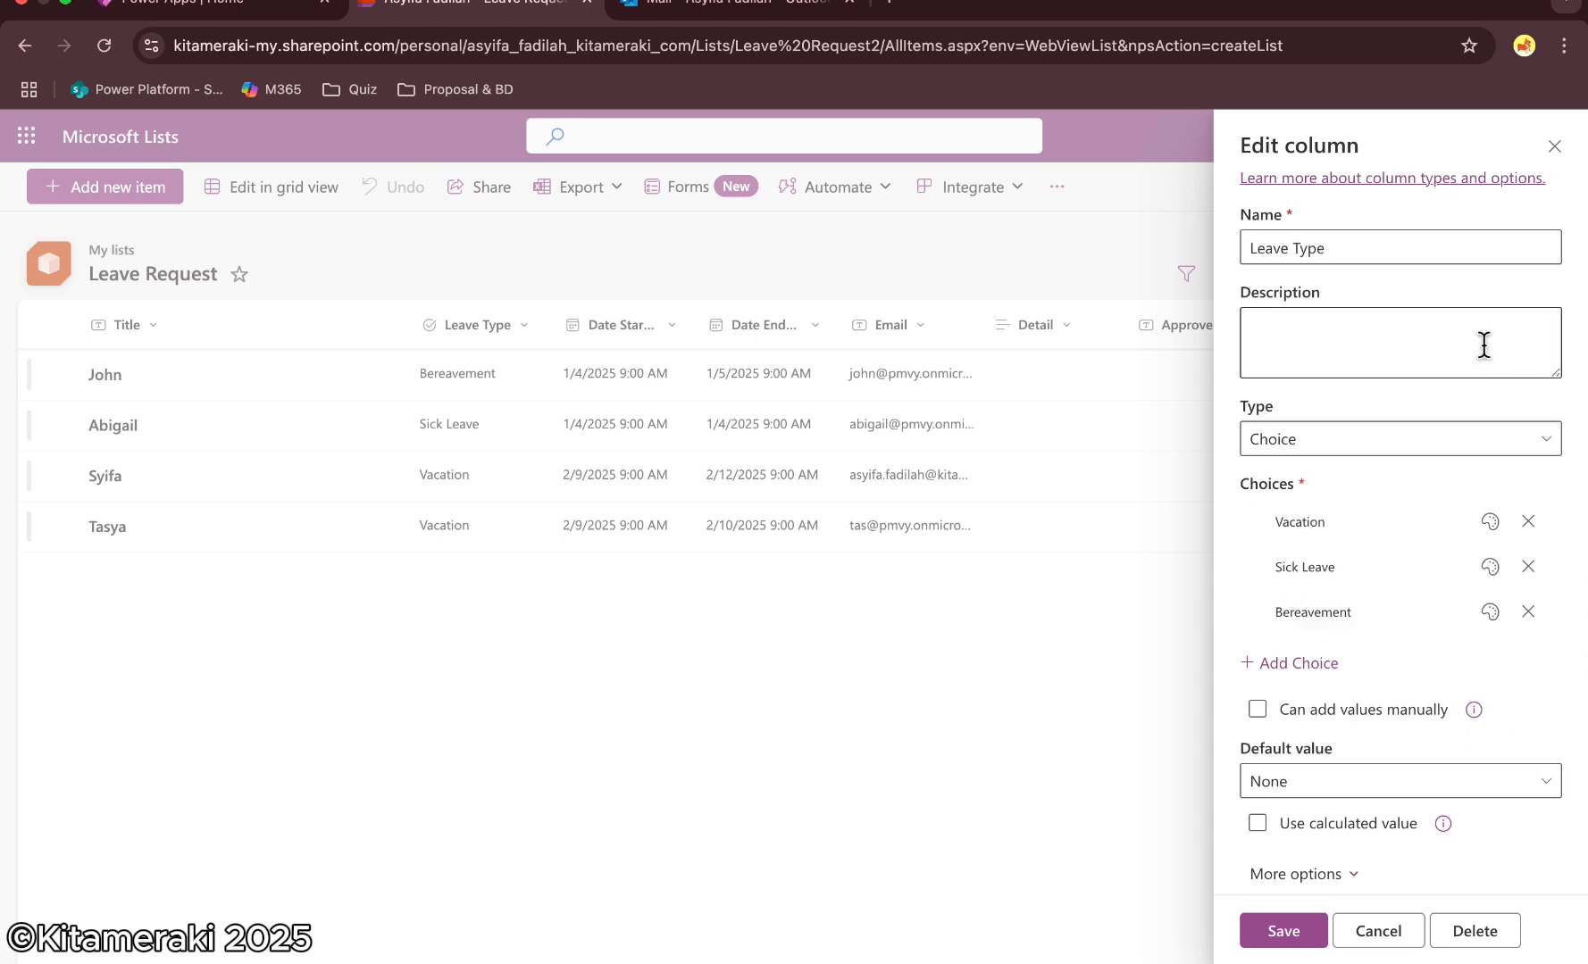
left_click(1284, 931)
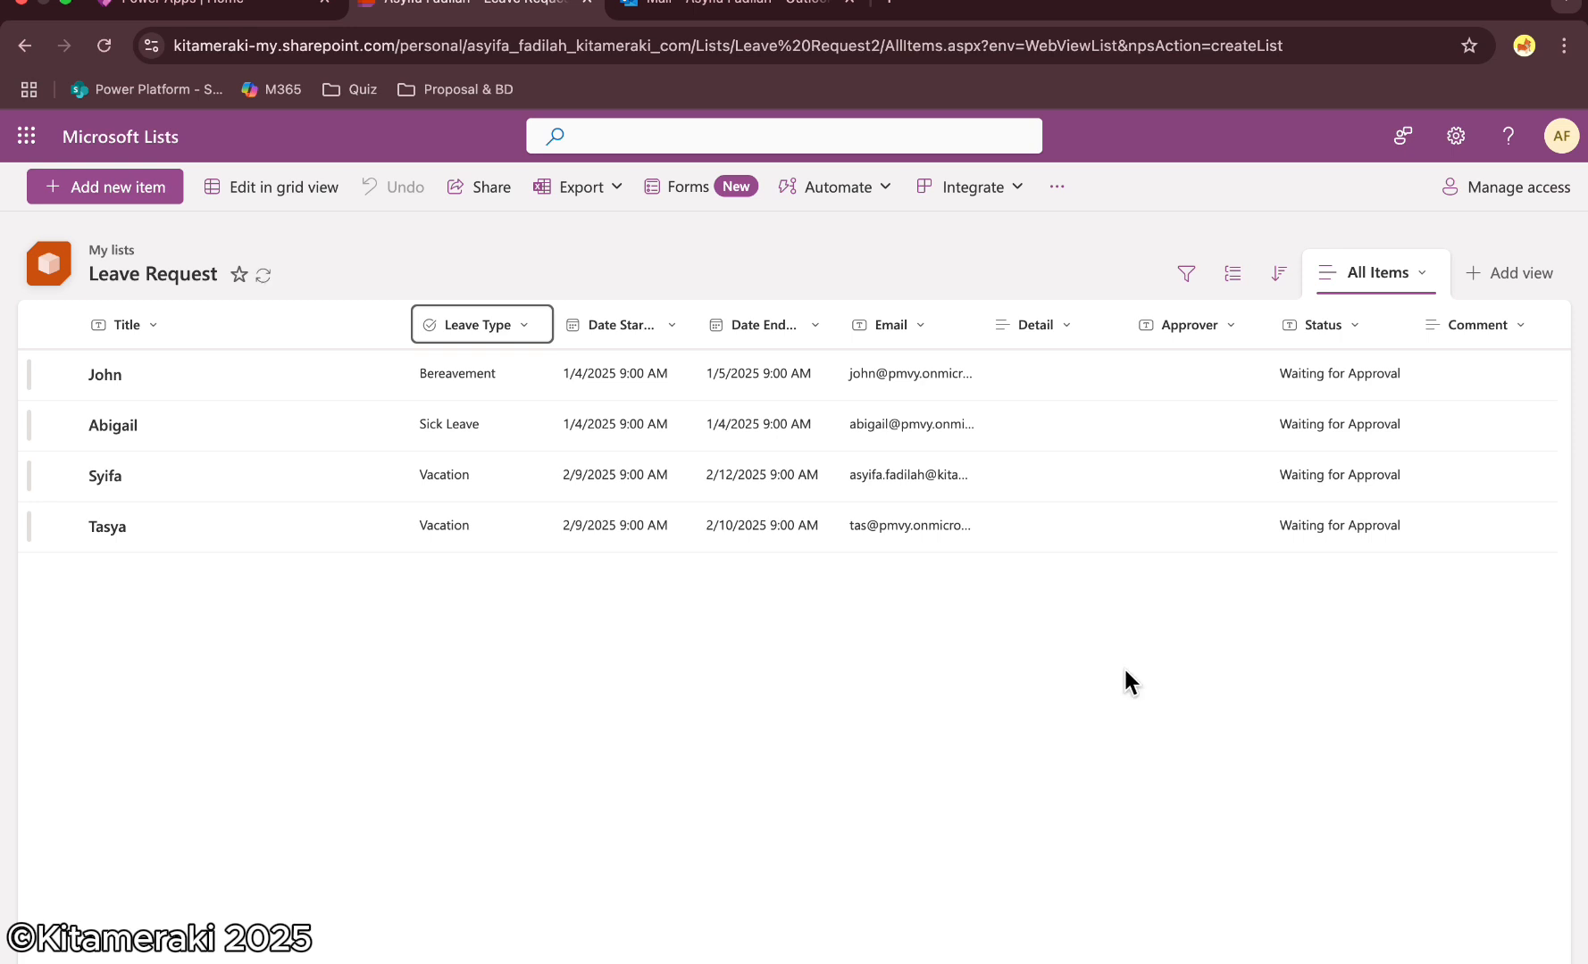
Turn off Include Time for the Date Start column and save it
left_click(616, 324)
mouse_move(688, 527)
left_click(808, 526)
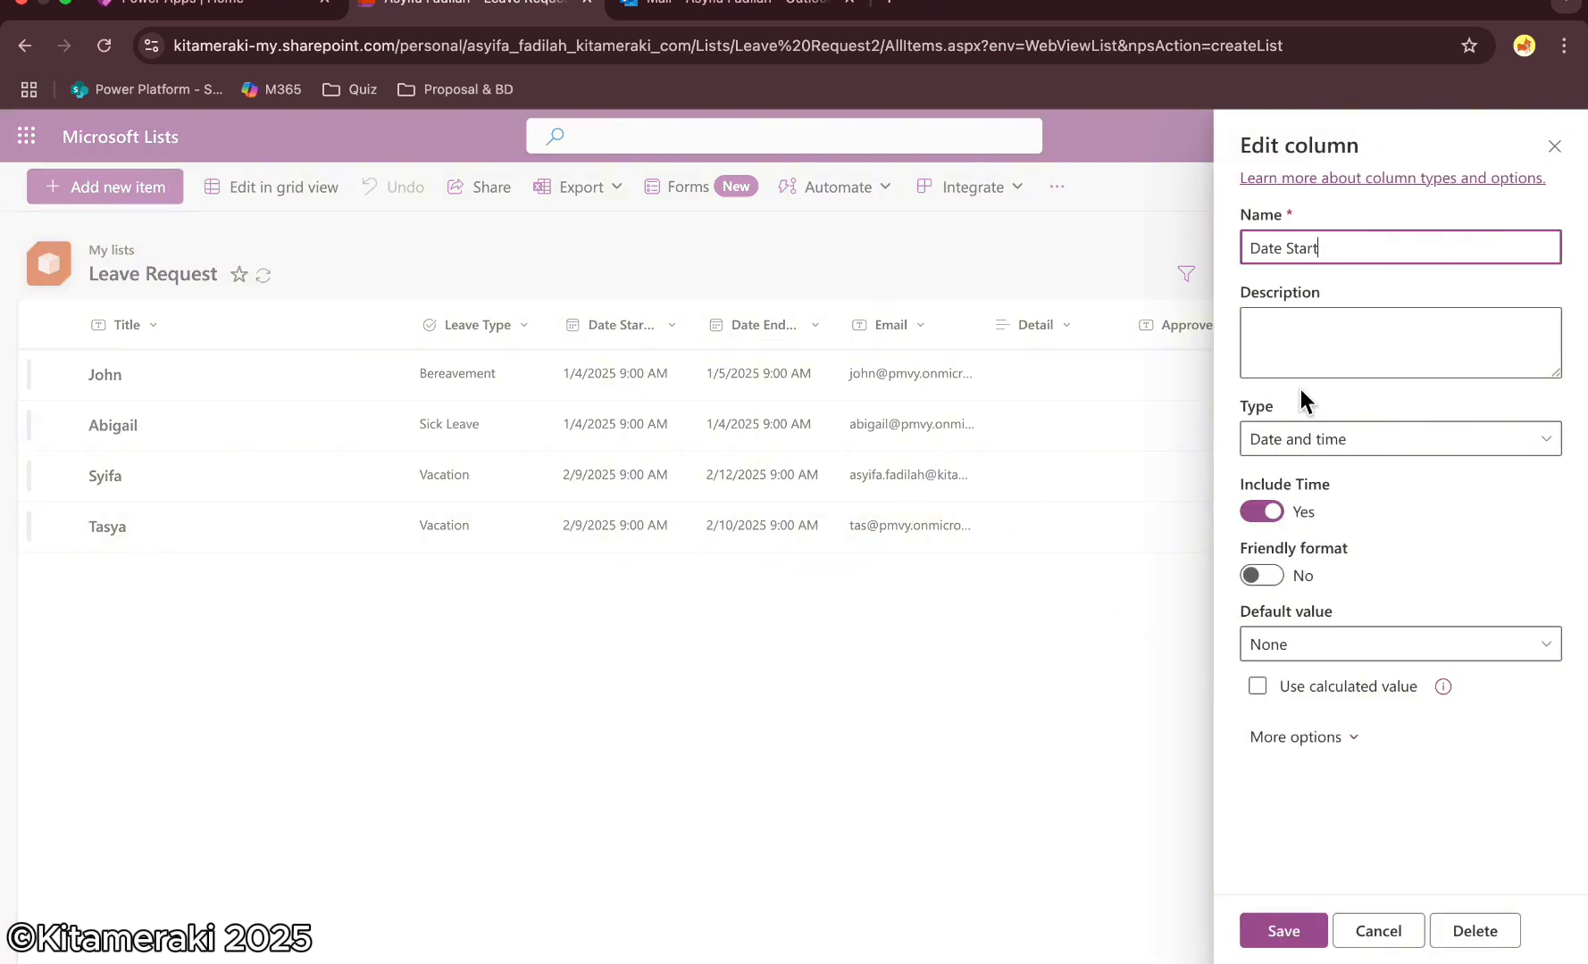
left_click(1262, 512)
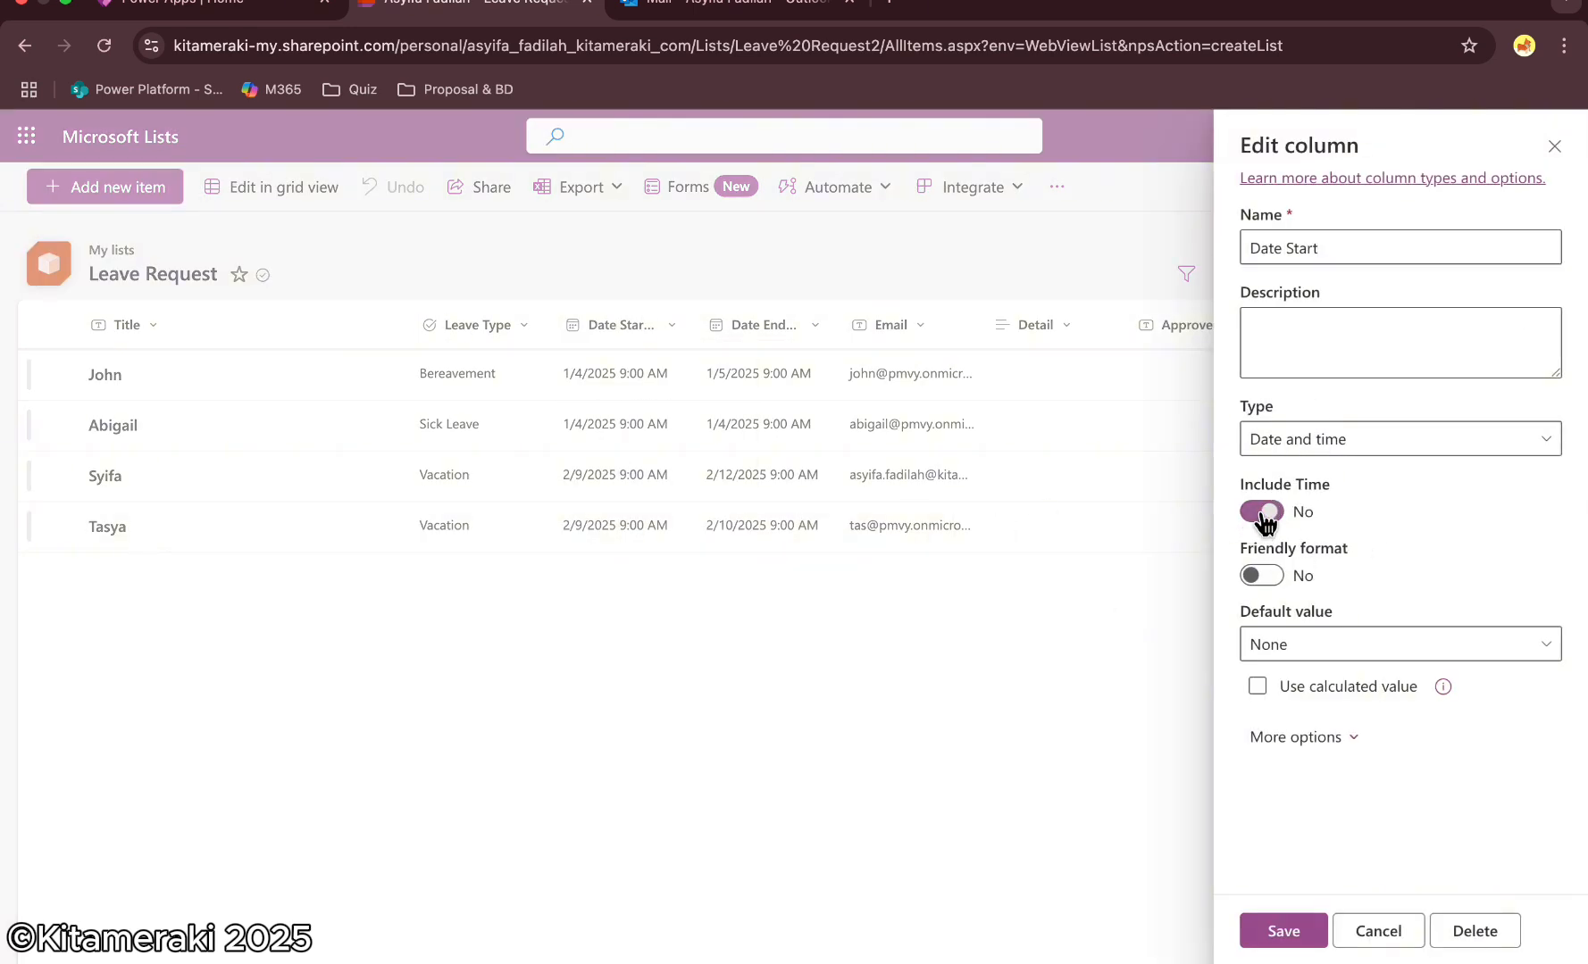
left_click(1297, 937)
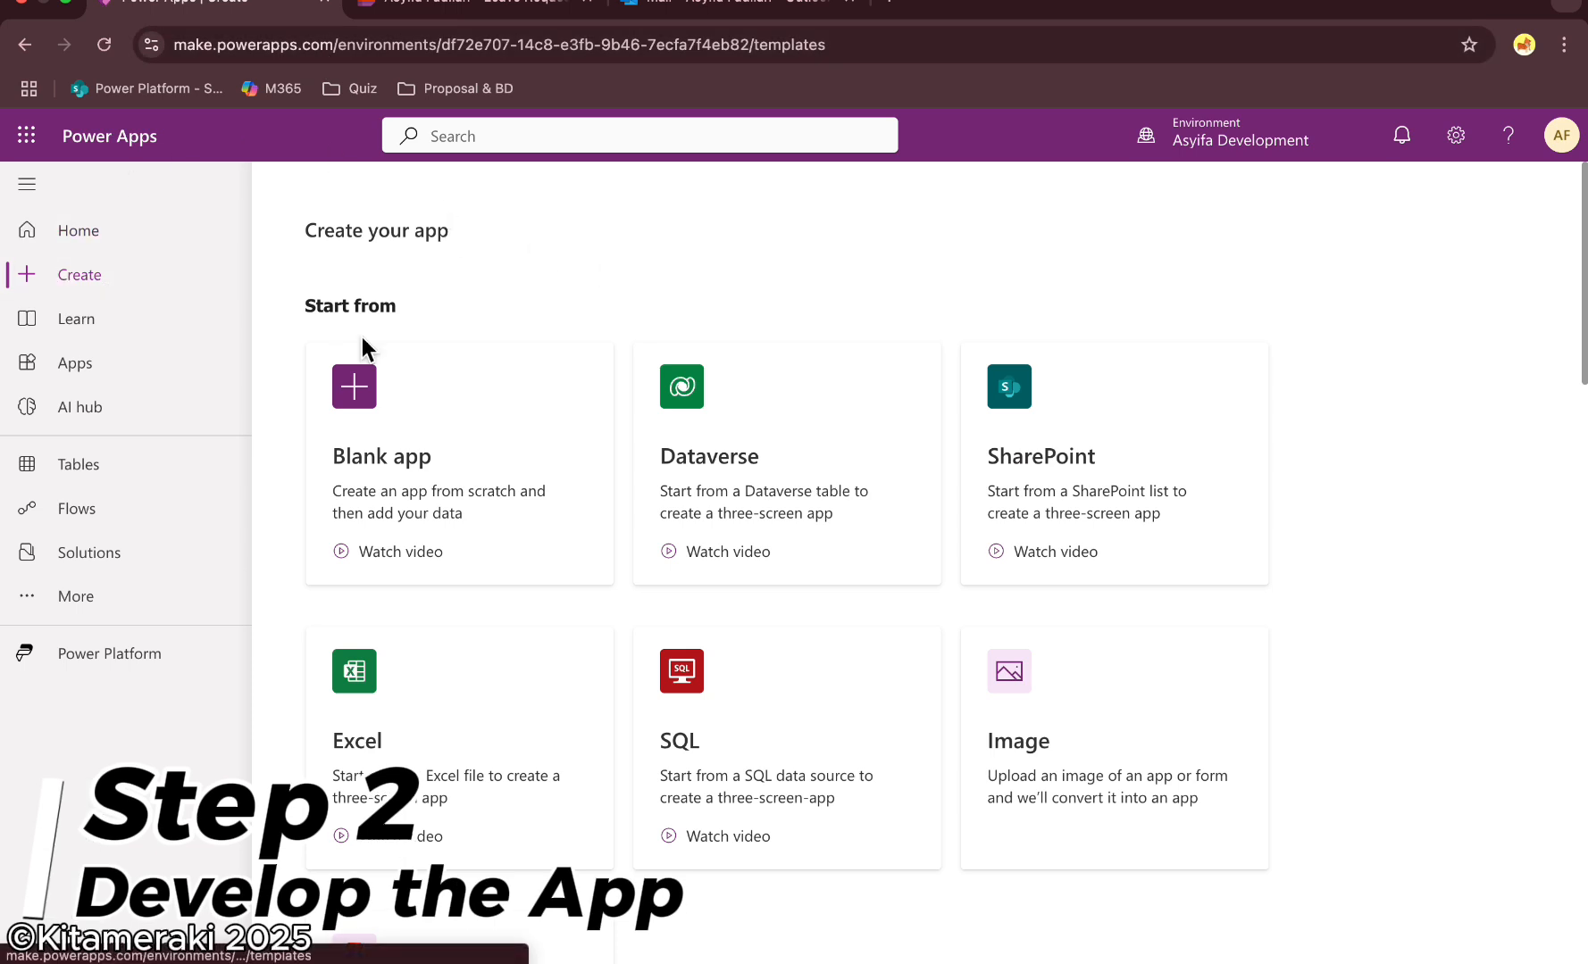
Create a blank tablet canvas app named Leave Request App and skip the welcome dialog
left_click(429, 451)
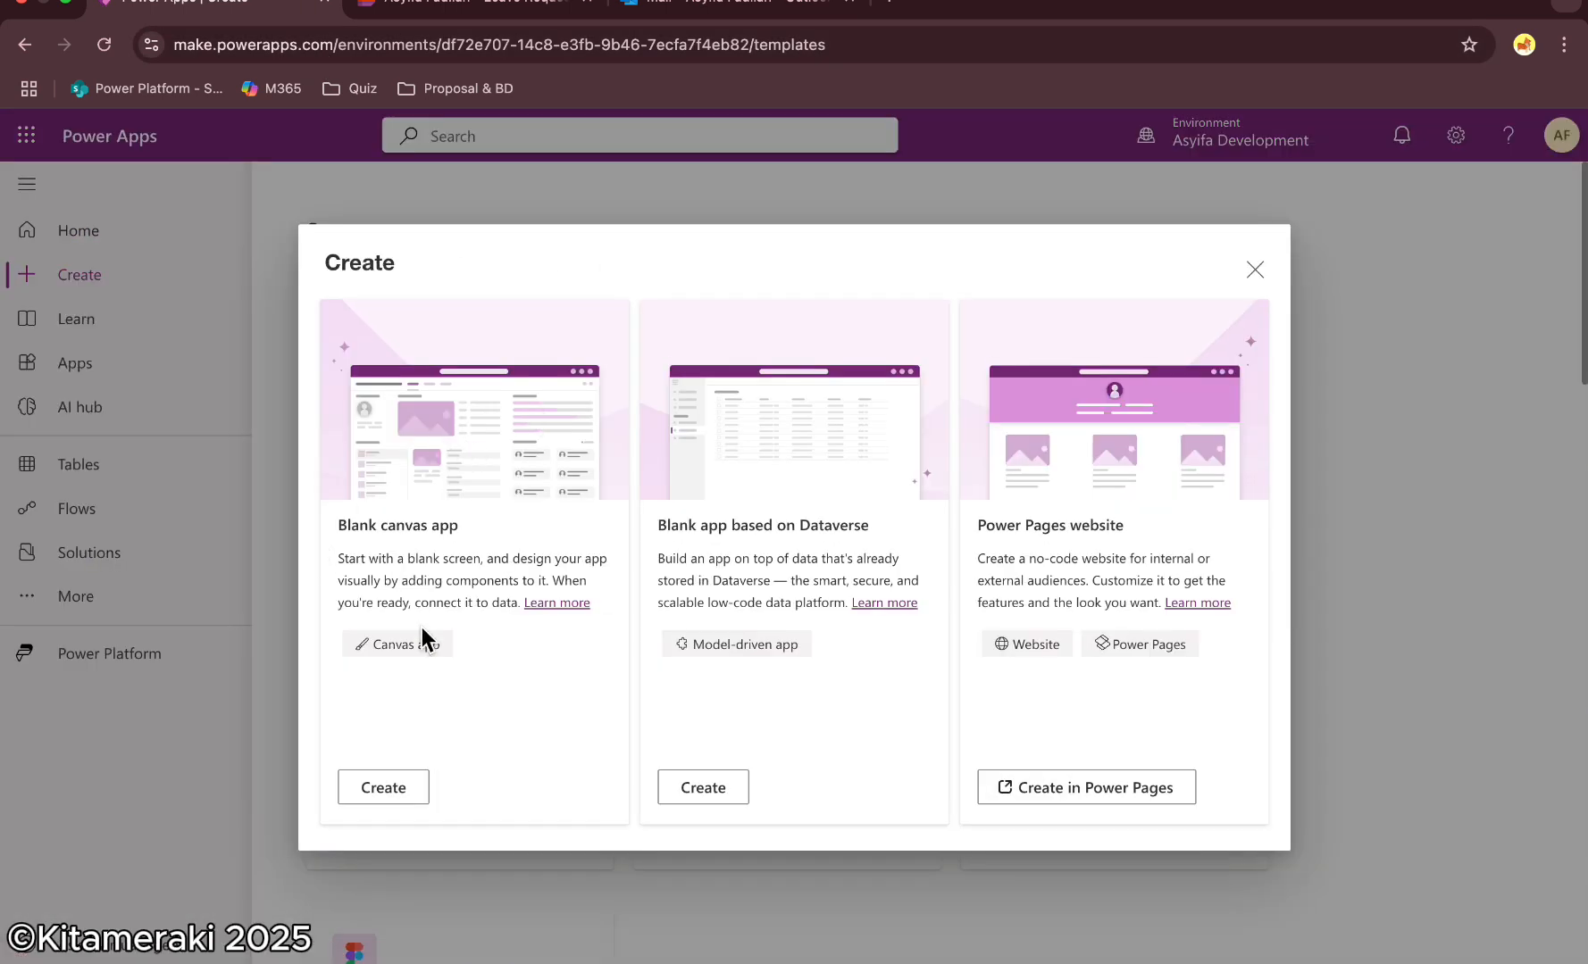
left_click(374, 778)
type("Leav")
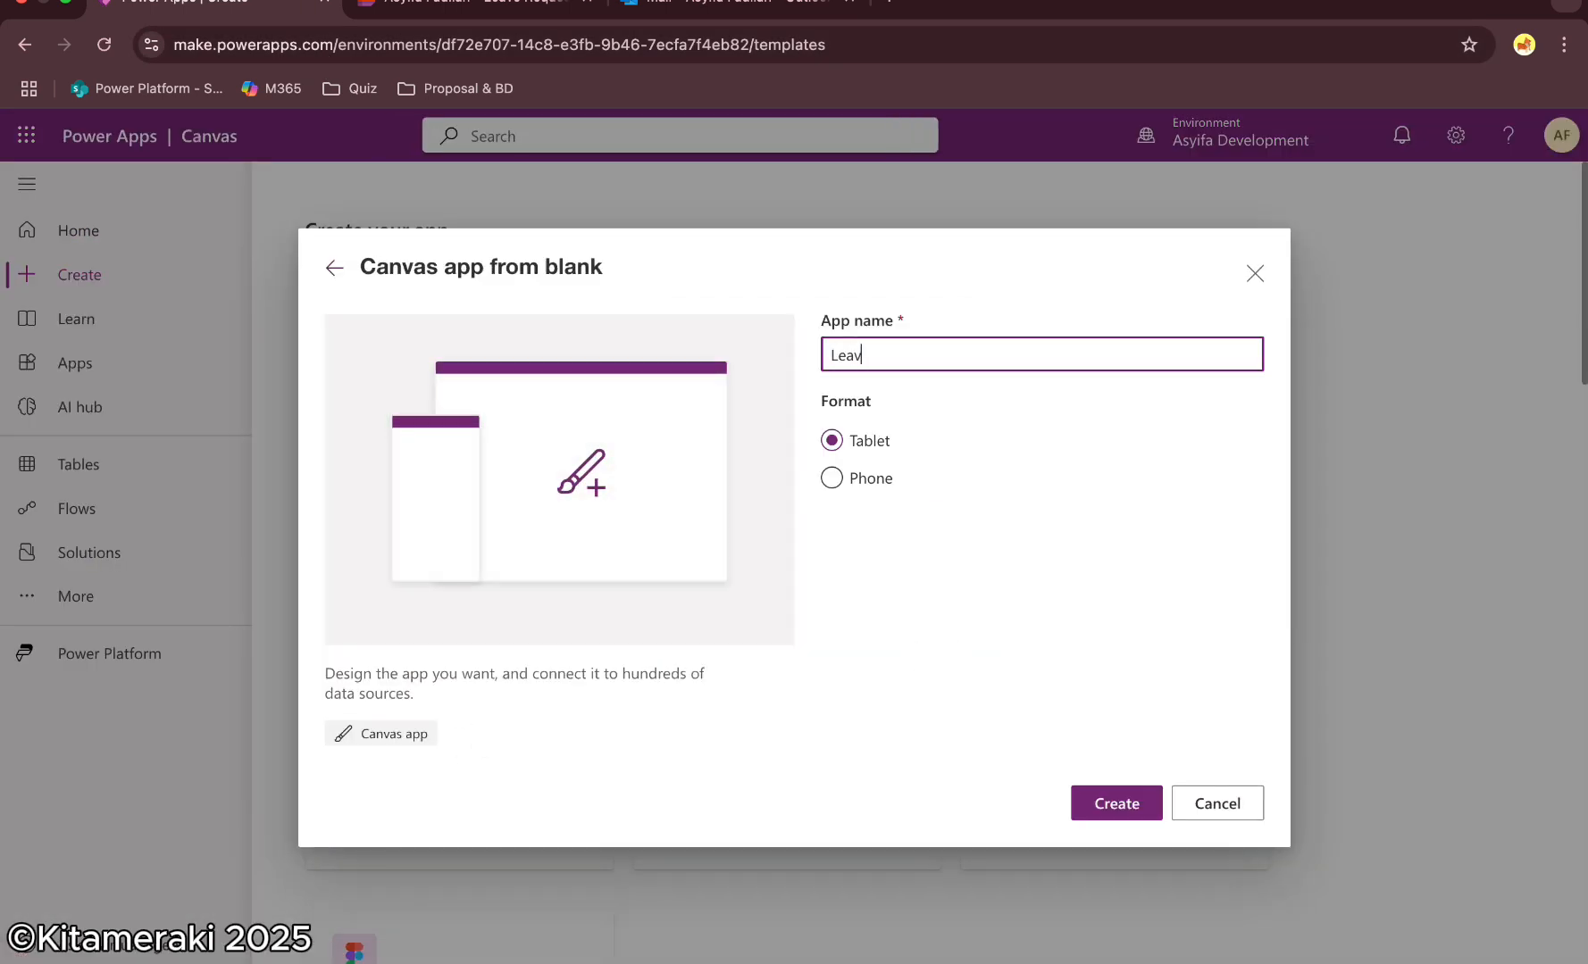
type("e Request App")
left_click(1112, 791)
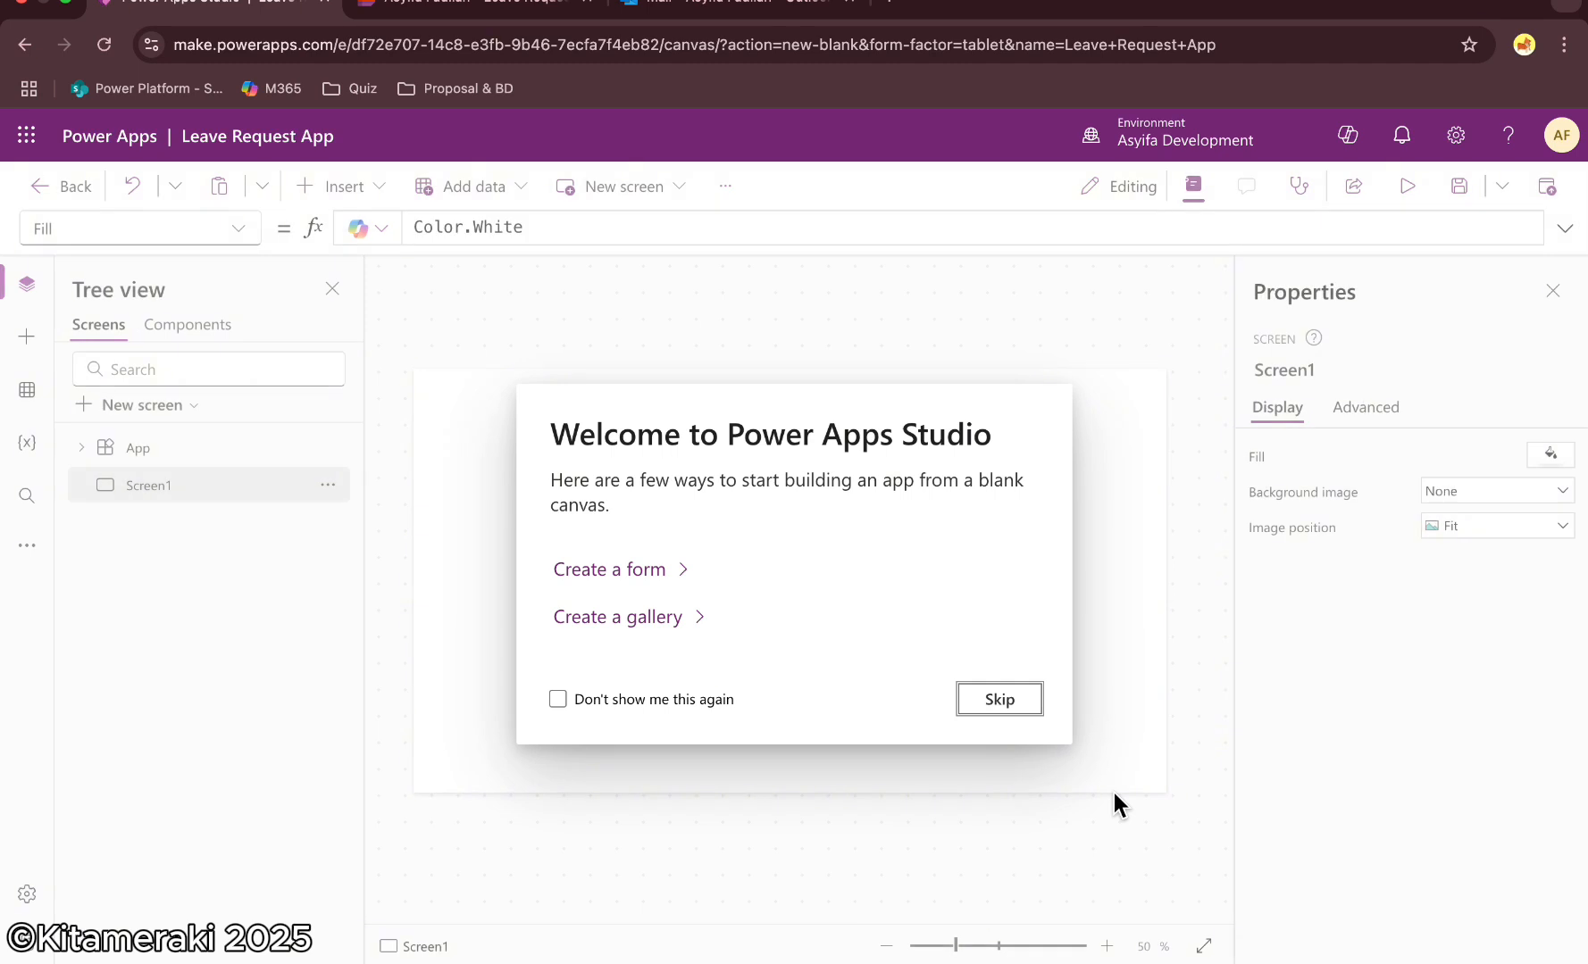
left_click(1012, 695)
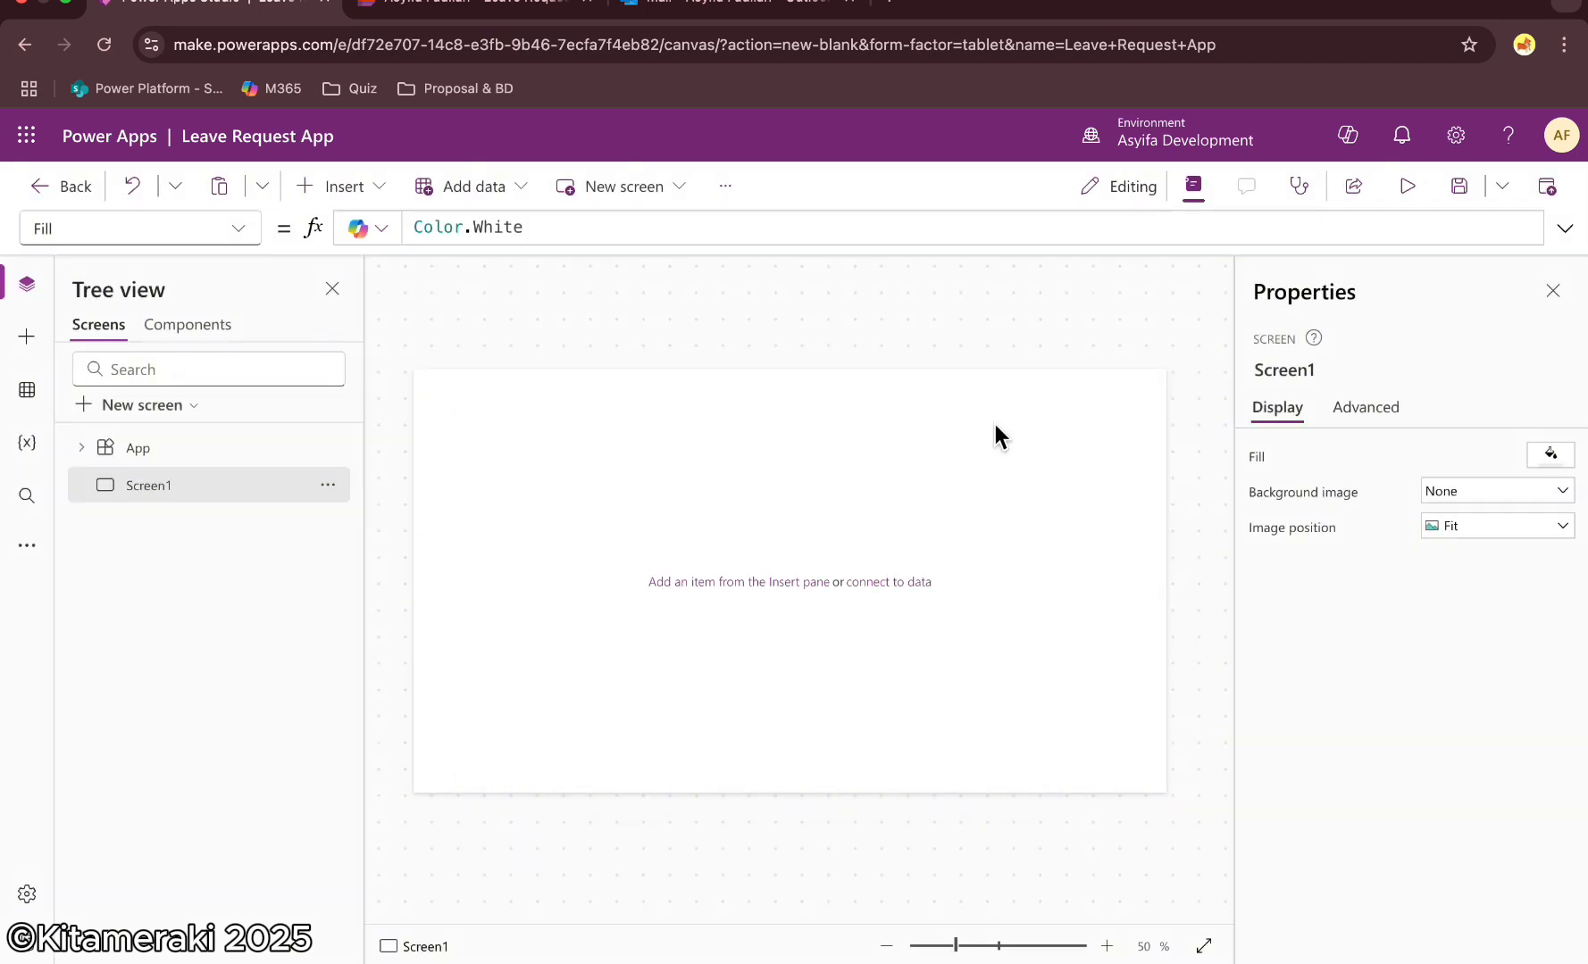
Add a SharePoint data source, connecting to the site by pasting the Leave Request list's URL
left_click(26, 390)
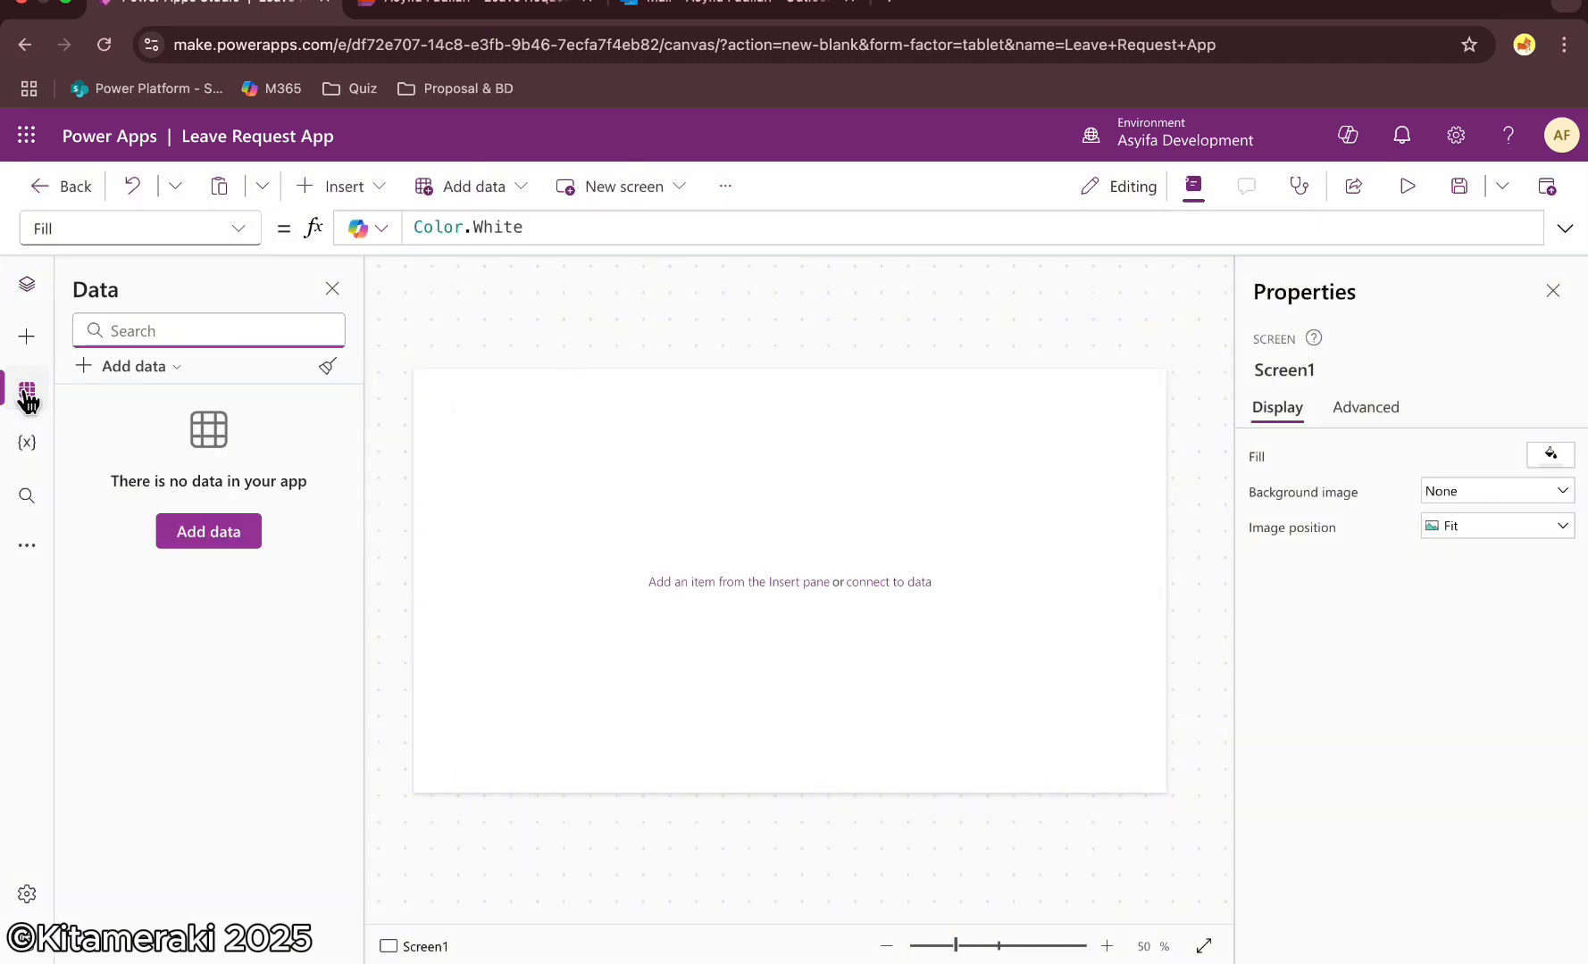
left_click(134, 366)
type("sharepo")
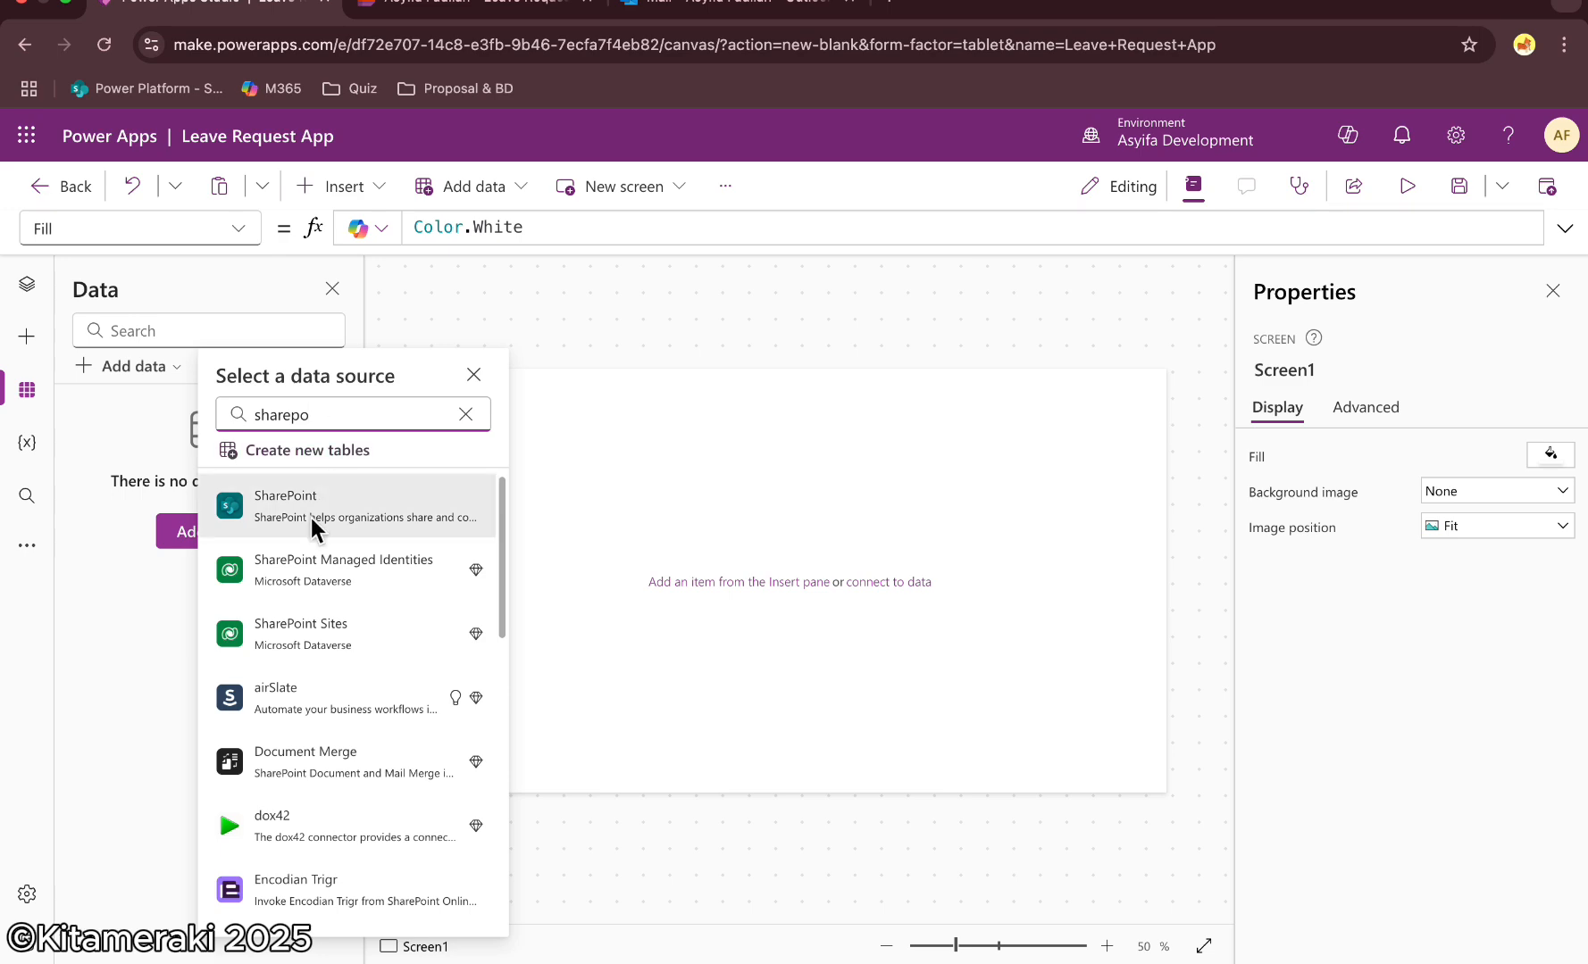
left_click(309, 512)
left_click(312, 482)
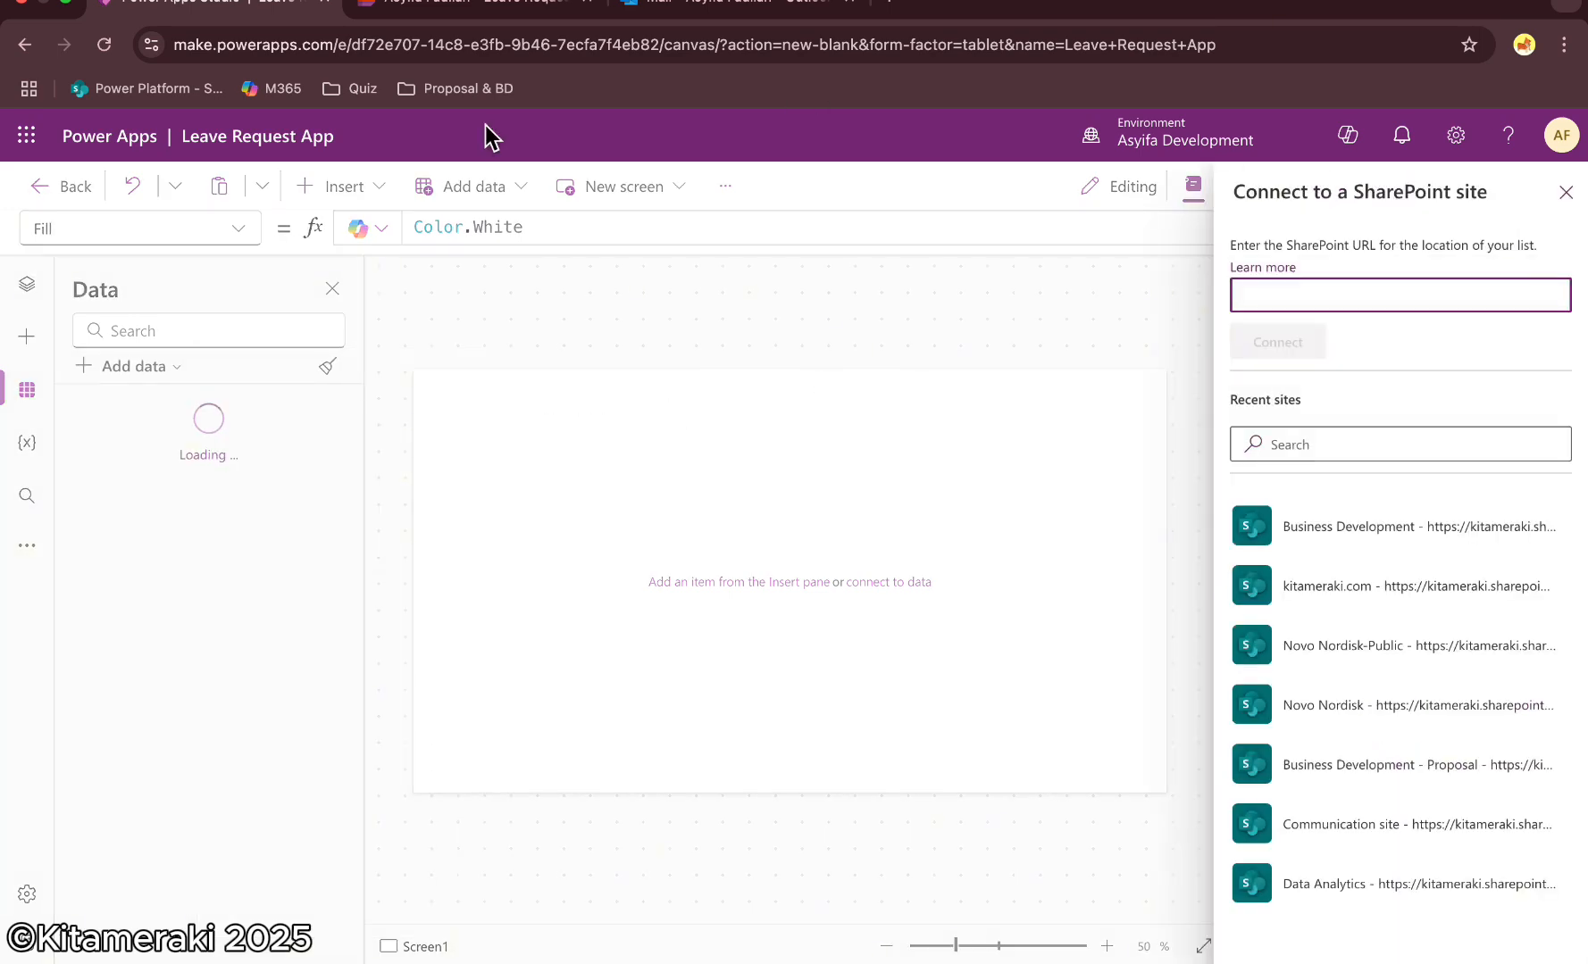
left_click(487, 4)
left_click(537, 50)
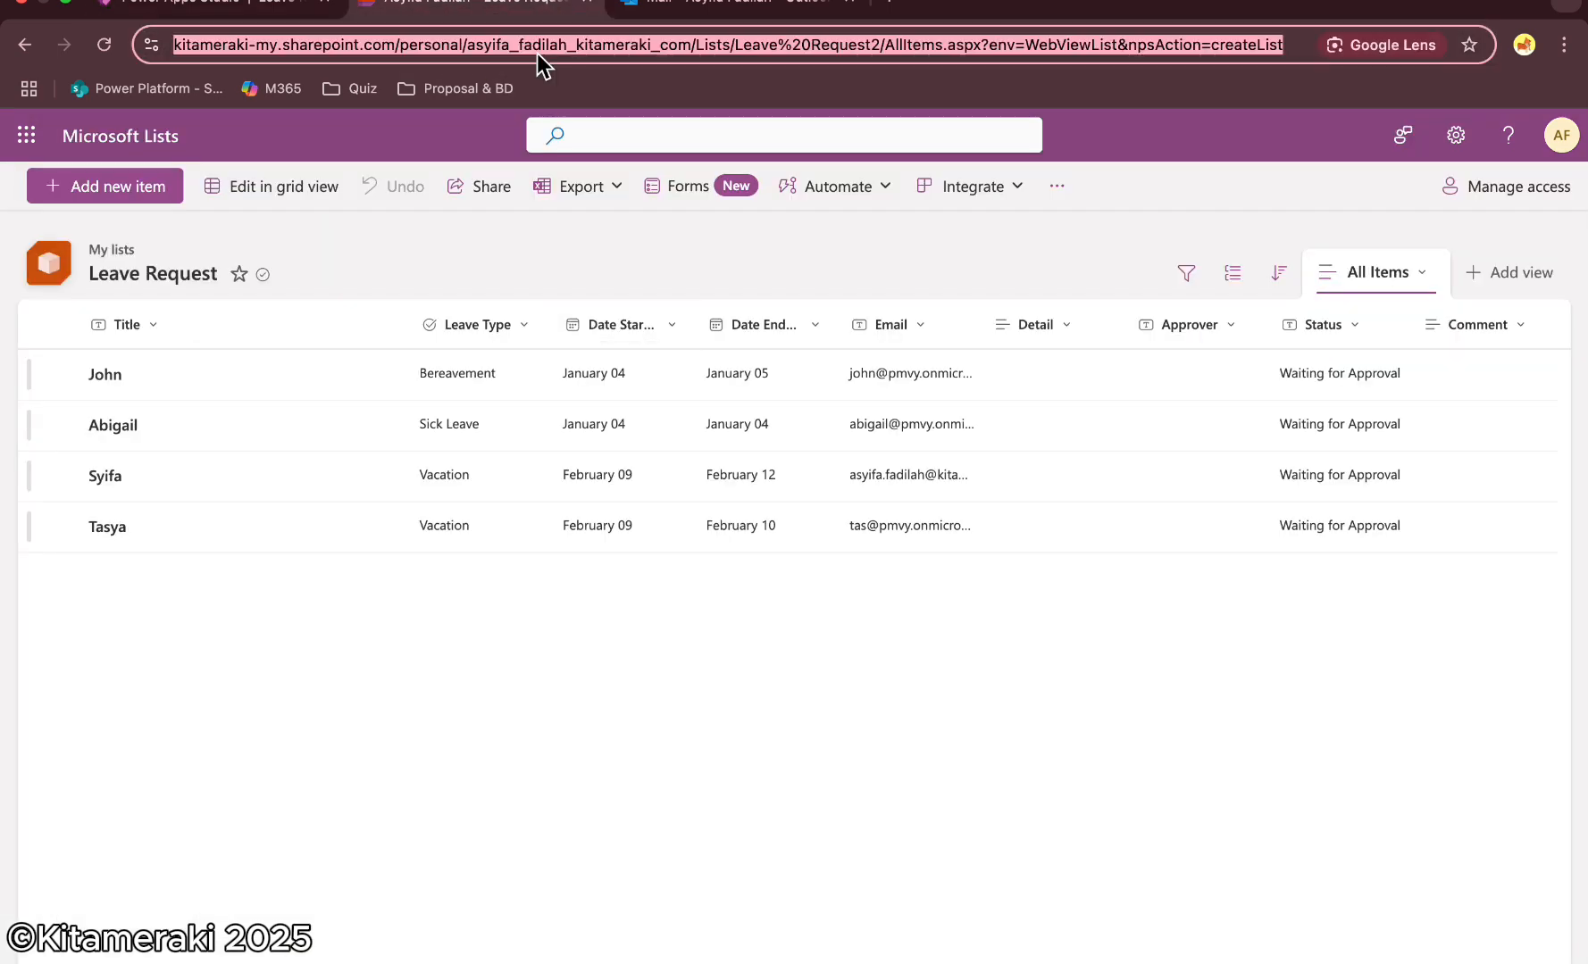
left_click(228, 3)
key("super+v")
left_click(1308, 343)
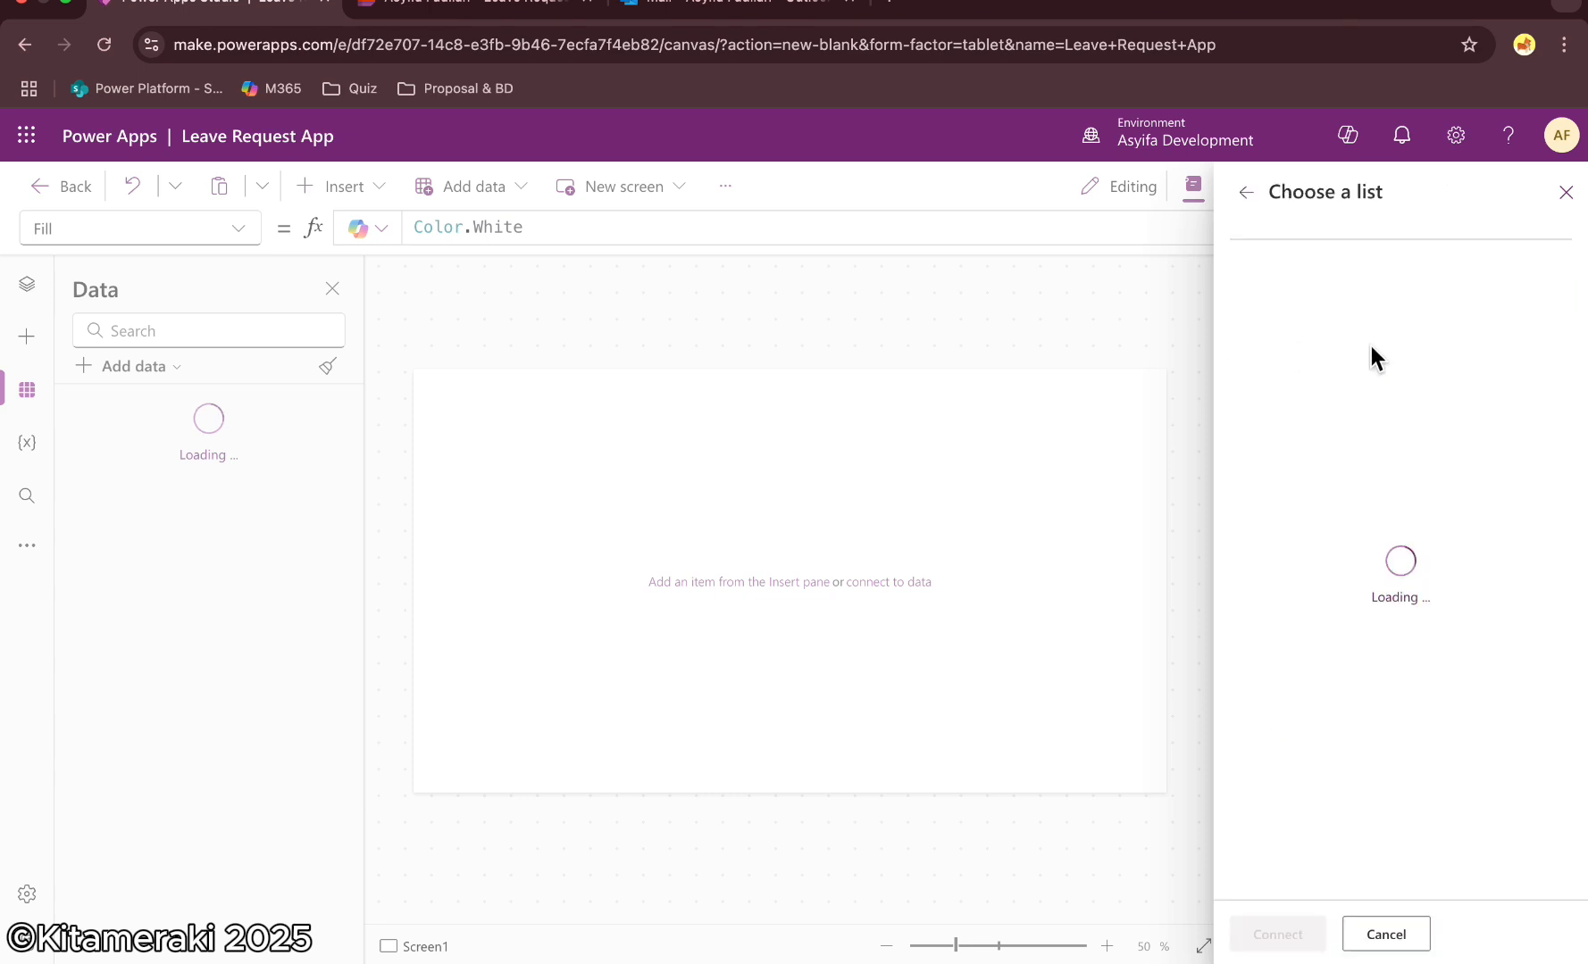
Select the Leave Request list and connect it to the app
left_click(1370, 346)
left_click(1371, 304)
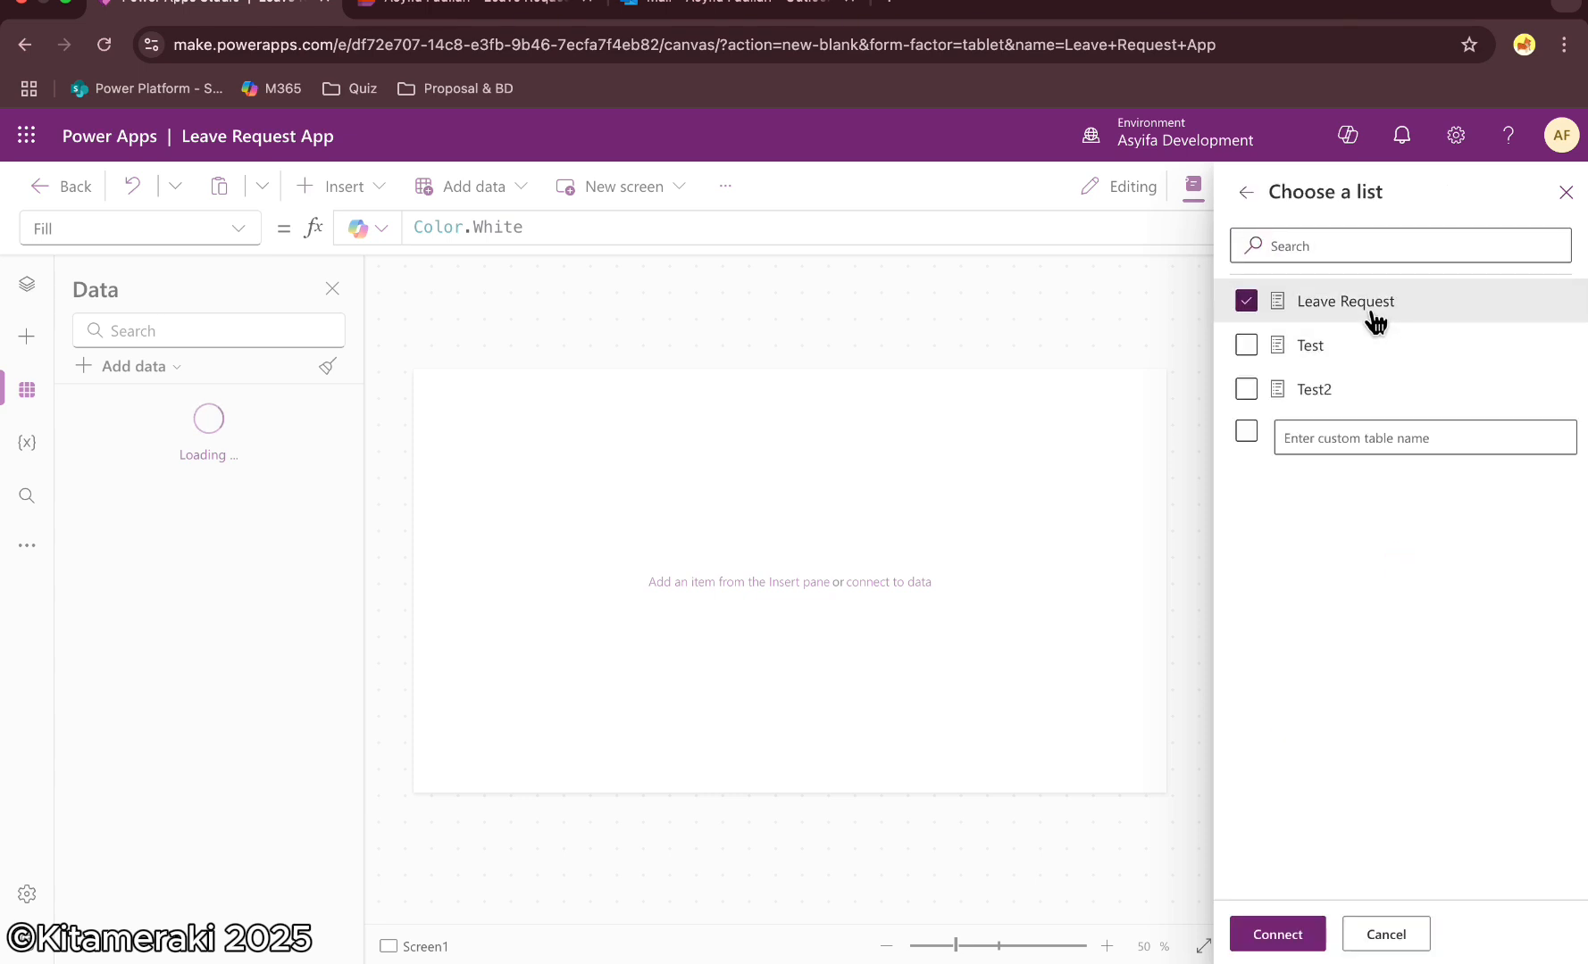
left_click(1286, 934)
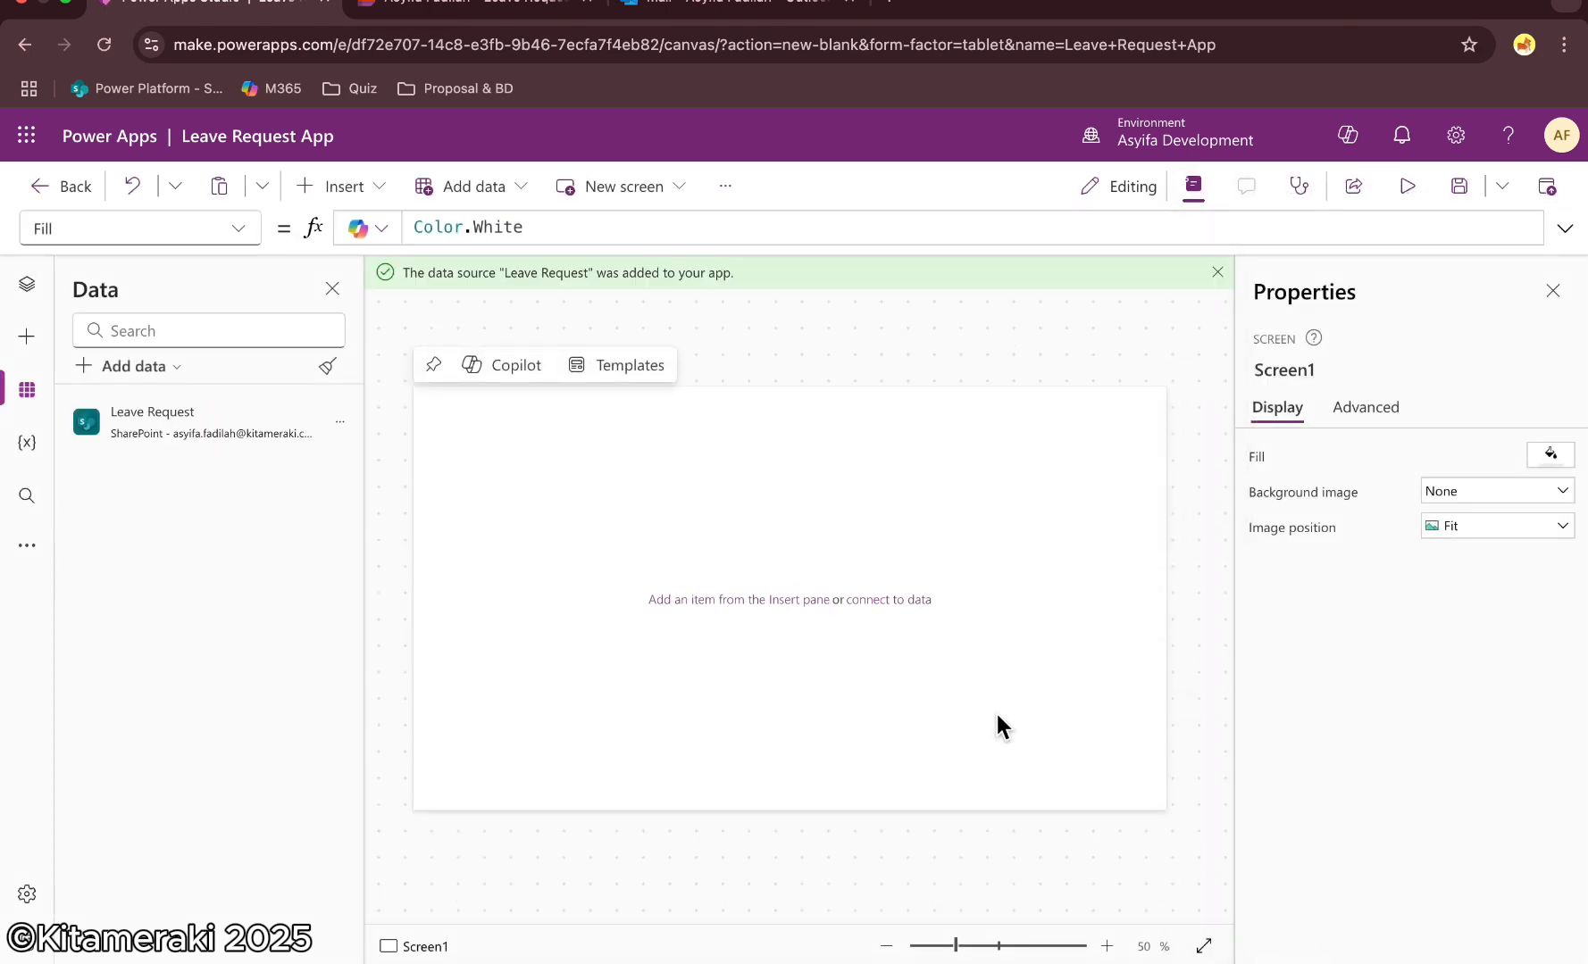
Add a new screen with the Sidebar layout
left_click(26, 337)
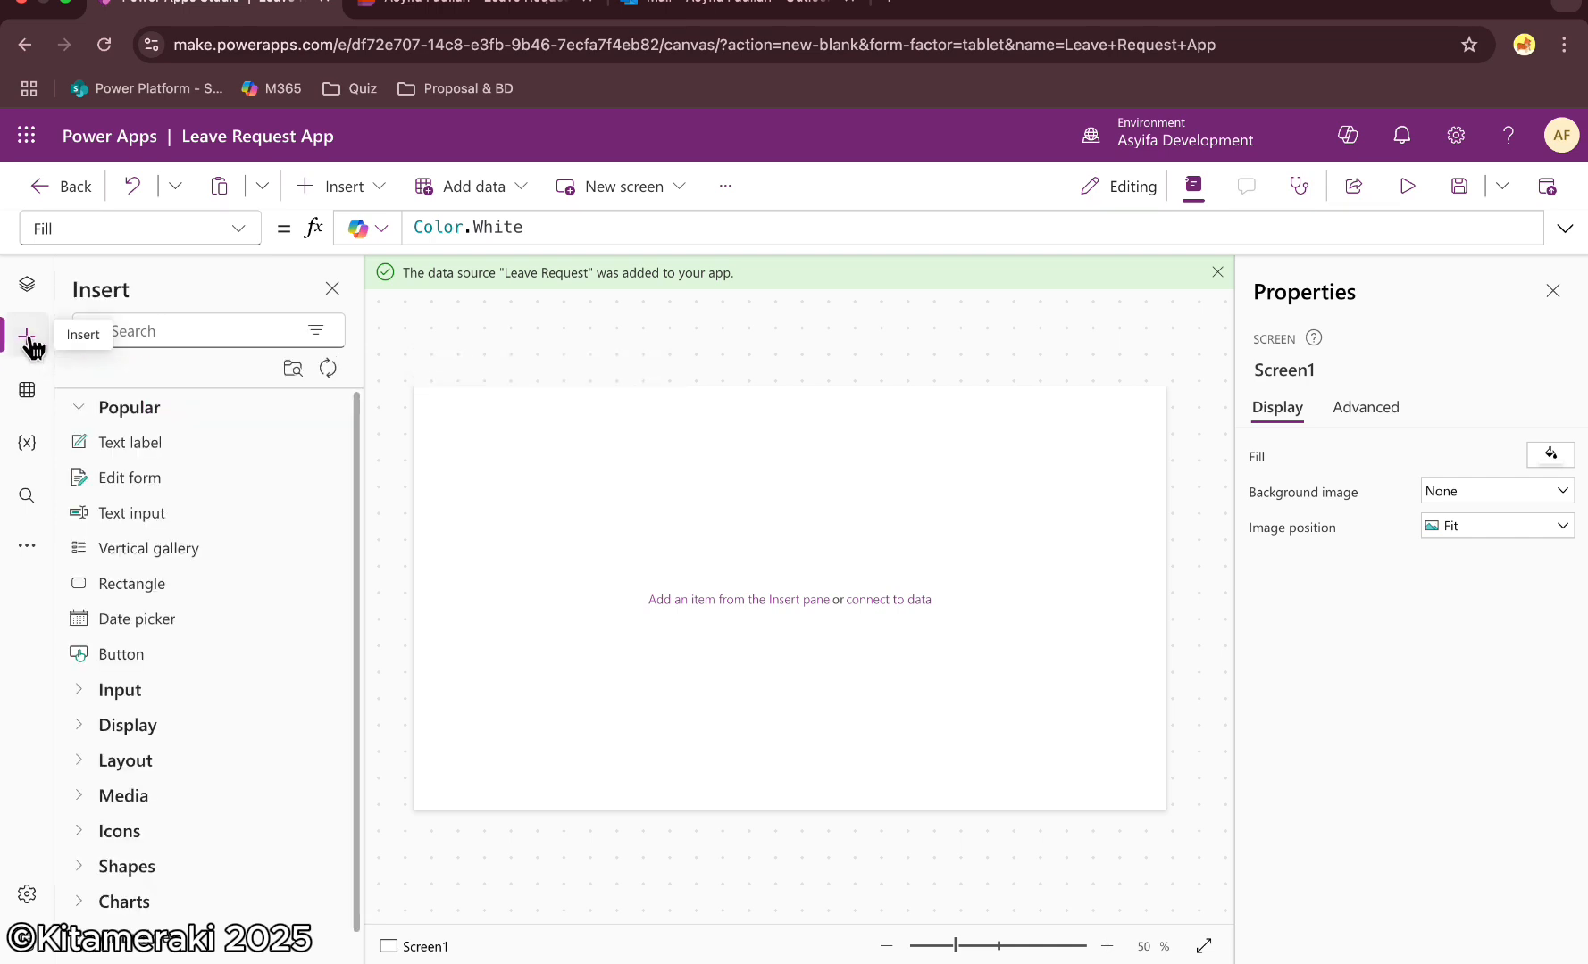
left_click(26, 286)
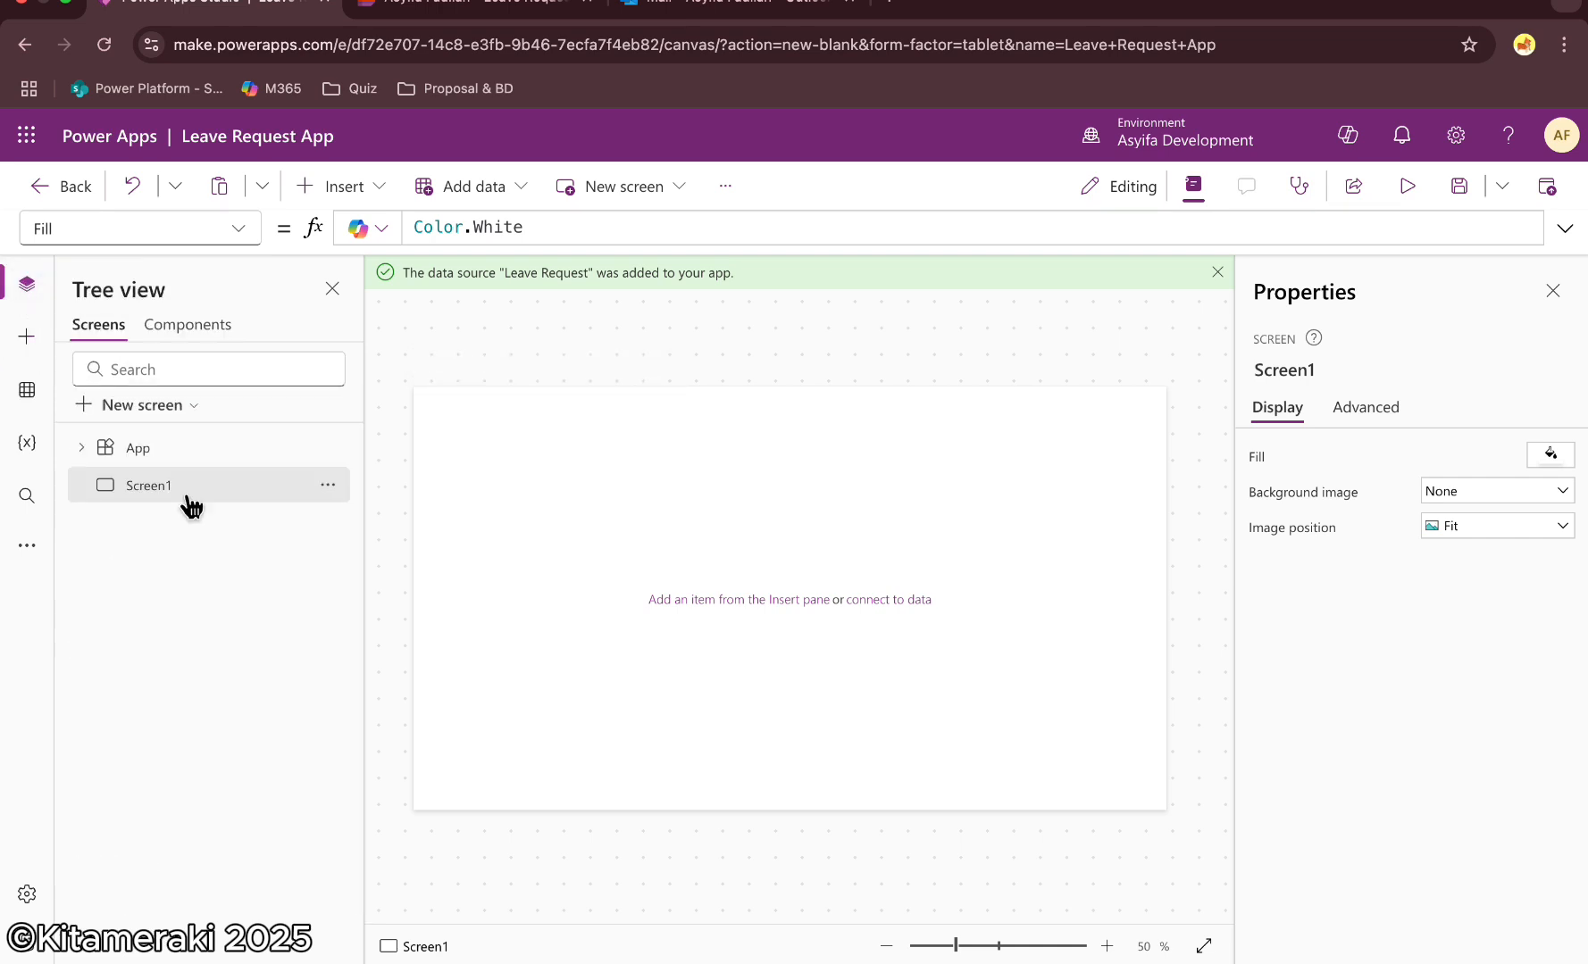
left_click(167, 408)
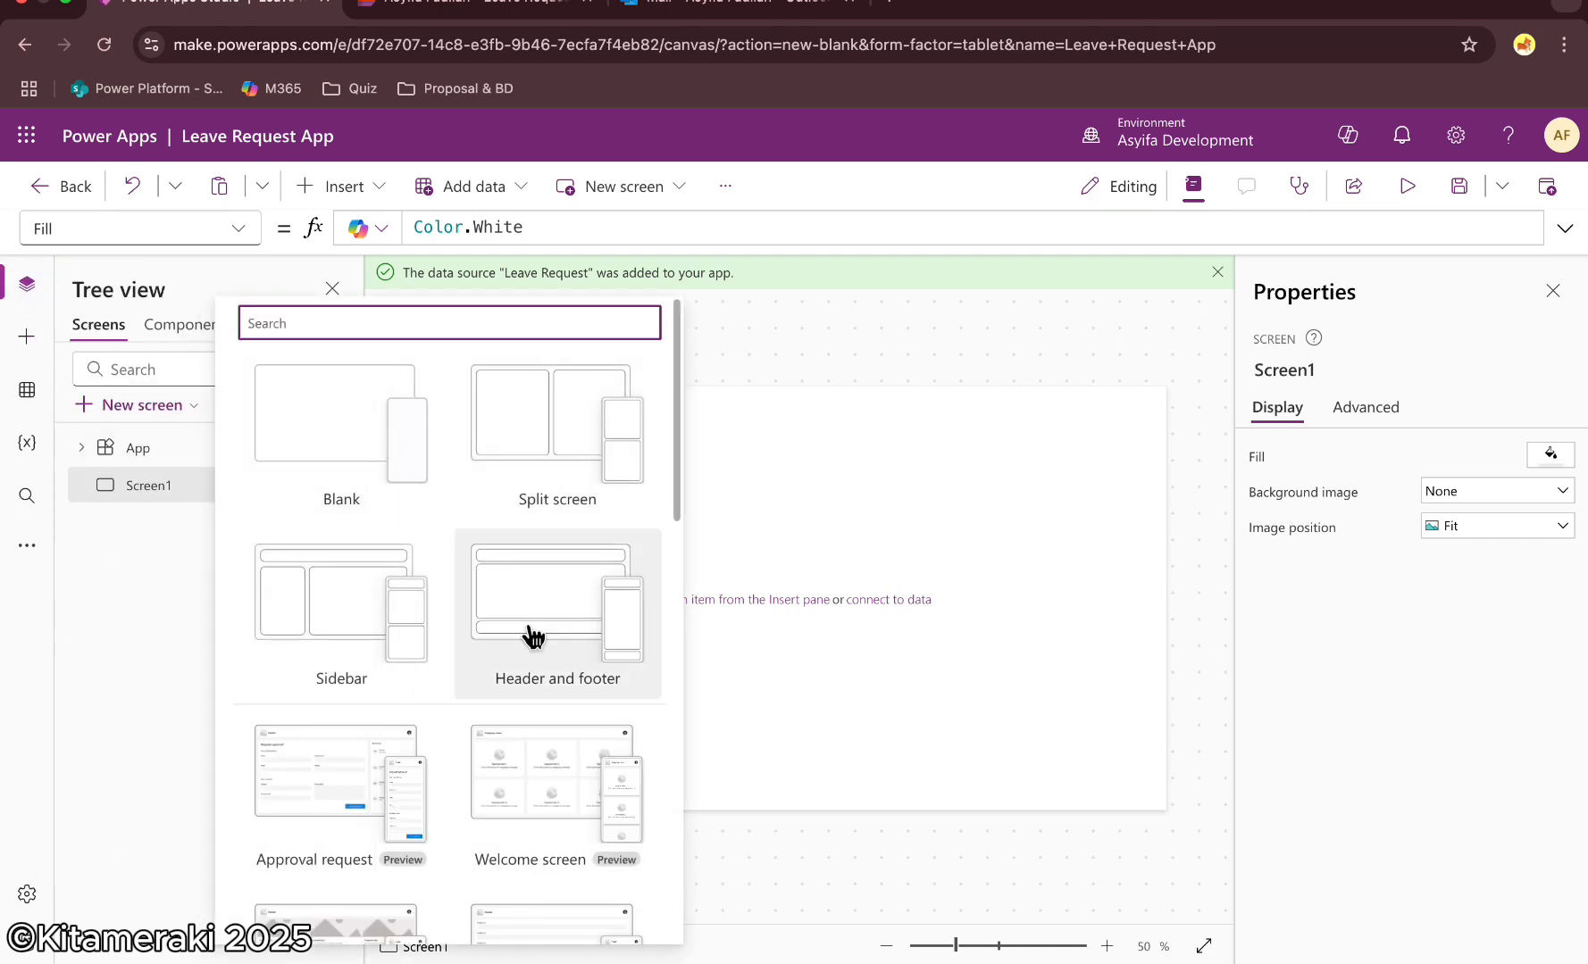
left_click(357, 625)
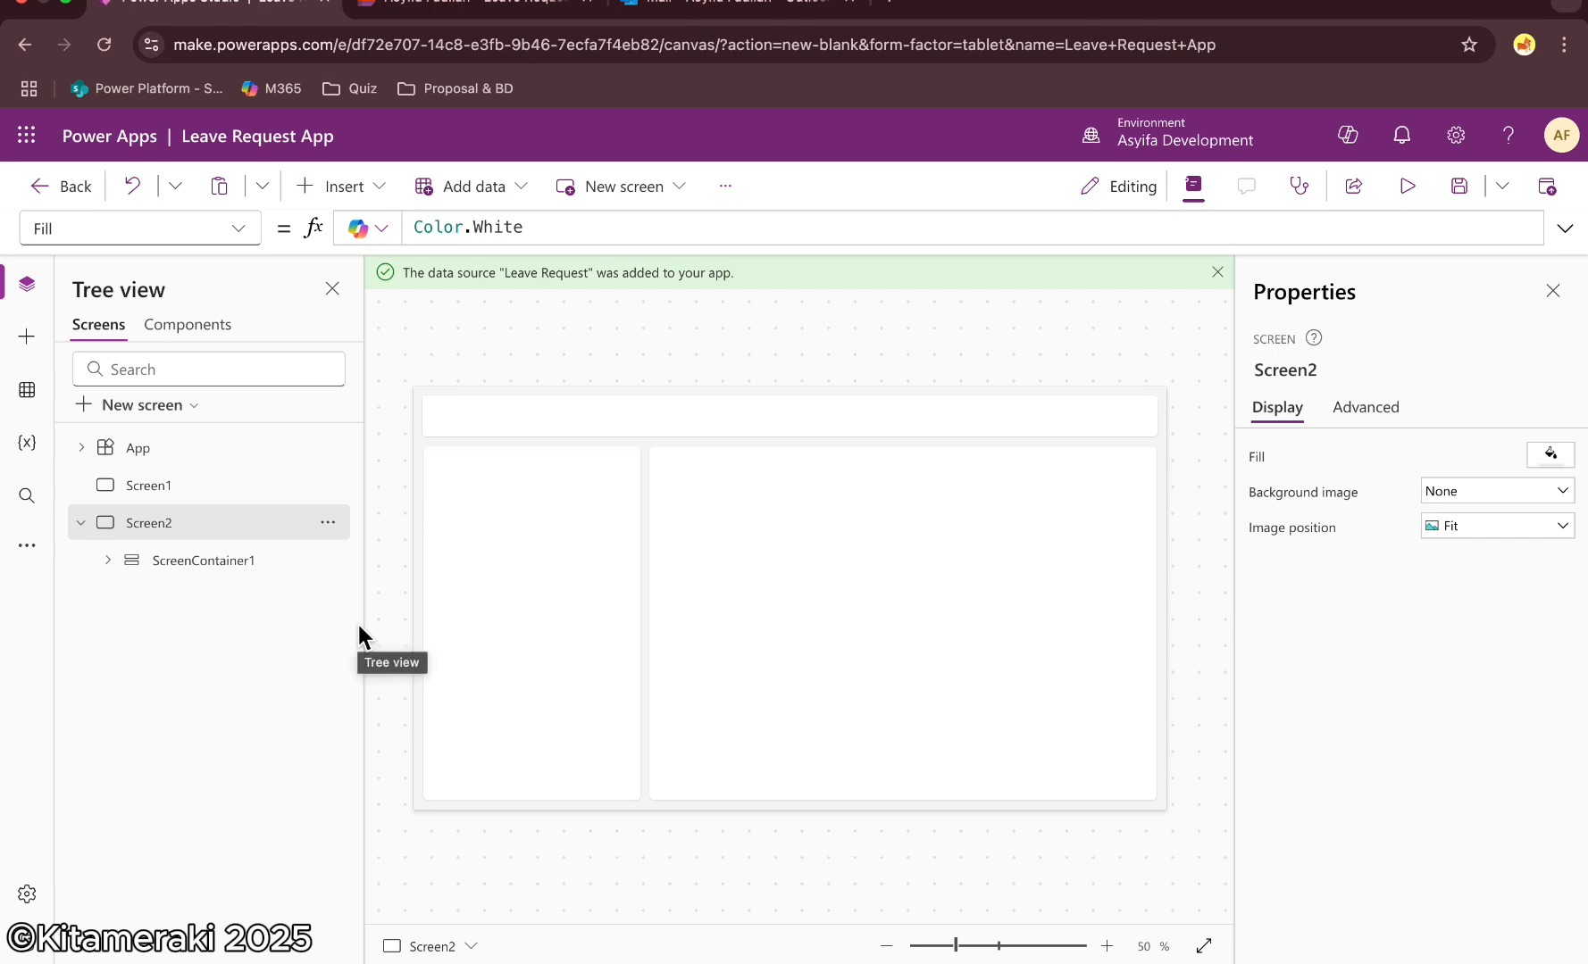
Add another new screen with the Header and footer layout
left_click(81, 523)
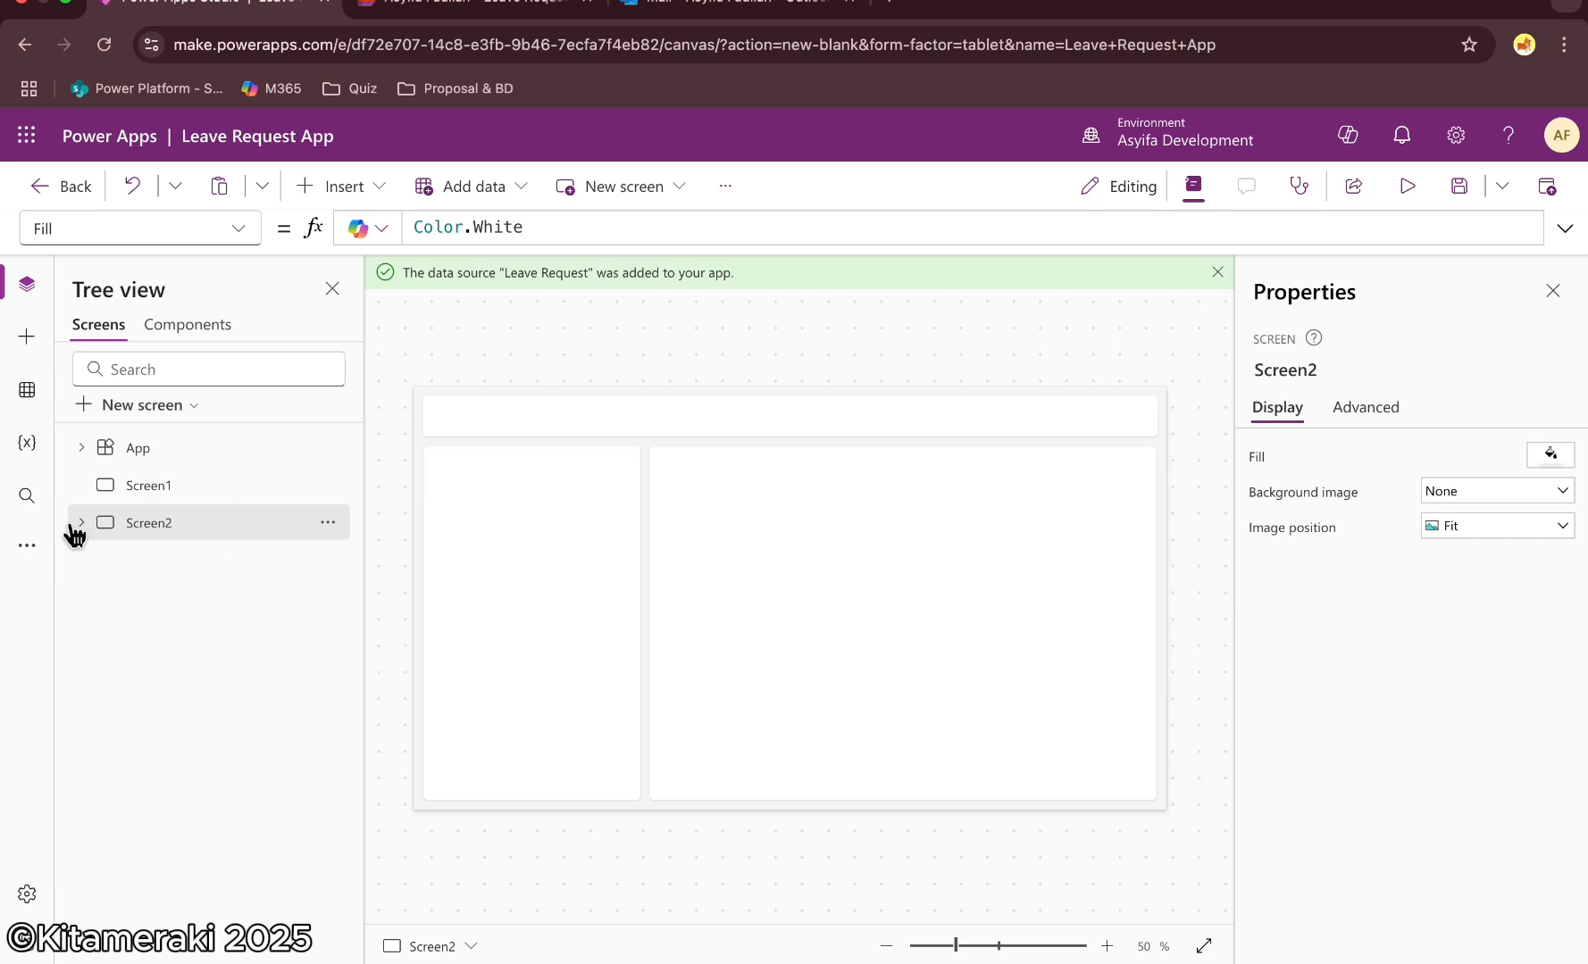
left_click(153, 408)
left_click(558, 615)
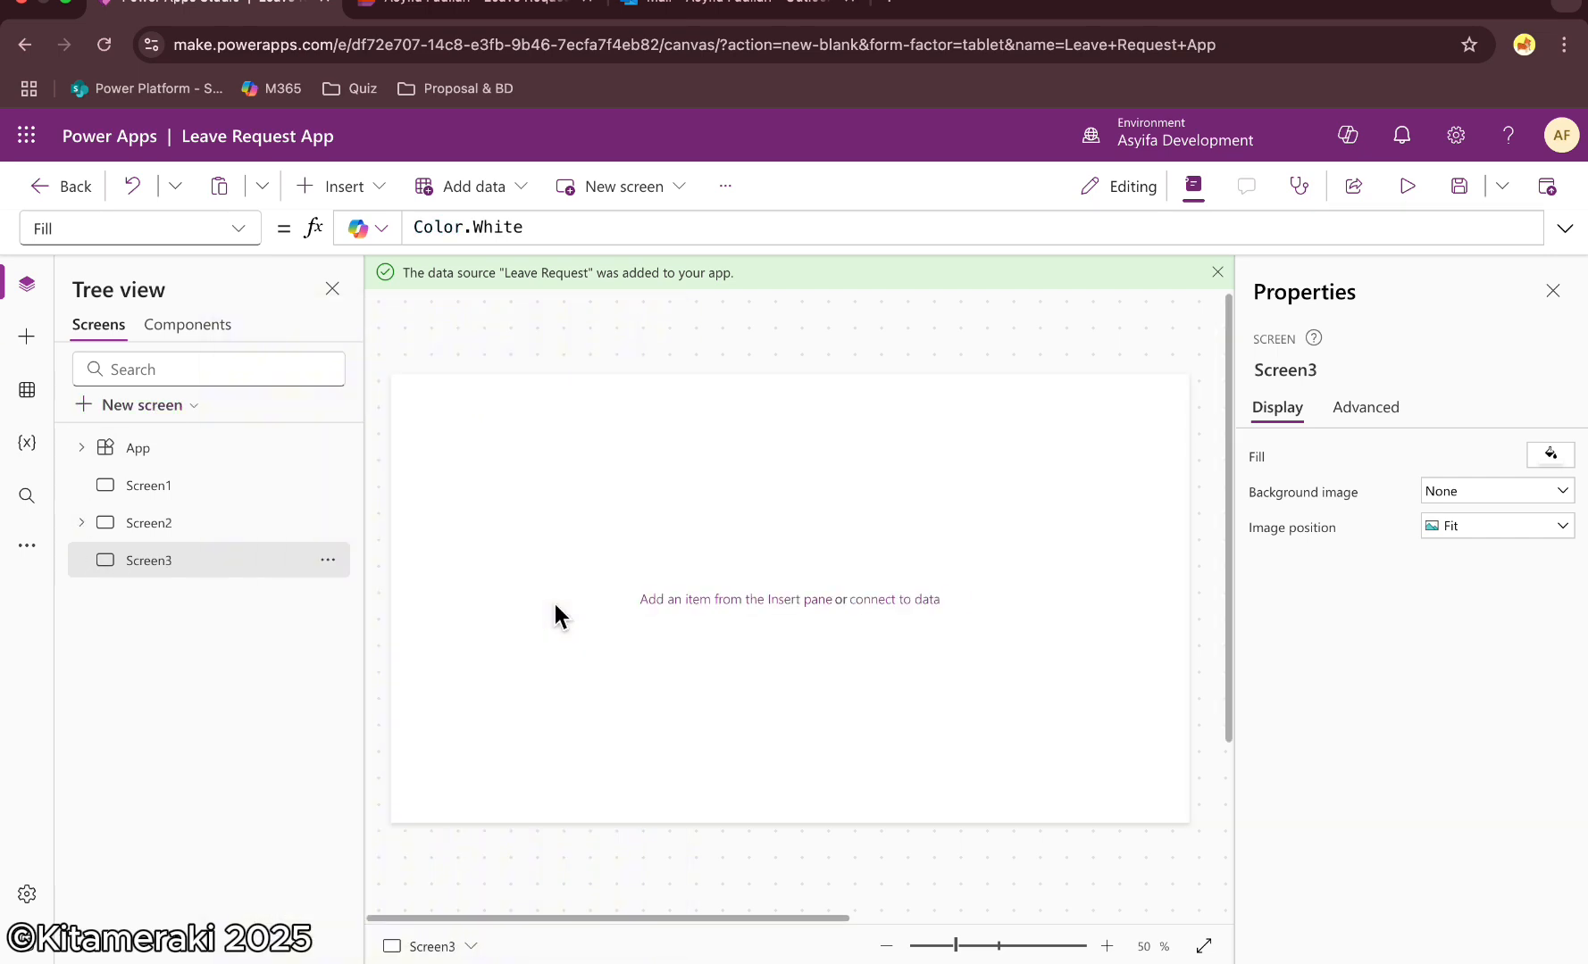
Delete Screen1 and rename the sidebar screen to Scr_AllRequest
left_click(328, 485)
left_click(375, 641)
left_click(328, 484)
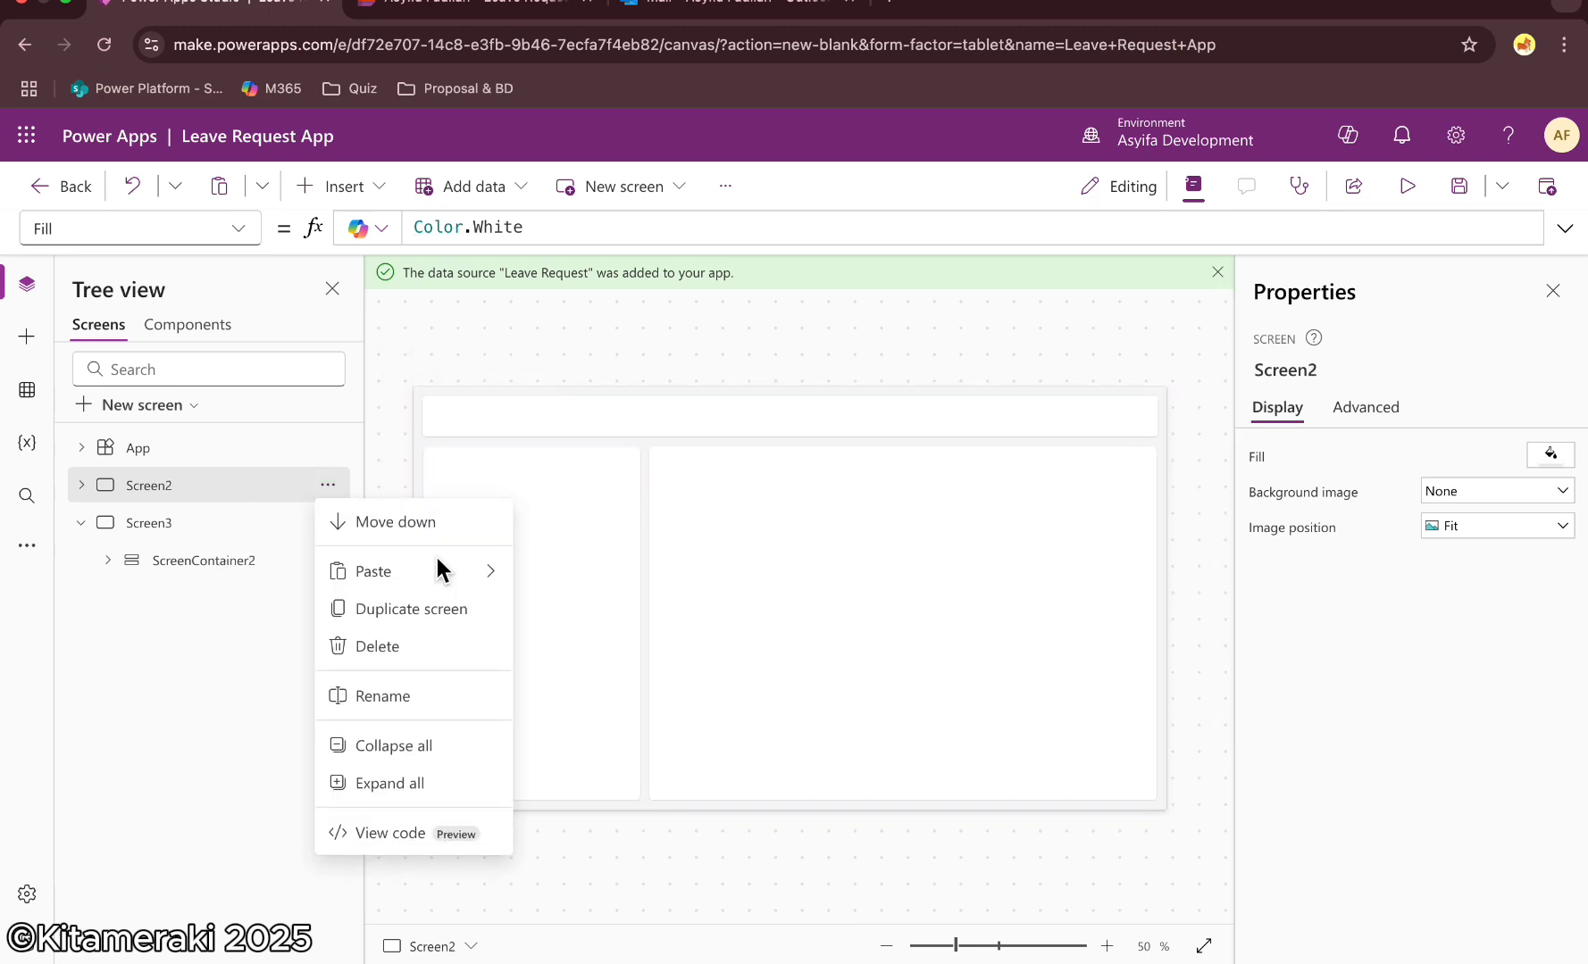
left_click(383, 695)
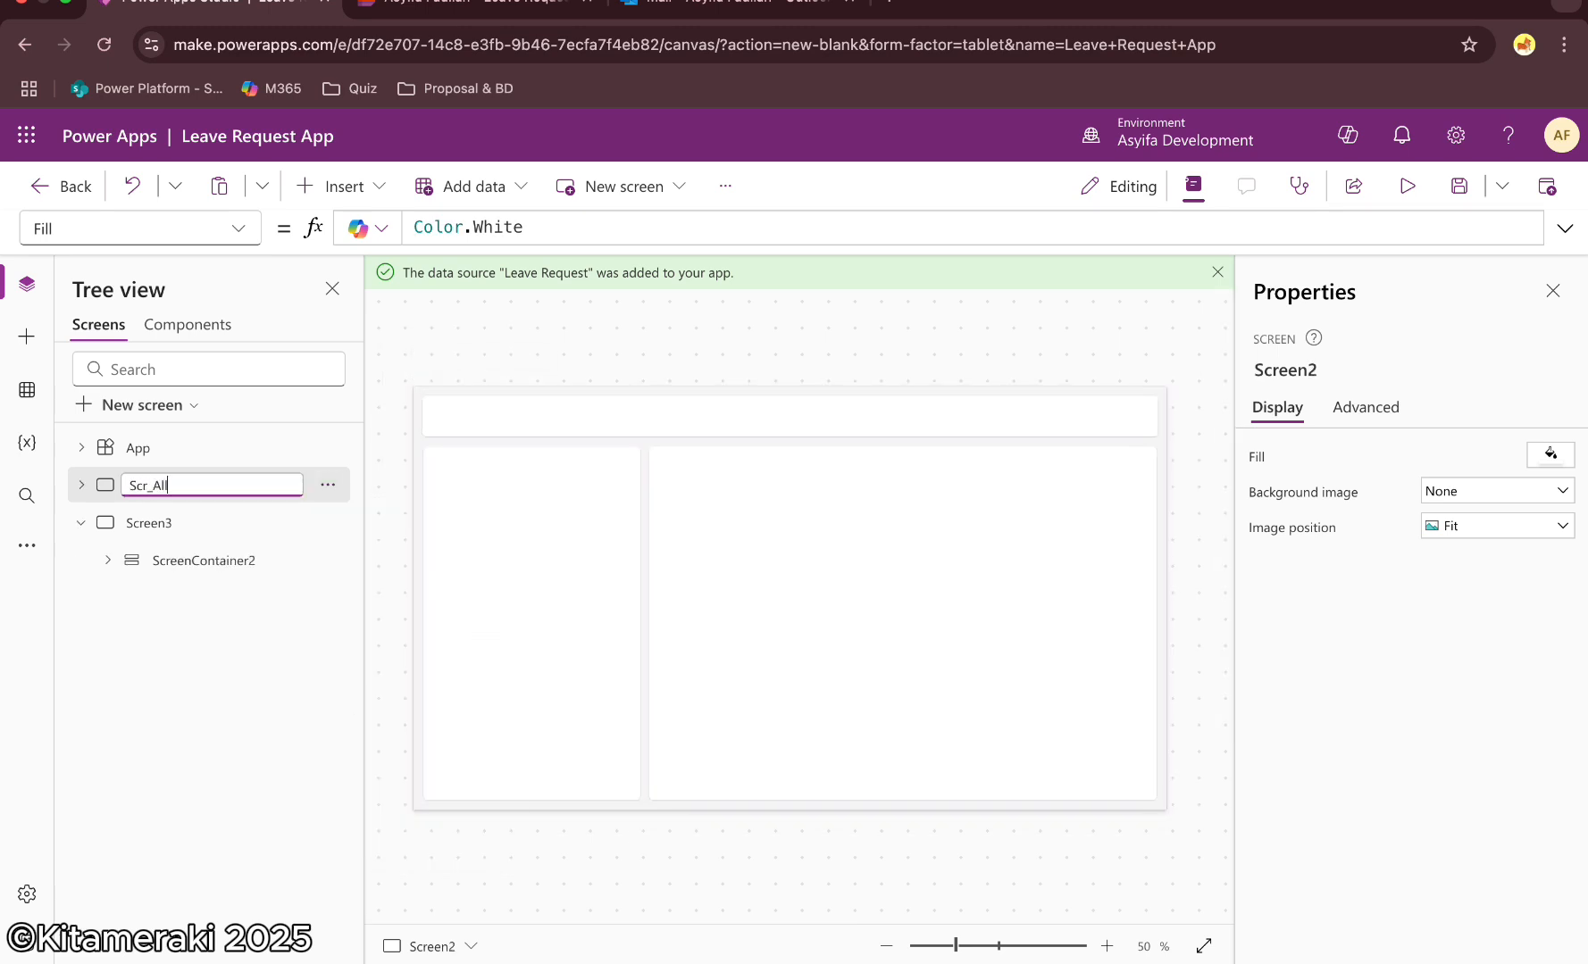
Rename the header and footer screen to Scr_AddNewRequest
left_click(328, 522)
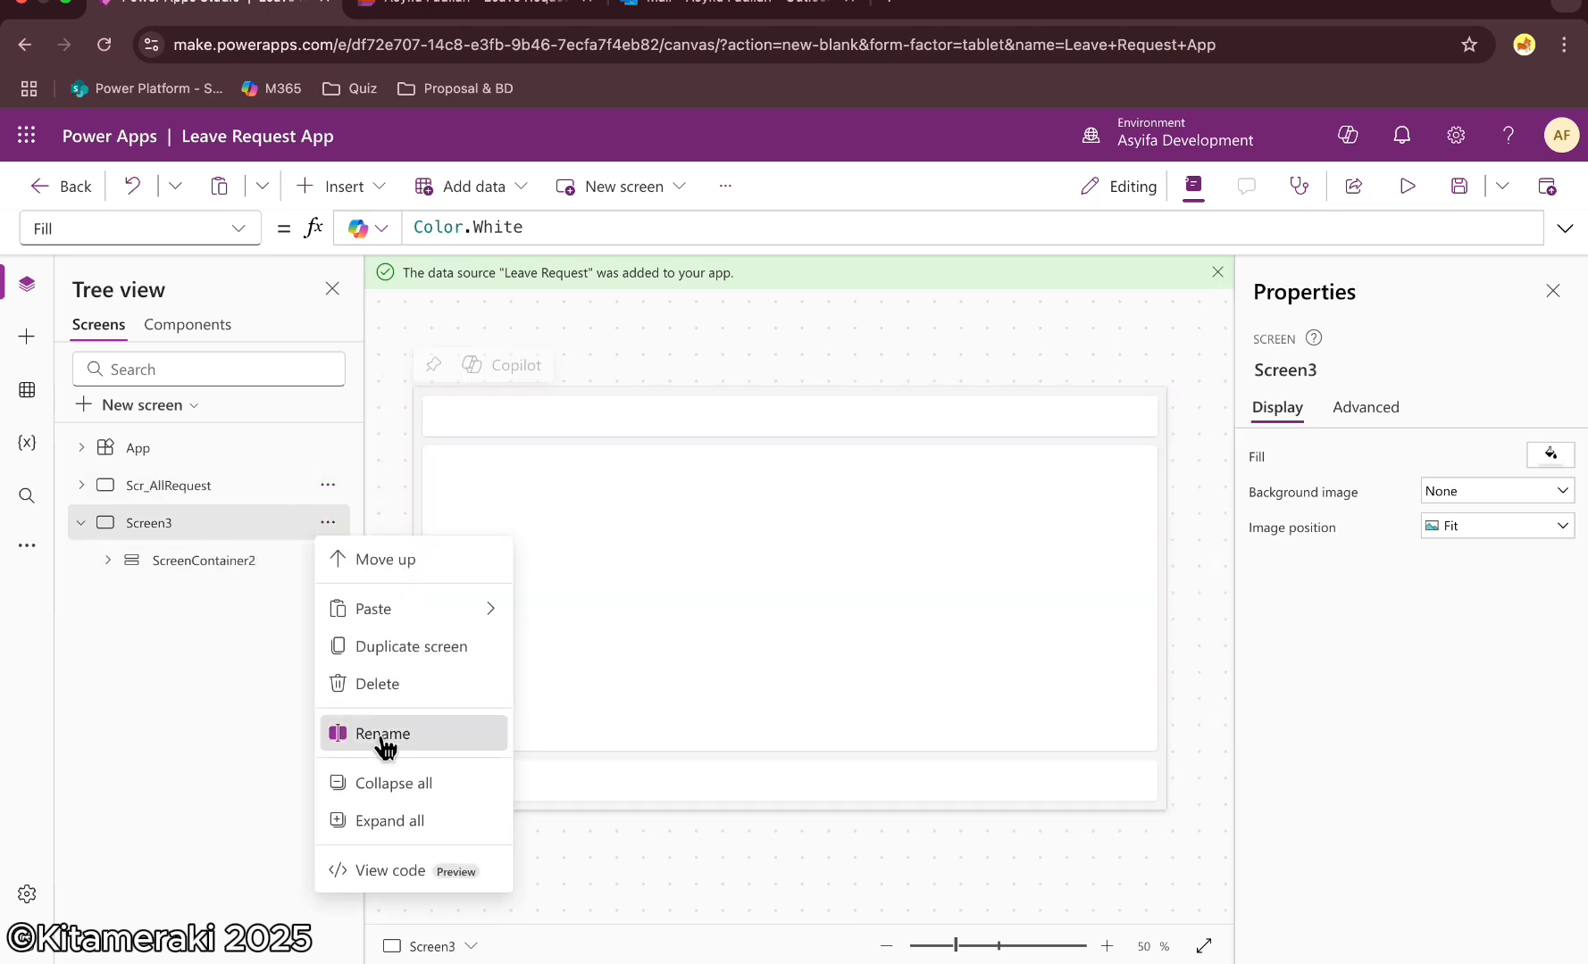
left_click(380, 734)
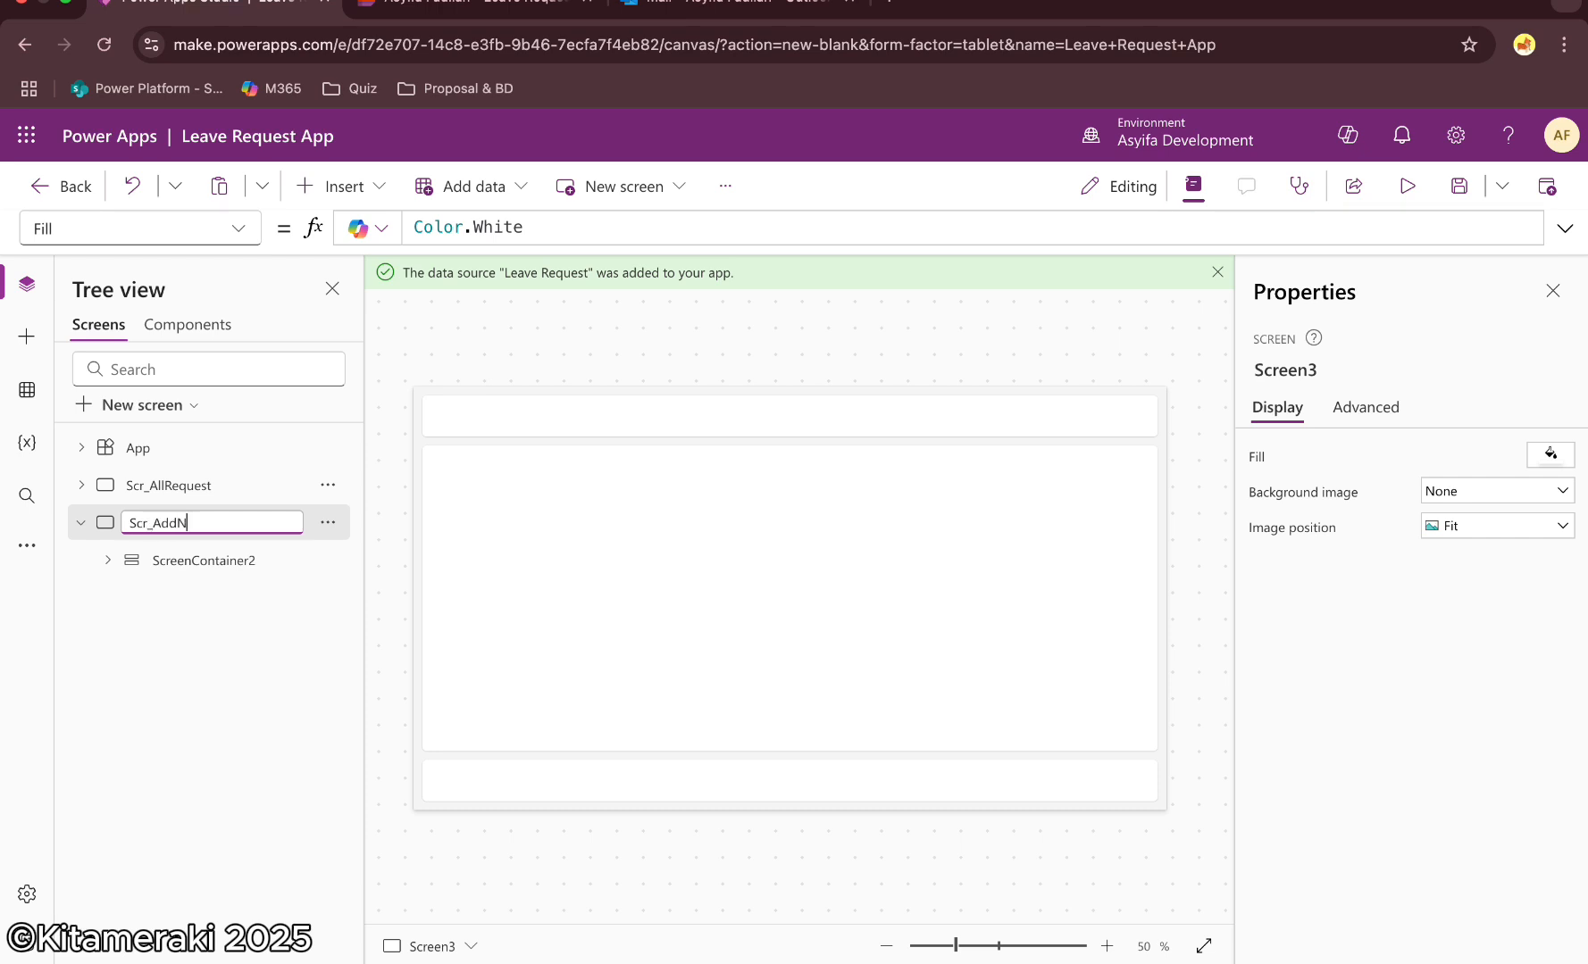
type("Scr_AddNewRequest")
key("Return")
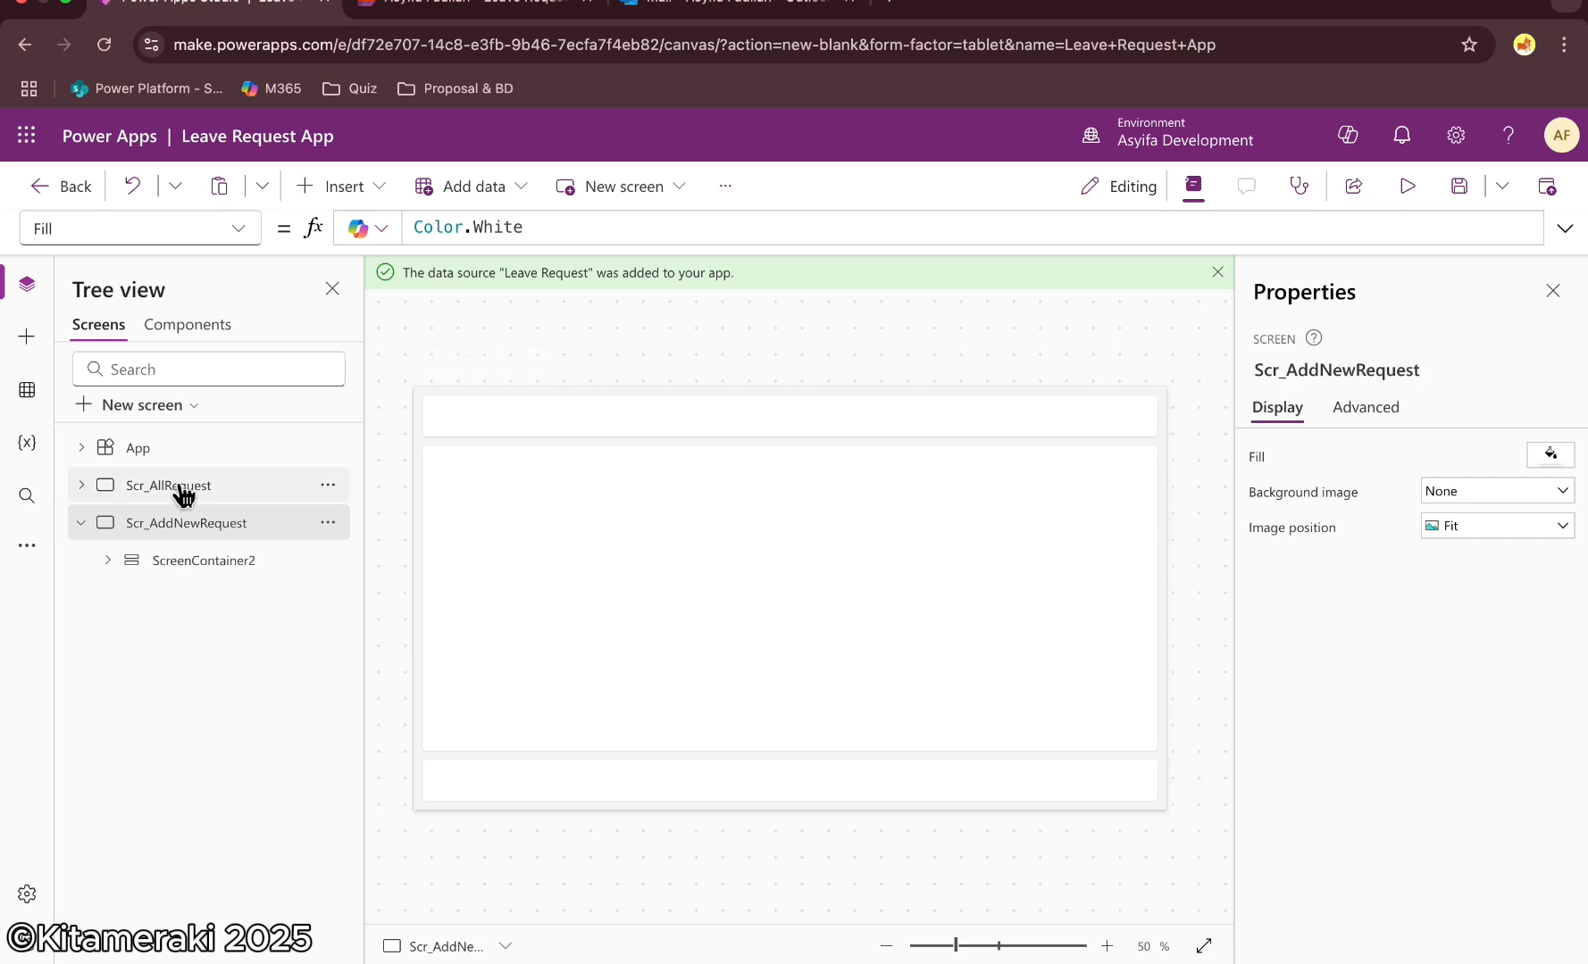
Insert a button into the sidebar container of the Scr_AllRequest screen
left_click(165, 499)
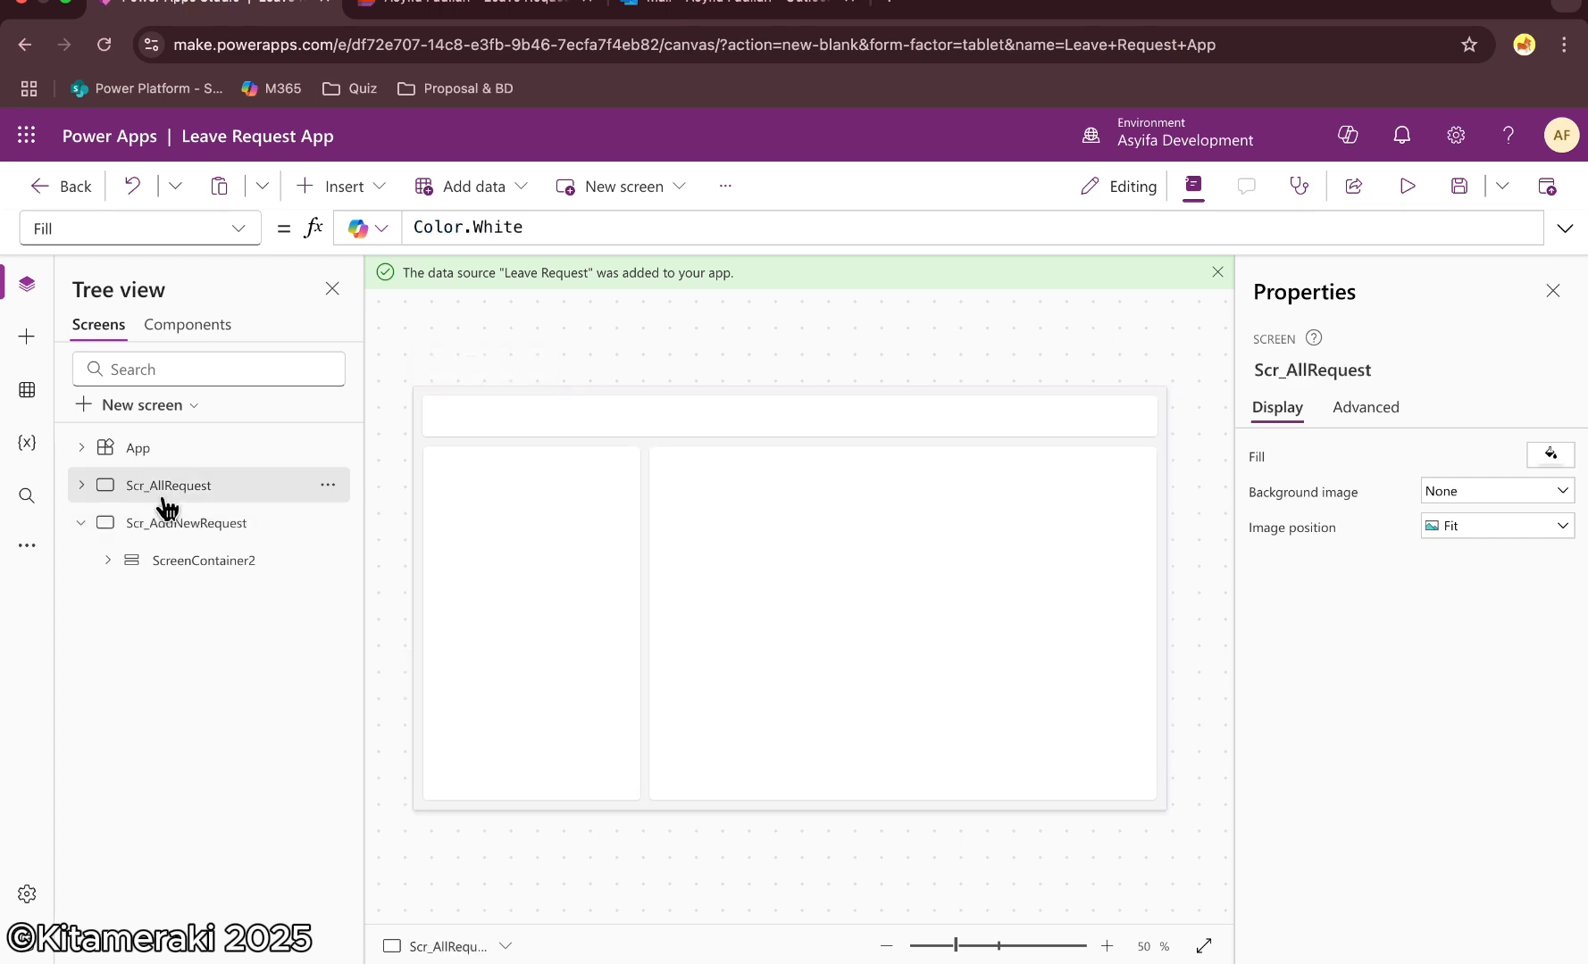
left_click(531, 623)
type("butt")
left_click(655, 398)
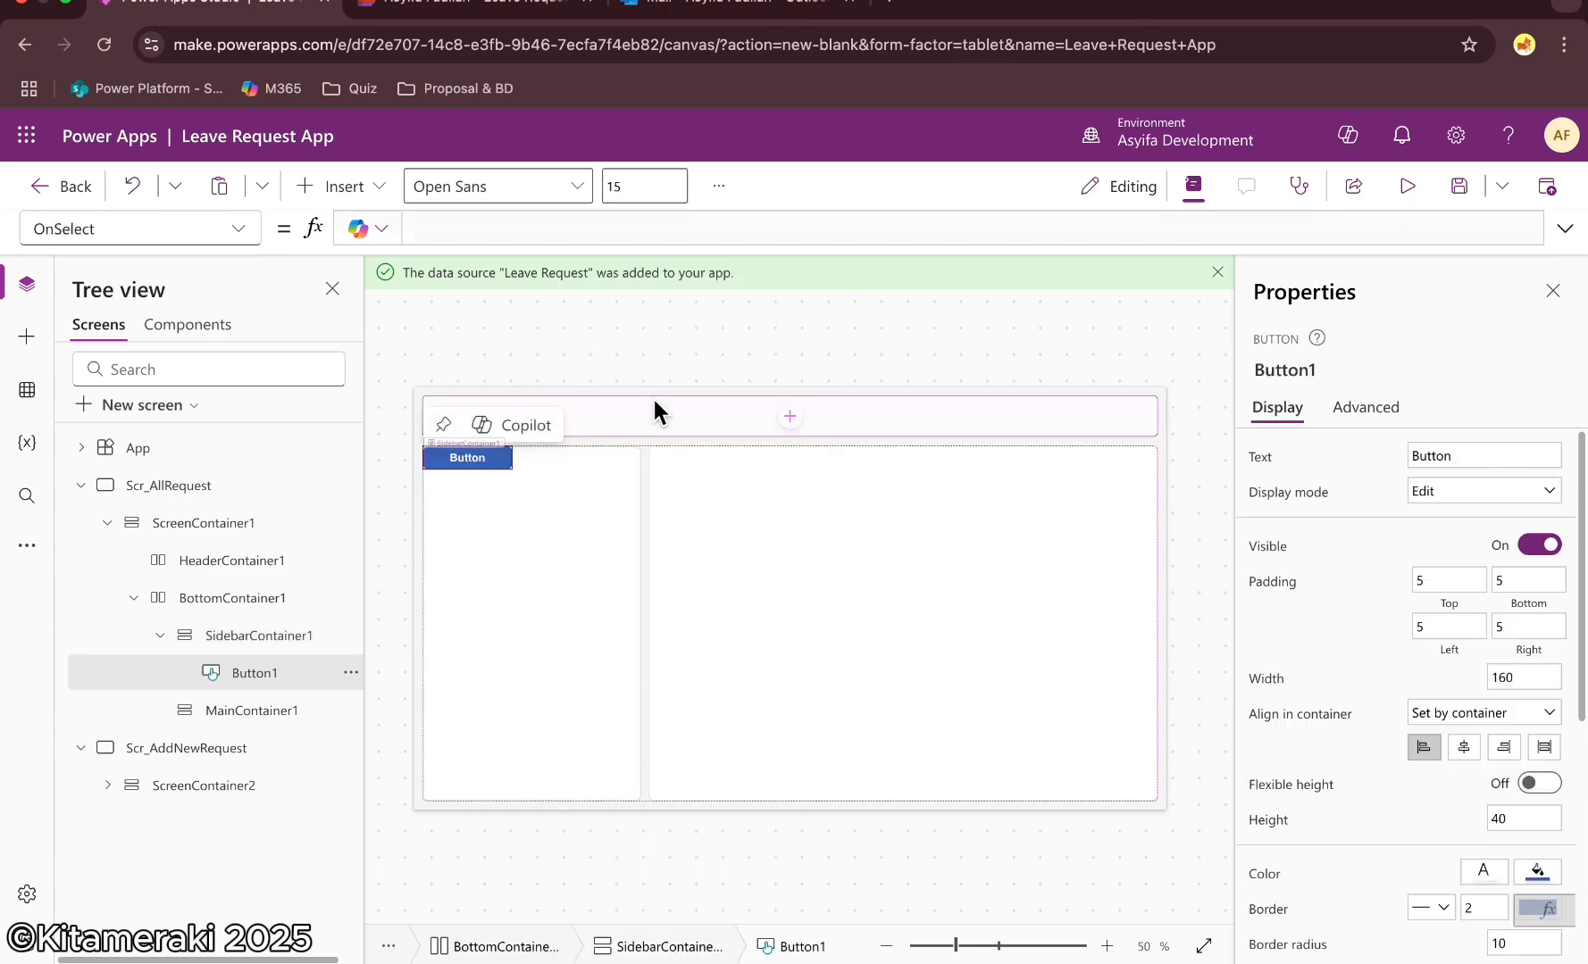
Set the button's OnSelect formula to Navigate(Scr_AddNewRequest)
double_click(438, 227)
type("Na")
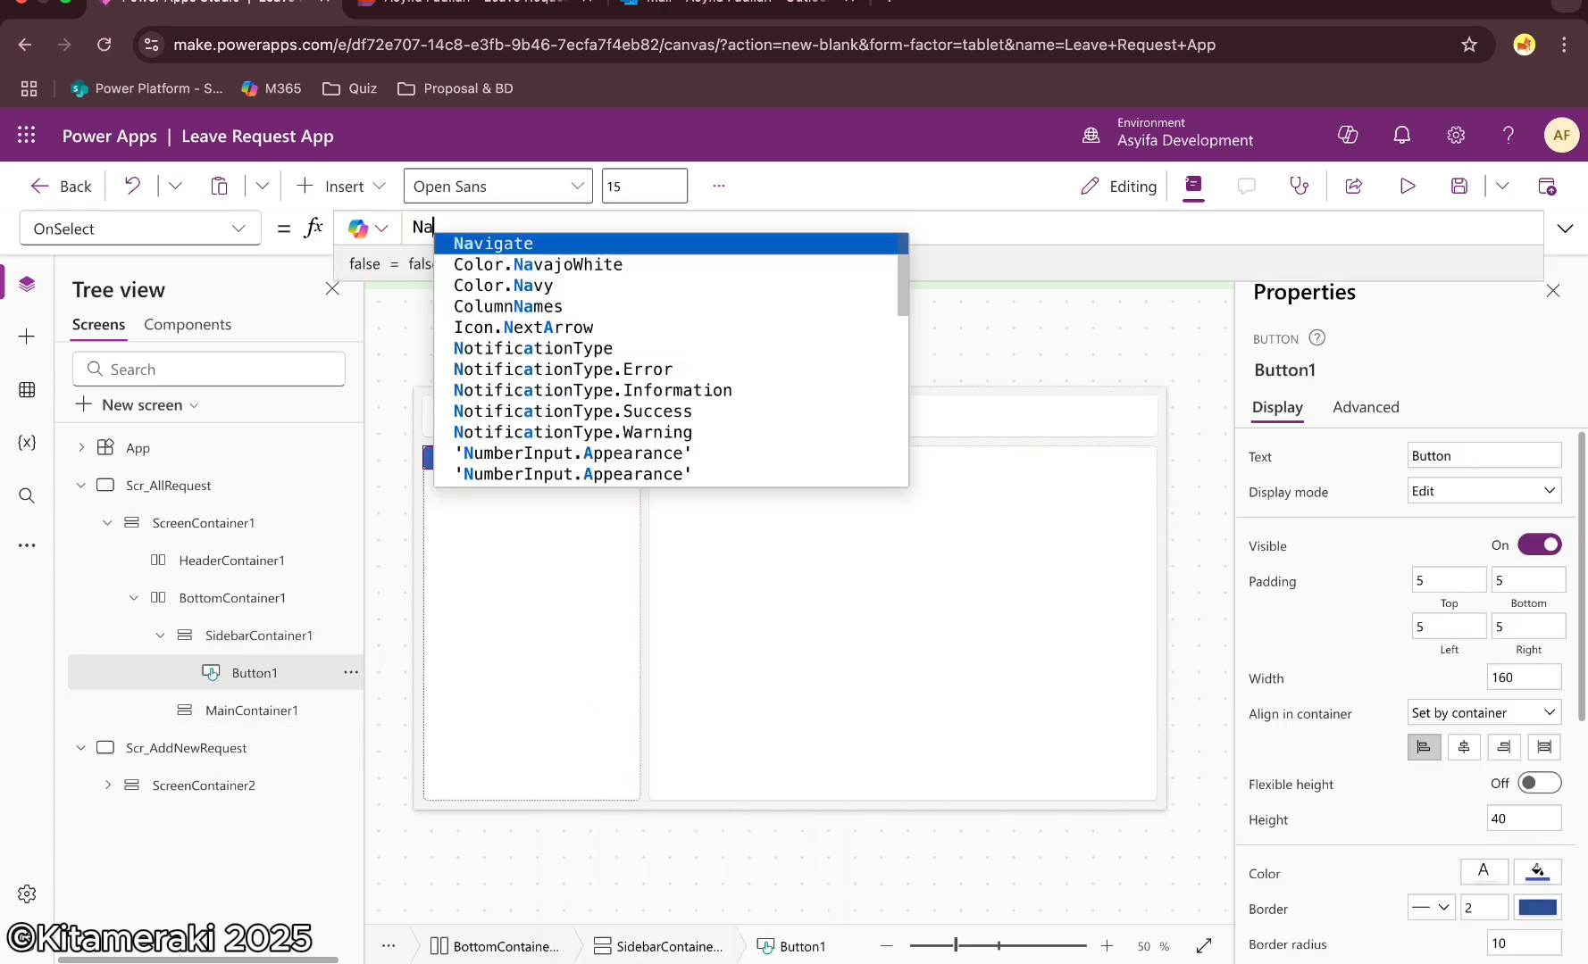
type("vigate(Scr_AddNewRequest")
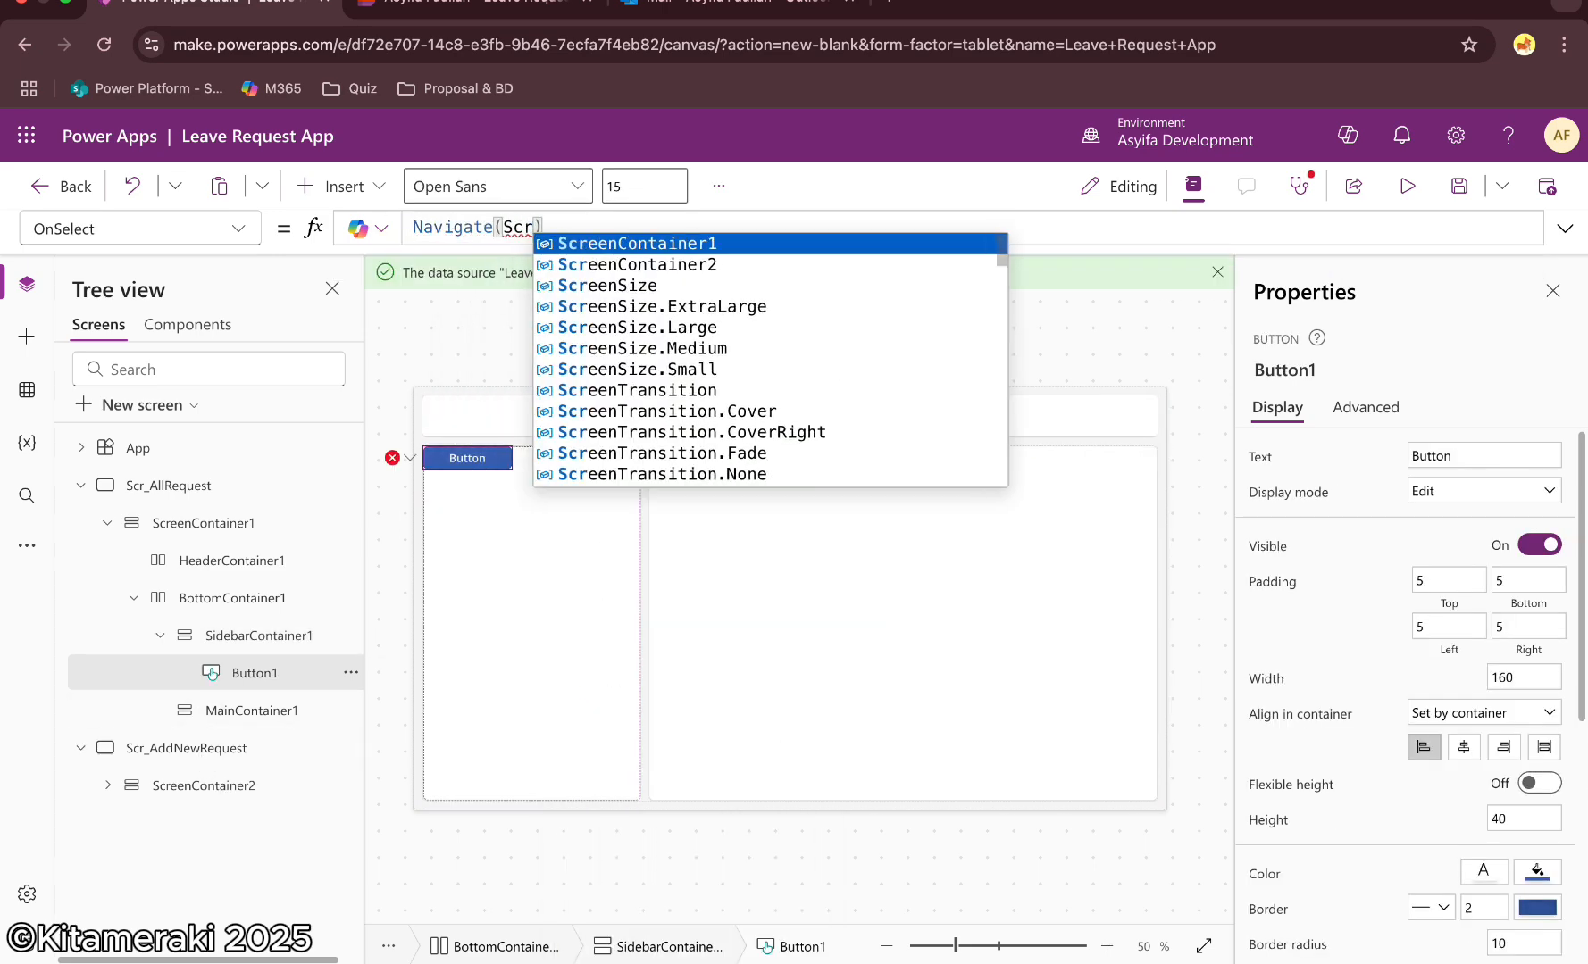
left_click(488, 358)
left_click(467, 467, "alt")
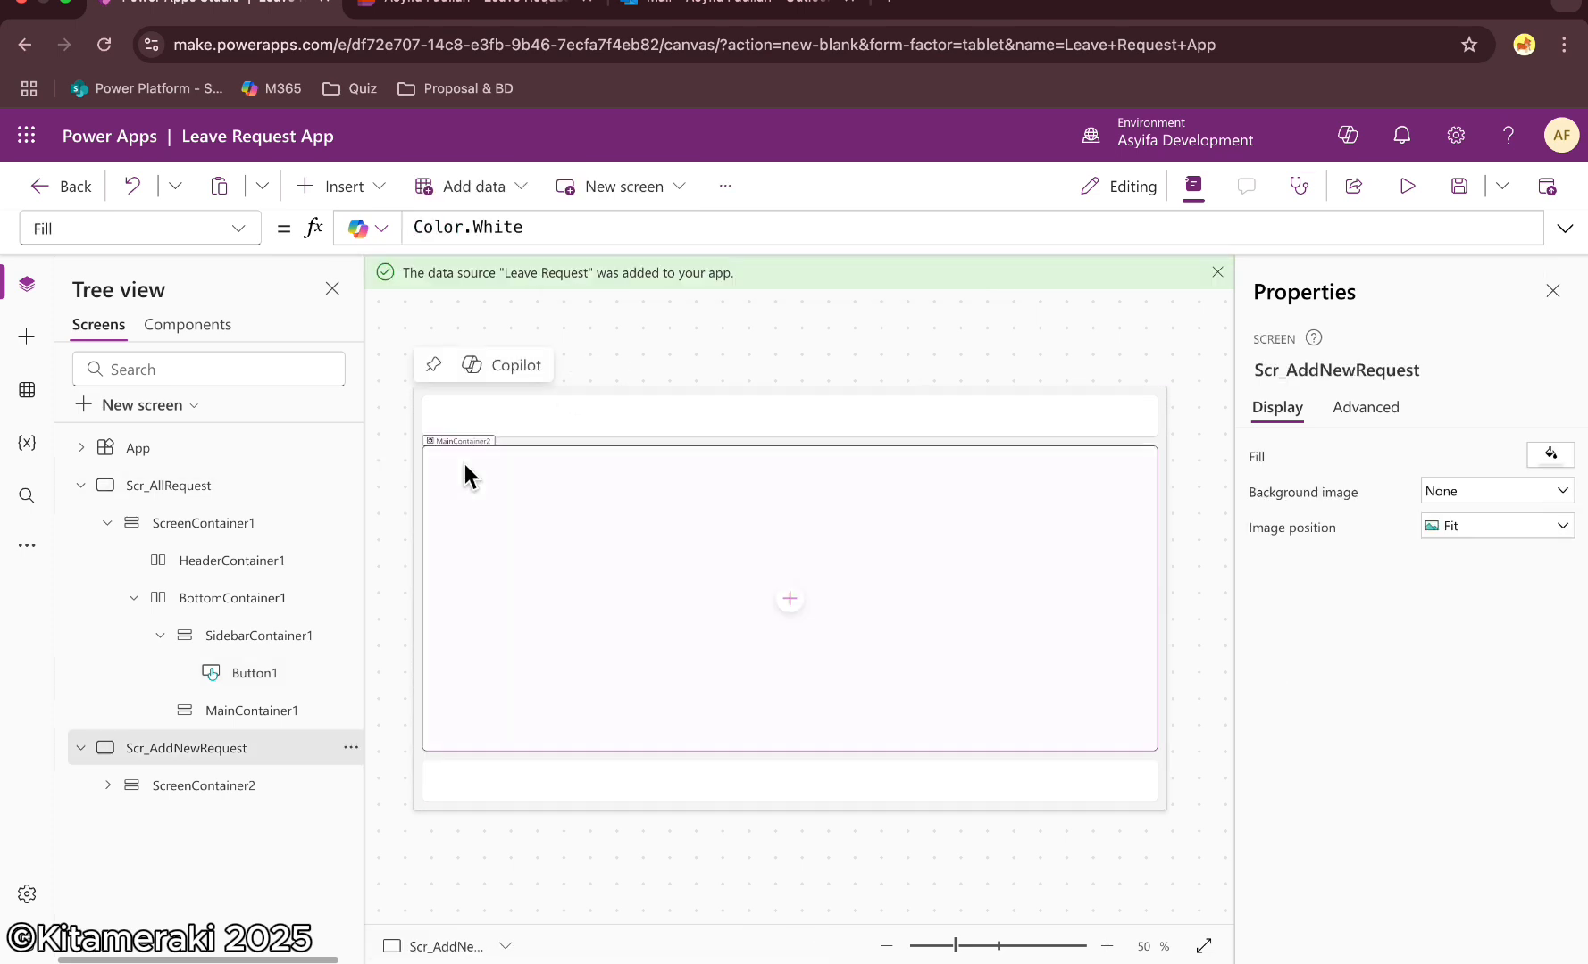
left_click(337, 491)
left_click(480, 460)
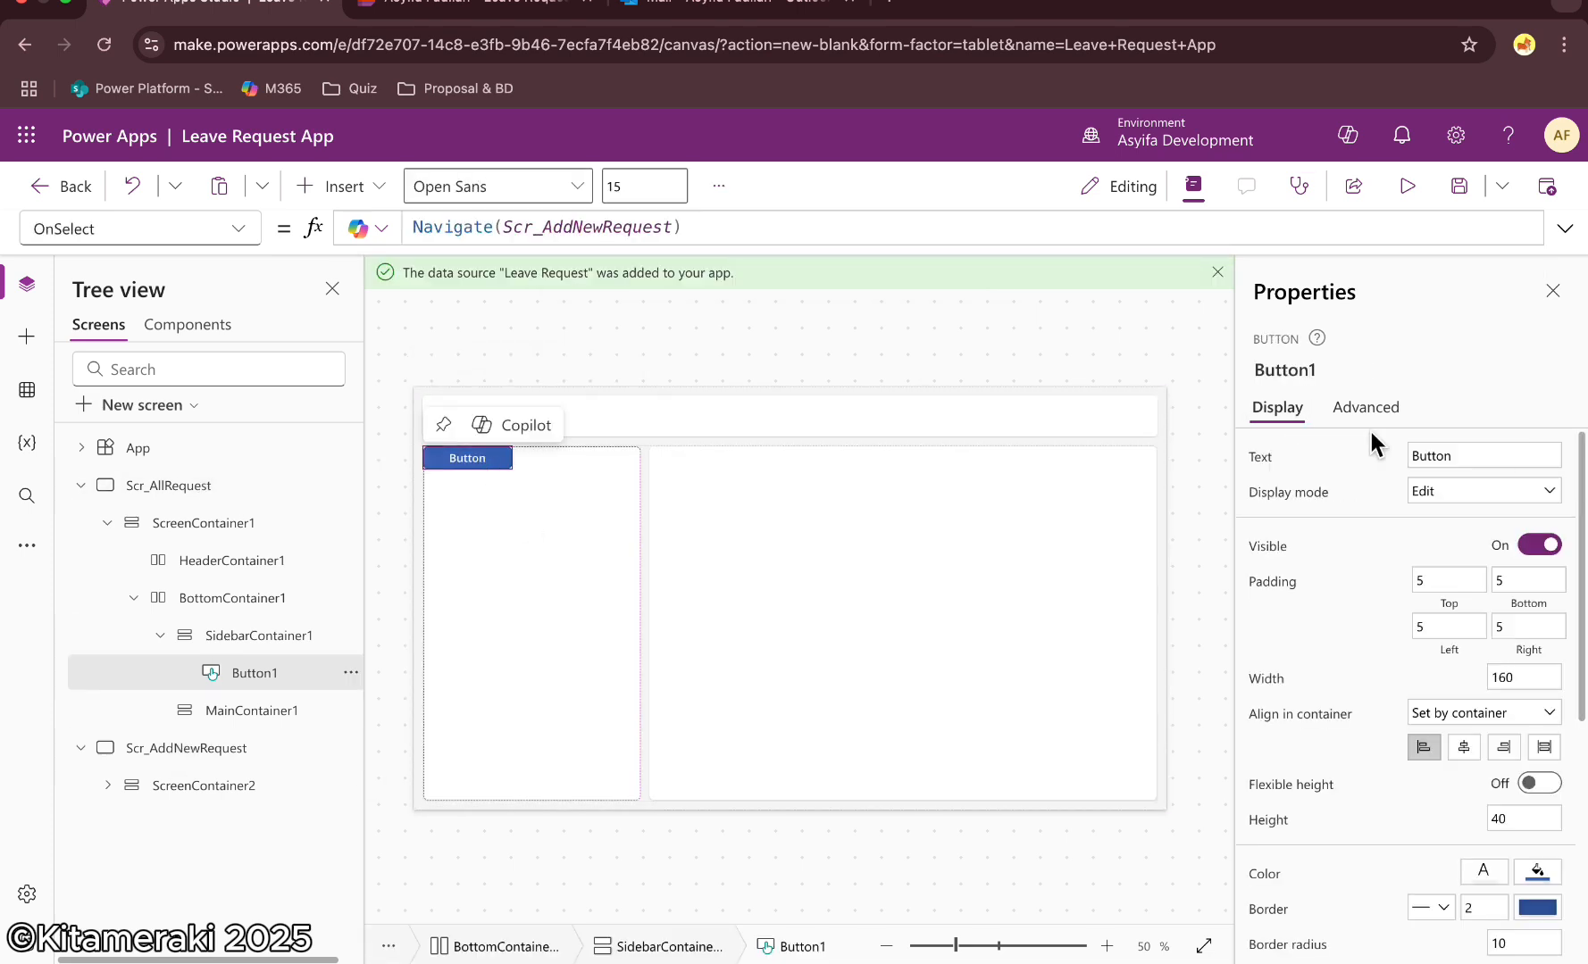
Change the button's text to + Request
left_click(1465, 455)
key("BackSpace")
key("BackSpace")
key("BackSpace")
key("BackSpace")
key("BackSpace")
key("BackSpace")
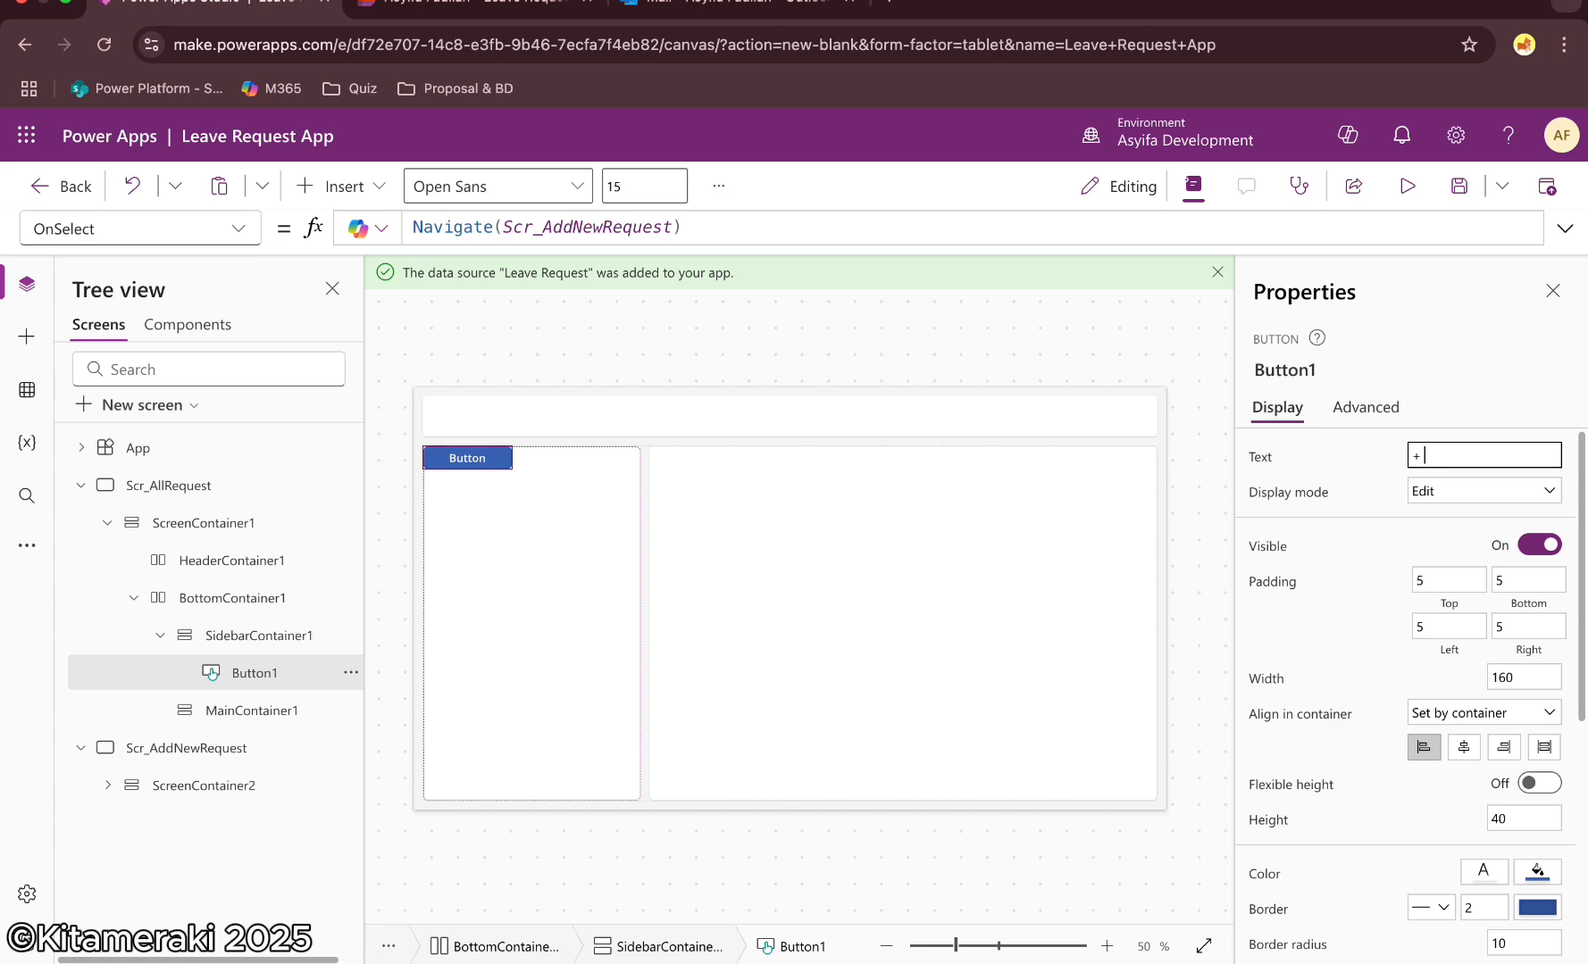
left_click(929, 337)
Insert a vertical gallery into the sidebar container and connect it to the Leave Request data source
left_click(506, 527)
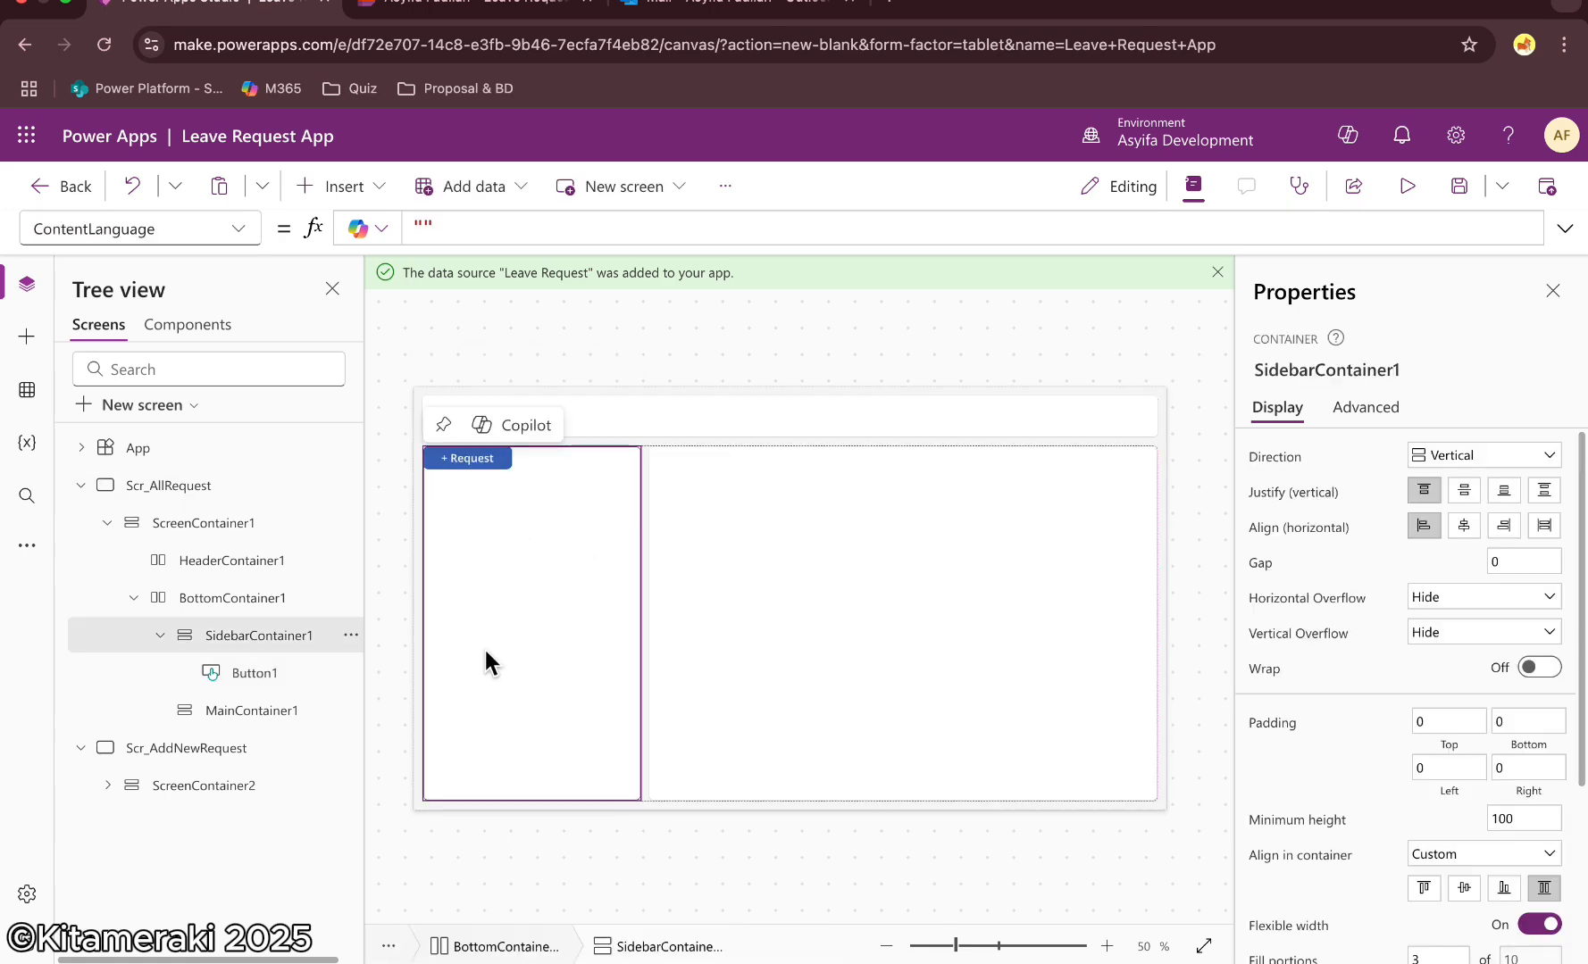
left_click(52, 347)
left_click(169, 331)
type("ga")
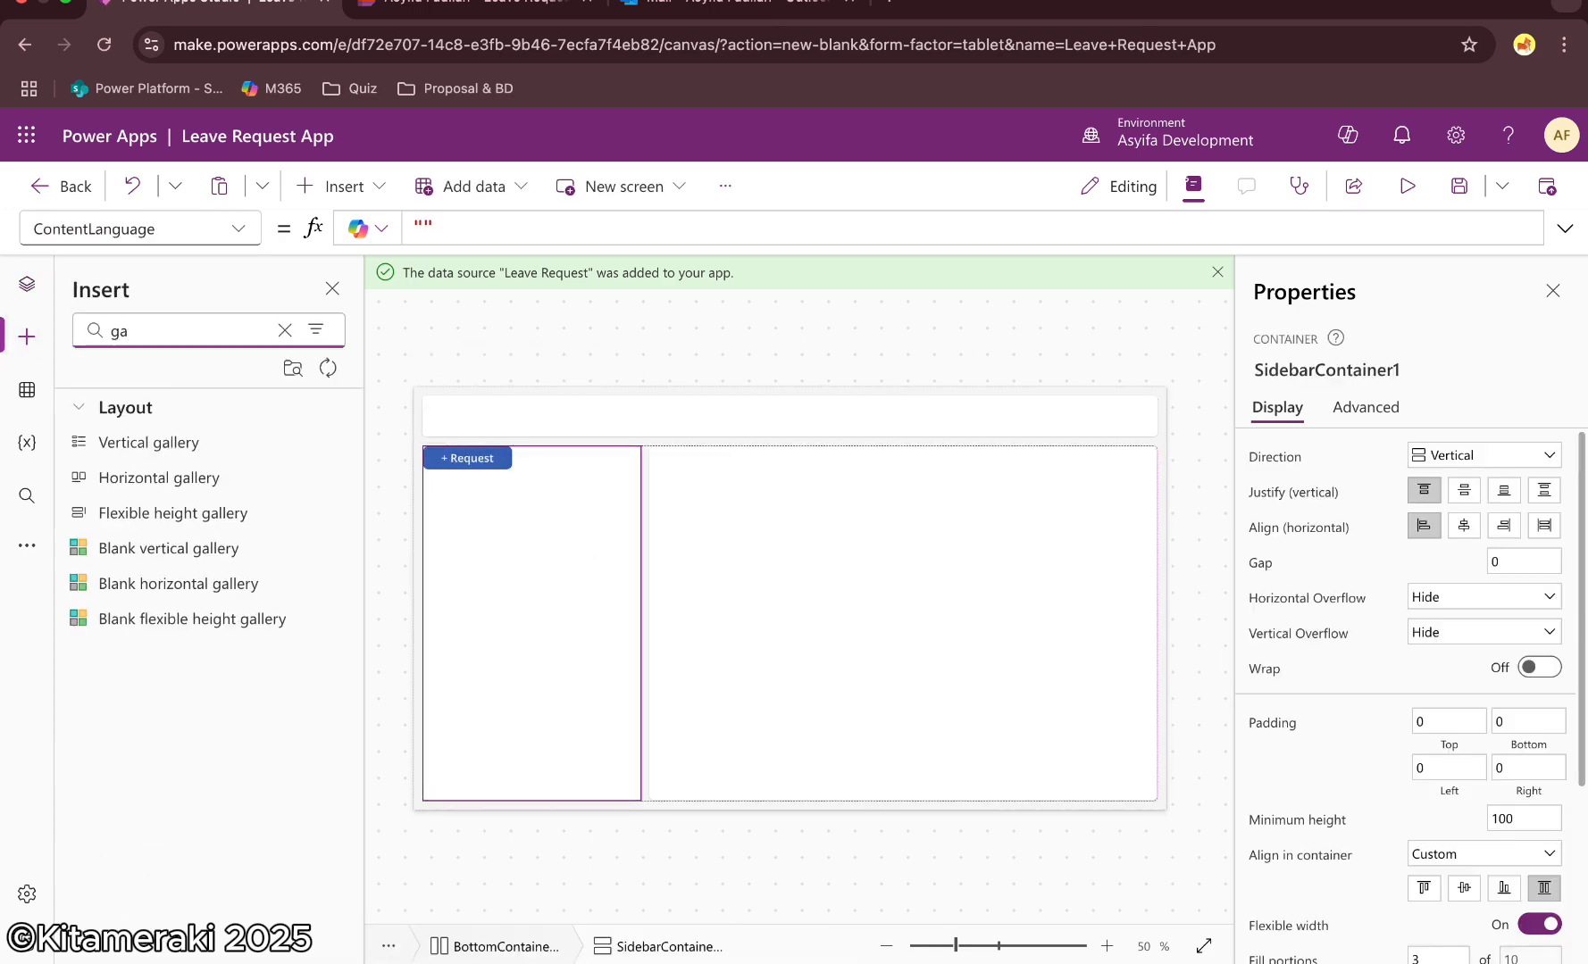
left_click(152, 446)
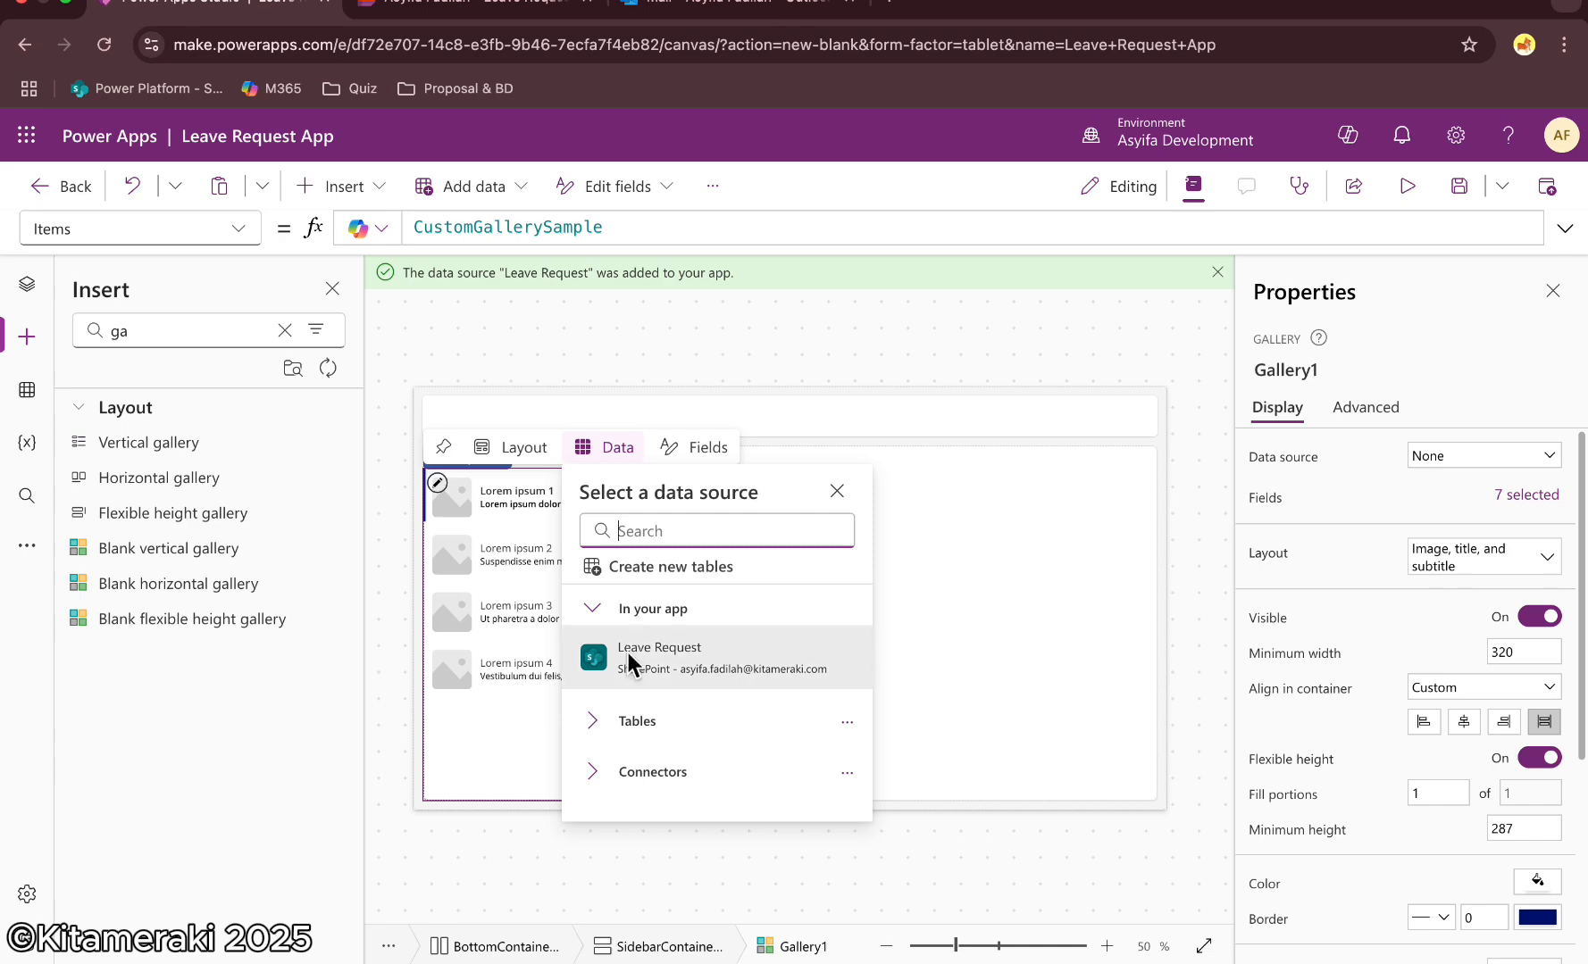
left_click(665, 670)
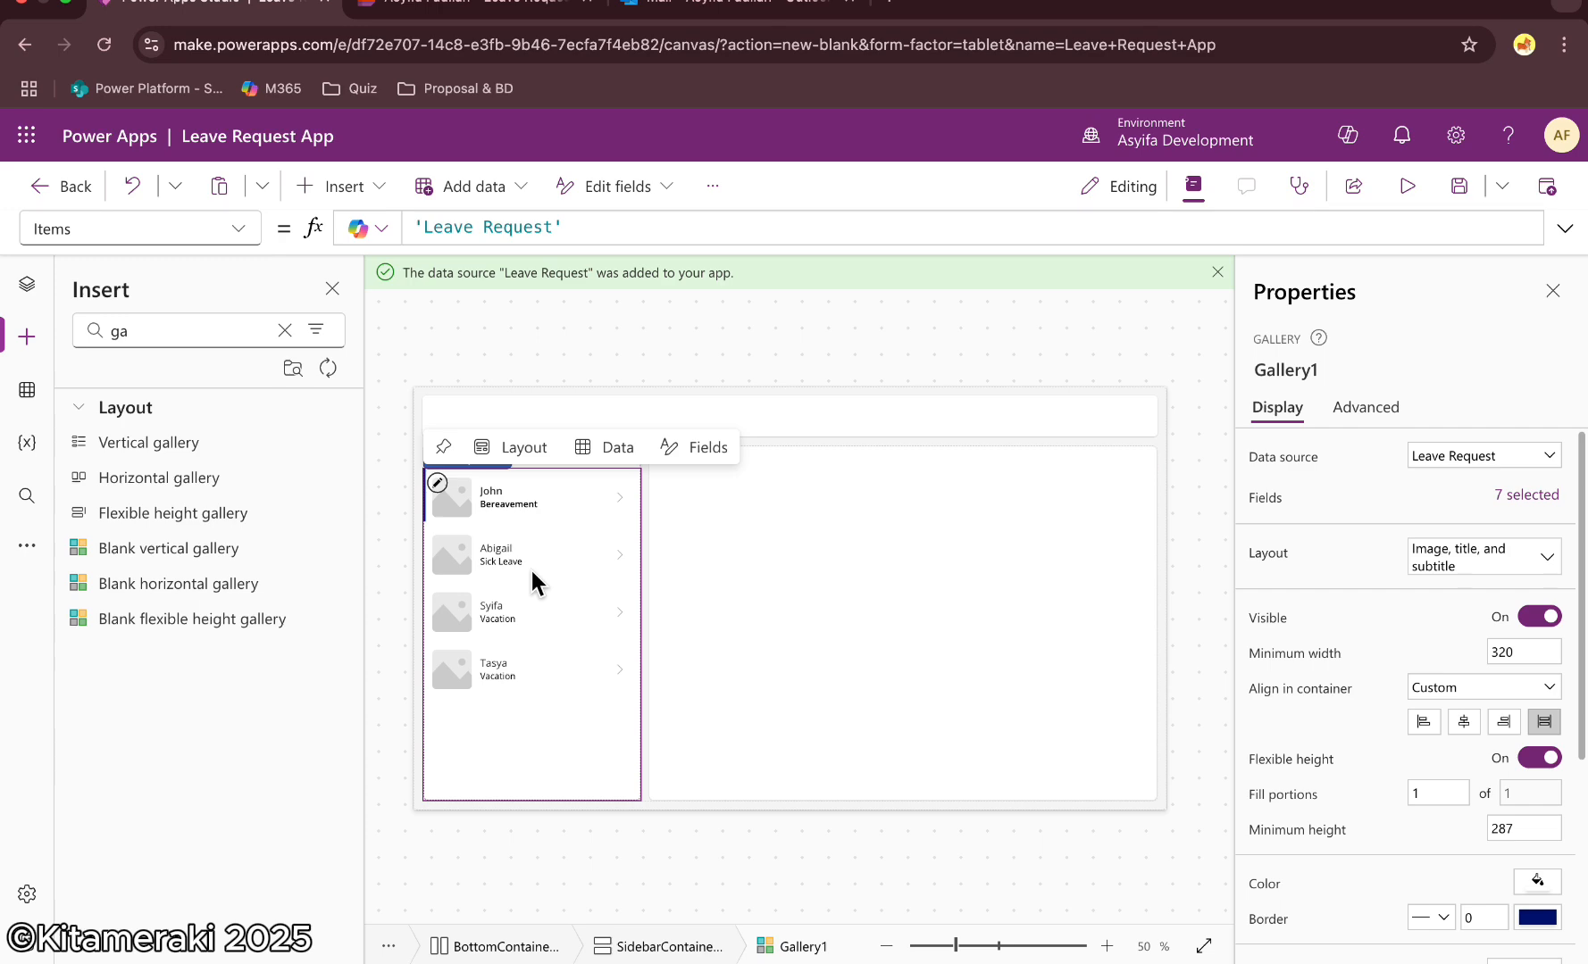
Set the gallery's Items formula to Filter('Leave Request', Email = User().Email)
left_click(413, 226)
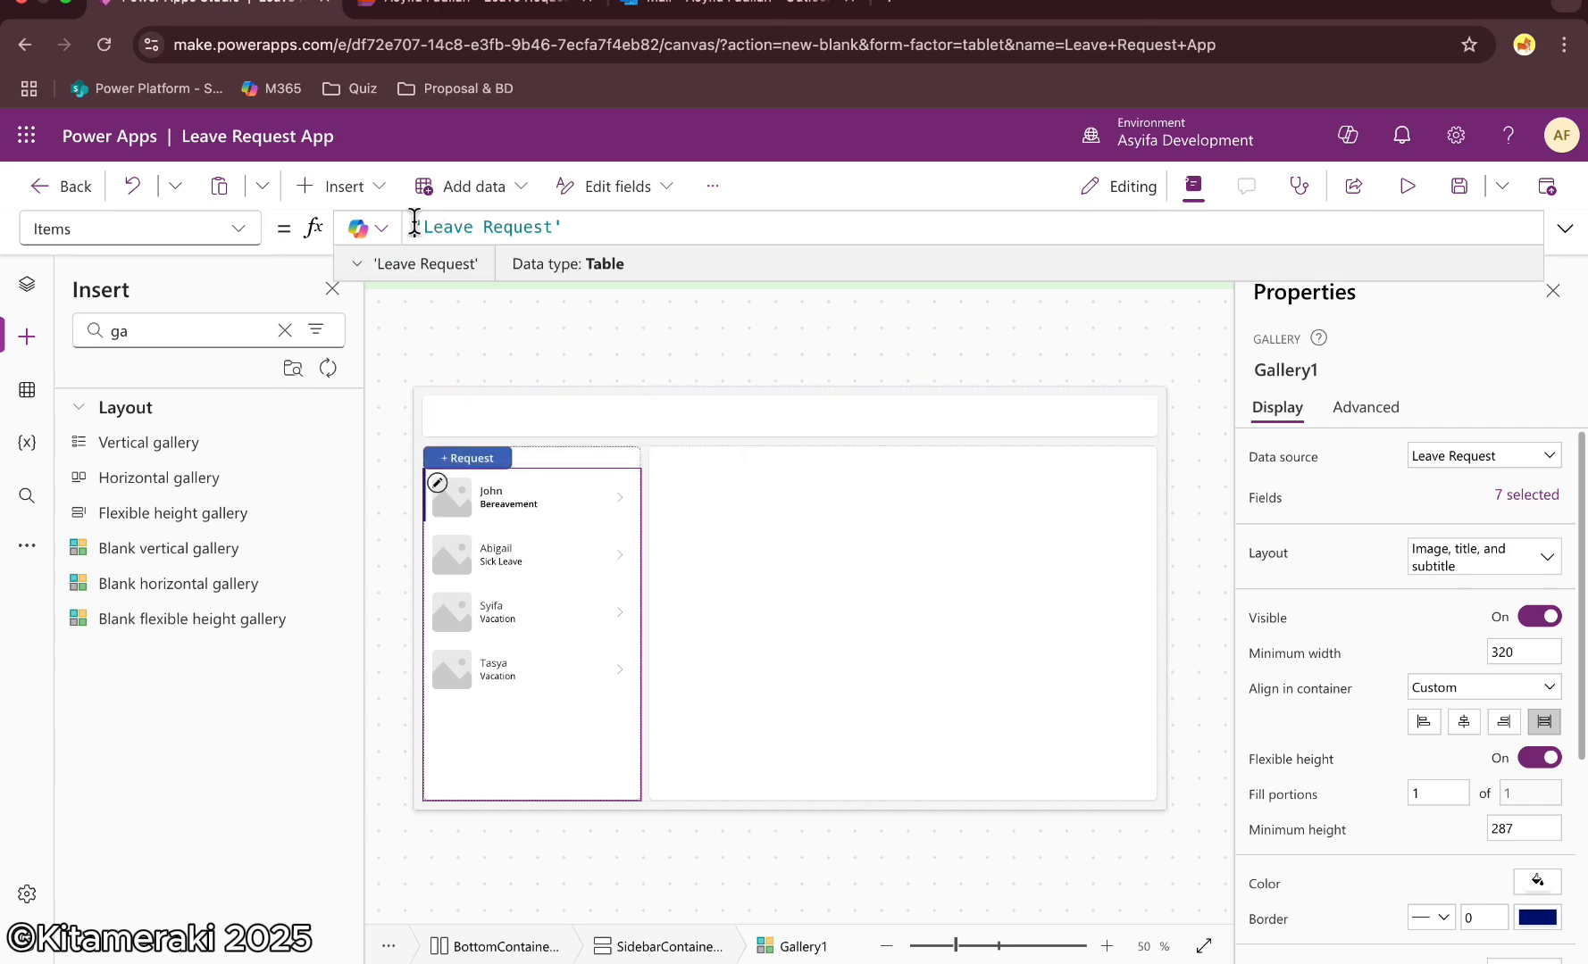
type("Filter(")
left_click(636, 227)
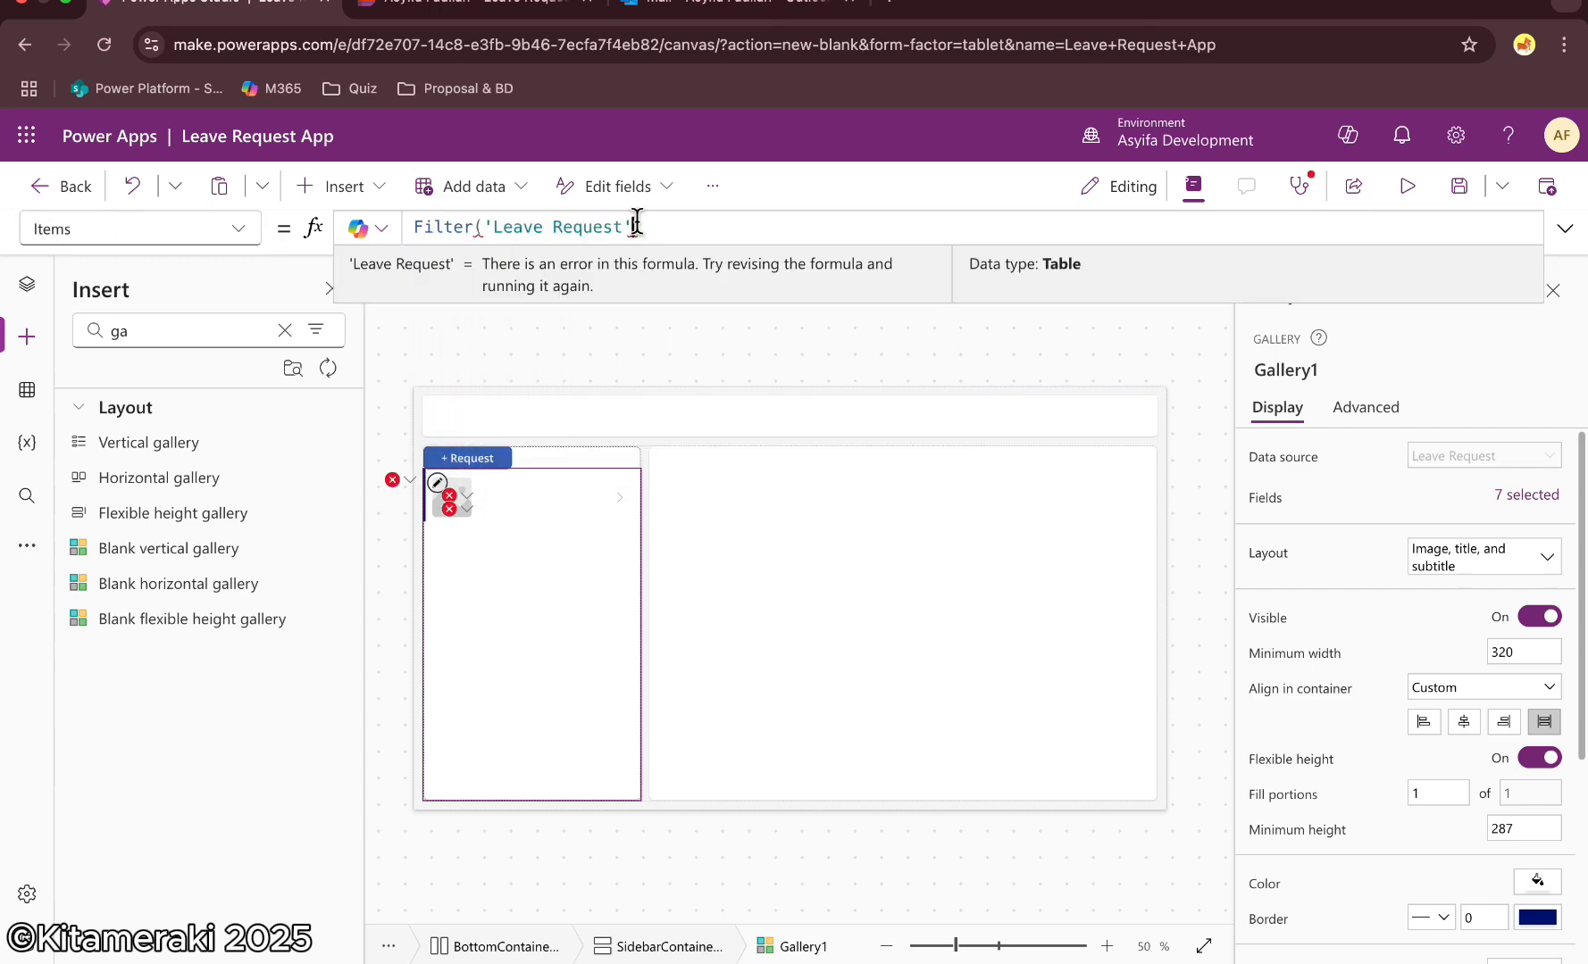
type(", Email = User")
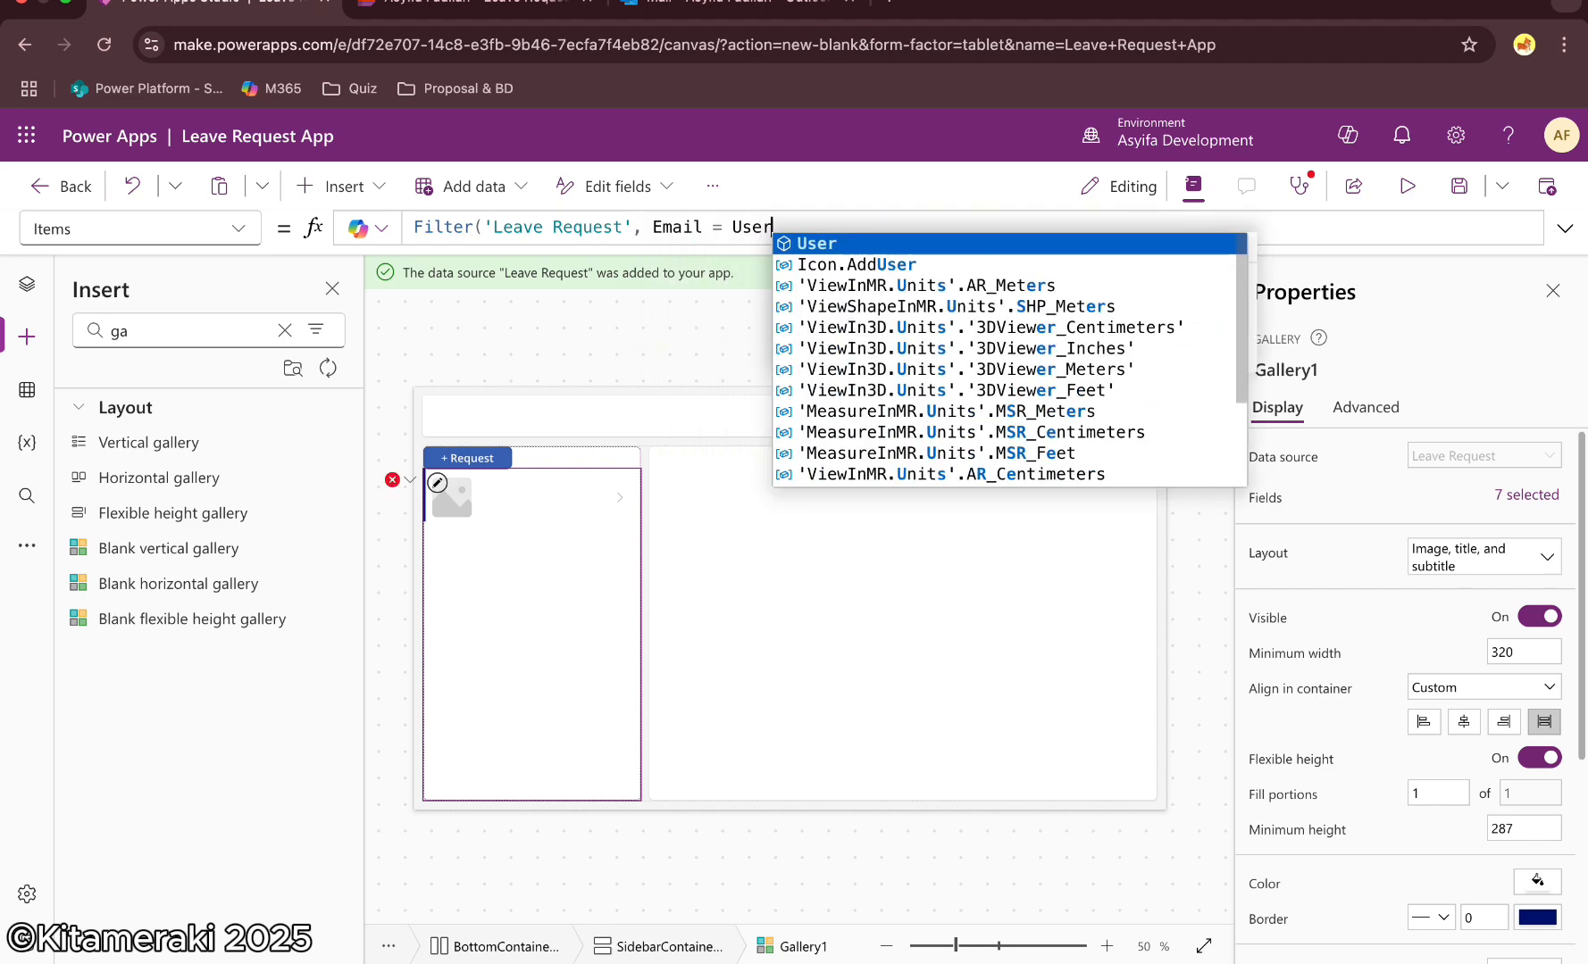
key("Tab")
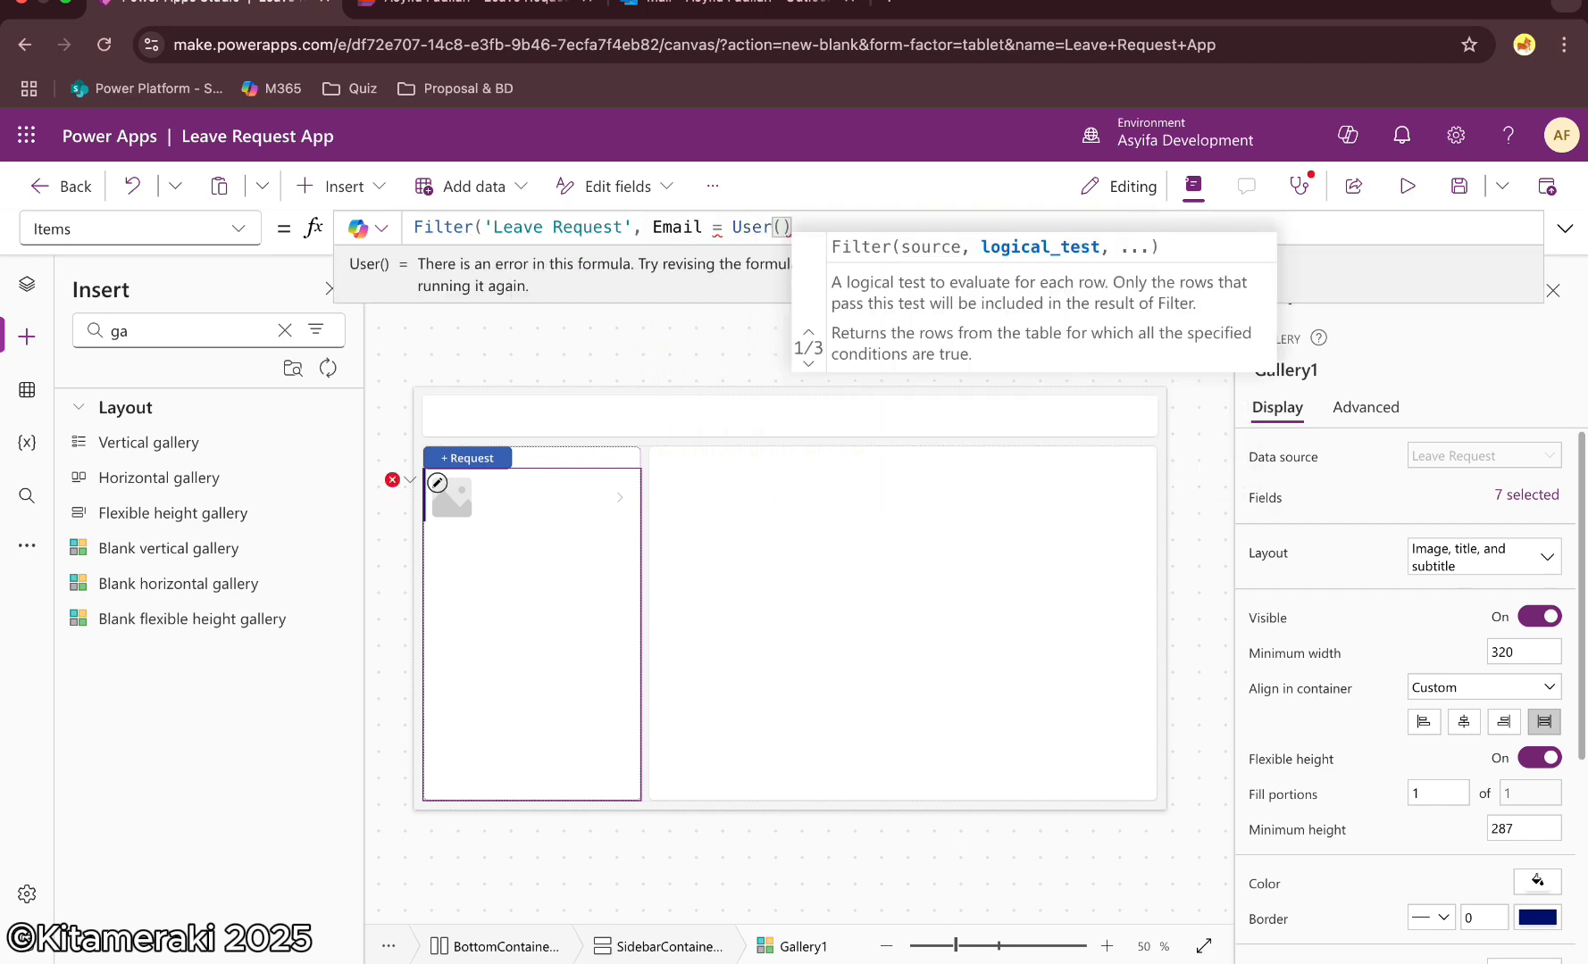
type(".")
key("Tab")
type(")")
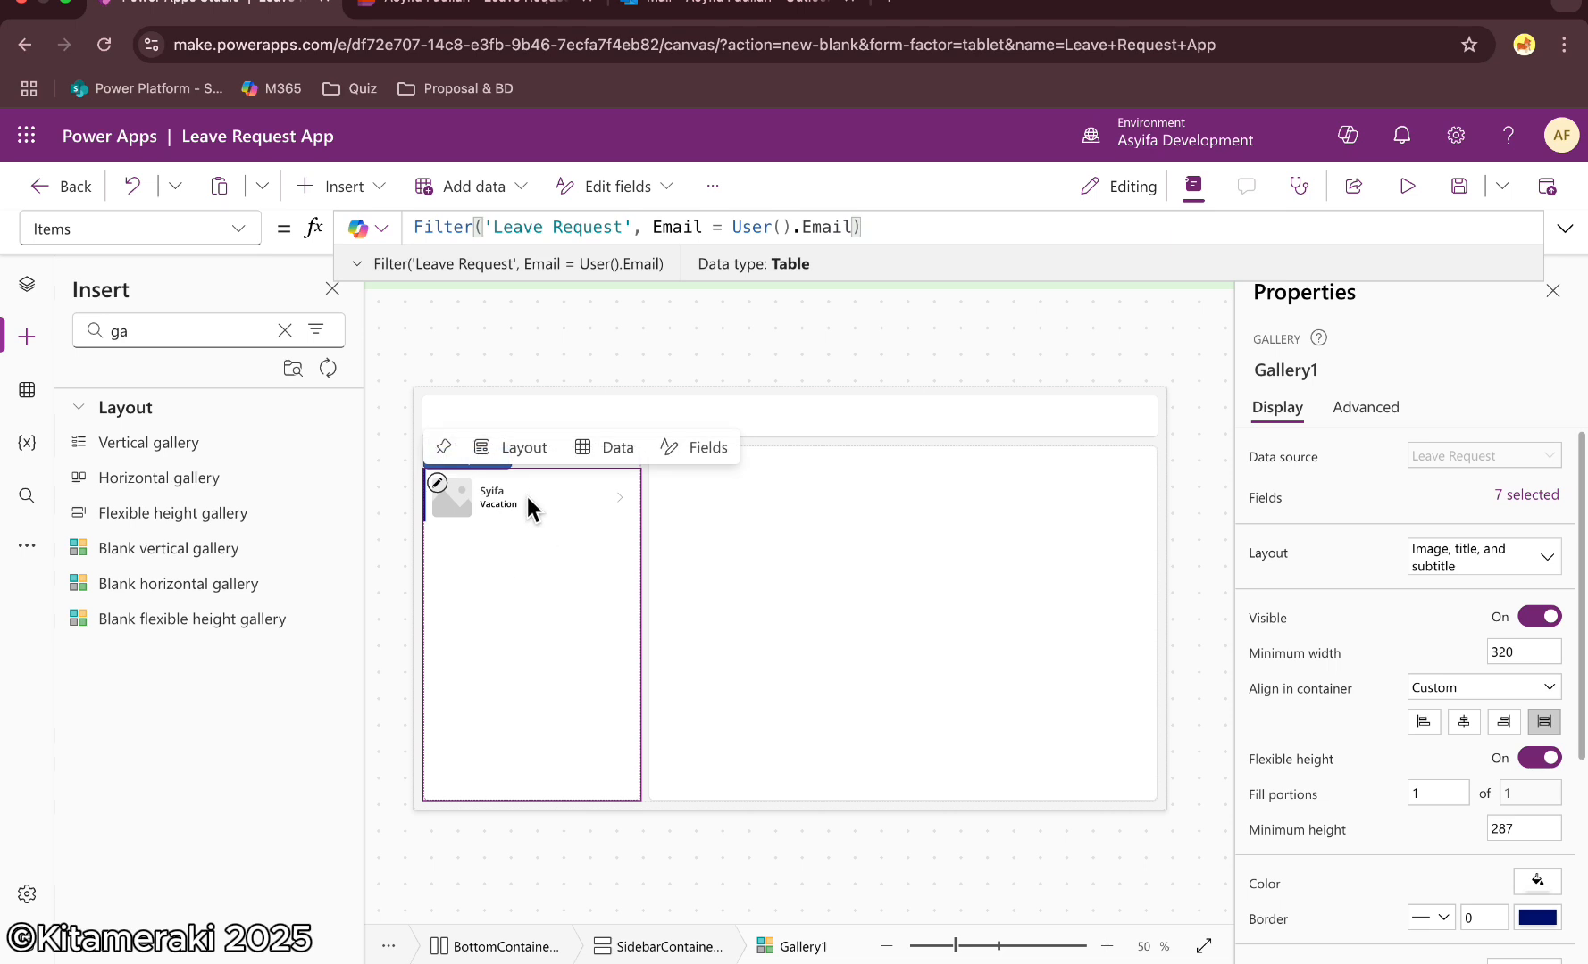
Insert a display form into the main container and connect it to the Leave Request data source
left_click(848, 563)
left_click(905, 628)
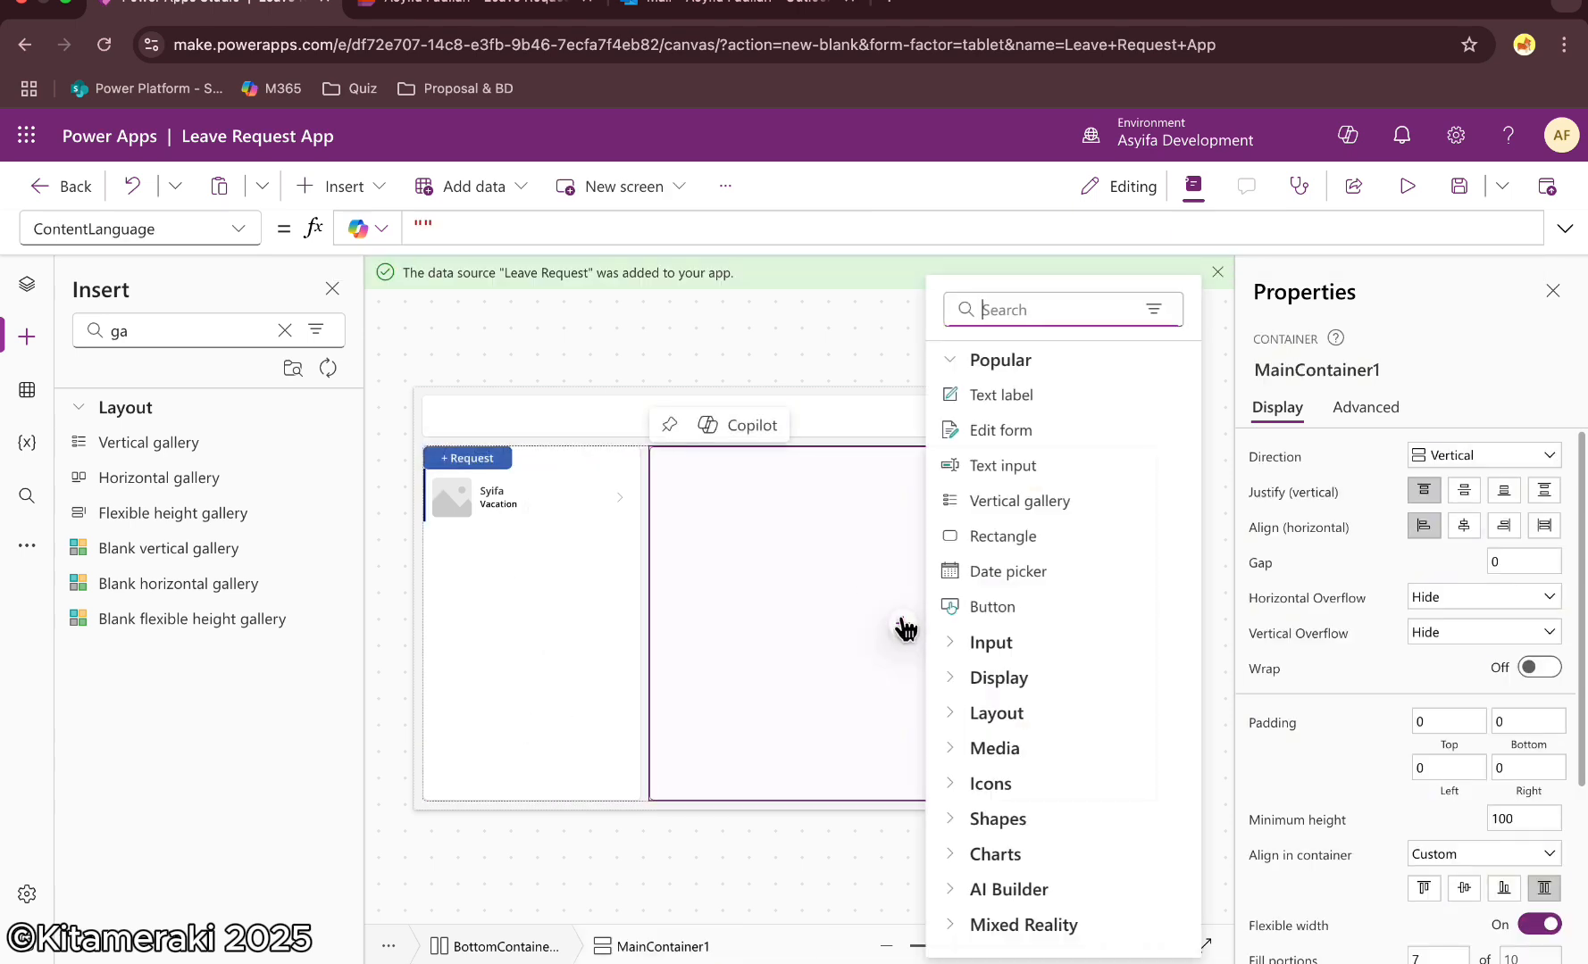
type("form")
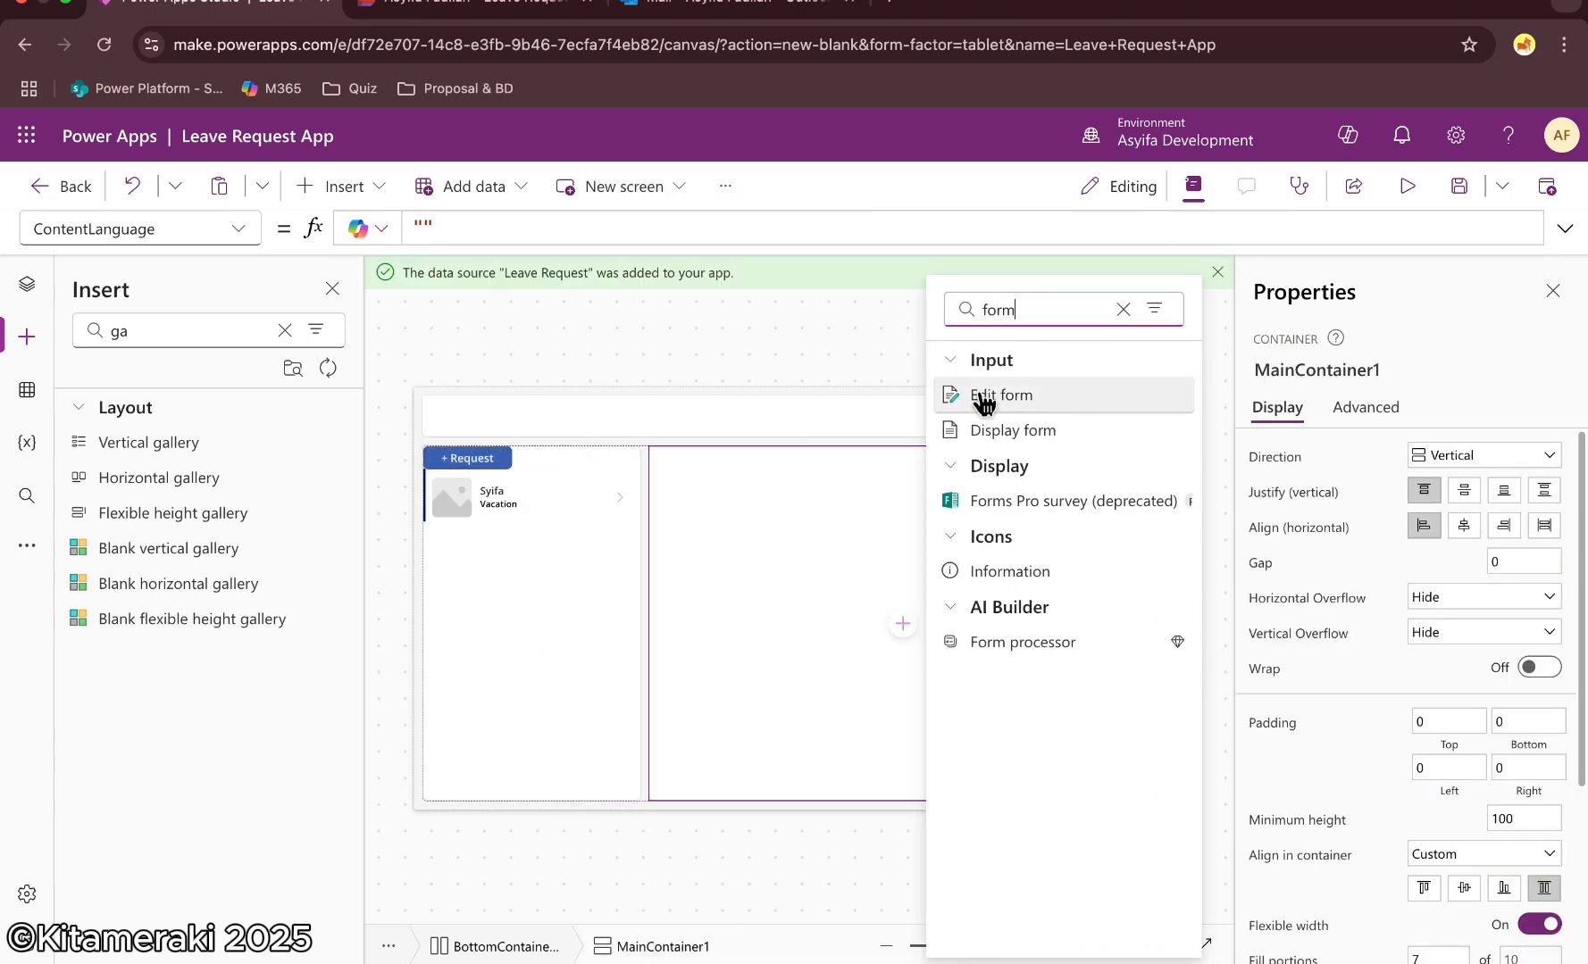
left_click(1063, 434)
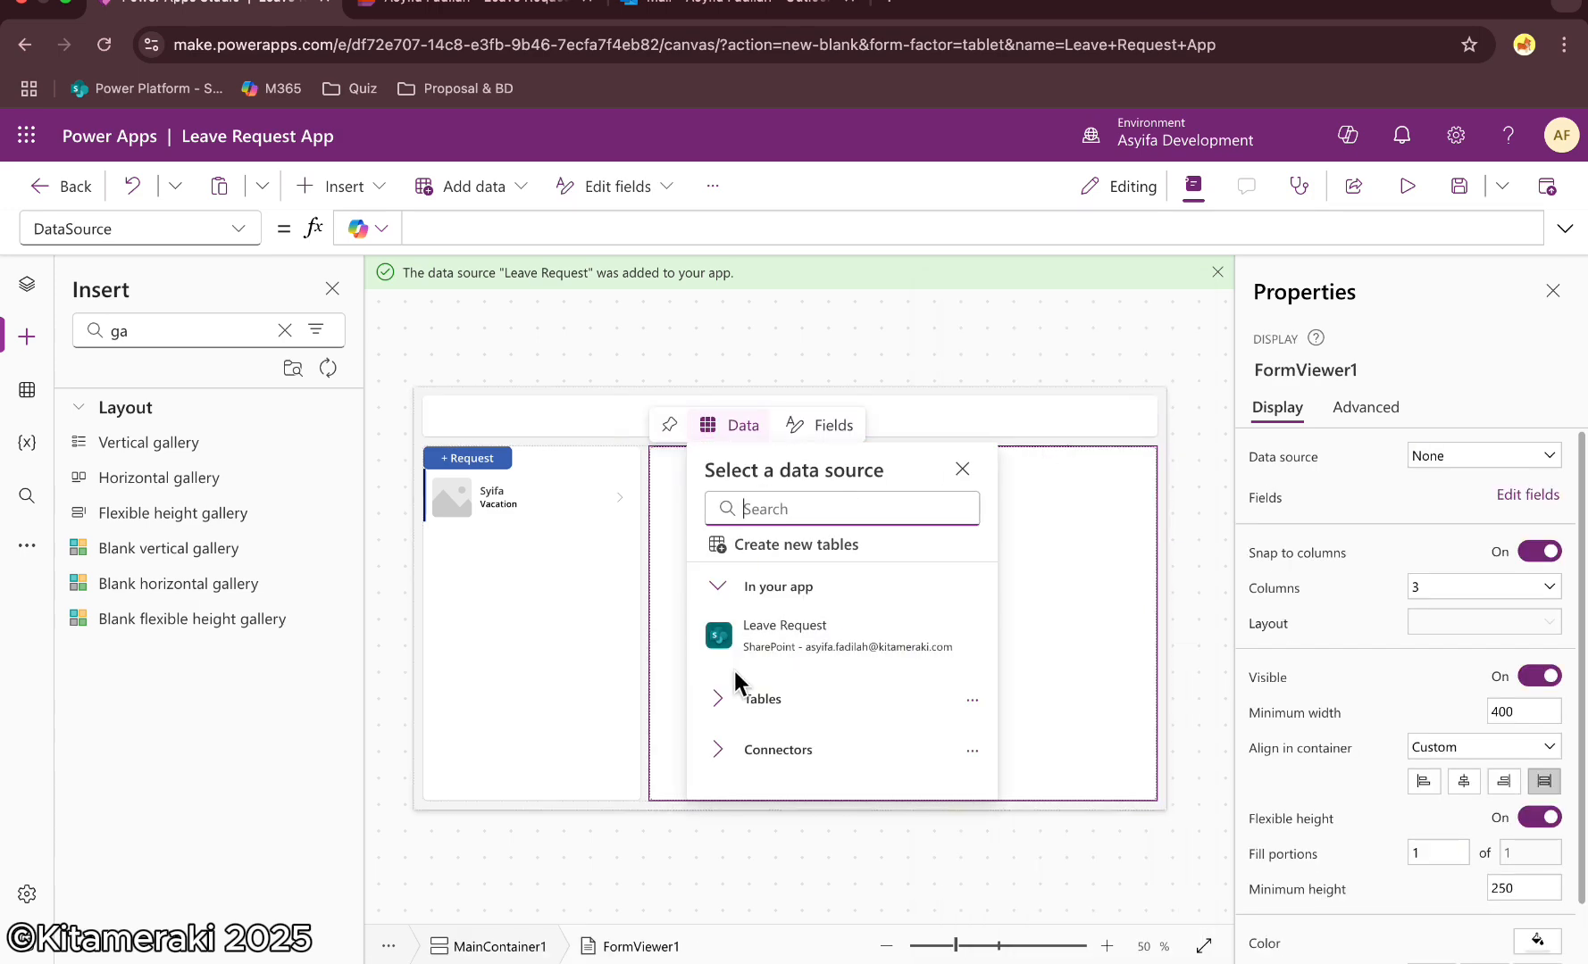
left_click(788, 650)
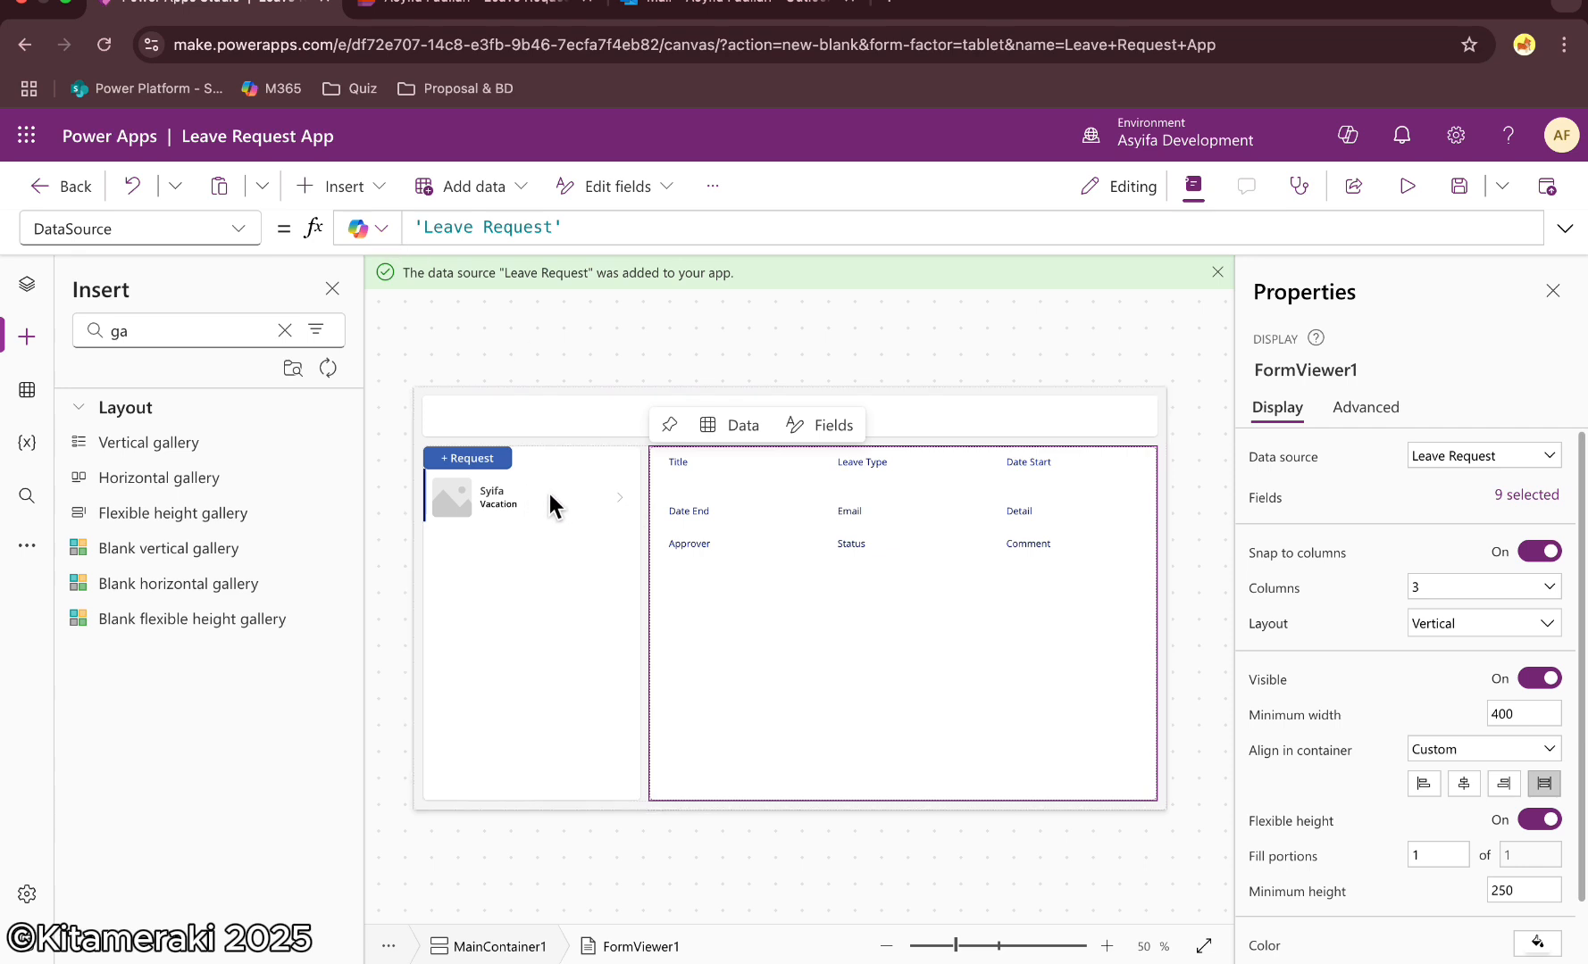
Set the display form's Item property to Gallery1.Selected
left_click(252, 232)
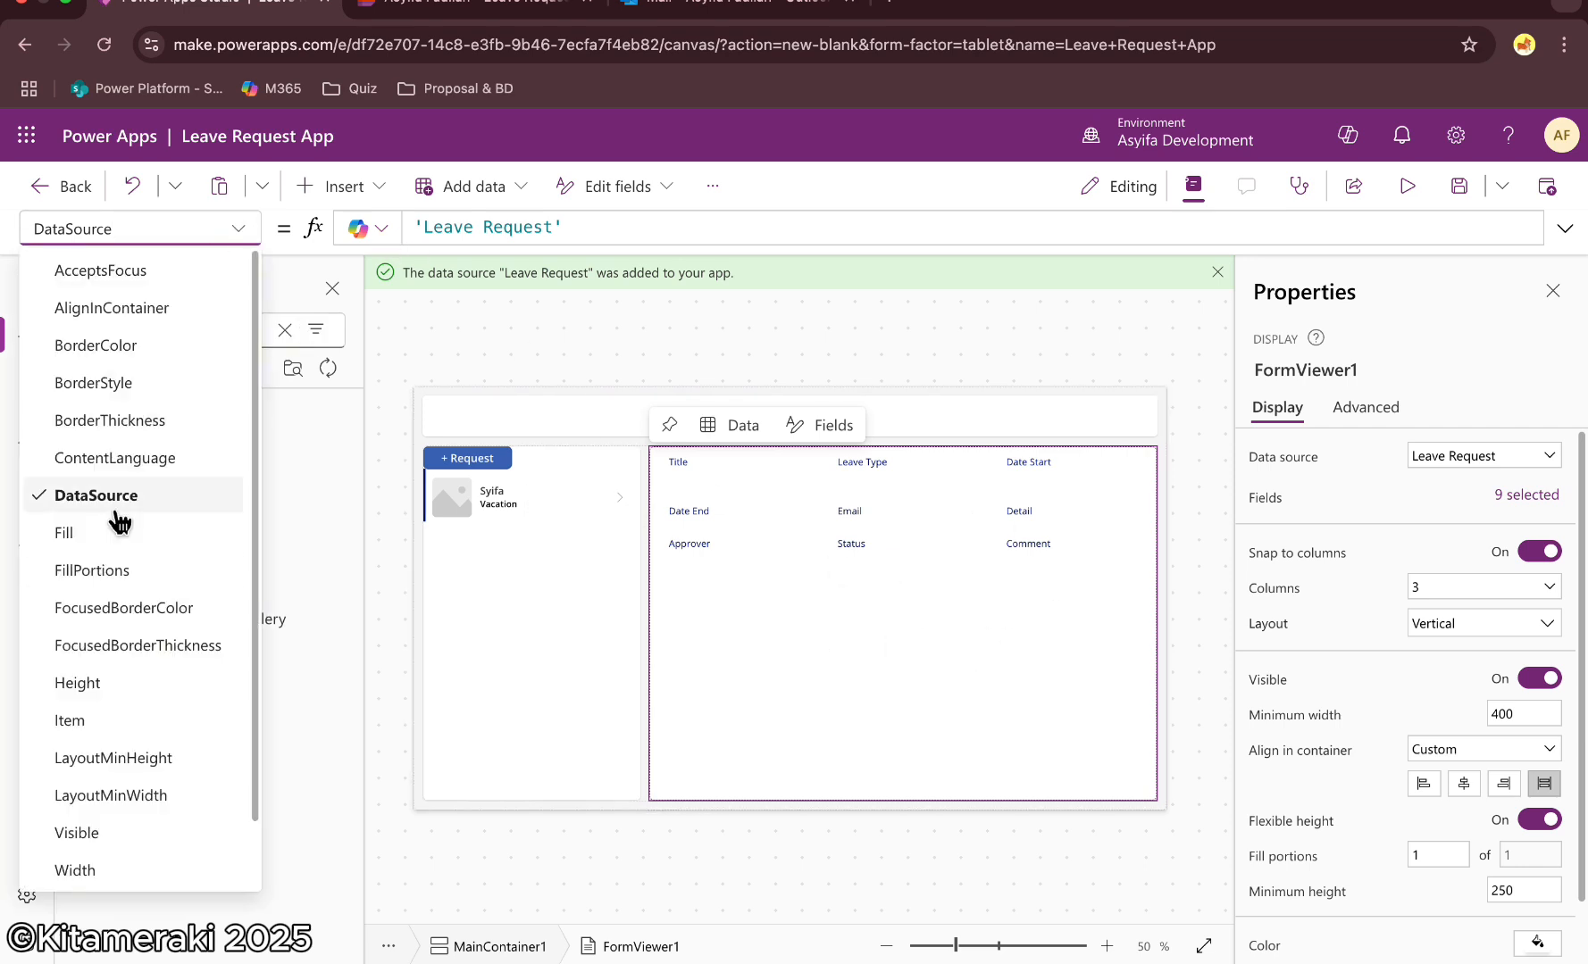
left_click(96, 724)
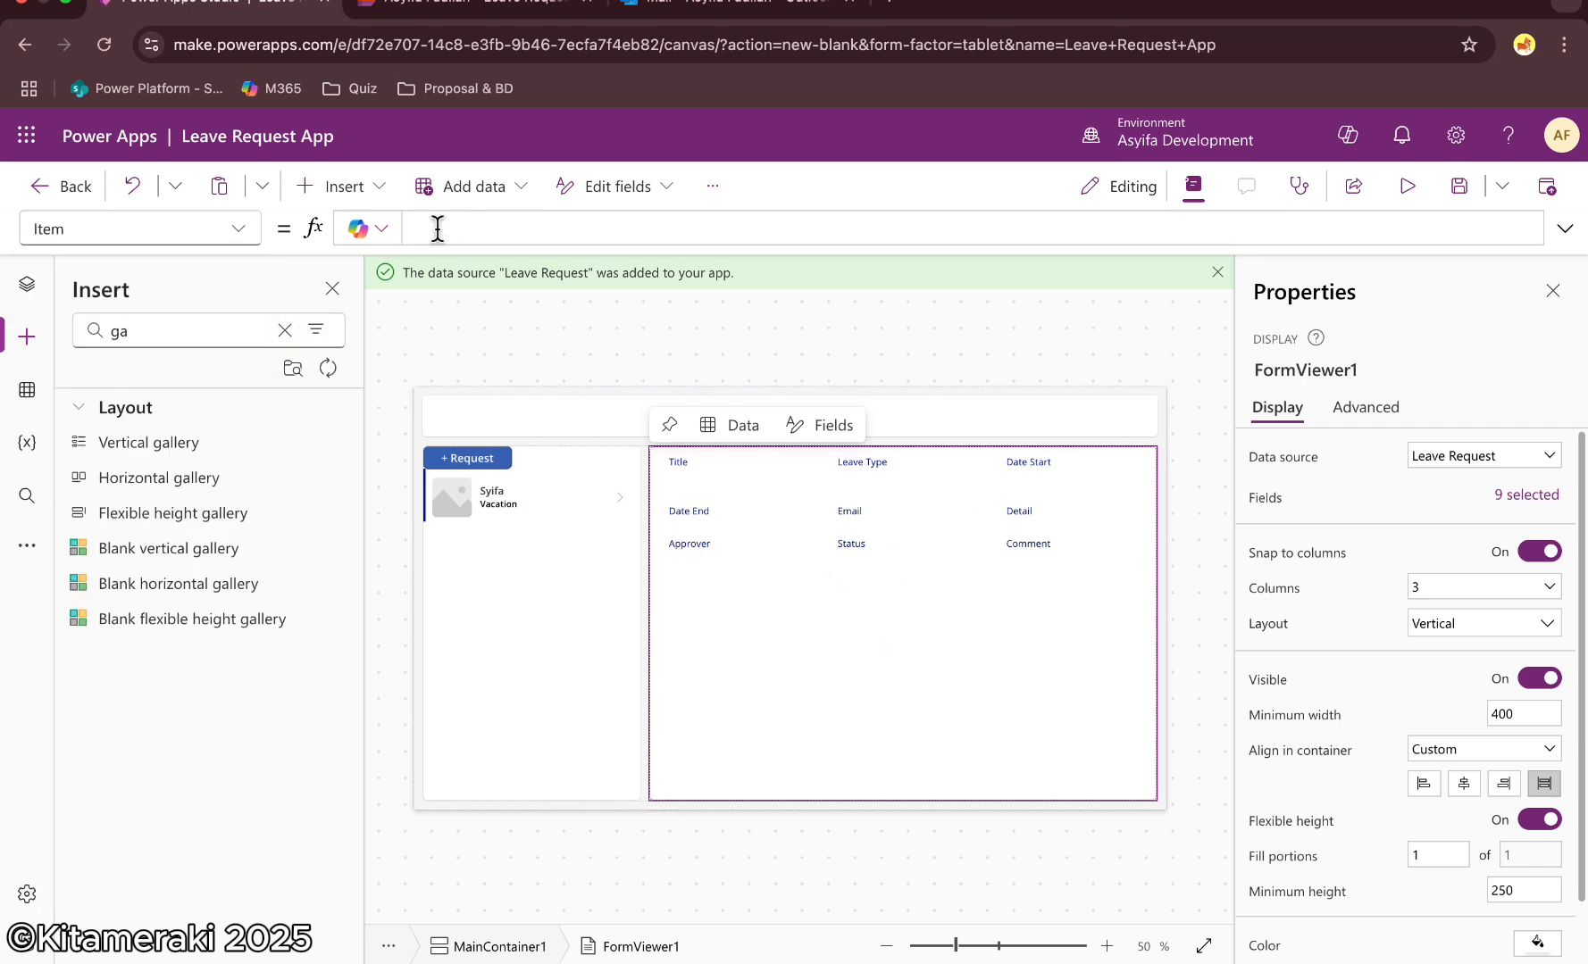
left_click(27, 284)
left_click(461, 227)
type("Gallery1")
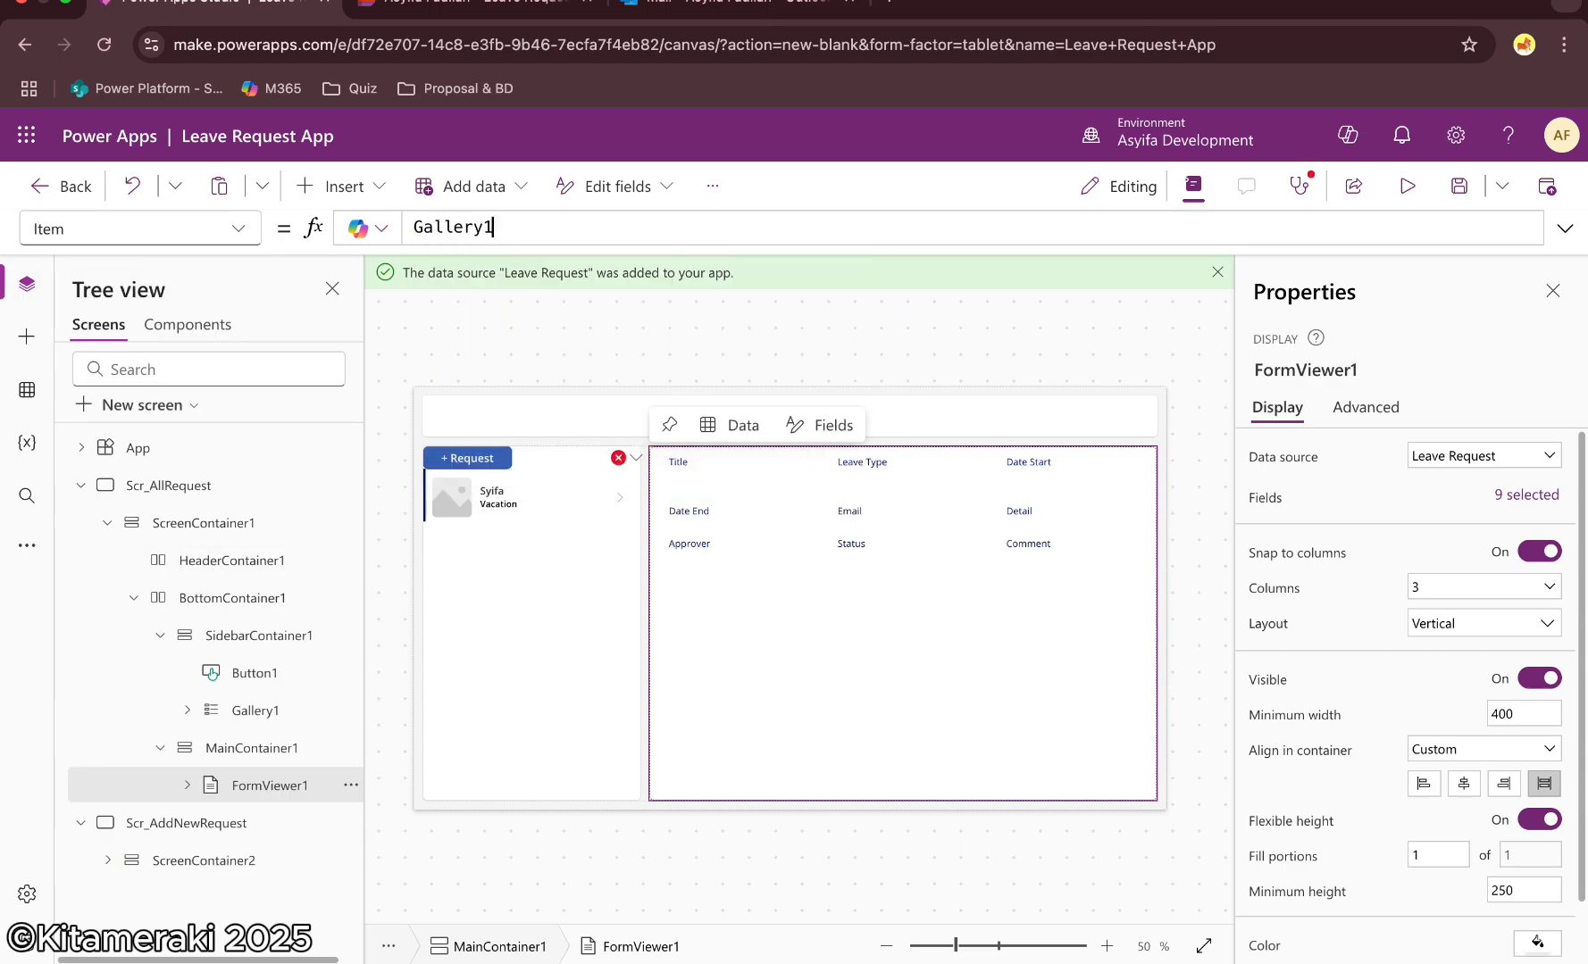
type(".Selected")
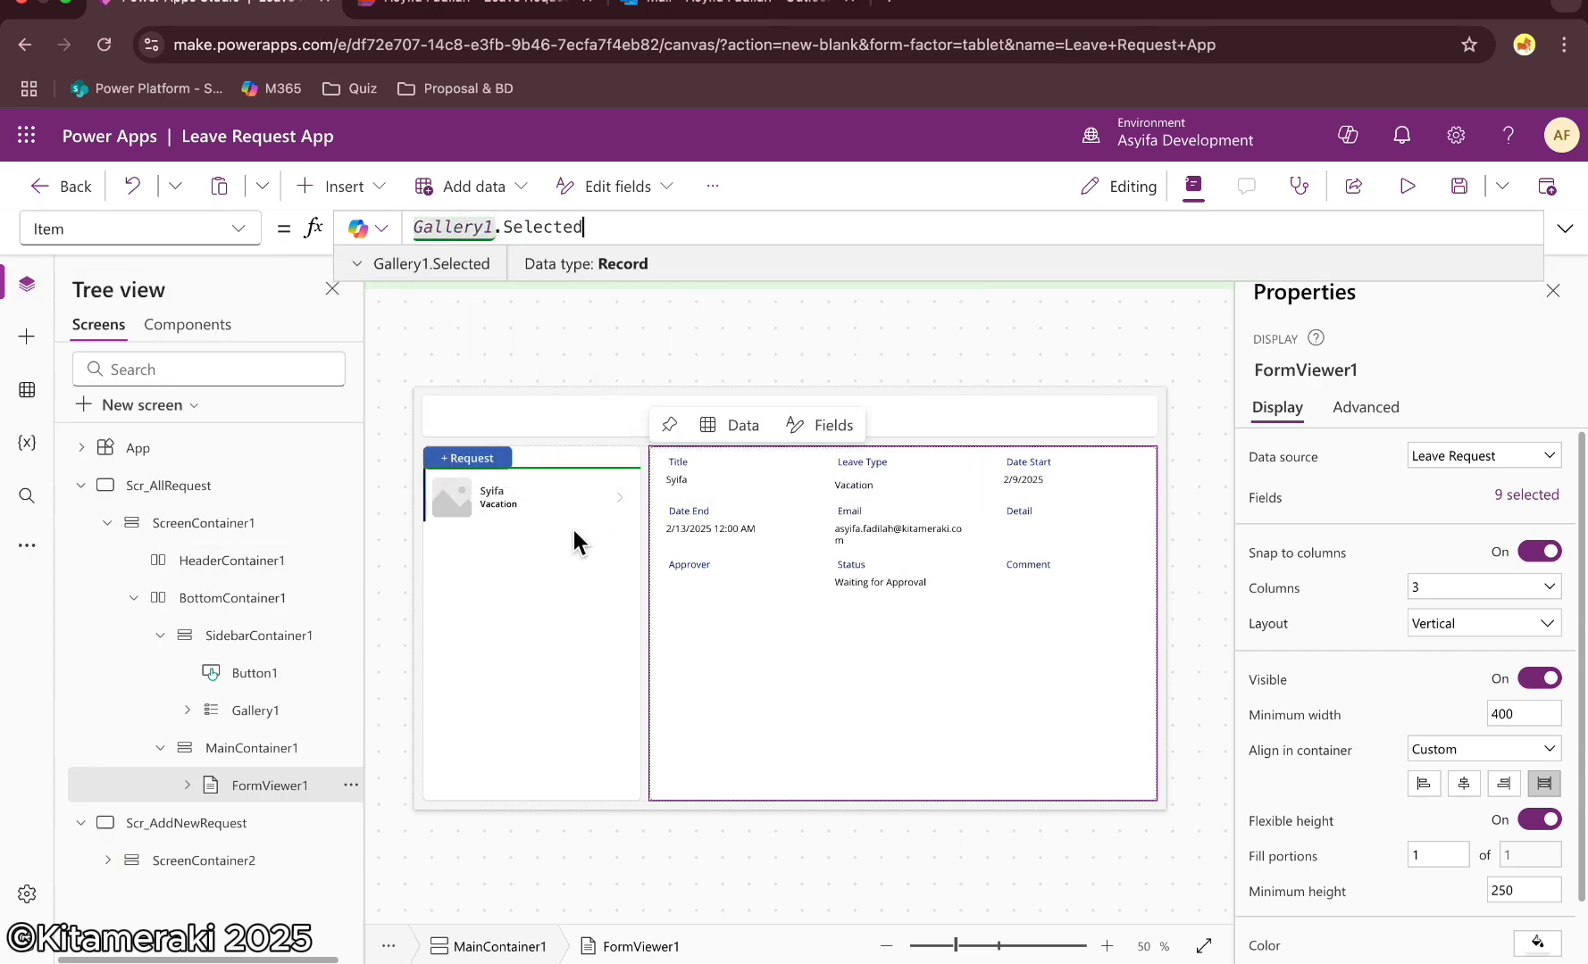
Change the gallery's layout to Title, subtitle, and body
left_click(620, 497)
left_click(529, 542)
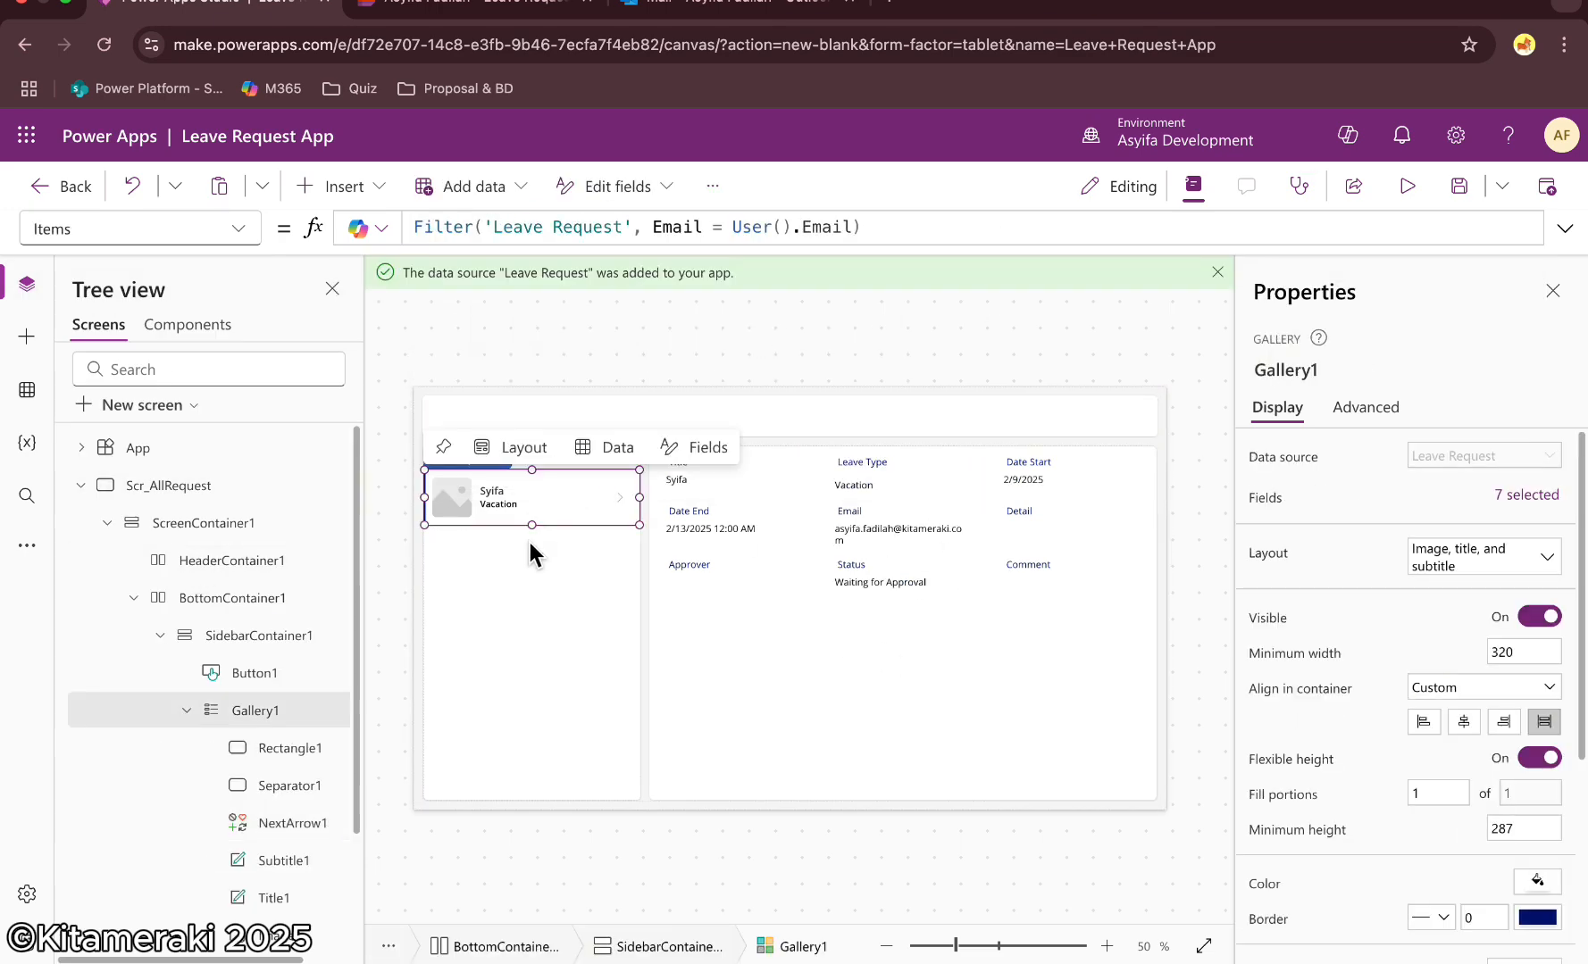
left_click(676, 452)
left_click(524, 447)
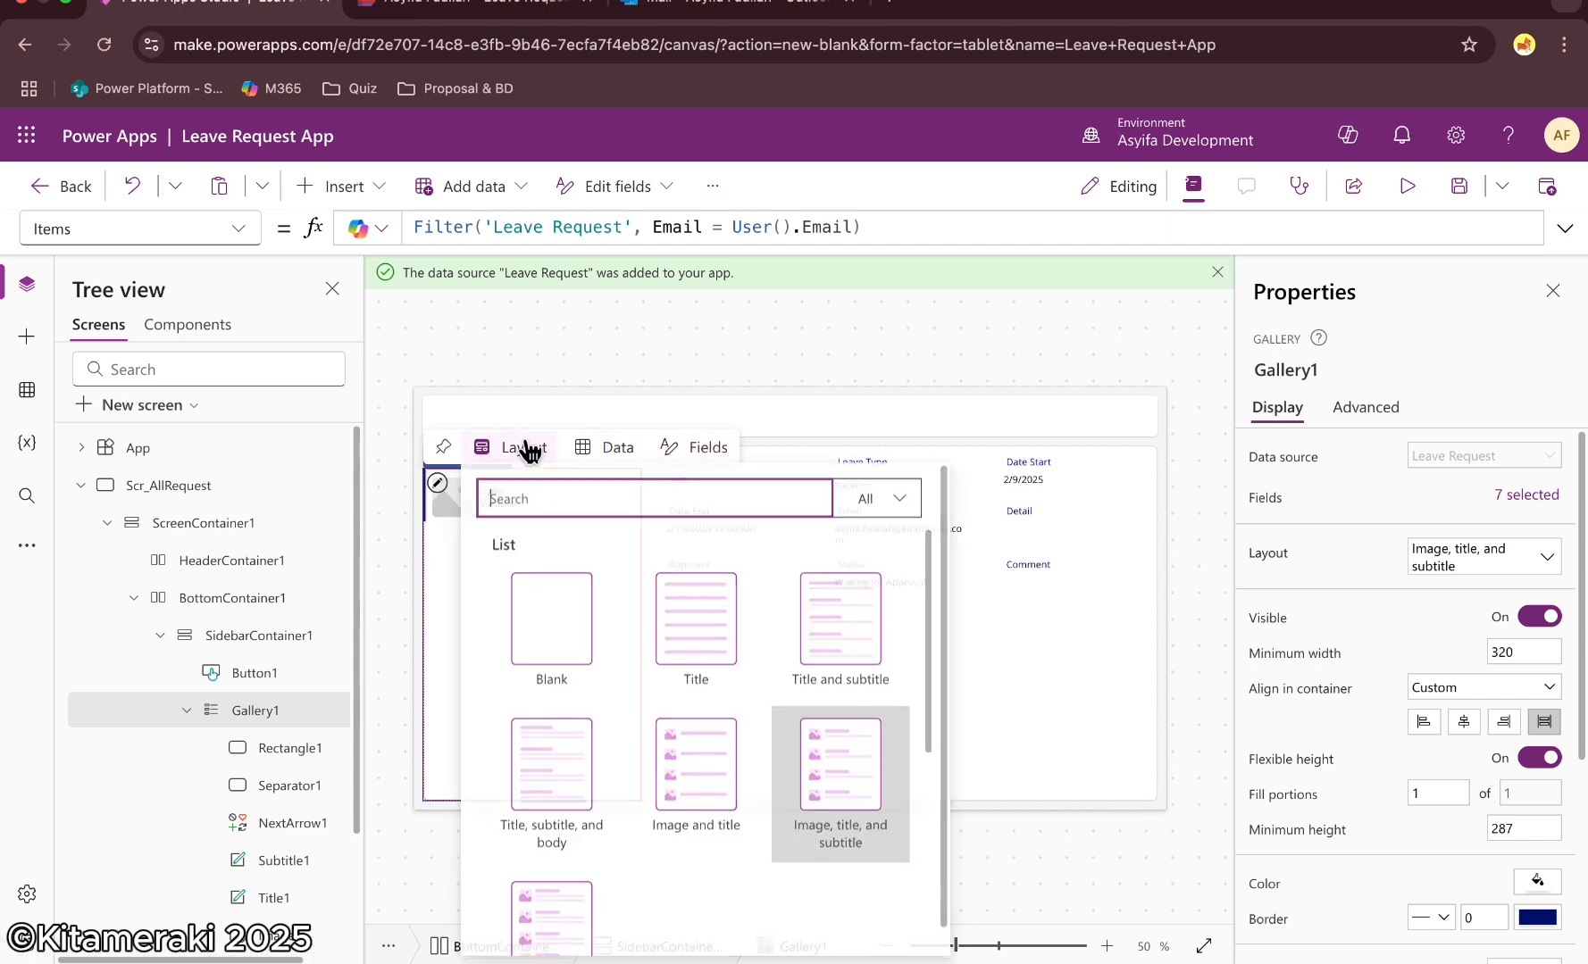
left_click(551, 759)
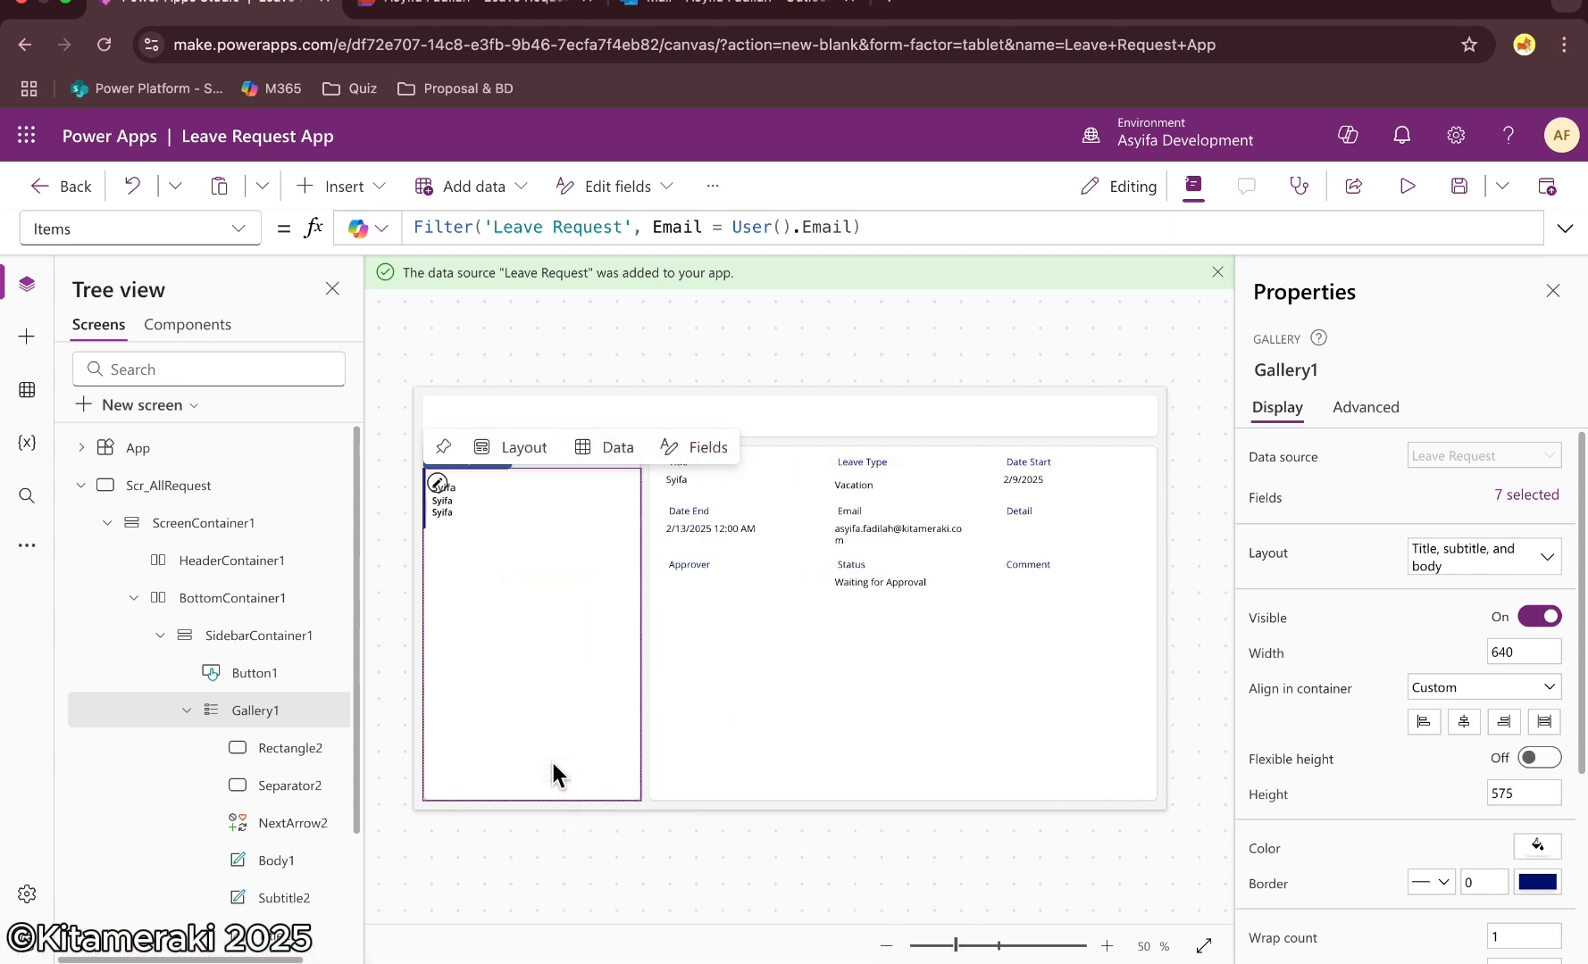
Set the gallery subtitle label's text to ThisItem.'Leave Type'.Value
left_click(457, 486)
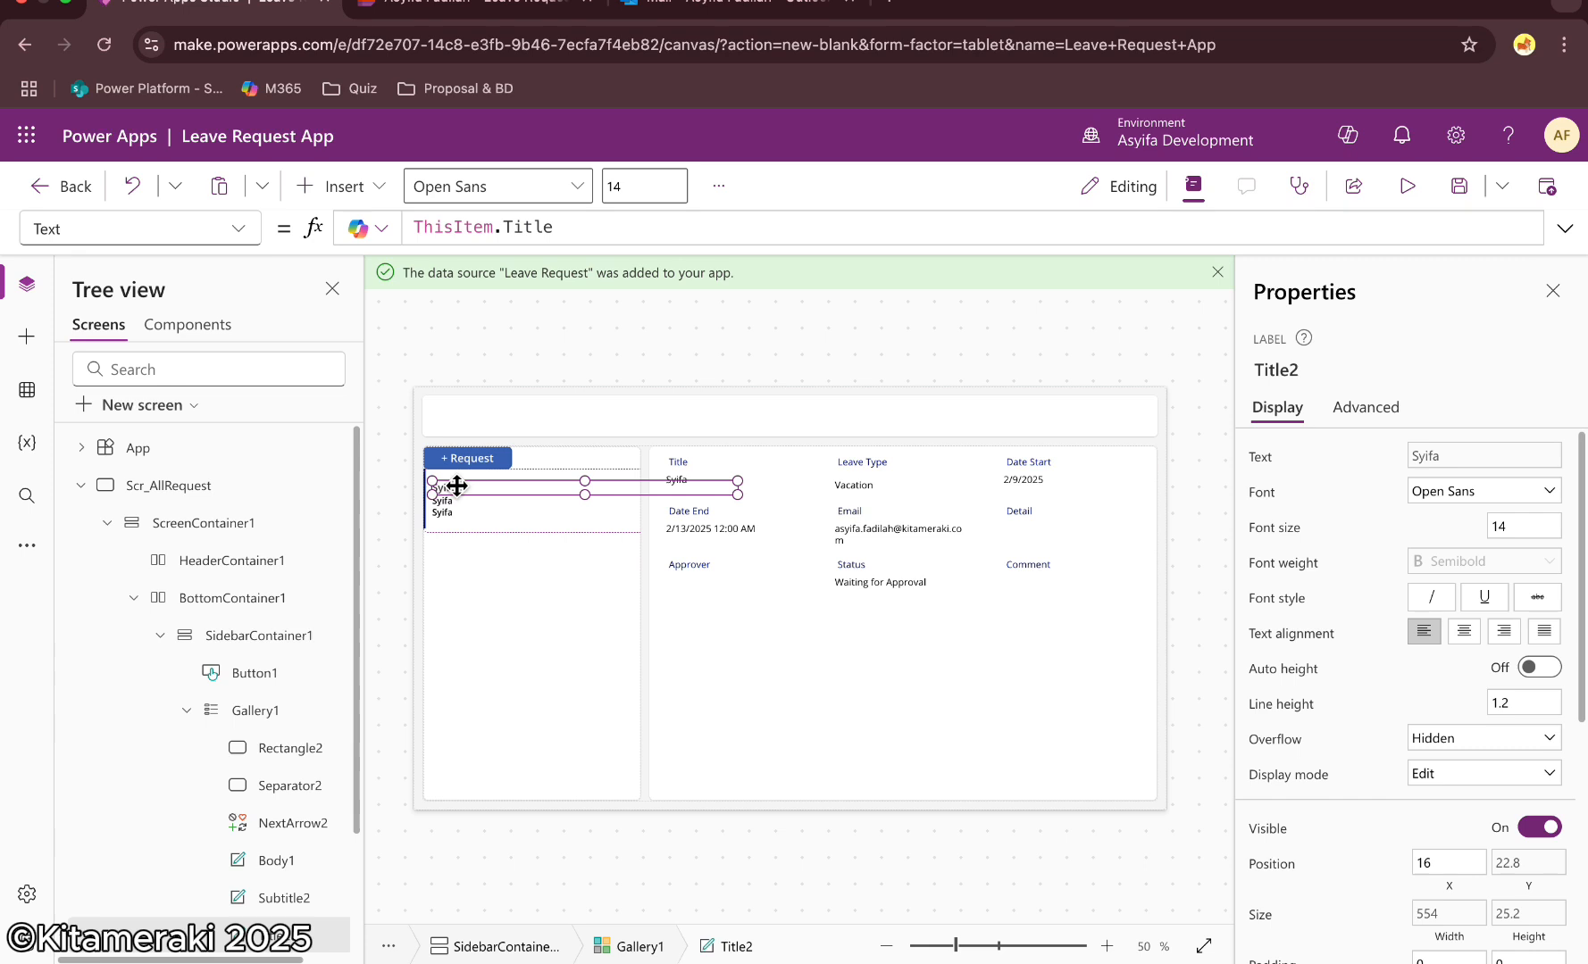
left_click(447, 500)
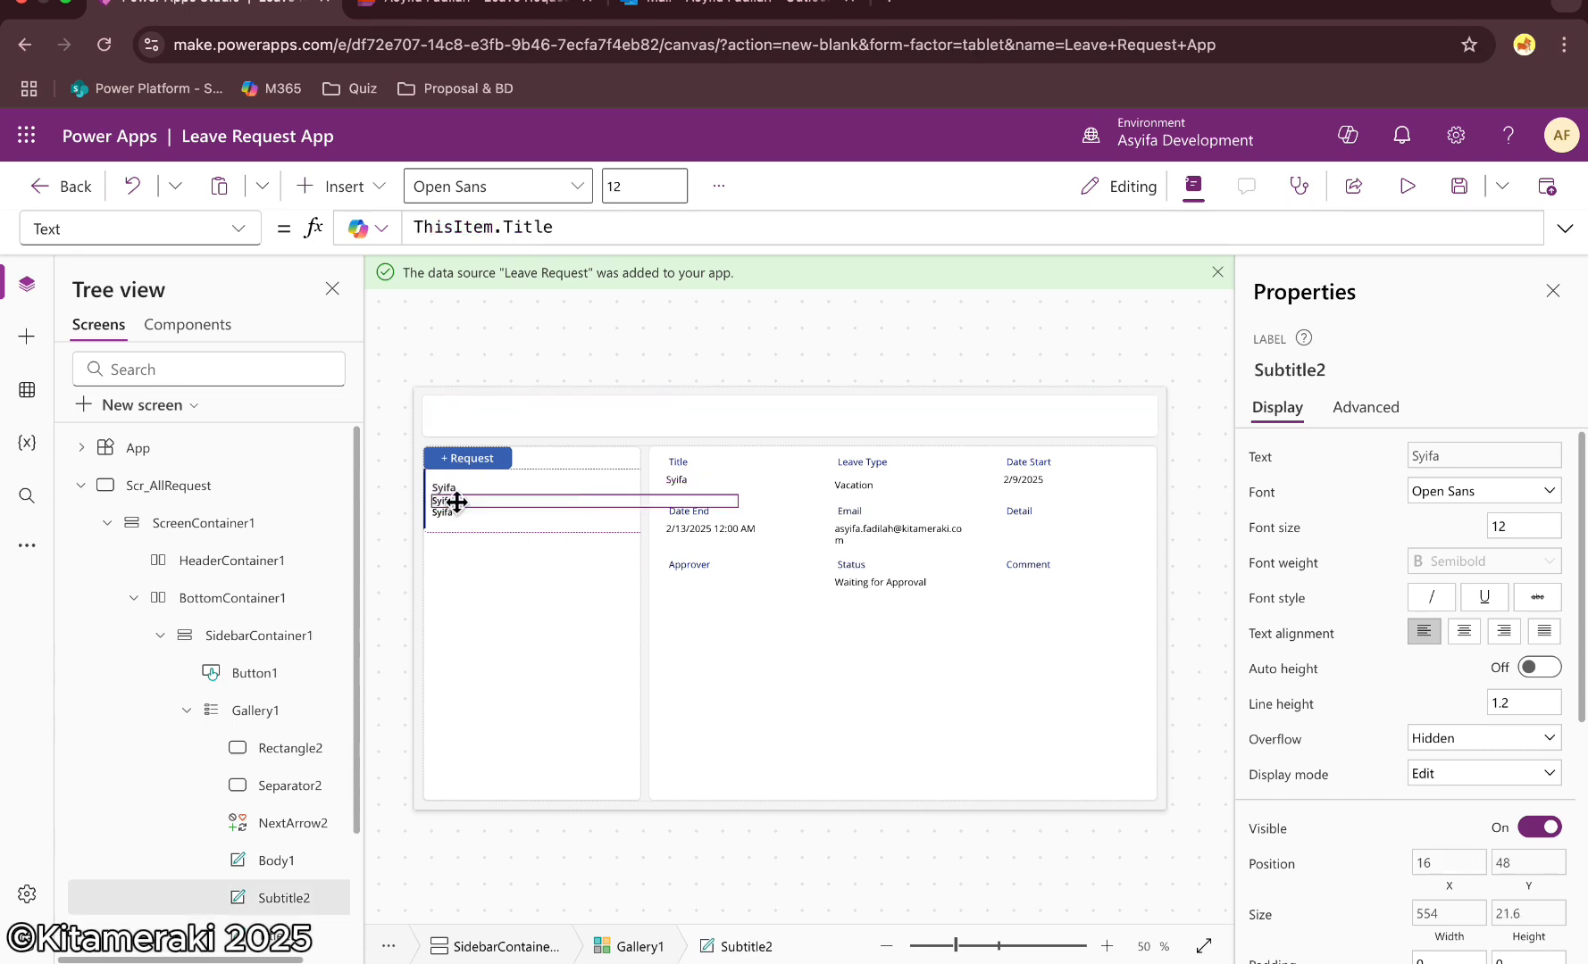
left_click(565, 230)
key("BackSpace")
key("BackSpace")
key("BackSpace")
key("BackSpace")
key("BackSpace")
type("le")
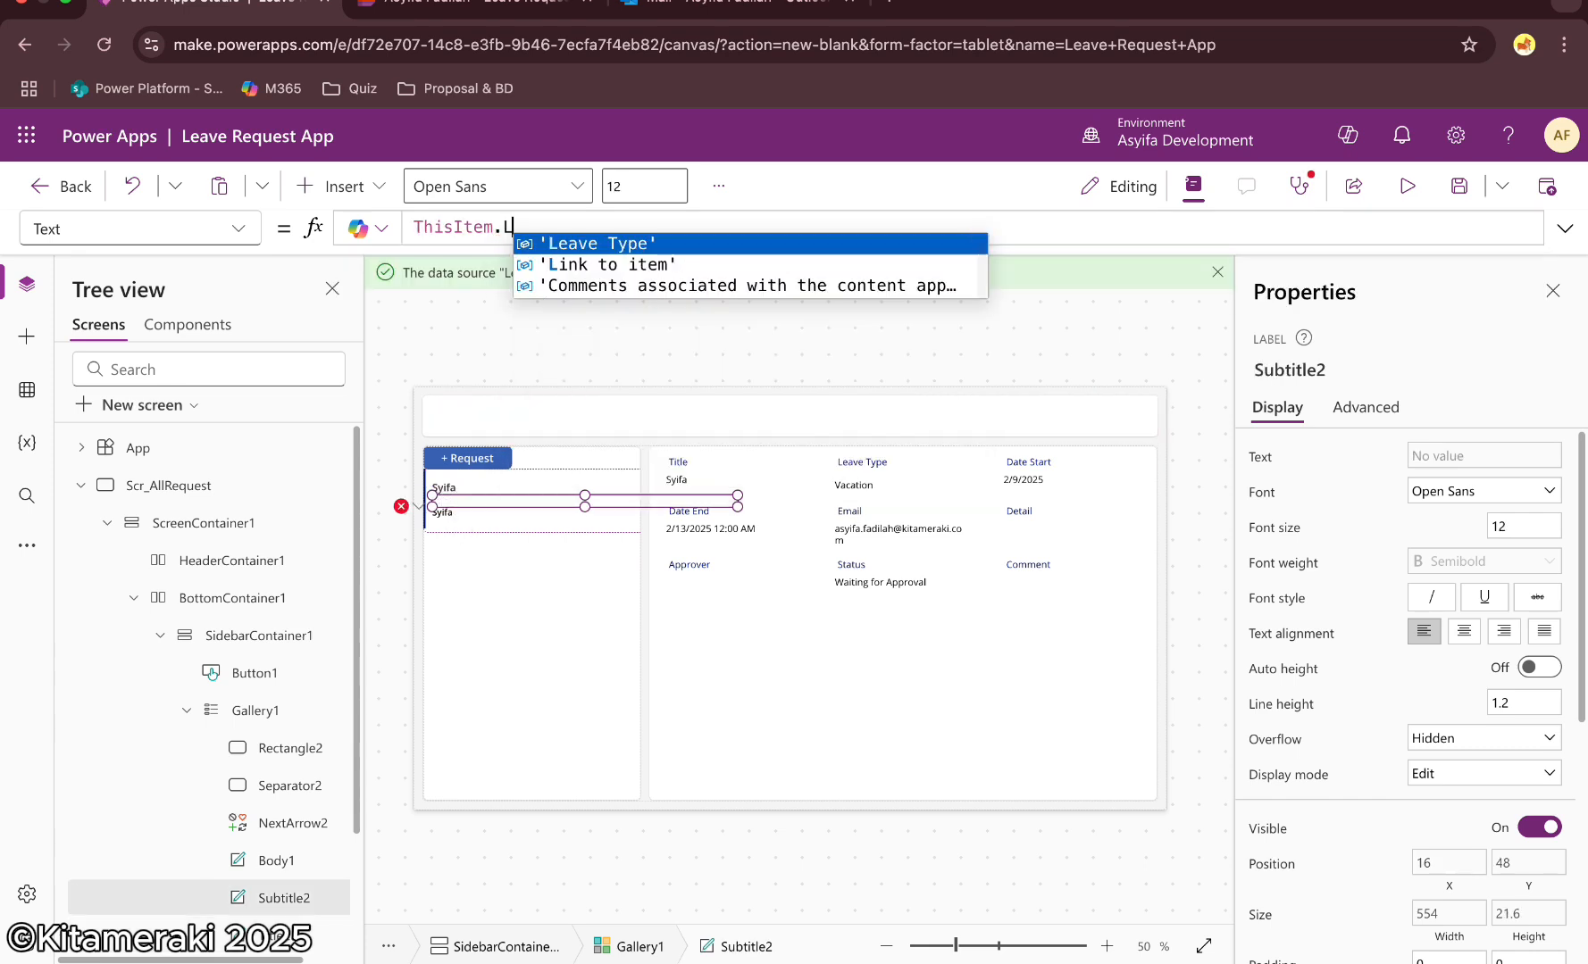
left_click(571, 239)
type(".")
left_click(620, 242)
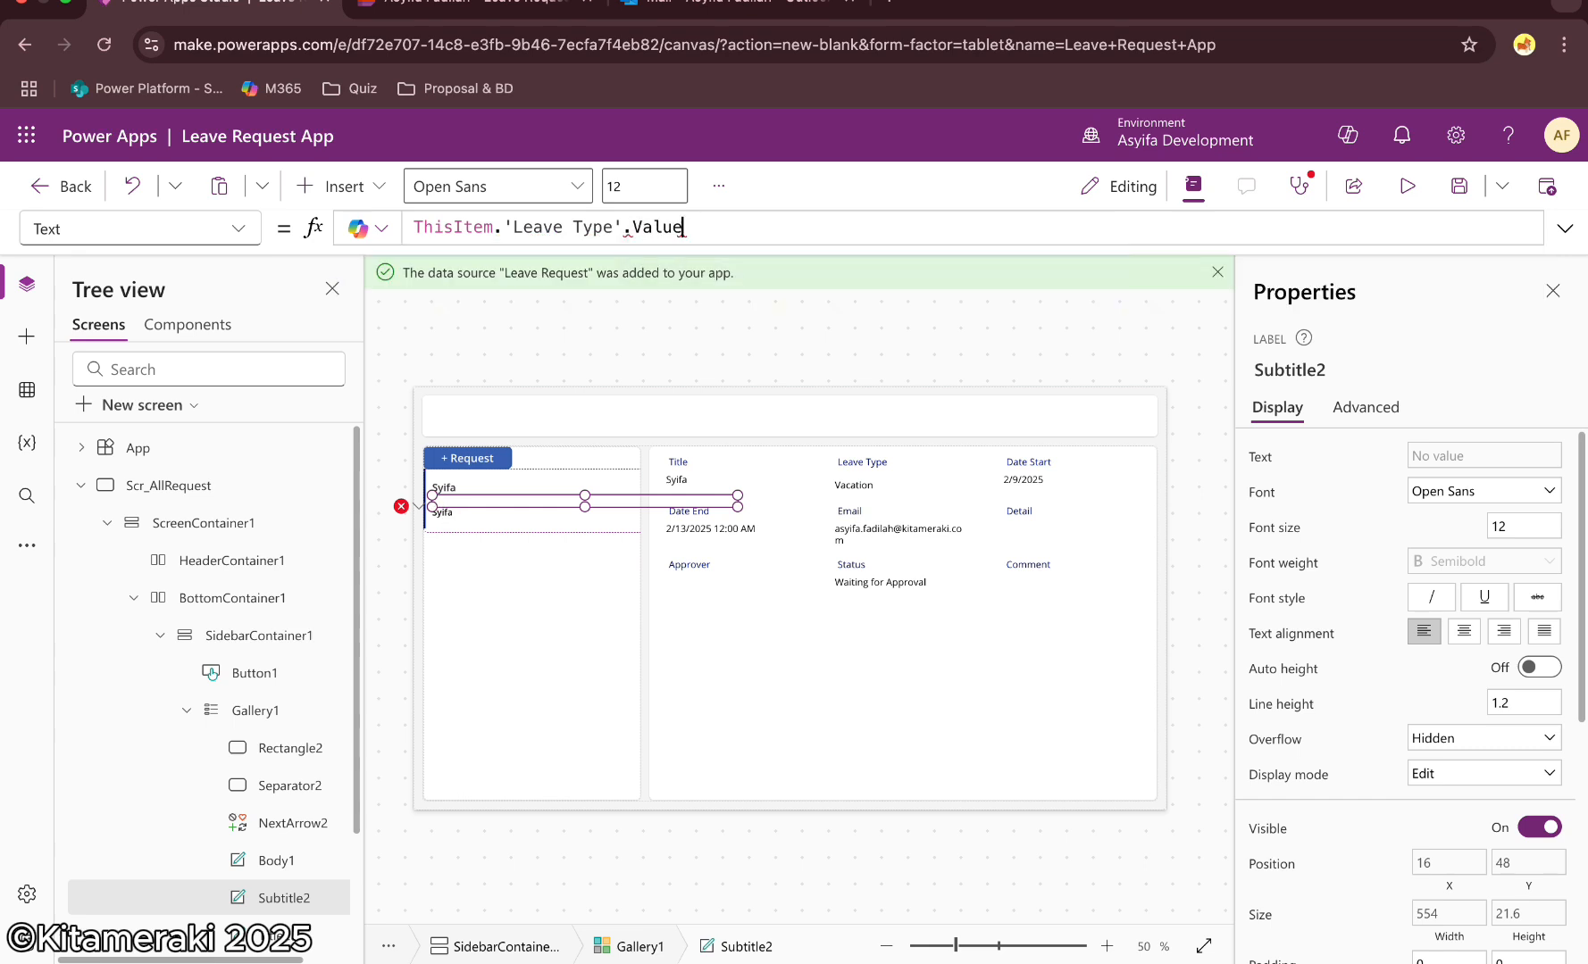
Set the gallery body label's text to ThisItem.Status
left_click(464, 515)
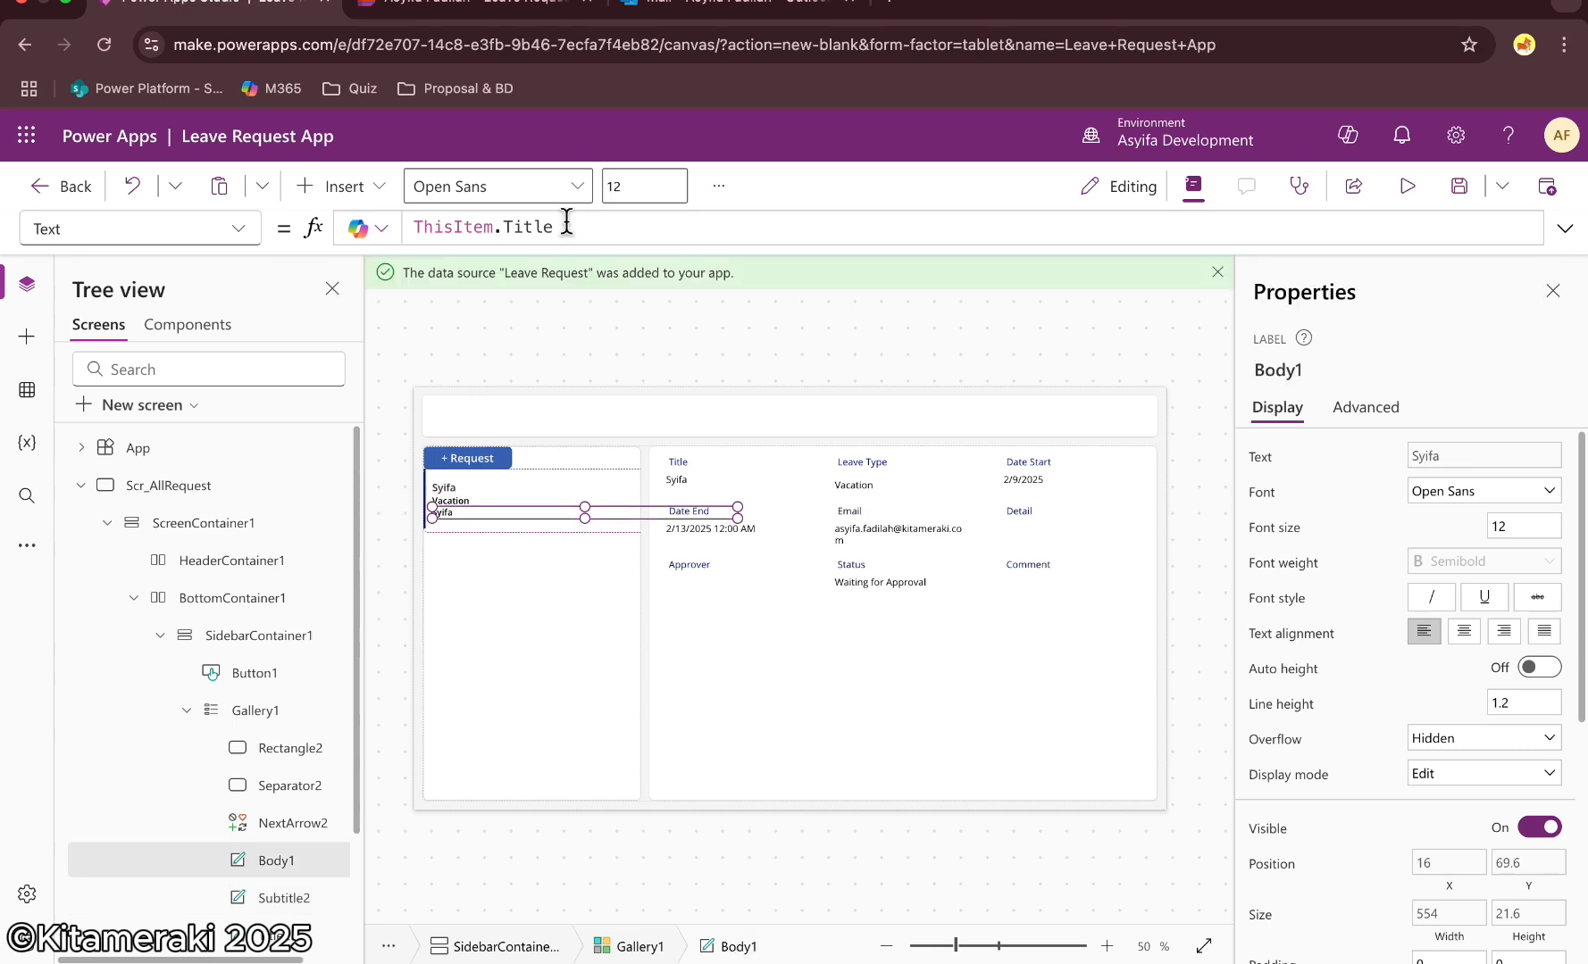
left_click(567, 227)
key("BackSpace")
key("BackSpace")
key("BackSpace")
key("BackSpace")
key("BackSpace")
type("St")
key("Return")
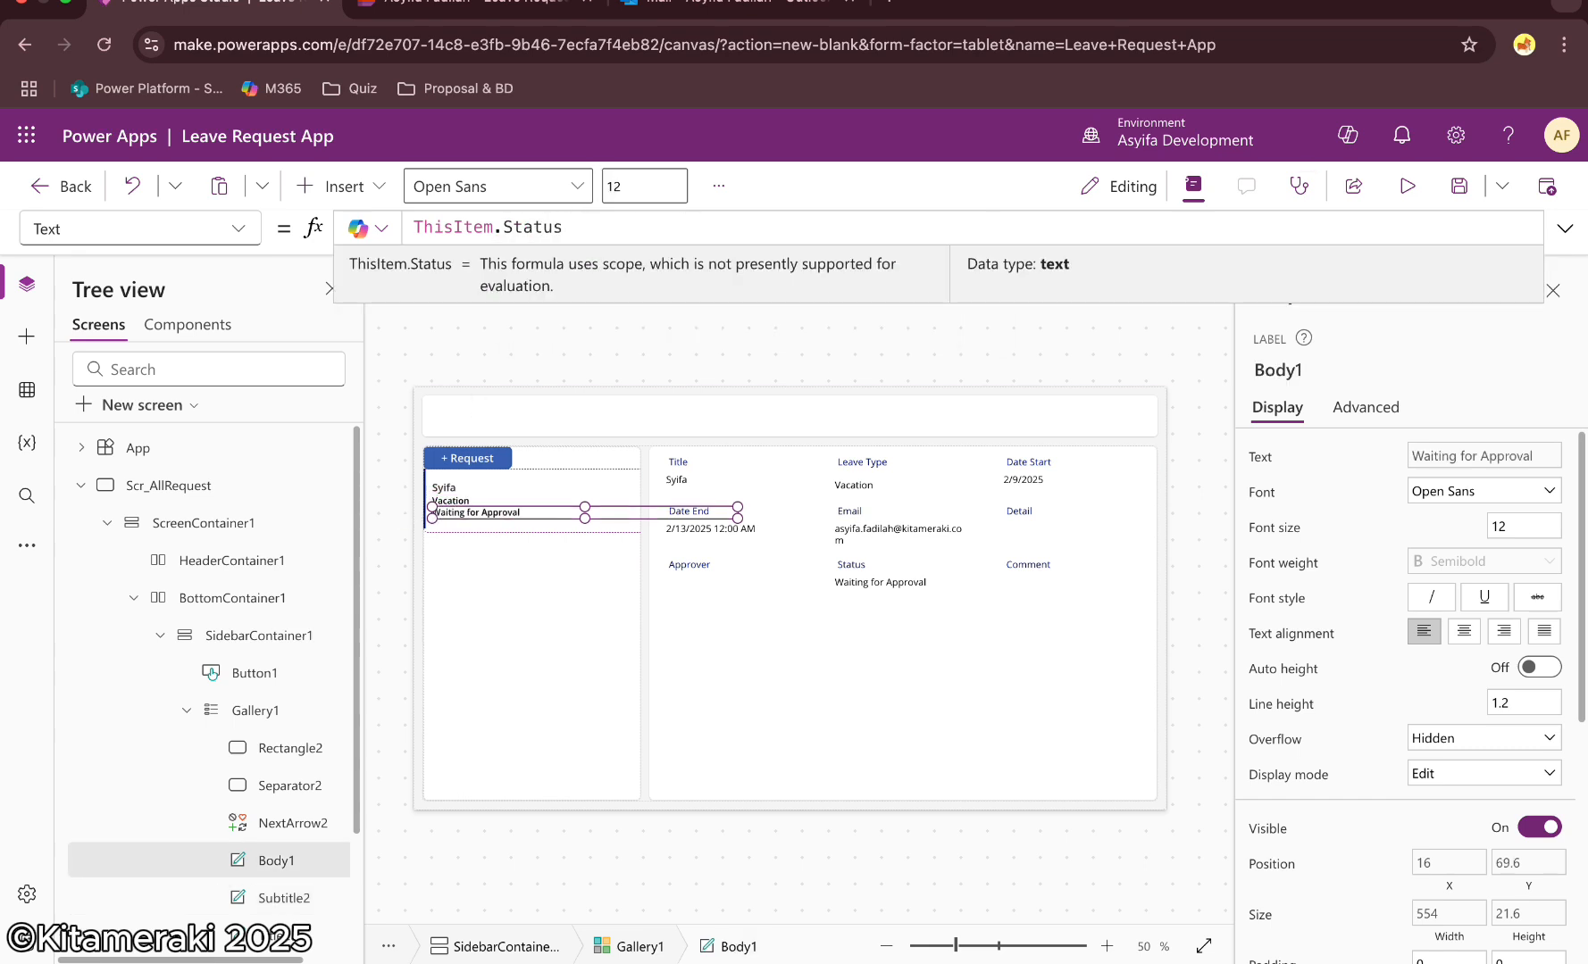
Close the properties pane and test the + Request button's navigation to Scr_AddNewRequest
left_click(1032, 348)
left_click(1546, 296)
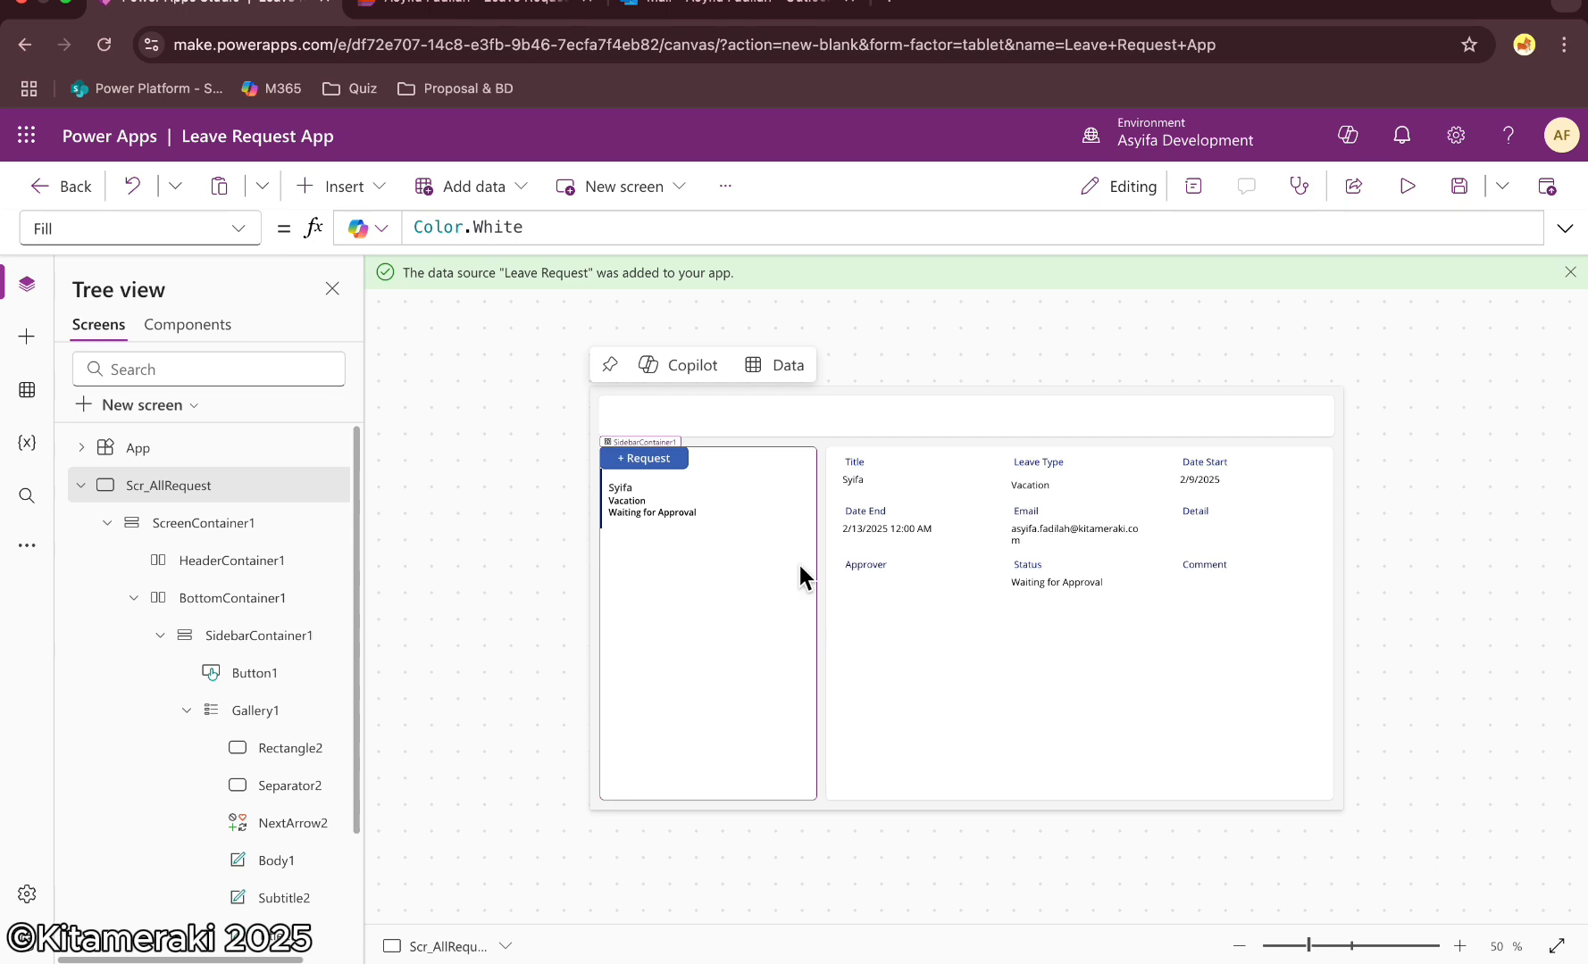
left_click(652, 458, "alt")
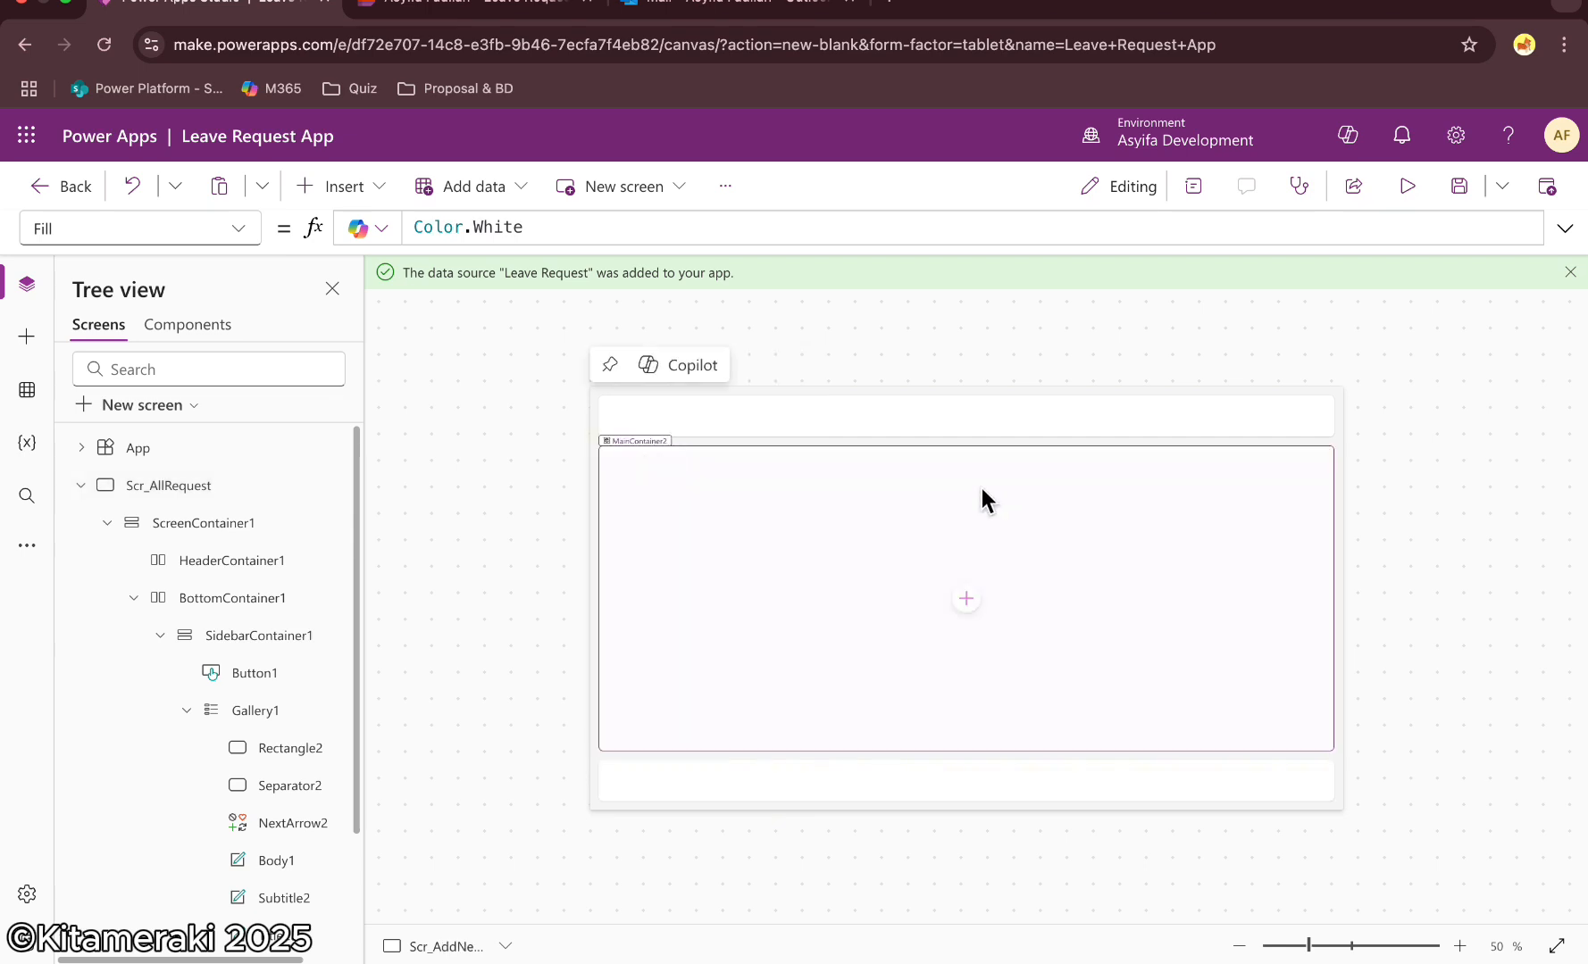
Insert an edit form into the main container of the Scr_AddNewRequest screen
left_click(828, 791)
left_click(929, 478)
left_click(965, 624)
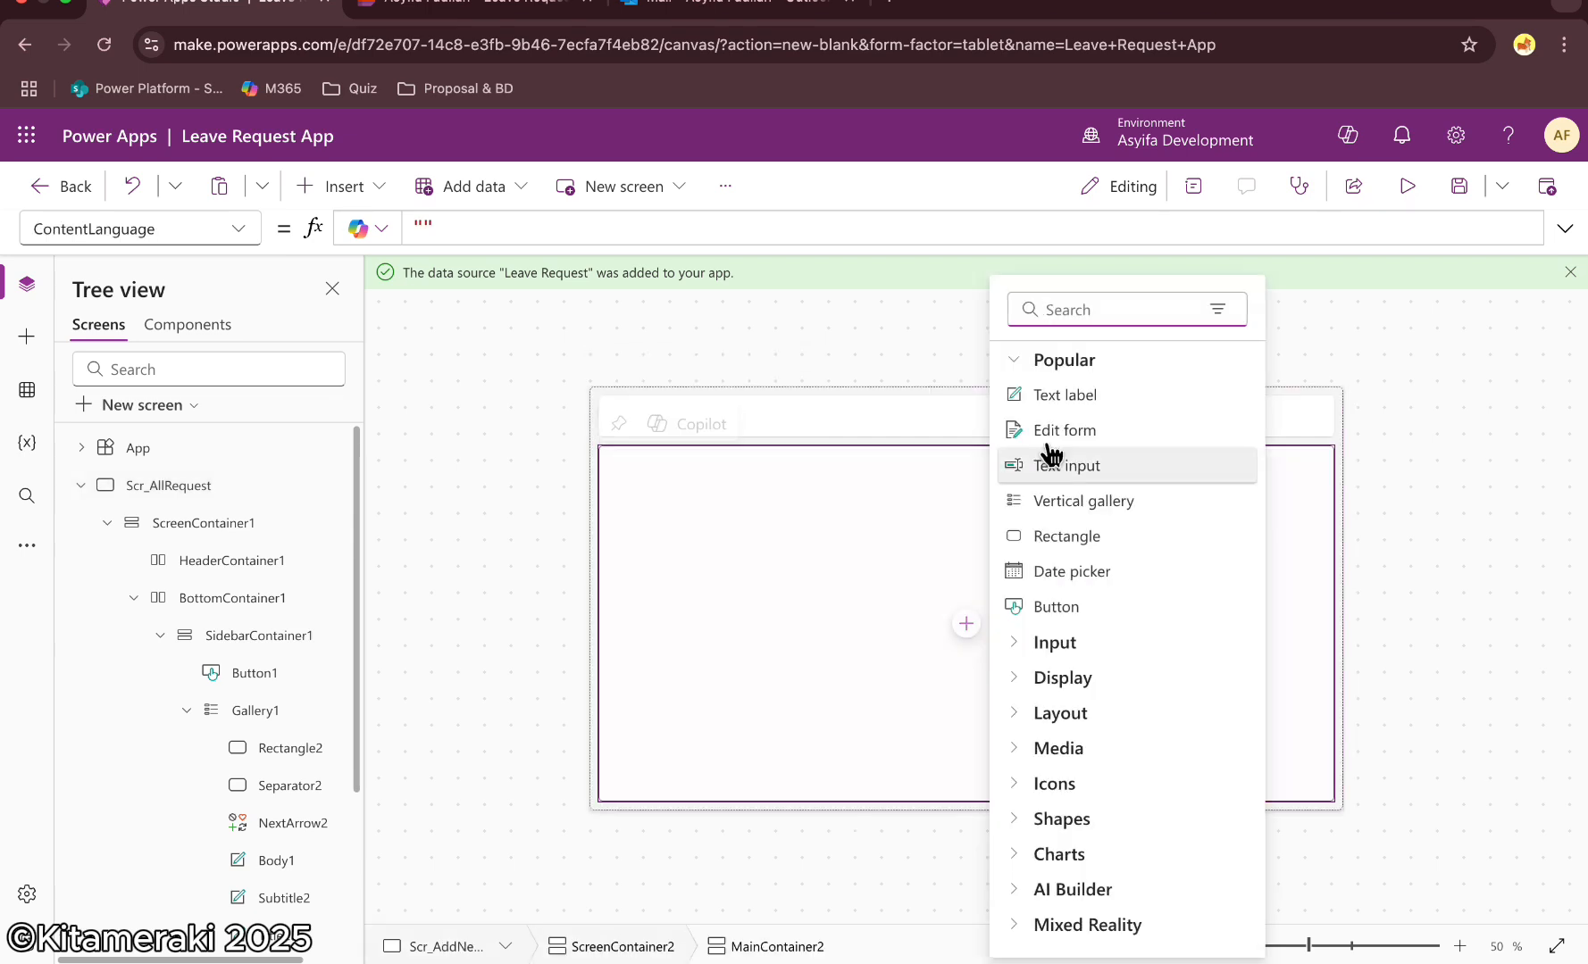
type("form")
left_click(1082, 393)
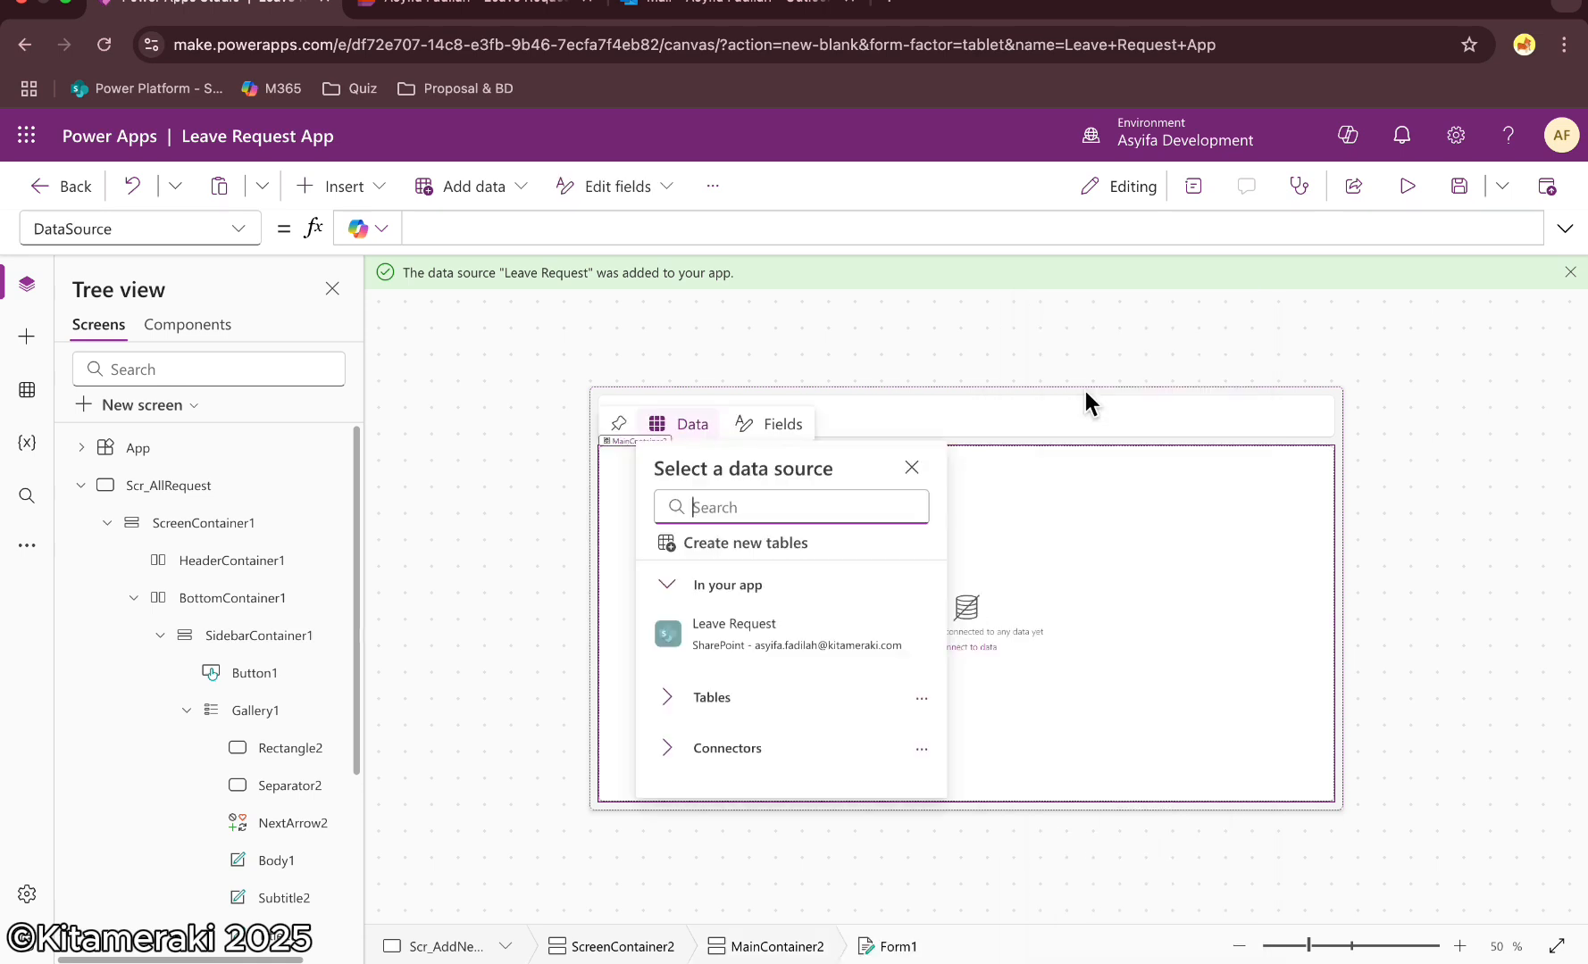
Connect the edit form to the Leave Request data source and try its Leave Type dropdown and date pickers
left_click(750, 631)
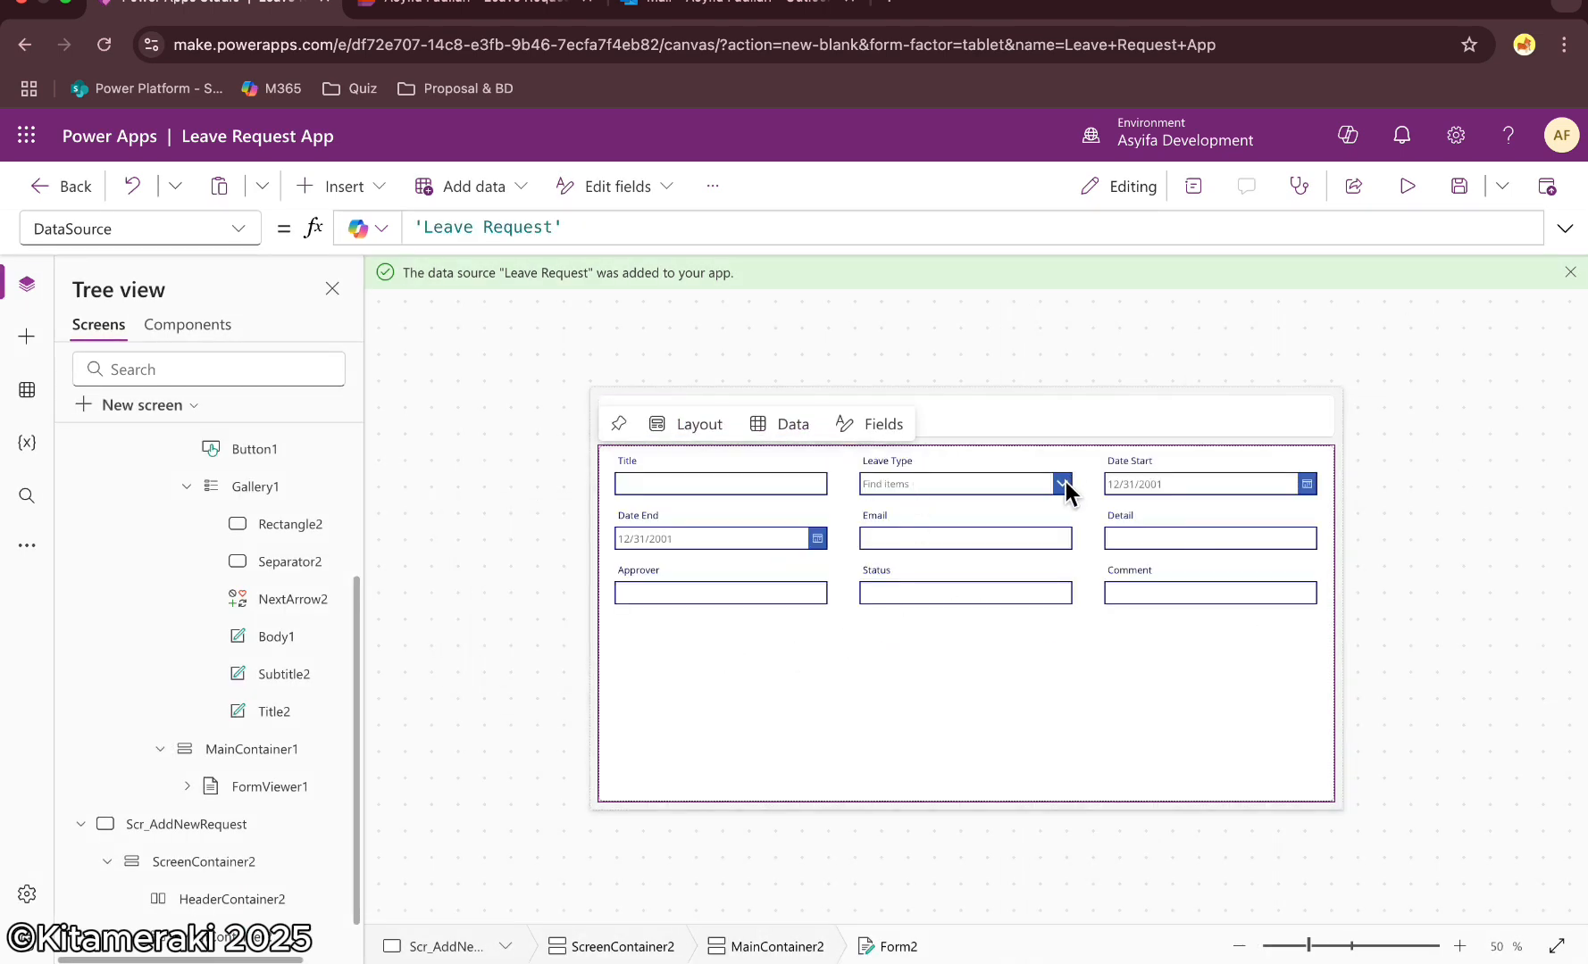
left_click(1062, 483)
left_click(1061, 480)
left_click(1308, 484)
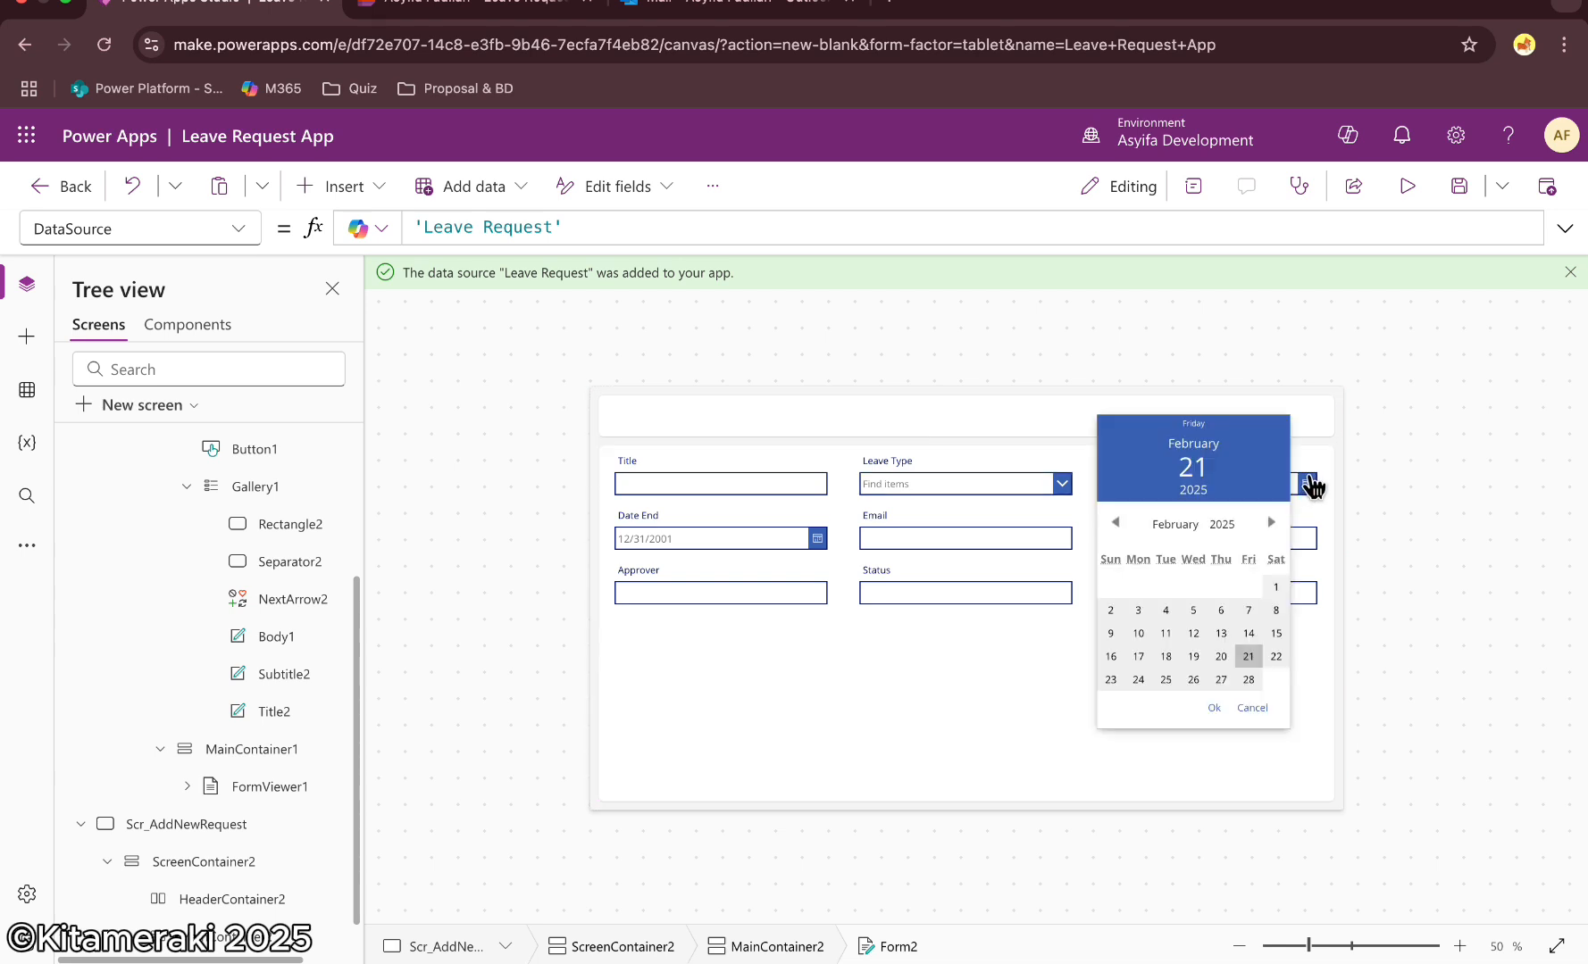
left_click(820, 542)
left_click(818, 540)
left_click(897, 648)
left_click(1106, 665)
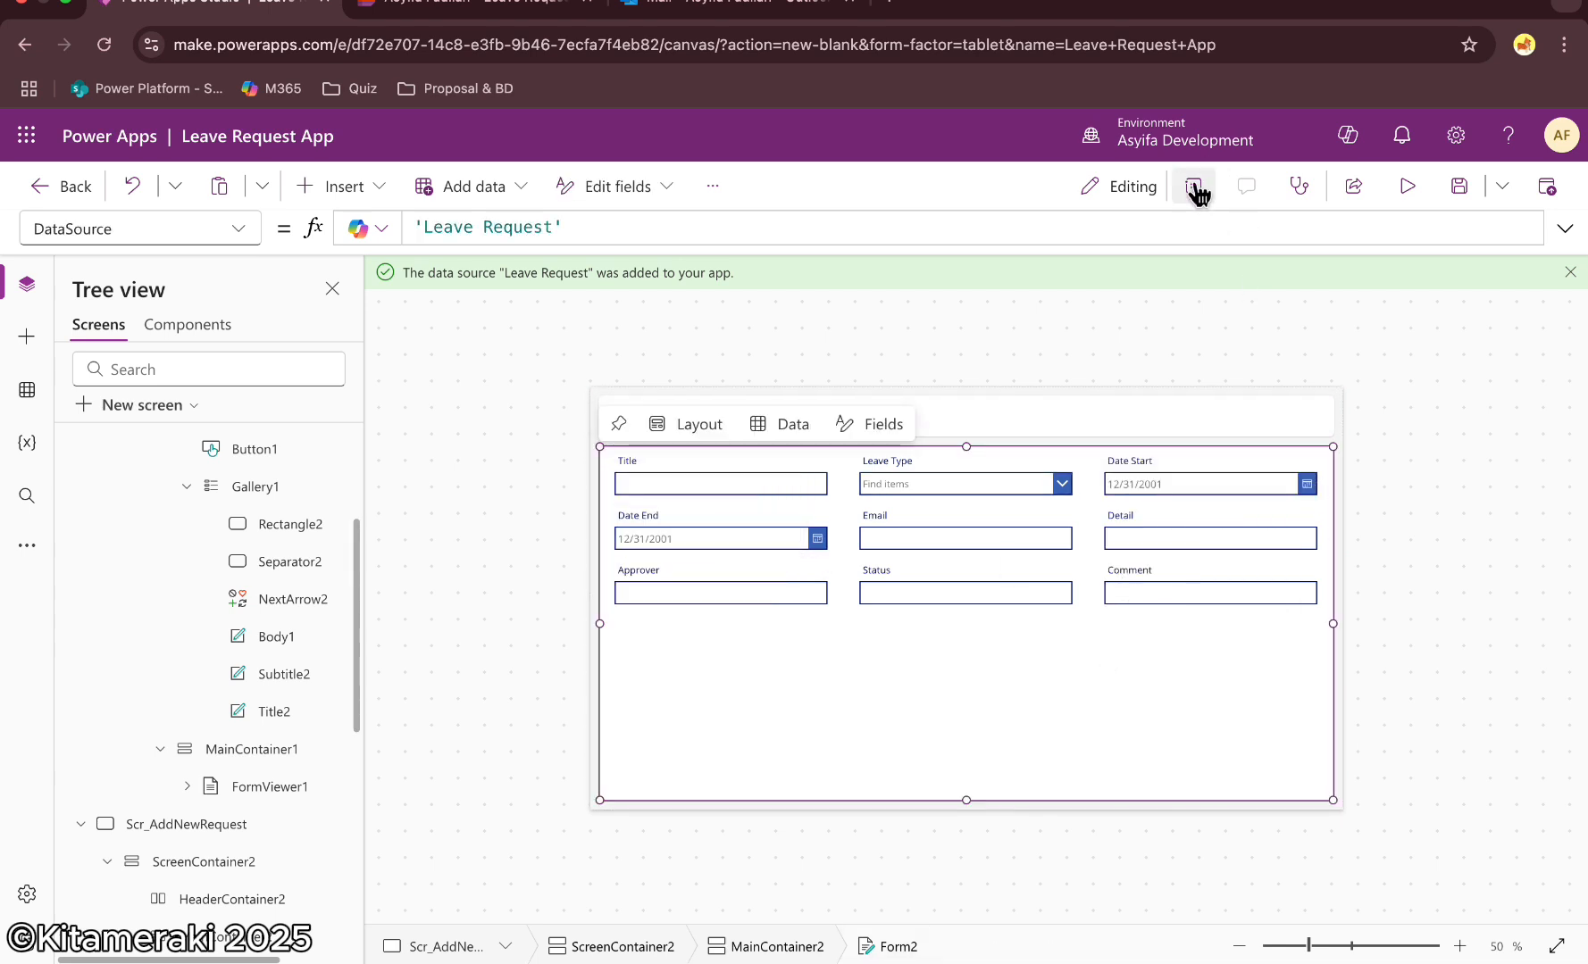
Set the form's layout to 2 columns
left_click(1197, 190)
left_click(1446, 582)
left_click(1433, 645)
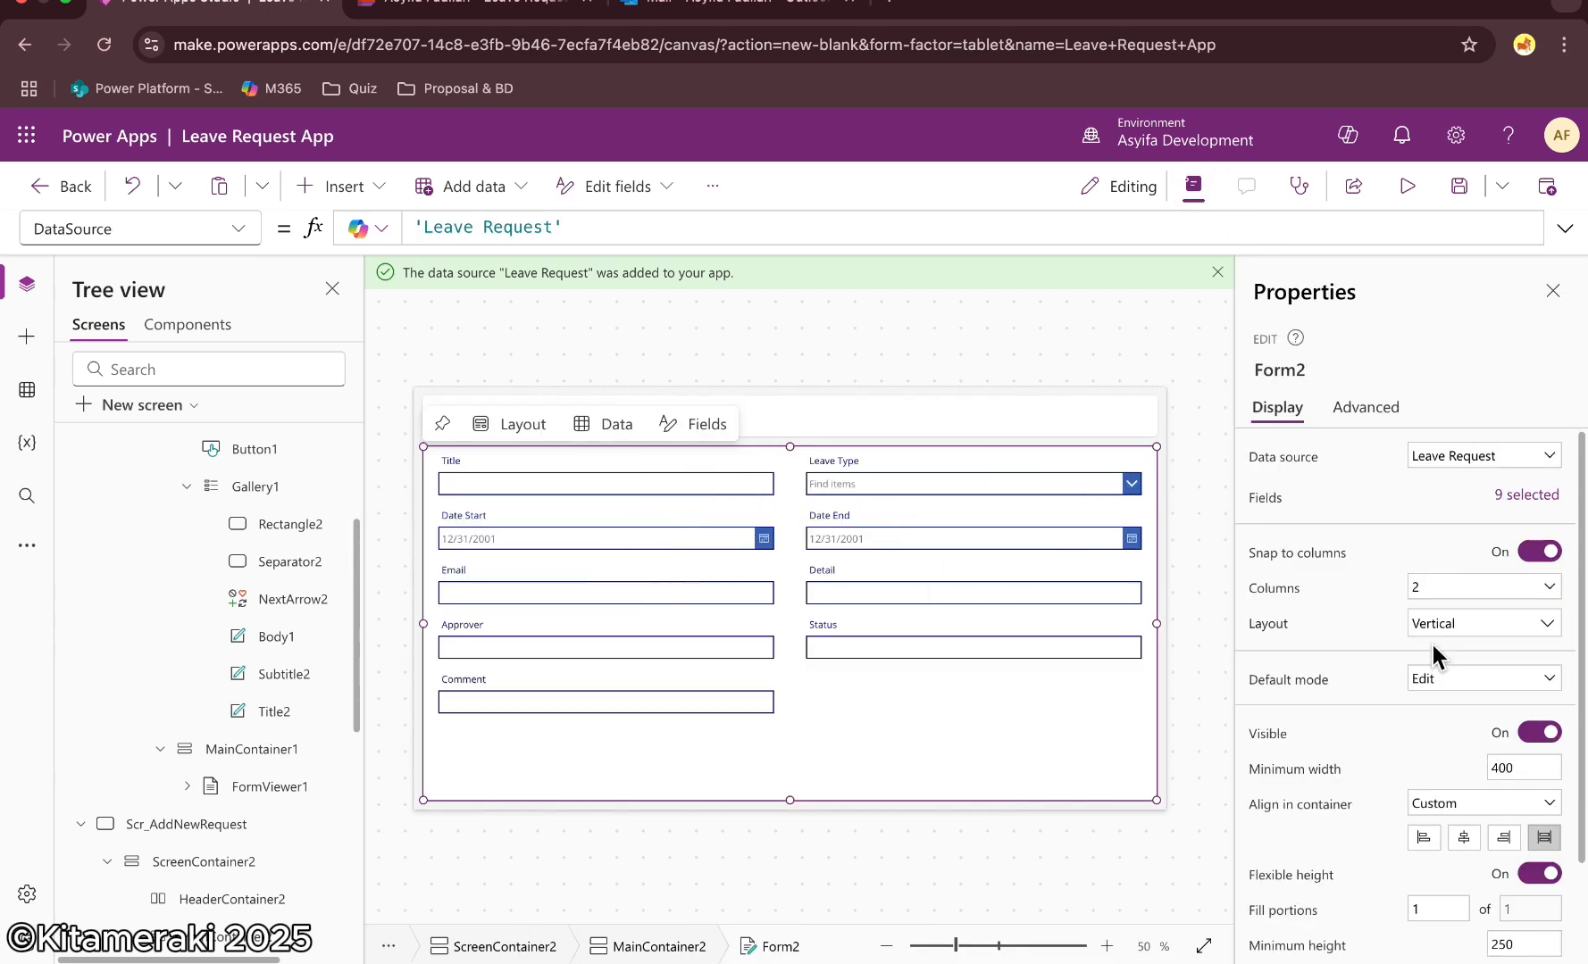
left_click(1550, 292)
Insert a button into MainContainer2 below the form
scroll(152, 616, "down", 4)
left_click(192, 612)
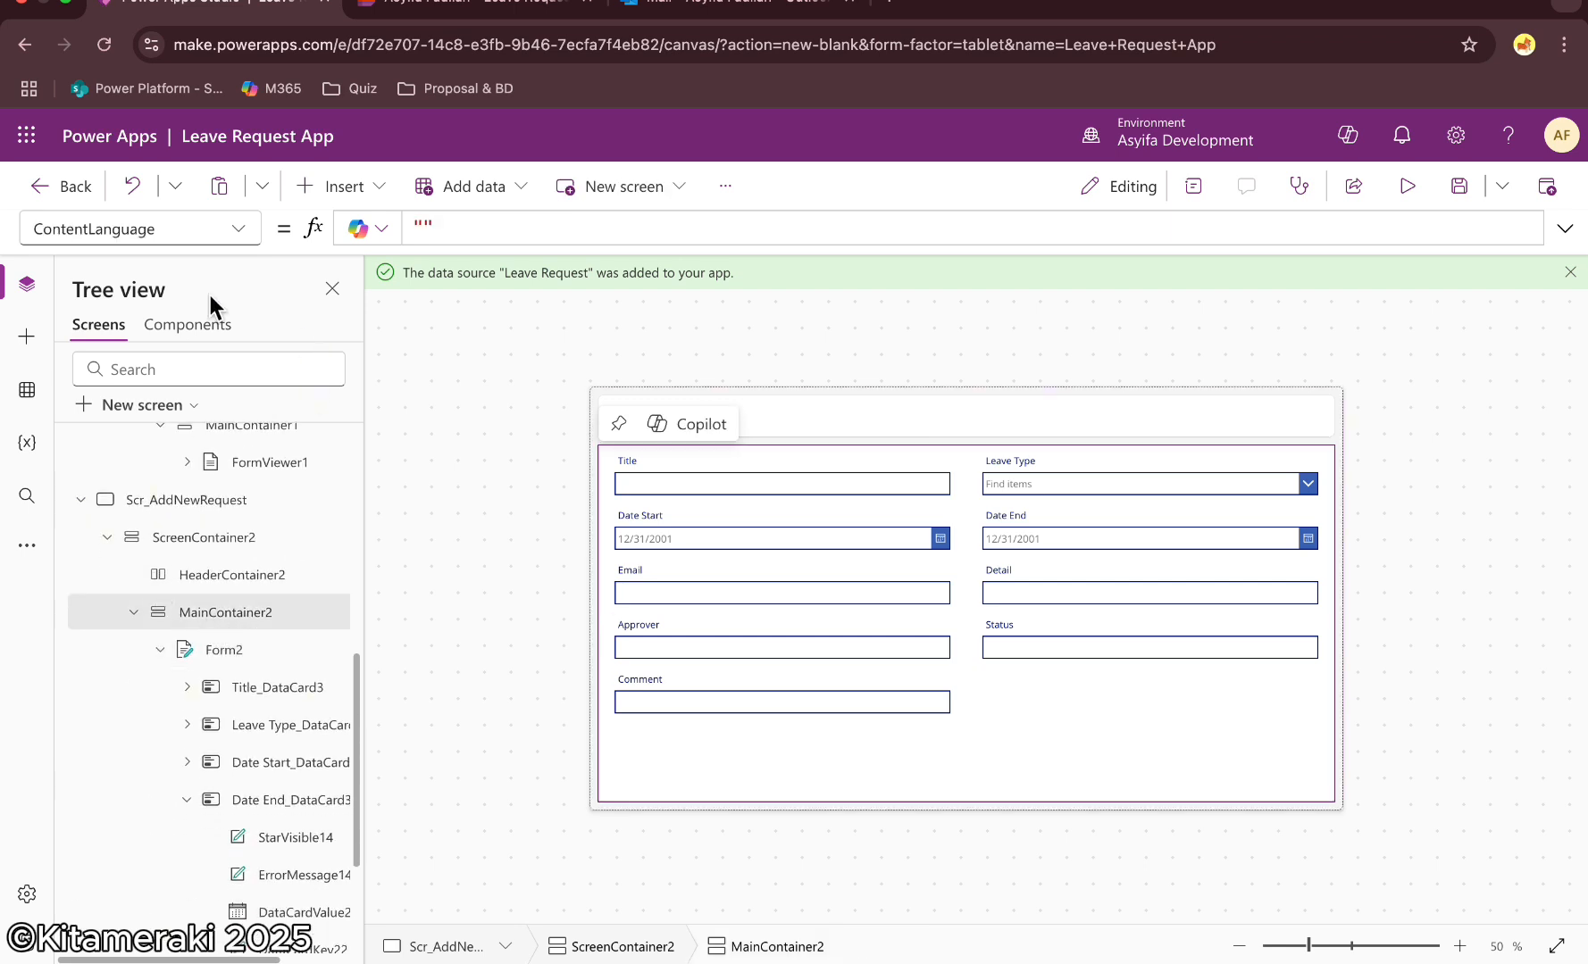
left_click(27, 336)
left_click(160, 330)
type("butt")
left_click(159, 443)
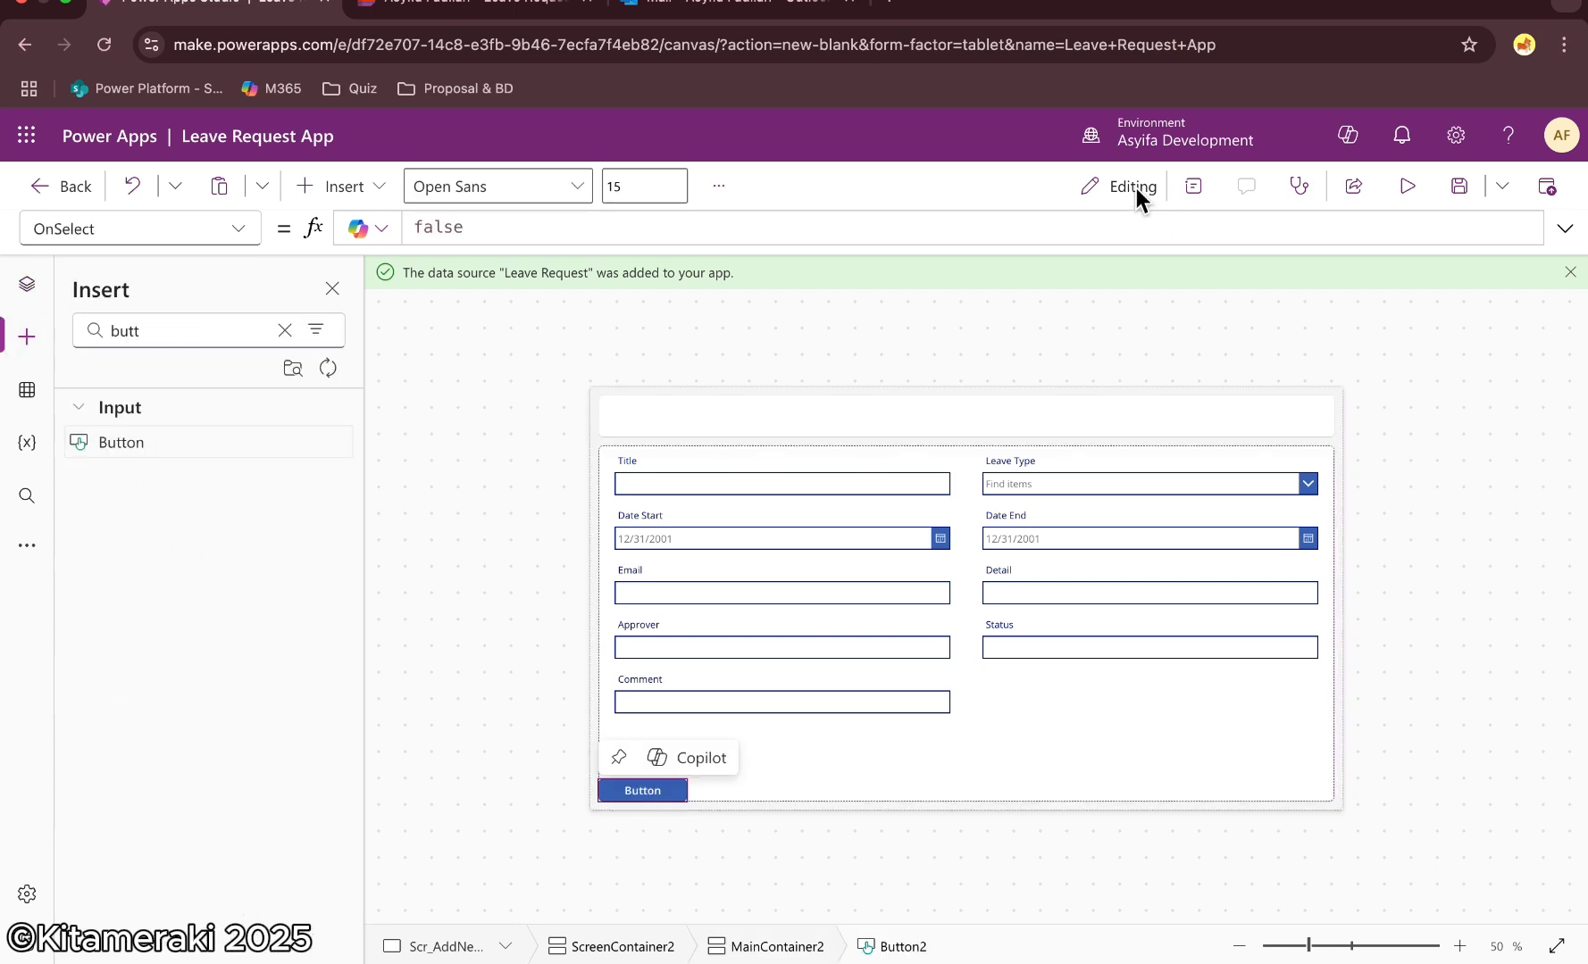
Align the button to the container's end and set its text to Submit
left_click(1194, 185)
left_click(1503, 746)
left_click(1455, 455)
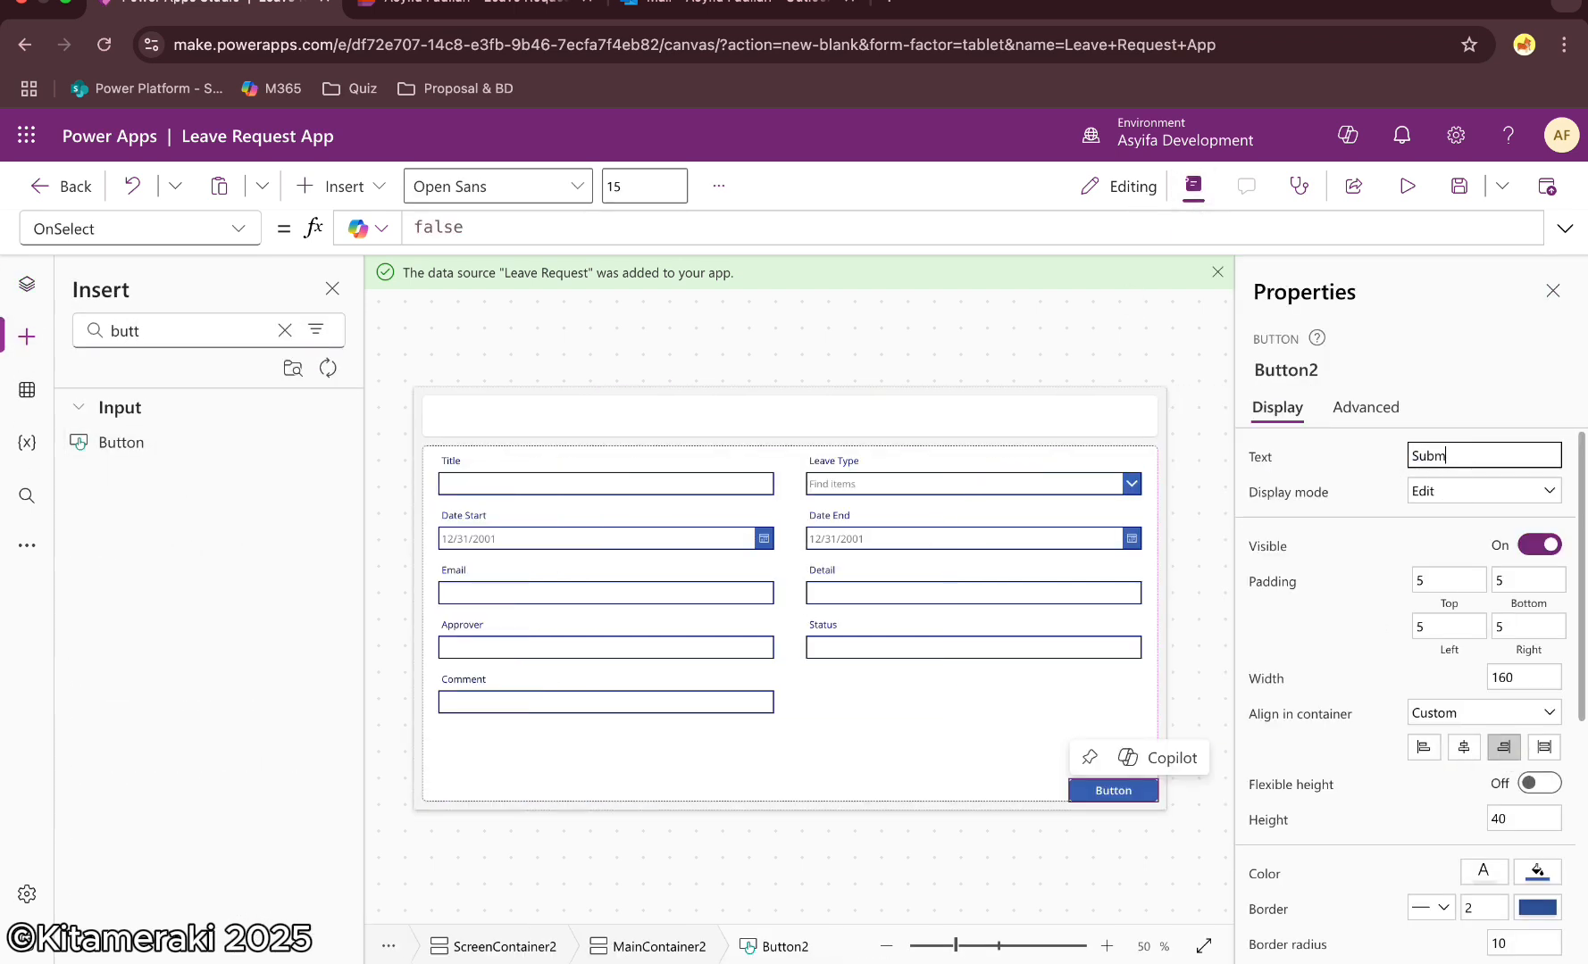
type("Submit")
left_click(1475, 411)
scroll(1411, 567, "down", 5)
scroll(1411, 567, "up", 5)
left_click(1553, 293)
Add a text label to the header container with the text "Add New Leave Request"
left_click(965, 416)
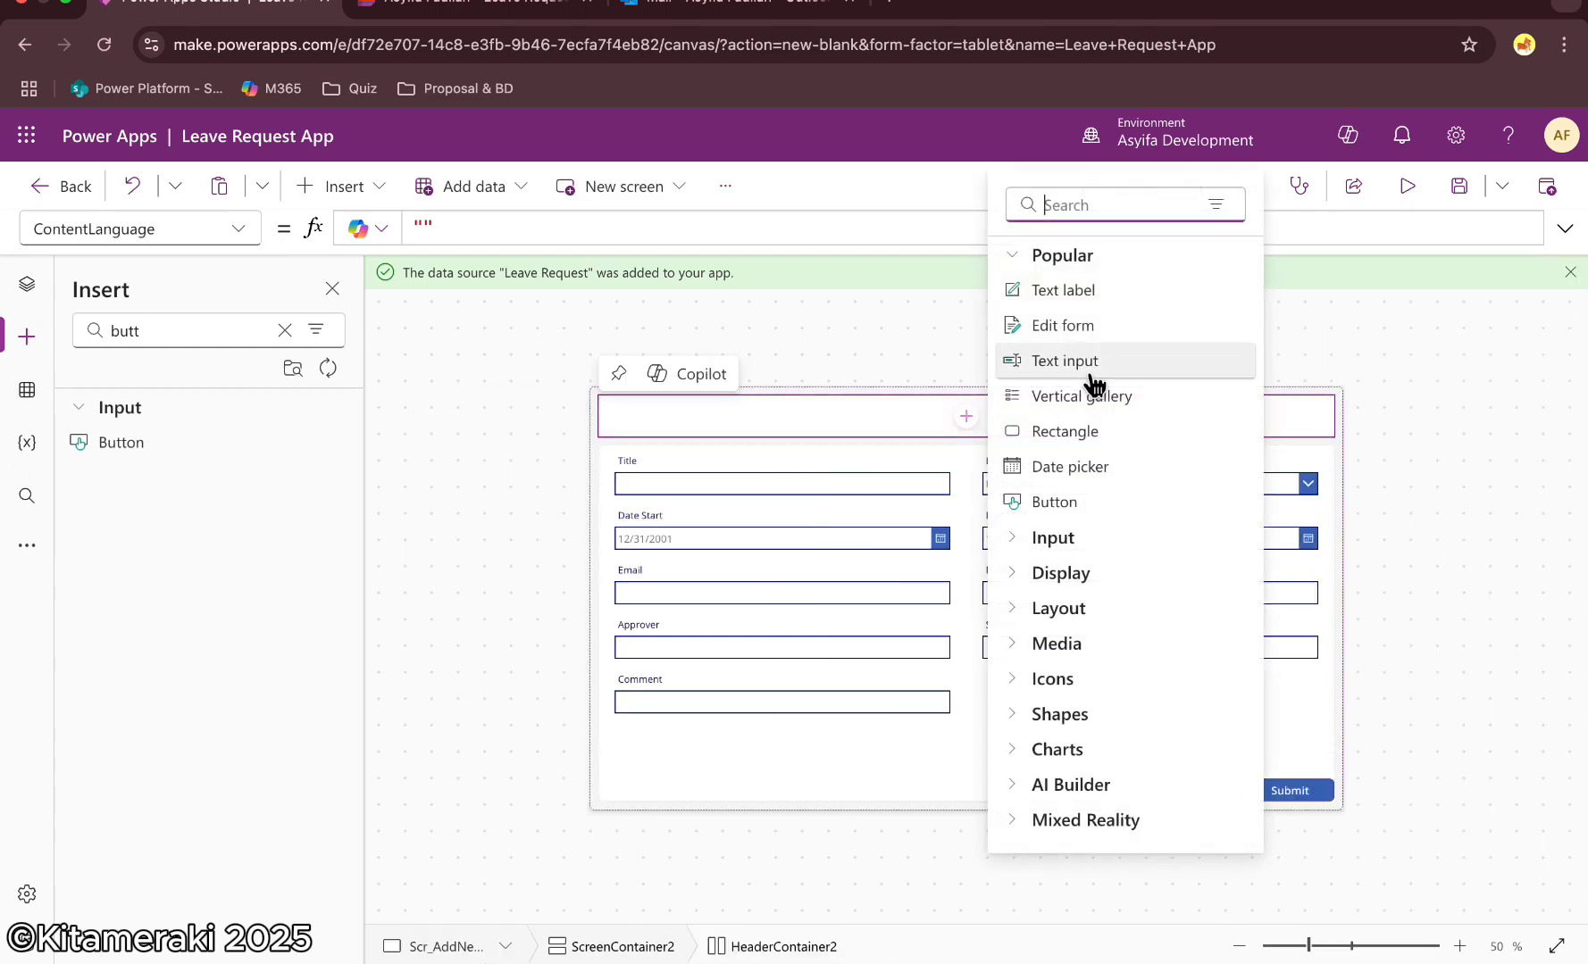
left_click(1074, 286)
triple_click(393, 229)
type("\"Ad")
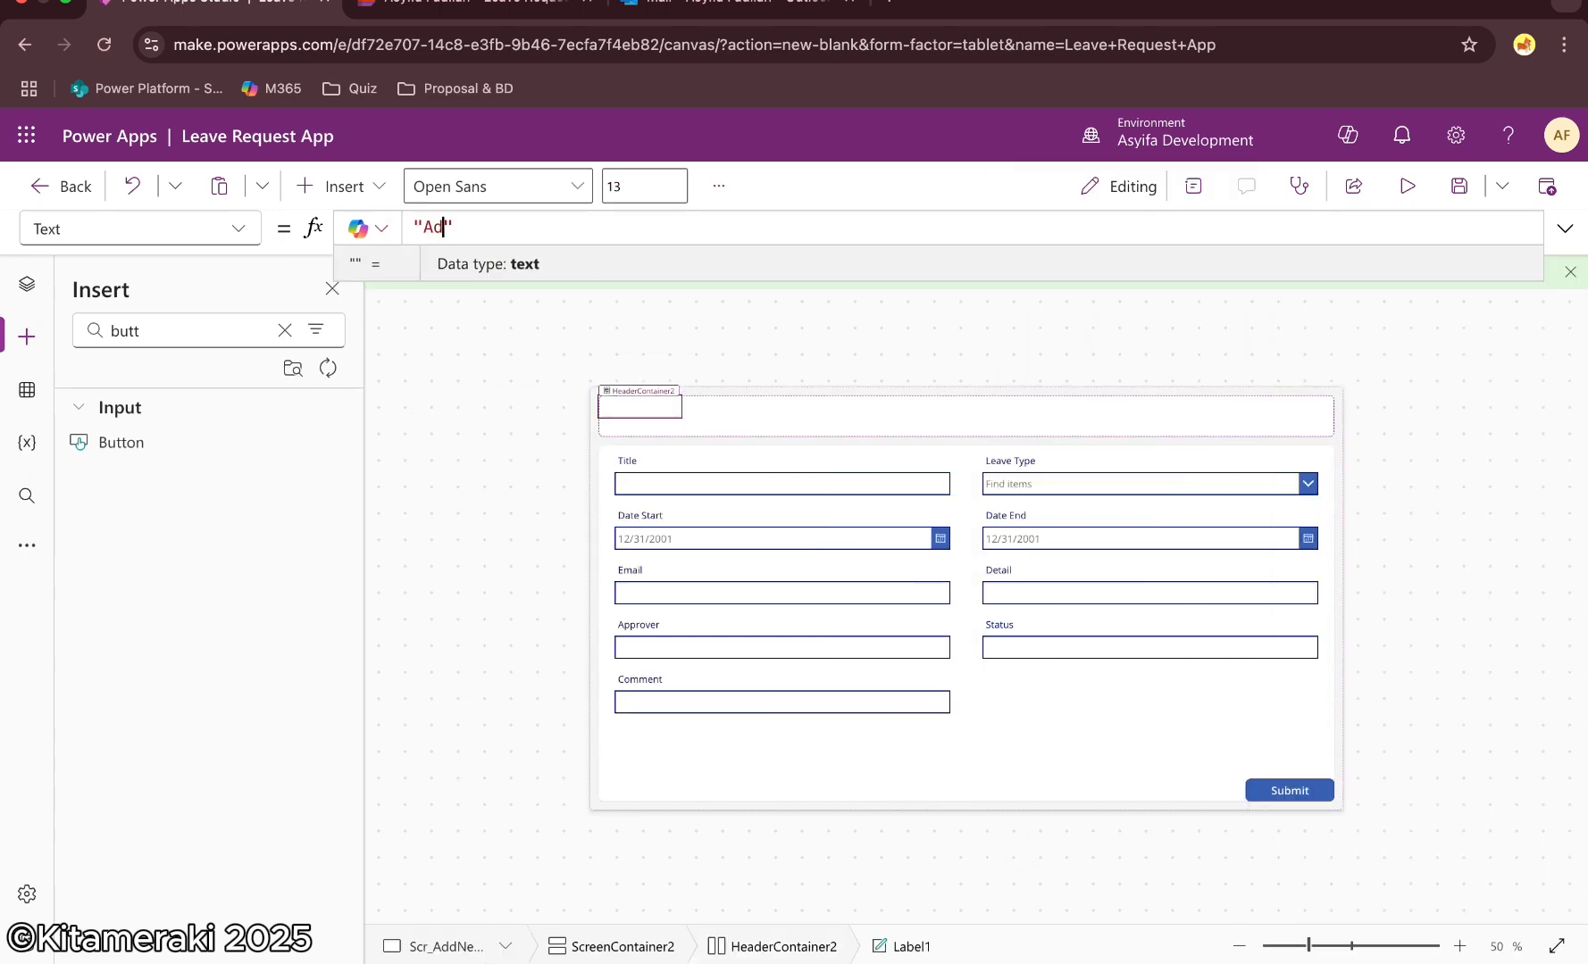
type("d New Leave Request")
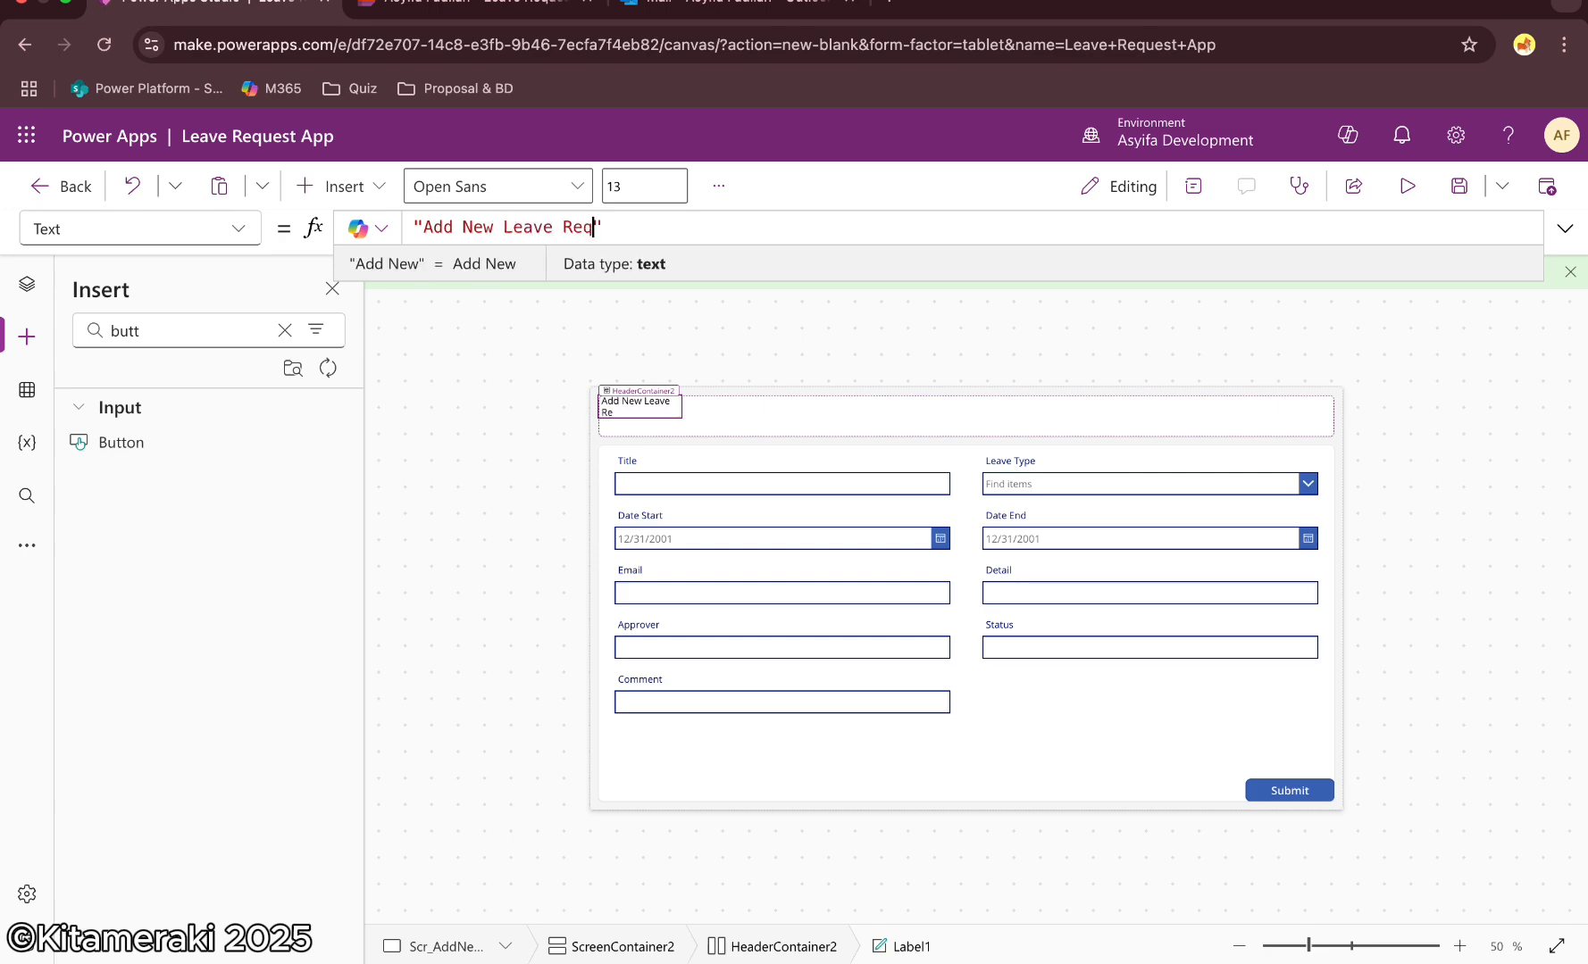
left_click(1432, 351)
left_click(844, 414)
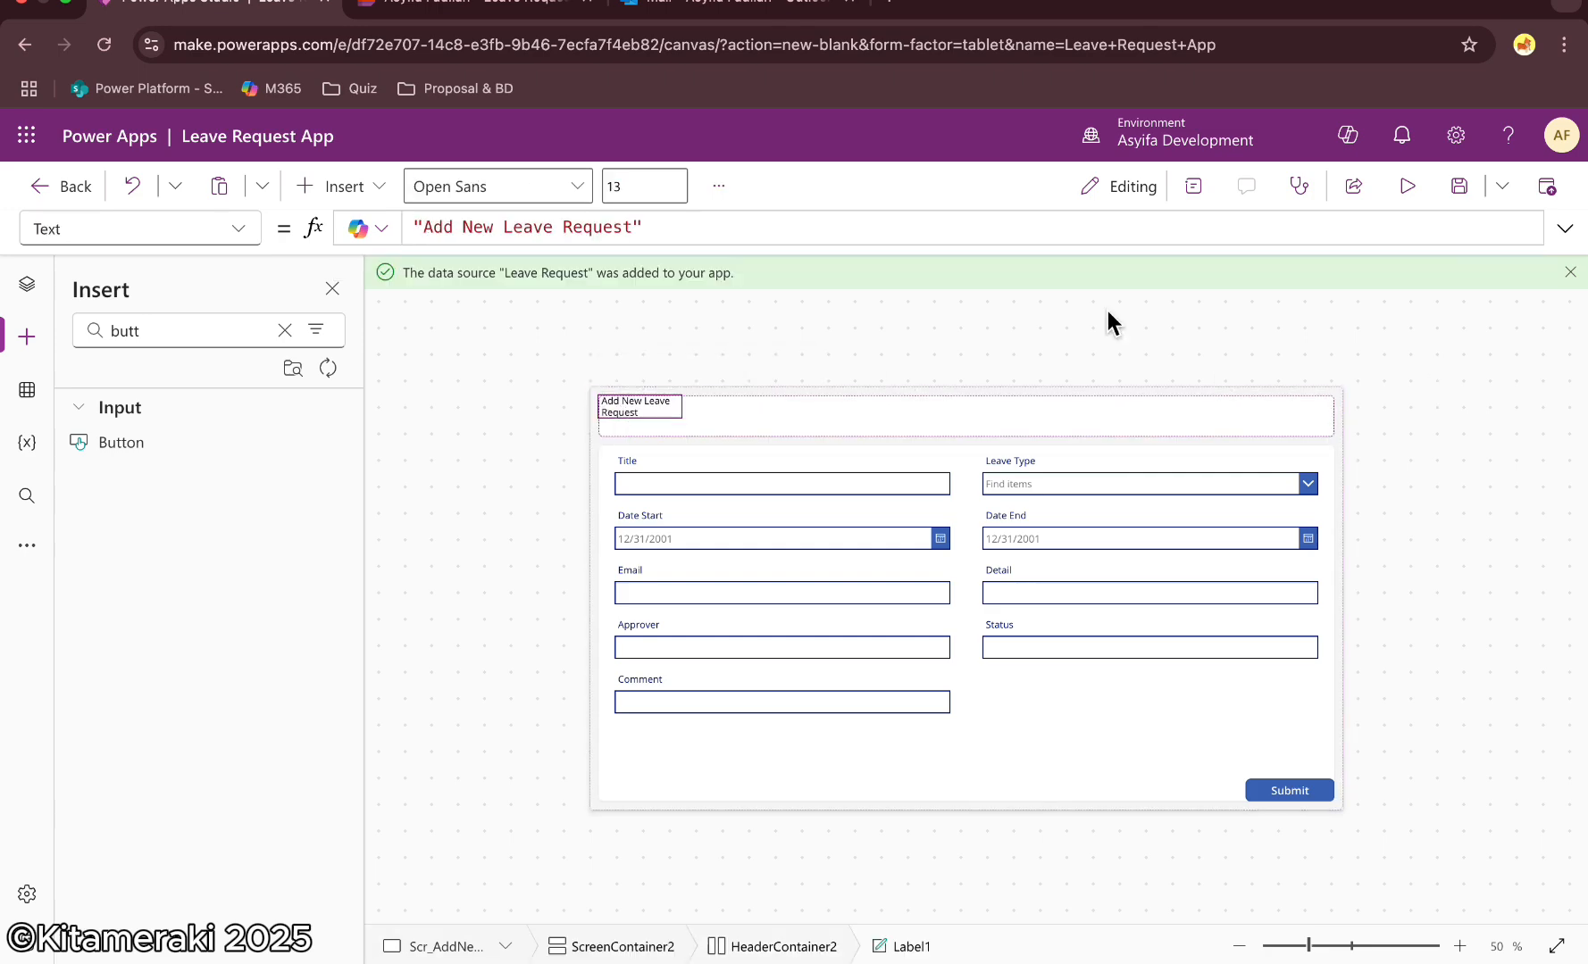
Turn on flexible width for the Add New Leave Request header label
scroll(1490, 663, "down", 5)
left_click(1544, 739)
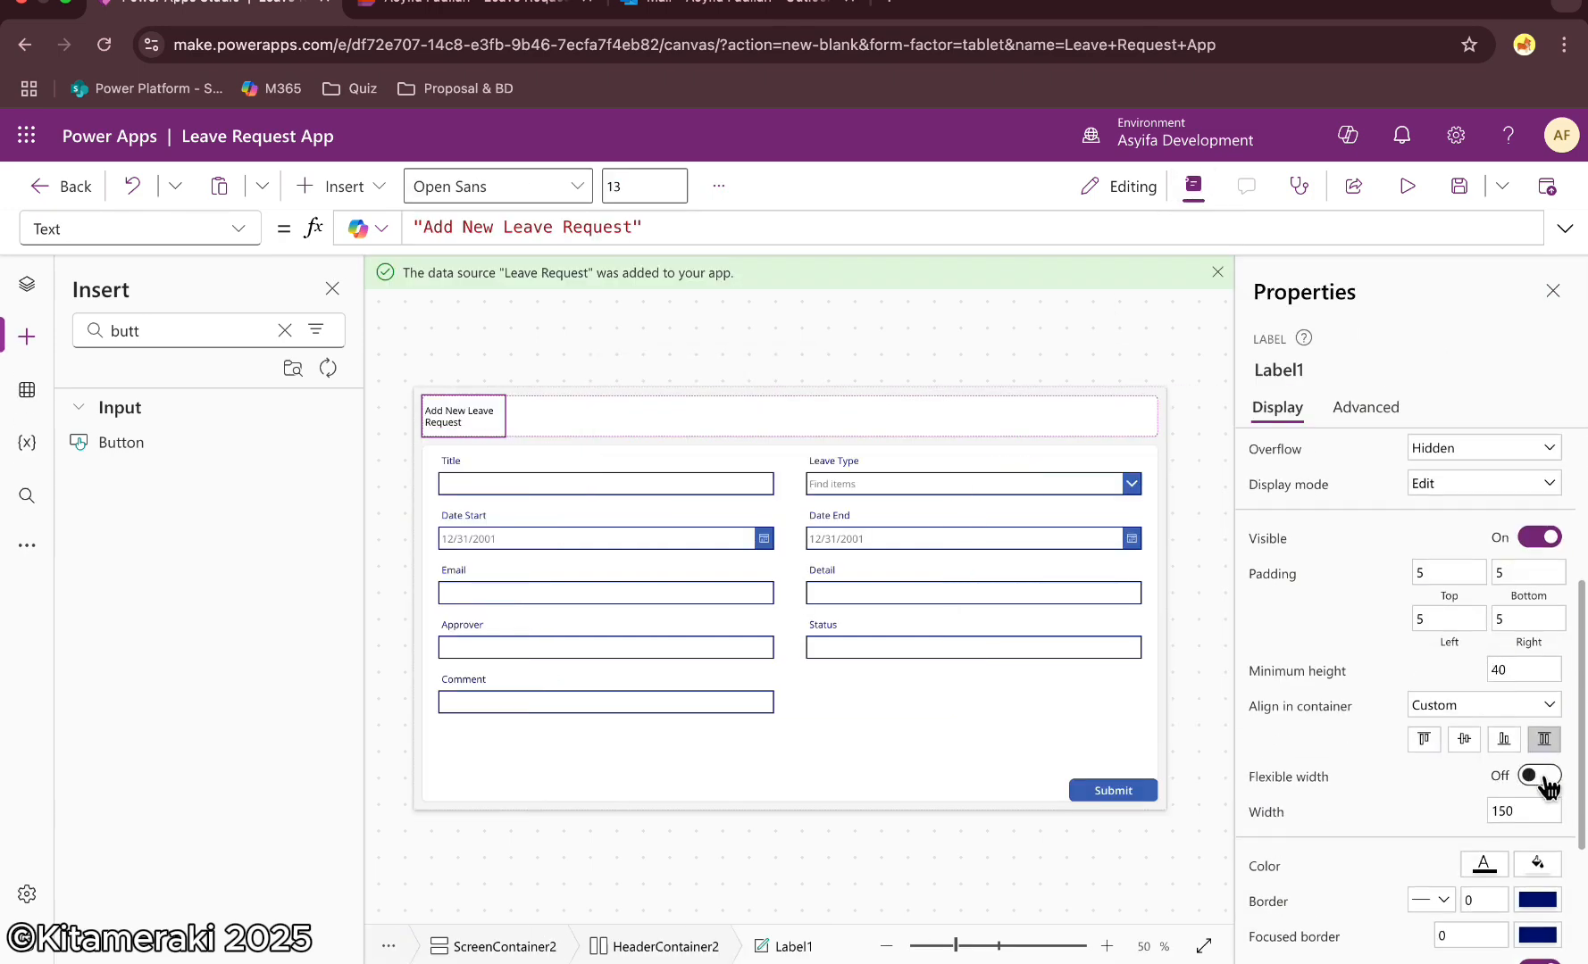
left_click(1542, 785)
left_click(1553, 291)
left_click(1465, 493)
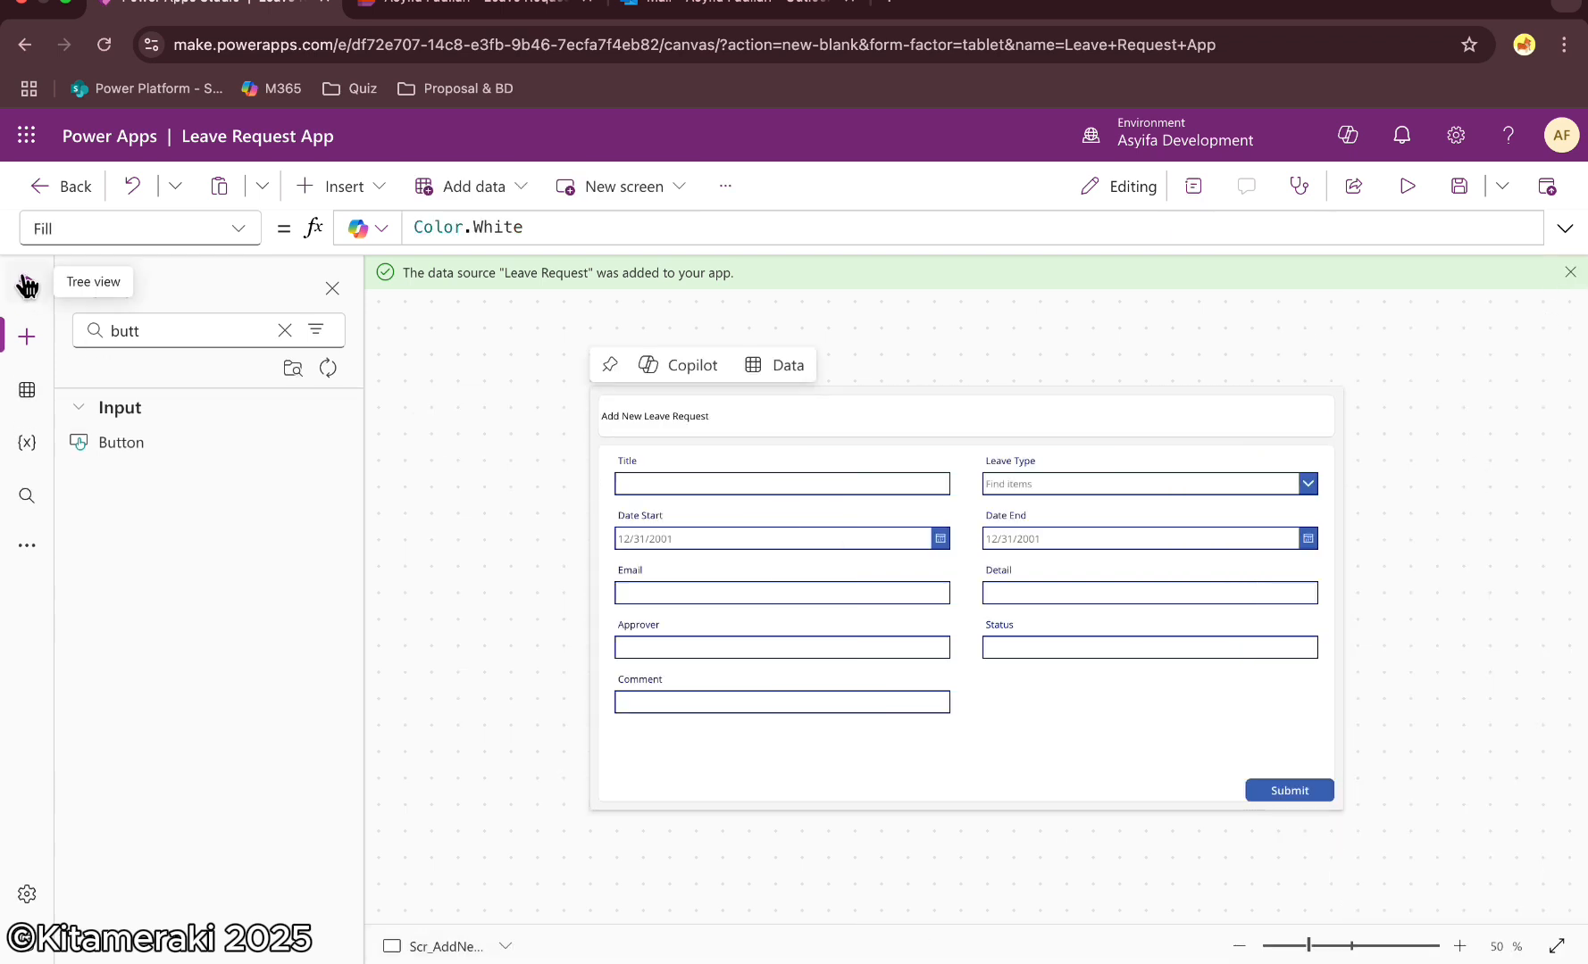
Insert a Home icon into the header container
left_click(771, 414)
left_click(285, 330)
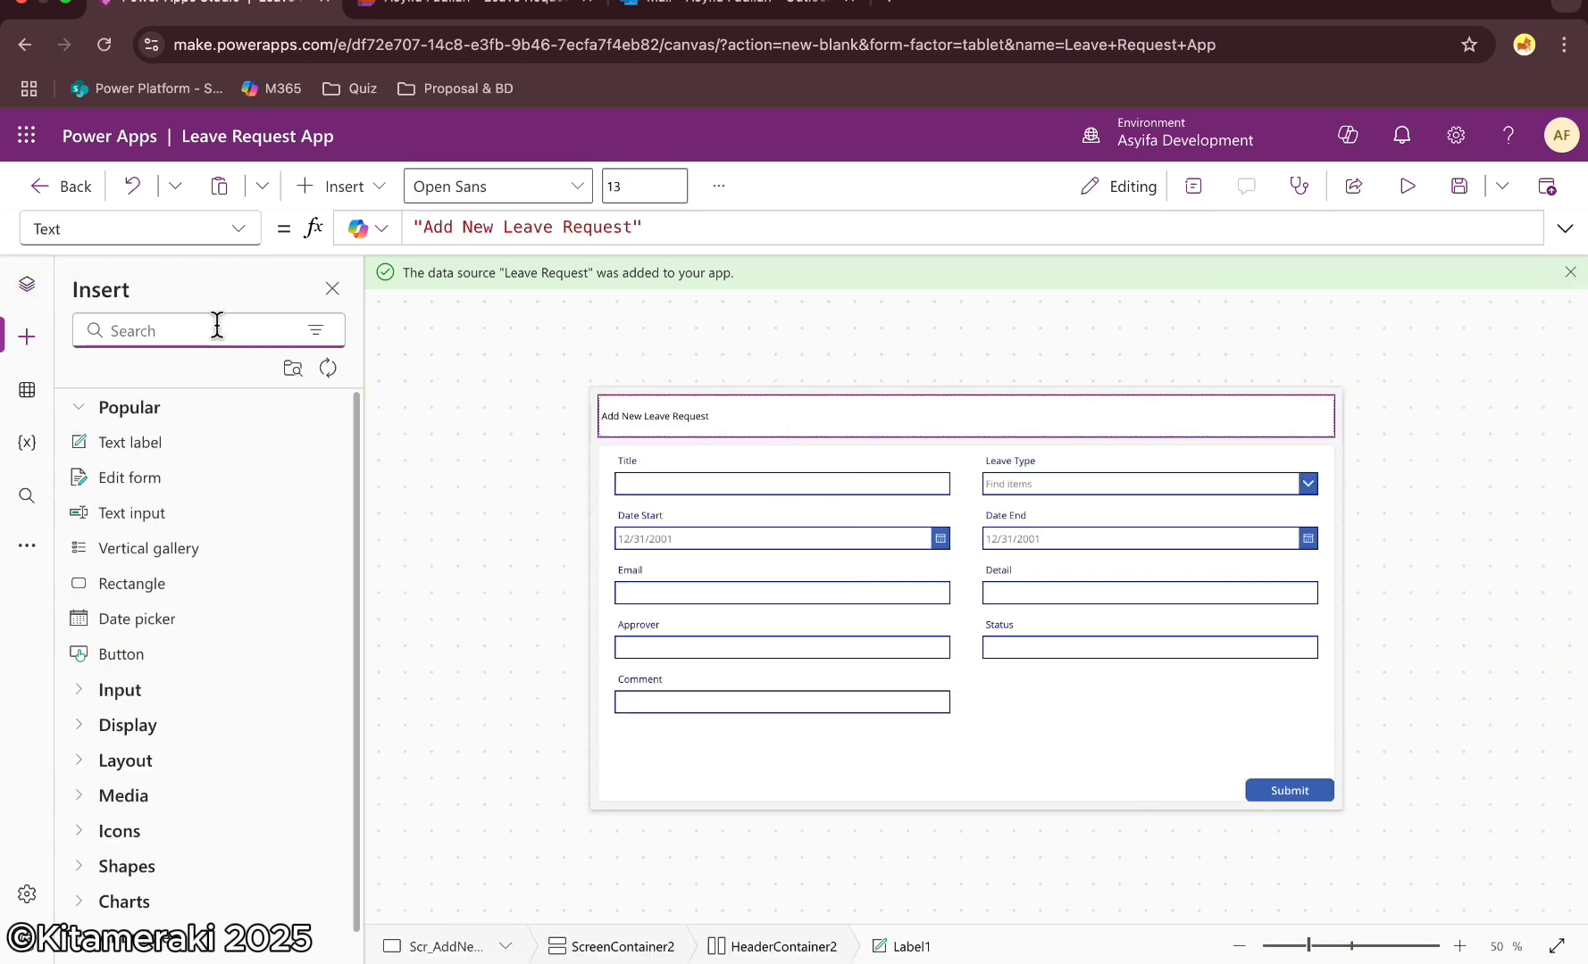
type("ico")
left_click(285, 330)
type("home")
left_click(138, 443)
left_click(1190, 181)
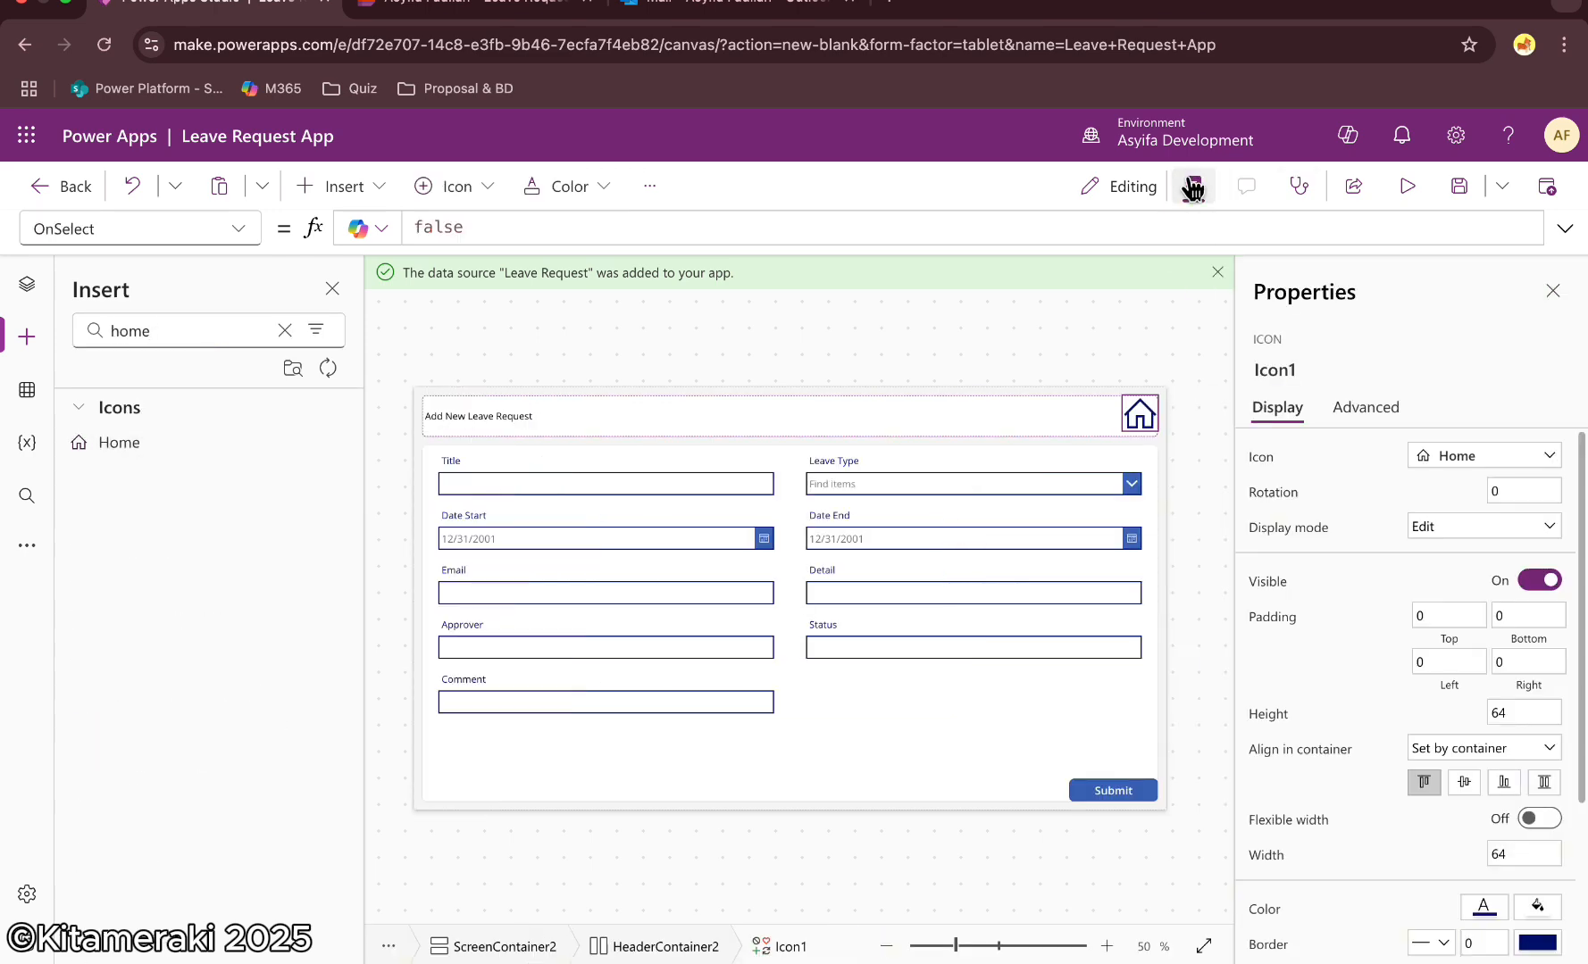
Move the Home icon before the header label in the header container
left_click(27, 284)
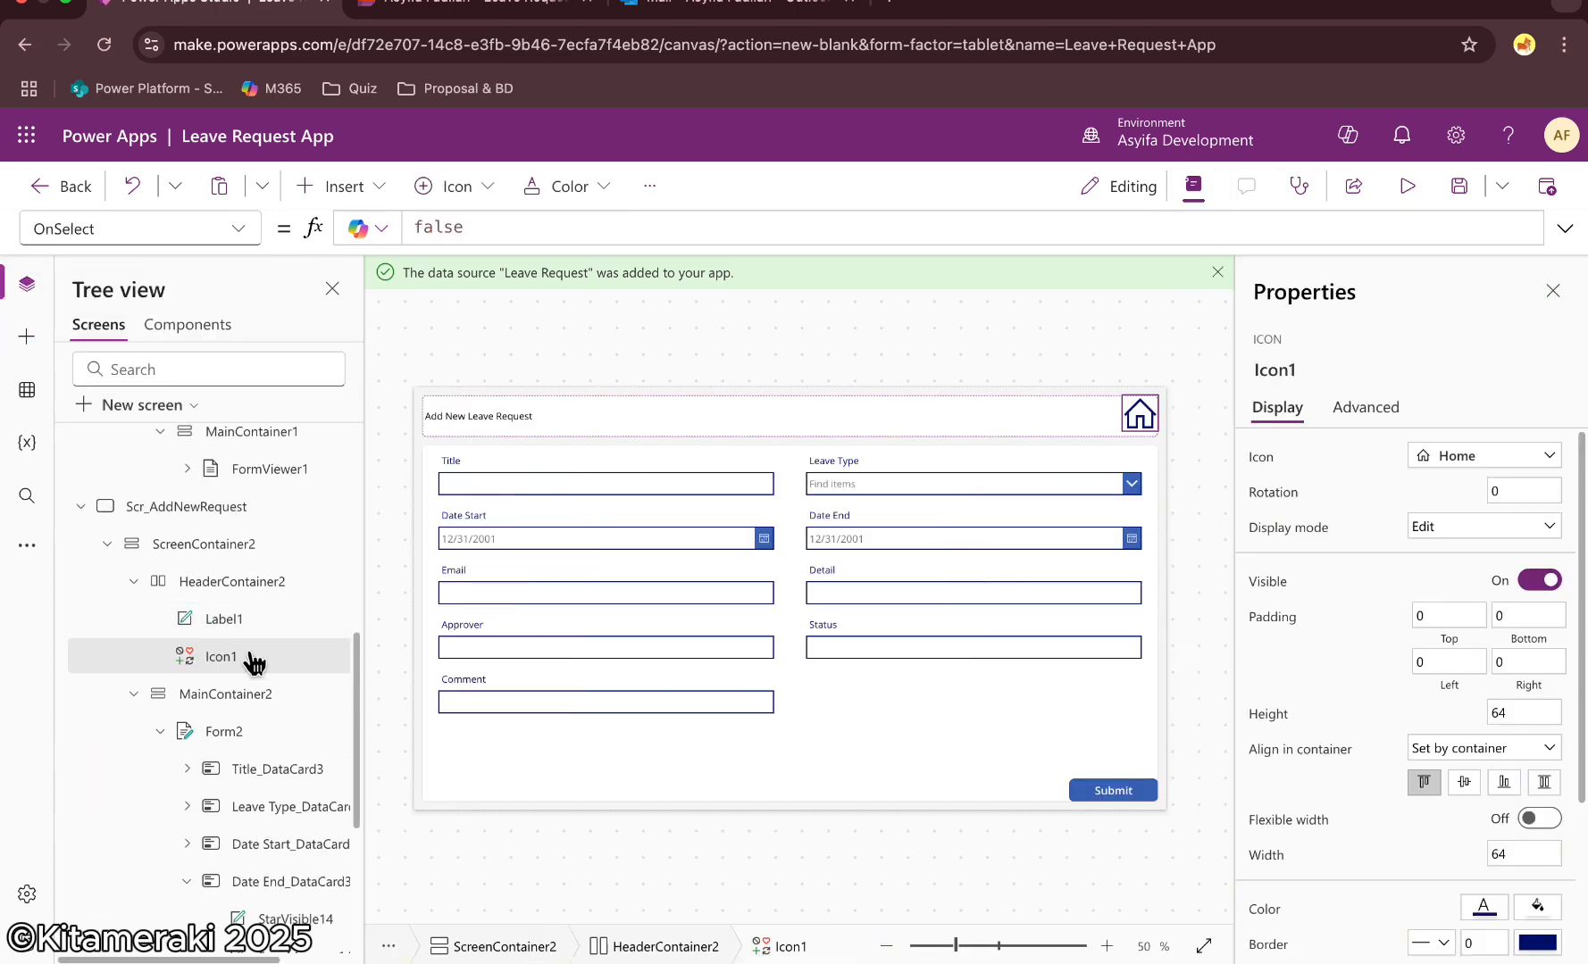
right_click(250, 661)
mouse_move(357, 366)
left_click(506, 375)
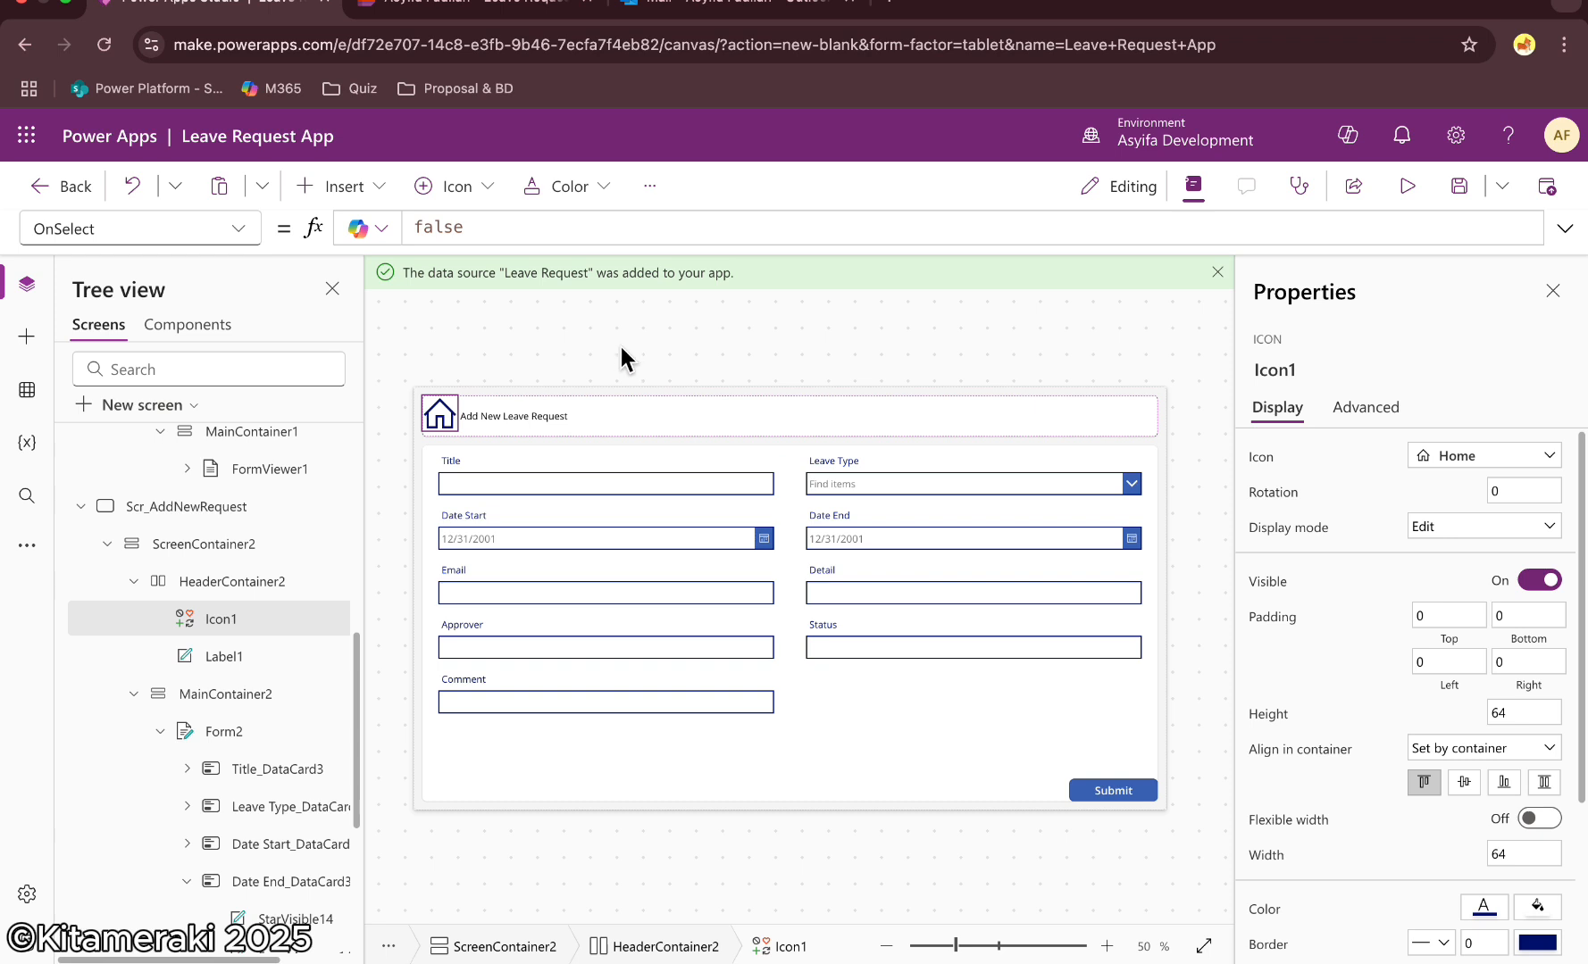
Set the Home icon's height and width to 30 and stretch its alignment in the container
scroll(1482, 755, "down", 1)
double_click(1480, 654)
type("30")
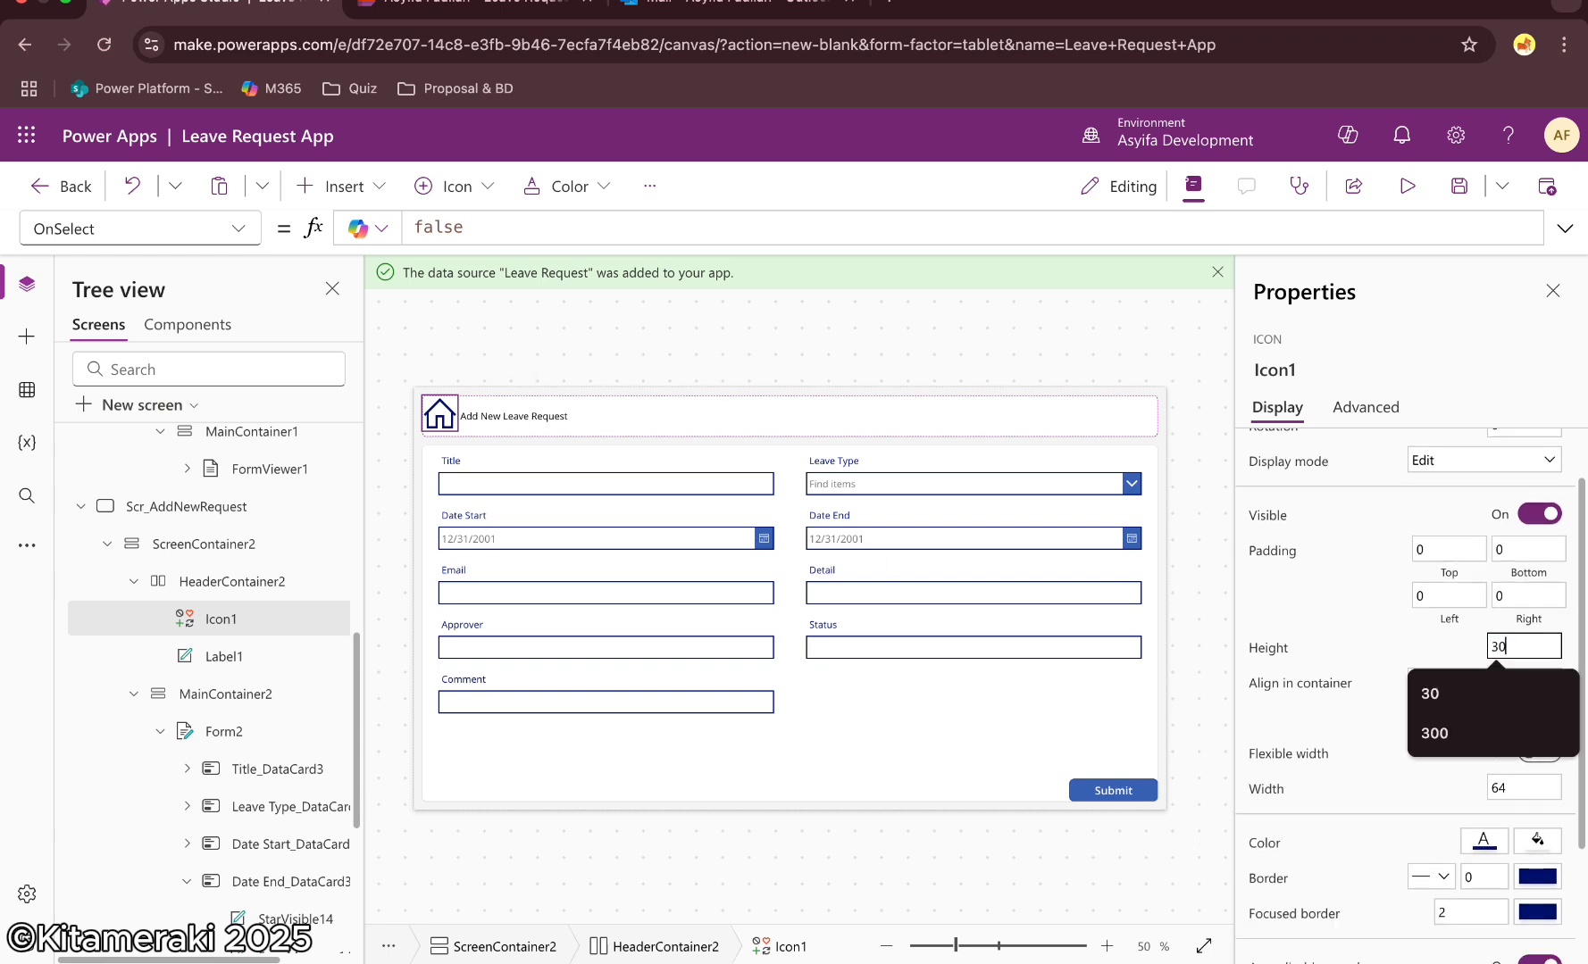
left_click(1511, 785)
double_click(1510, 786)
type("30")
key("Return")
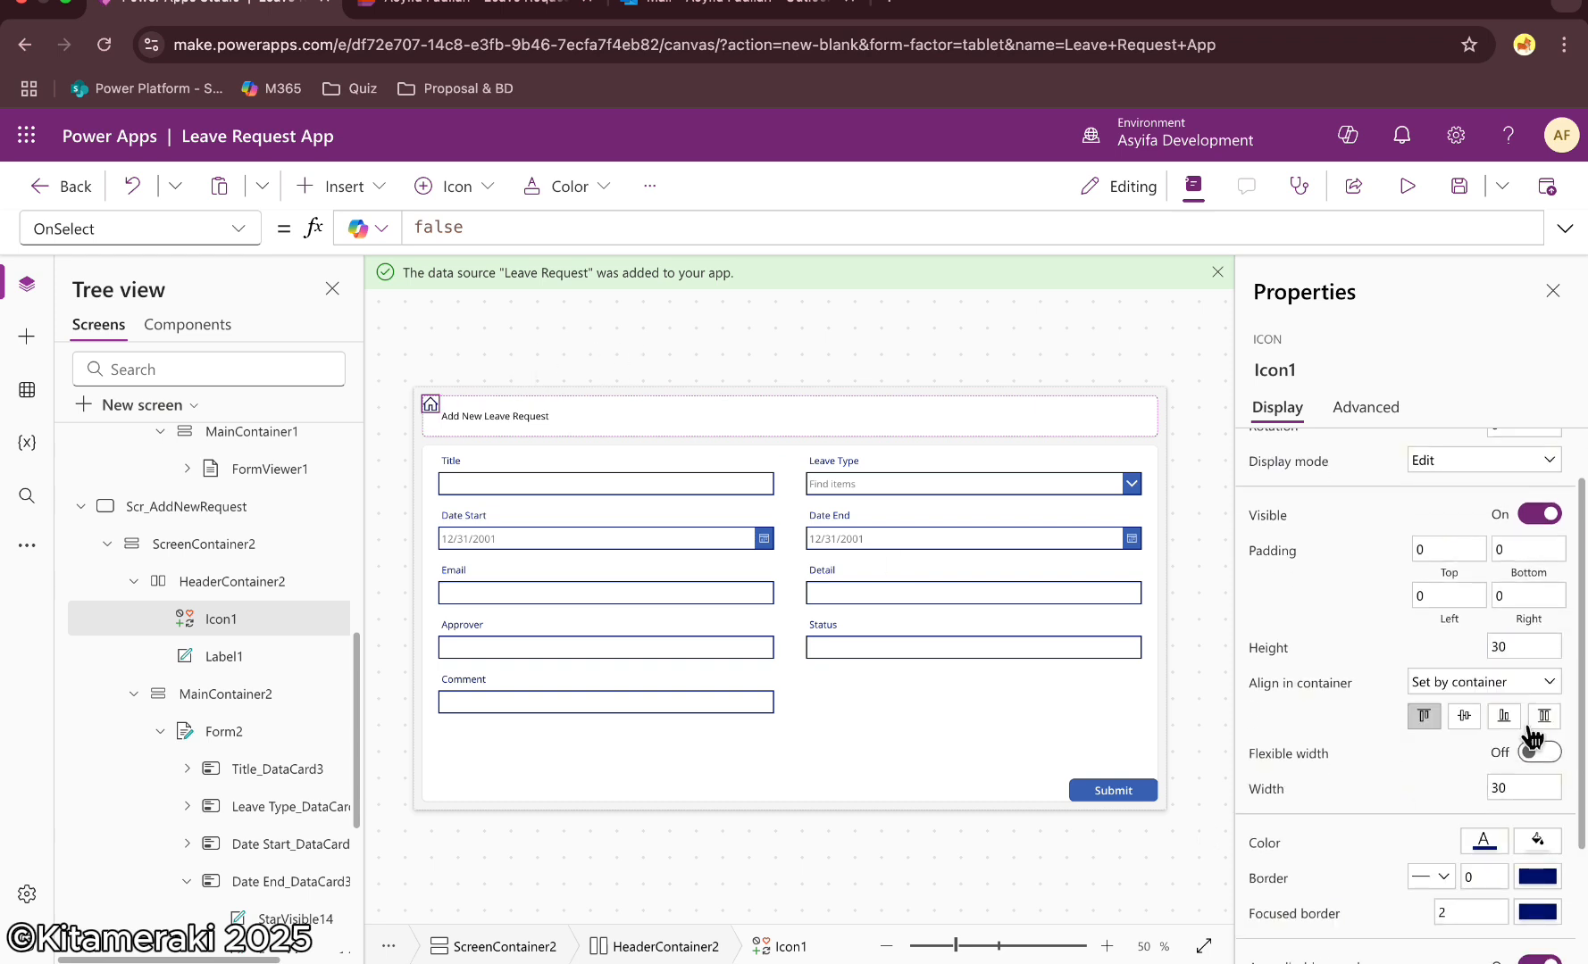
left_click(1547, 718)
Set the Home icon's OnSelect to Navigate(Scr_AllRequest)
double_click(447, 227)
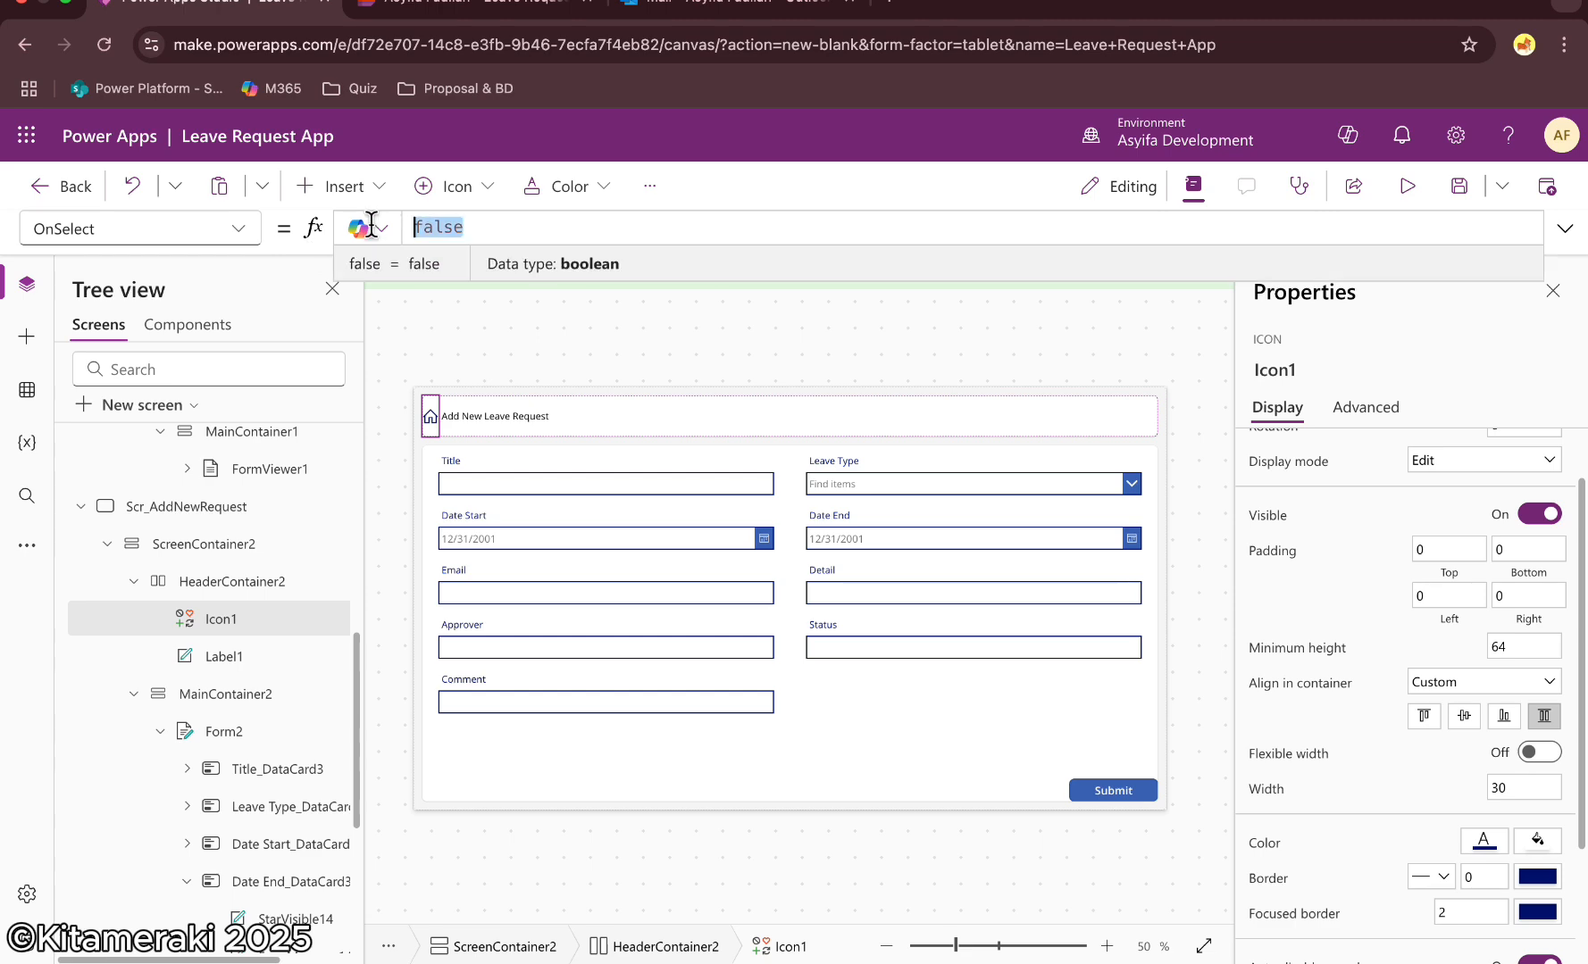
type("Navigate(")
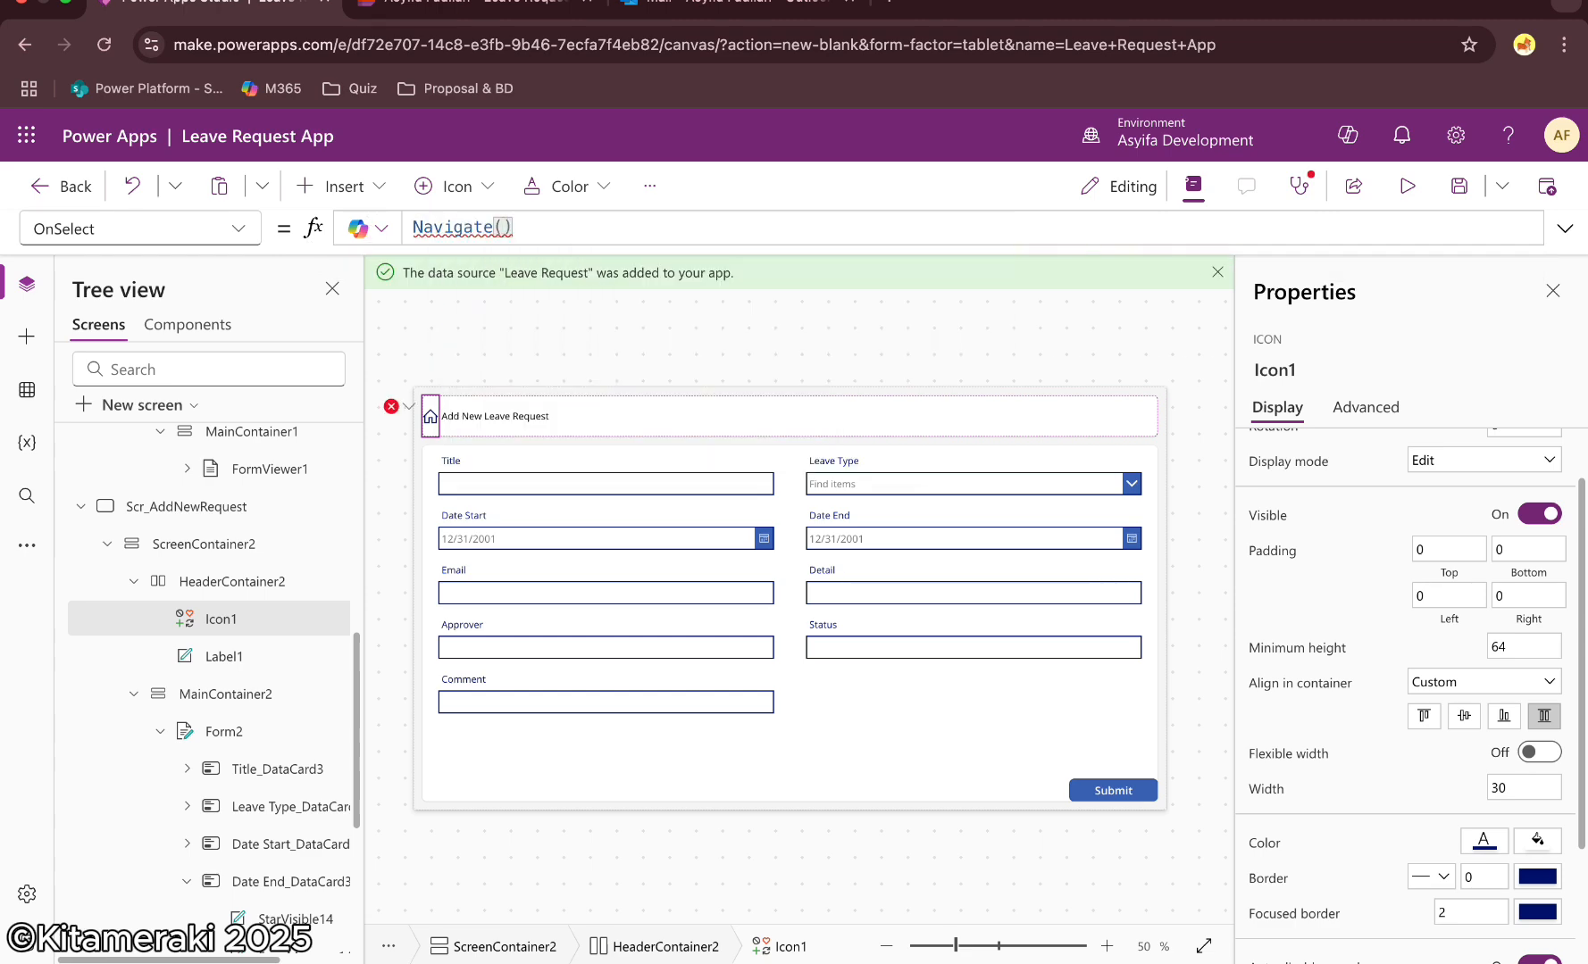
type("Scr_")
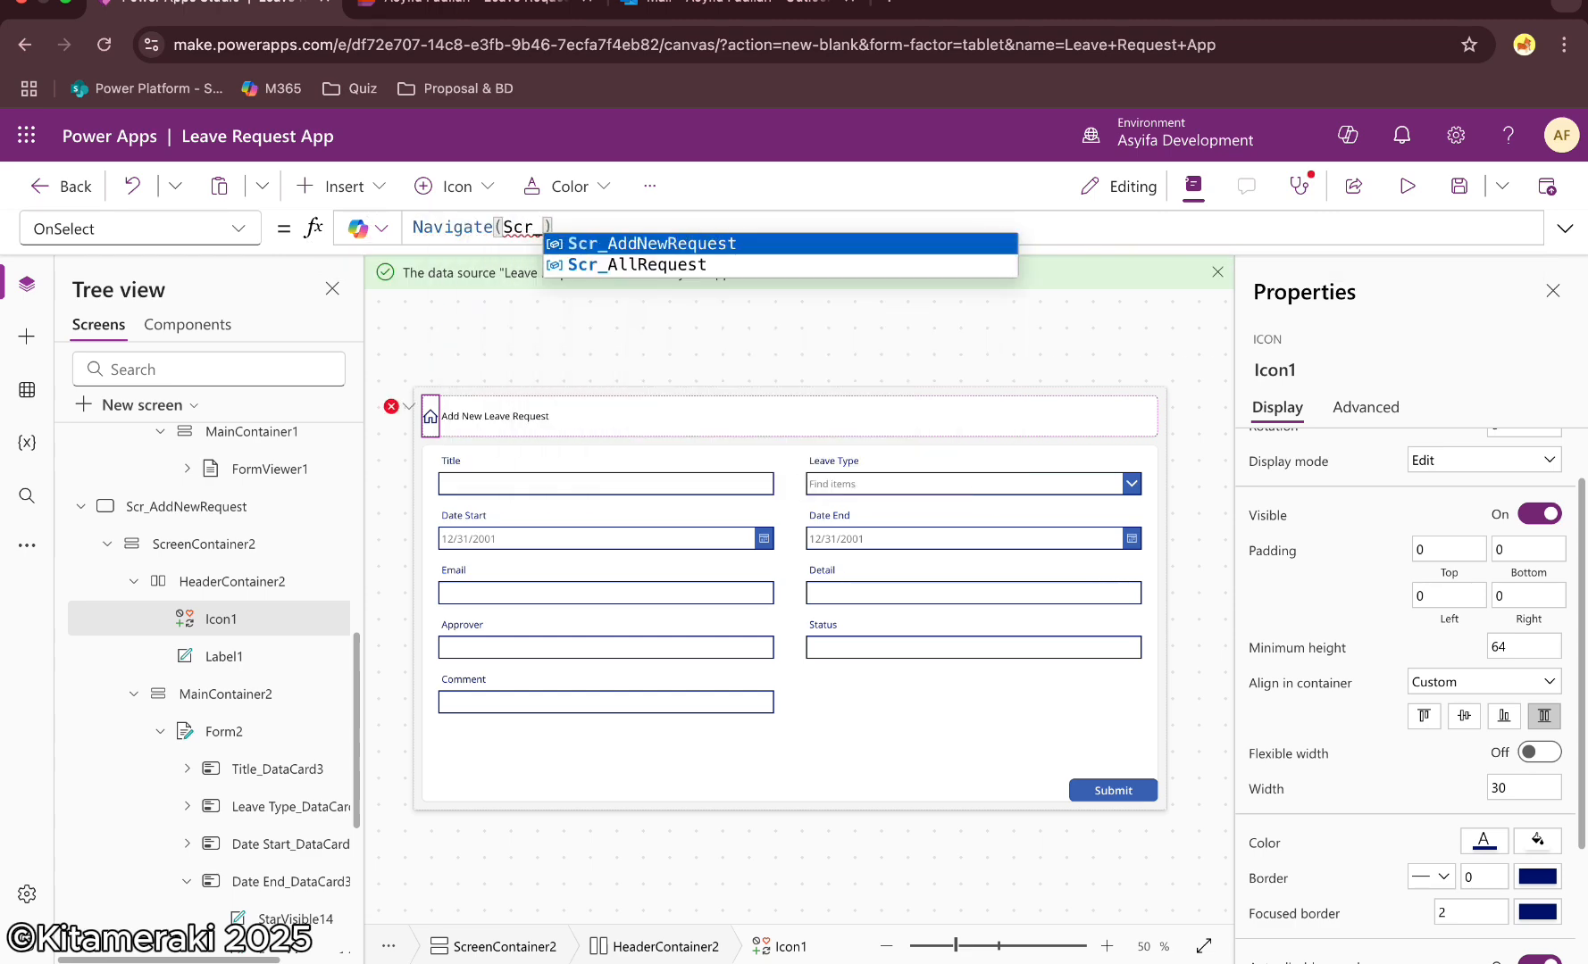
key("Down")
key("Tab")
left_click(744, 348)
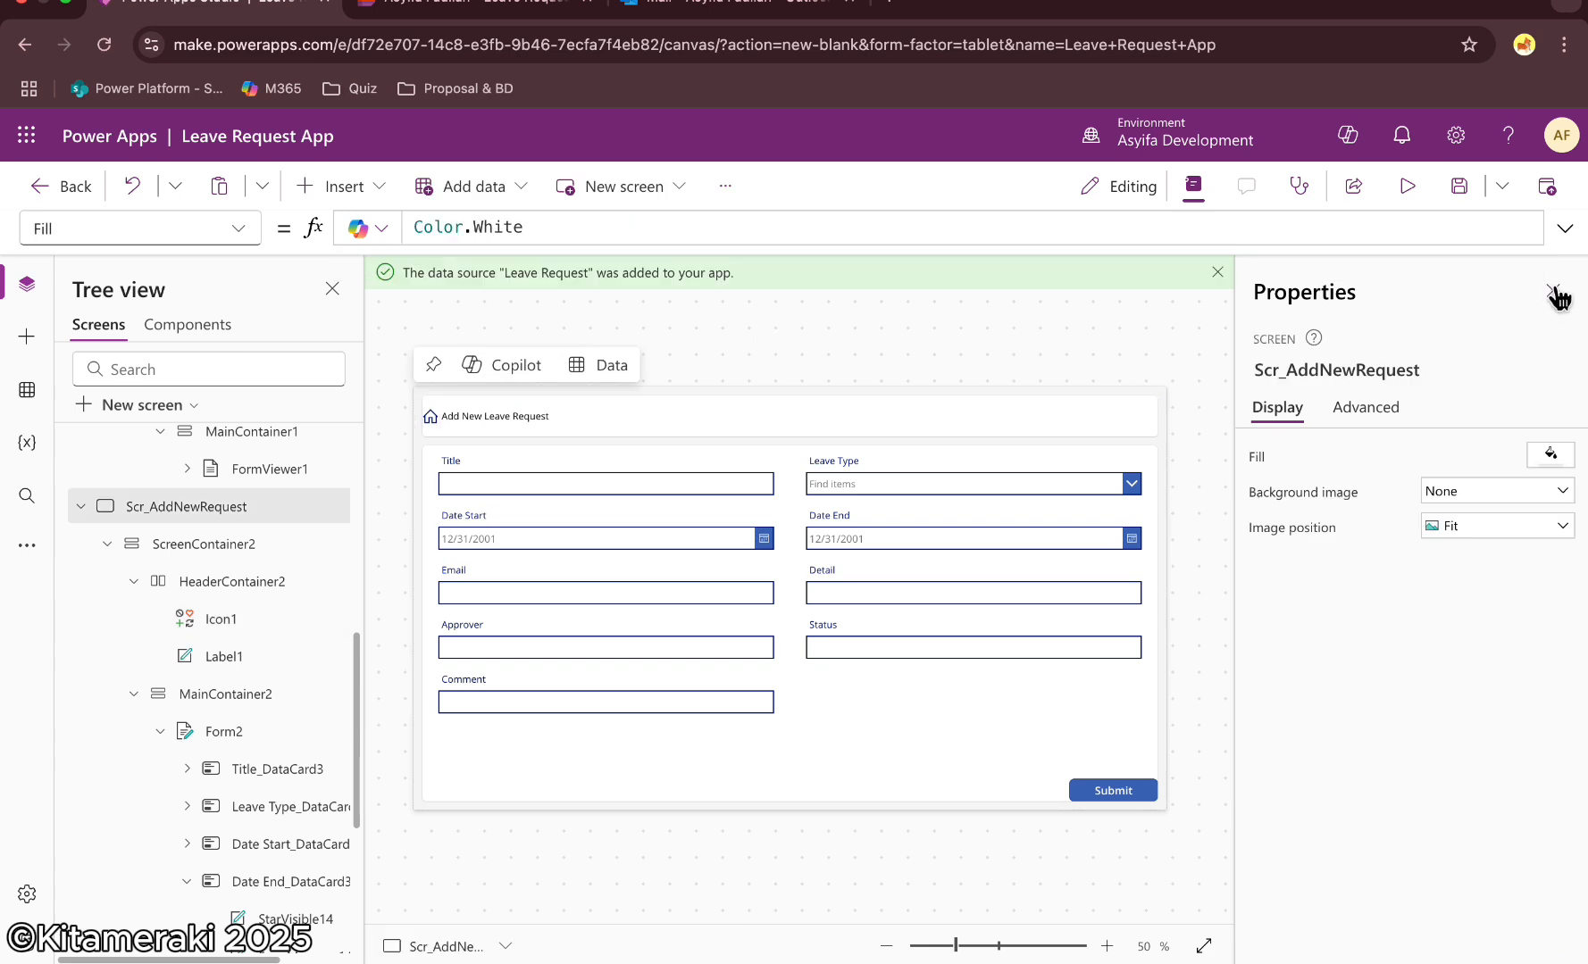
Test the Home icon's navigation back to Scr_AllRequest
left_click(1552, 291)
left_click(79, 506)
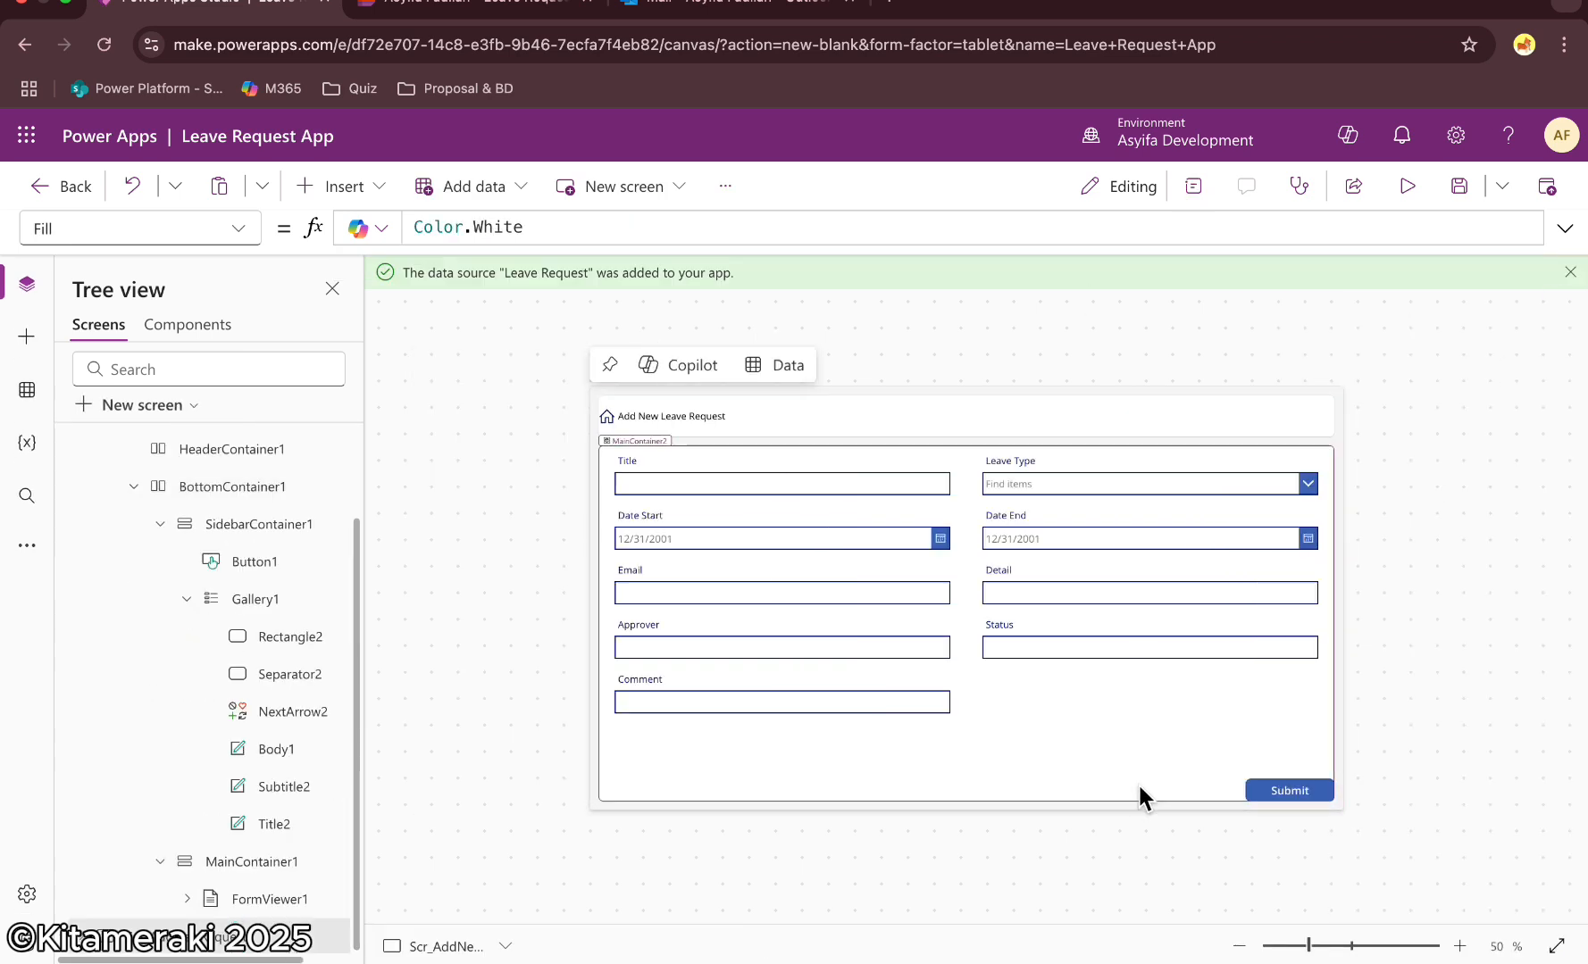
left_click(608, 420, "alt")
Add a text label to the Scr_AllRequest header with the text "Leave Request App"
left_click(965, 420)
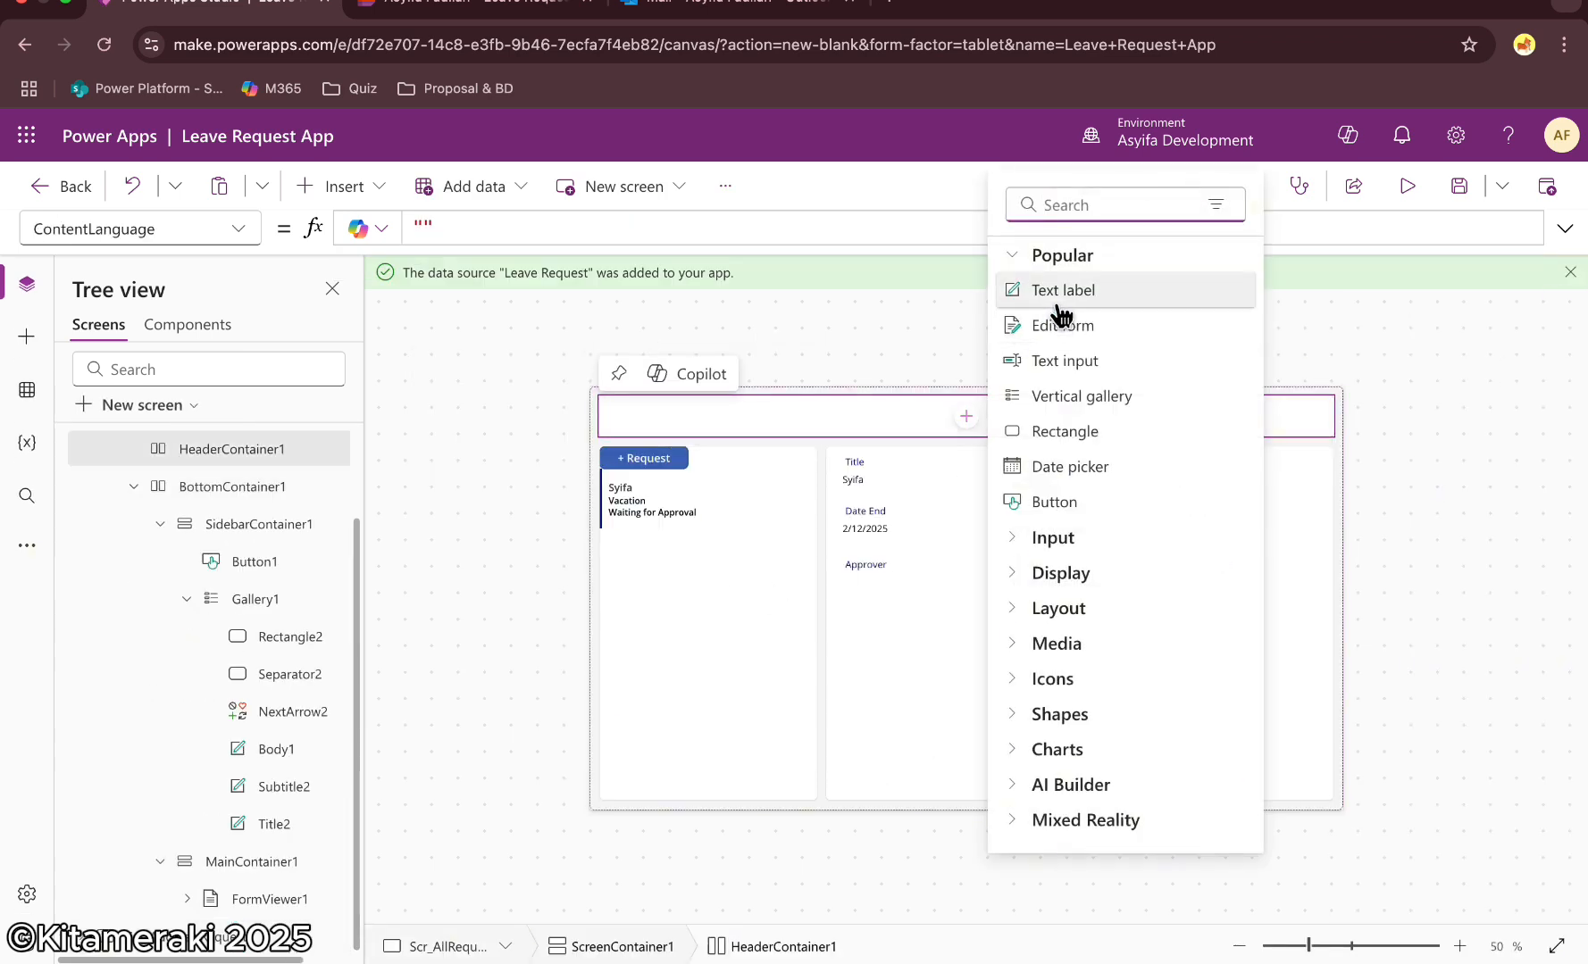
left_click(1054, 295)
left_click(453, 227)
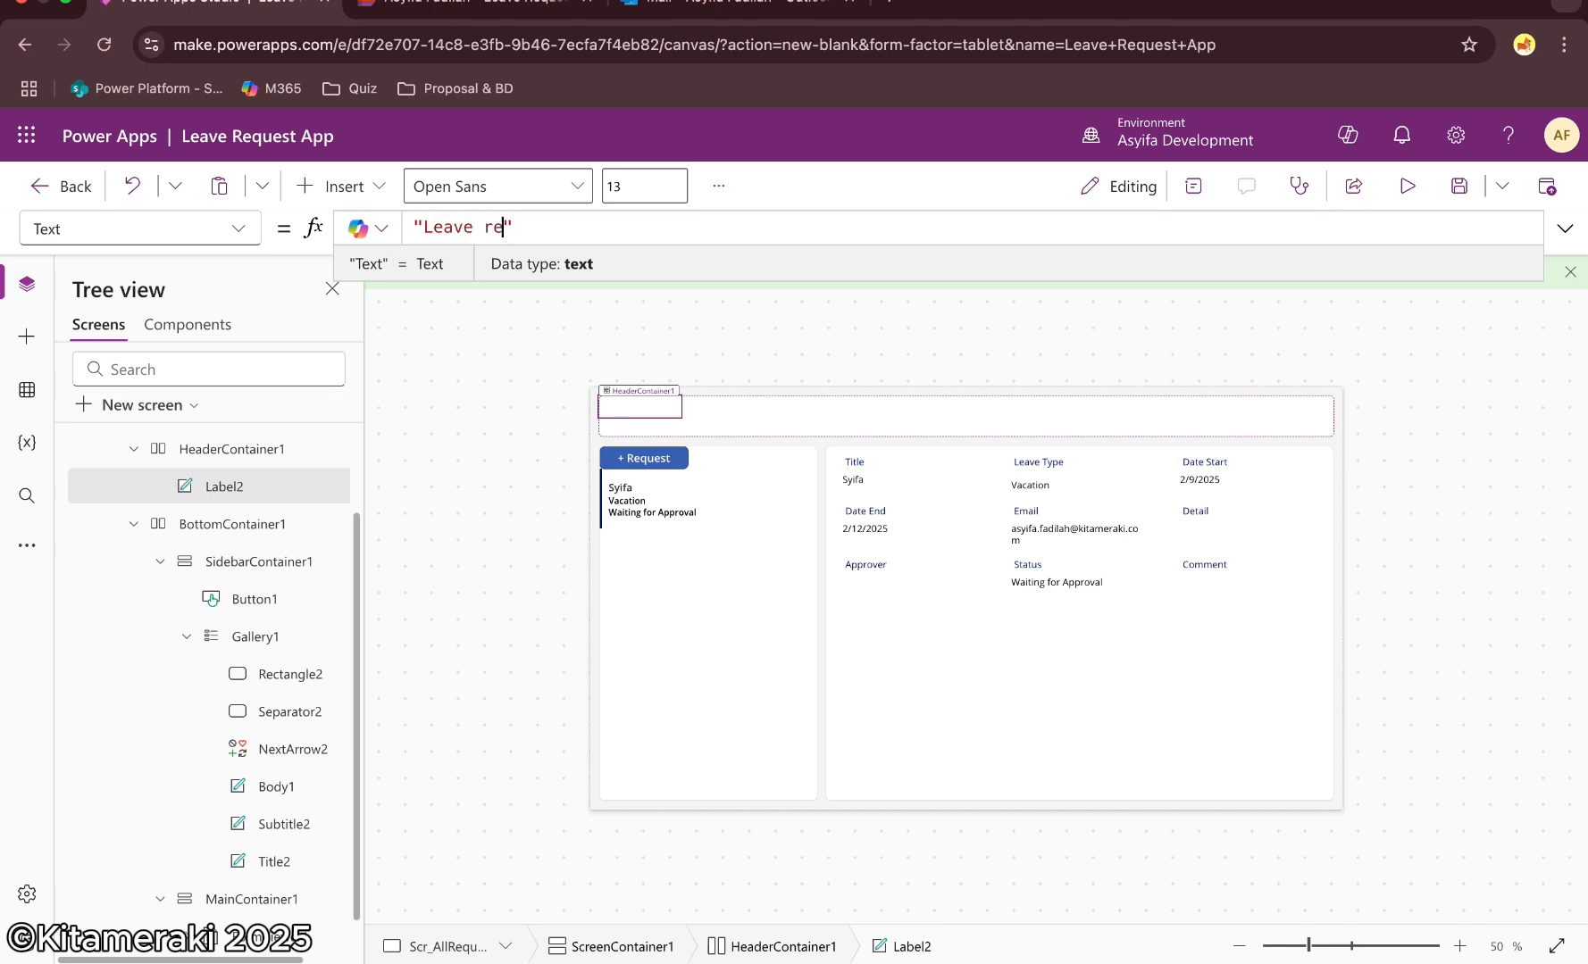
type("Leave request APp")
key("BackSpace")
key("BackSpace")
type("pp")
left_click(492, 225)
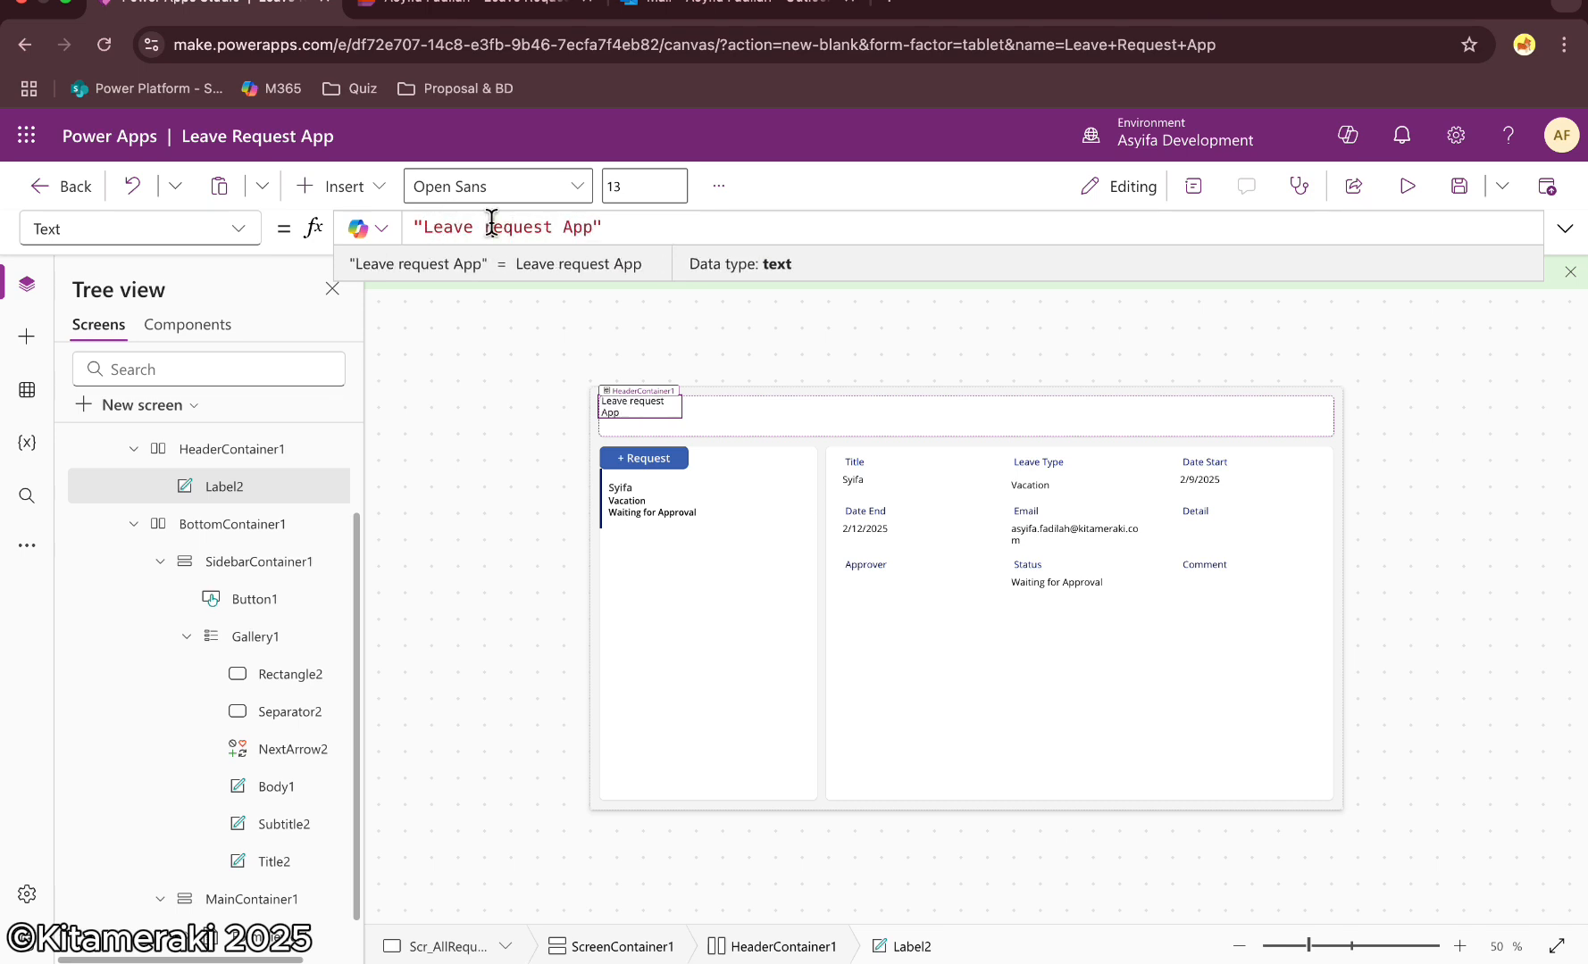
key("BackSpace")
type("R")
Turn on flexible width for the Leave Request App label
left_click(1193, 186)
scroll(1429, 659, "down", 4)
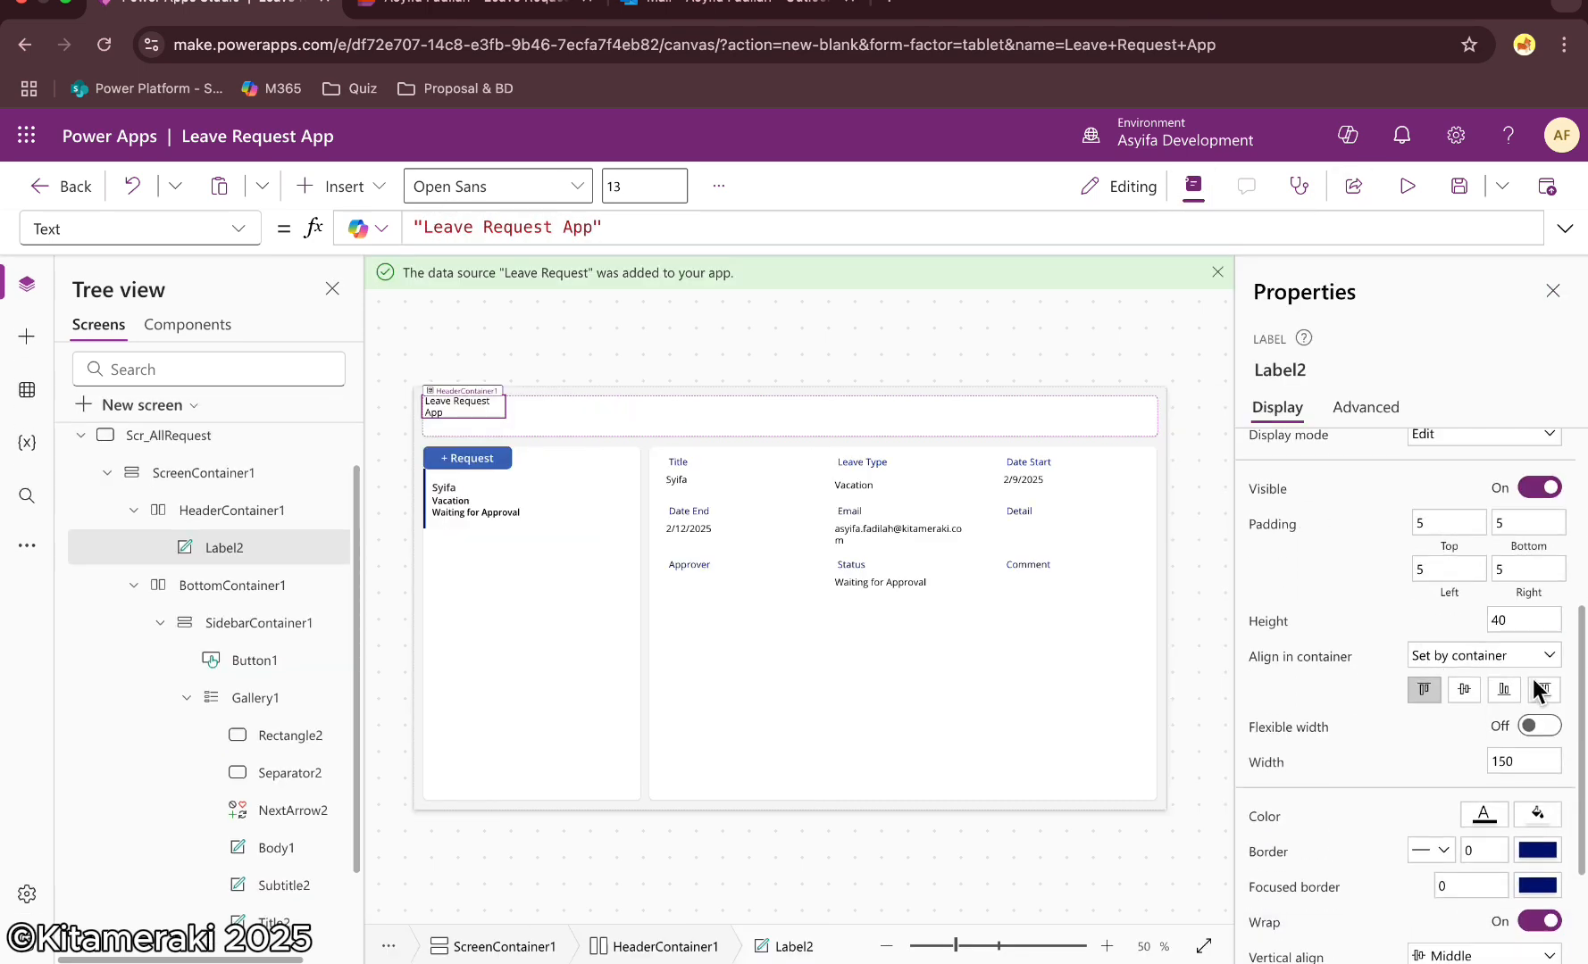
left_click(1539, 727)
left_click(1553, 290)
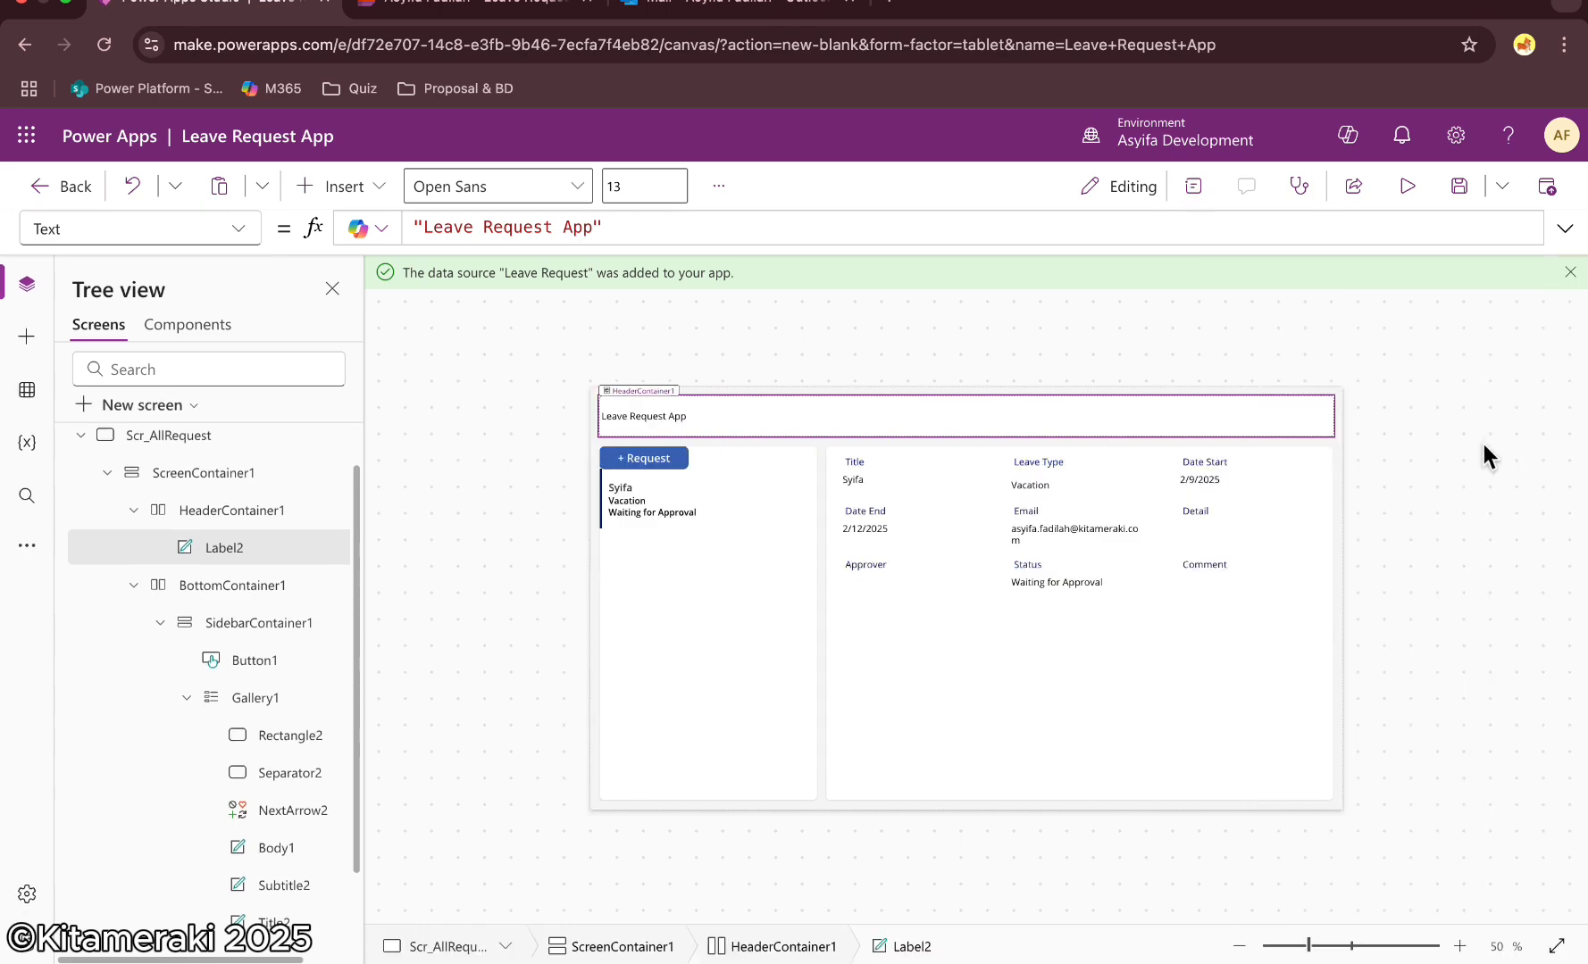
Set the sidebar container's top padding, left padding and gap to 10
left_click(755, 466)
left_click(1192, 186)
scroll(1359, 639, "down", 3)
scroll(1359, 655, "down", 1)
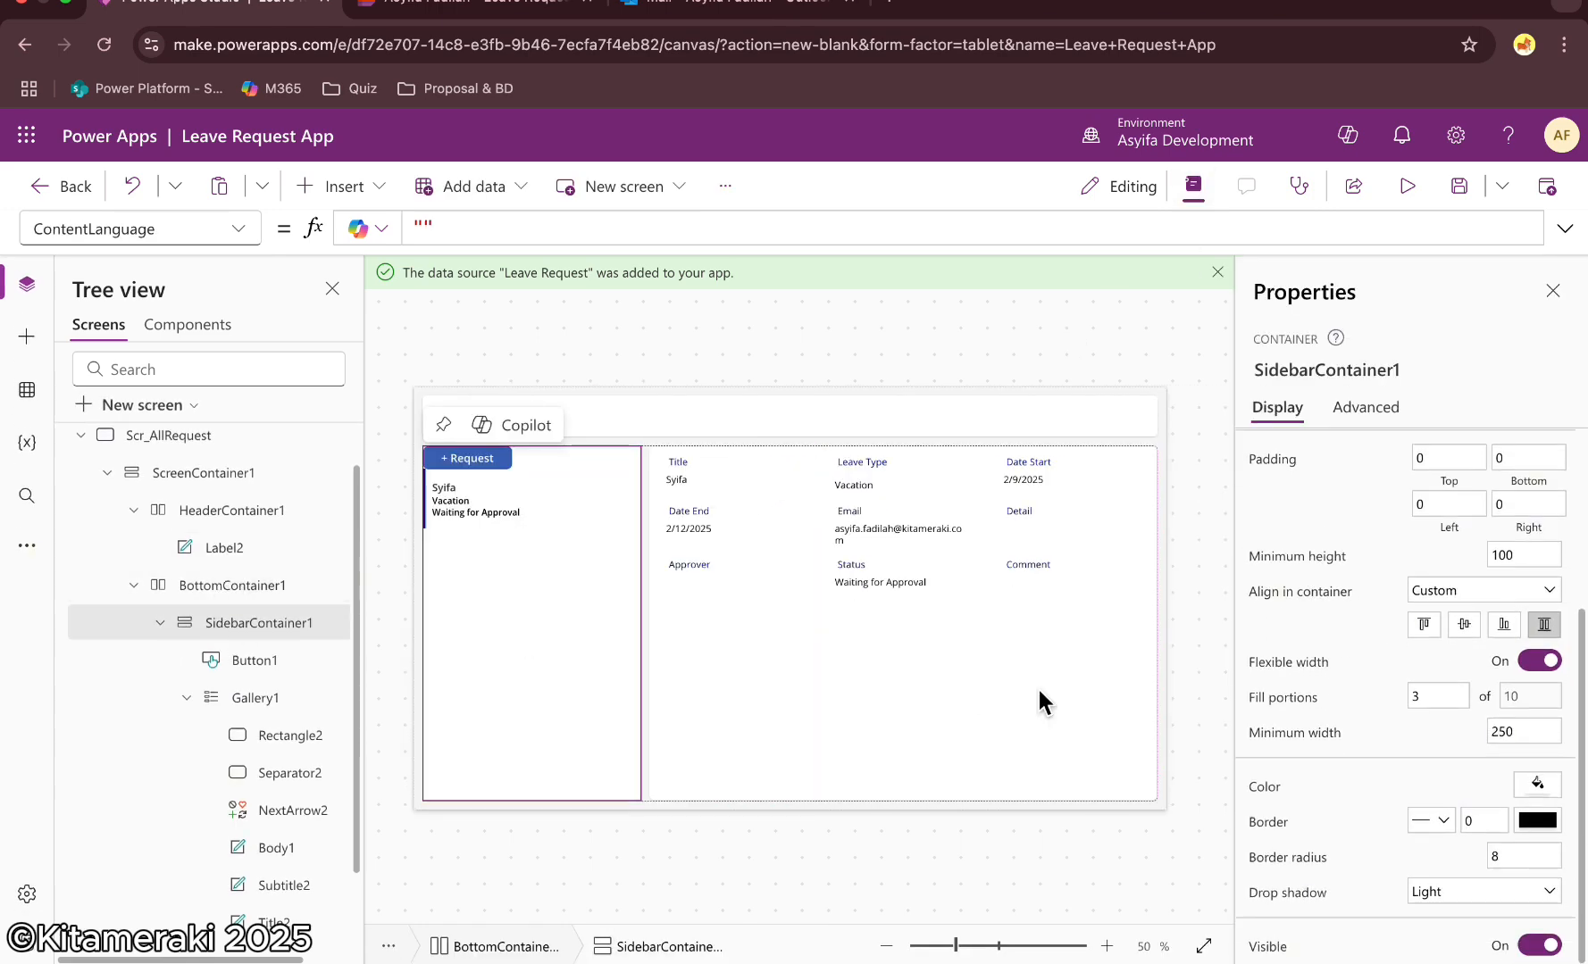
scroll(1358, 675, "up", 2)
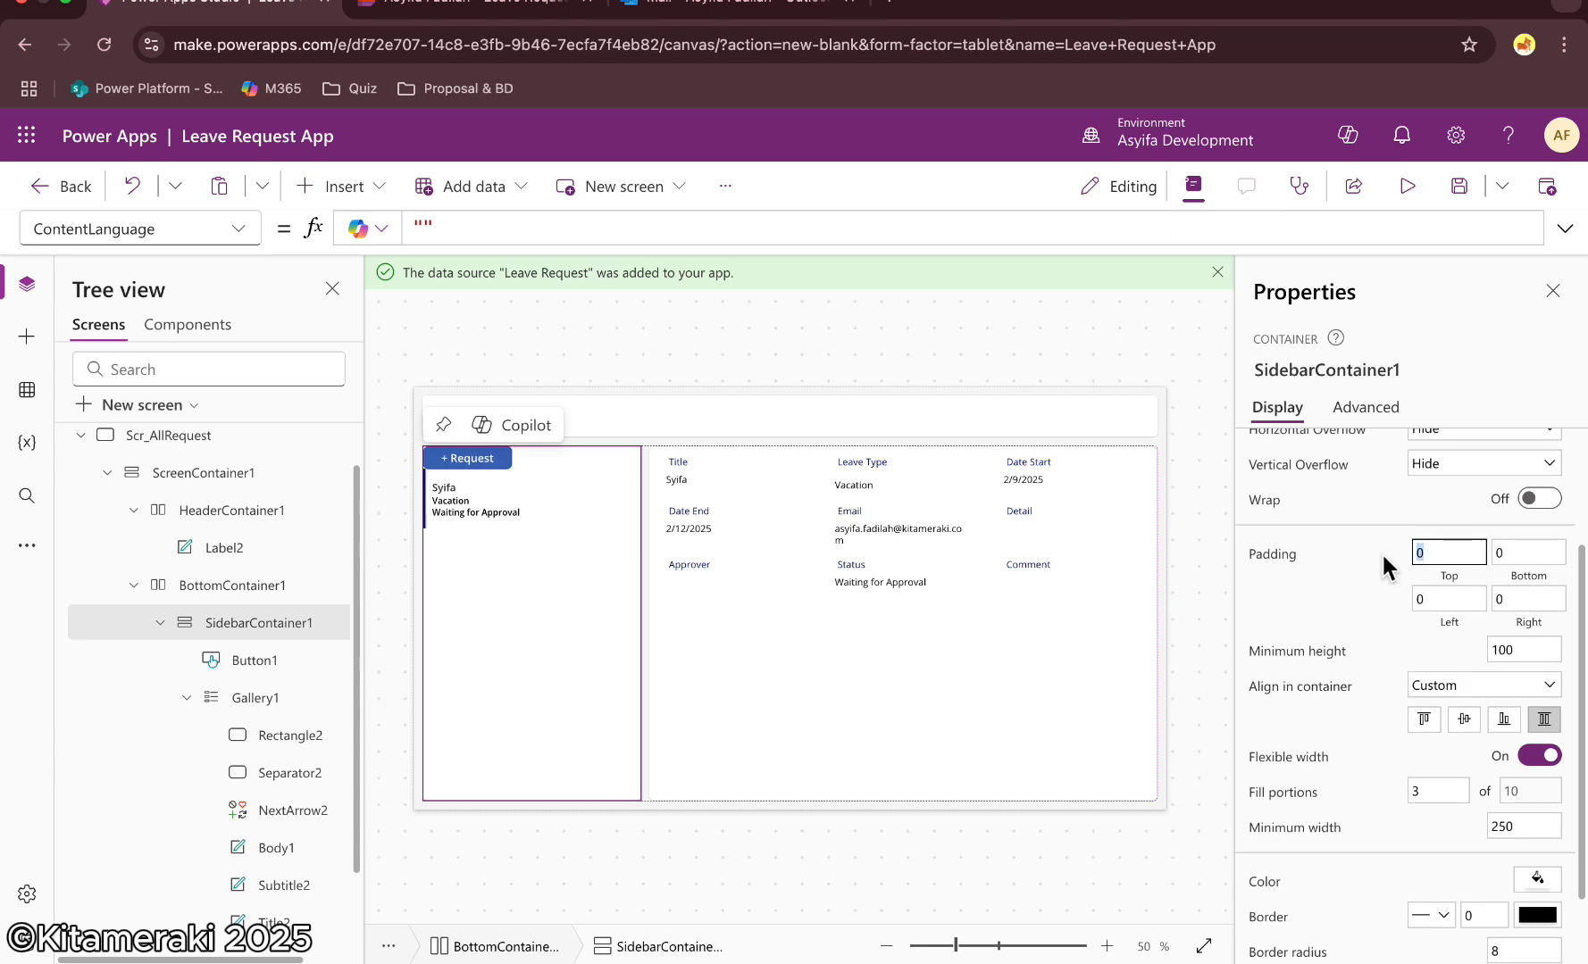
type("10")
left_click(1421, 598)
type("1")
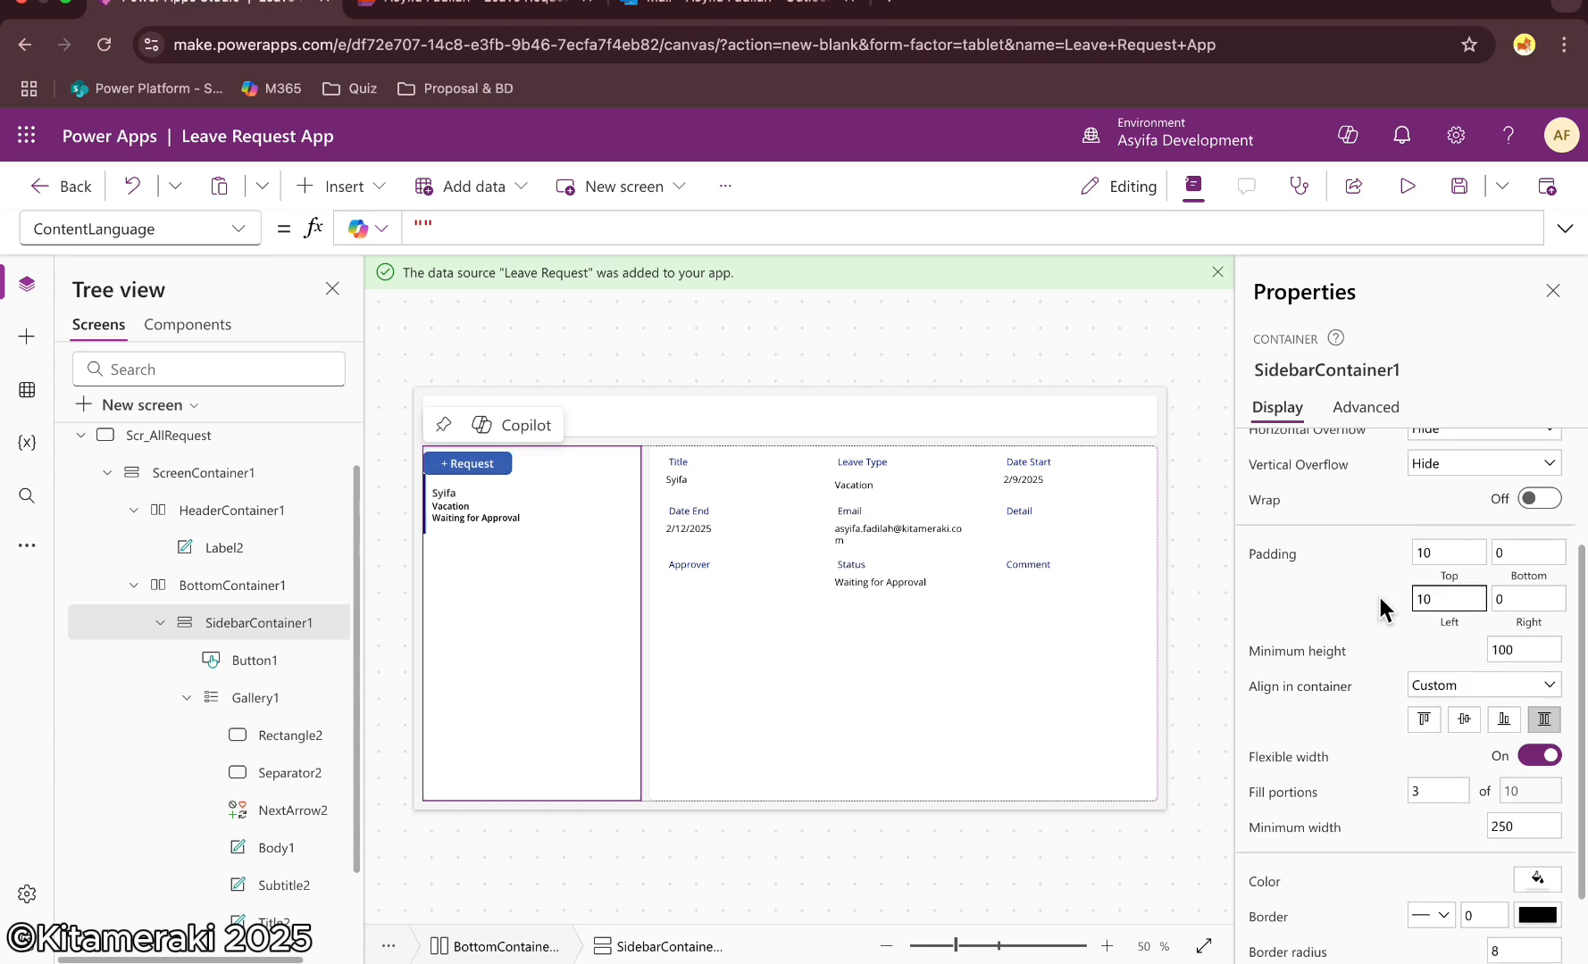
left_click(1380, 599)
scroll(1380, 598, "up", 3)
left_click_drag(1517, 562, 1467, 559)
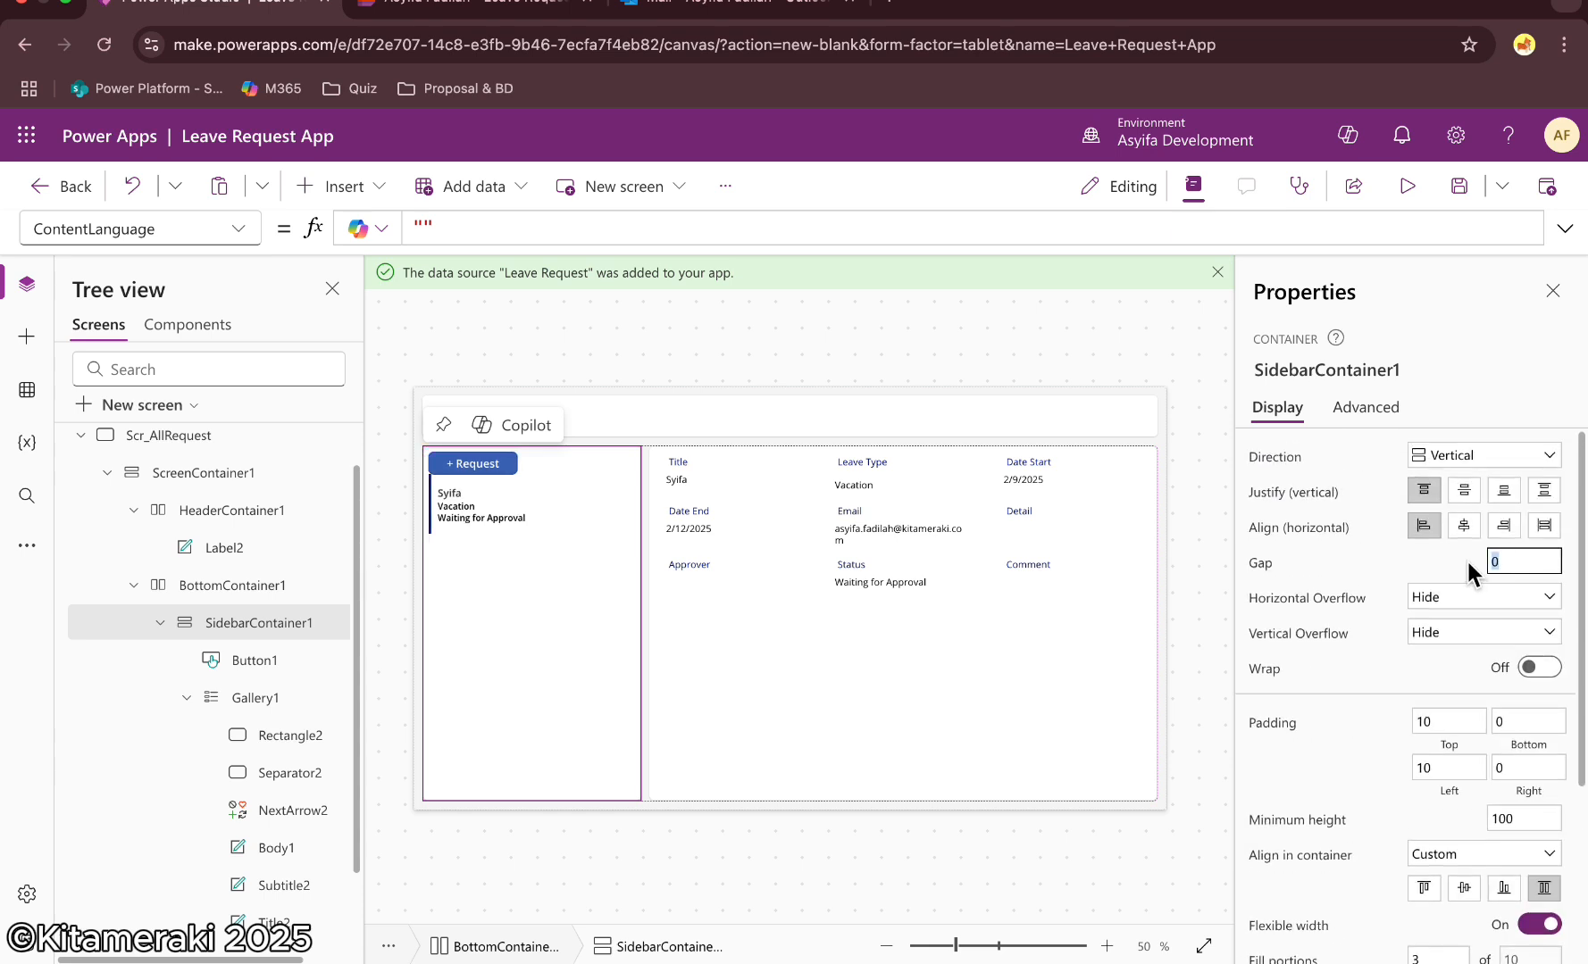
type("10")
key("Return")
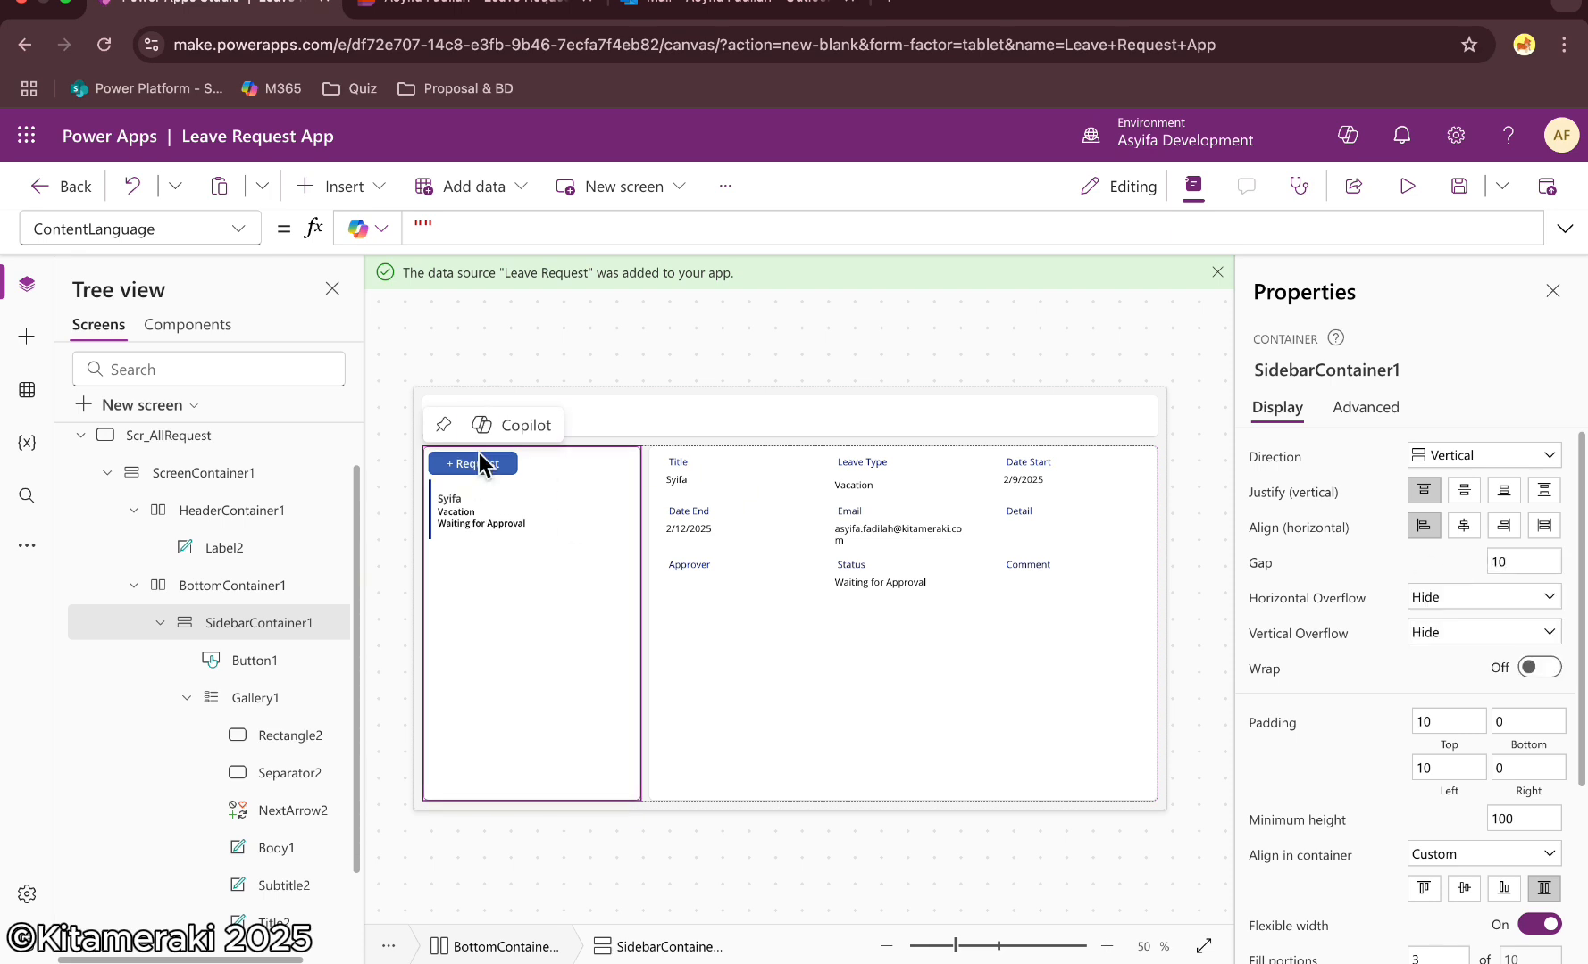
left_click(1554, 286)
left_click(1473, 438)
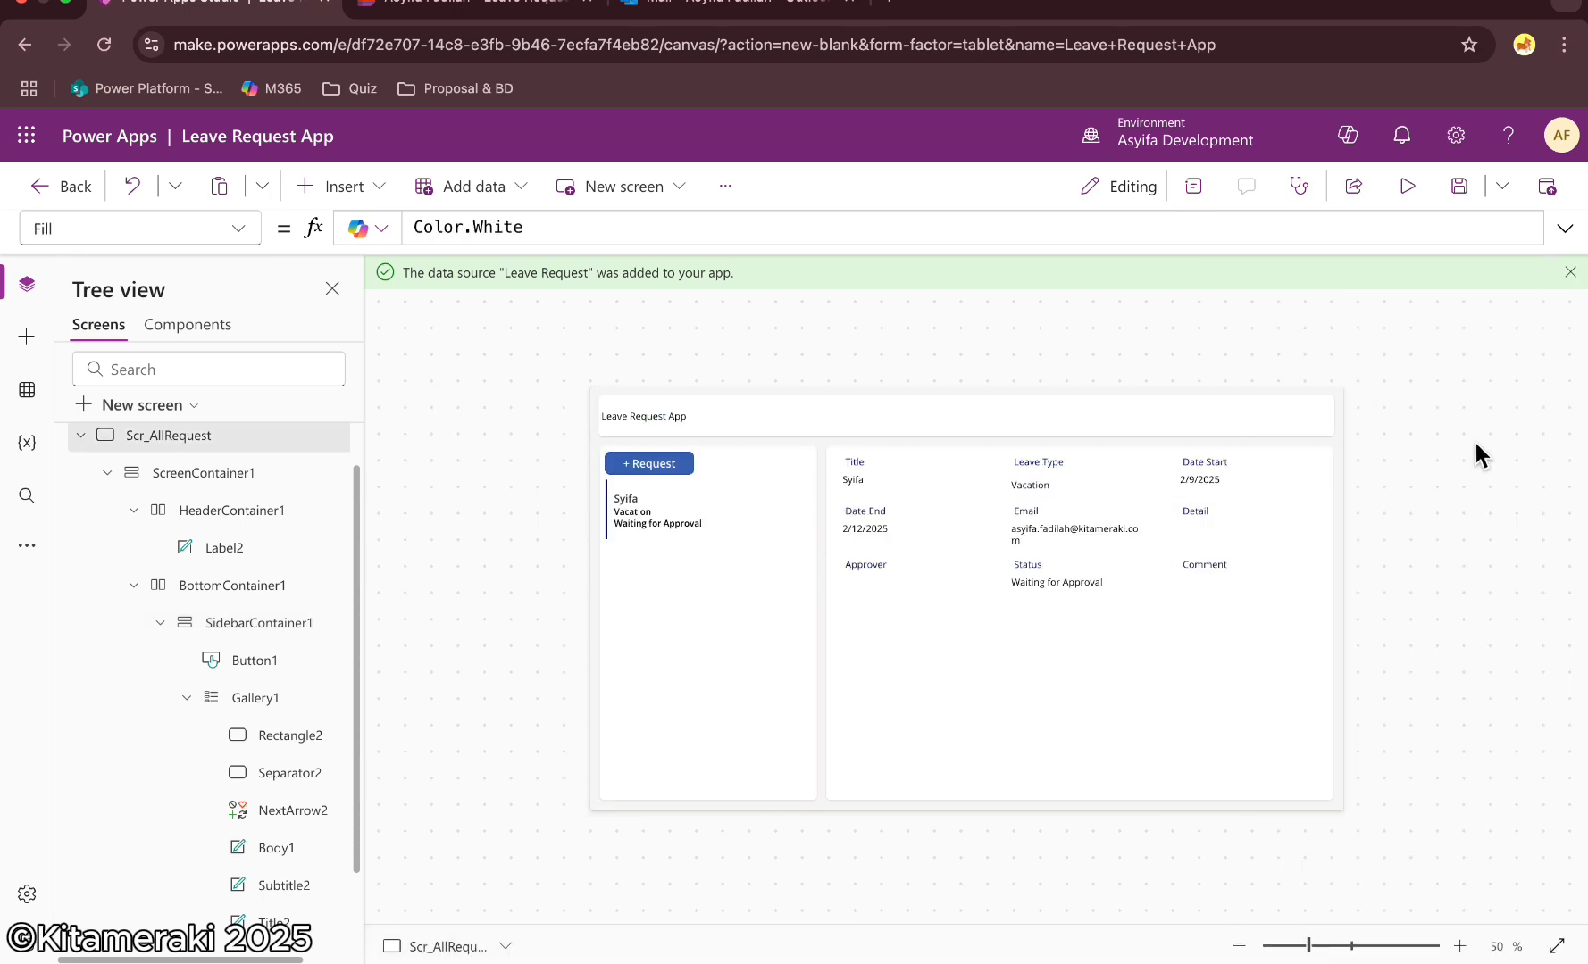
Open the new request screen via the Request button and set the Title text input's Default to User().FullName
left_click(650, 464, "alt")
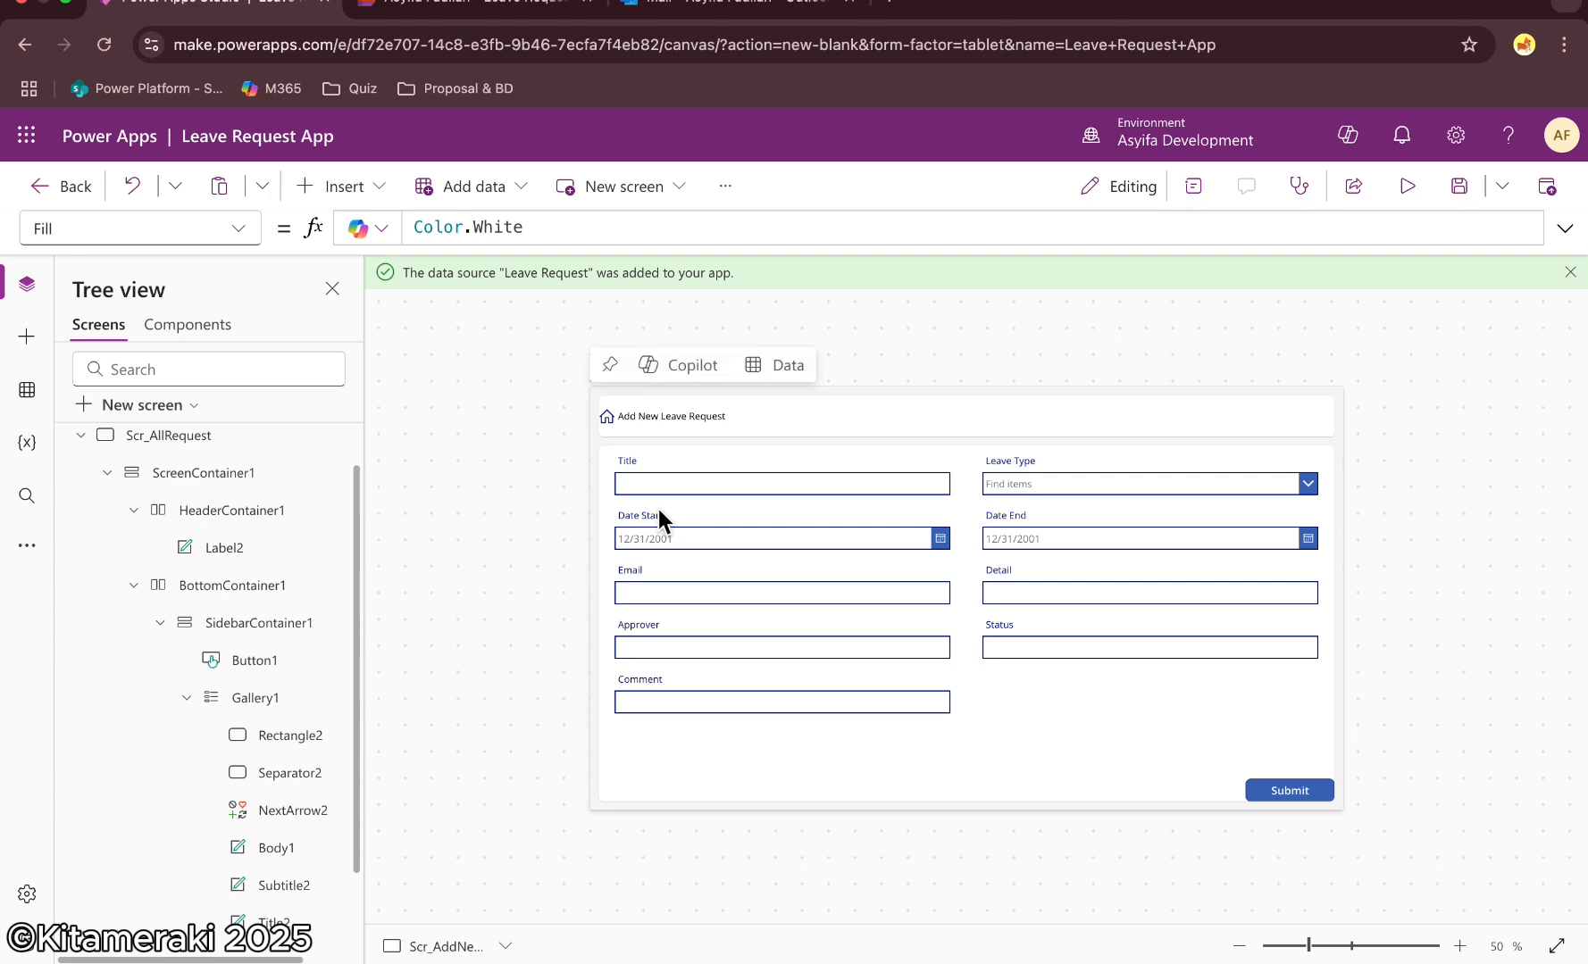
left_click(724, 482)
left_click(667, 485)
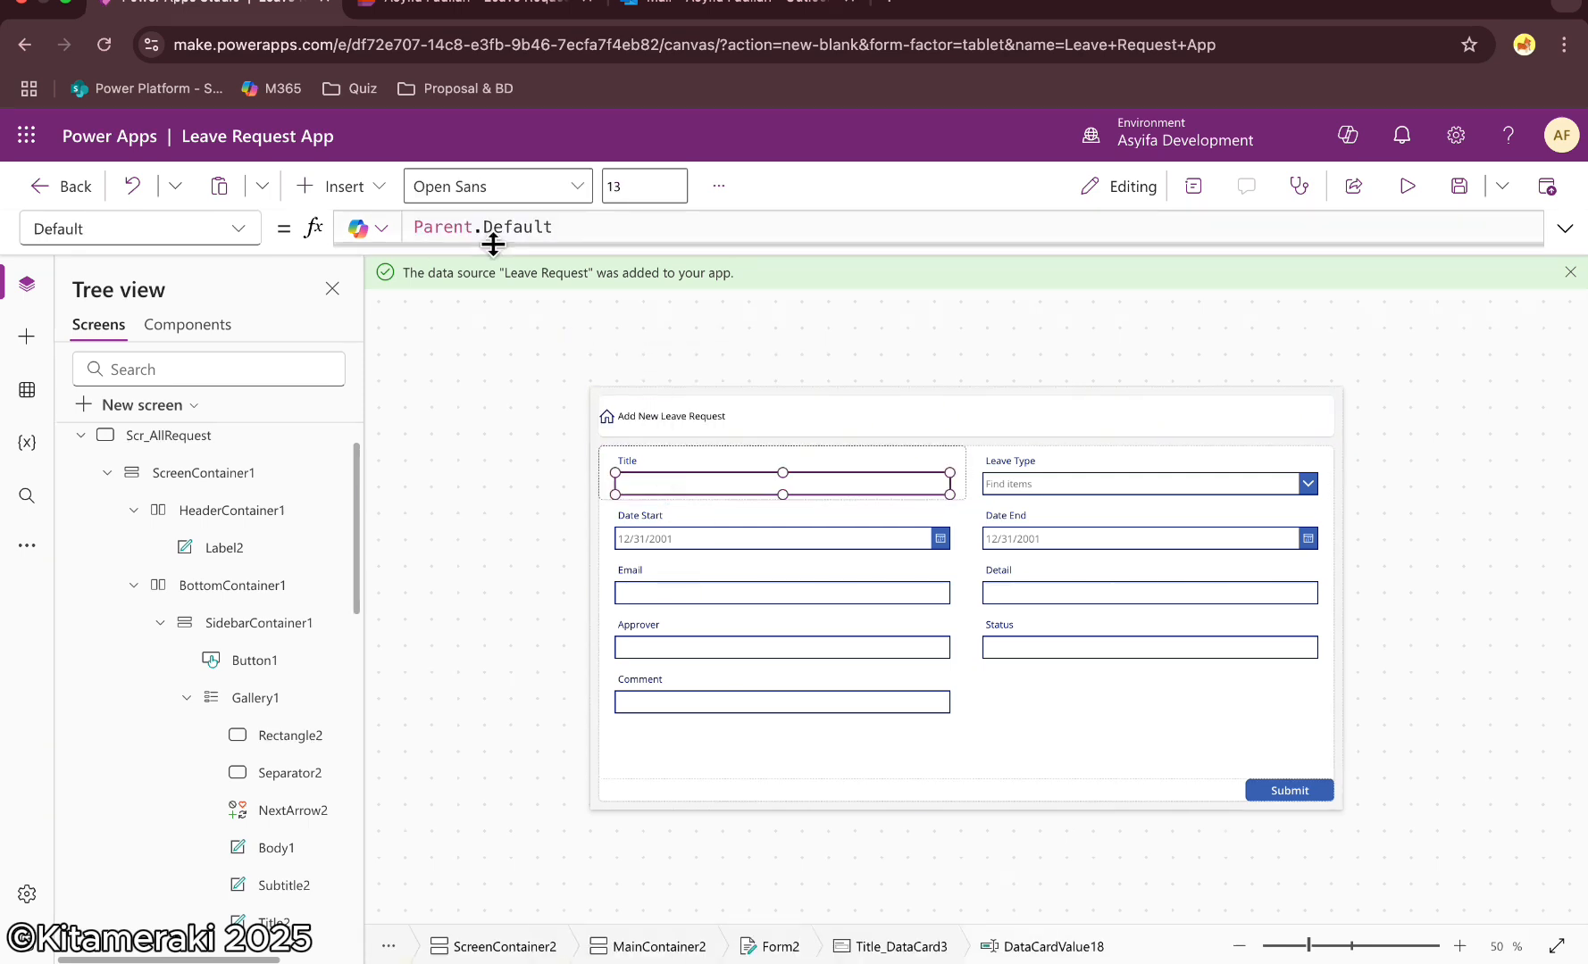
left_click(1193, 187)
left_click(1348, 420)
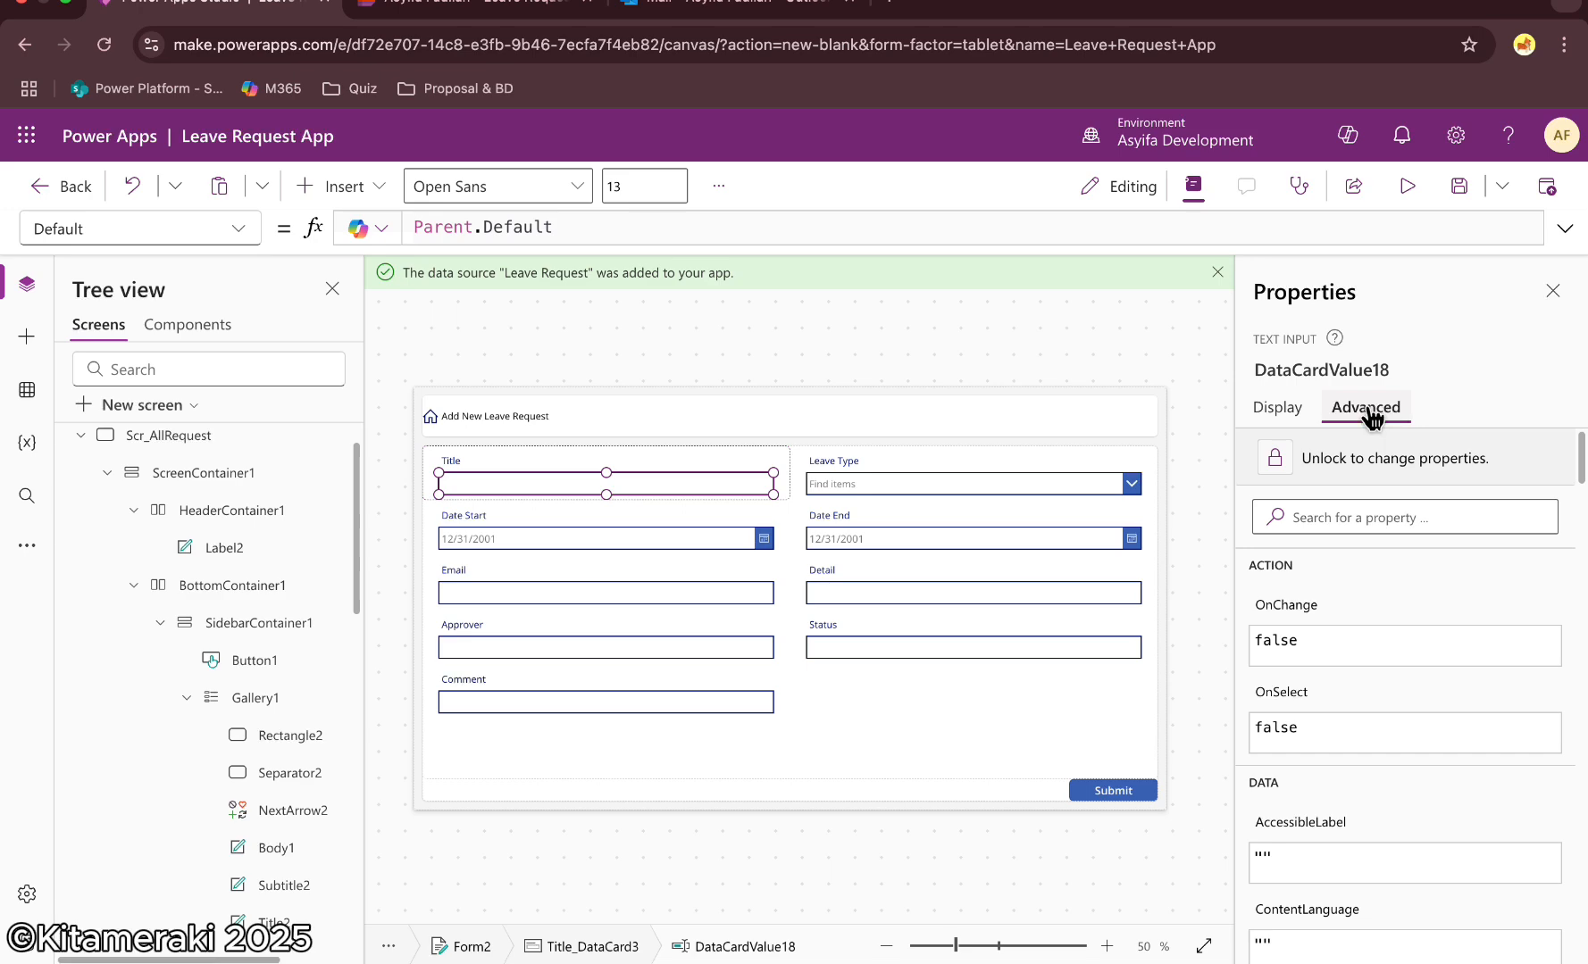
left_click(1277, 407)
left_click_drag(553, 226, 348, 229)
type("User().")
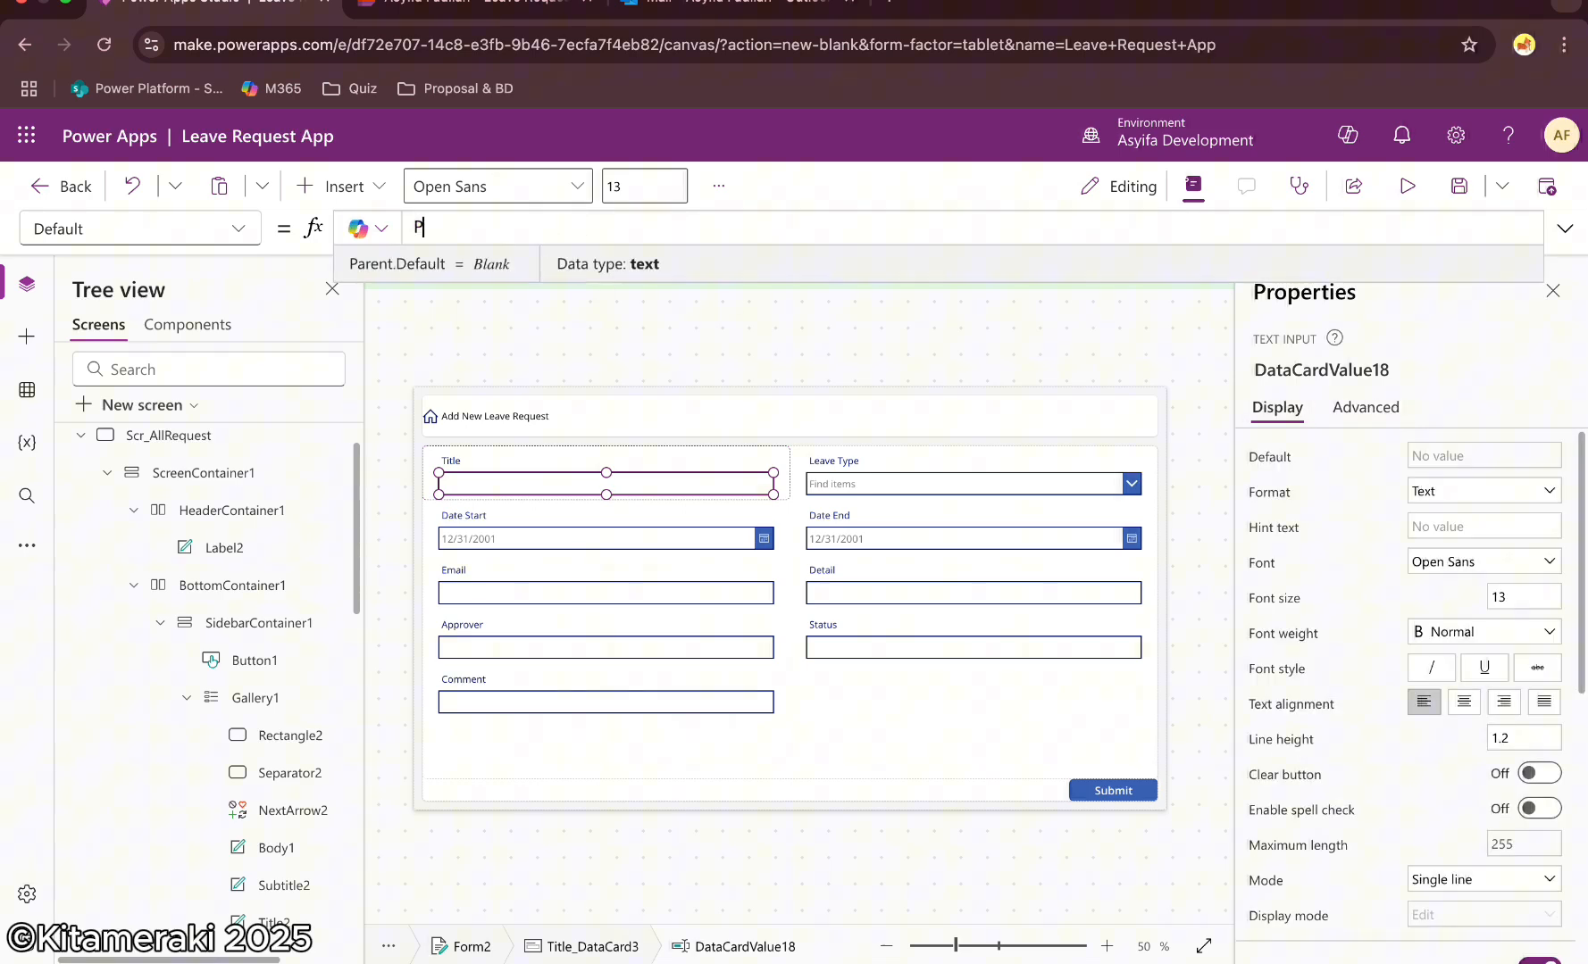
key("Down")
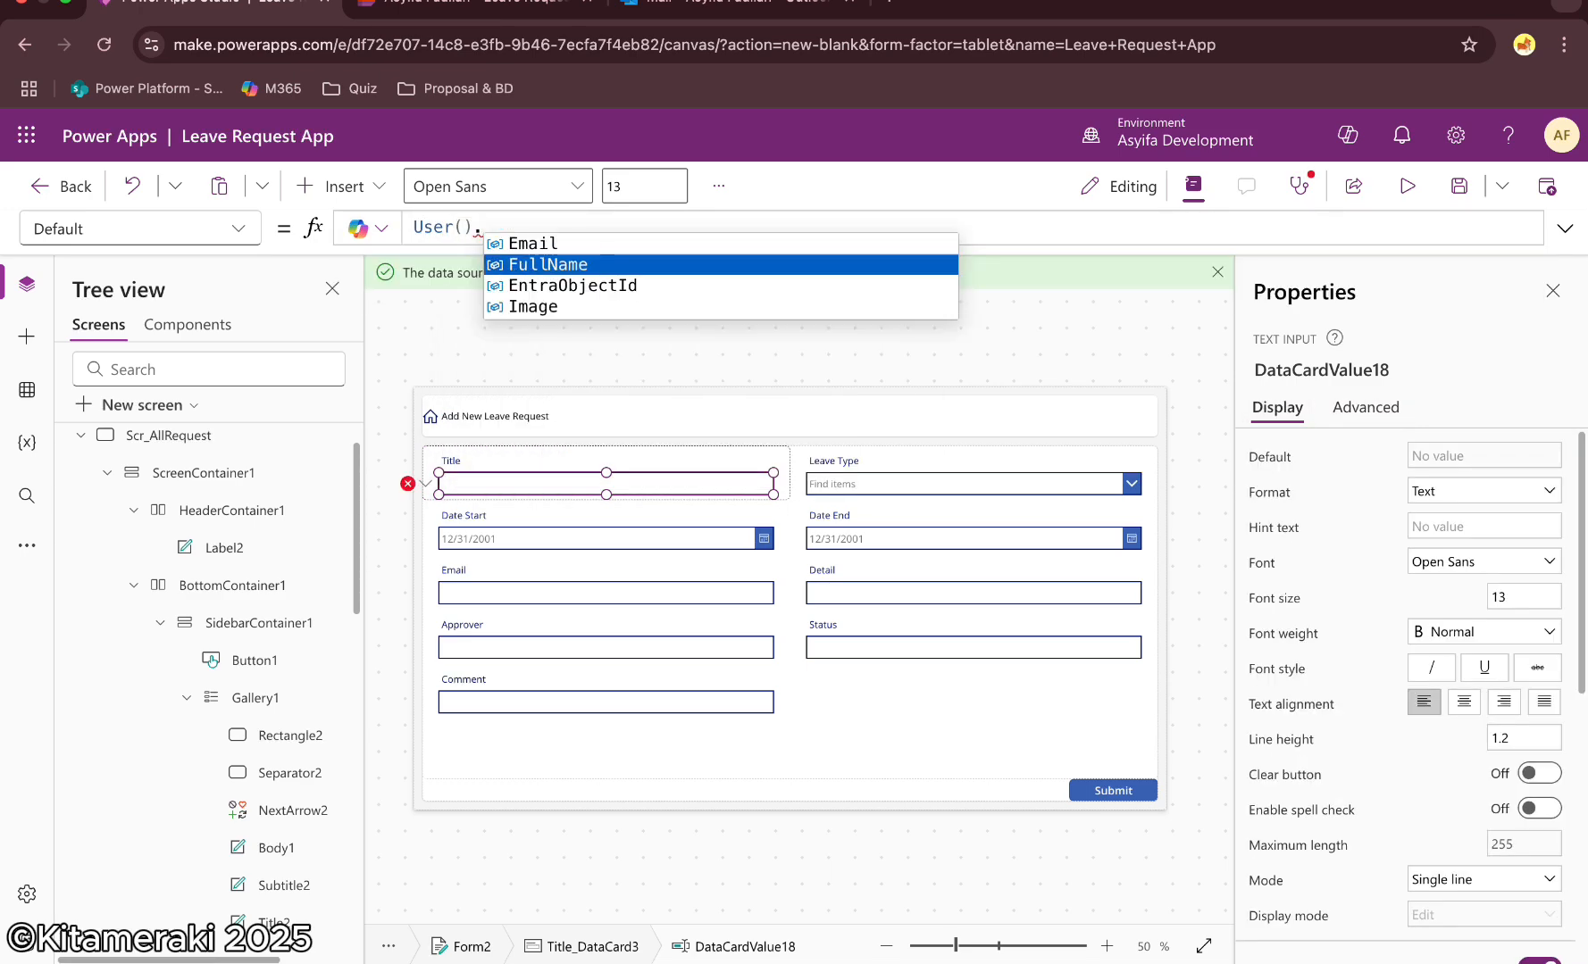
key("Tab")
Change the Title field's label text to "Name"
left_click(454, 459)
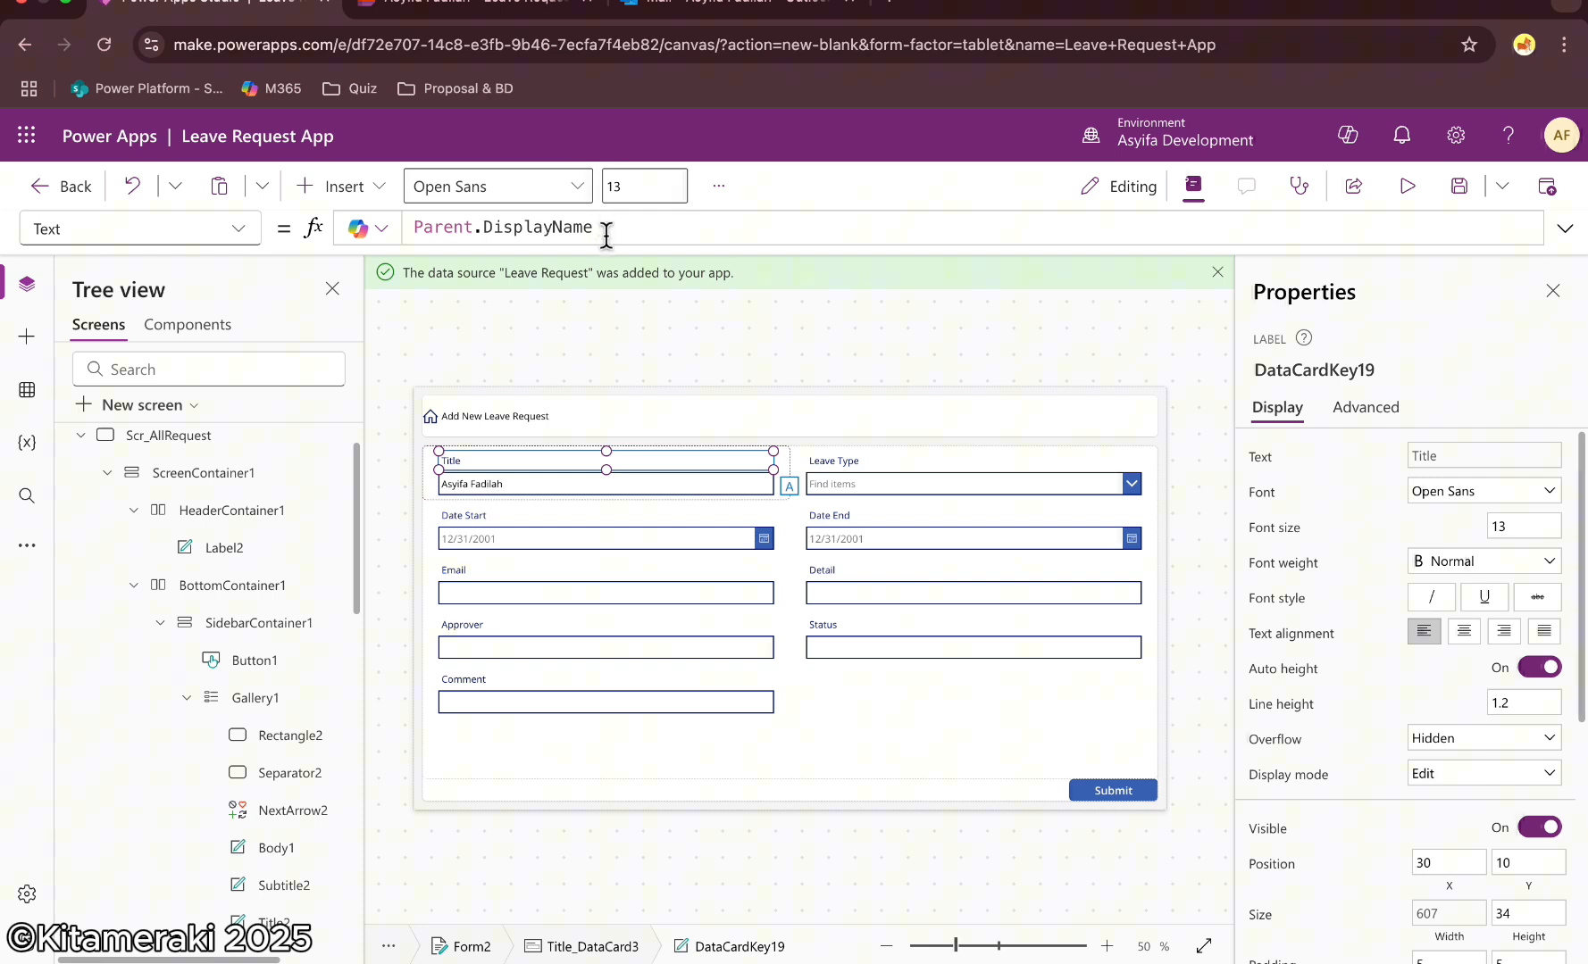
left_click(608, 229)
key("BackSpace")
key("BackSpace")
key("BackSpace")
key("BackSpace")
key("BackSpace")
key("BackSpace")
key("BackSpace")
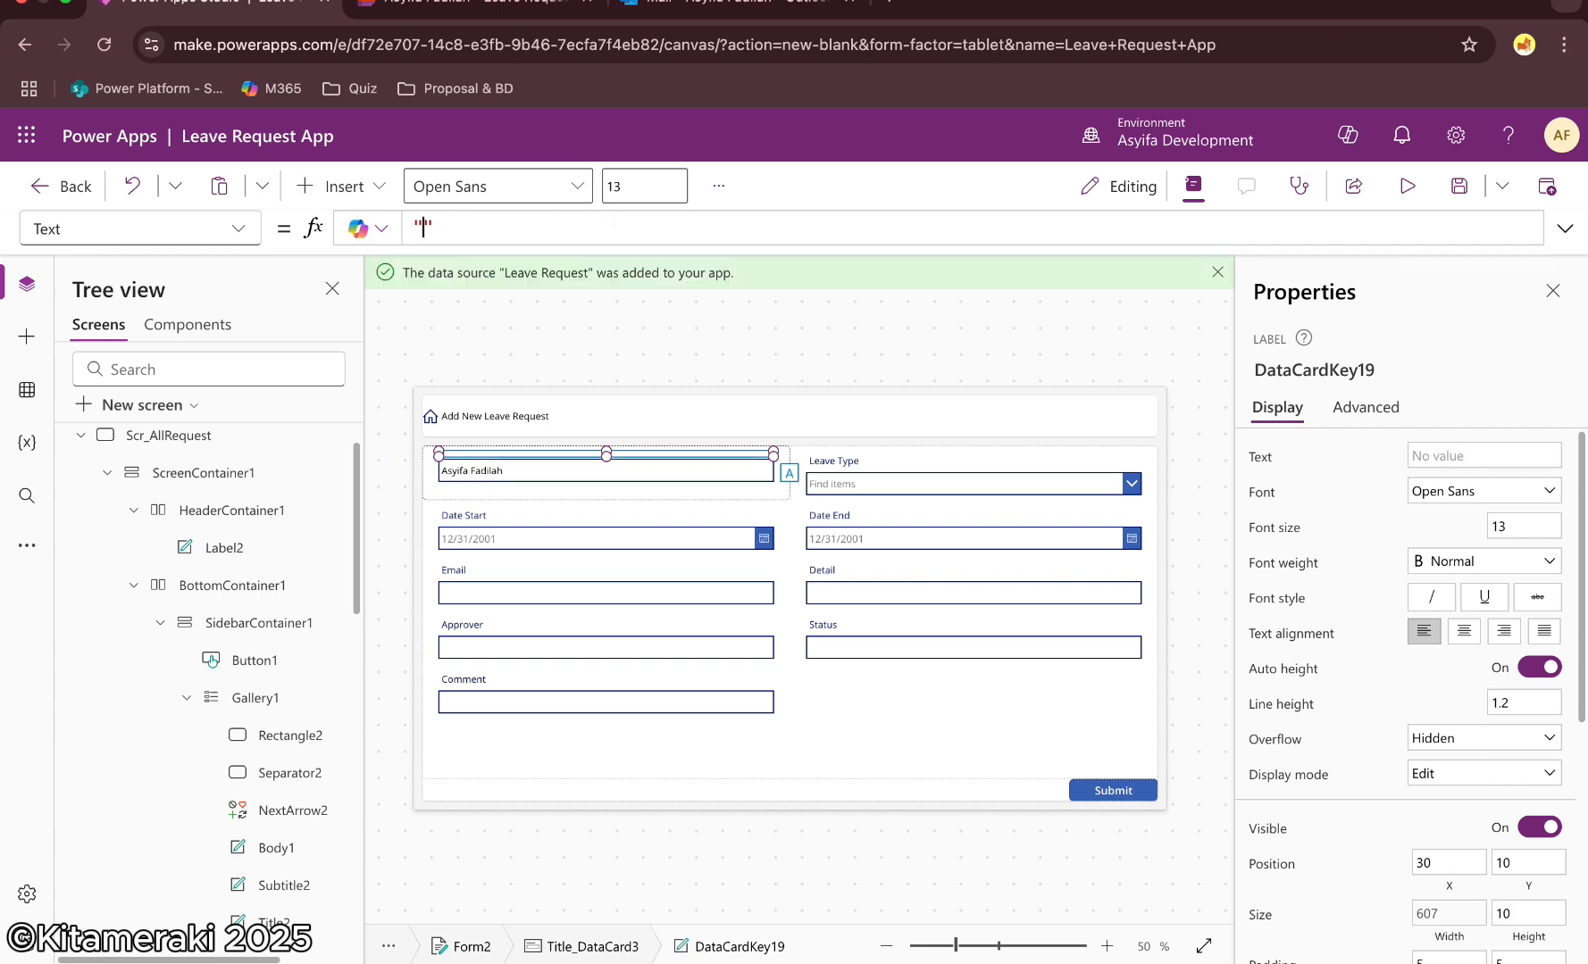
left_click(839, 354)
Set the Email text input's Default to User().Email
left_click(536, 586)
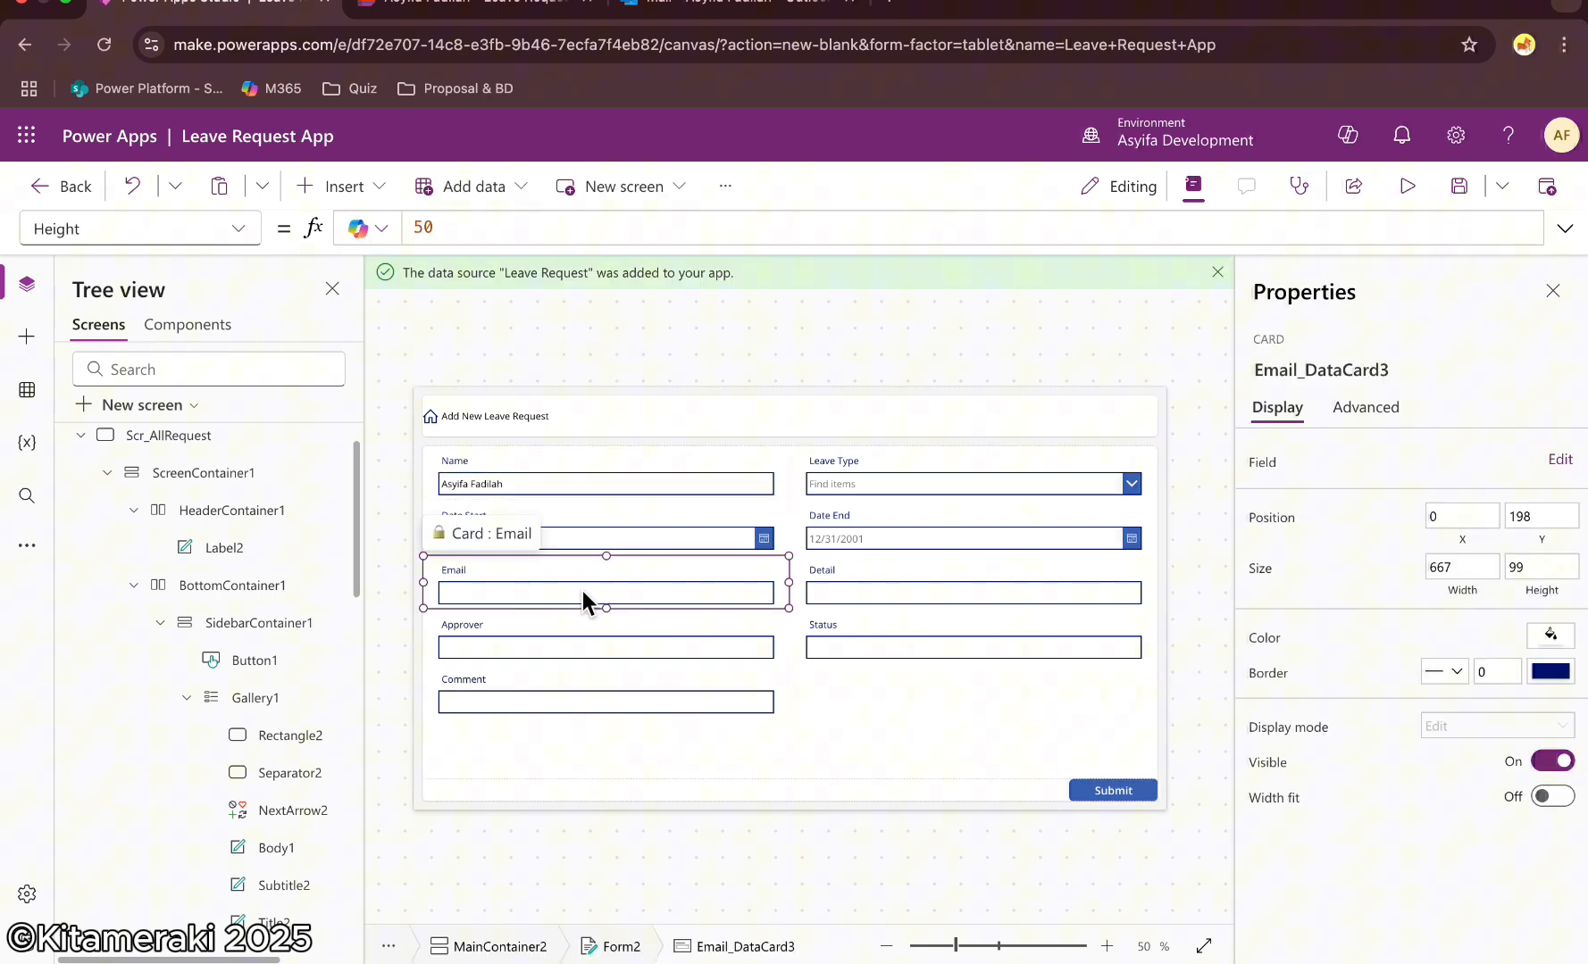
left_click(582, 591)
left_click_drag(569, 222, 346, 223)
left_click(1348, 414)
left_click(1323, 460)
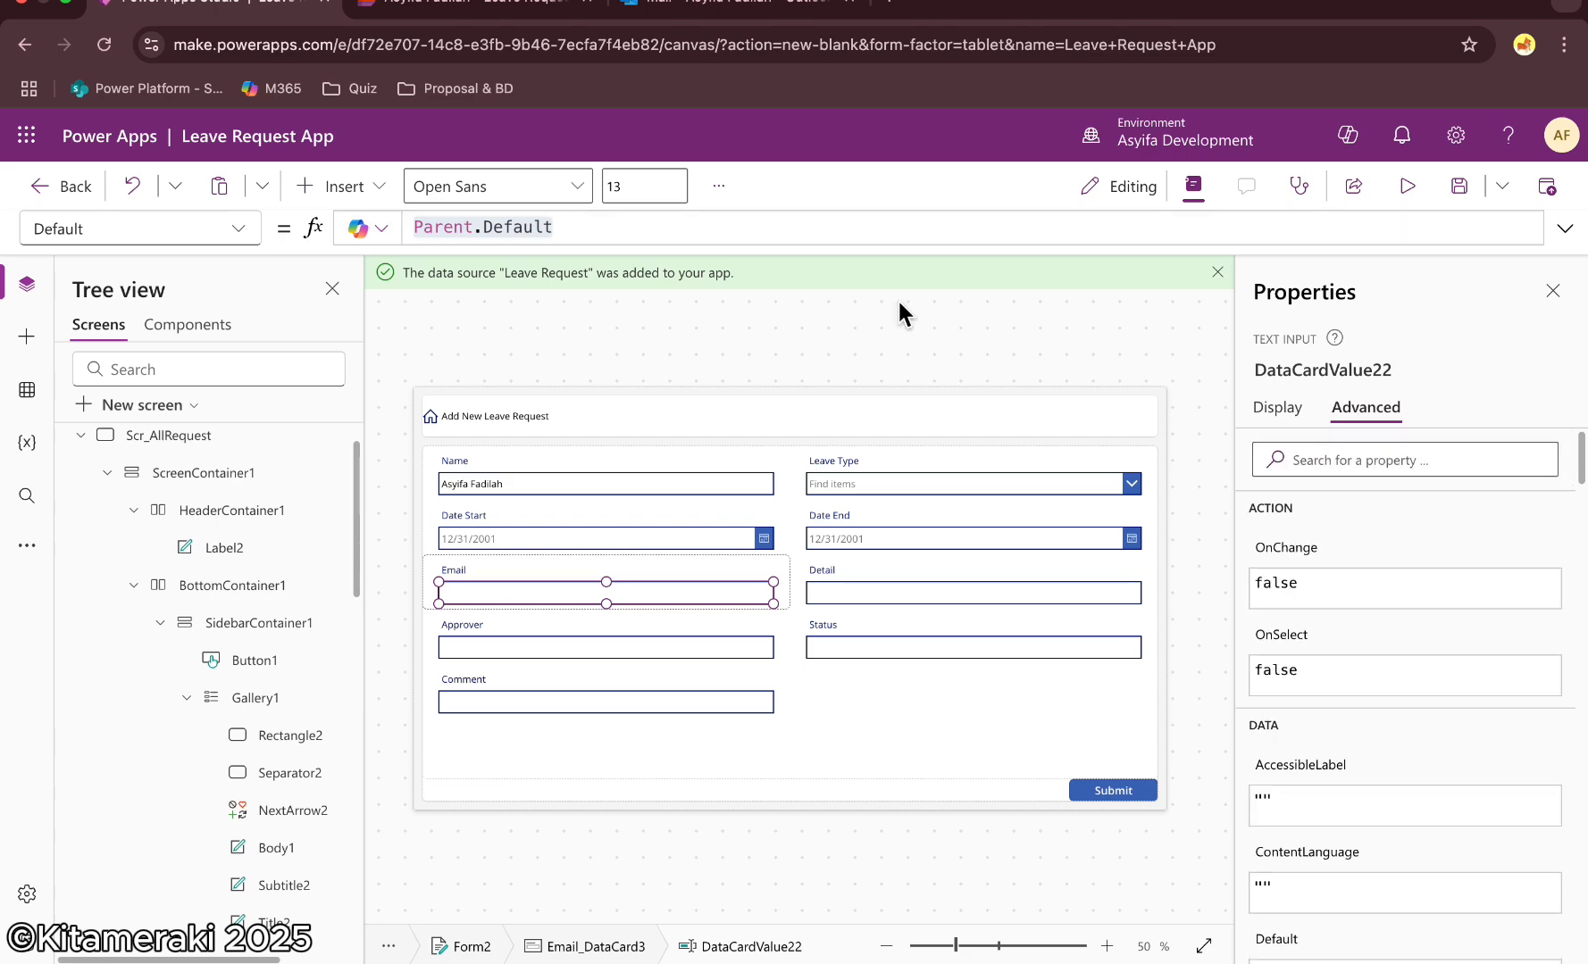
left_click(562, 224)
left_click_drag(562, 223, 313, 225)
key("BackSpace")
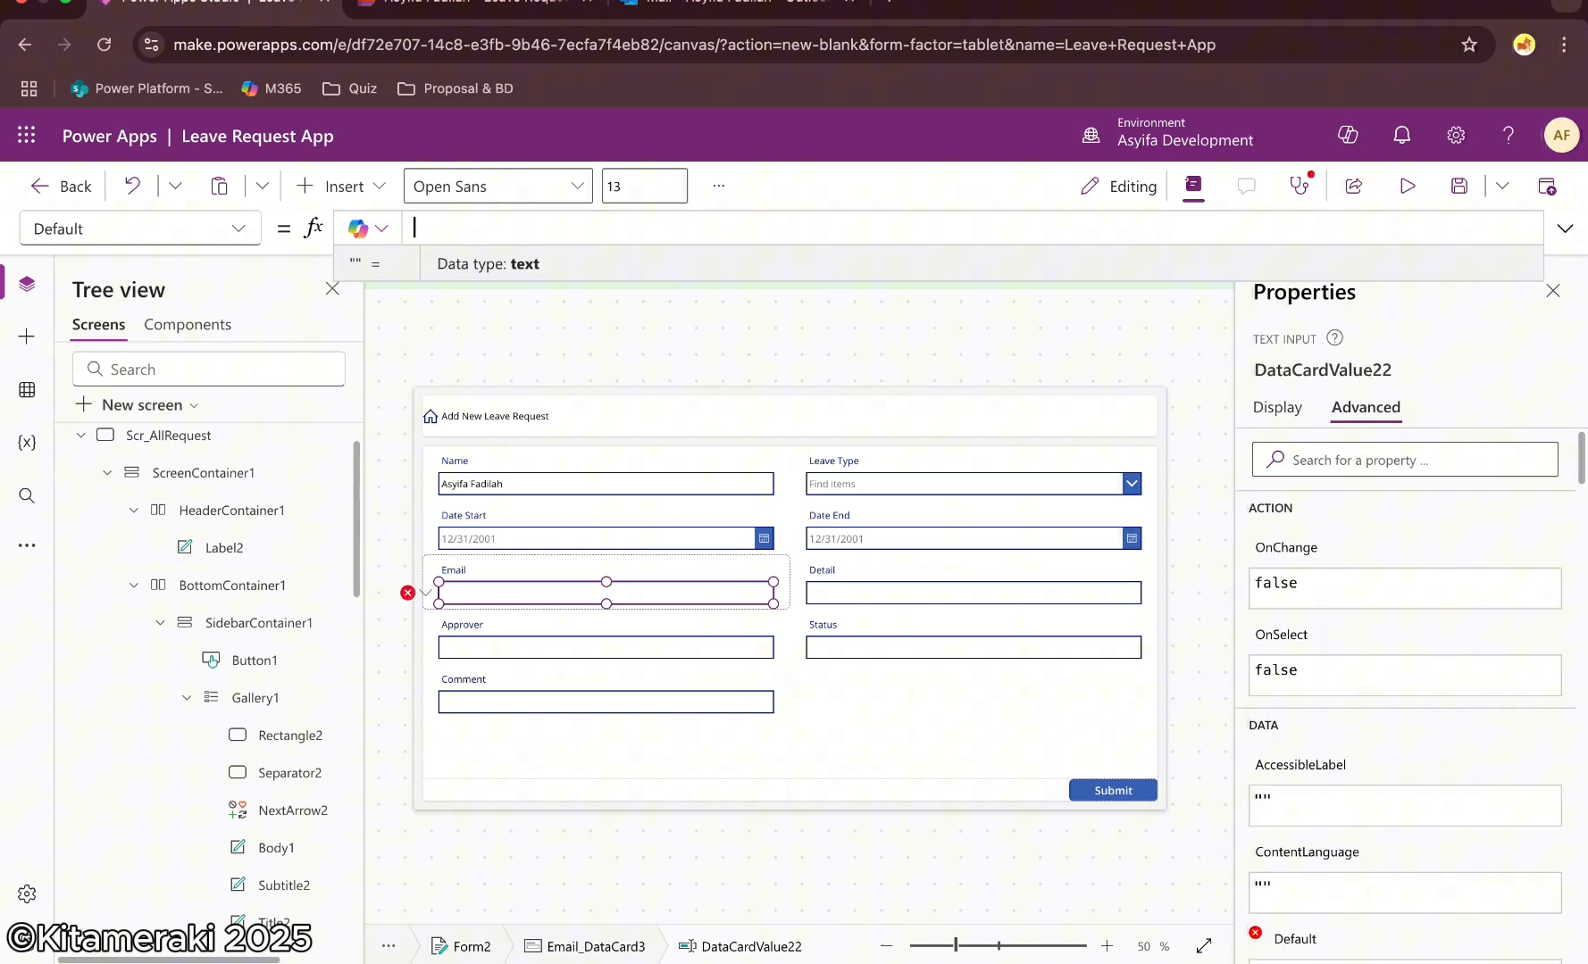
type("User().Email")
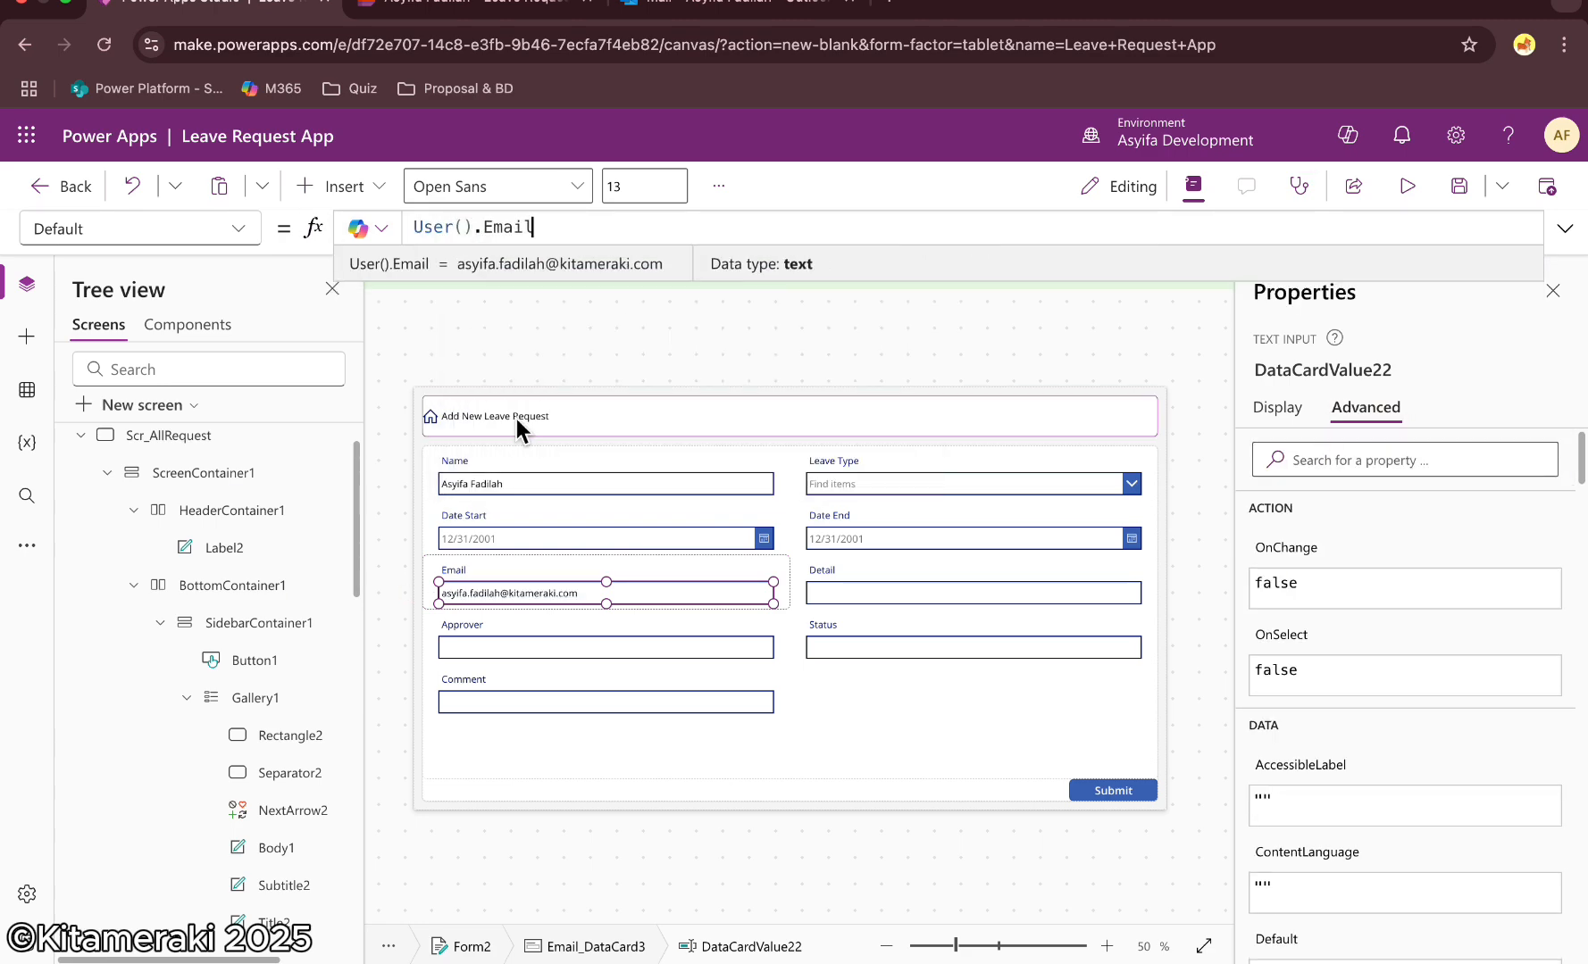
left_click(681, 335)
left_click(536, 585)
left_click(238, 230)
scroll(198, 589, "down", 1)
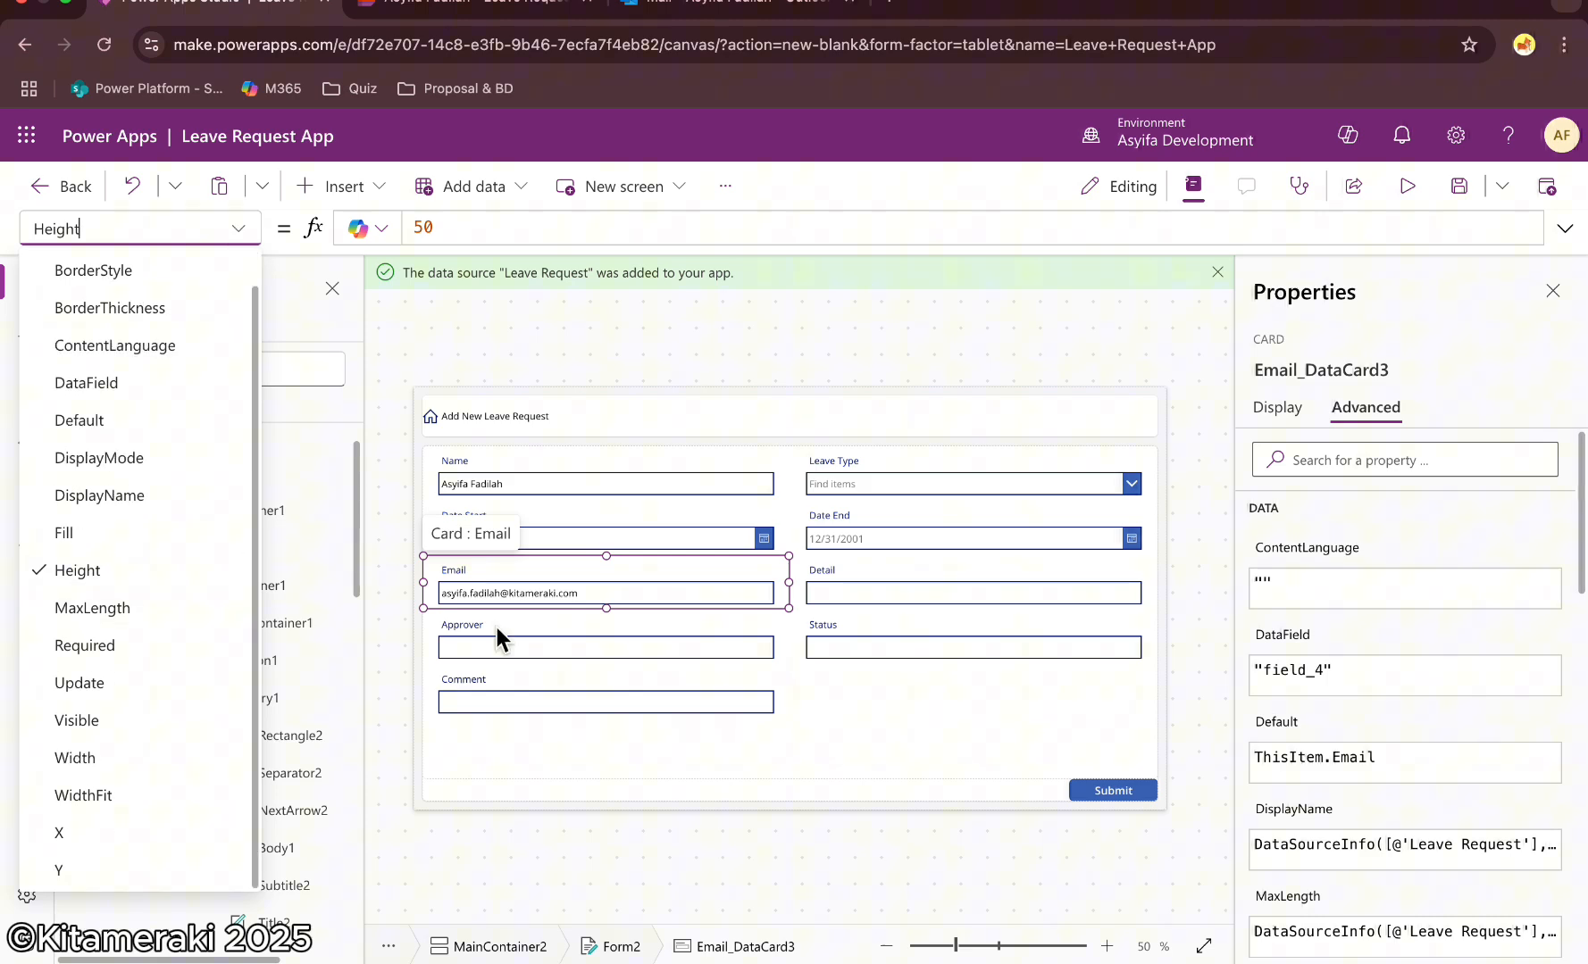
left_click(807, 327)
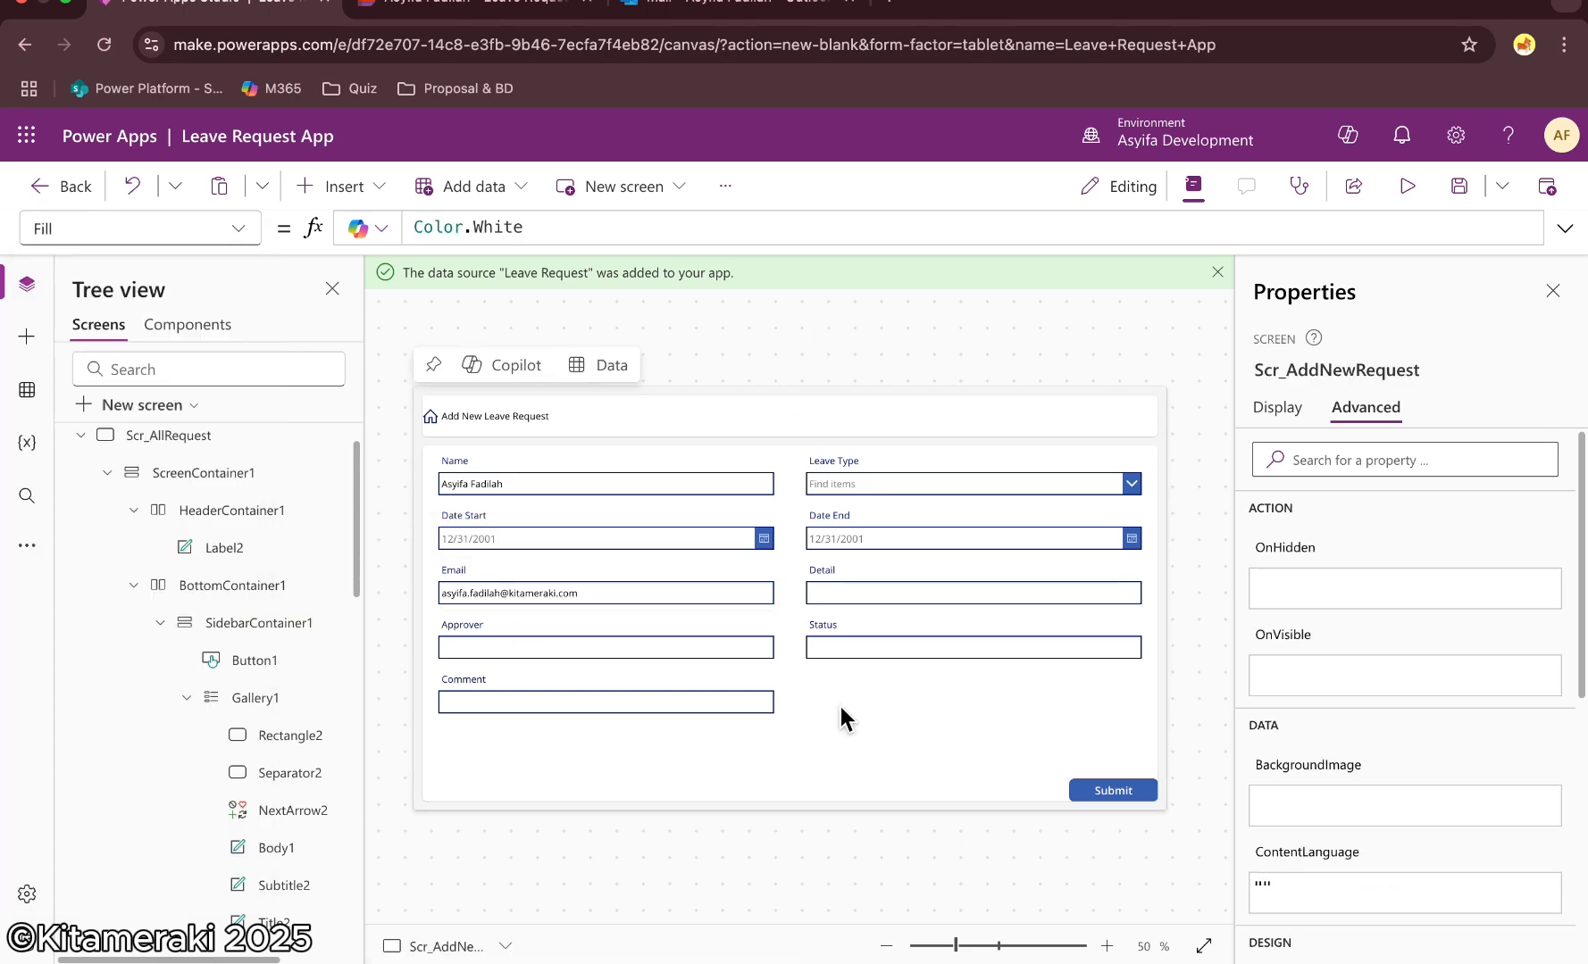
Delete the Approver card from the form
left_click(601, 623)
key("Delete")
Unlock the Status card and set its text input's Default to "Waiting for Approvel"
double_click(615, 650)
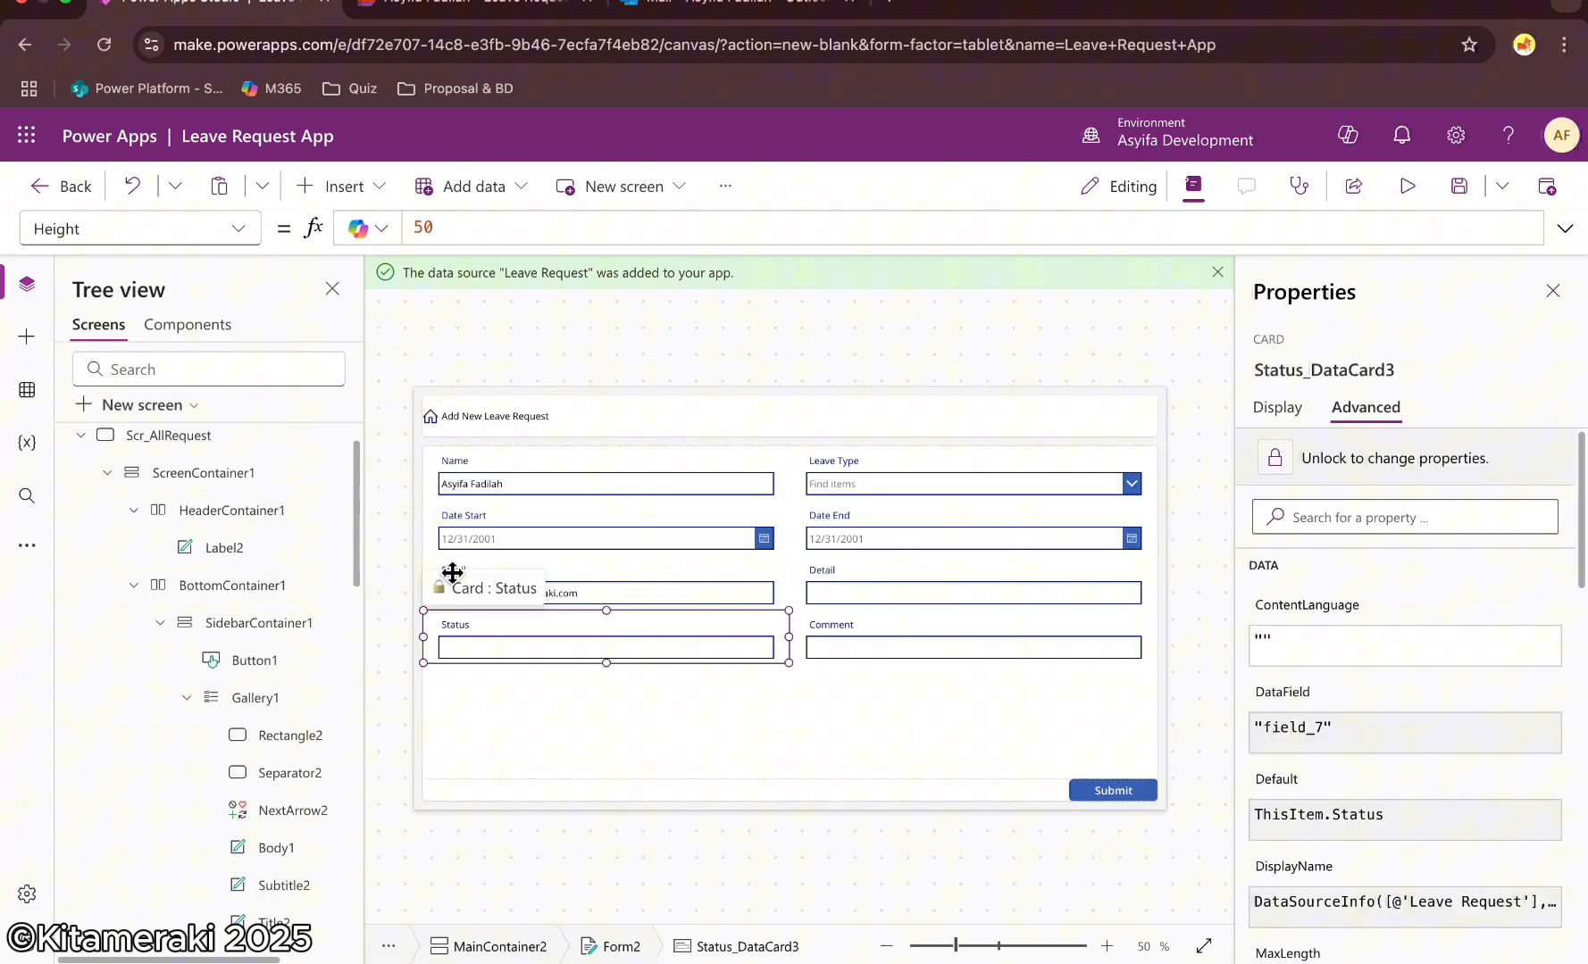
left_click(1309, 458)
triple_click(572, 228)
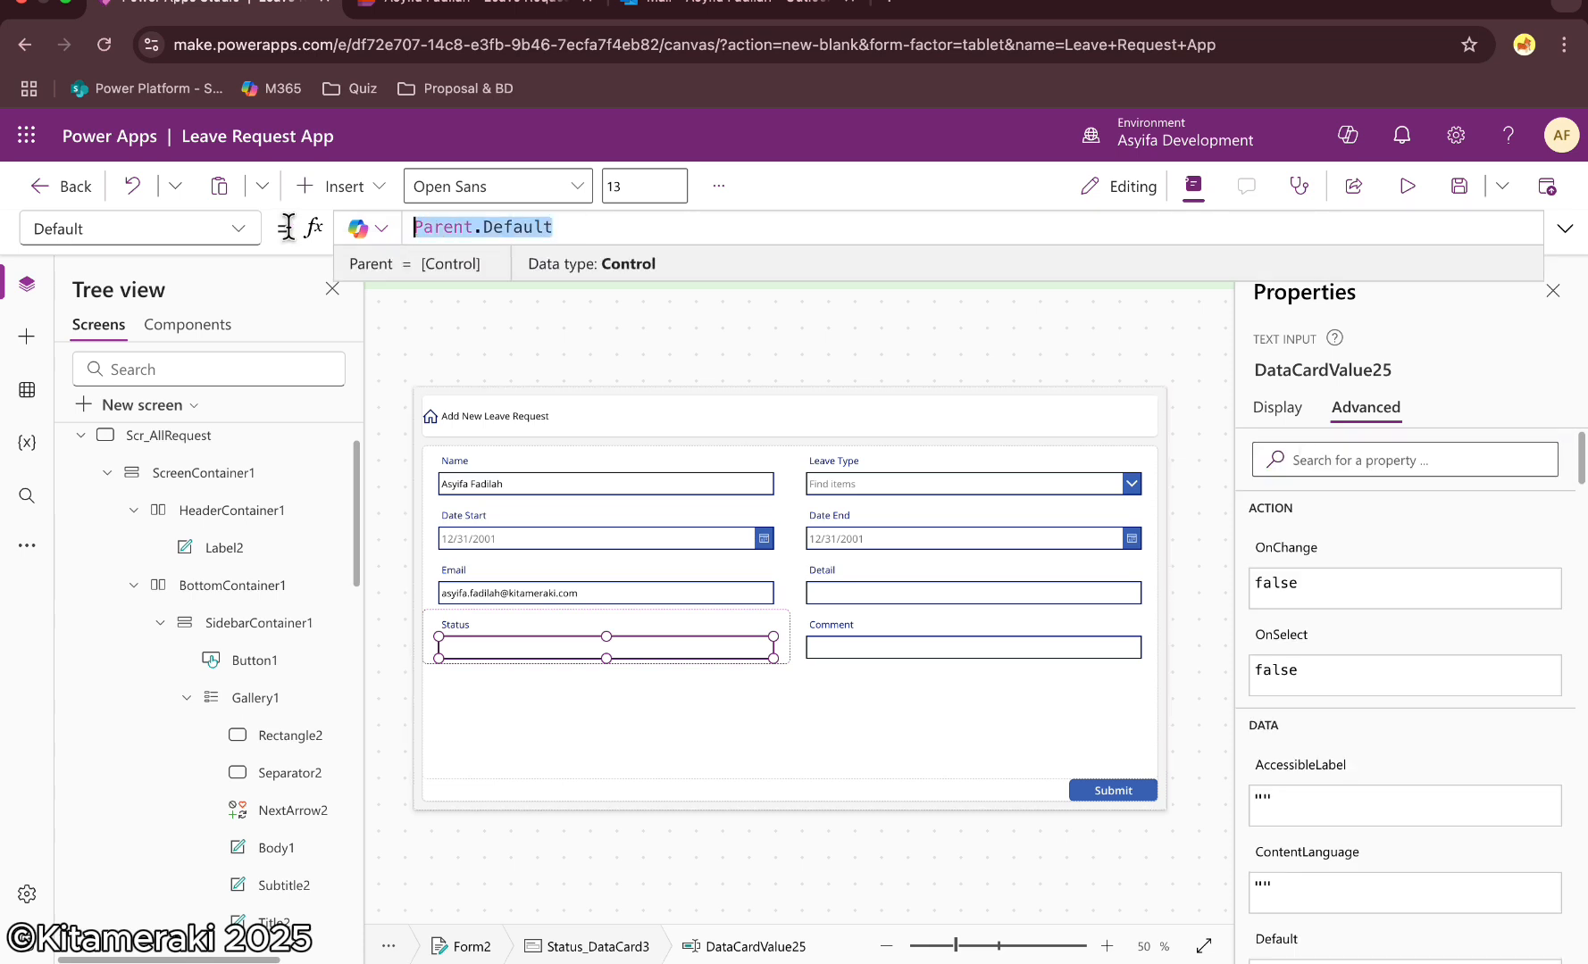
type("\"\"")
key("Left")
type("W")
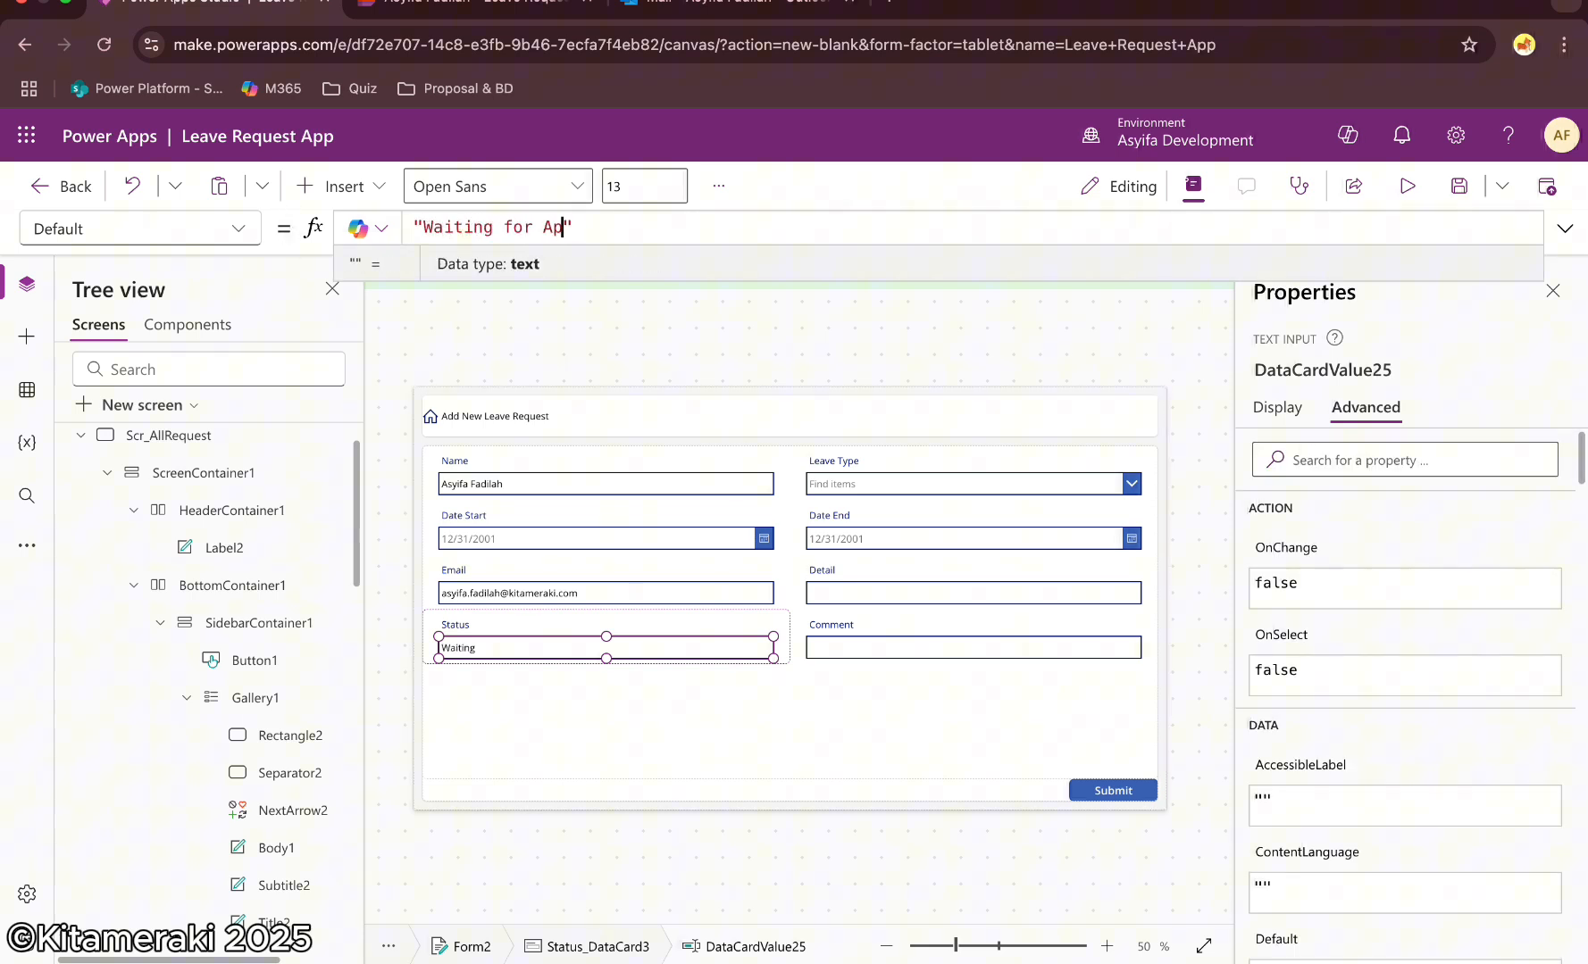
Hide the Status text input by setting its Visible property to false
left_click(238, 228)
scroll(159, 554, "down", 10)
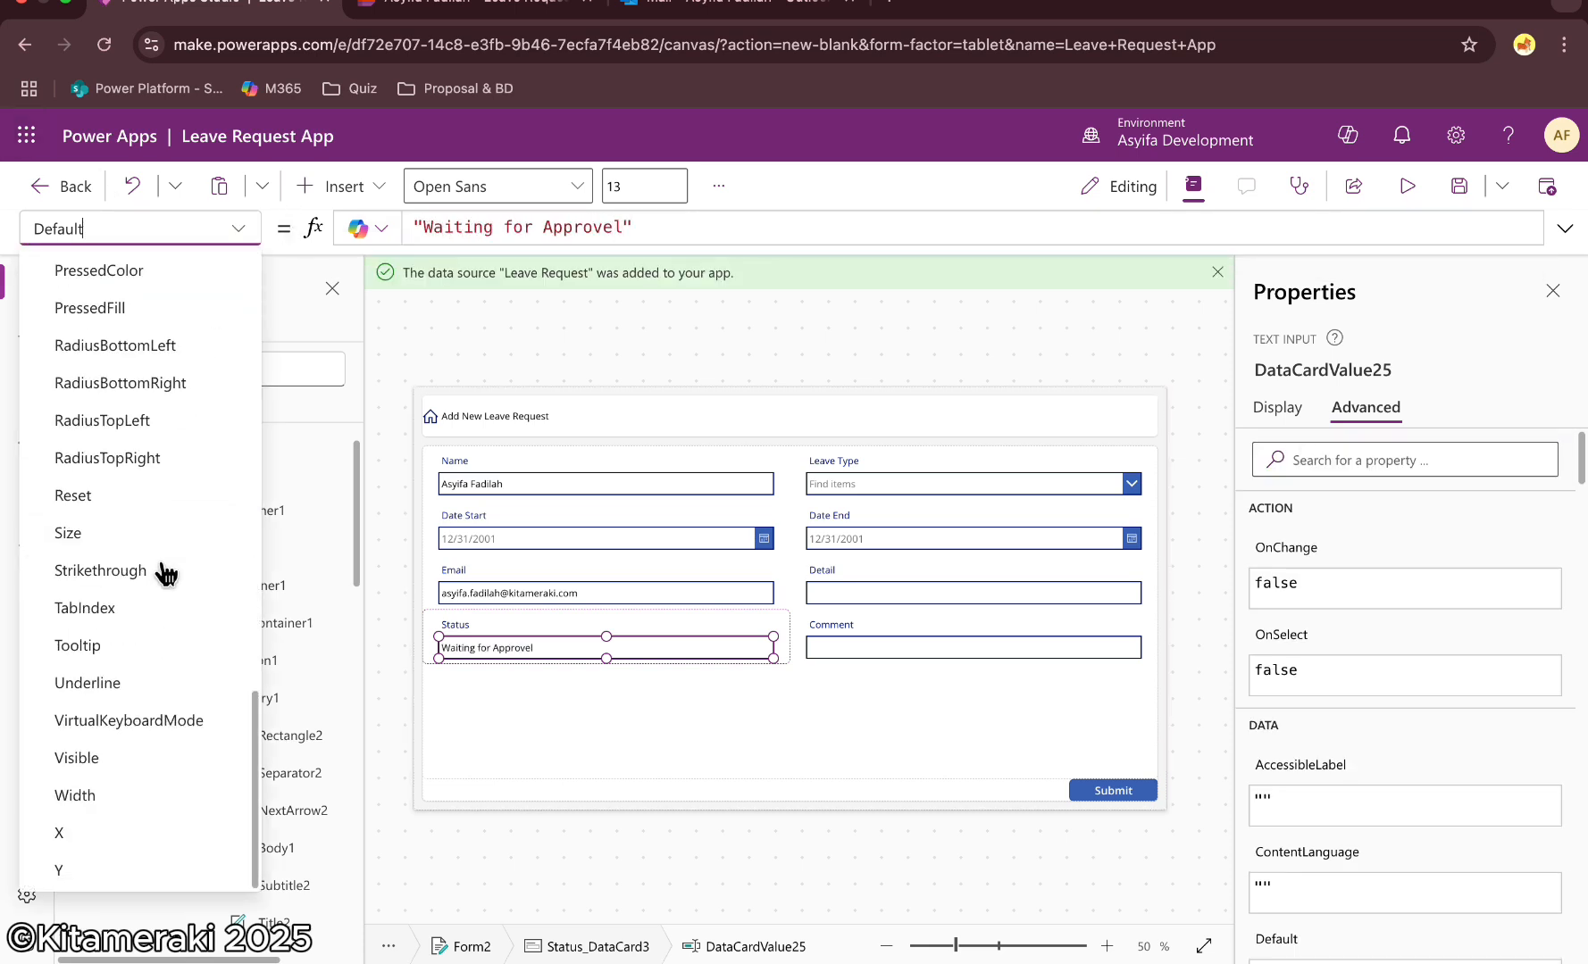
left_click(62, 816)
left_click(459, 227)
key("BackSpace")
key("BackSpace")
key("BackSpace")
key("BackSpace")
type("false")
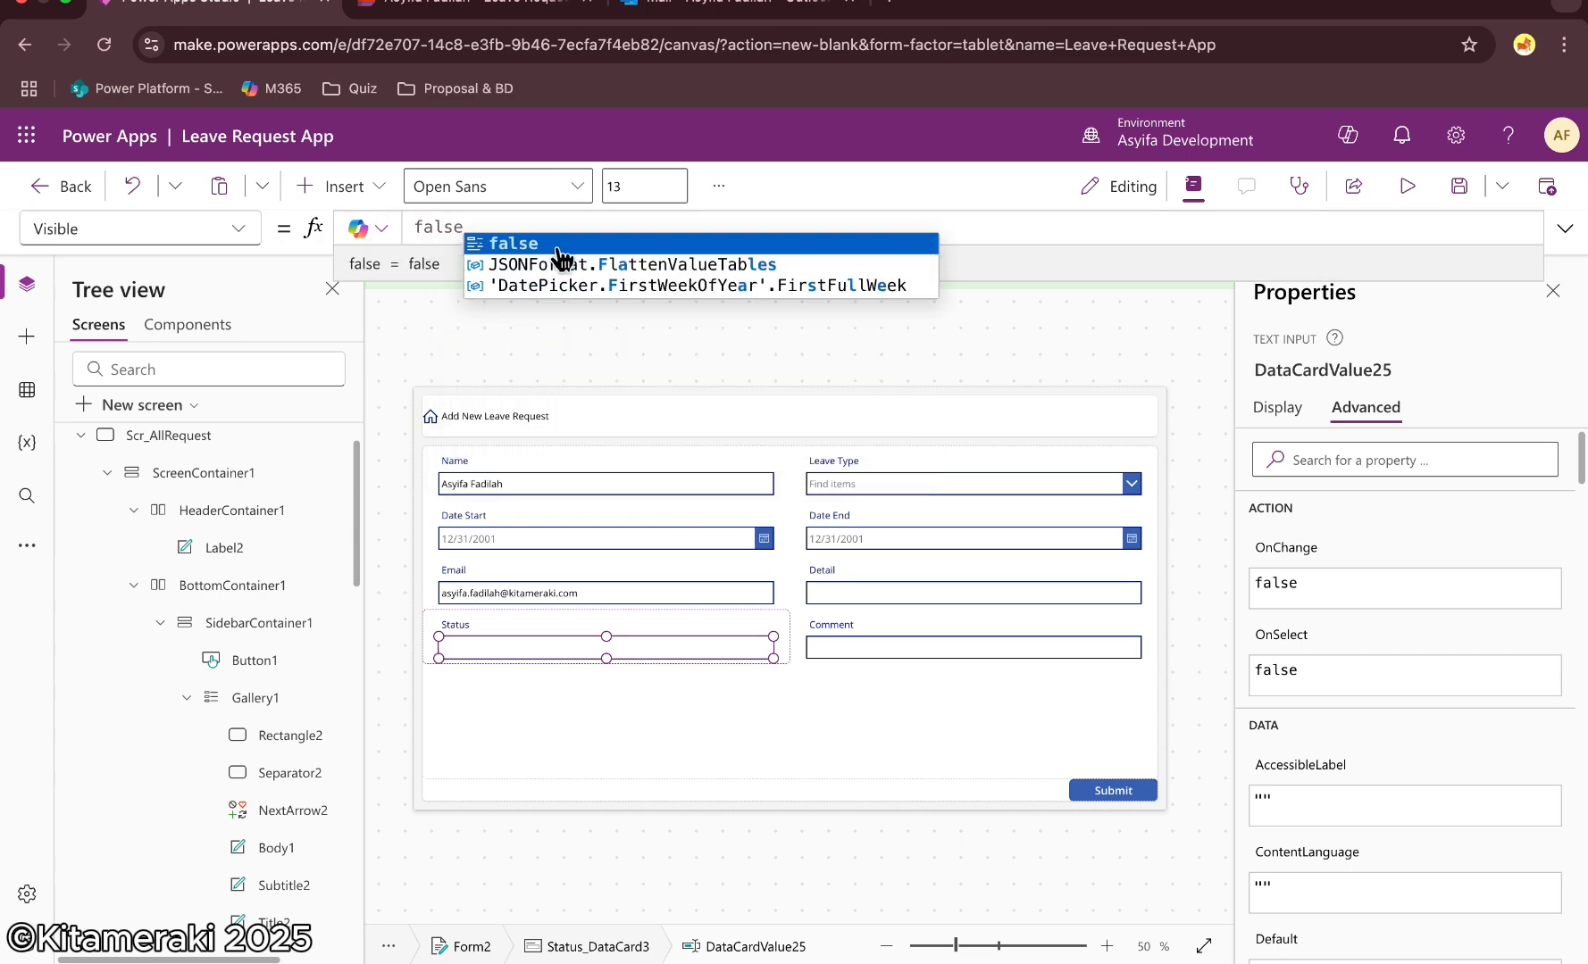
left_click(642, 326)
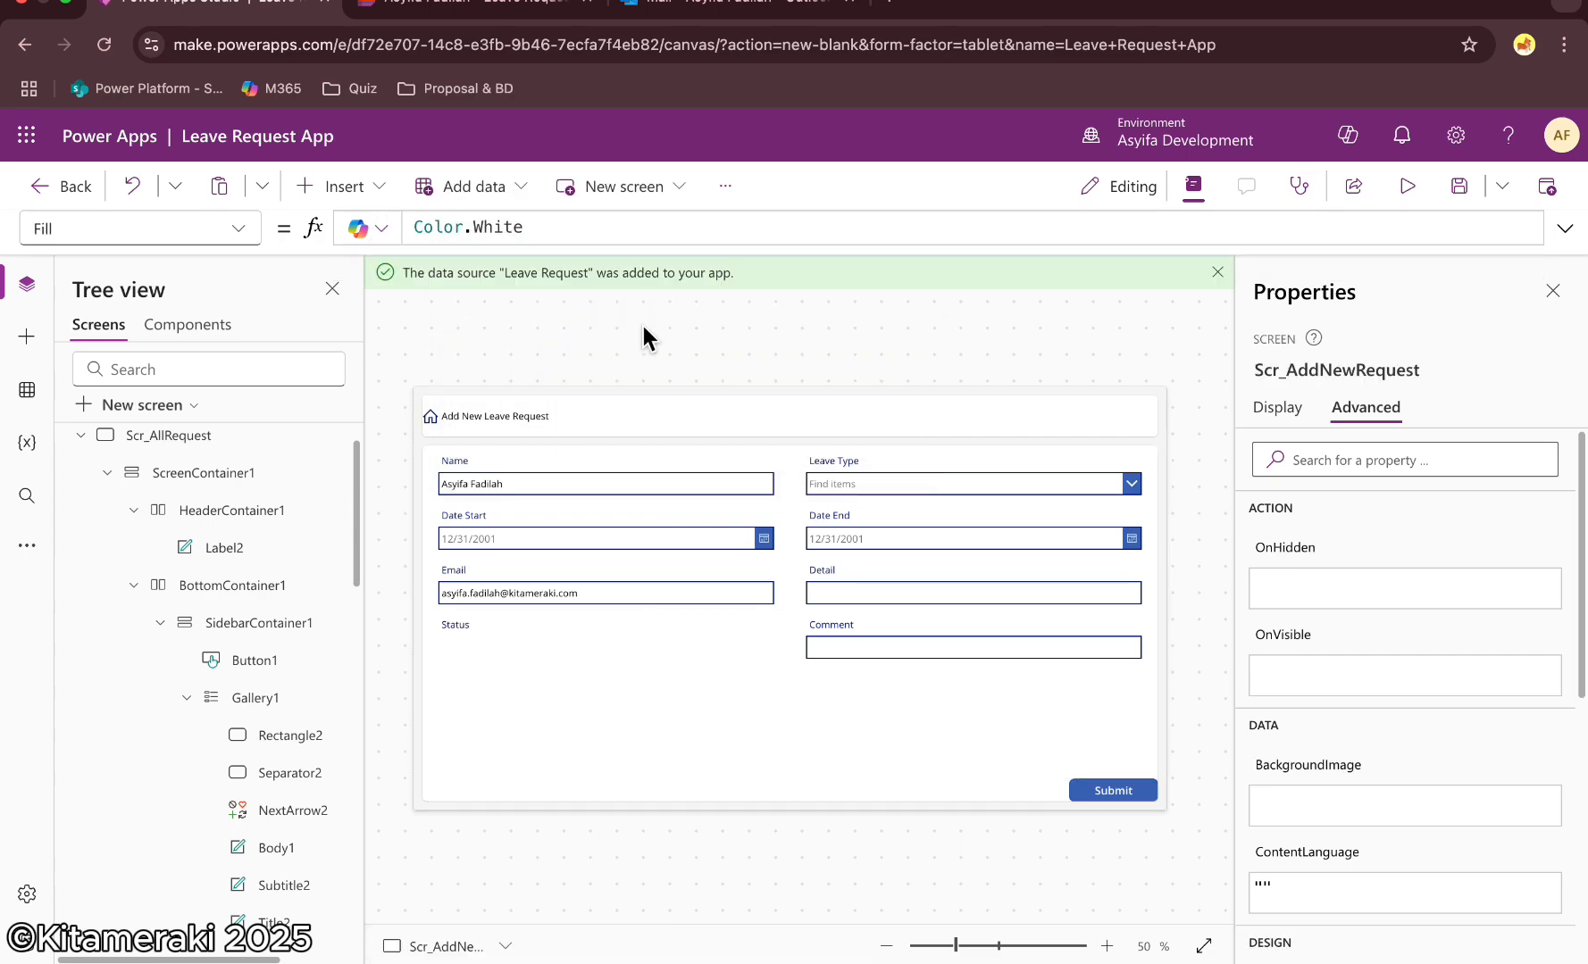
Hide the whole Status card by setting its Visible property to false
left_click(521, 643)
left_click(238, 229)
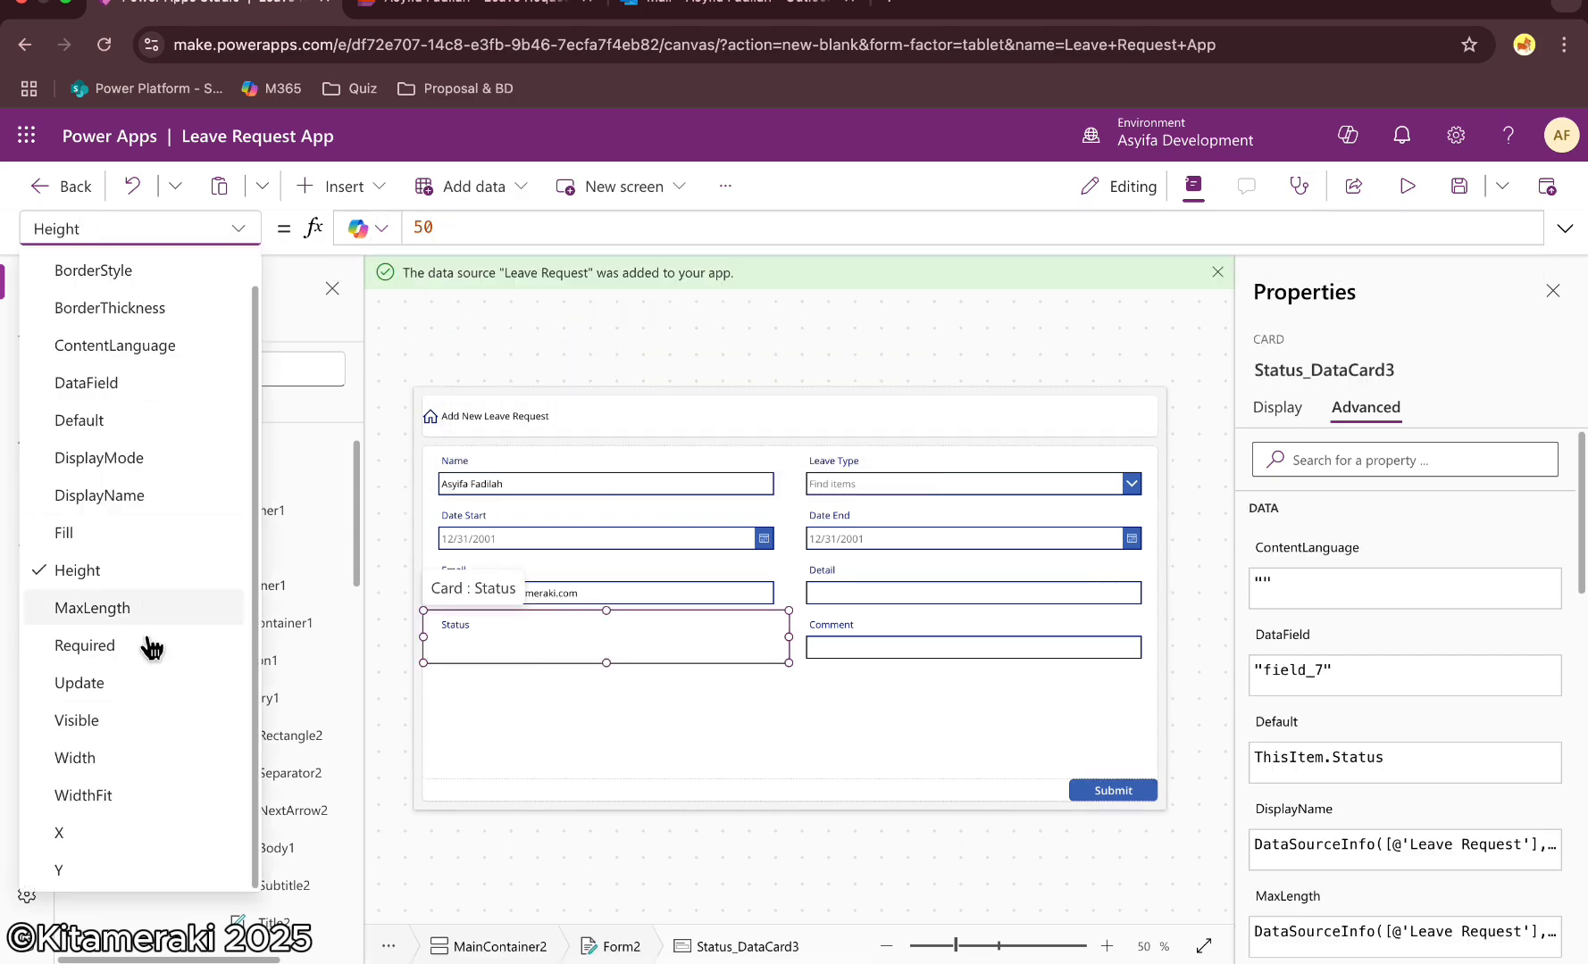
left_click(89, 719)
left_click_drag(464, 227, 392, 217)
type("false")
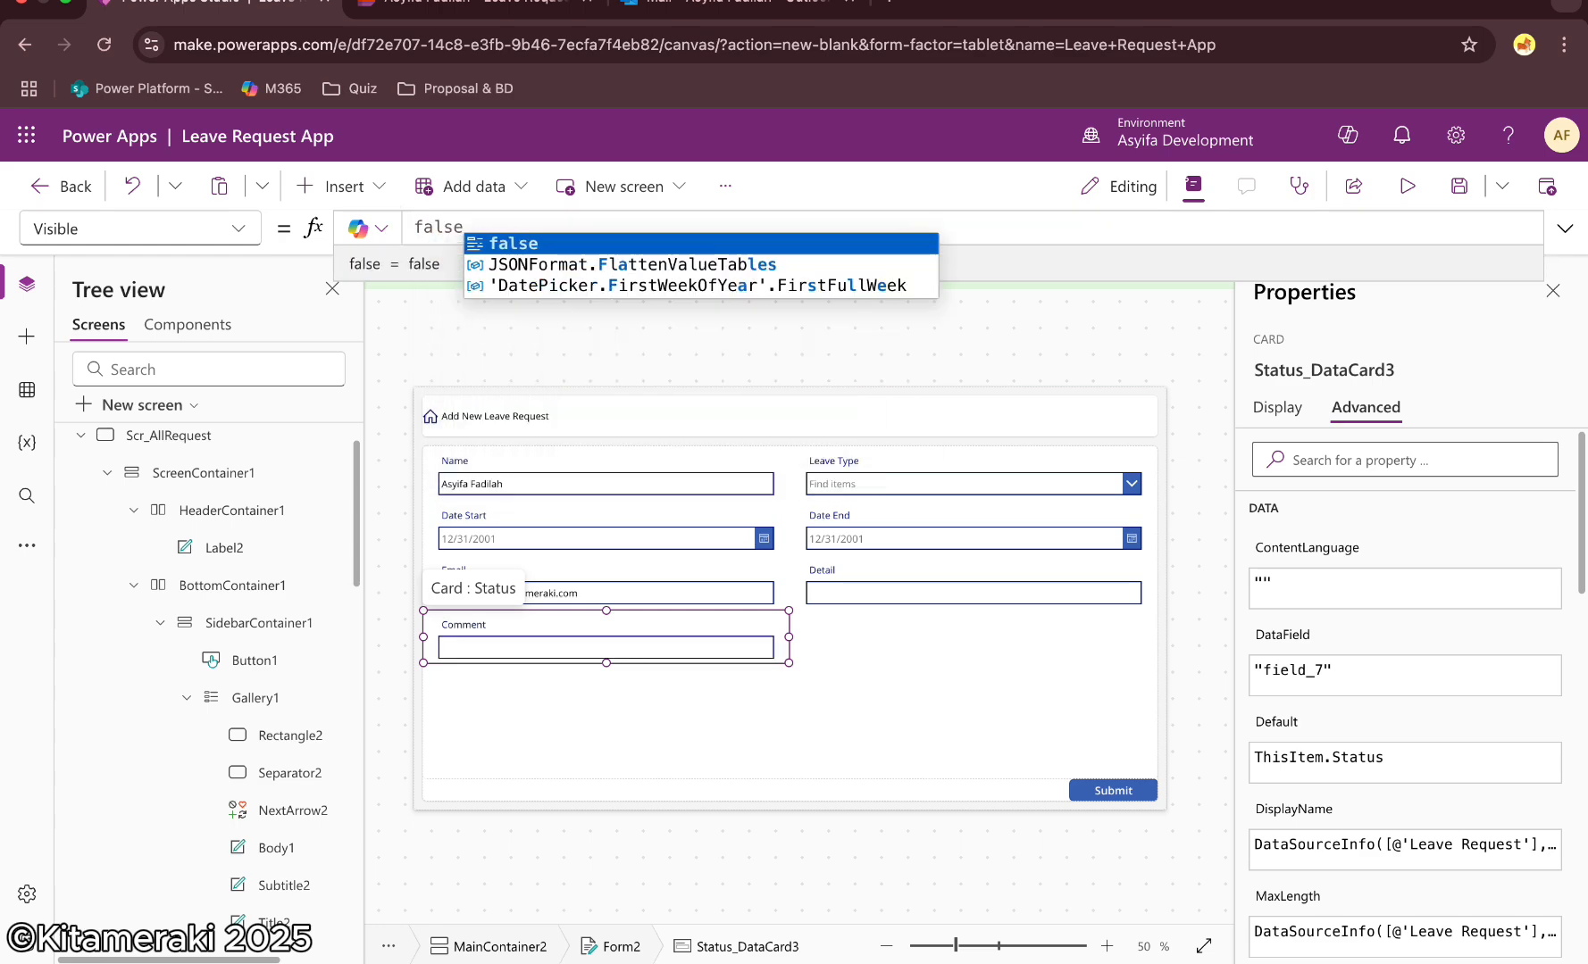
left_click(693, 314)
Delete the Comment card from the form
left_click(511, 625)
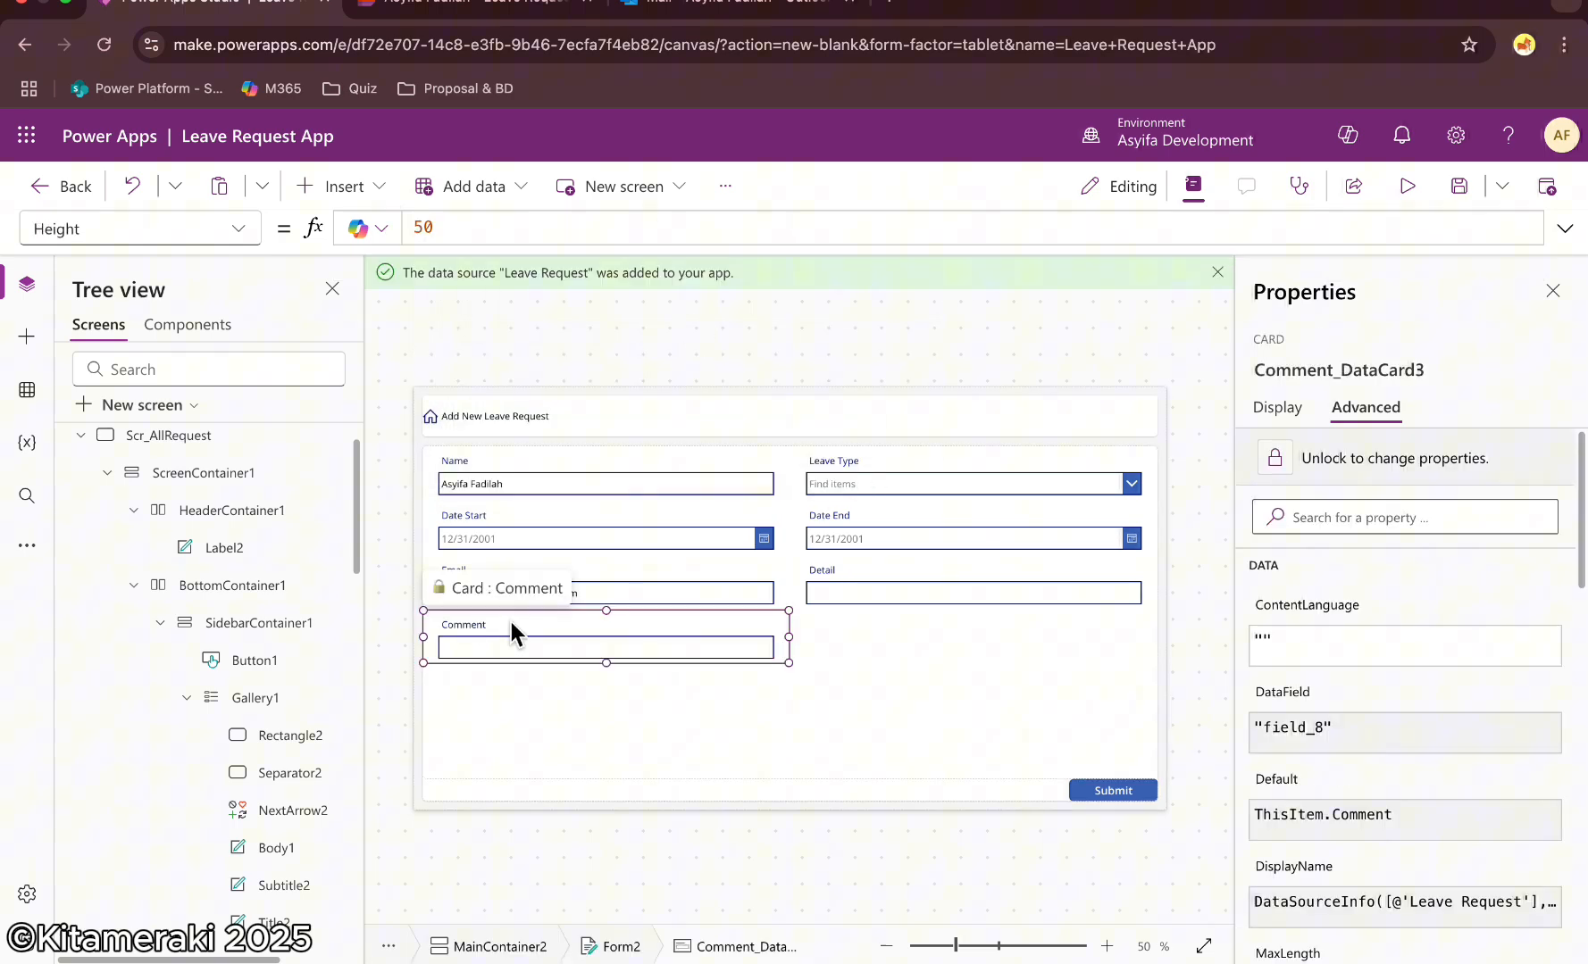
key("Delete")
left_click(880, 324)
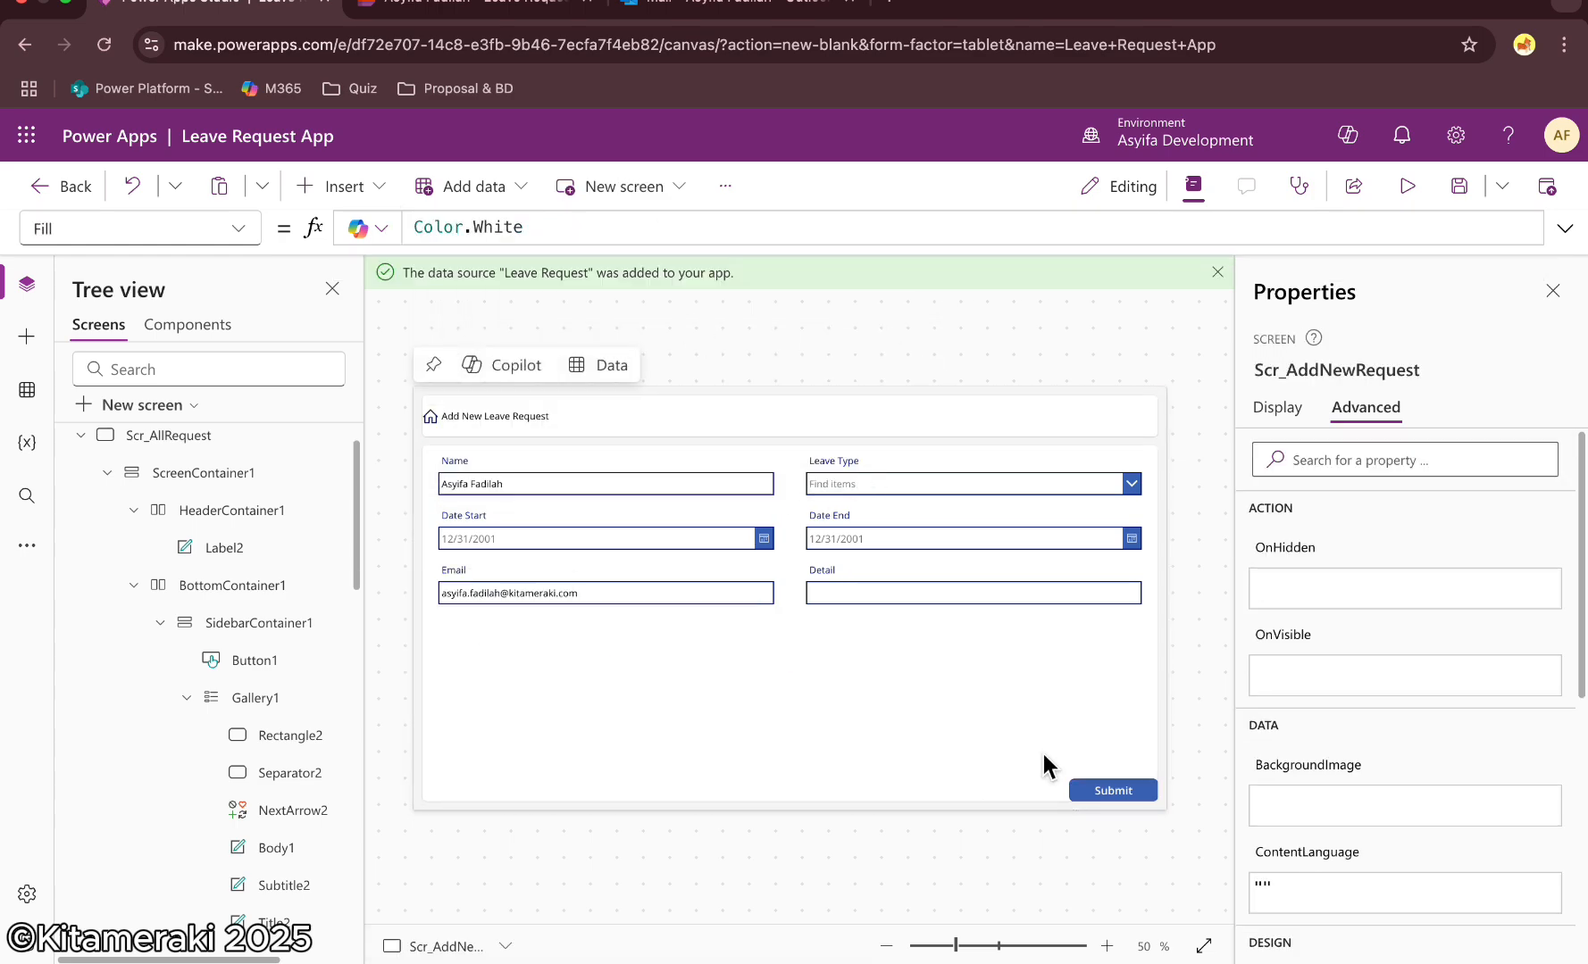
Set the Submit button's OnSelect to SubmitForm(Form2); and save the app
left_click(1120, 789)
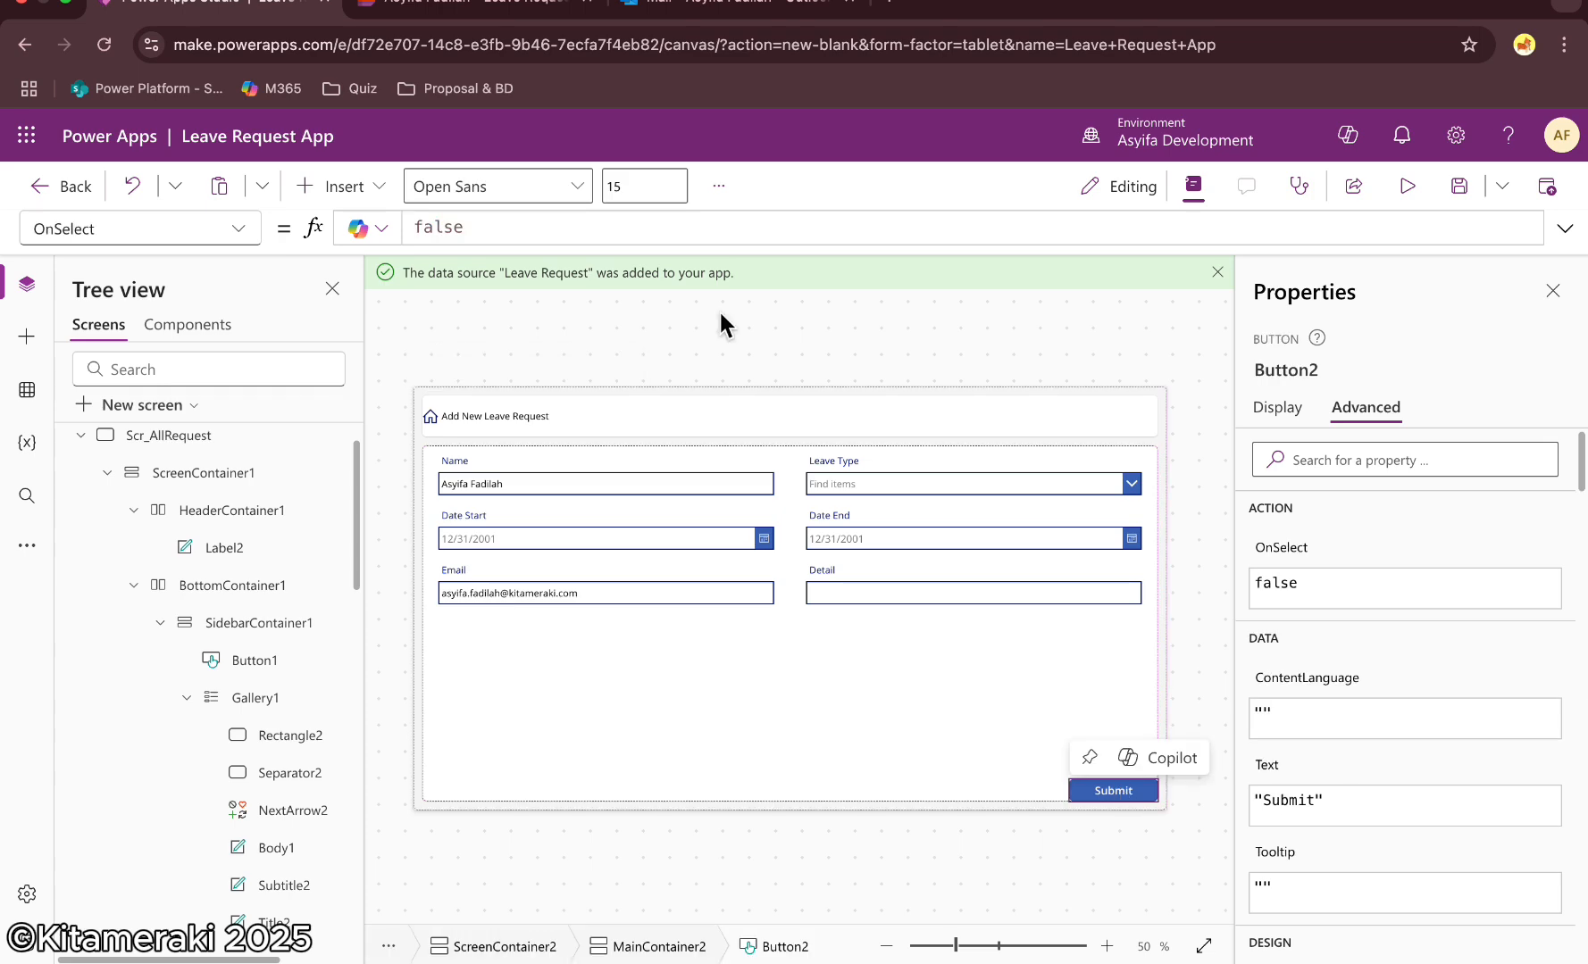
double_click(469, 226)
type("Submit")
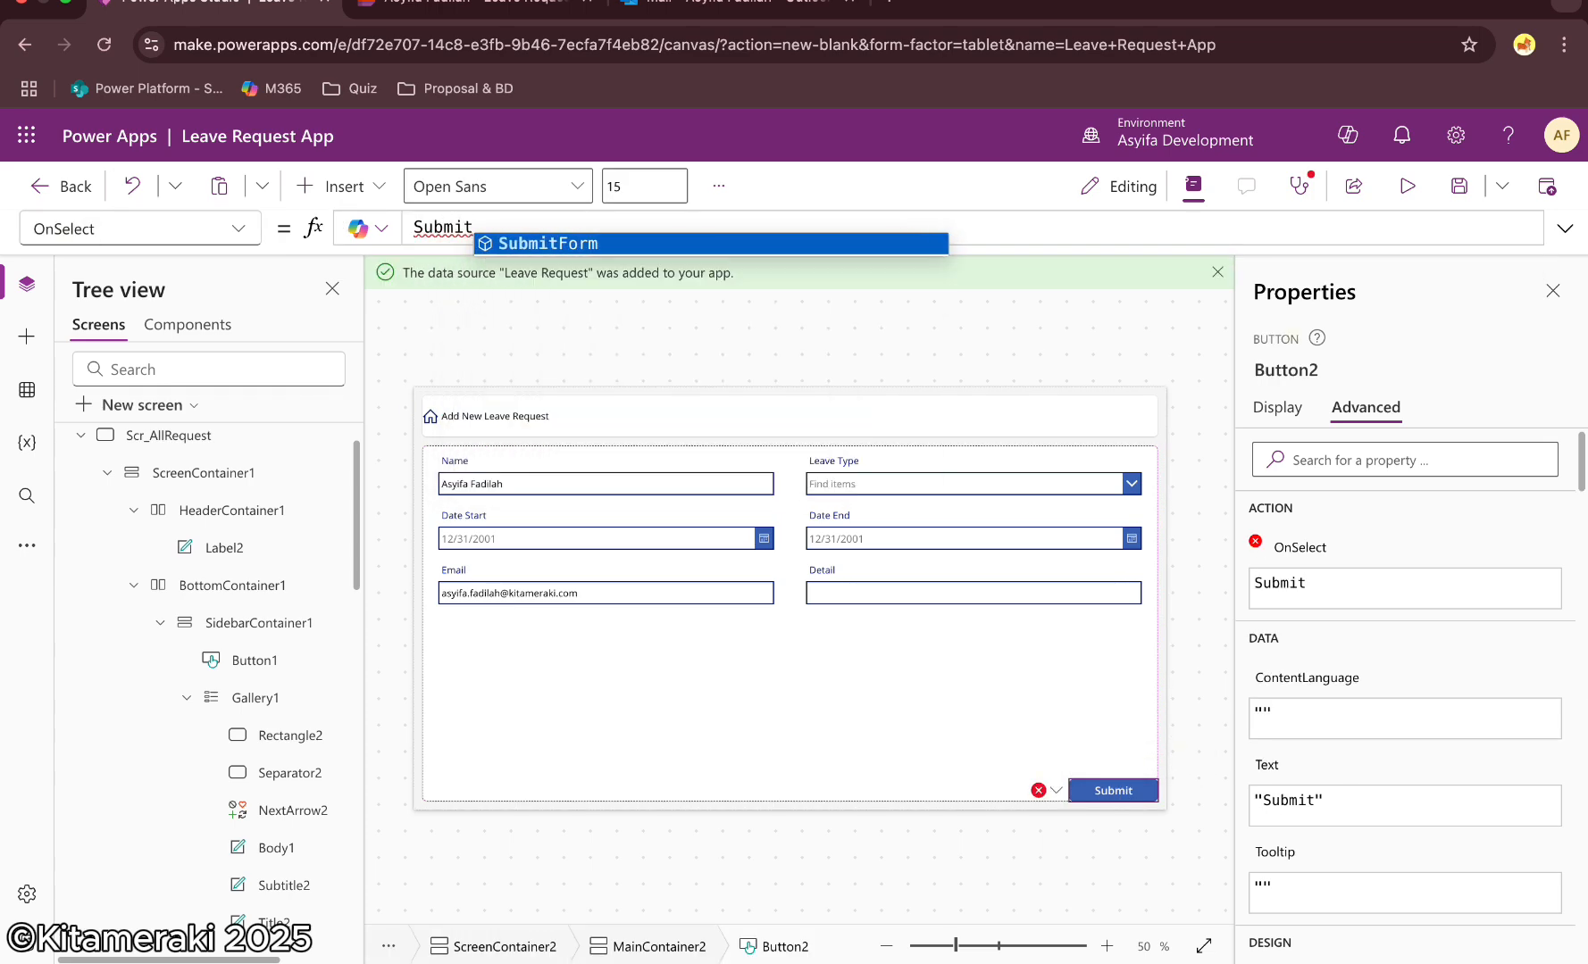
key("Tab")
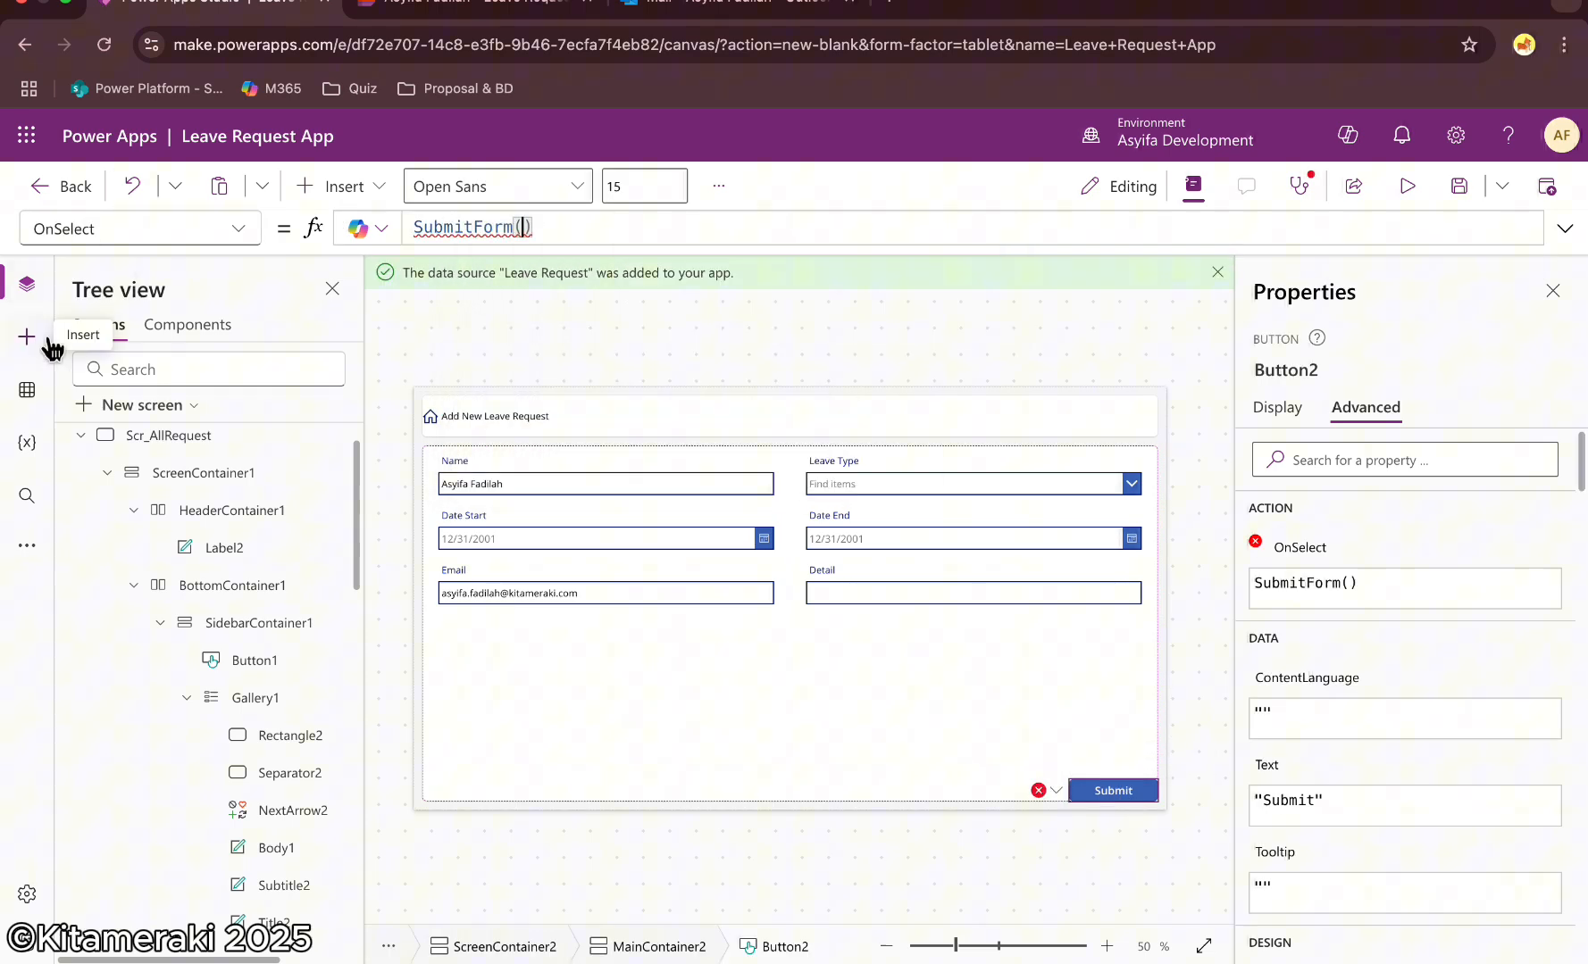
scroll(209, 601, "down", 10)
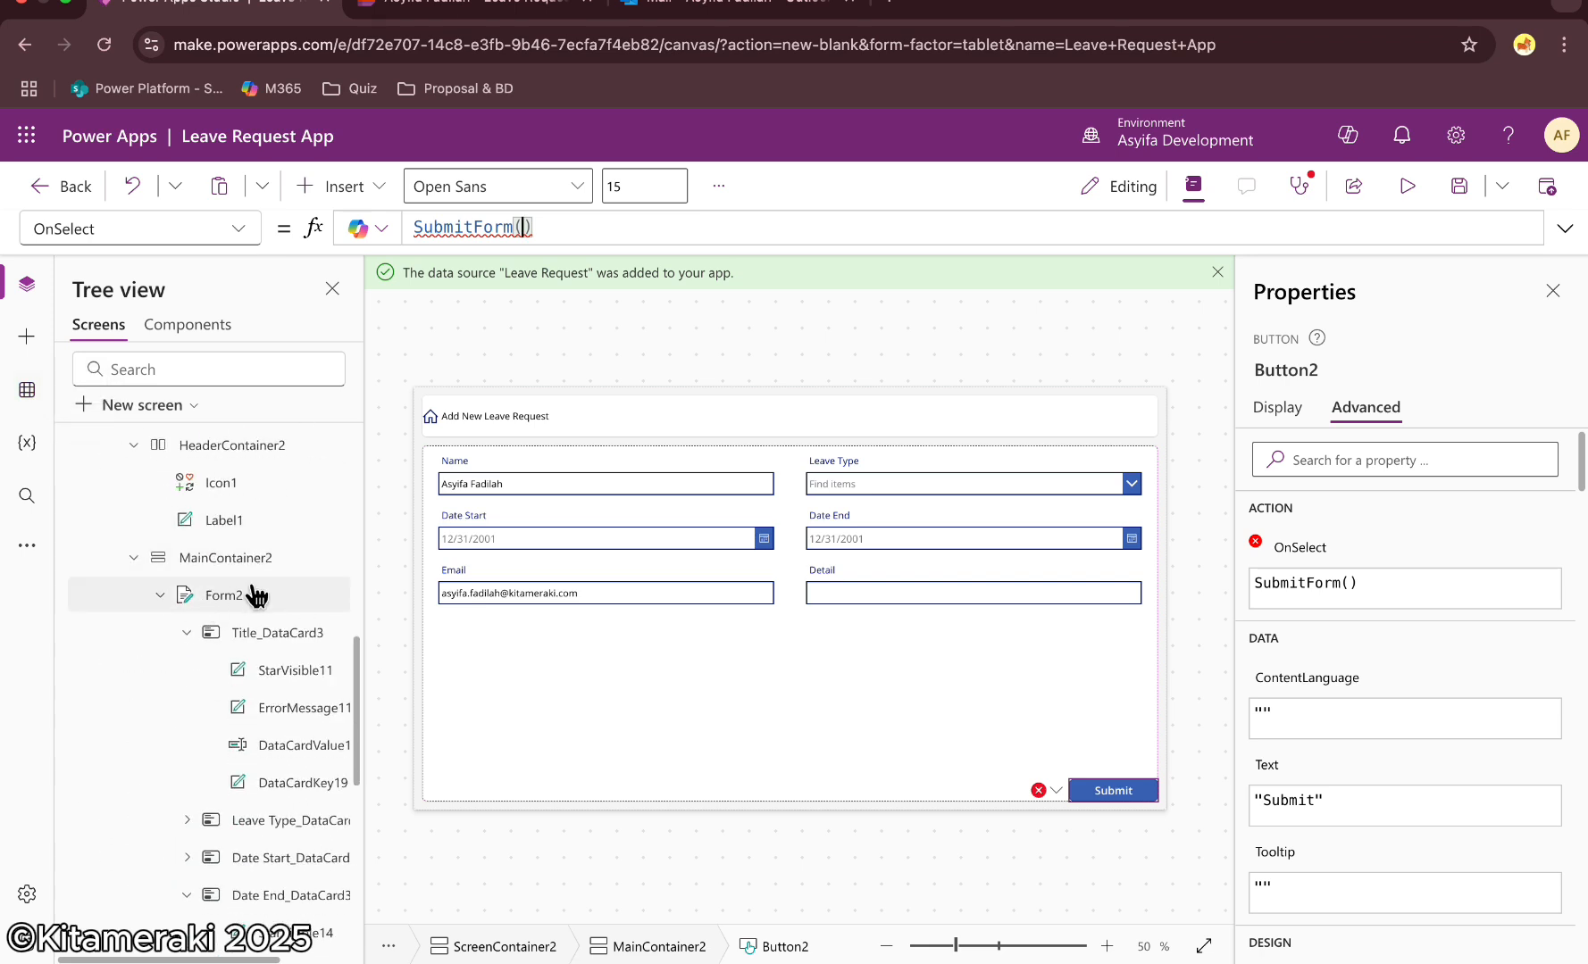
type("Form2)")
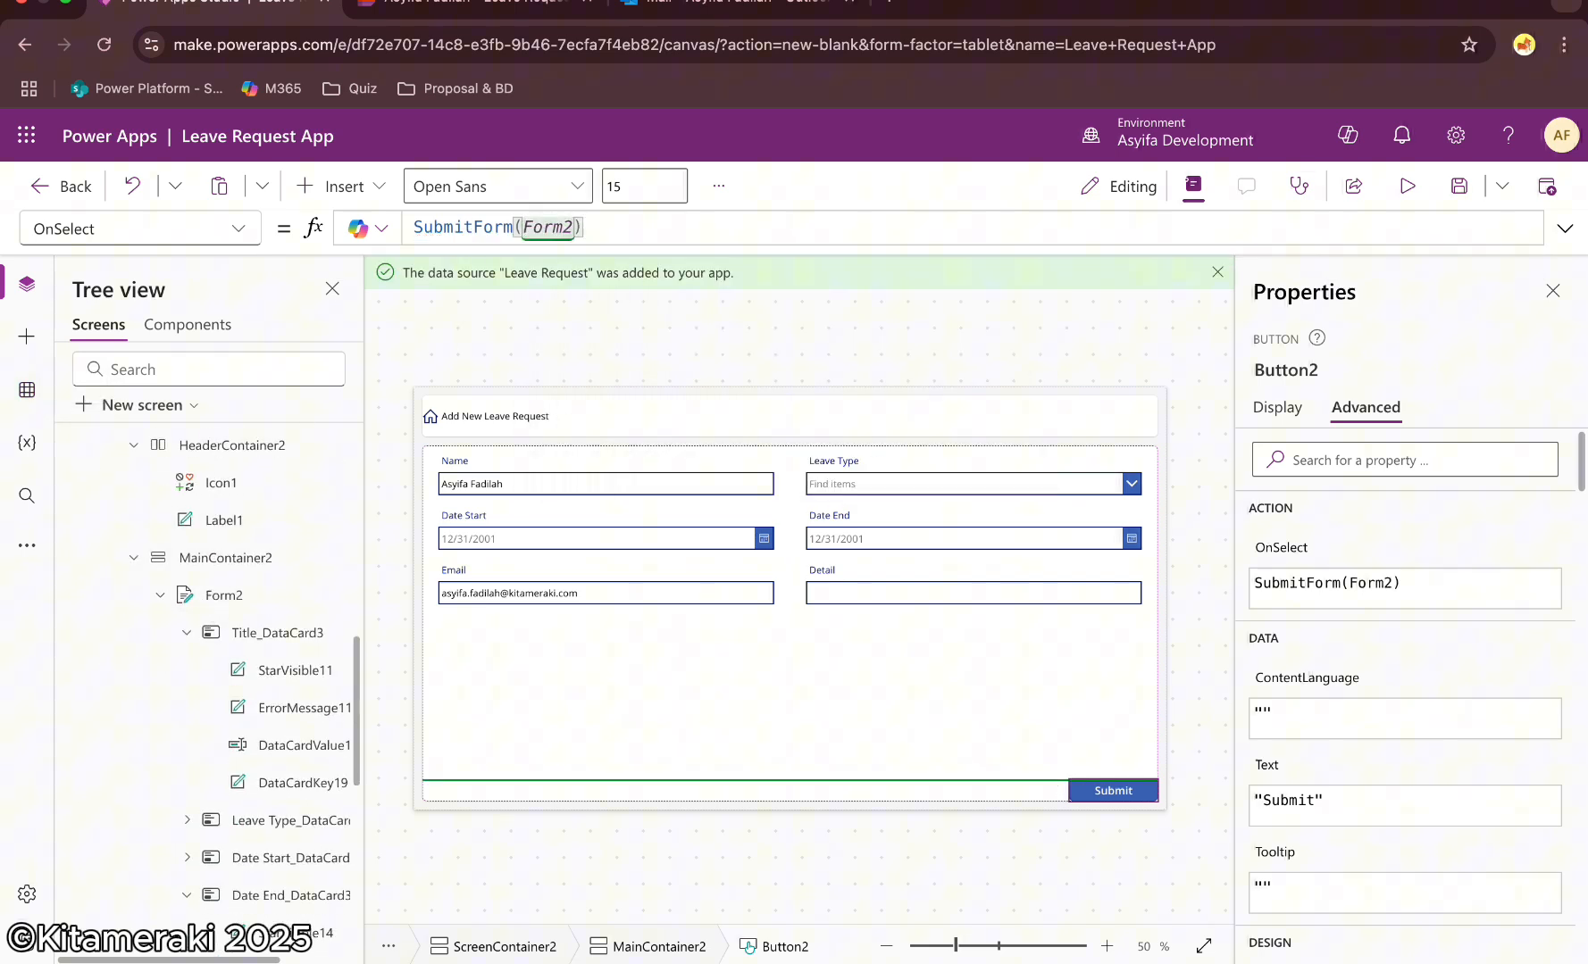
type(";")
key("shift+Return")
key("BackSpace")
left_click(1553, 290)
left_click(1459, 187)
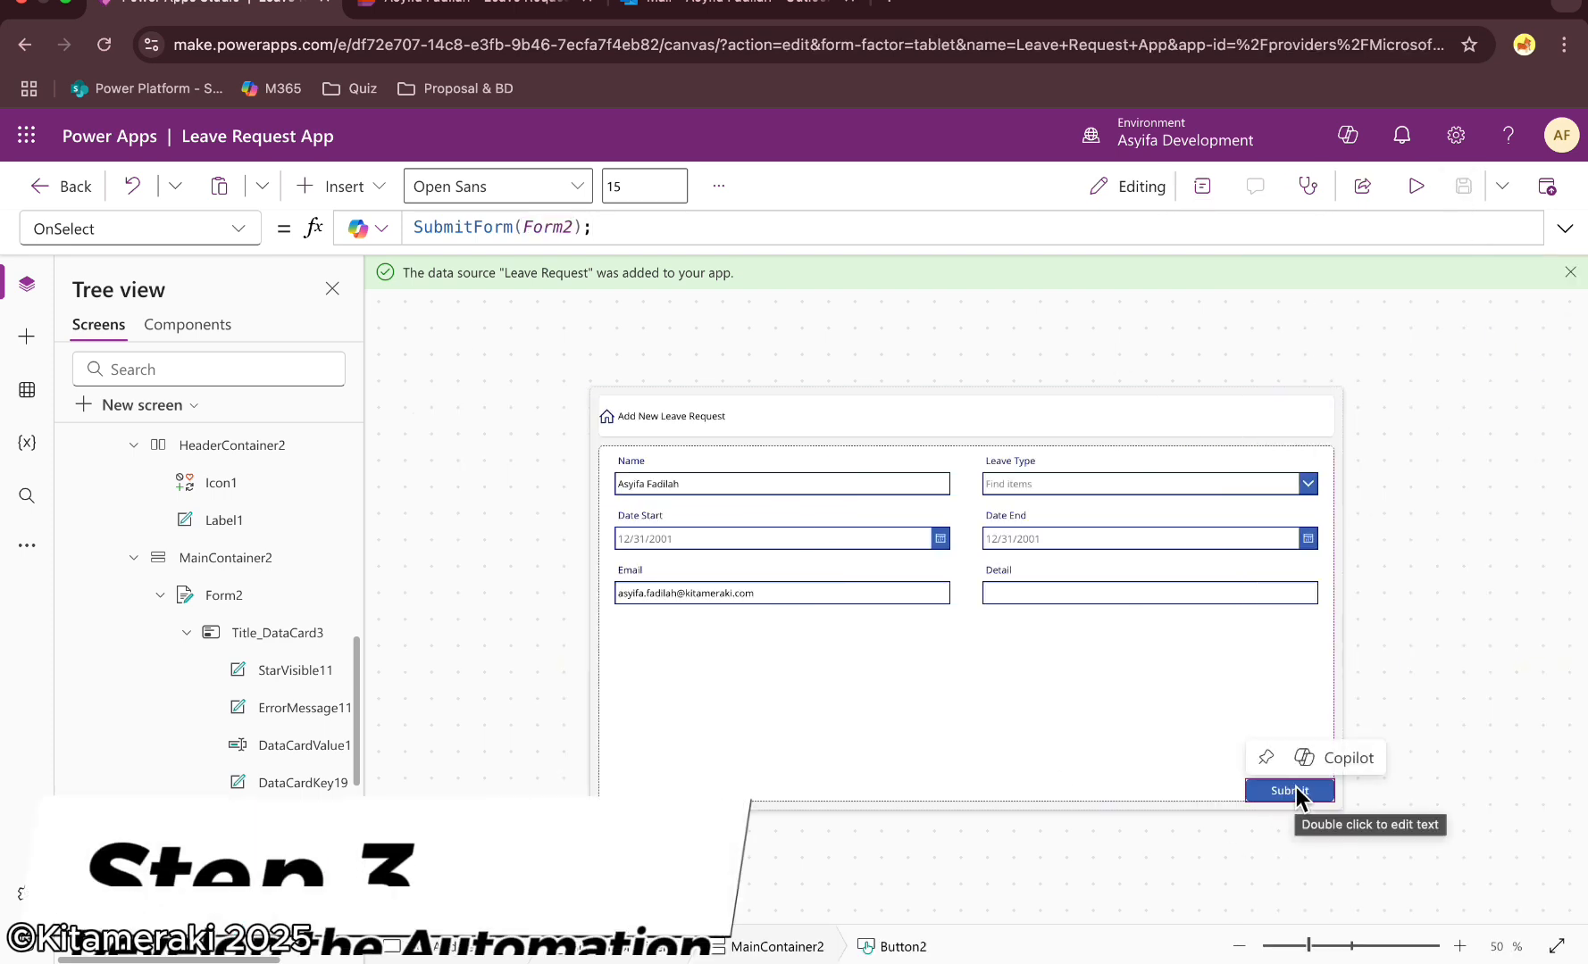
Create a new blank Power Automate flow from within the app
left_click(29, 548)
left_click(130, 602)
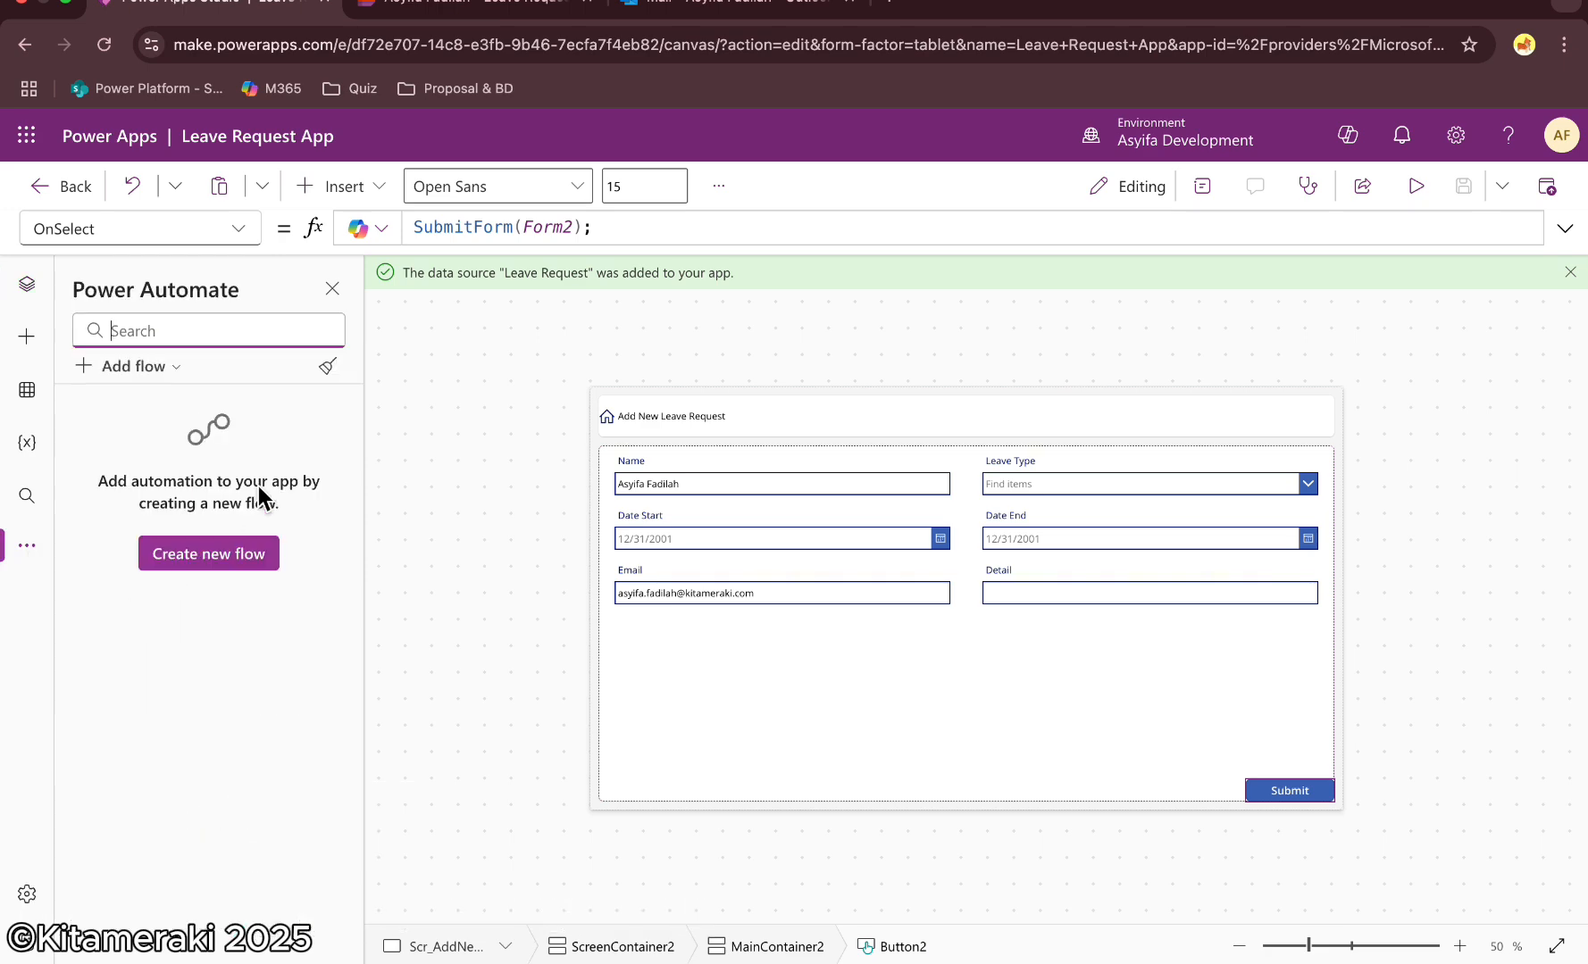
left_click(211, 556)
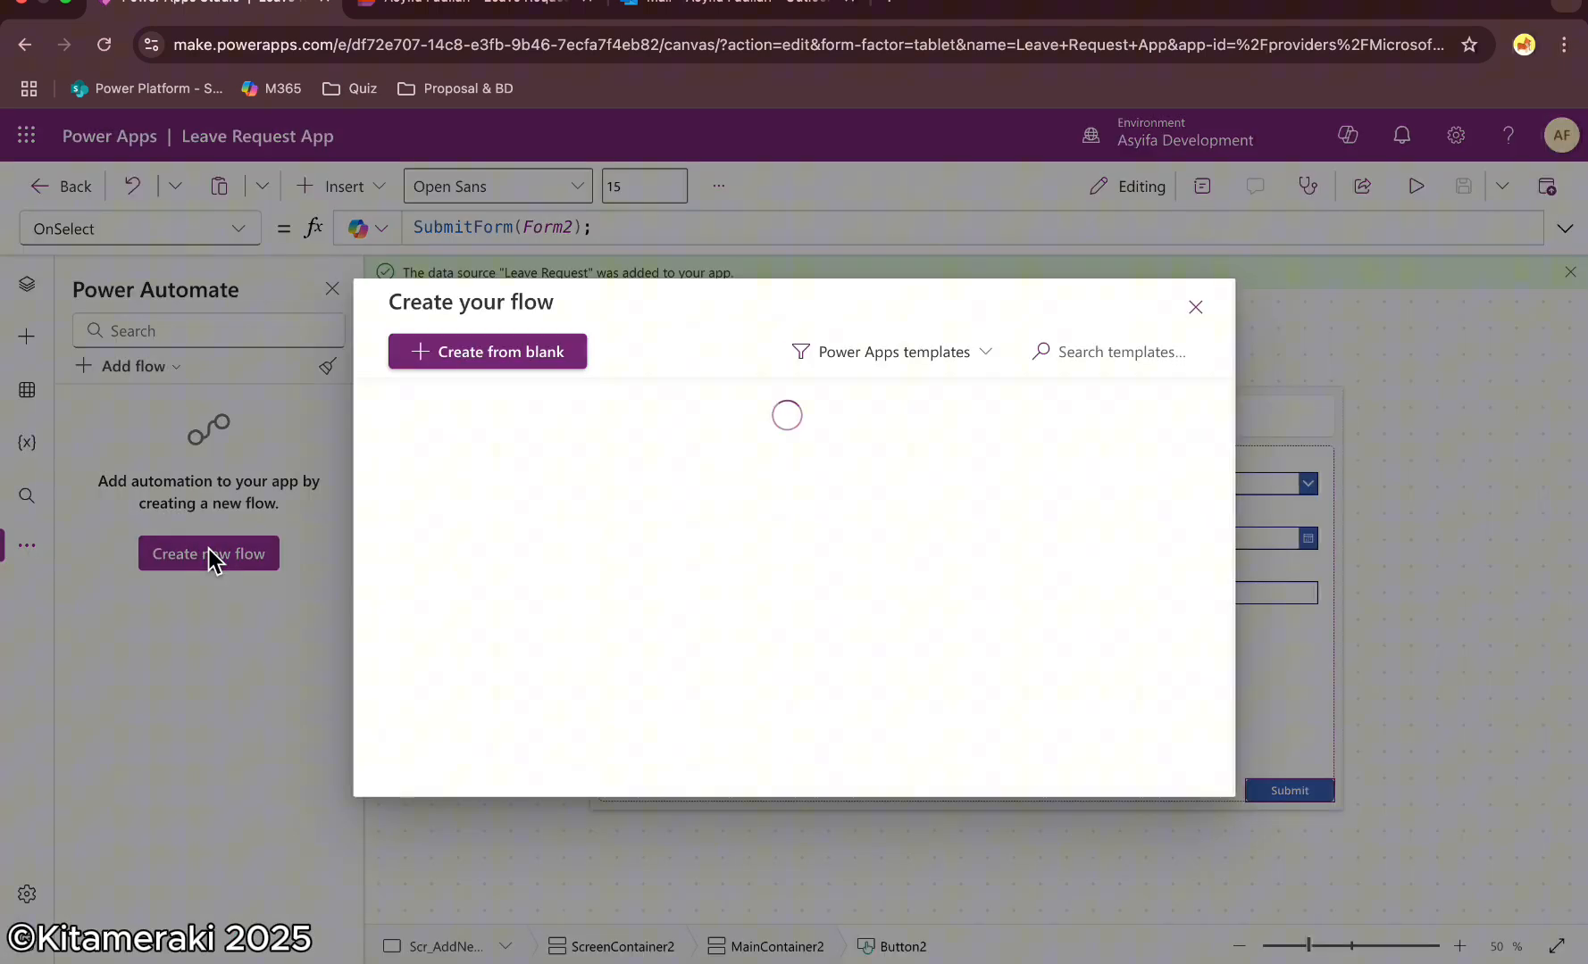
left_click(516, 358)
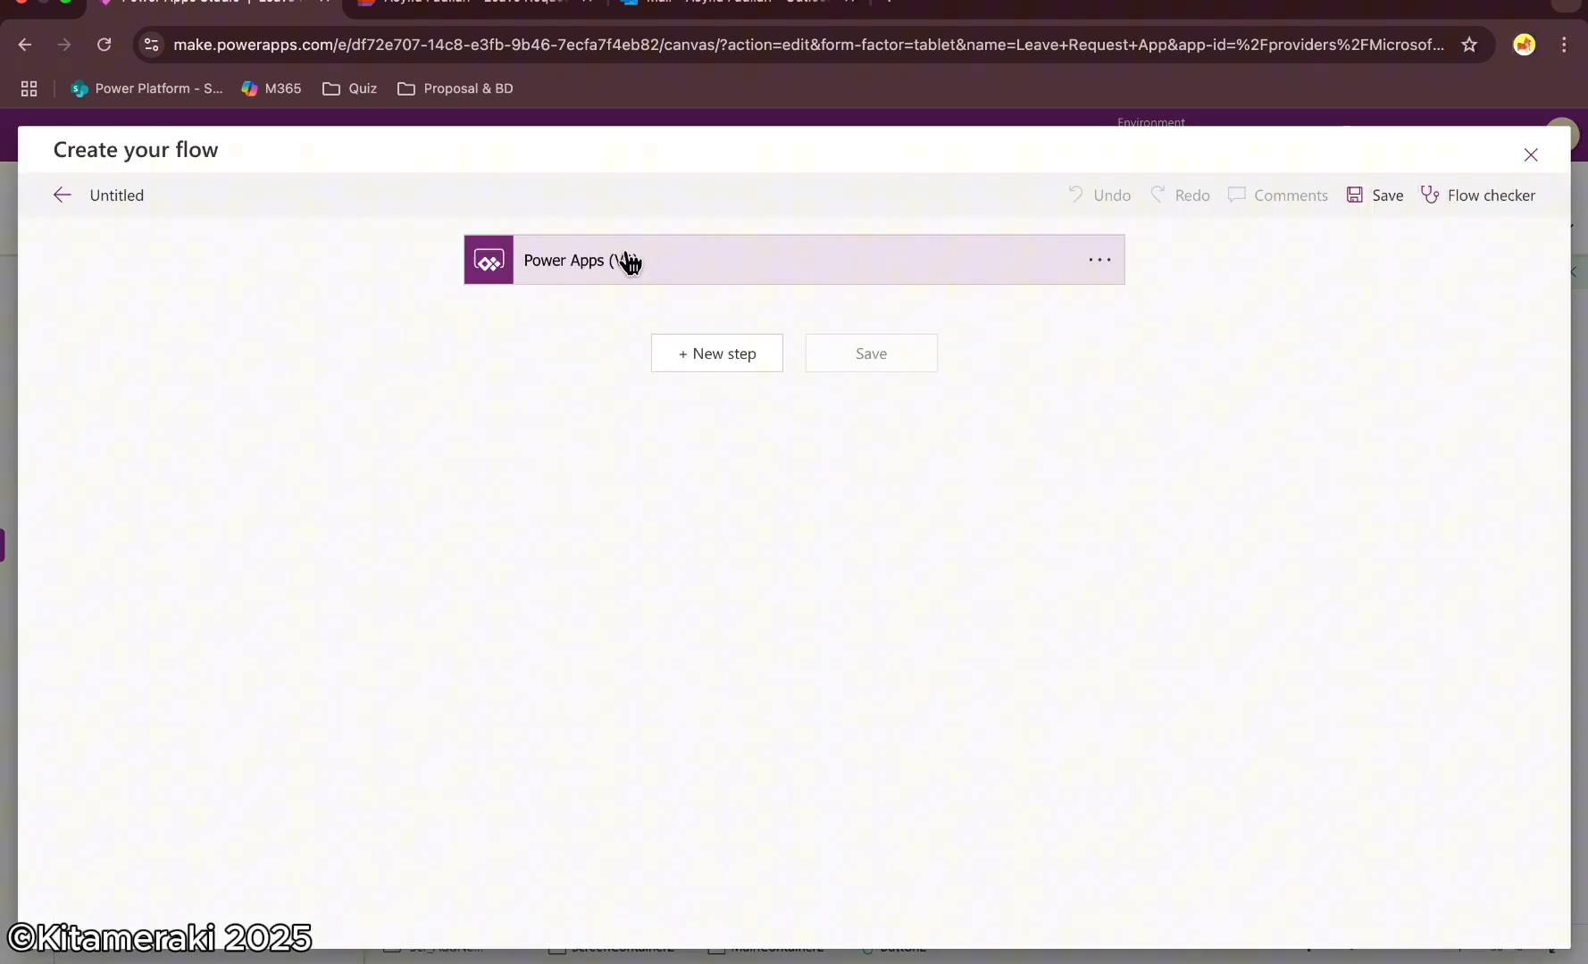
Add a text input named ID to the Power Apps (V2) trigger
left_click(629, 261)
left_click(524, 323)
left_click(527, 369)
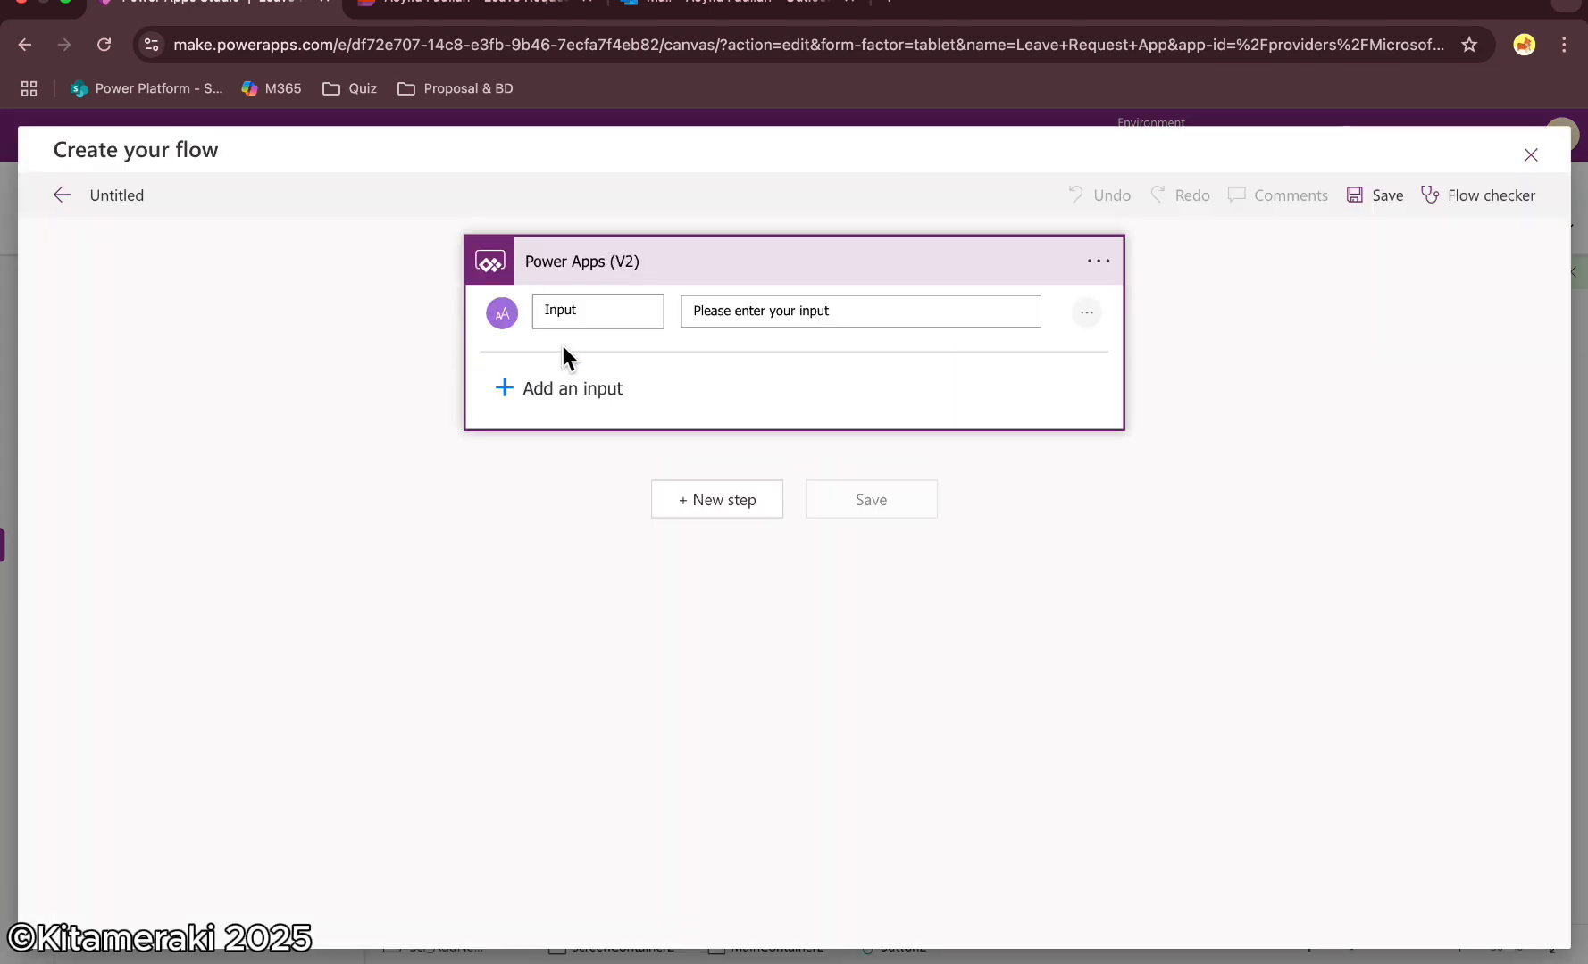
double_click(531, 314)
type("ID")
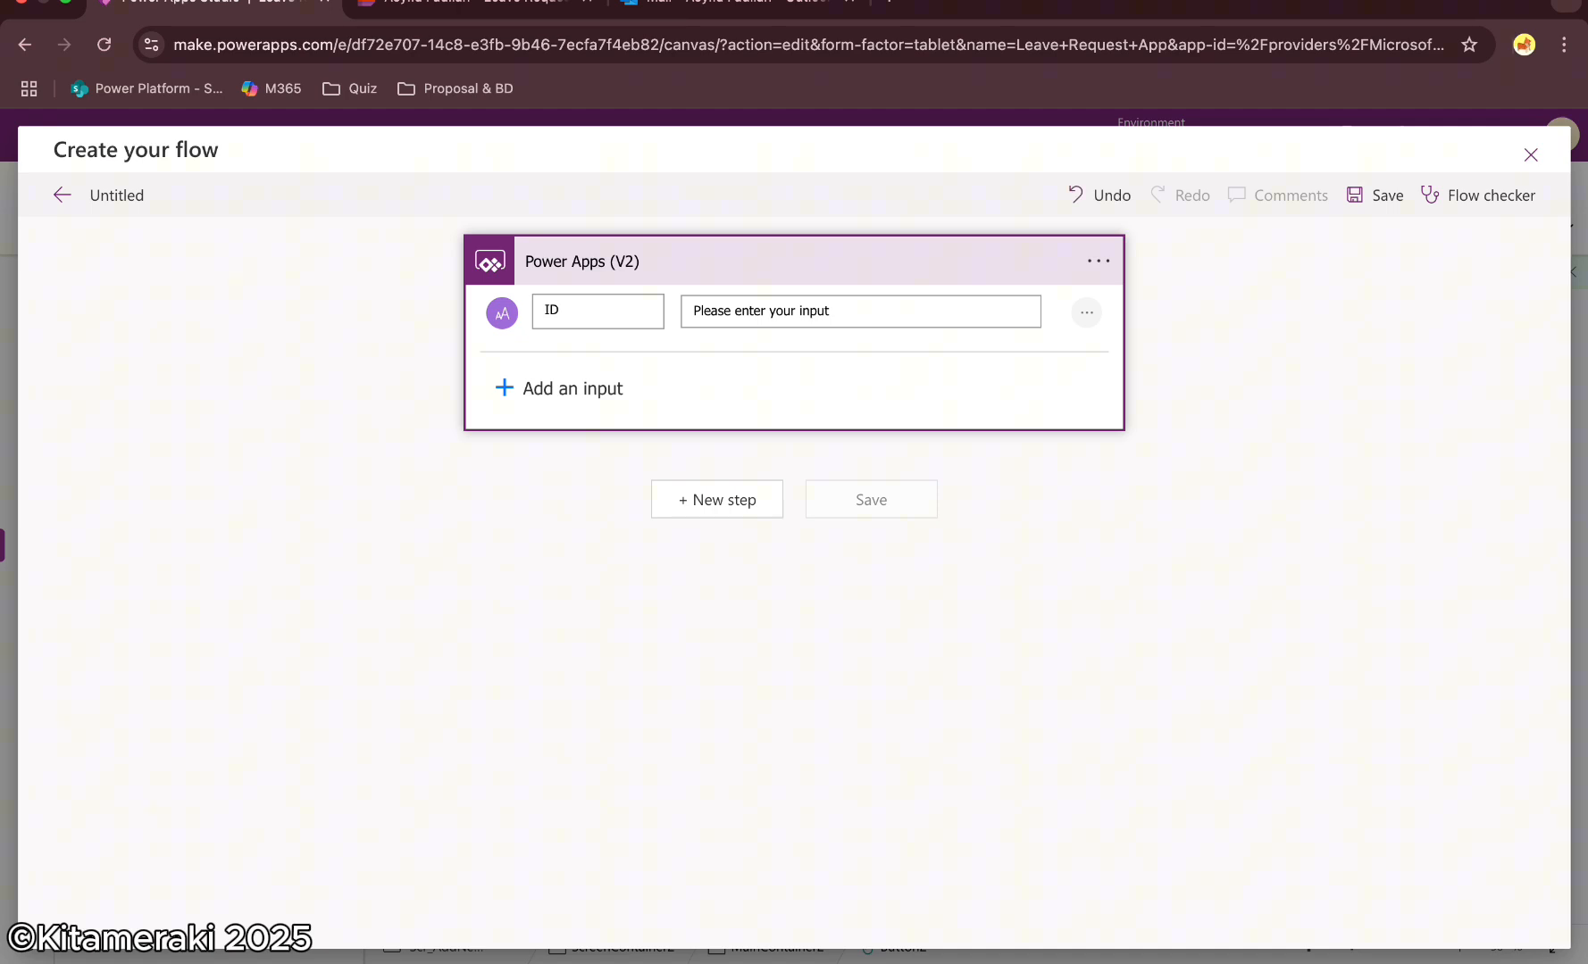
Add a SharePoint Get item action as a new step after the Power Apps trigger
left_click(706, 502)
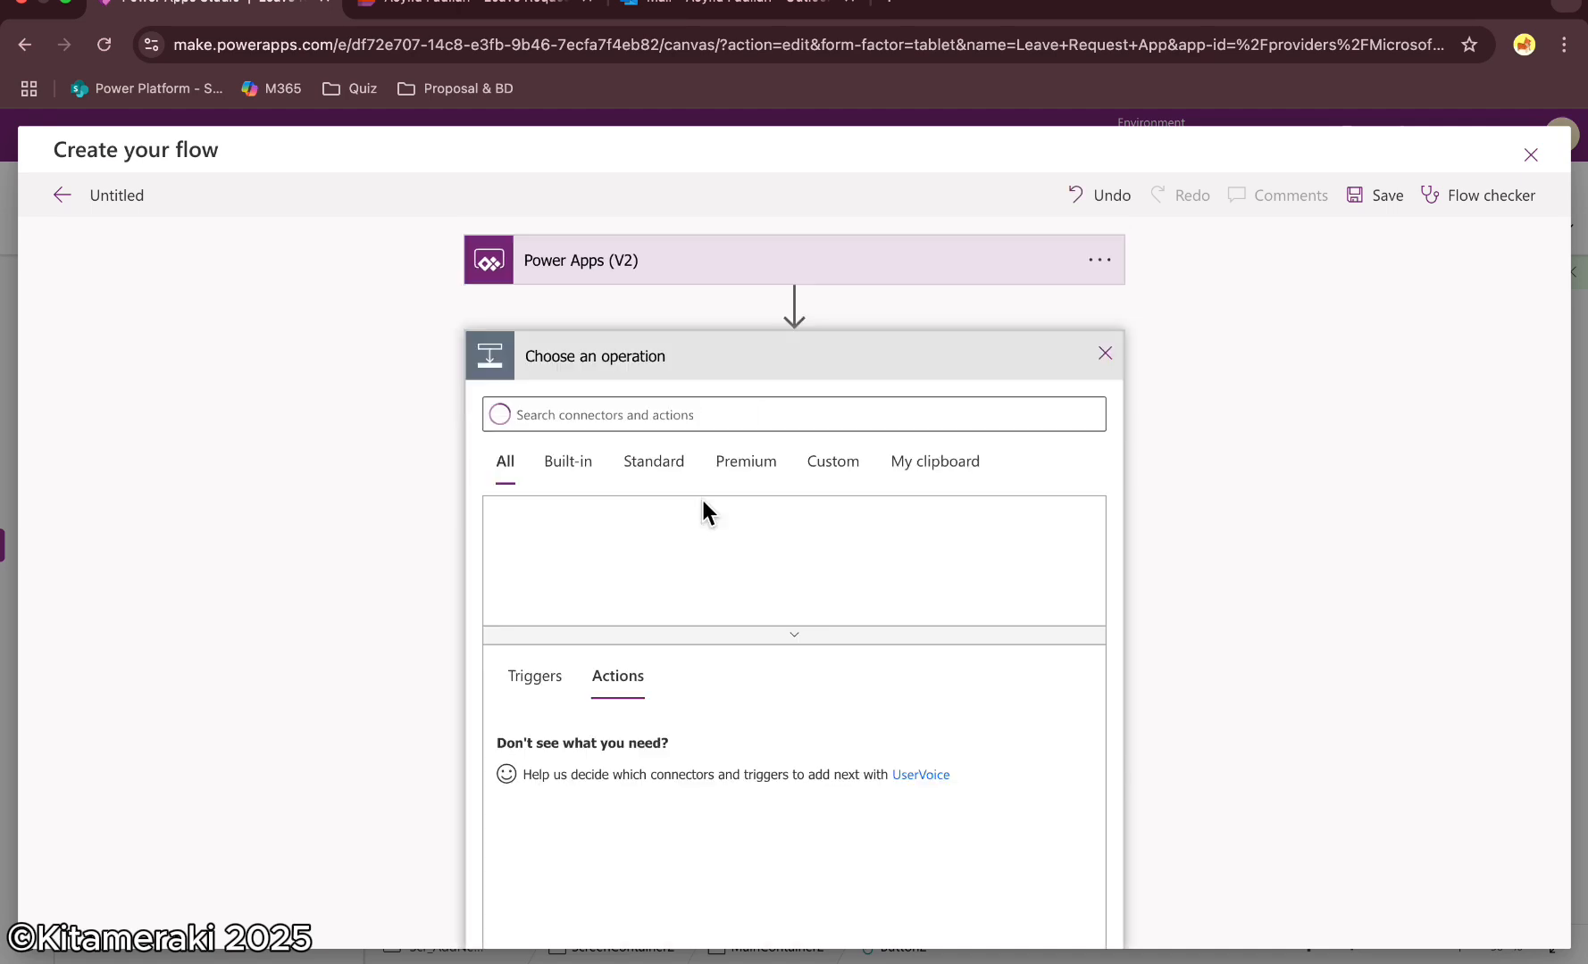
type("get item")
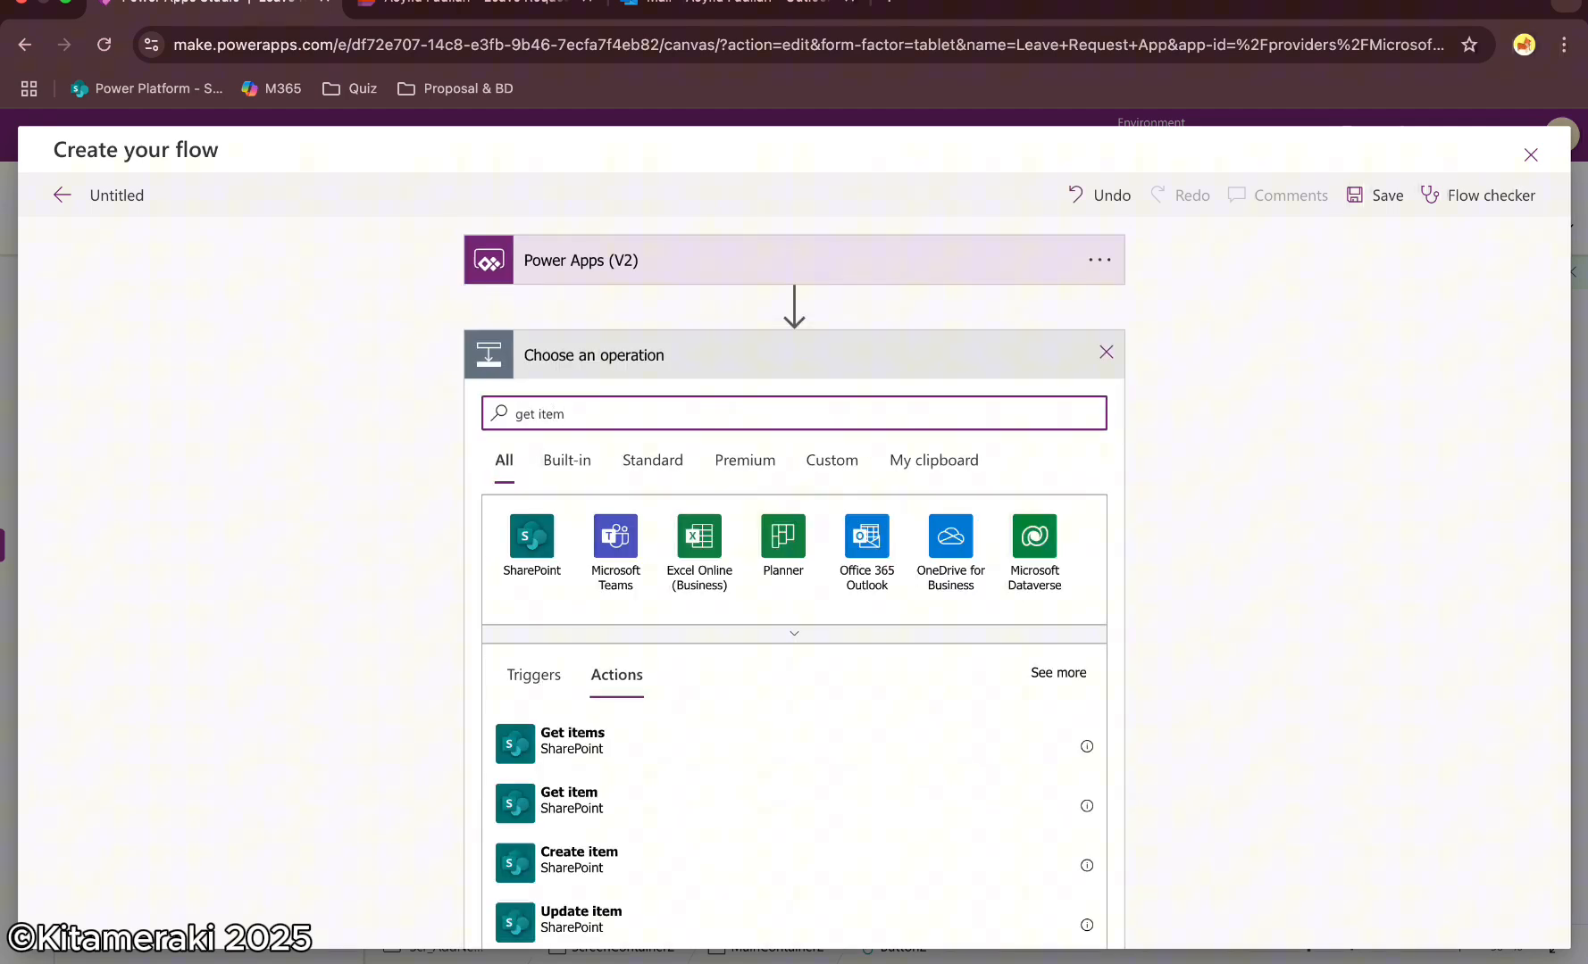
scroll(533, 668, "down", 1)
scroll(673, 660, "up", 1)
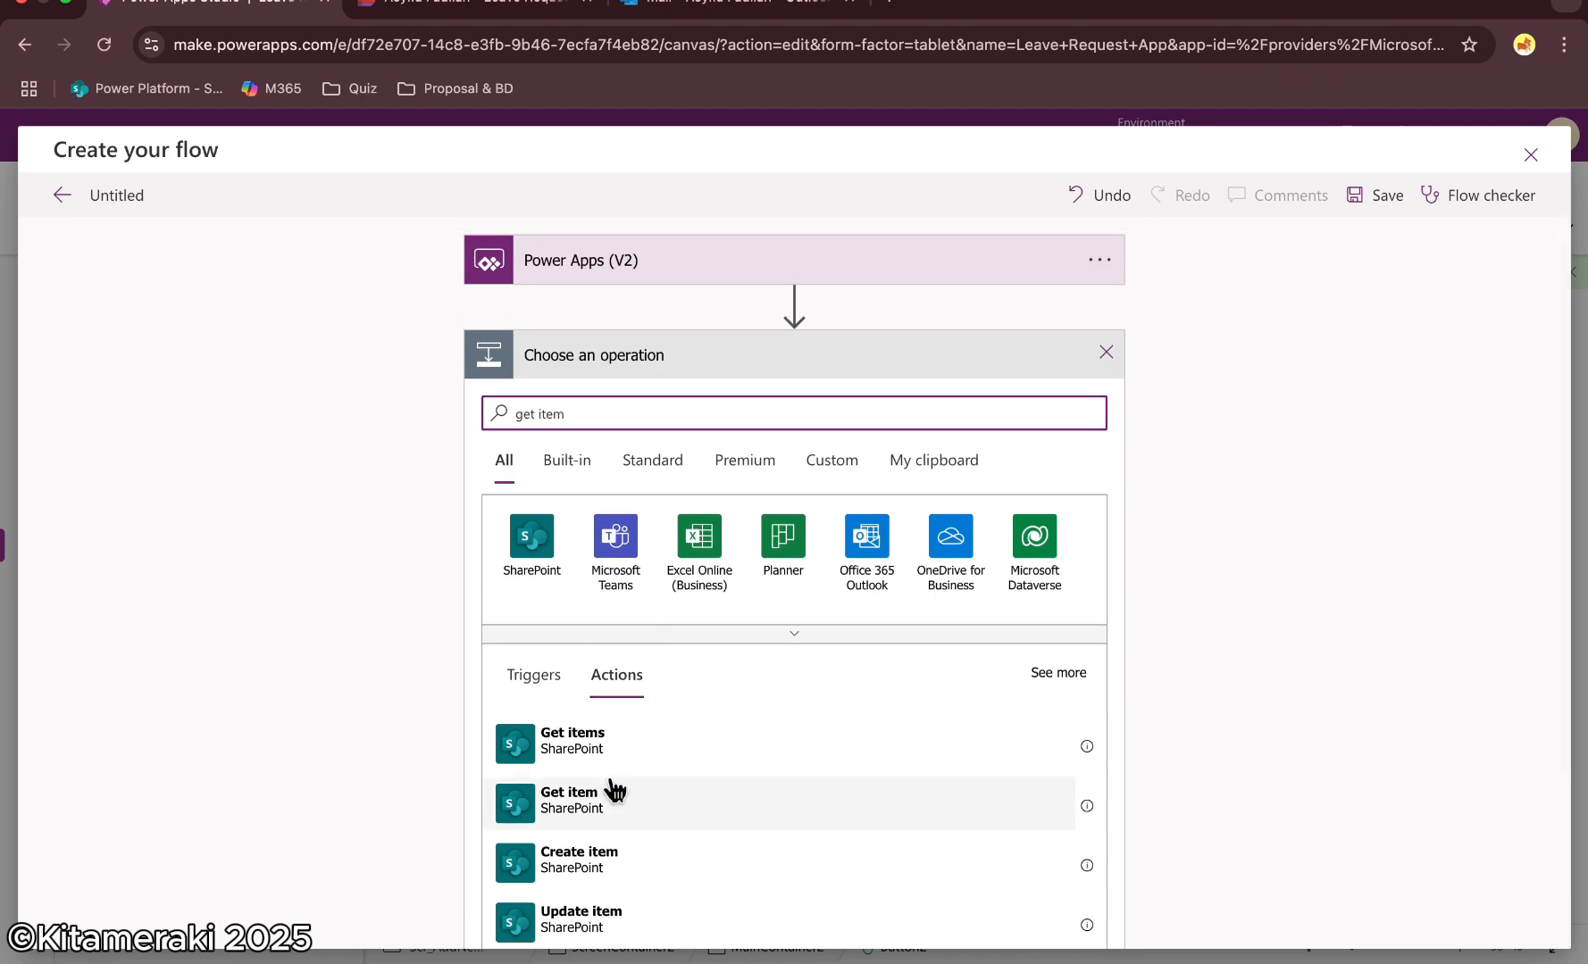
left_click(637, 808)
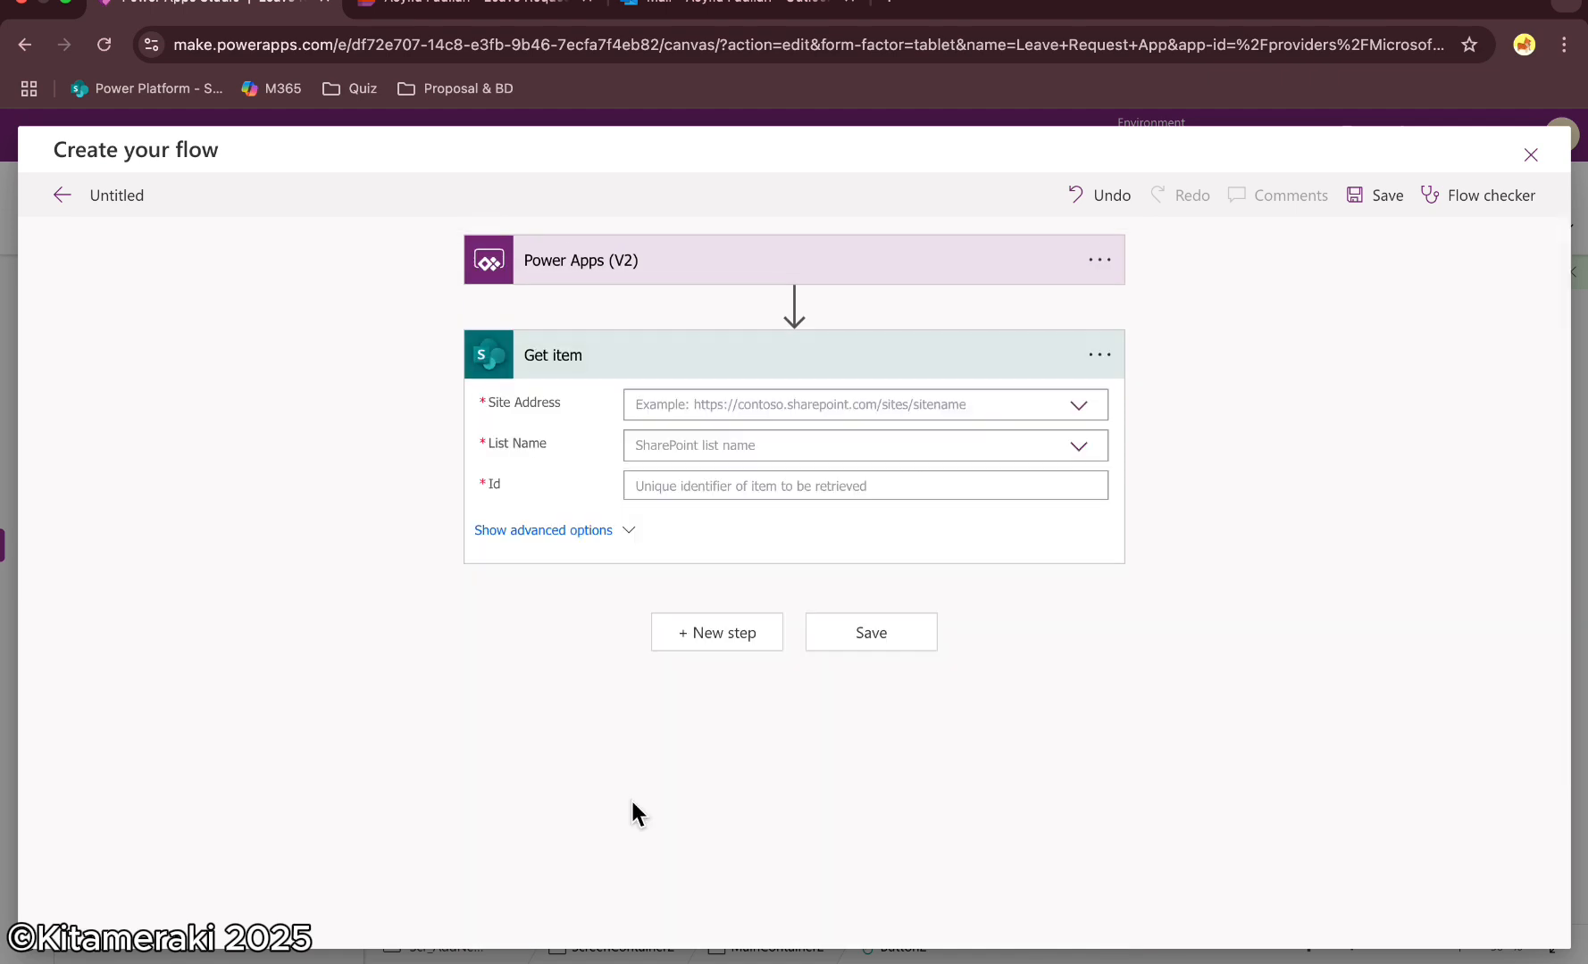
Copy the SharePoint site portion of the Leave Request list's address from the list's browser tab
left_click(752, 259)
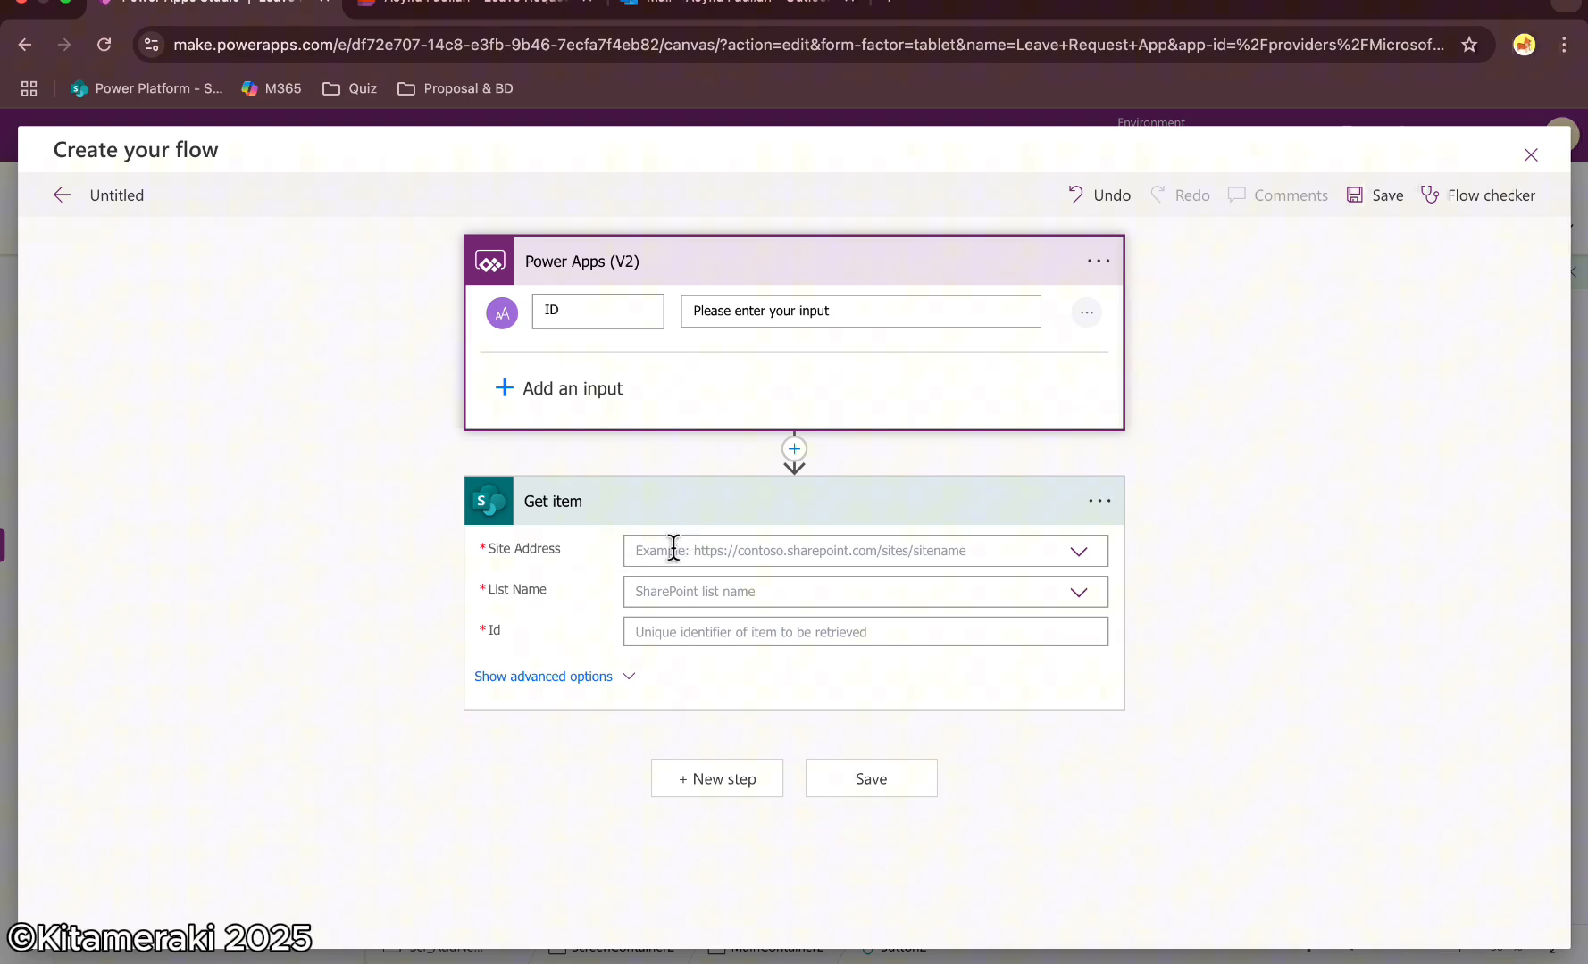
left_click(483, 11)
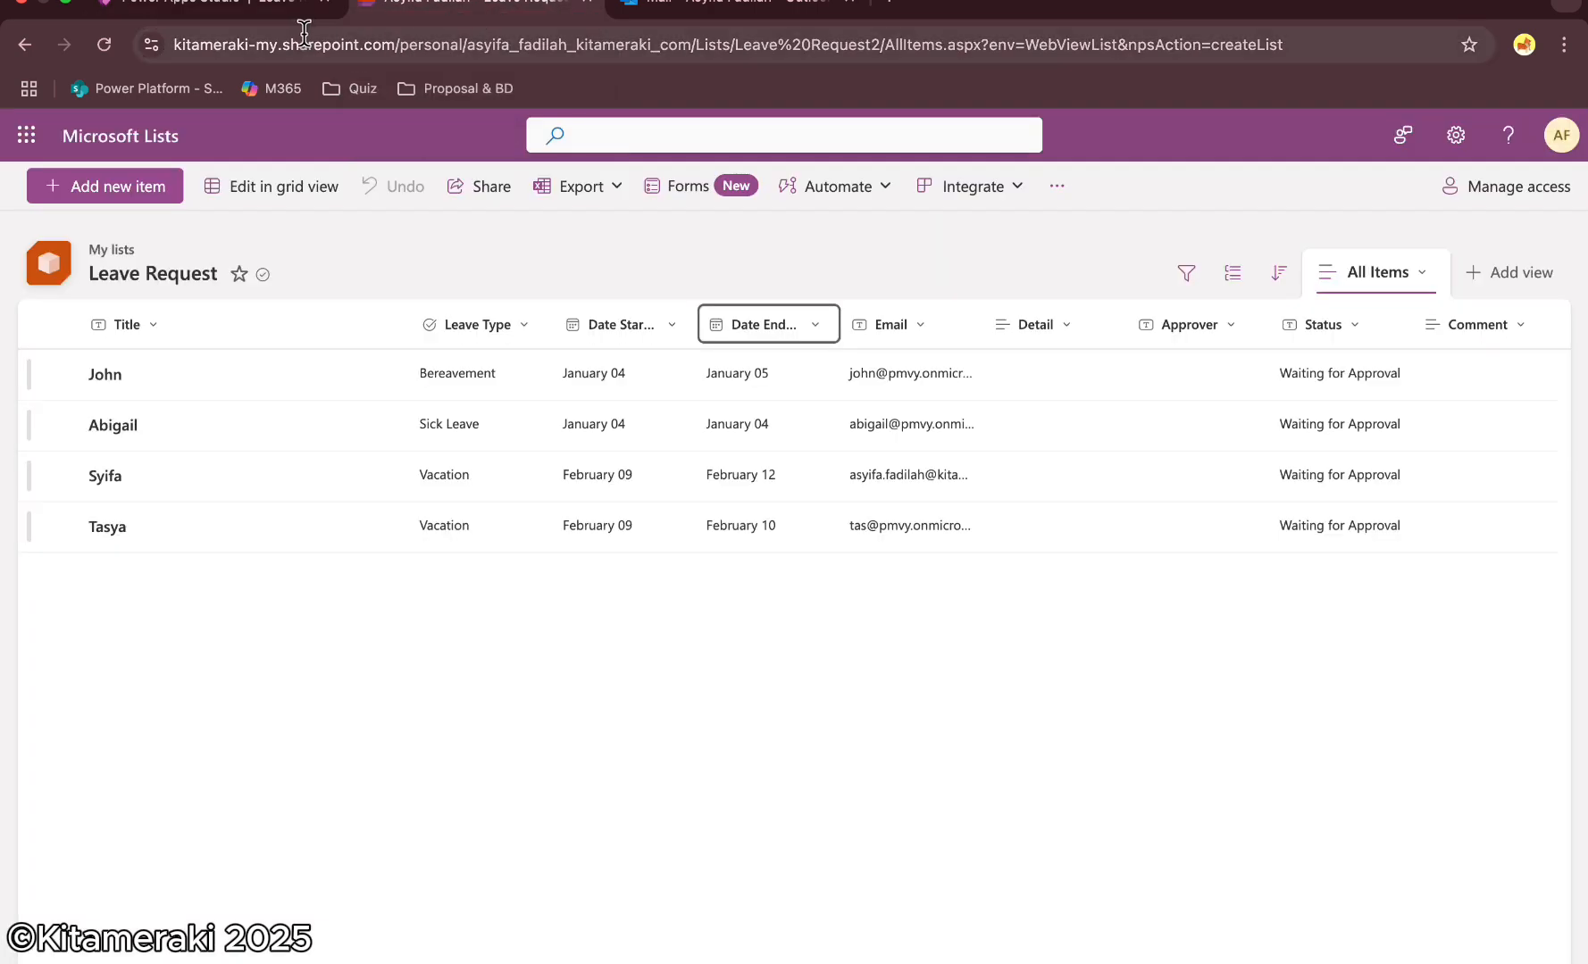
left_click(308, 45)
left_click_drag(787, 44, 237, 63)
key("ctrl+c")
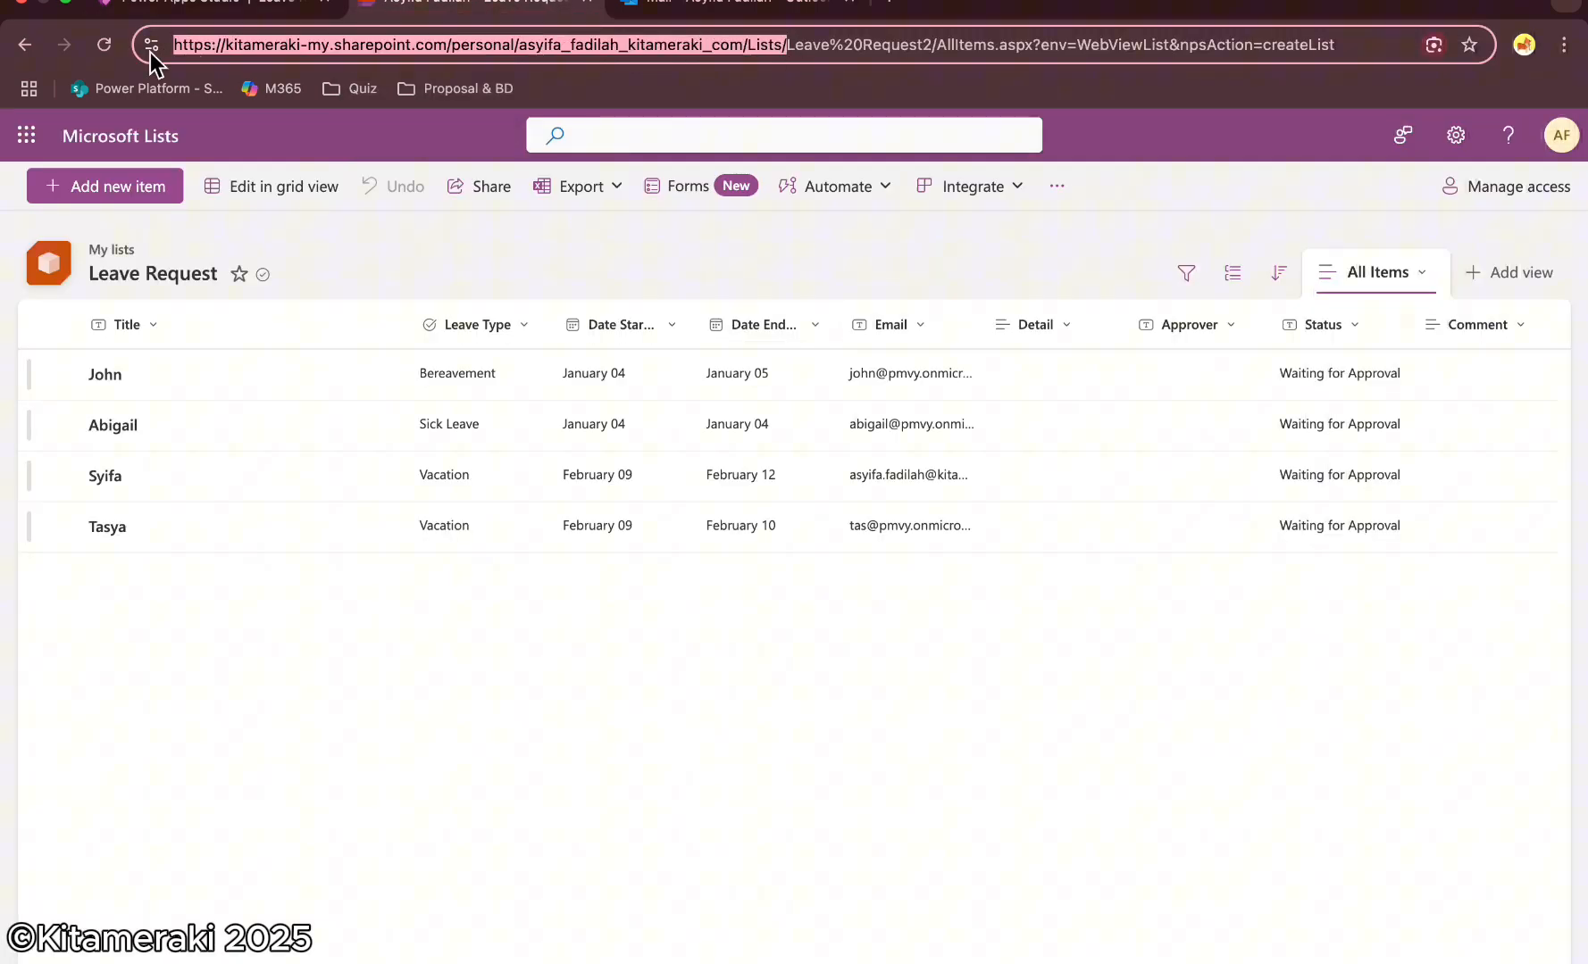
left_click(206, 7)
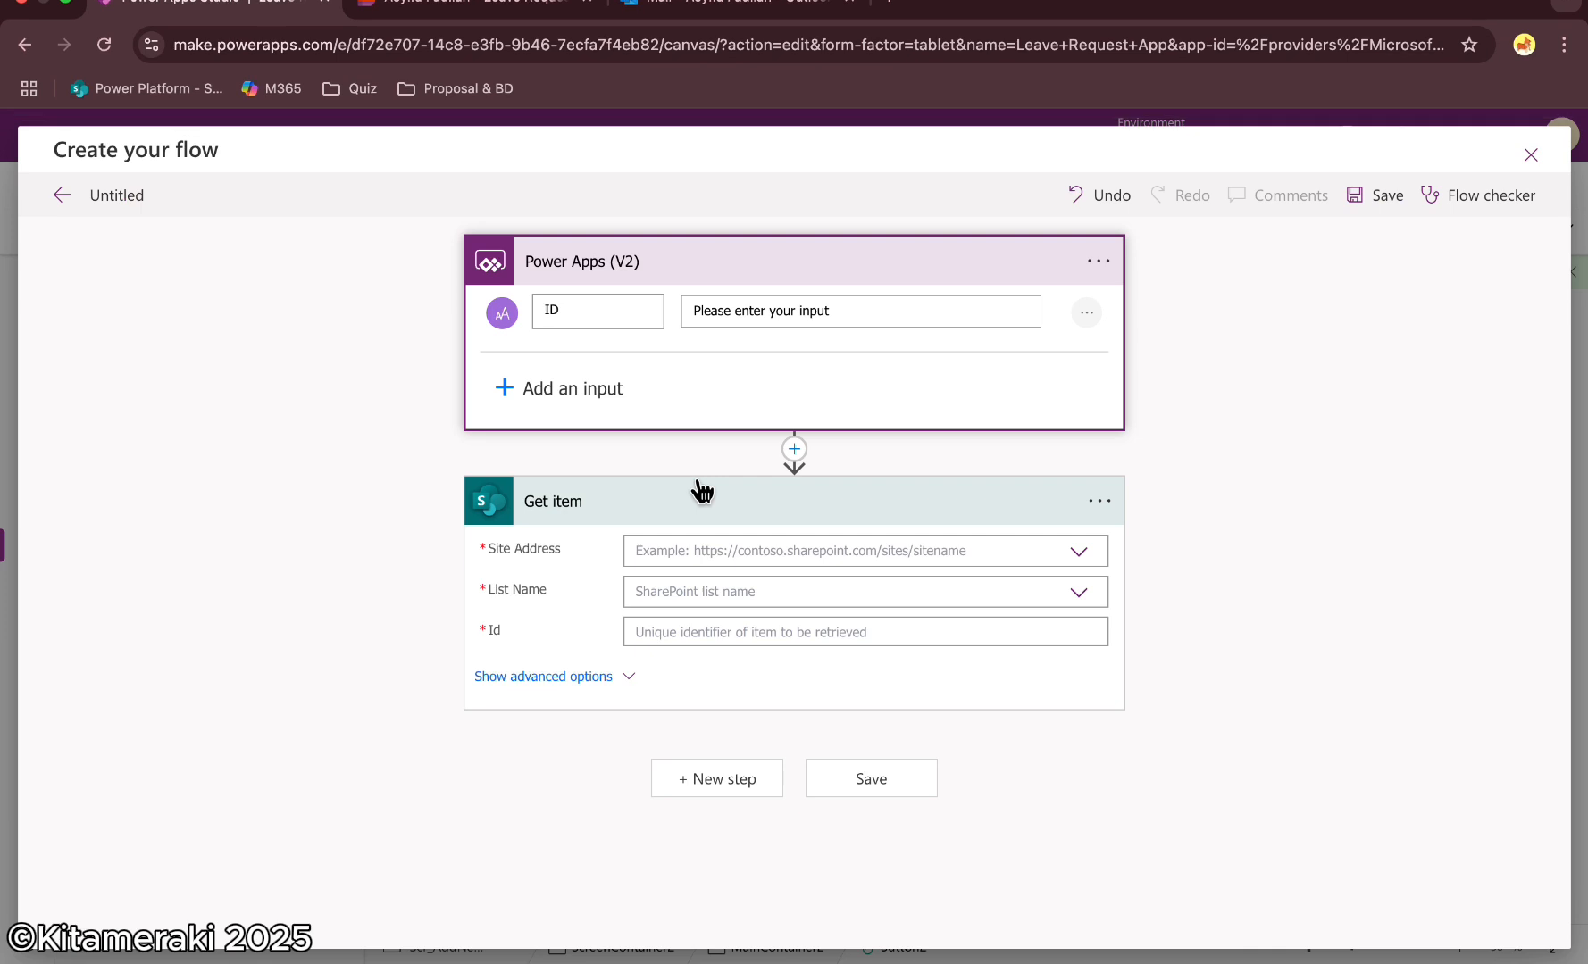
Set the Get item Site Address to the copied SharePoint site URL and its List Name to Leave Request
left_click(690, 550)
key("ctrl+v")
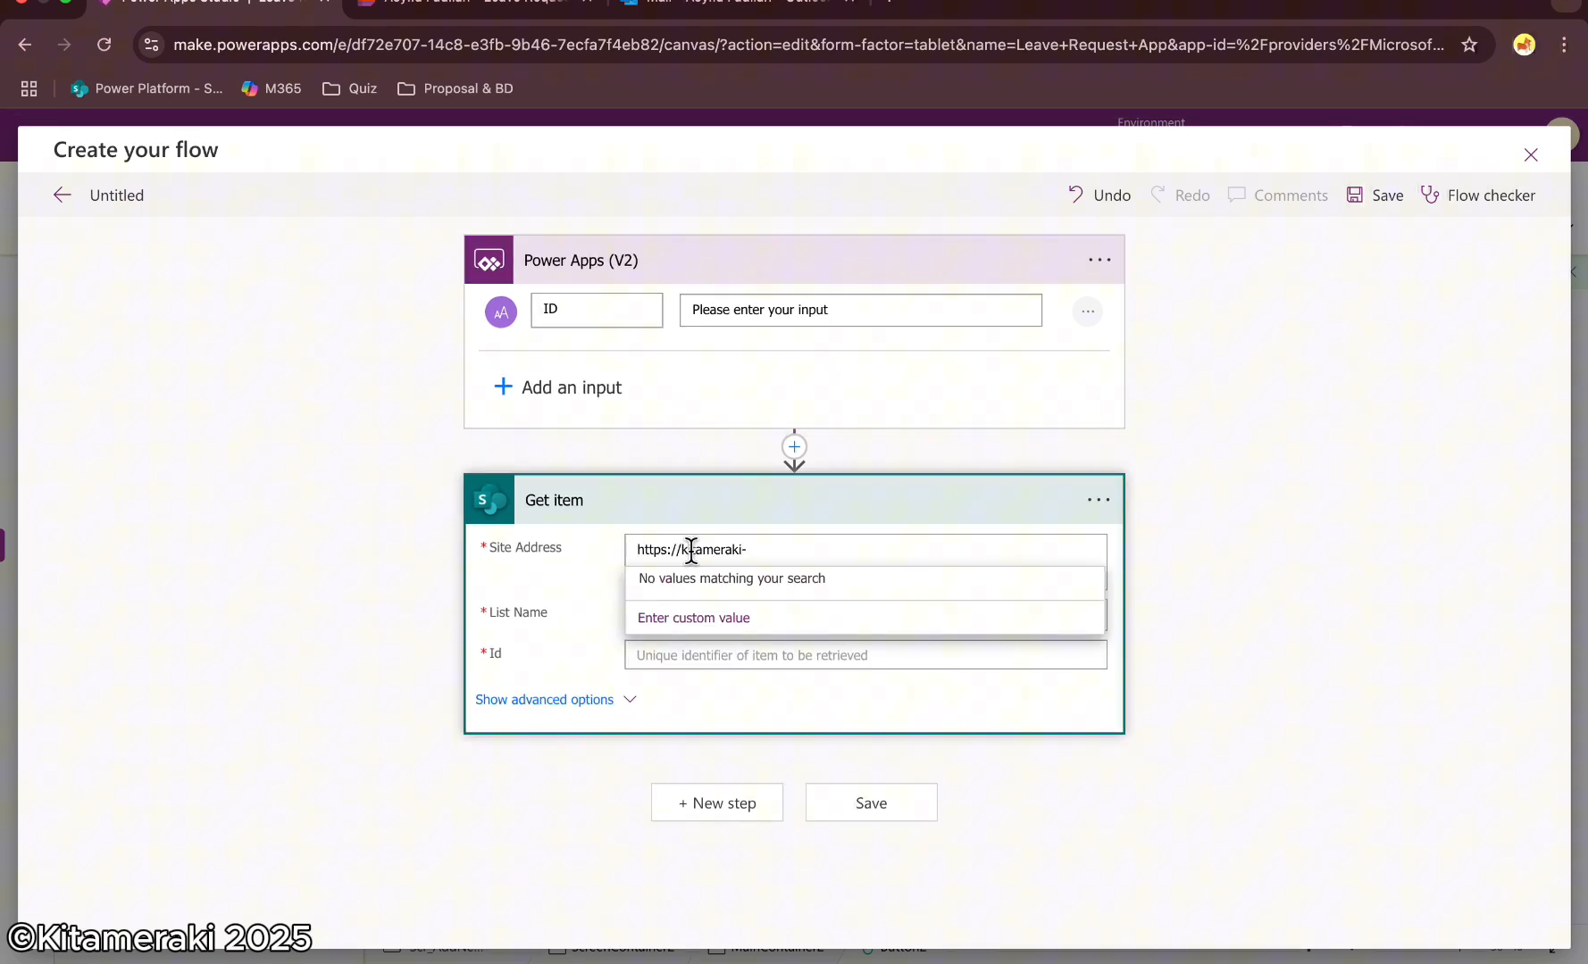
left_click(683, 615)
key("ctrl+v")
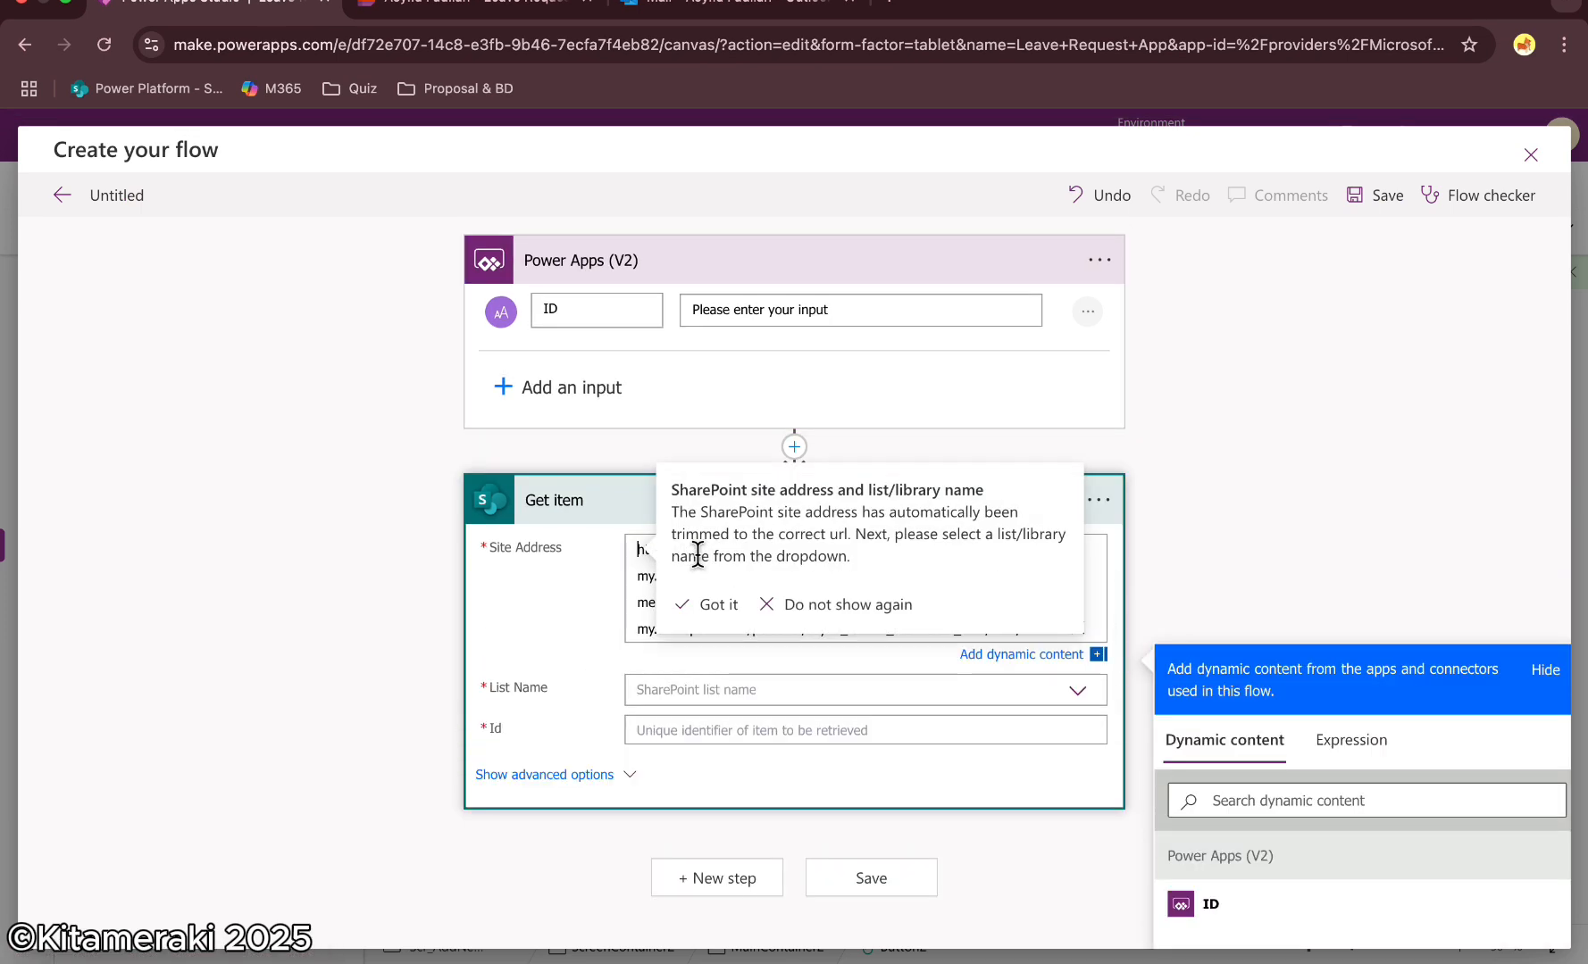
left_click(718, 606)
key("ctrl+a")
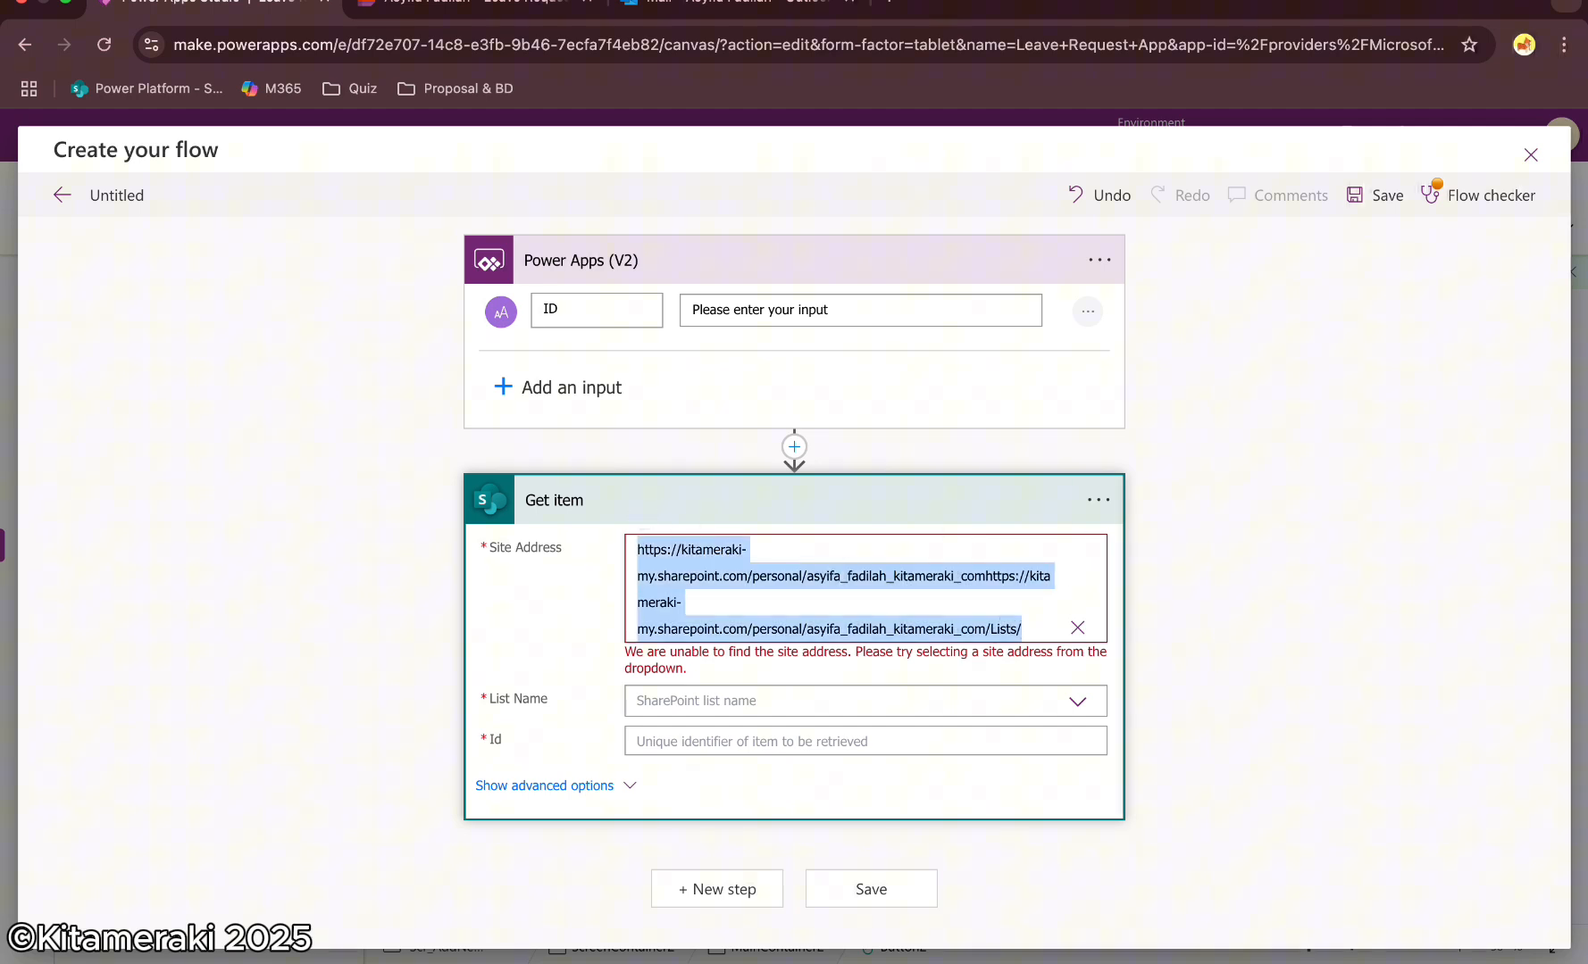
left_click(1077, 628)
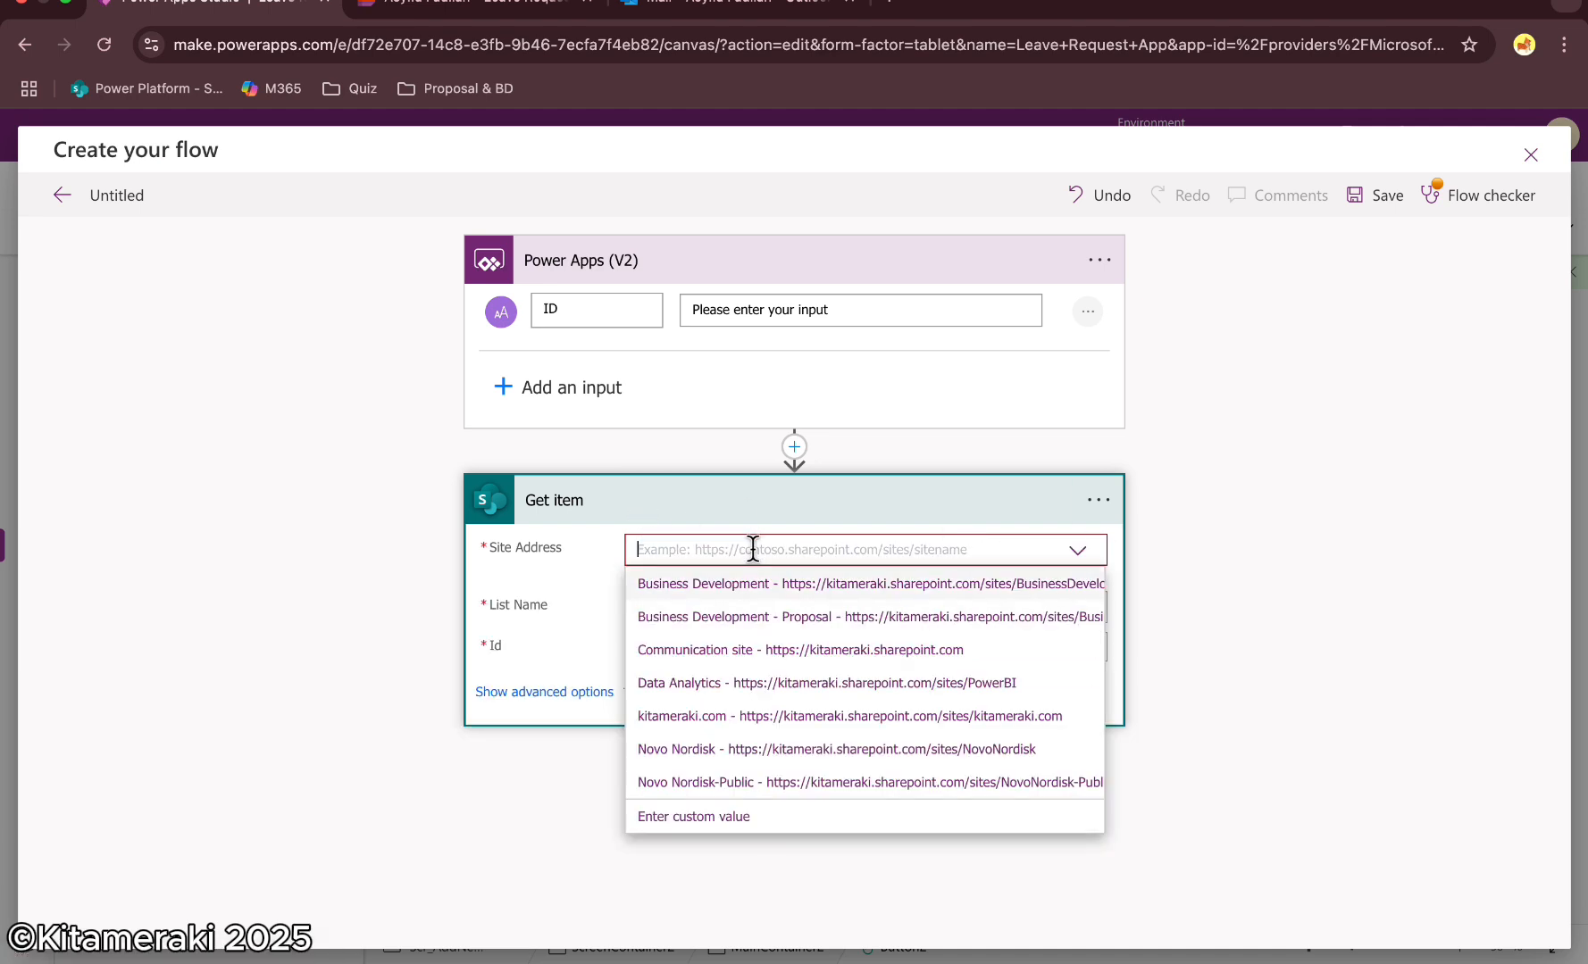
key("ctrl+v")
left_click(693, 623)
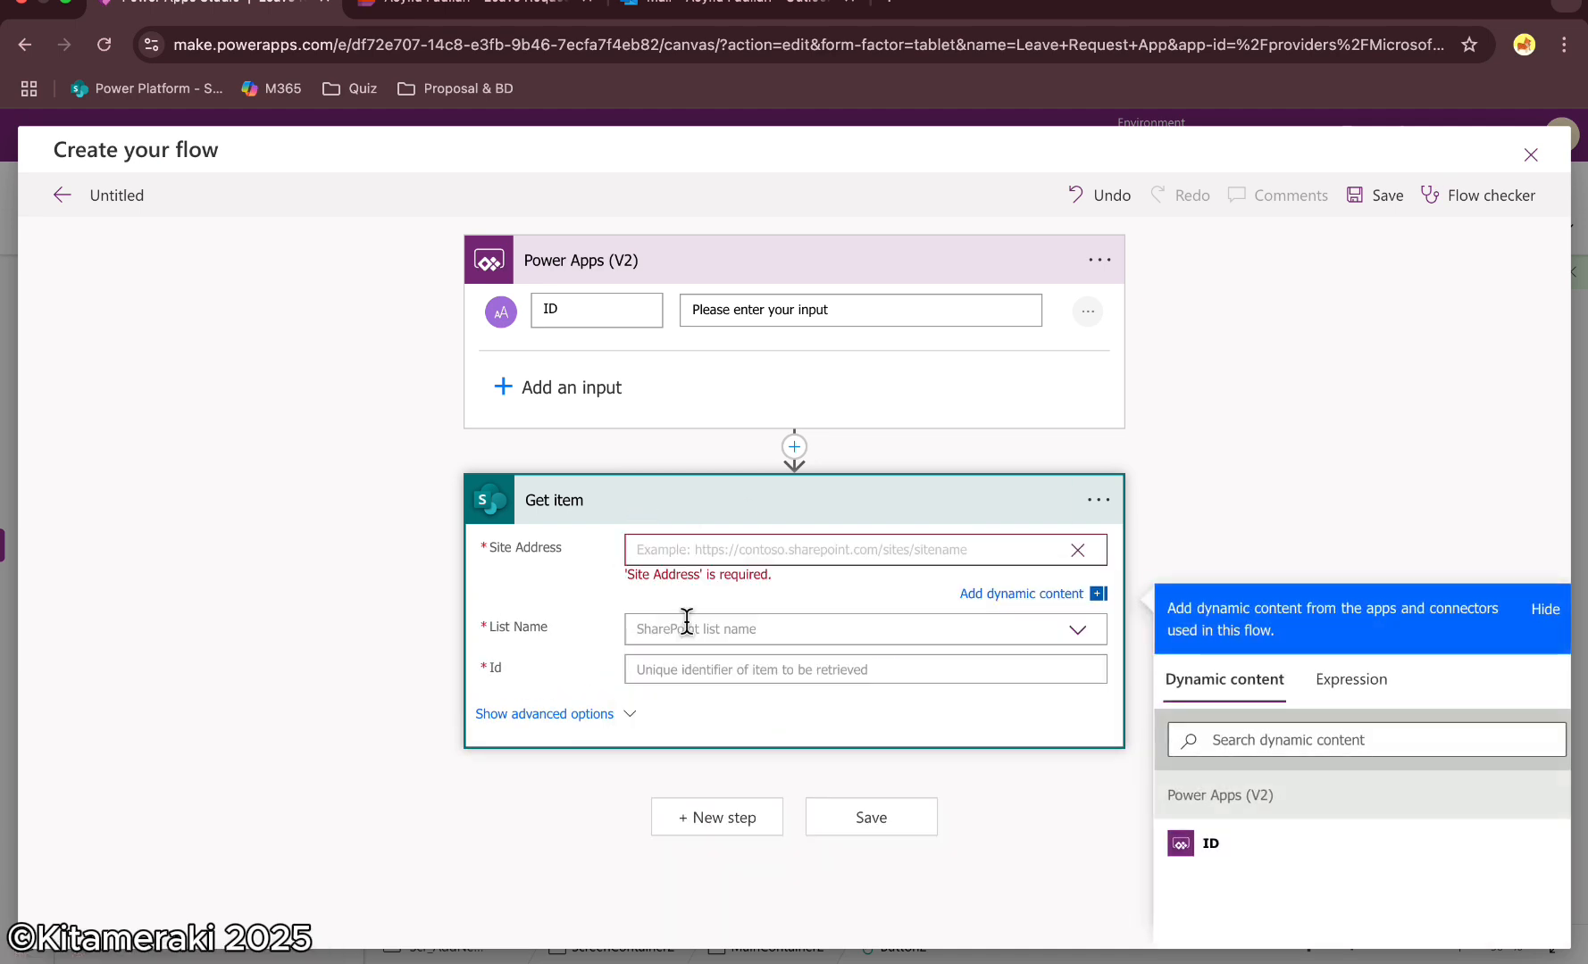
left_click(669, 554)
key("ctrl+v")
left_click(734, 611)
left_click(810, 614)
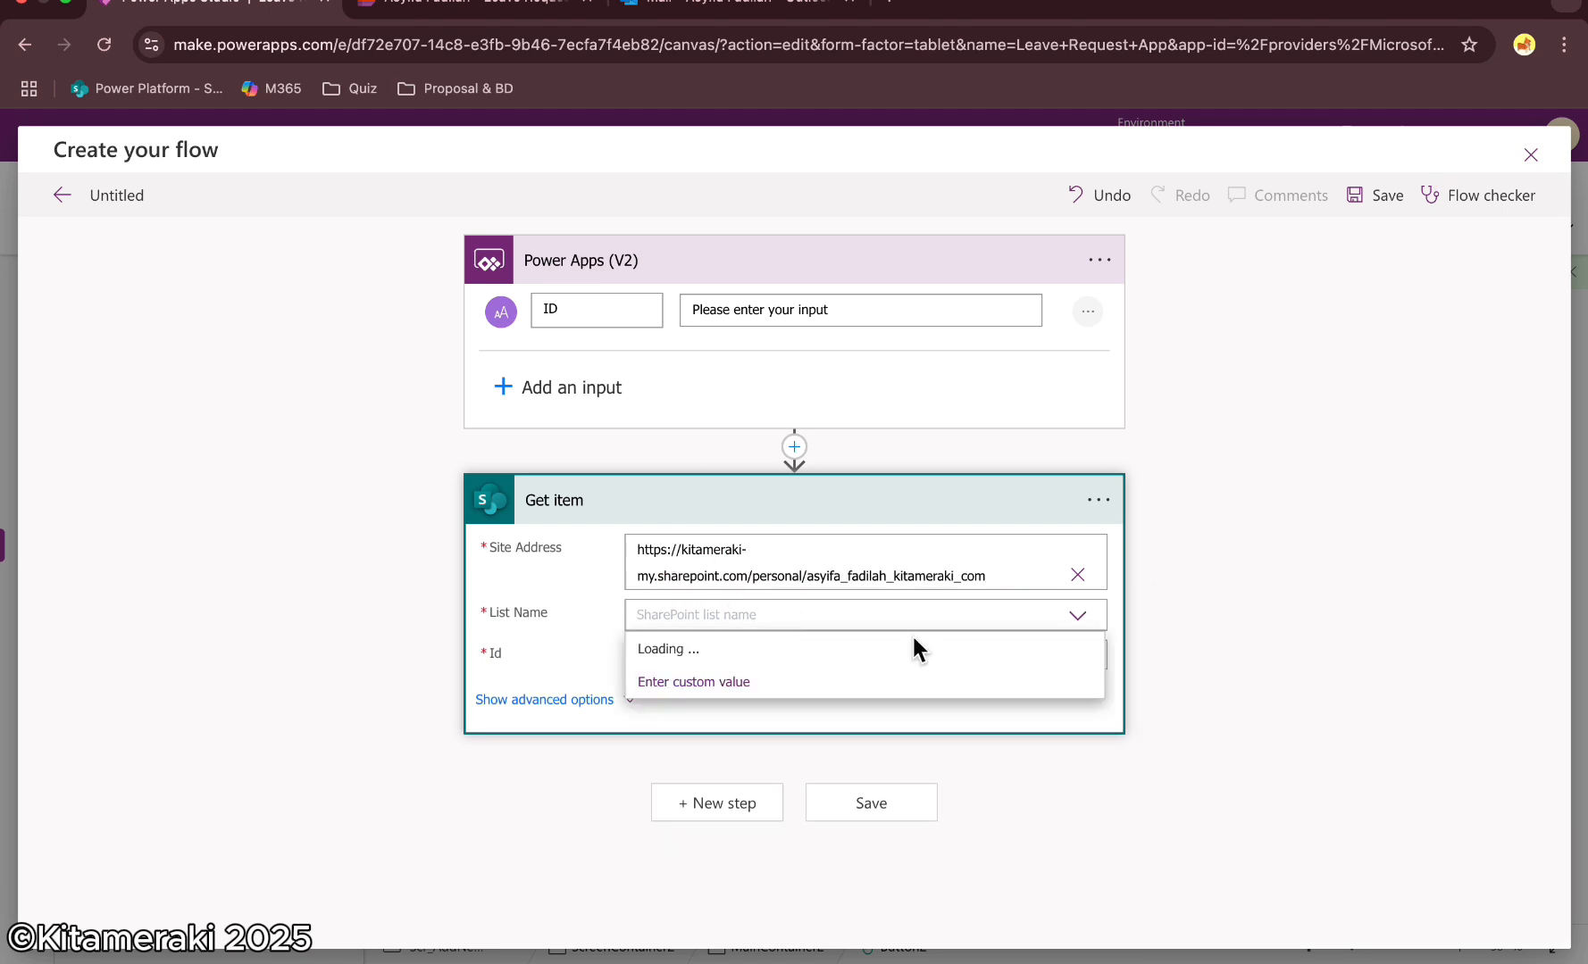
left_click(699, 645)
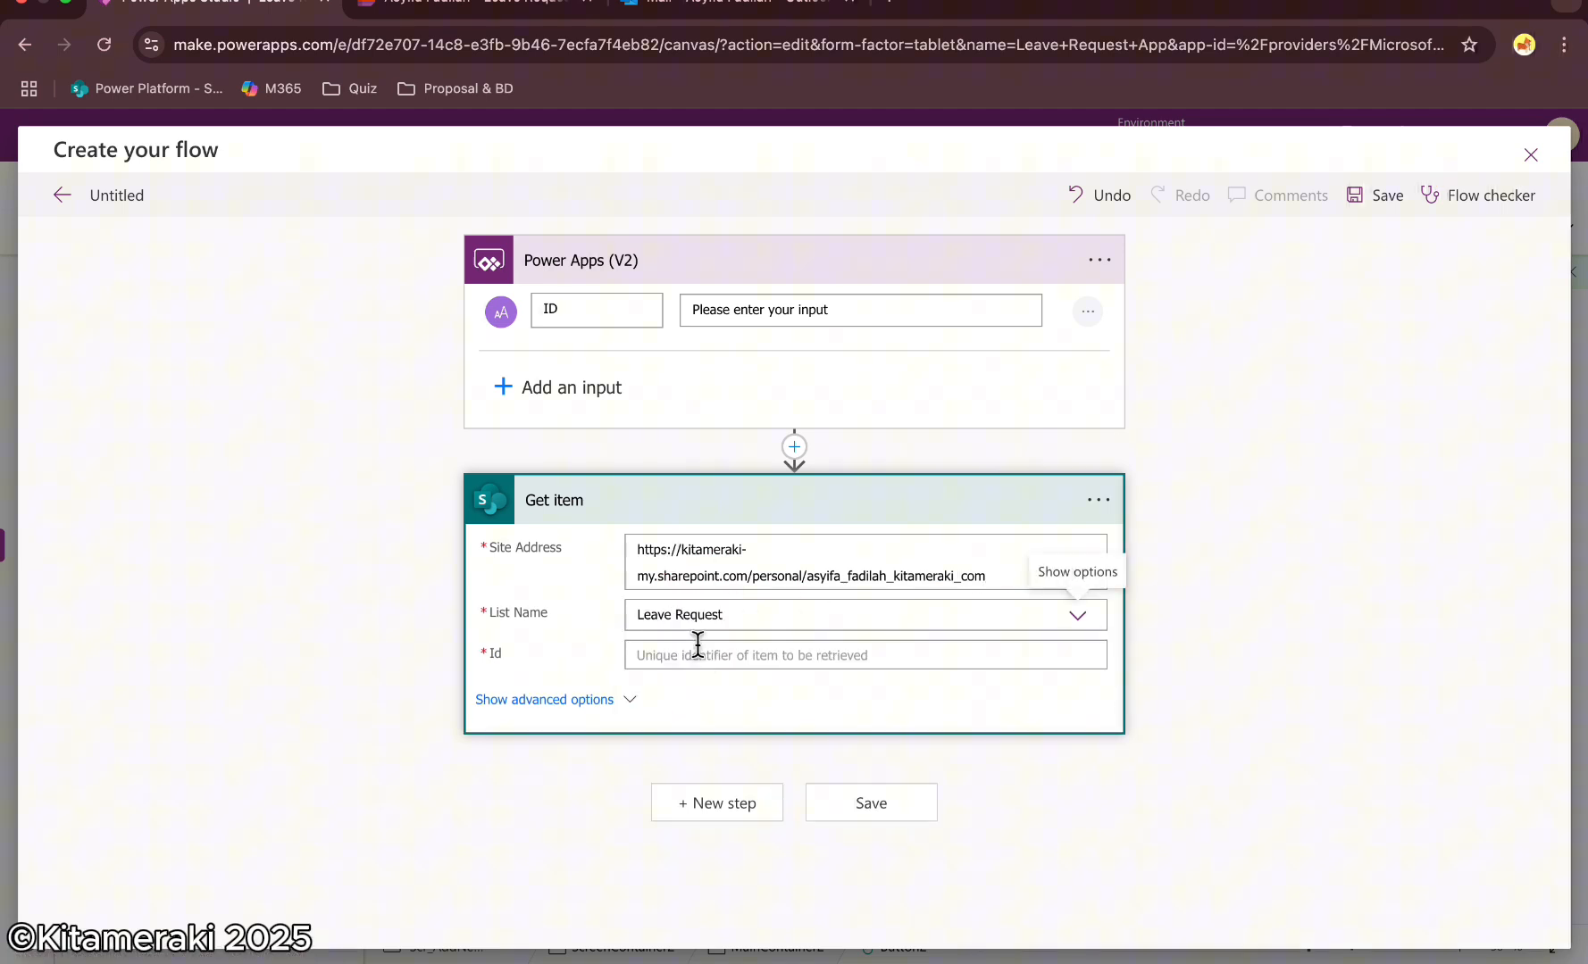
Insert a Compose action between the trigger and Get item, using the trigger's ID as its input
left_click(794, 447)
left_click(774, 480)
type("compose")
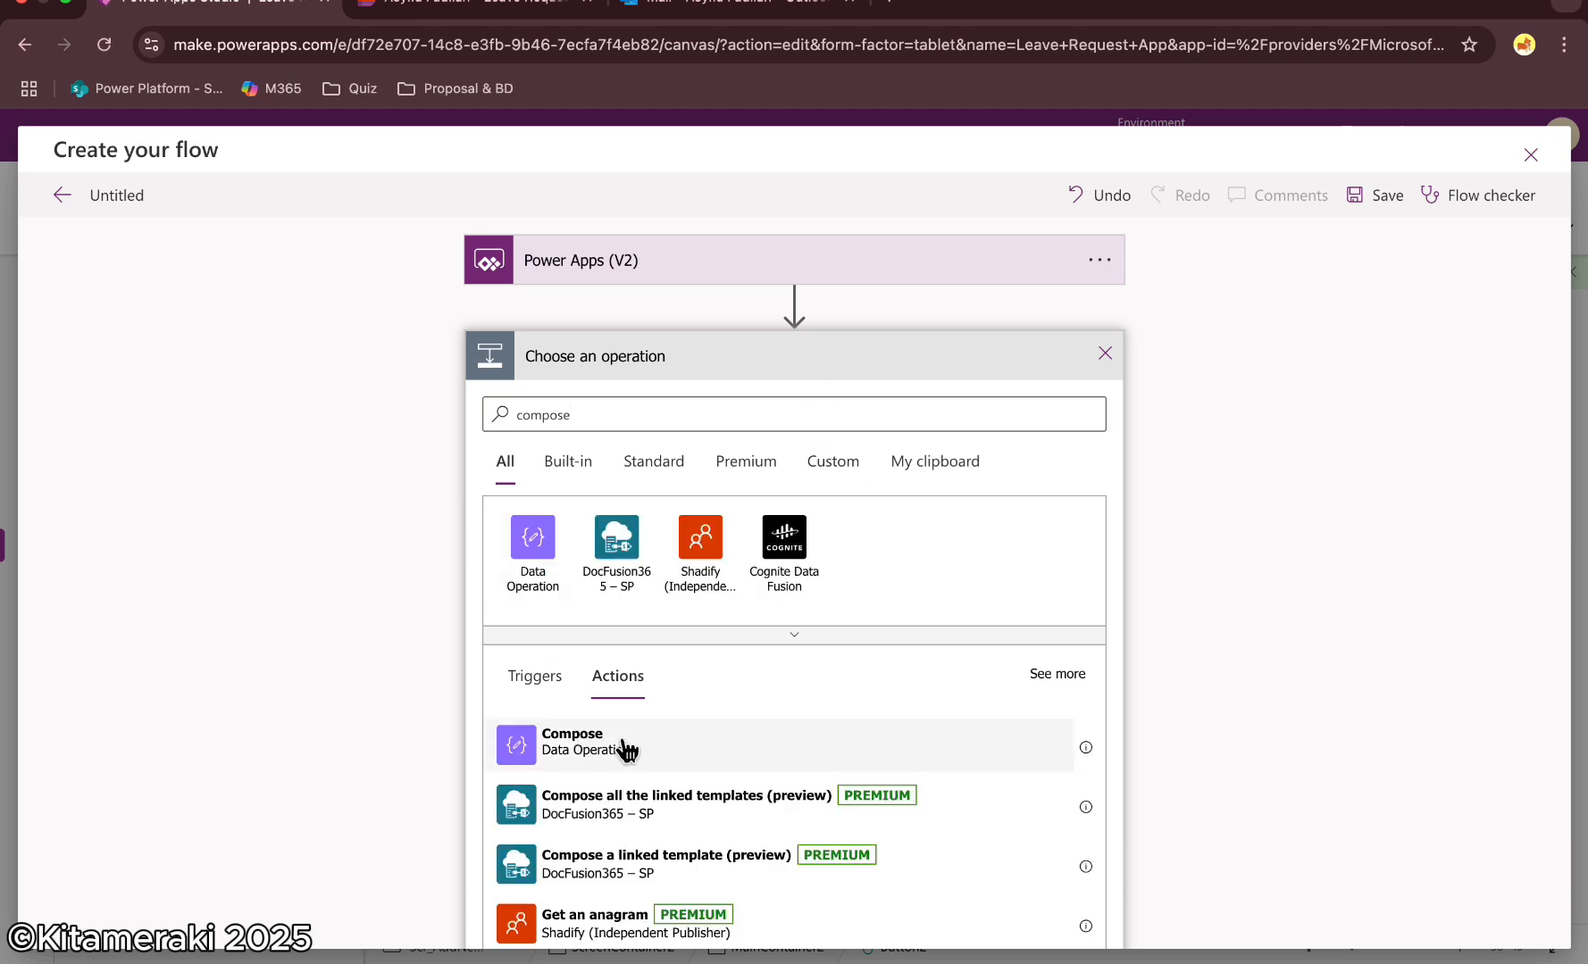
left_click(623, 741)
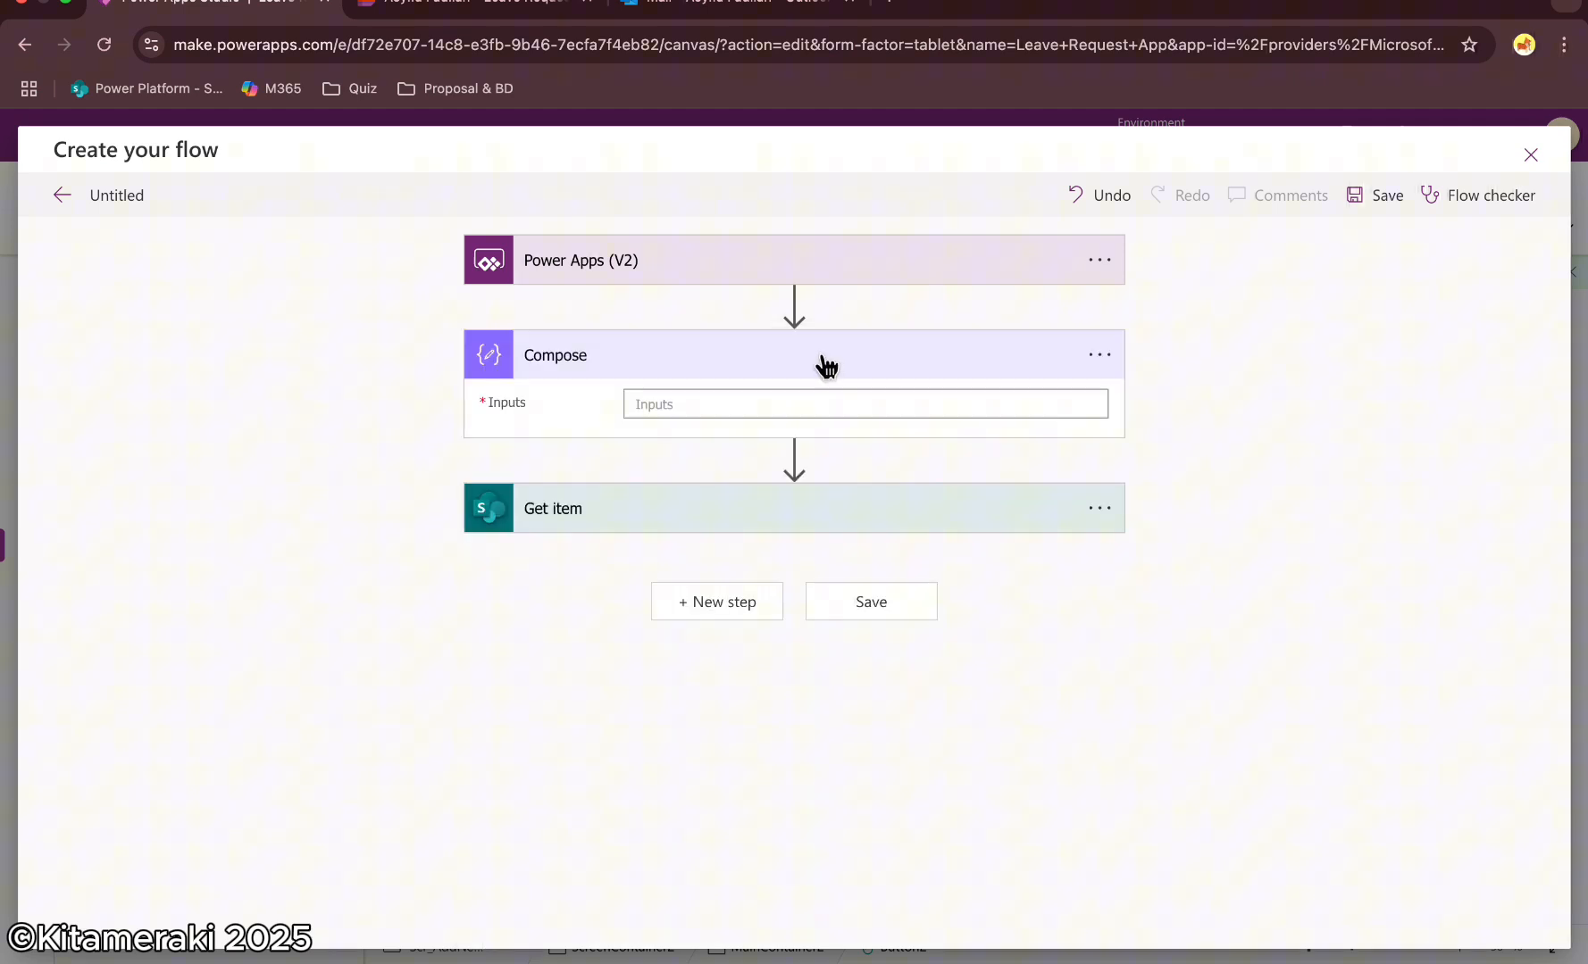
left_click(1227, 705)
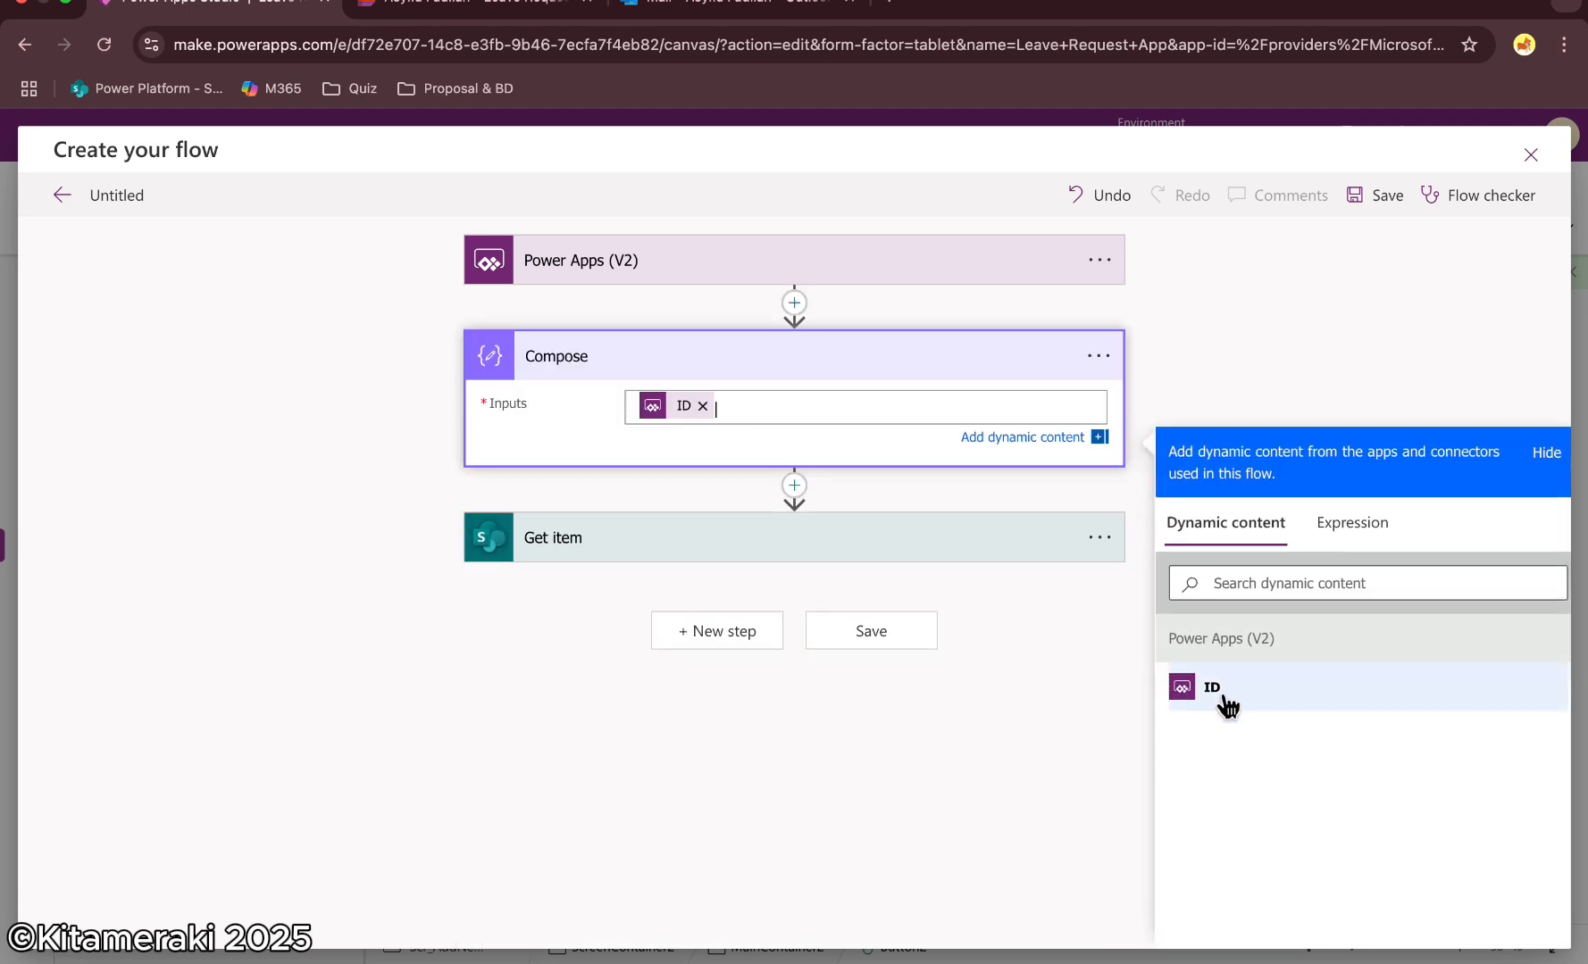
Set the Get item Id field to the Compose action's Outputs
left_click(835, 532)
left_click(703, 668)
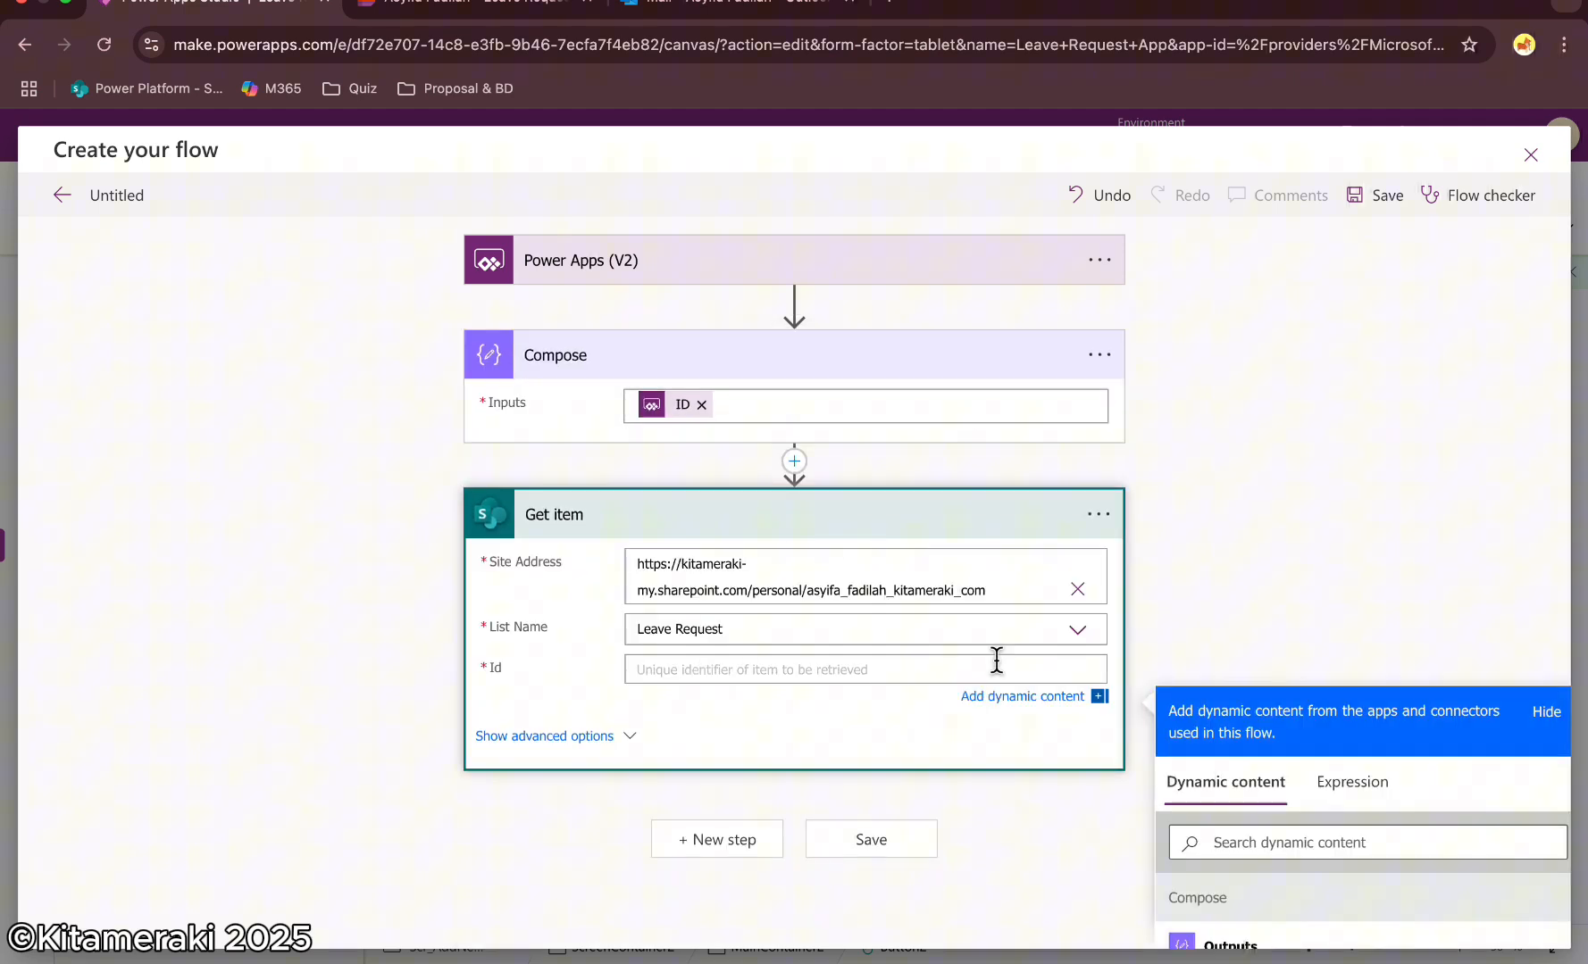
scroll(1281, 753, "down", 3)
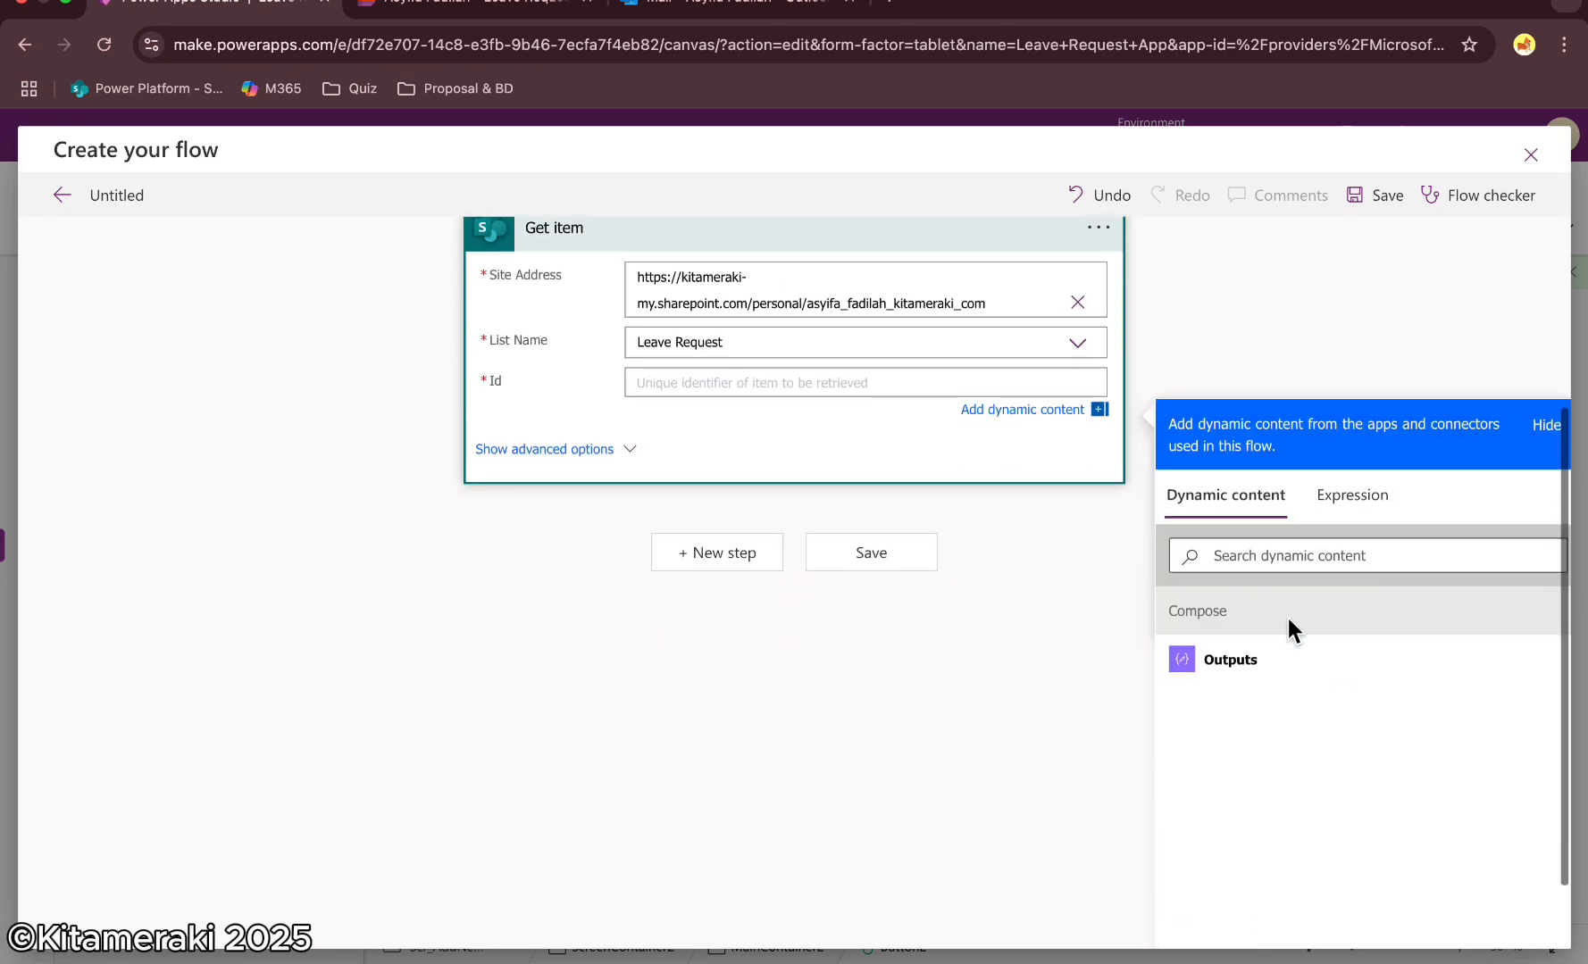
left_click(1208, 660)
scroll(1214, 393, "up", 3)
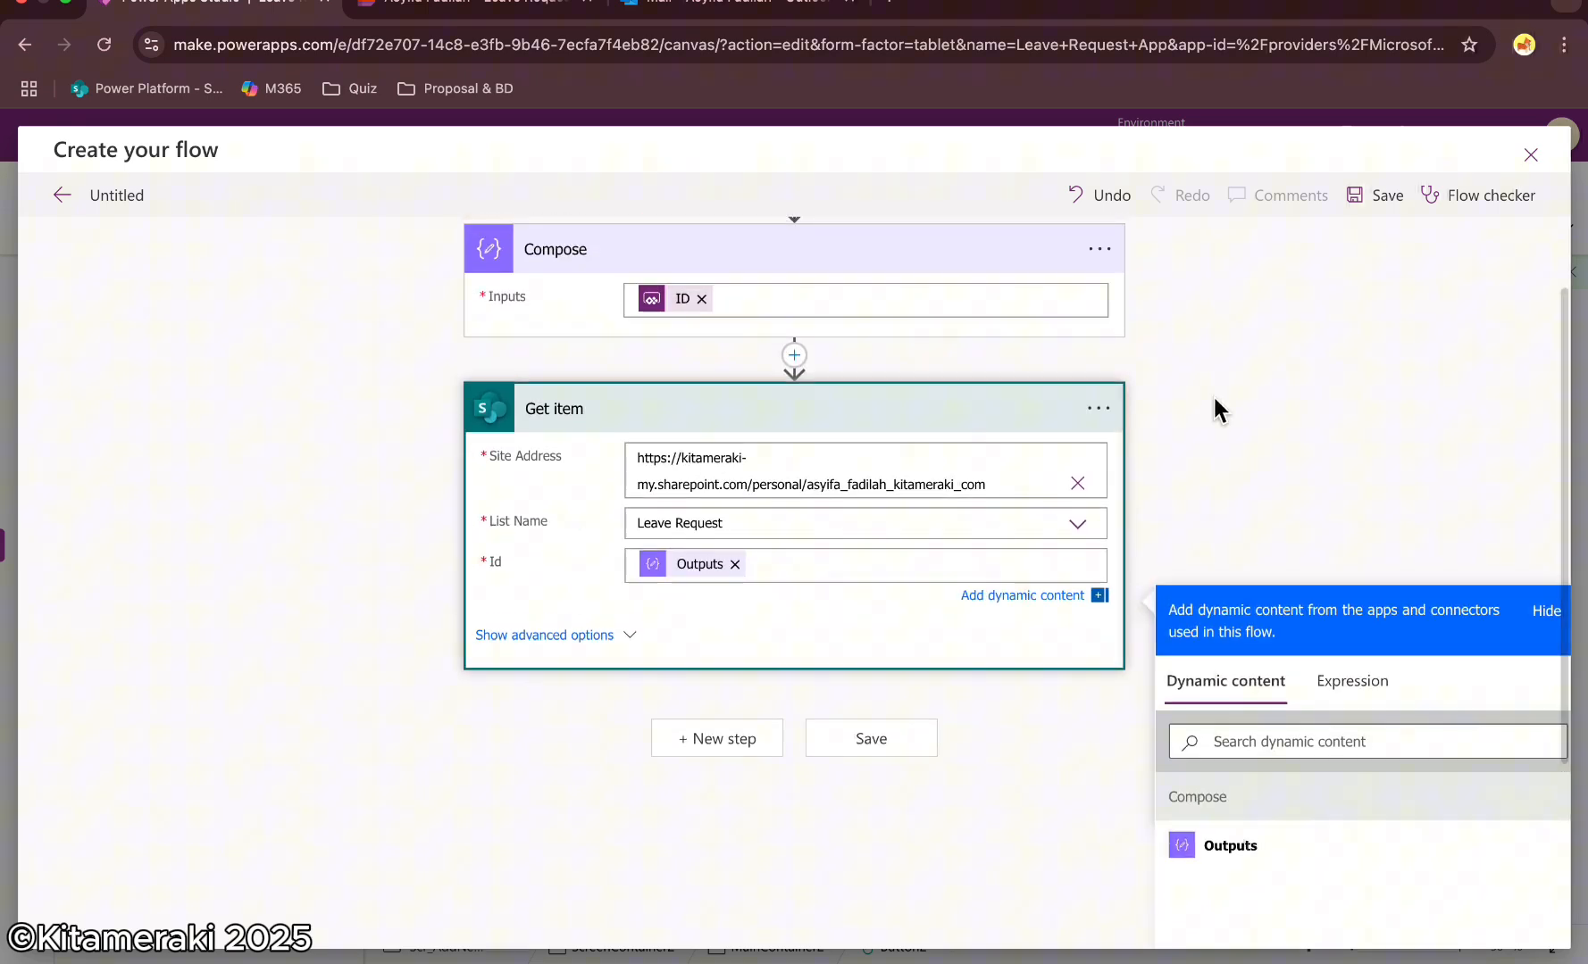
Add a Start and wait for an approval action with approval type Approve/Reject - Everyone must approve
left_click(723, 819)
type("approval")
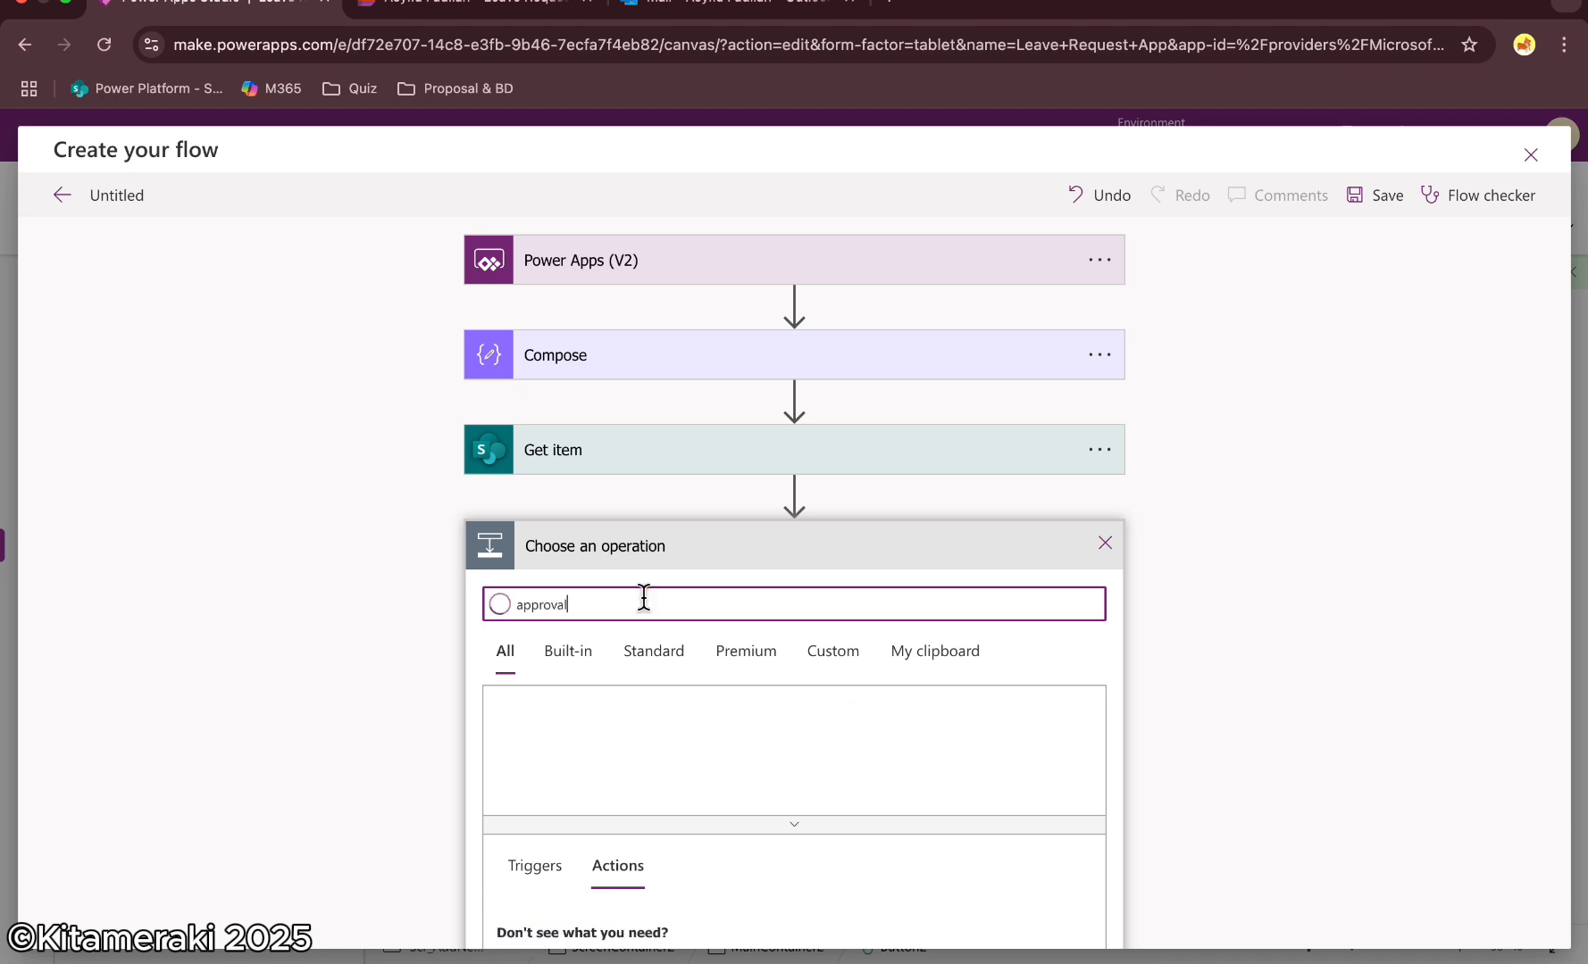
scroll(820, 539, "down", 3)
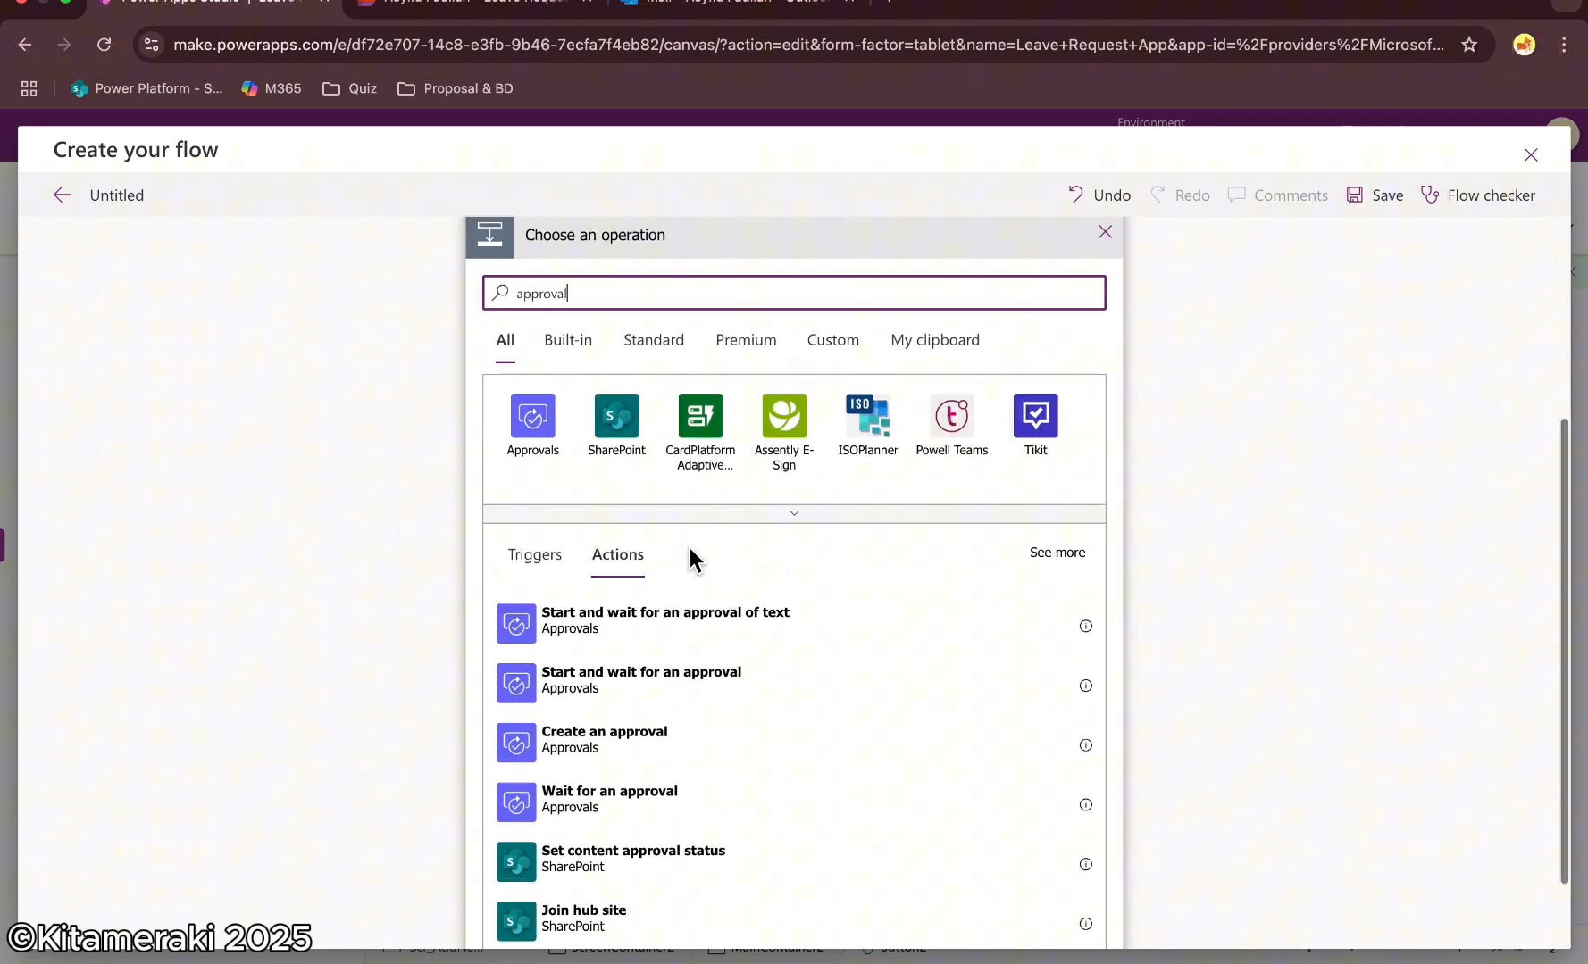
left_click(696, 682)
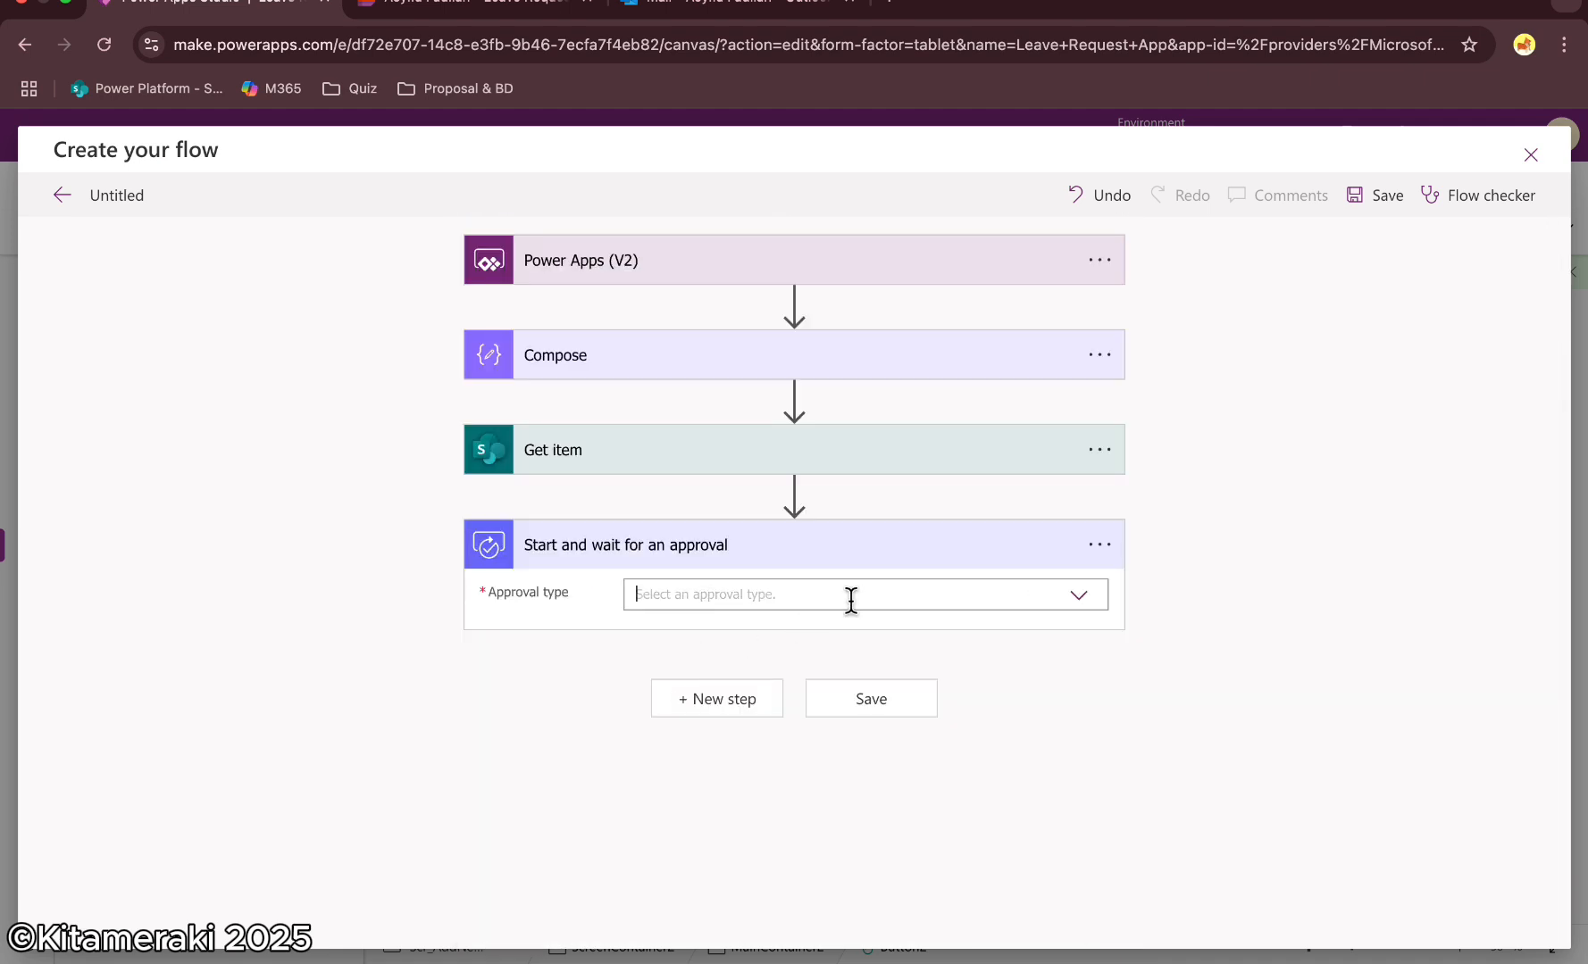
left_click(1078, 597)
left_click(1079, 596)
left_click(1079, 597)
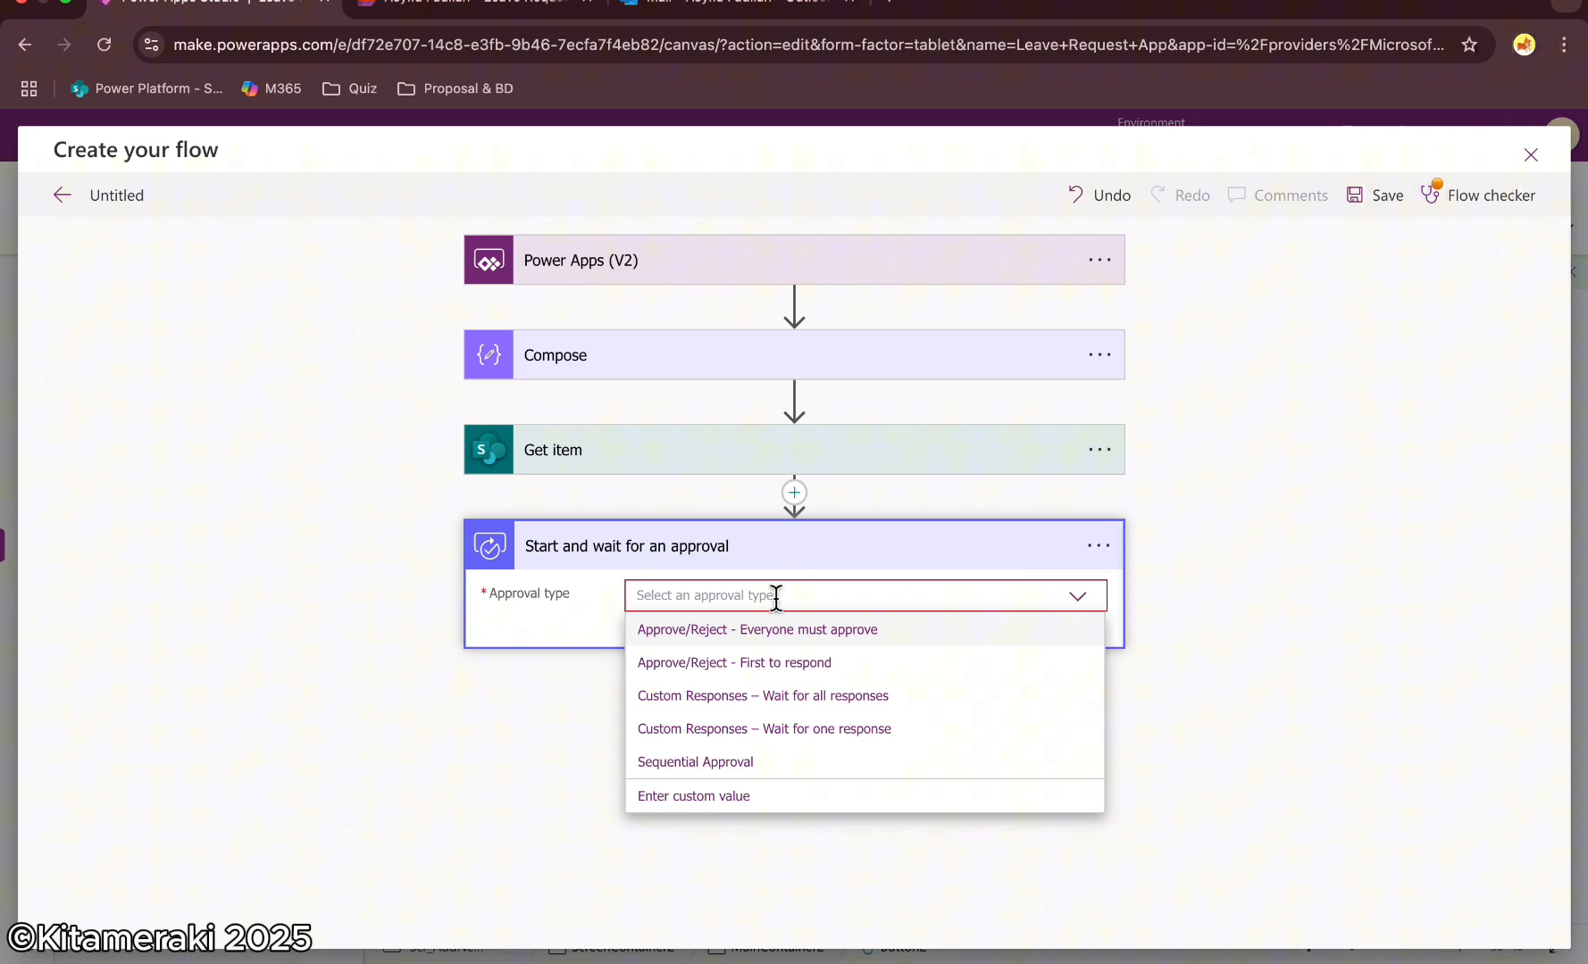
left_click(850, 631)
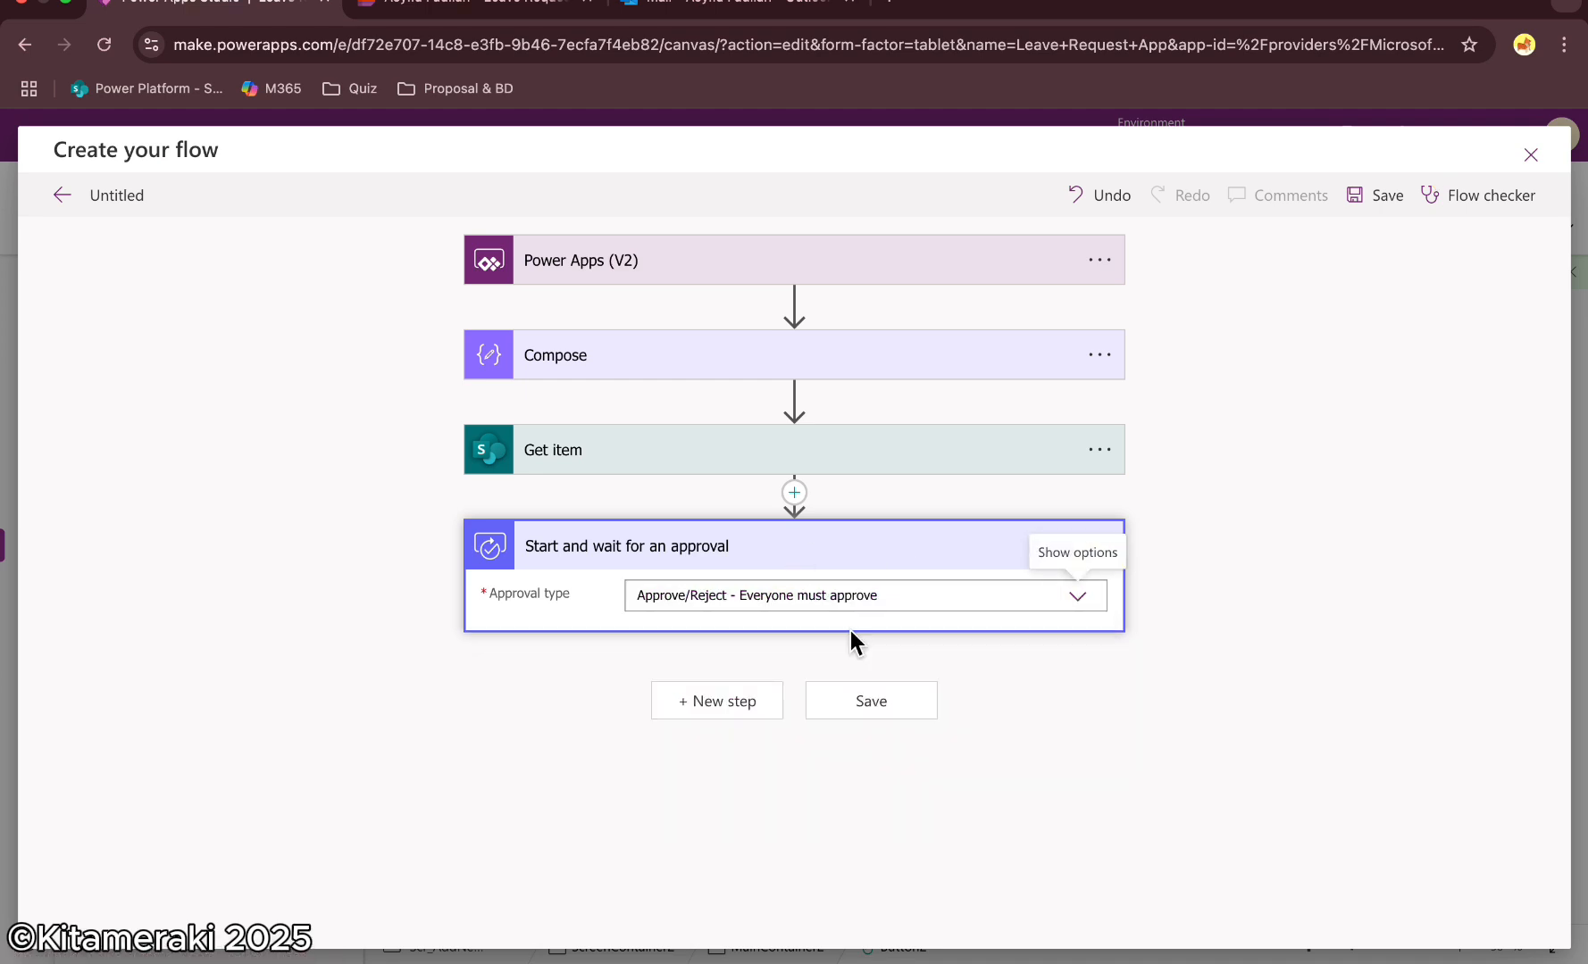
Assign the approval to the approver's account picked from the people suggestions
left_click(684, 677)
type("asy")
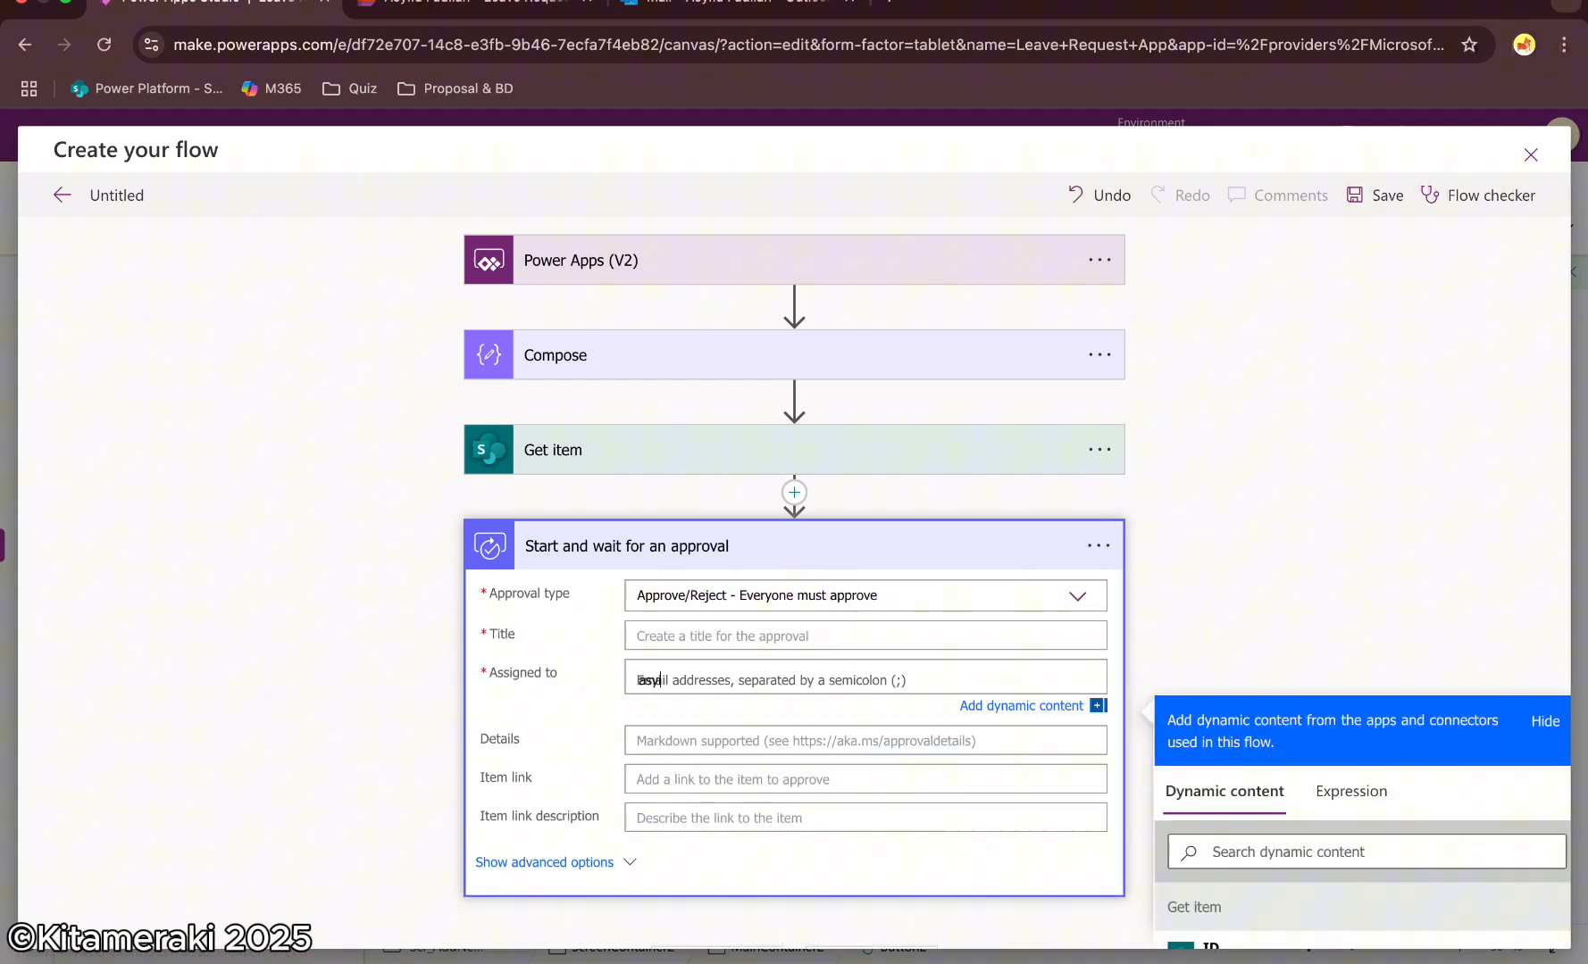
type("i")
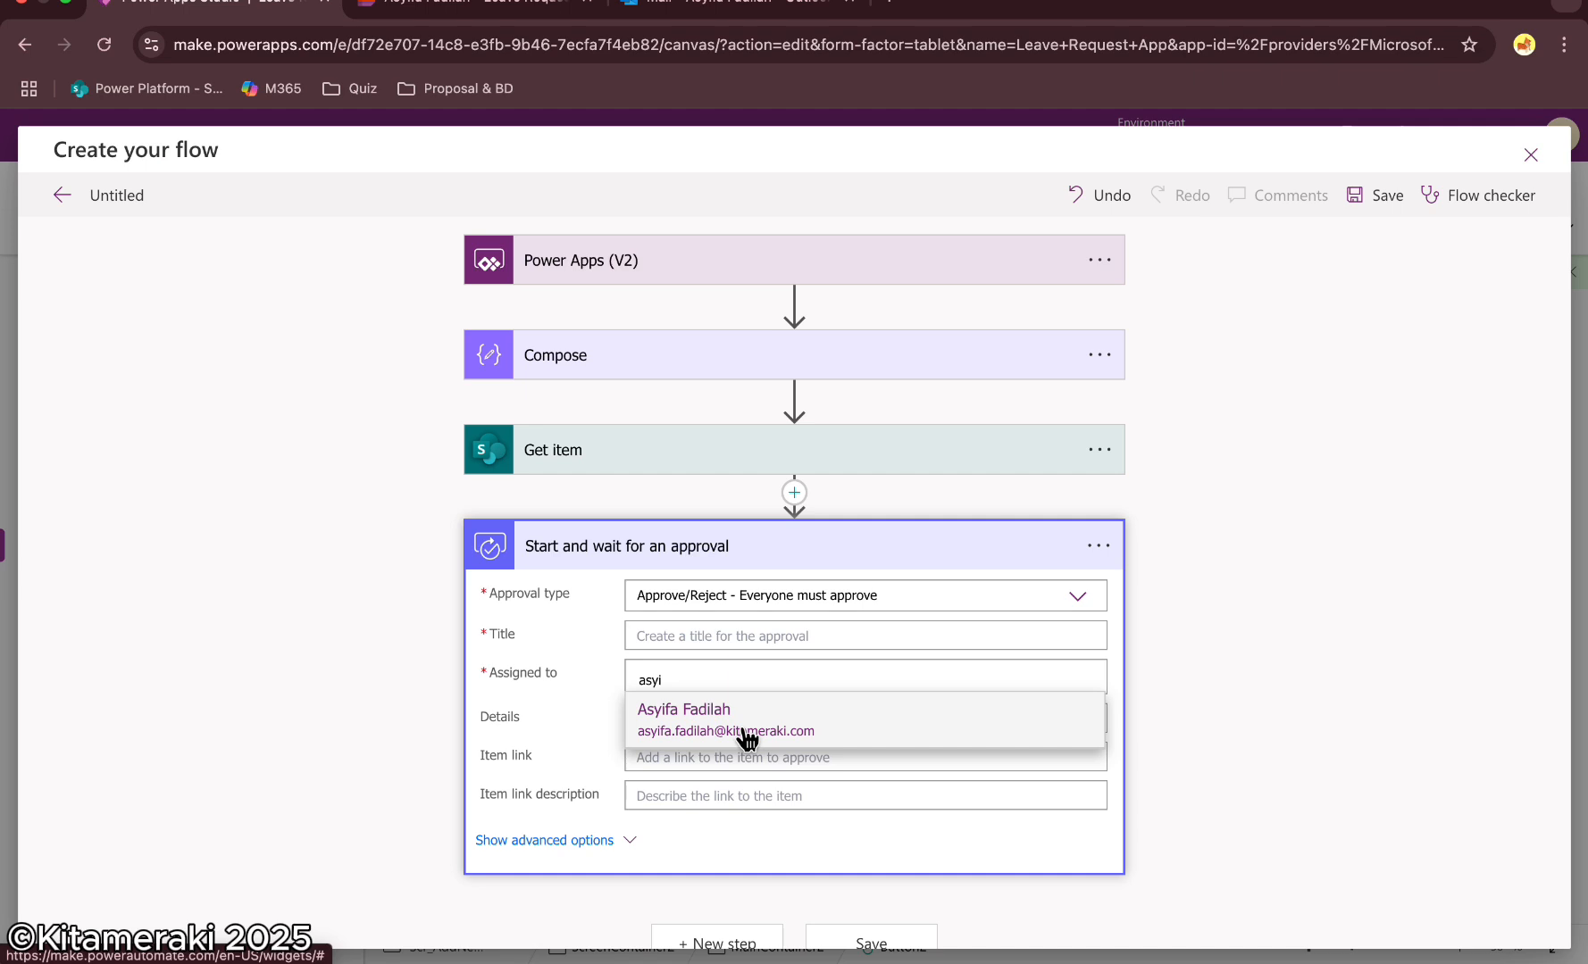
left_click(747, 737)
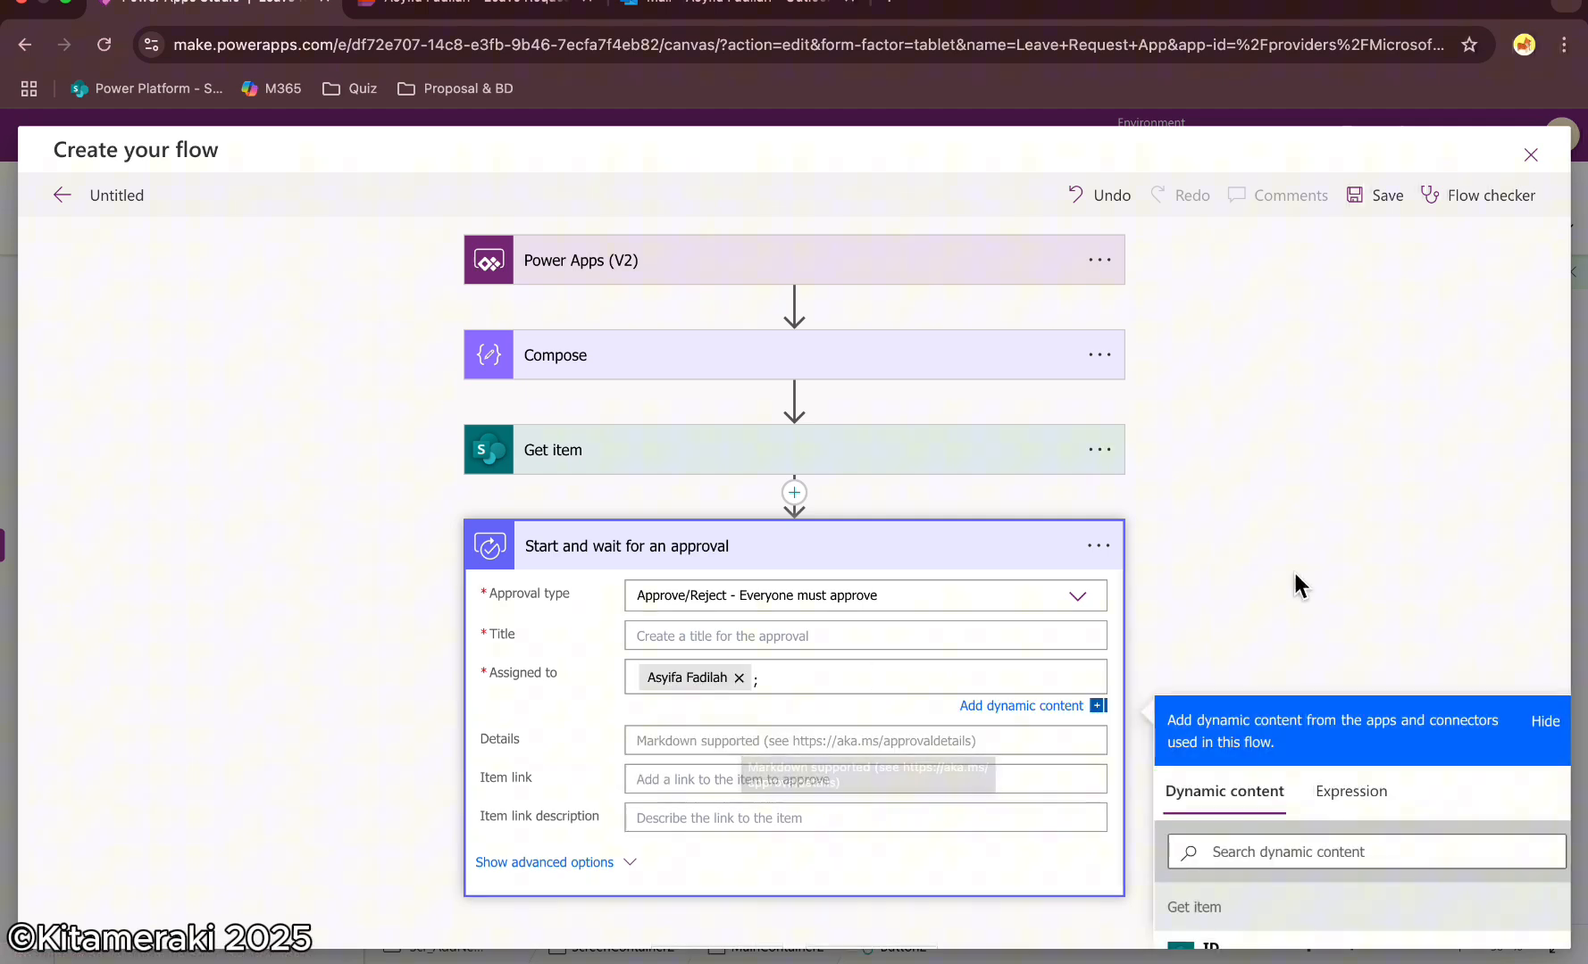
Set the approval Title to "Leave Request for" followed by the item's Title dynamic content
scroll(1295, 579, "down", 2)
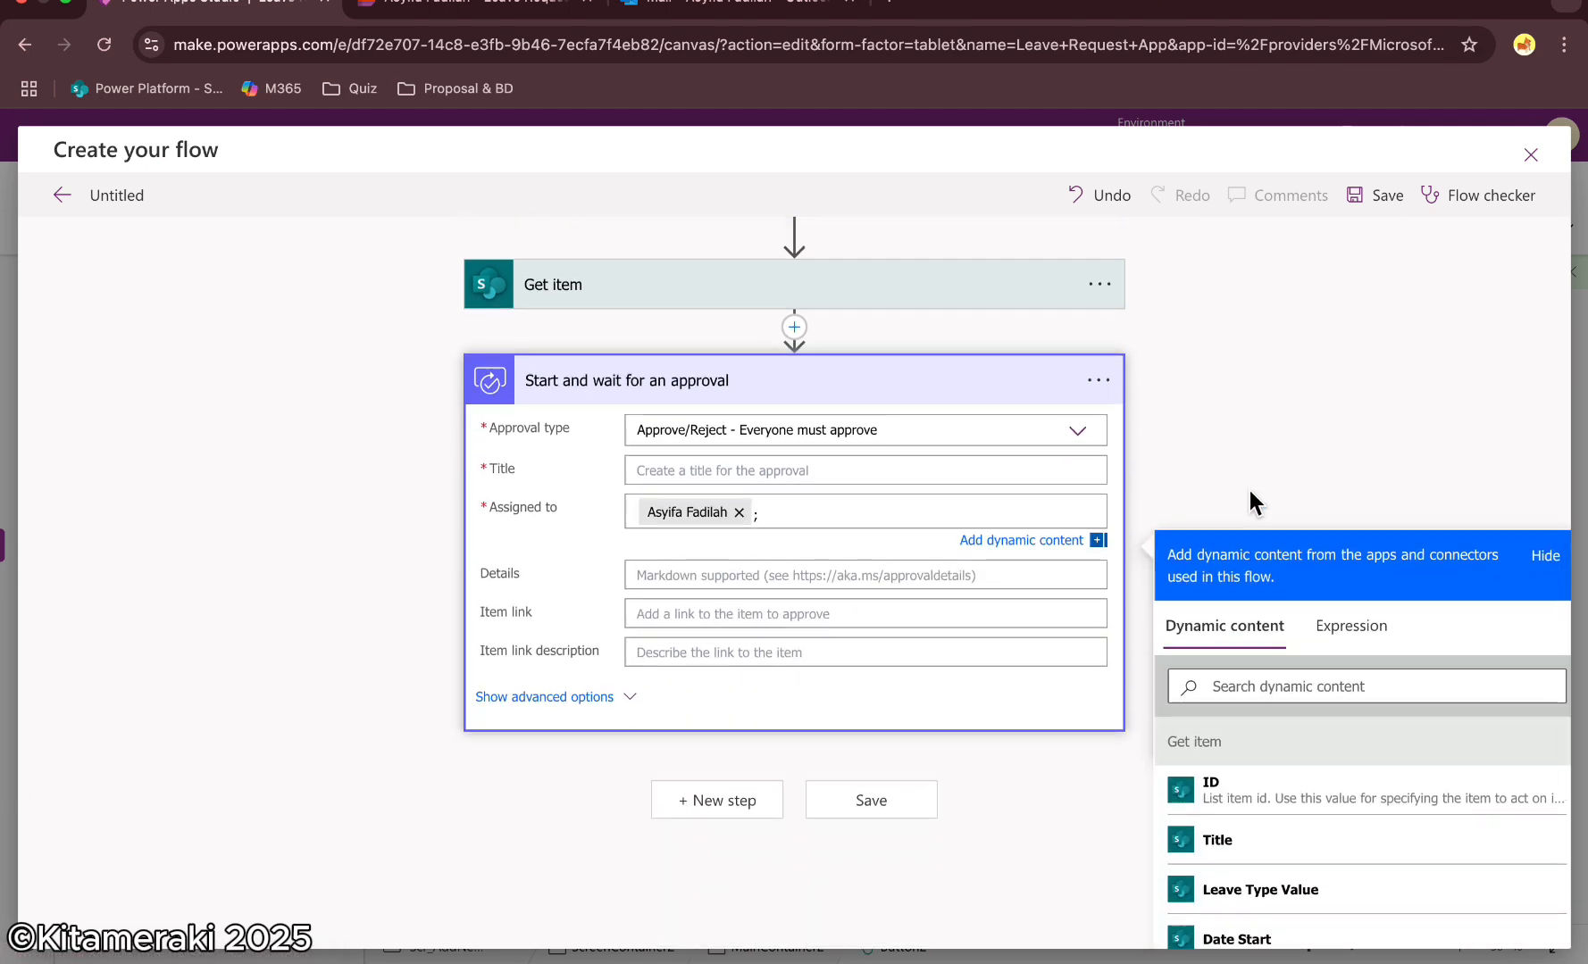
left_click(785, 470)
type("Leave Request for")
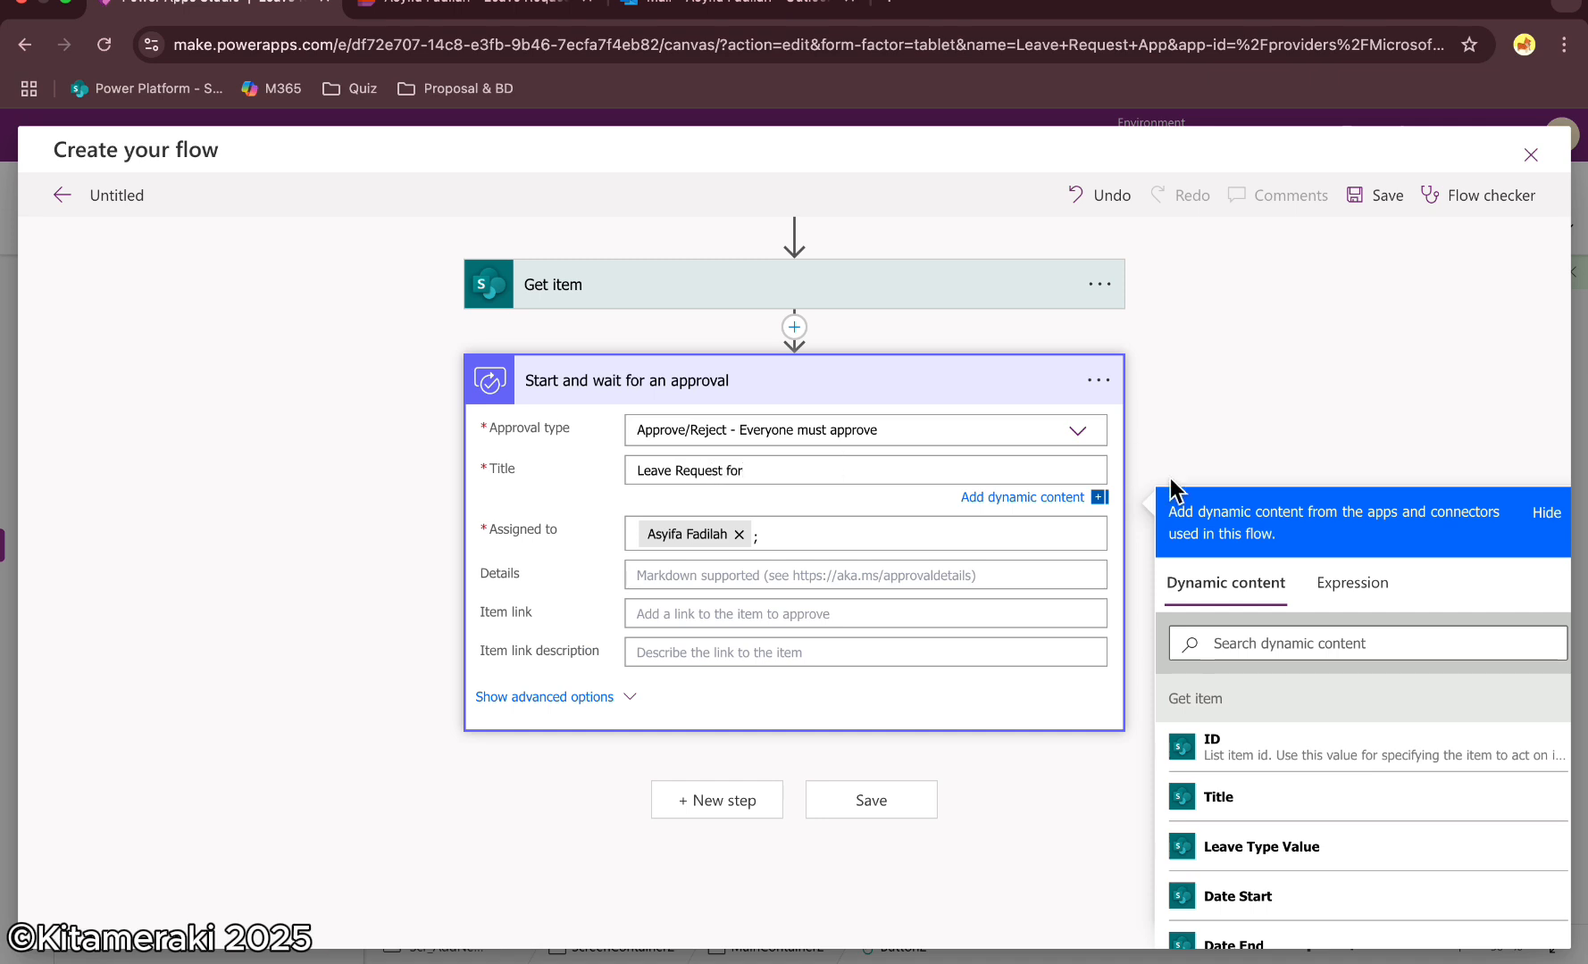
scroll(1313, 712, "down", 1)
left_click(1237, 734)
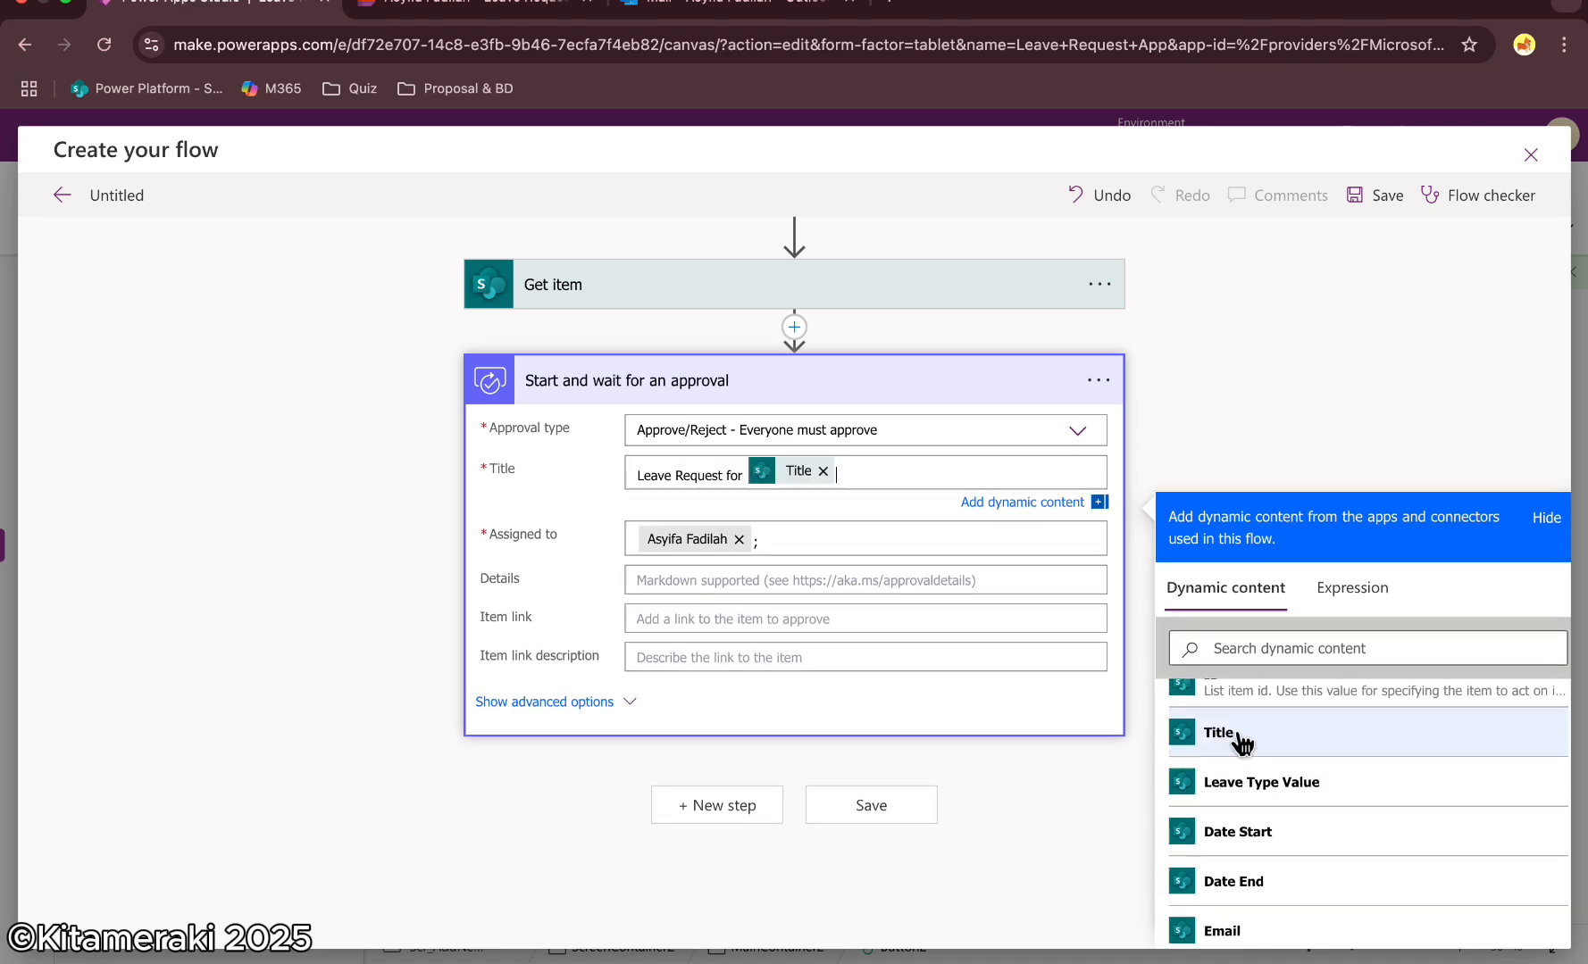
Write the approval Details as separate lines labelled "Type :", "Start Date:", "End Date:" and "Detail:"
left_click(642, 588)
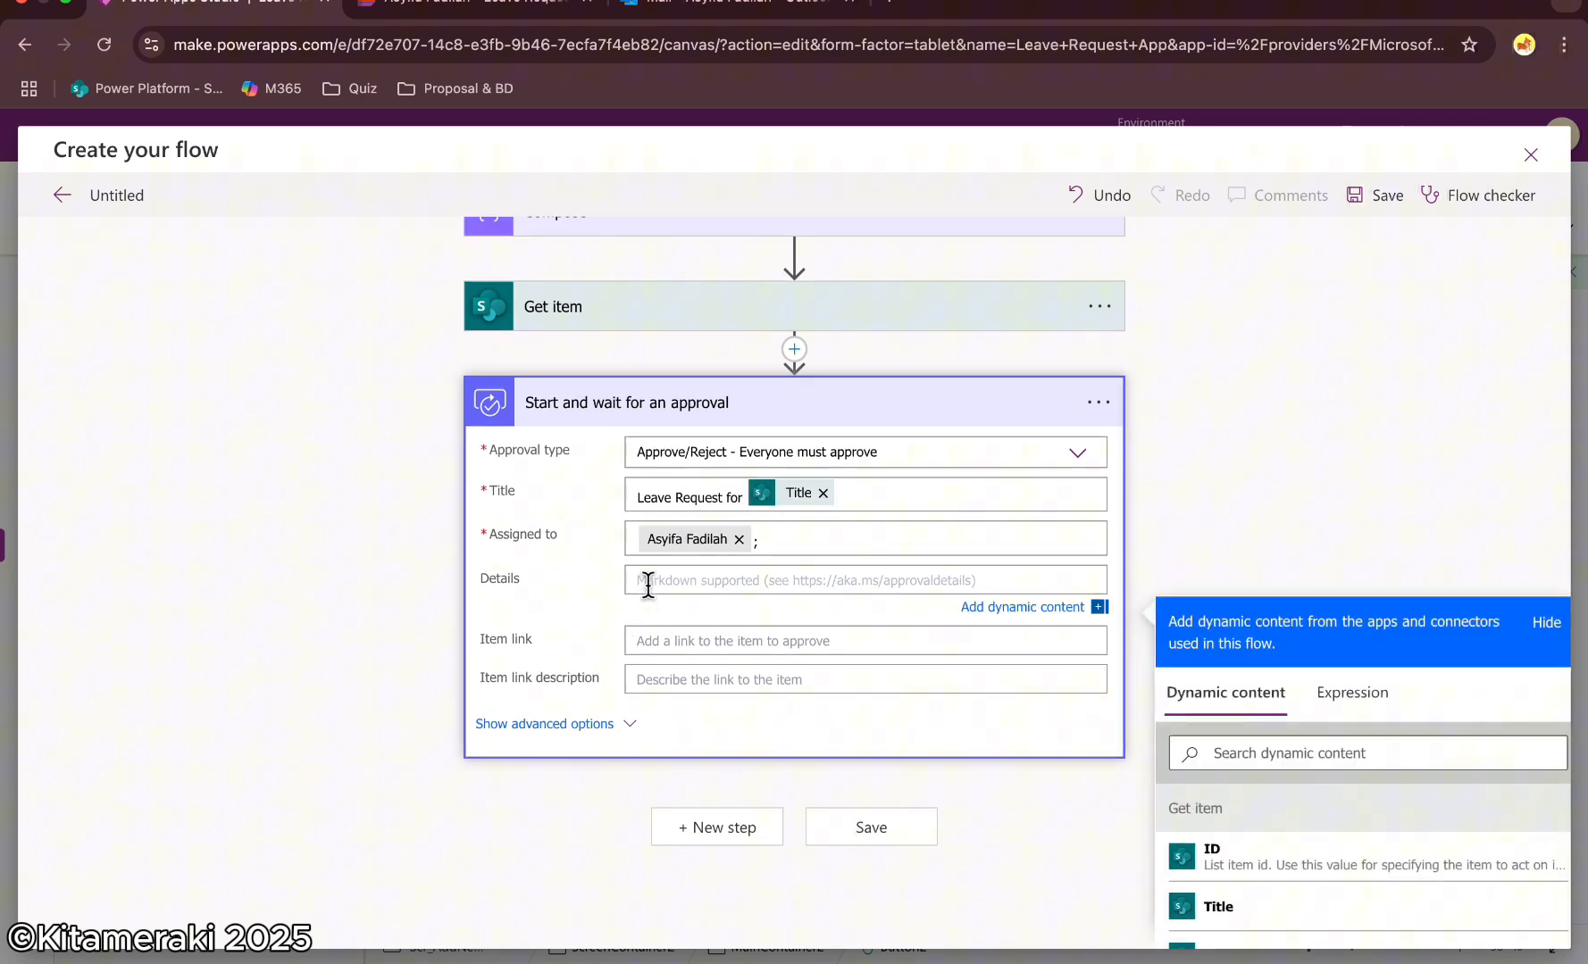
type("Type :")
key("Return")
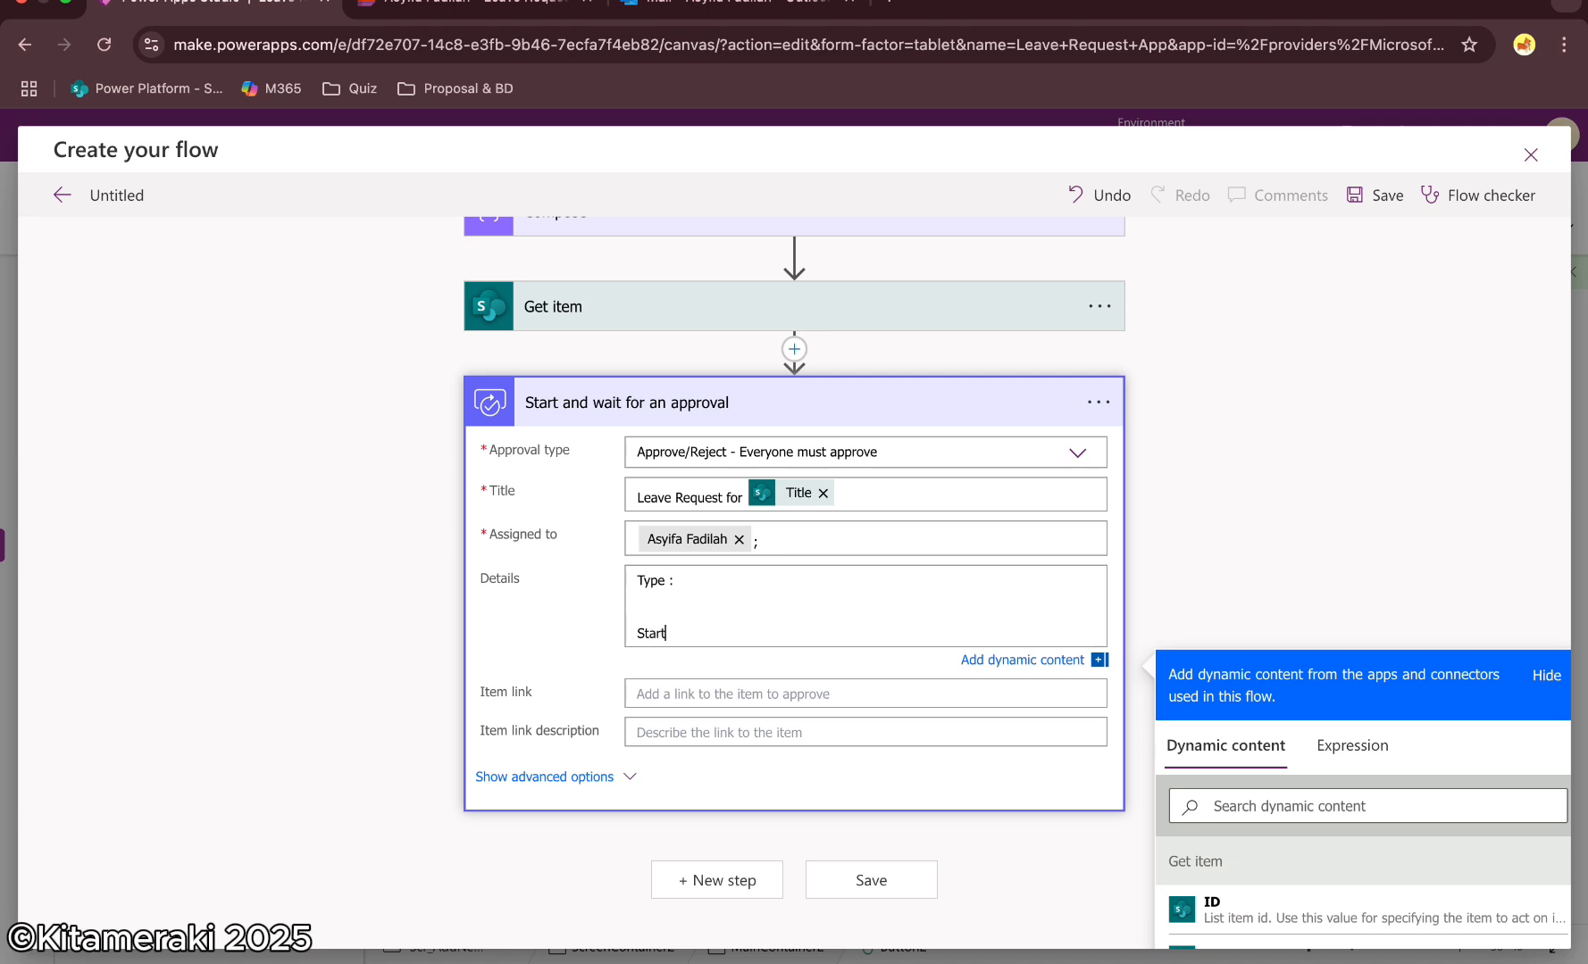
key("Return")
type("End Date:")
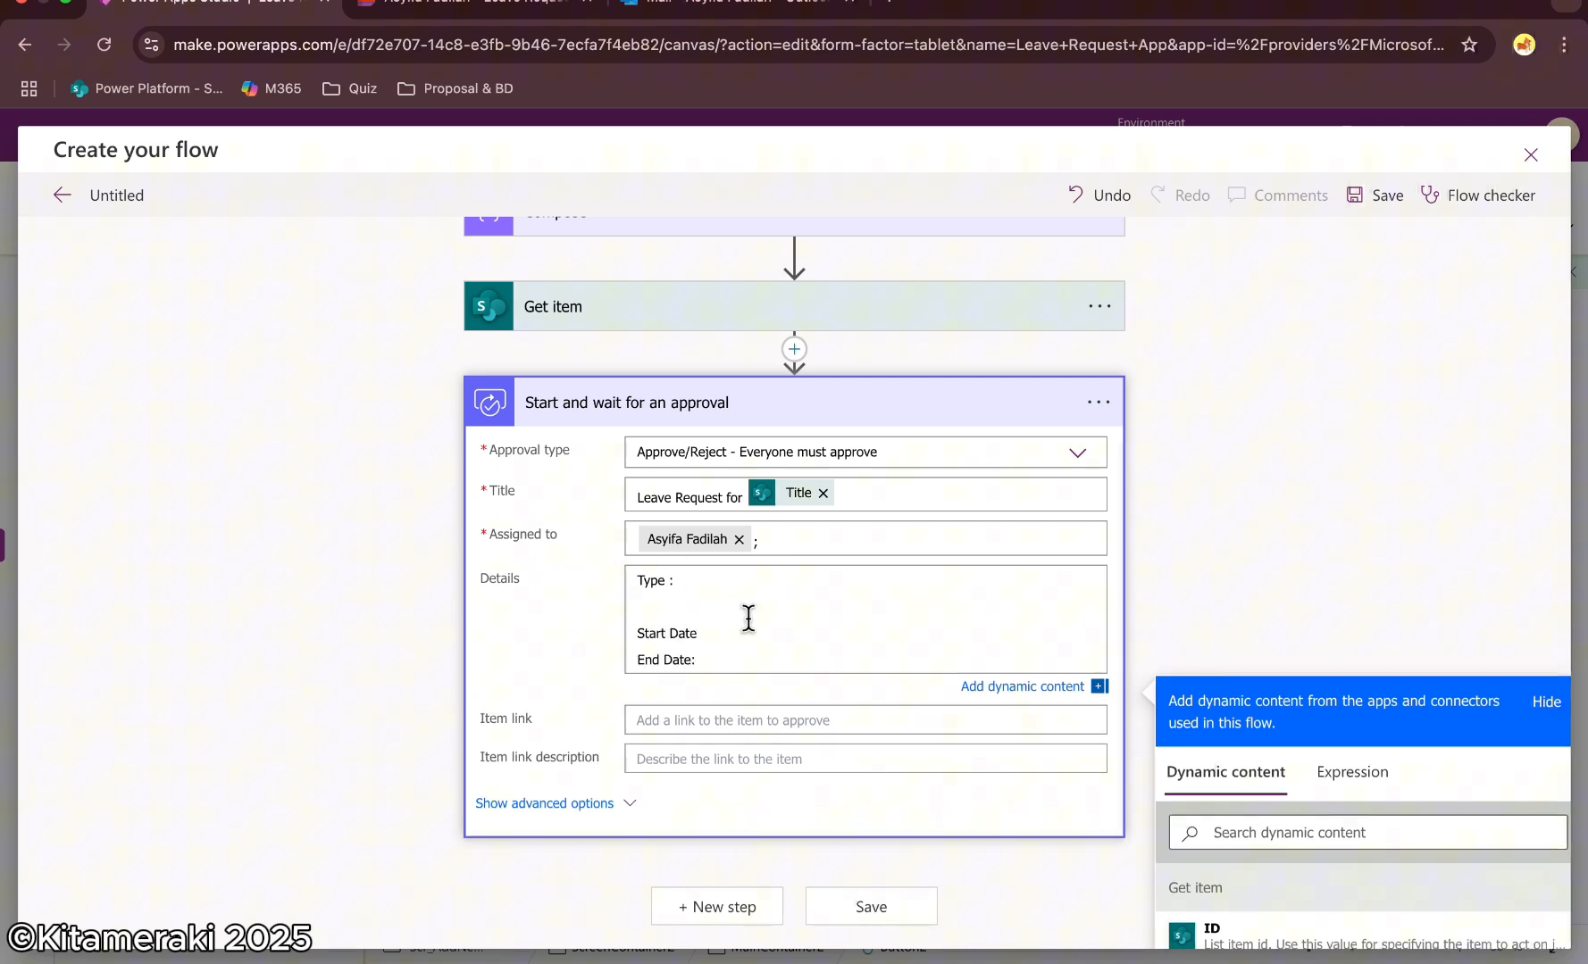
left_click(723, 633)
type(":")
key("Down")
key("Return")
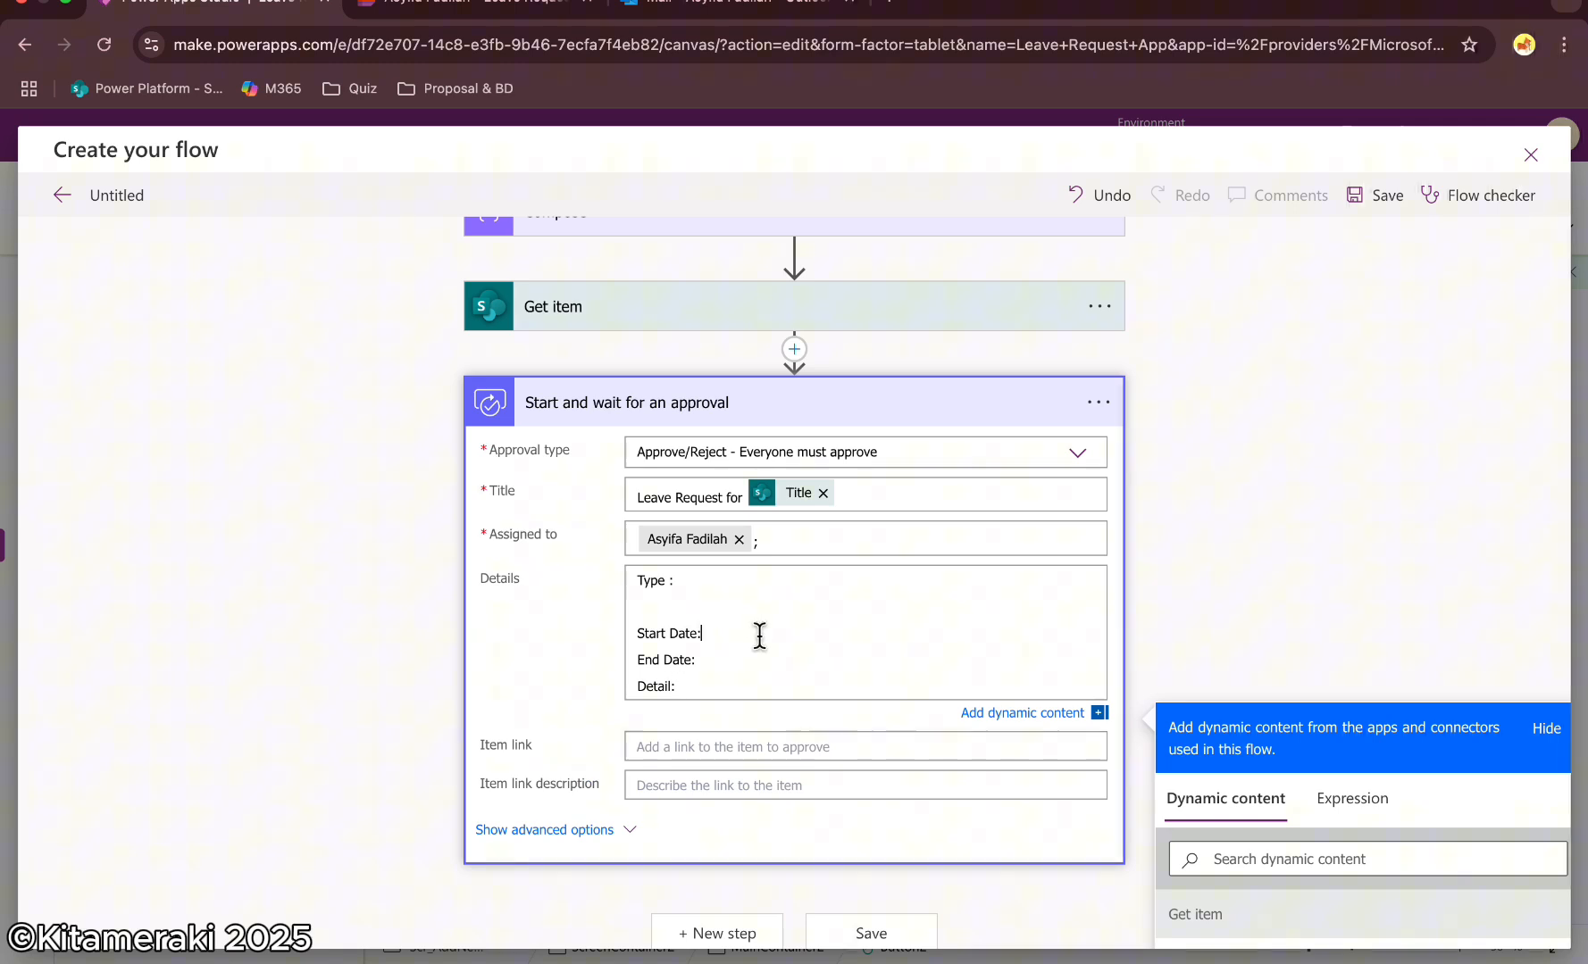
Insert the Leave Type Value, Date Start, Date End and Detail dynamic content after their matching Details labels
left_click(738, 585)
scroll(1342, 828, "down", 3)
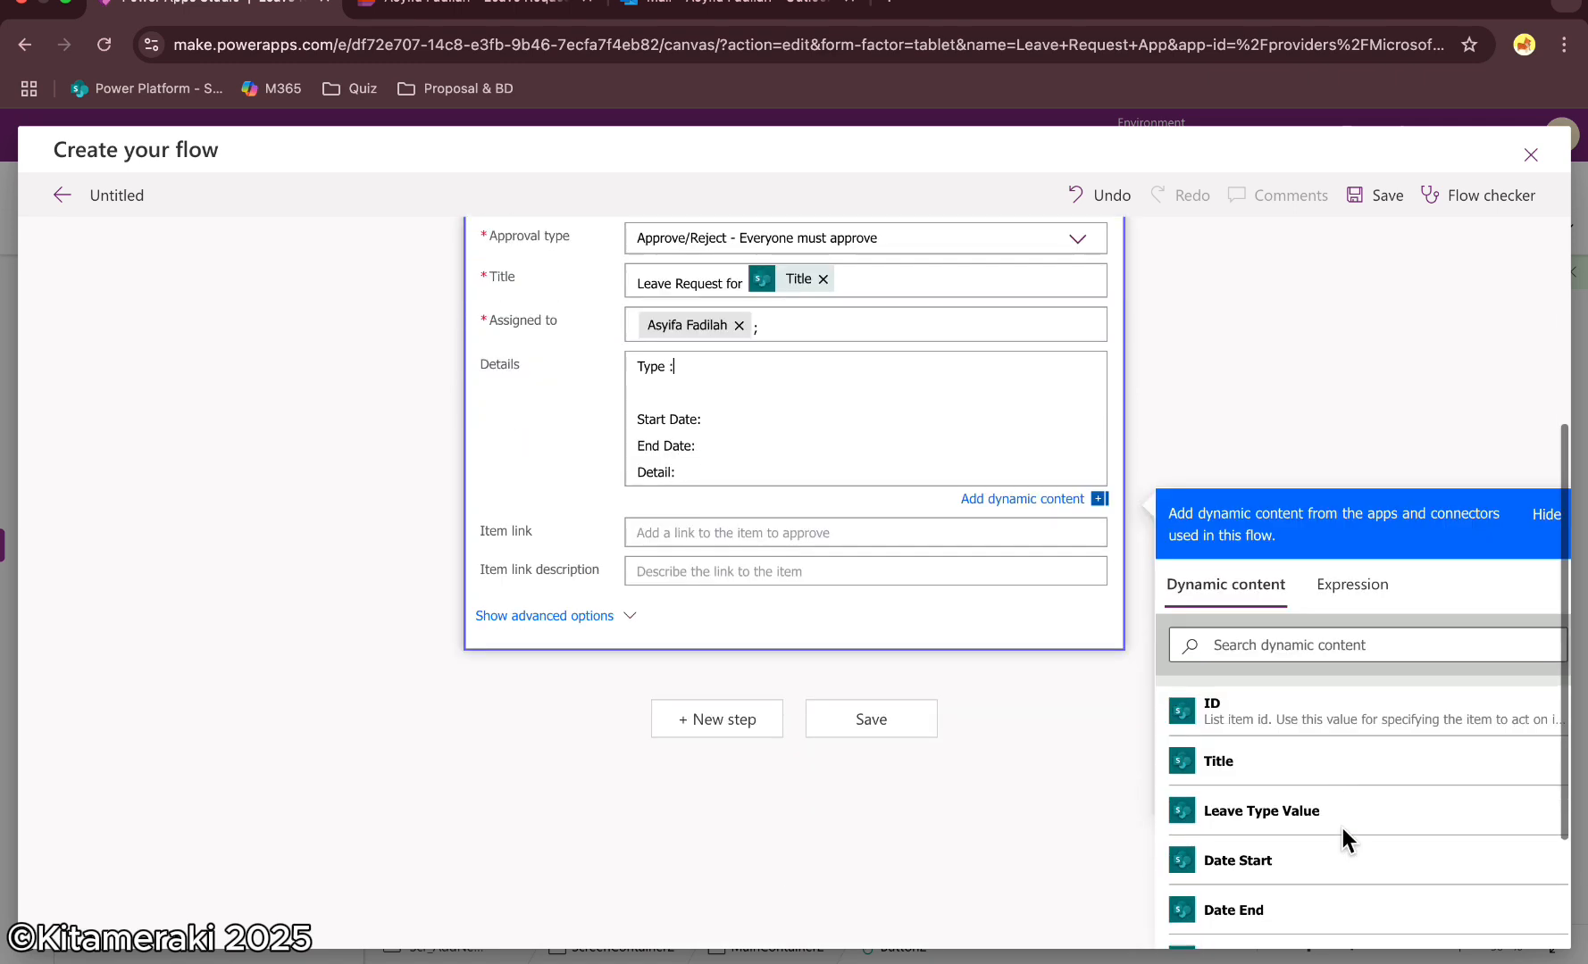
left_click(1259, 809)
left_click(730, 421)
scroll(1283, 769, "down", 2)
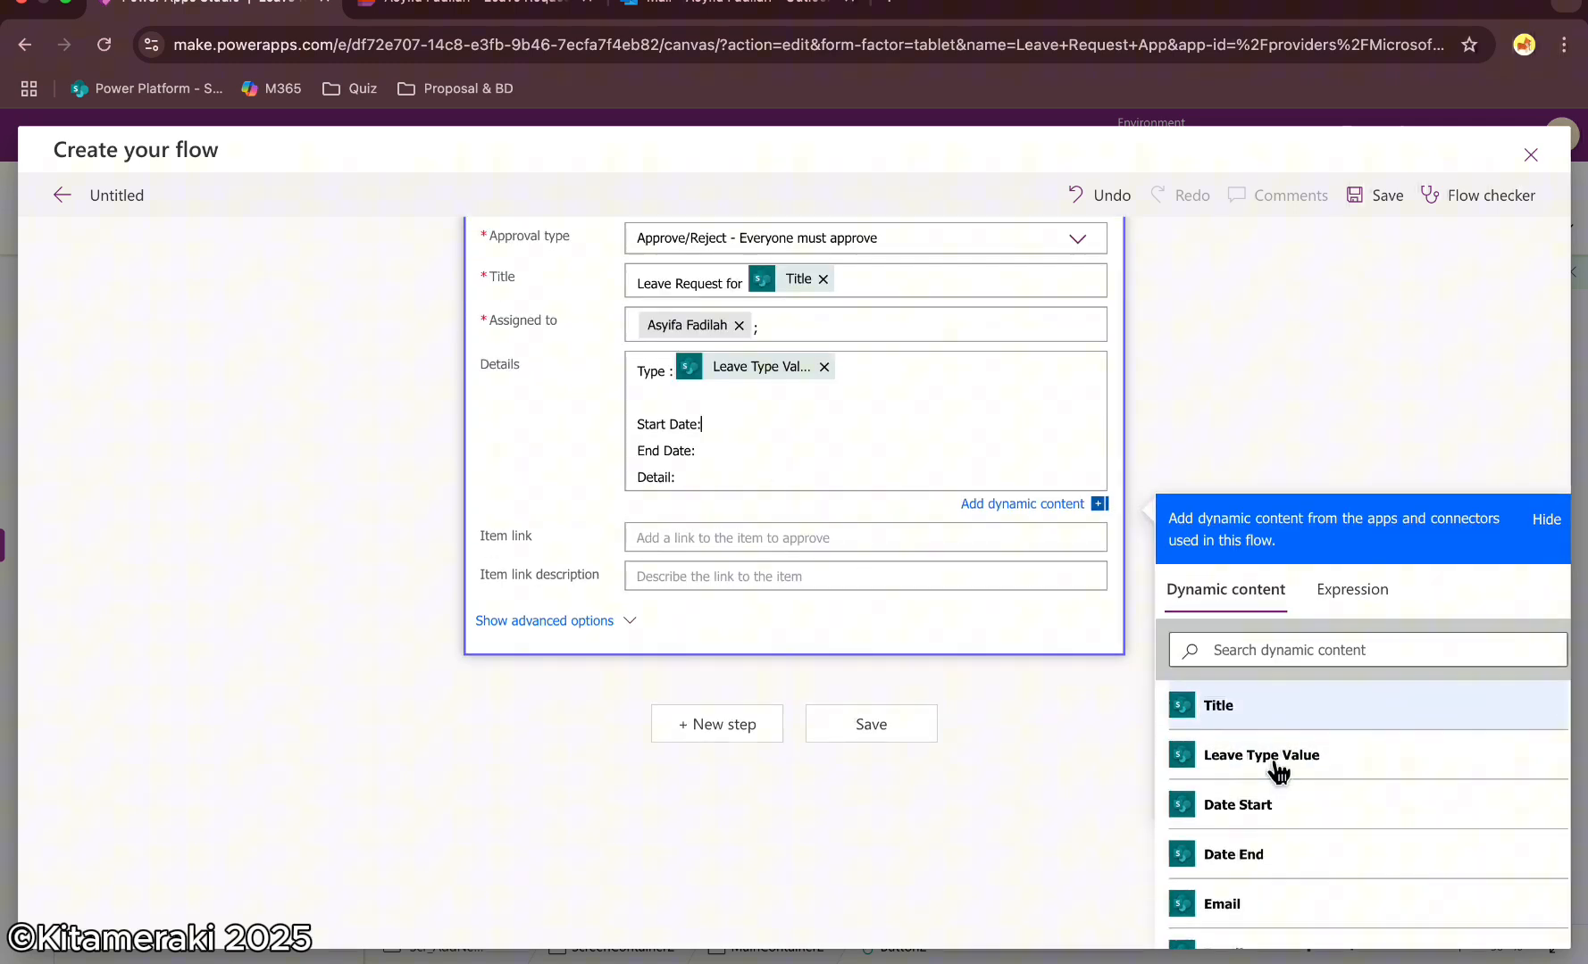
left_click(1283, 772)
left_click(728, 459)
left_click(1268, 818)
left_click(696, 487)
scroll(1305, 808, "down", 3)
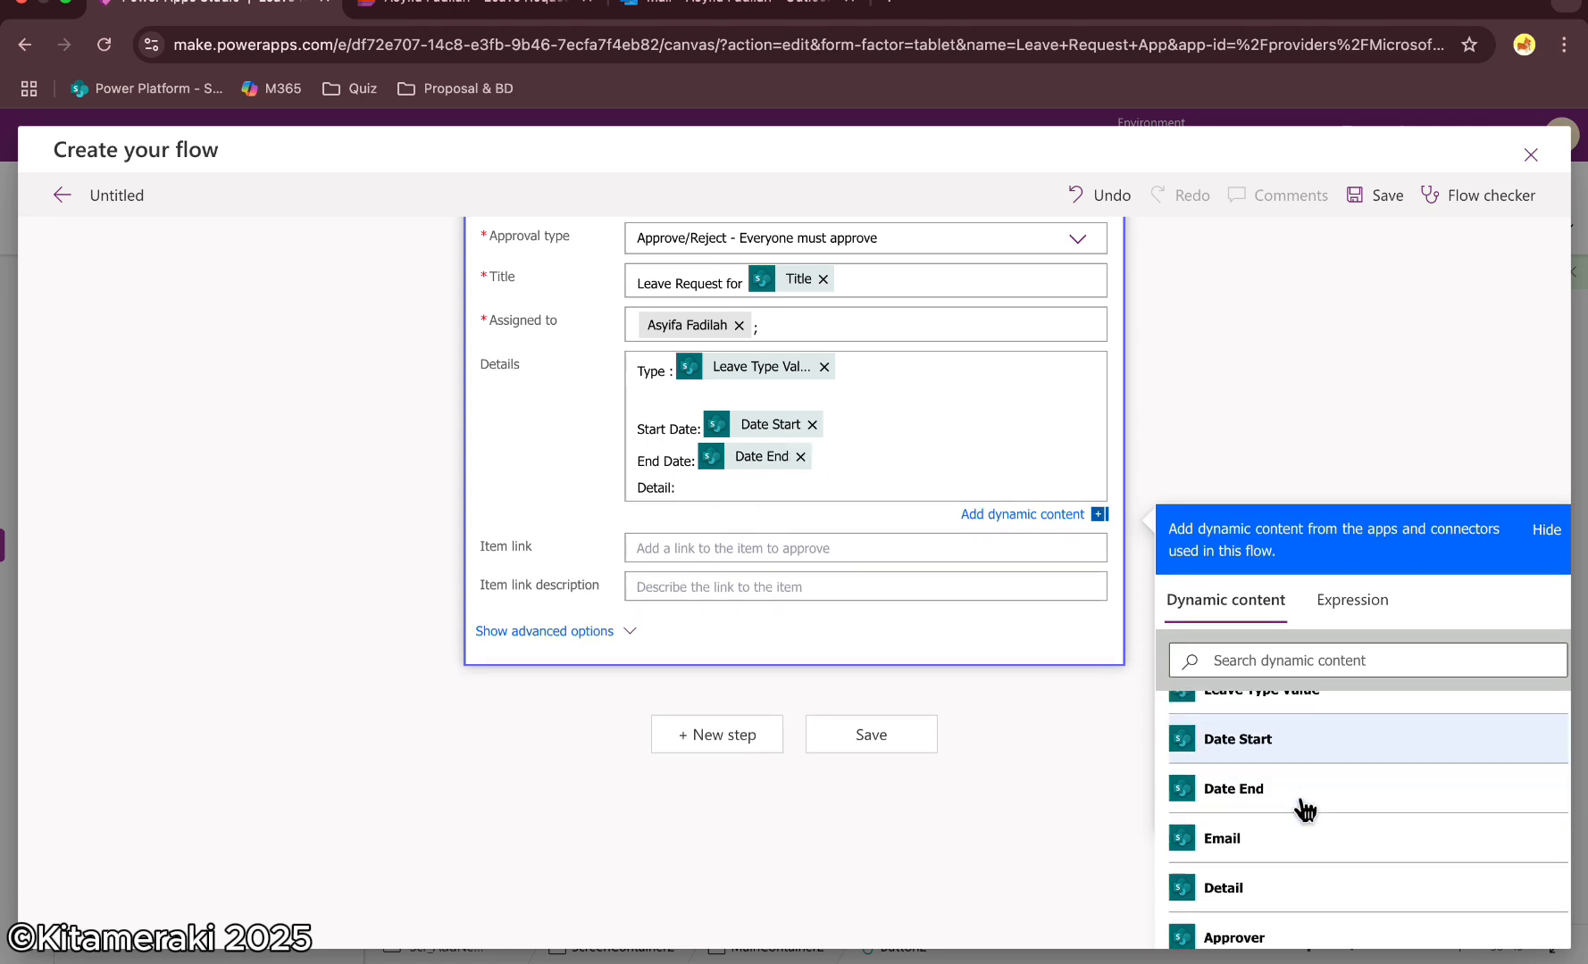
left_click(1259, 763)
left_click(1211, 393)
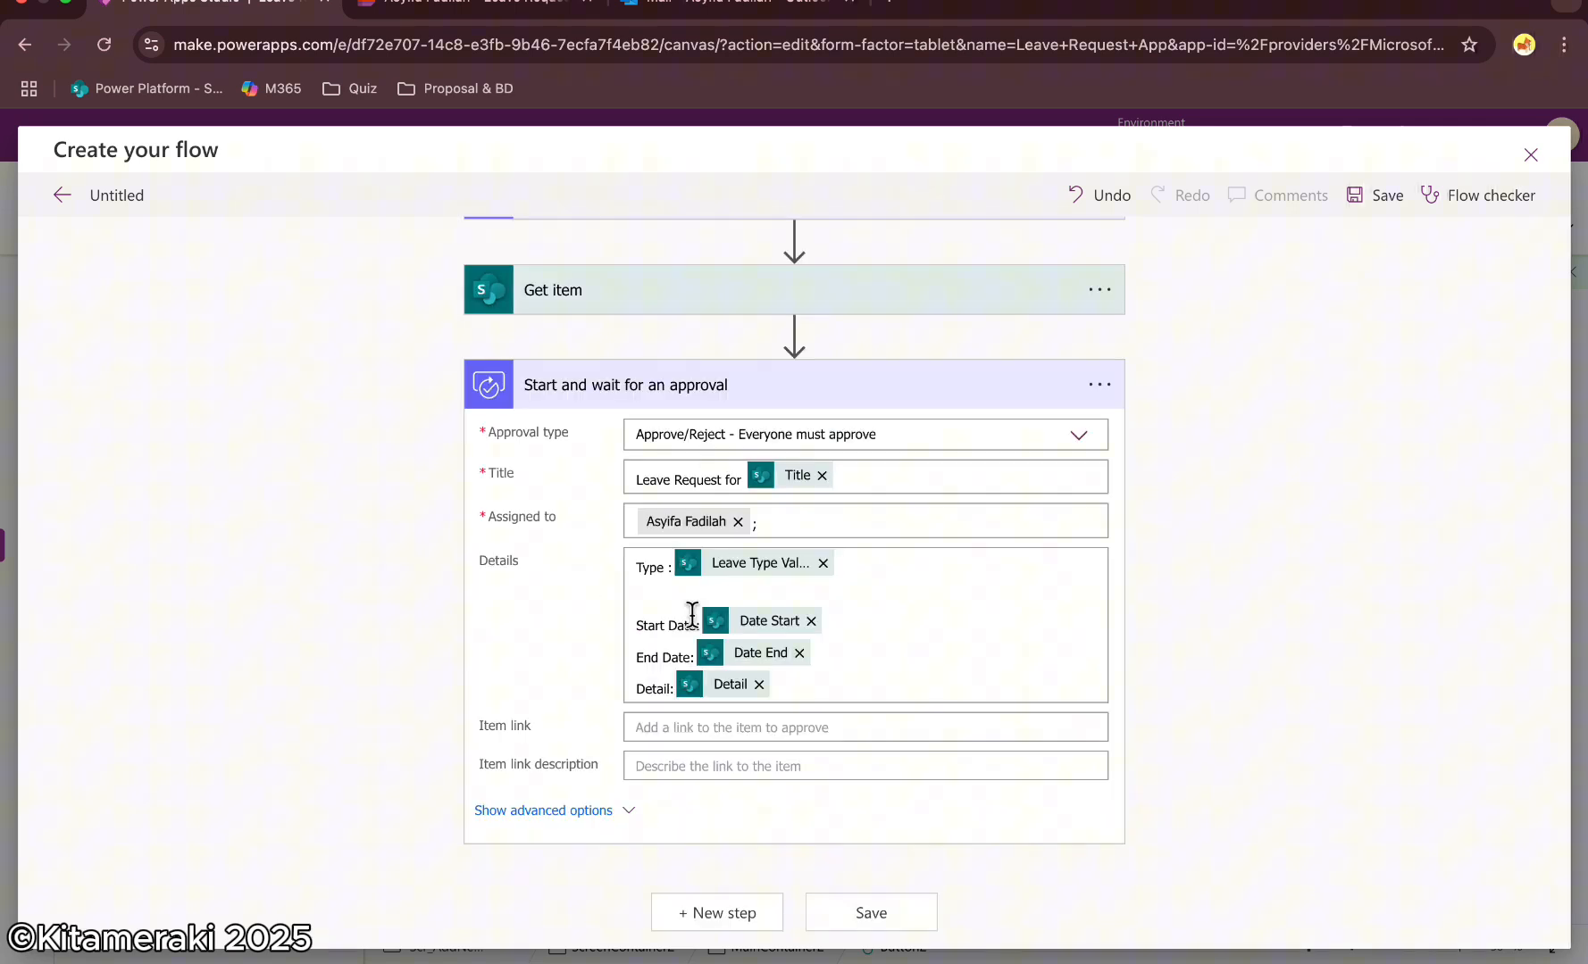
Add a Condition step and a SharePoint Update item action after the approval, found by searching "update lis"
left_click(705, 920)
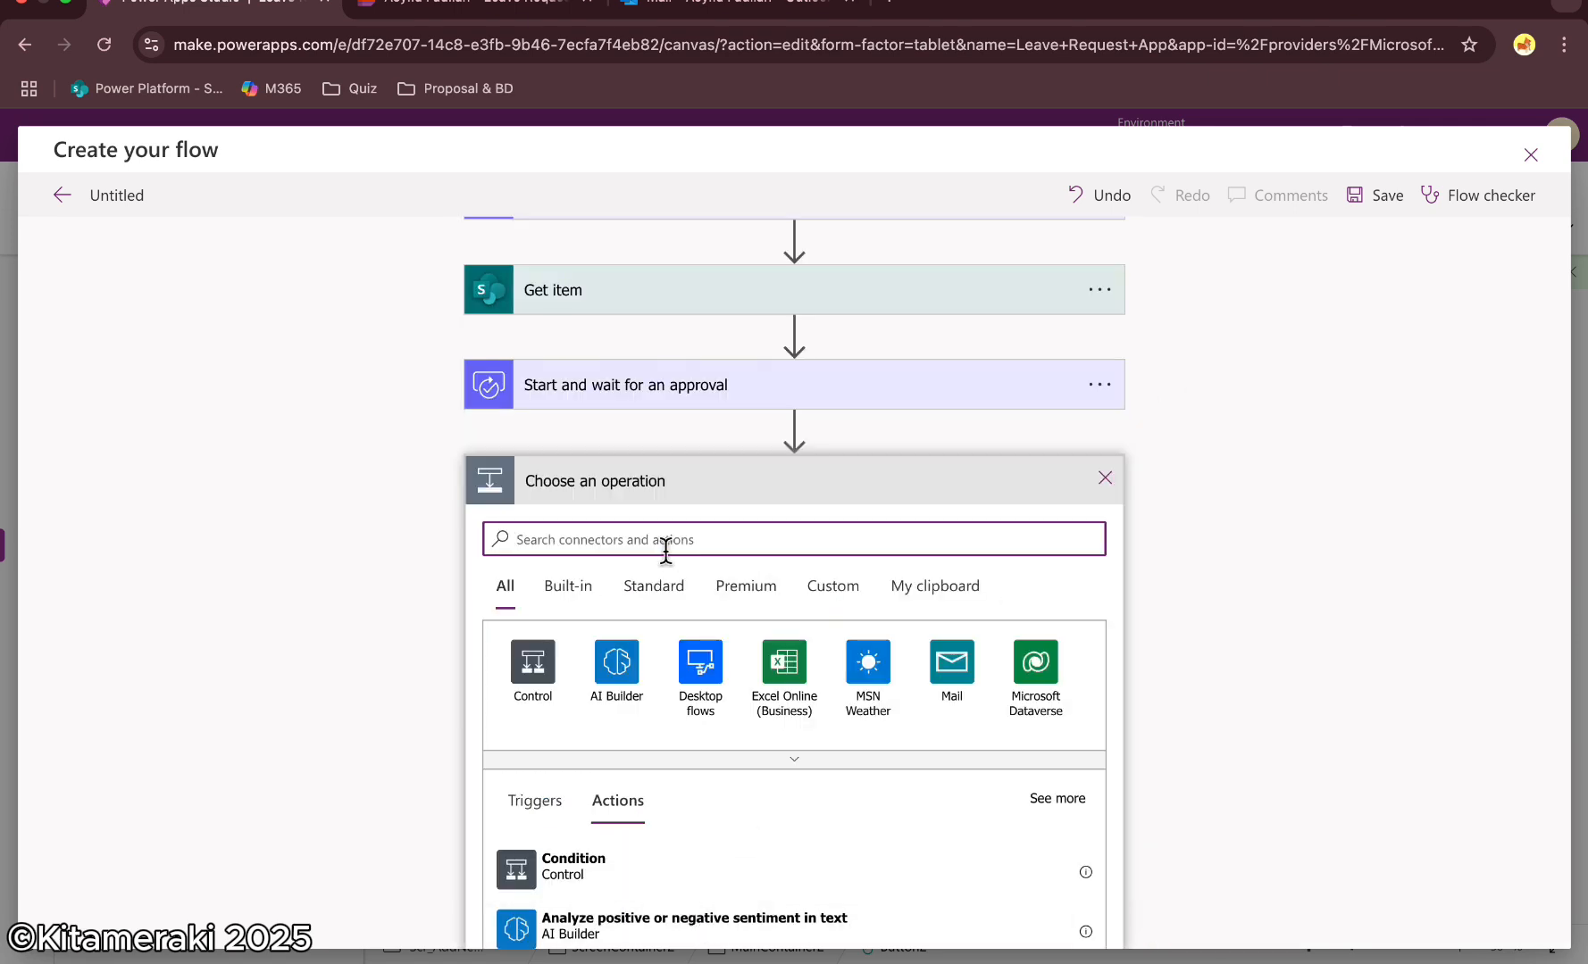
left_click(620, 873)
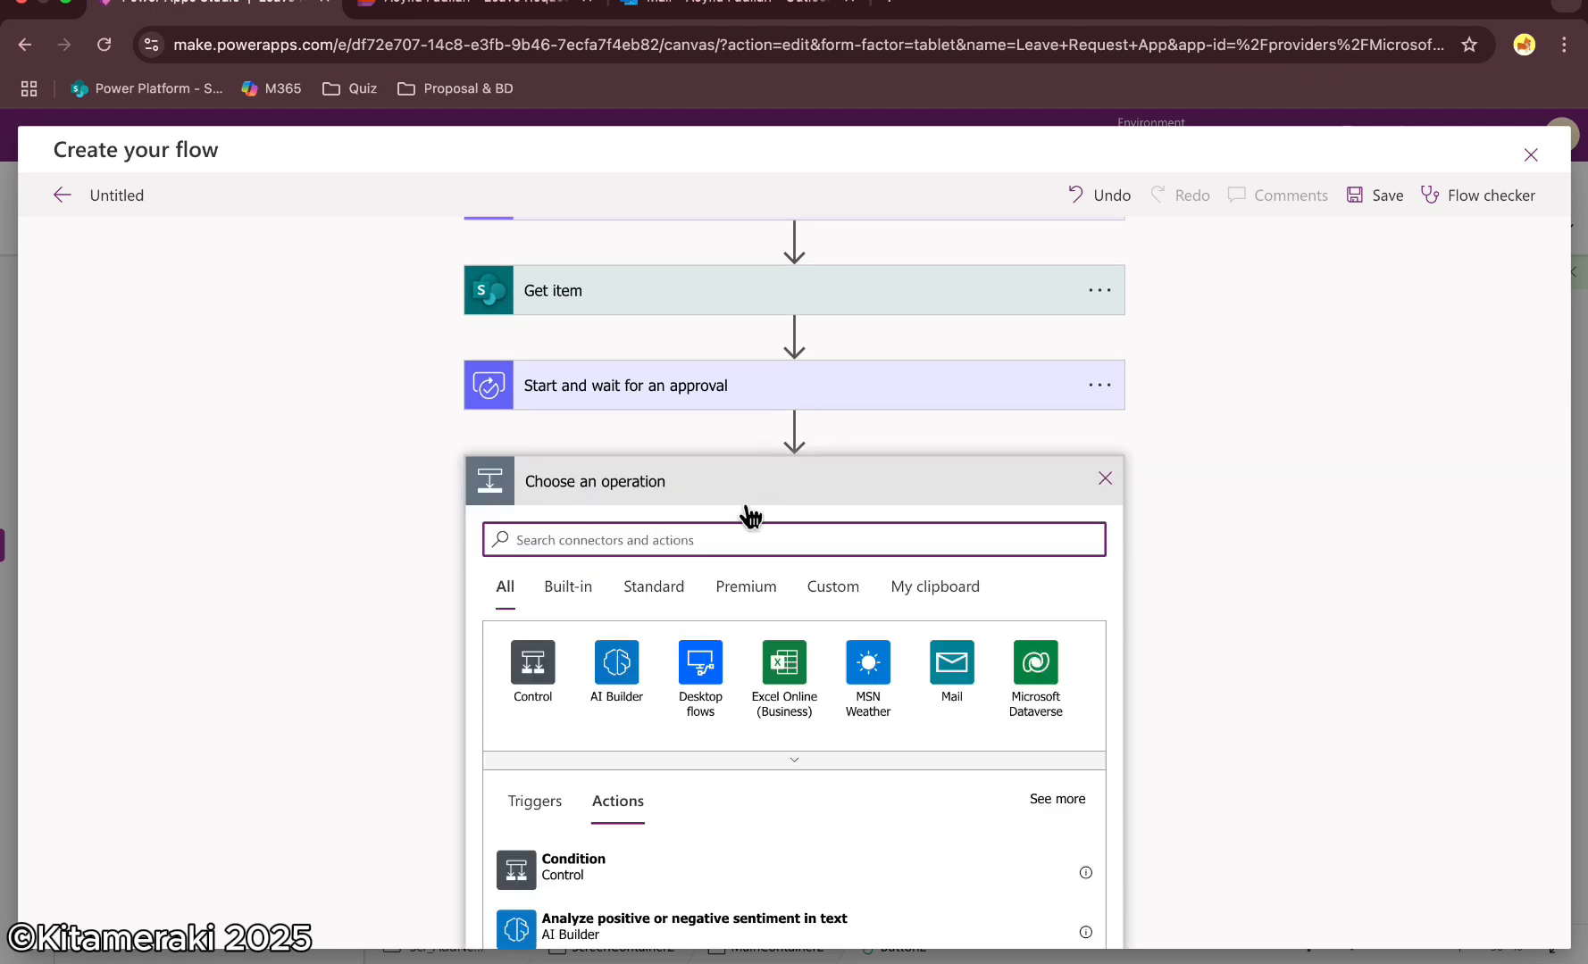
type("update lis")
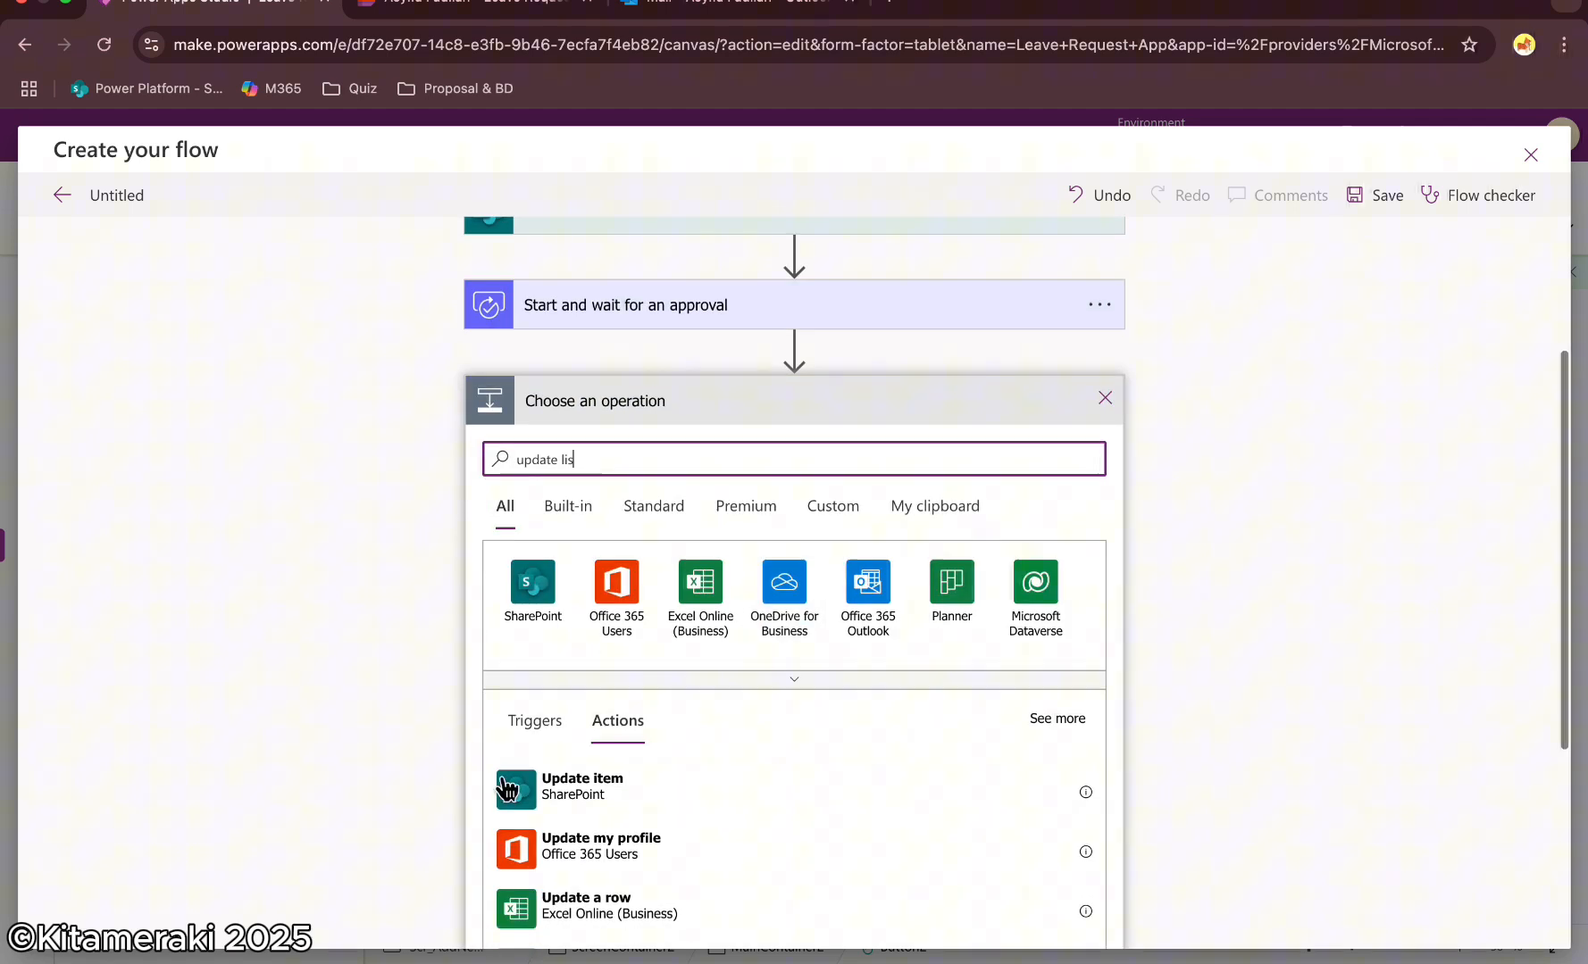
left_click(603, 797)
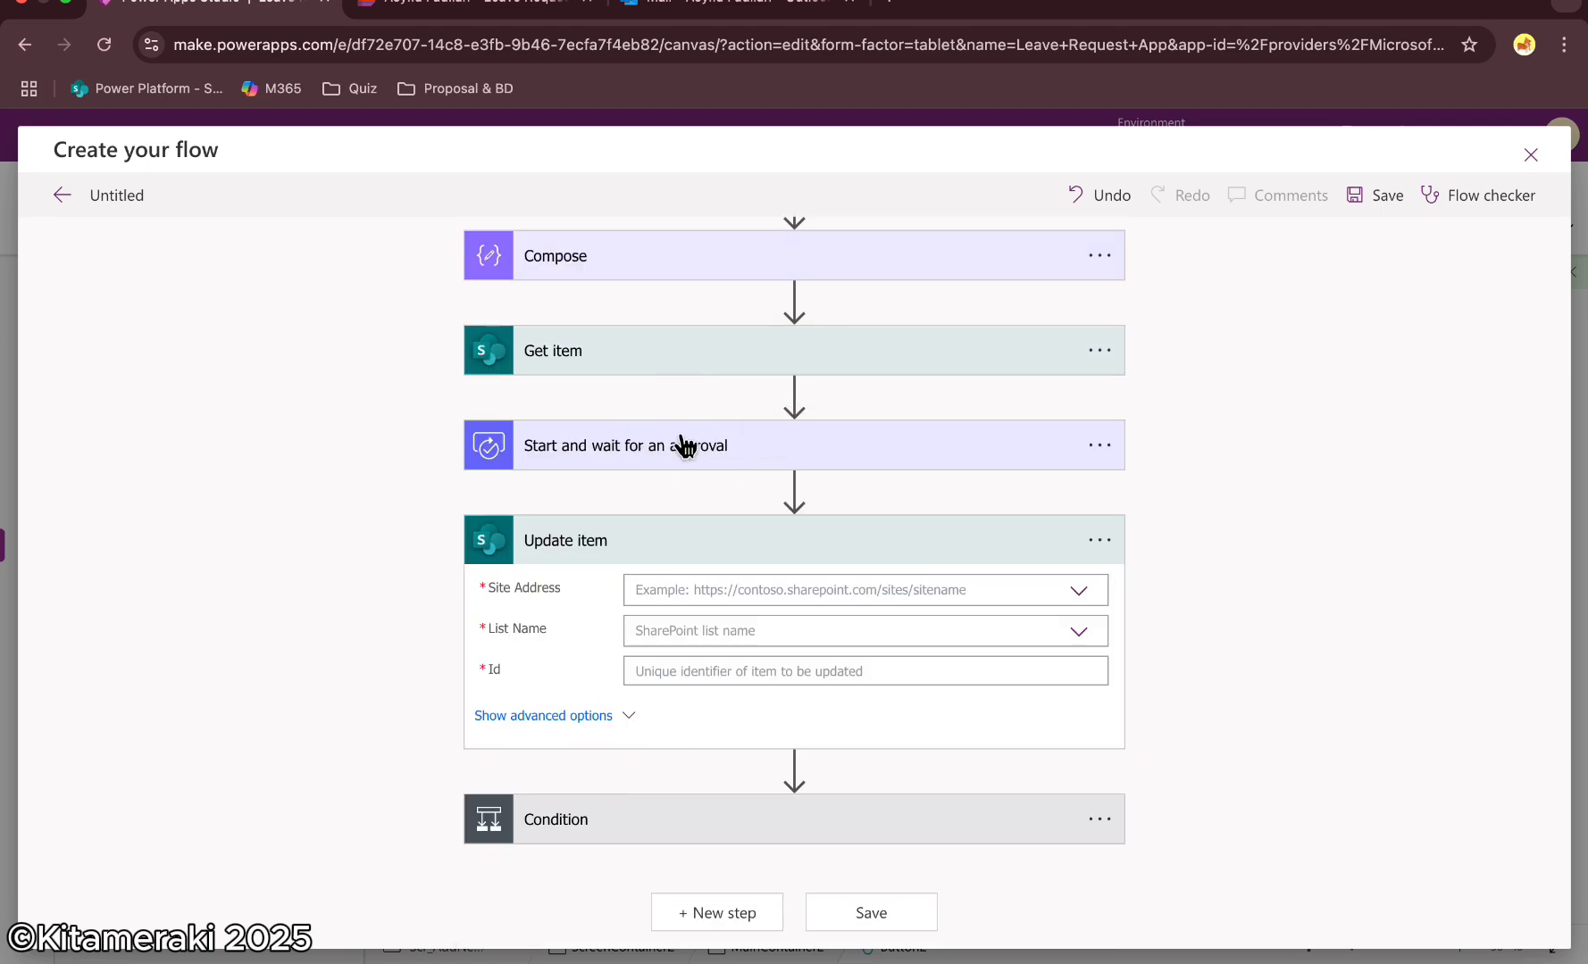
Point Update item at the pasted SharePoint site address, the Leave Request list, and Get item's ID
left_click(759, 593)
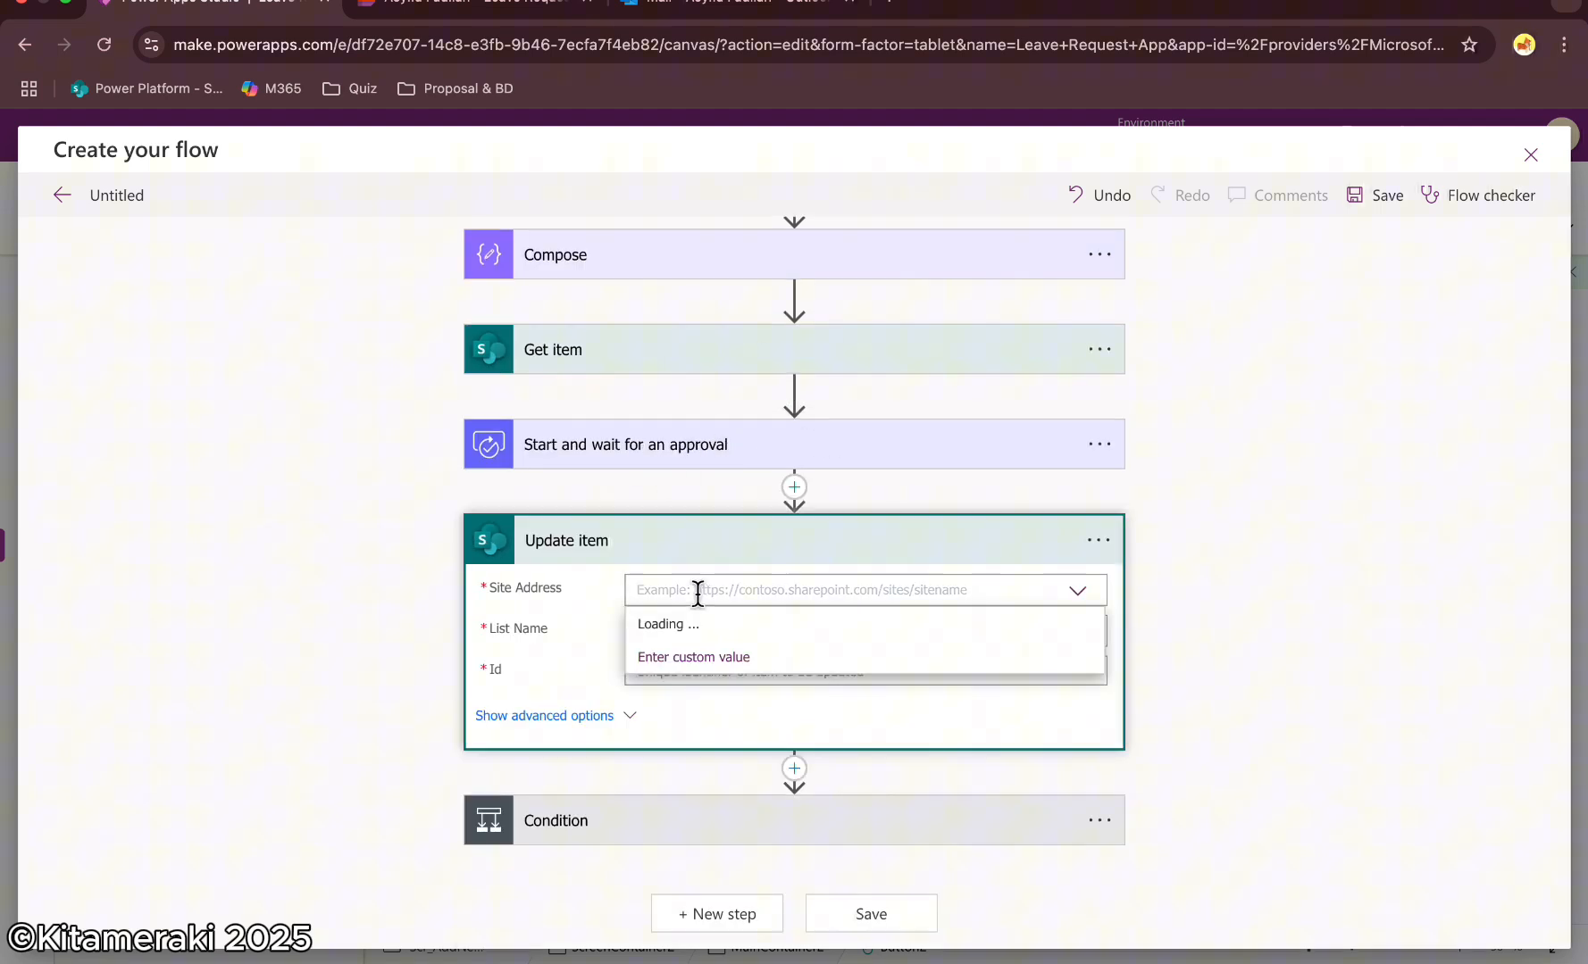
left_click(673, 659)
type("https://kitameraki-my.sharepoint.com/personal/asyifa_fadilah_kitameraki_com/Lists/")
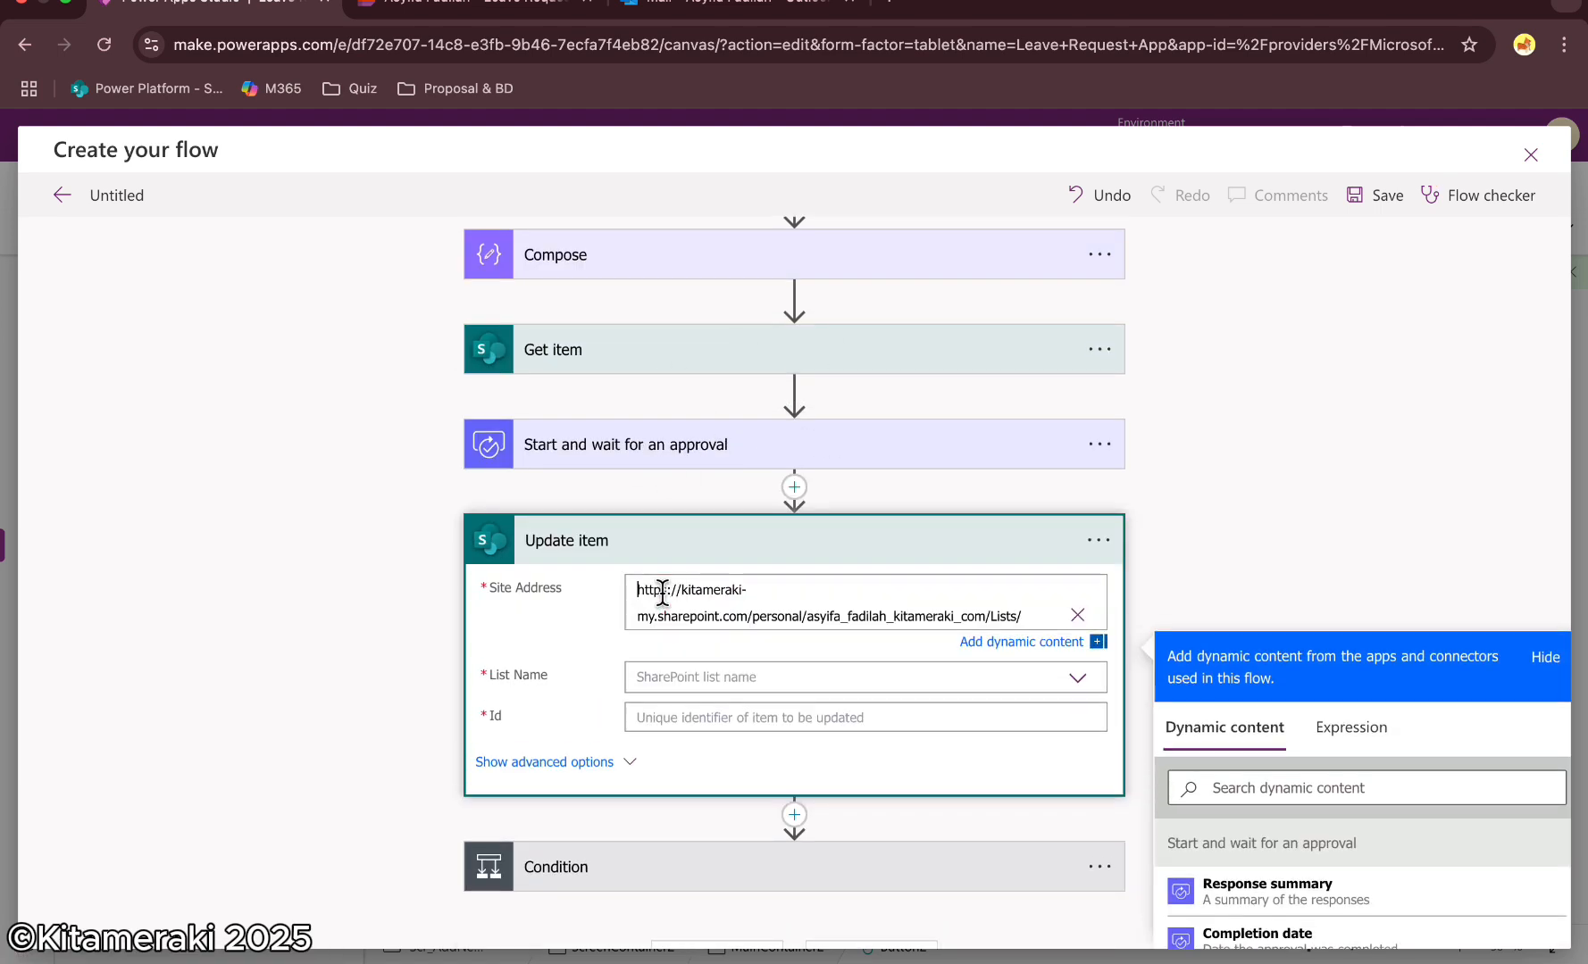
left_click(714, 655)
left_click(932, 661)
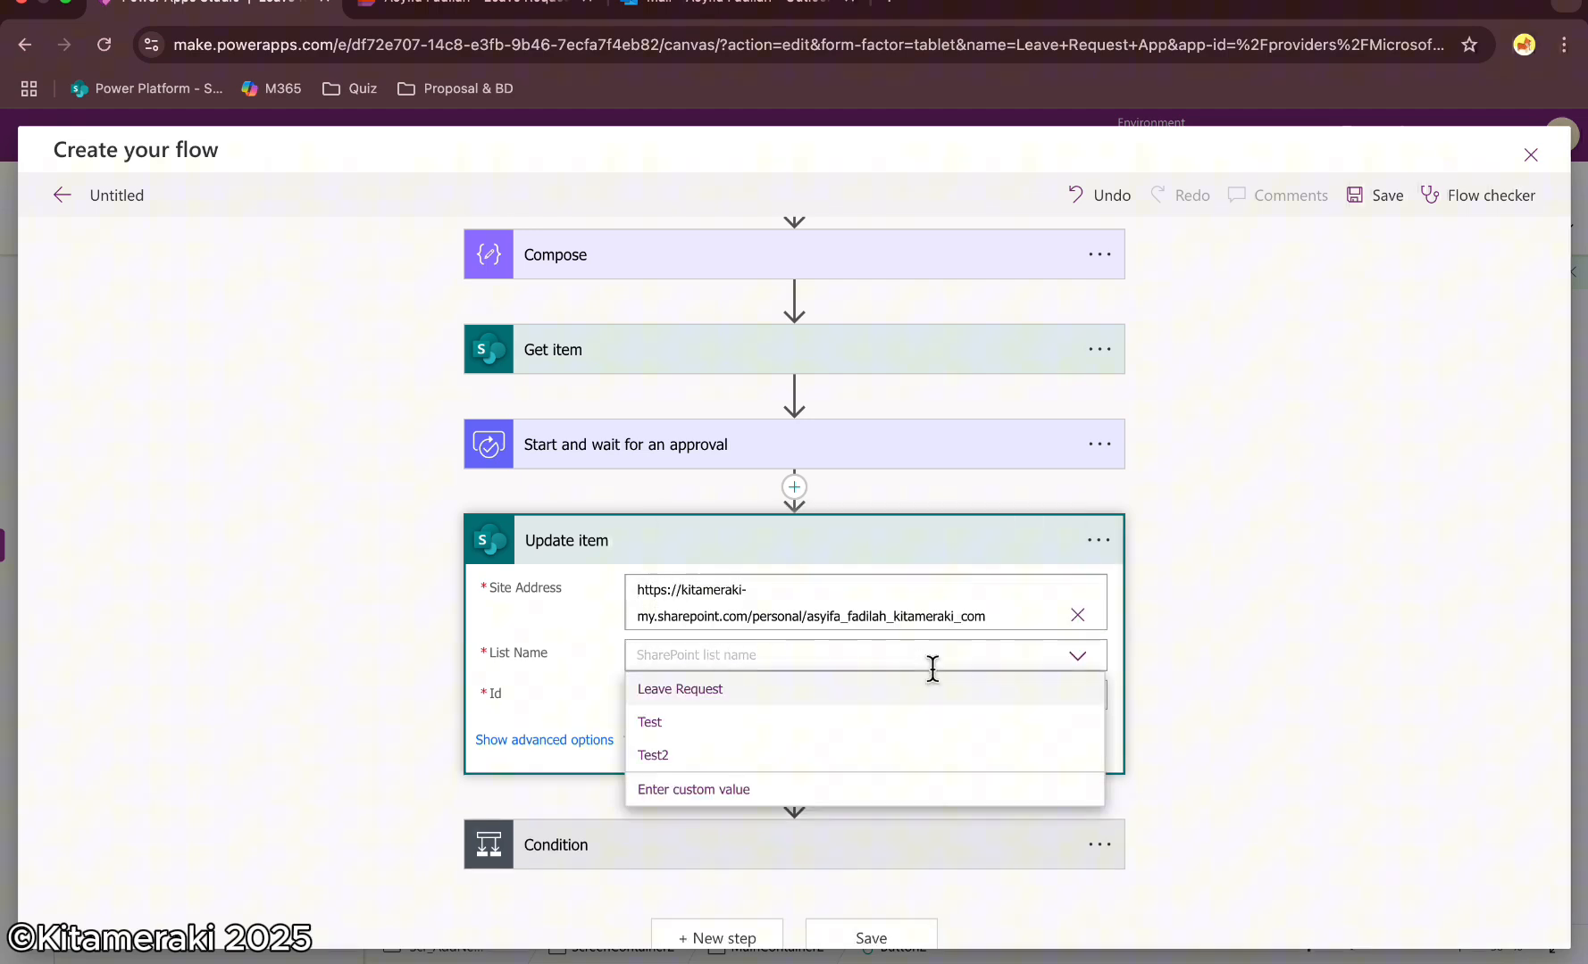
left_click(757, 691)
left_click(757, 696)
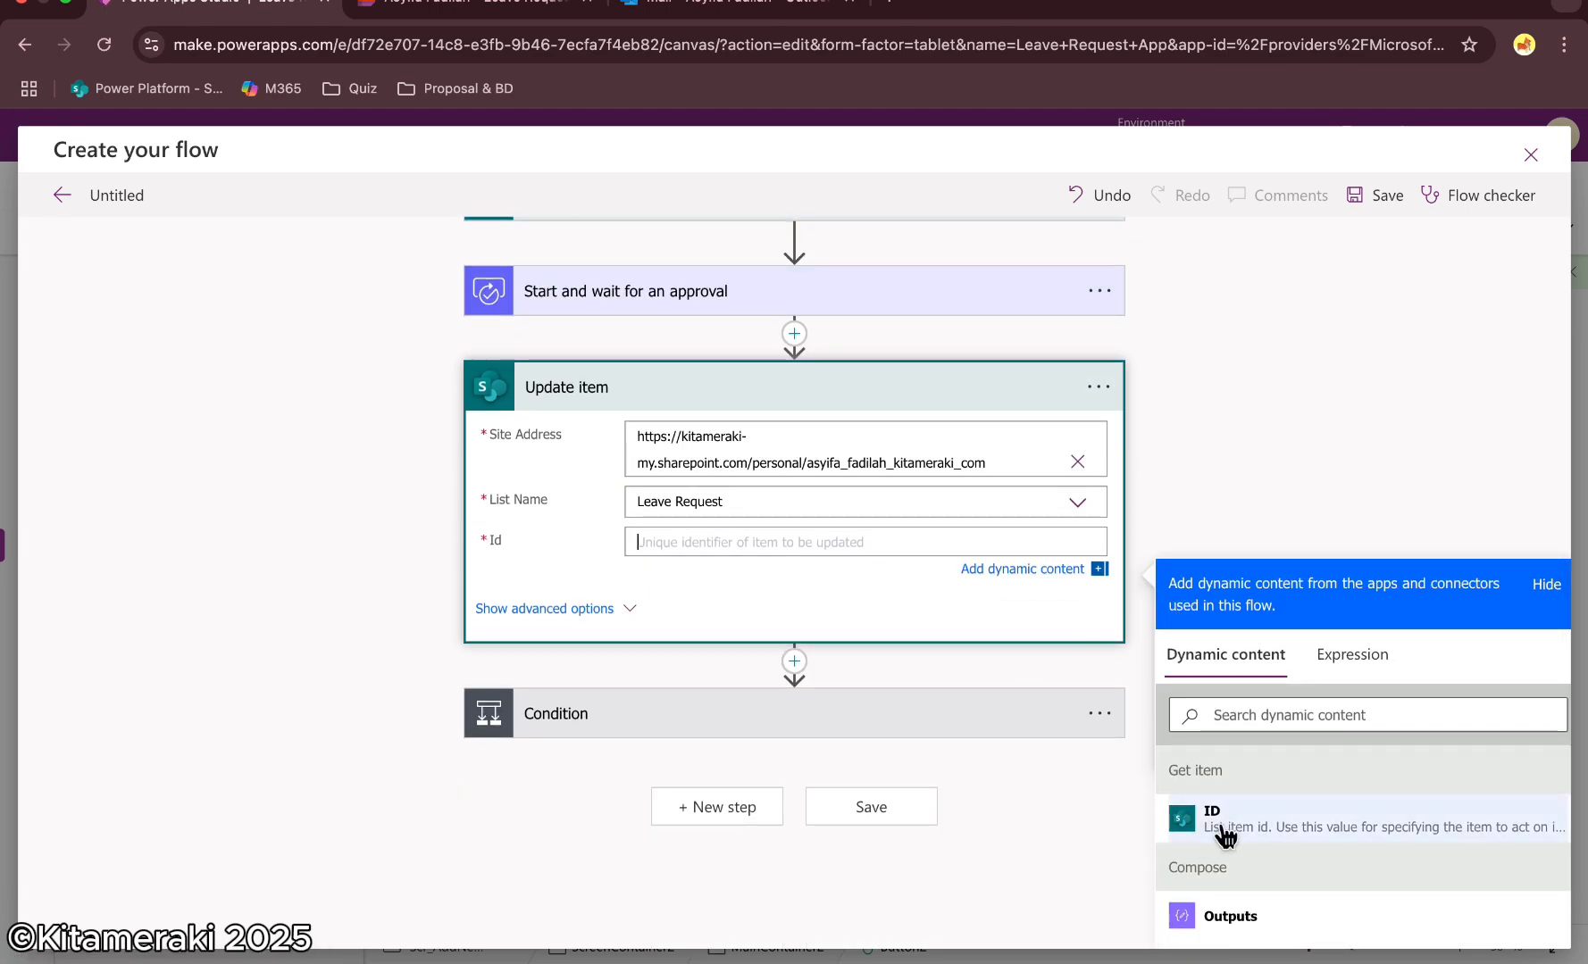
left_click(1230, 822)
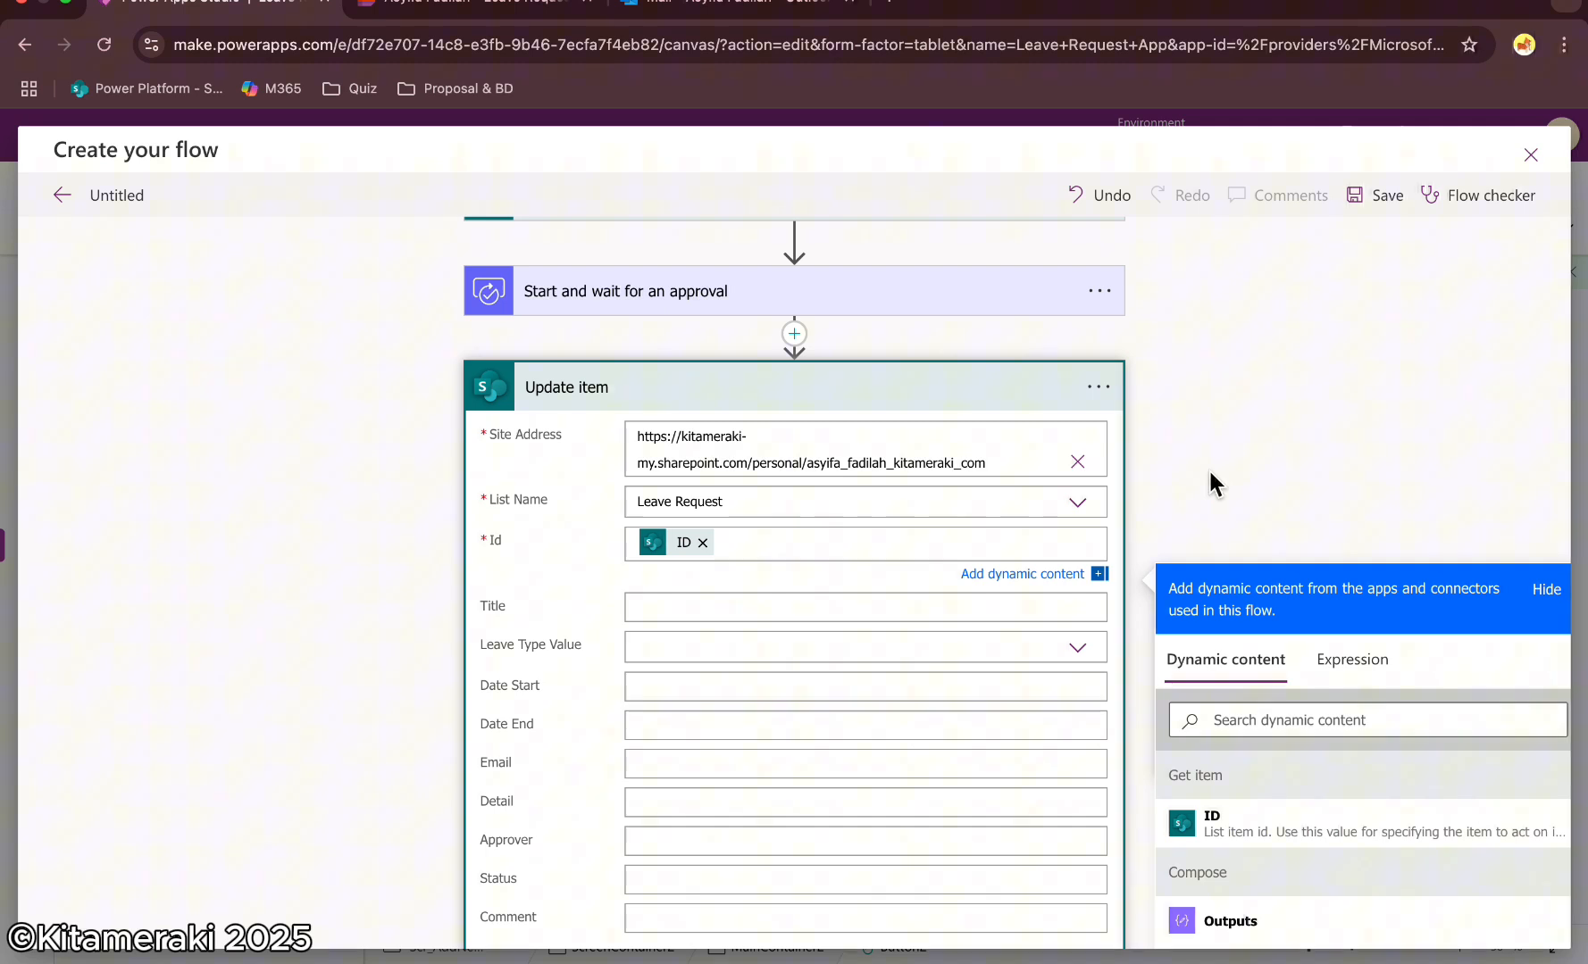
Set the Update item Approver field to the approval's Responses Approver name
scroll(821, 550, "down", 2)
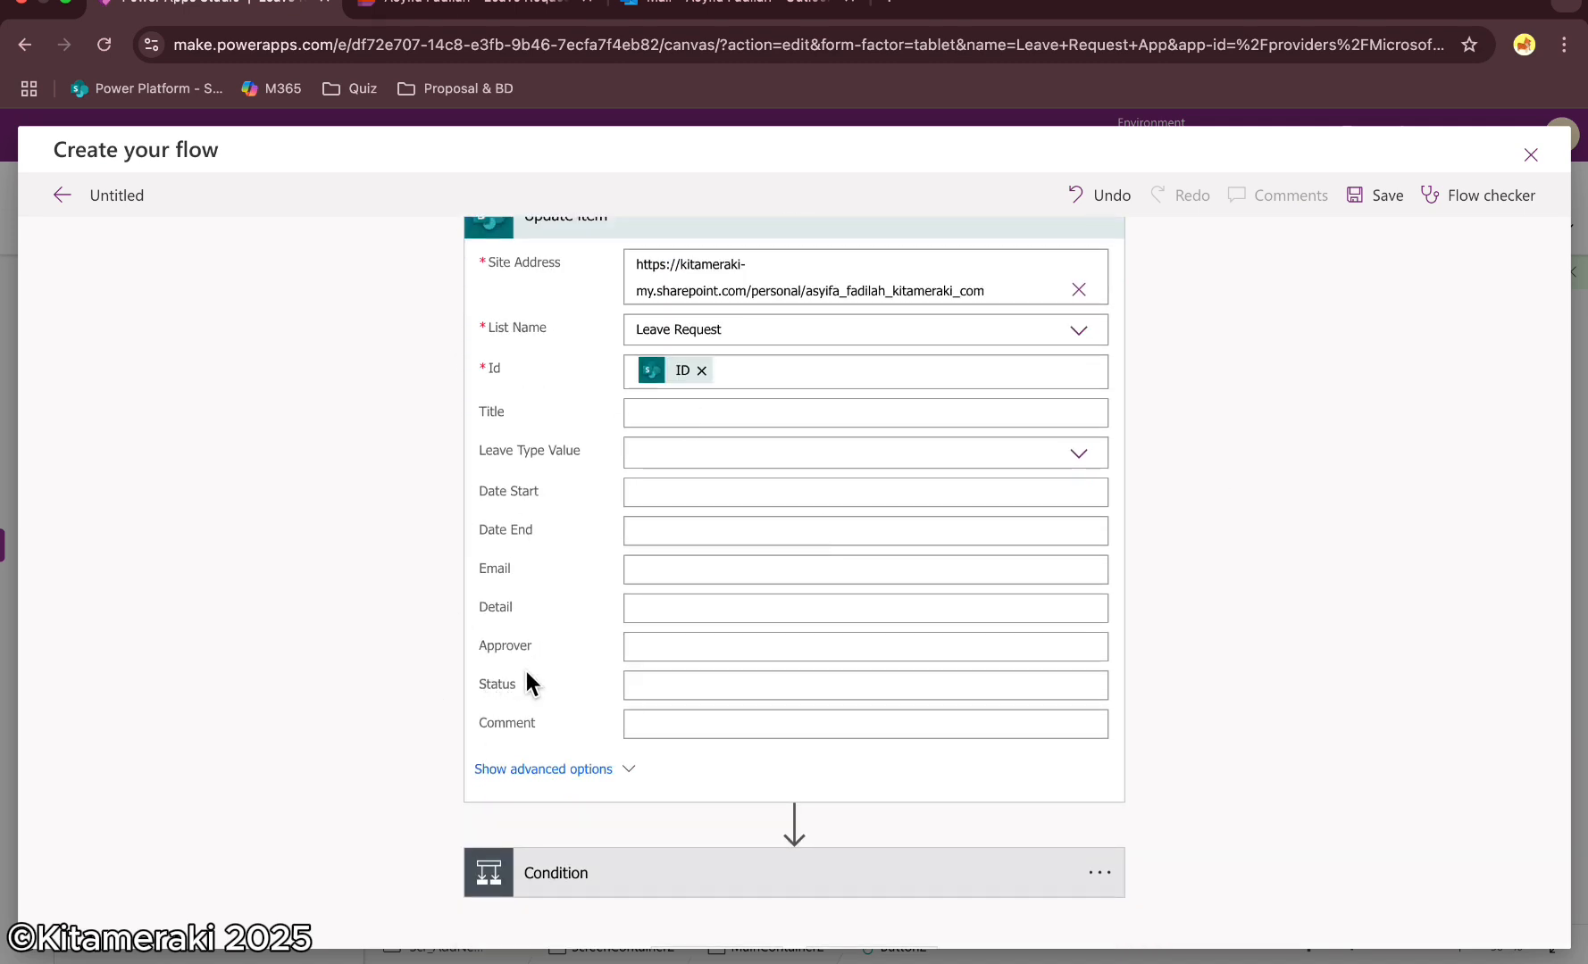
left_click(643, 647)
scroll(1136, 551, "down", 2)
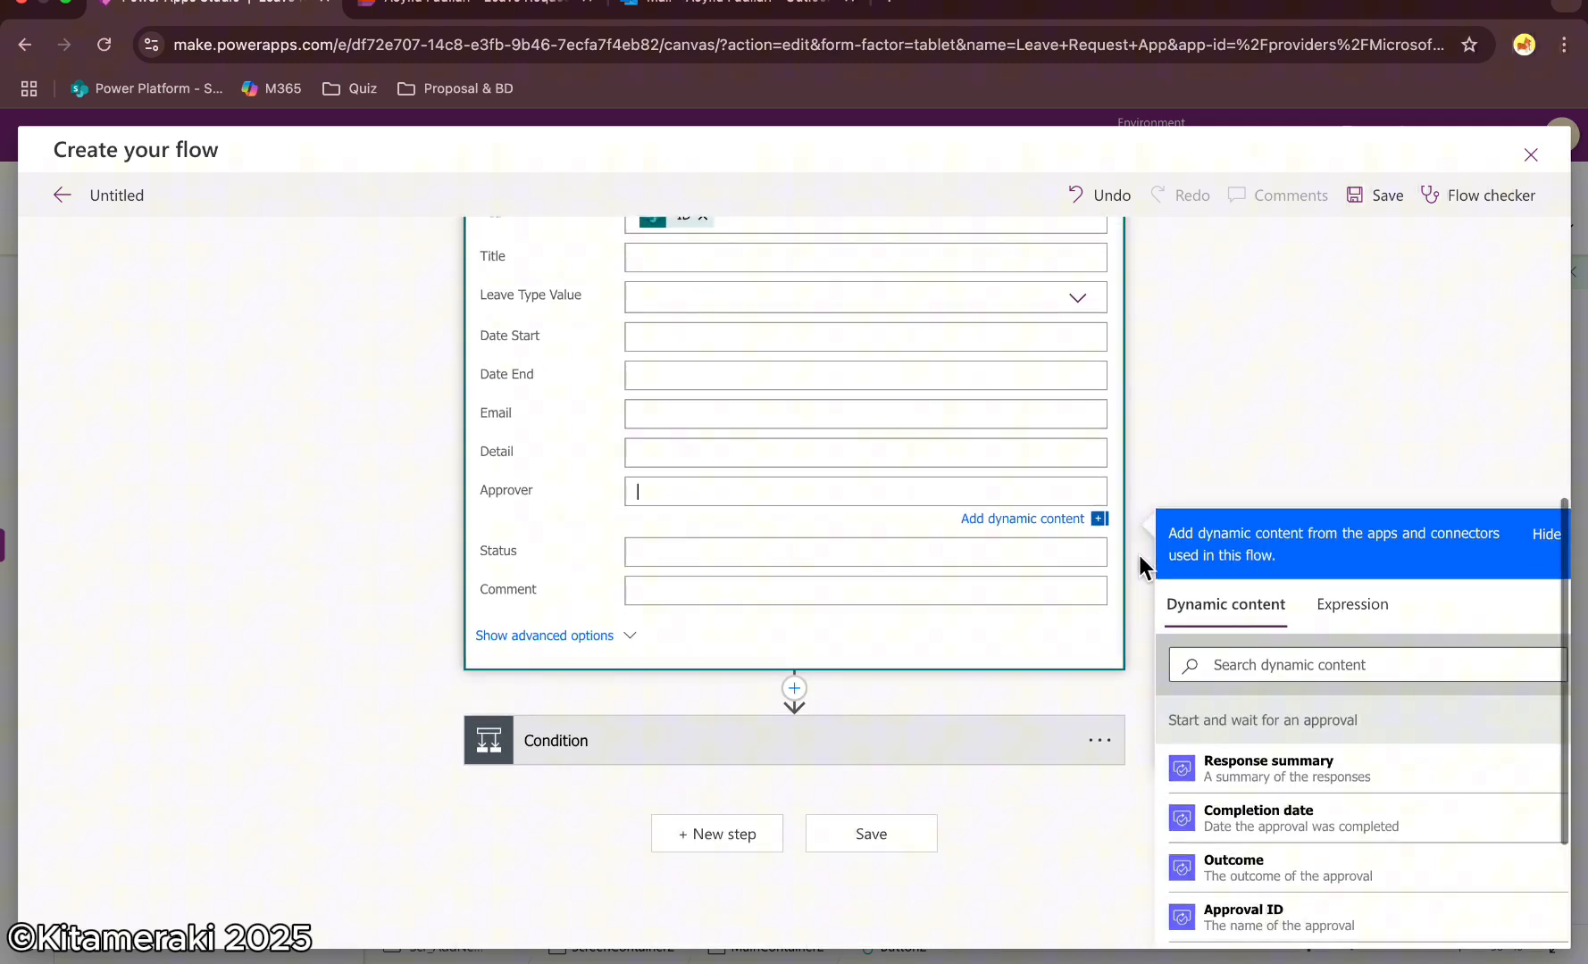
scroll(1327, 741, "down", 5)
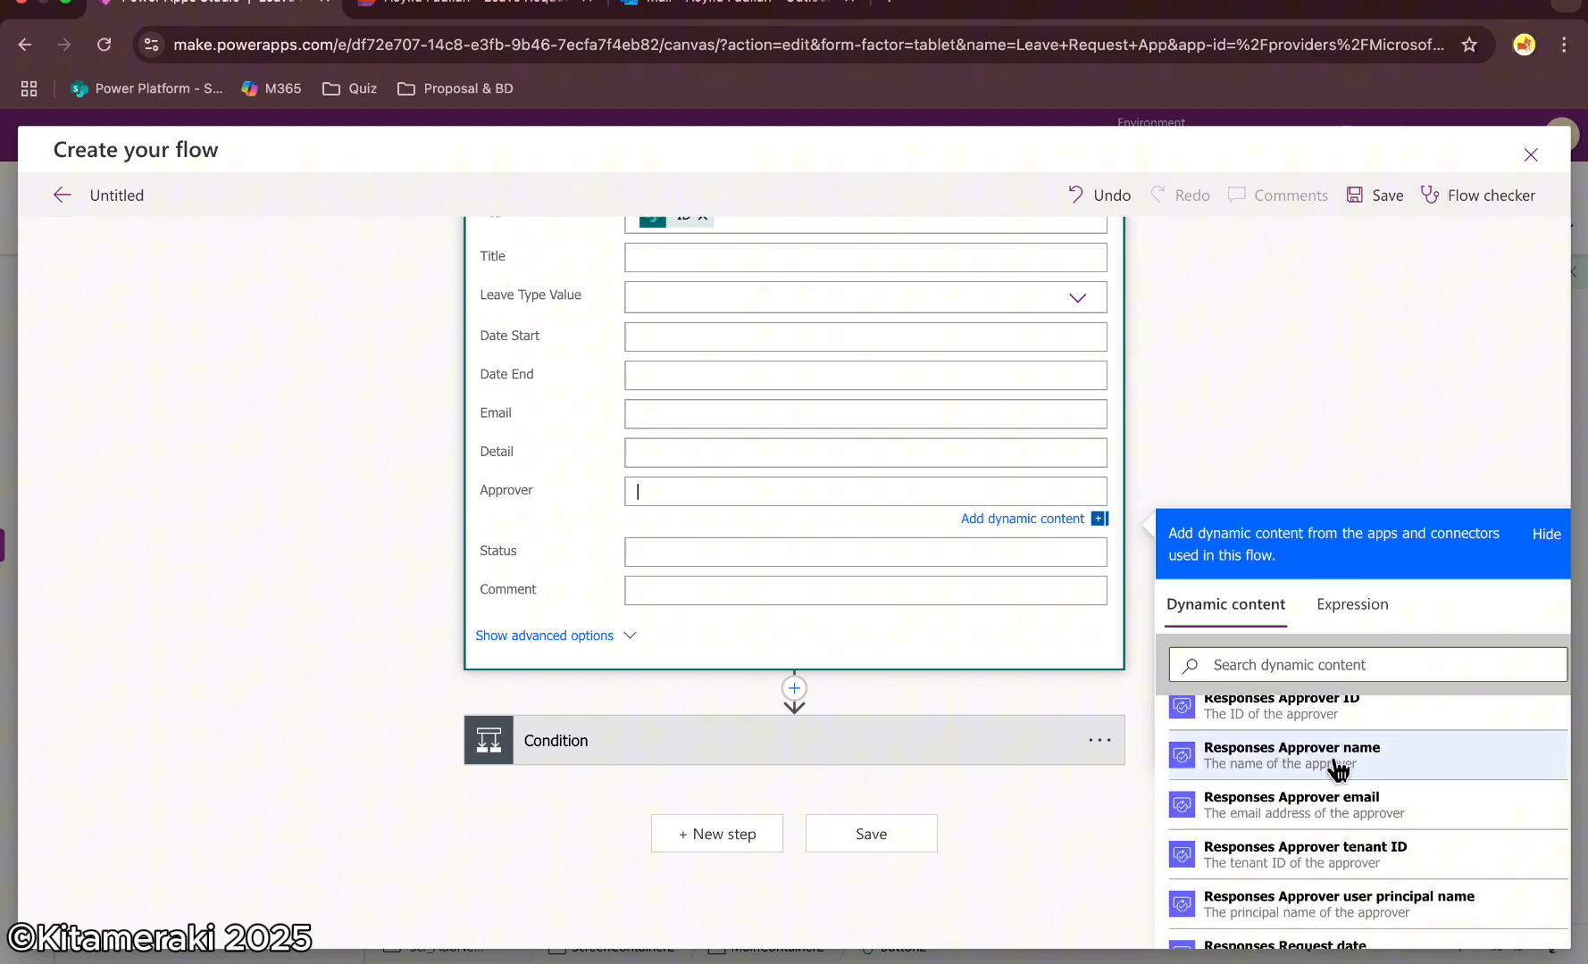
left_click(1364, 766)
Set the Update item Status field to the approval's Outcome
left_click(584, 591)
scroll(800, 690, "down", 4)
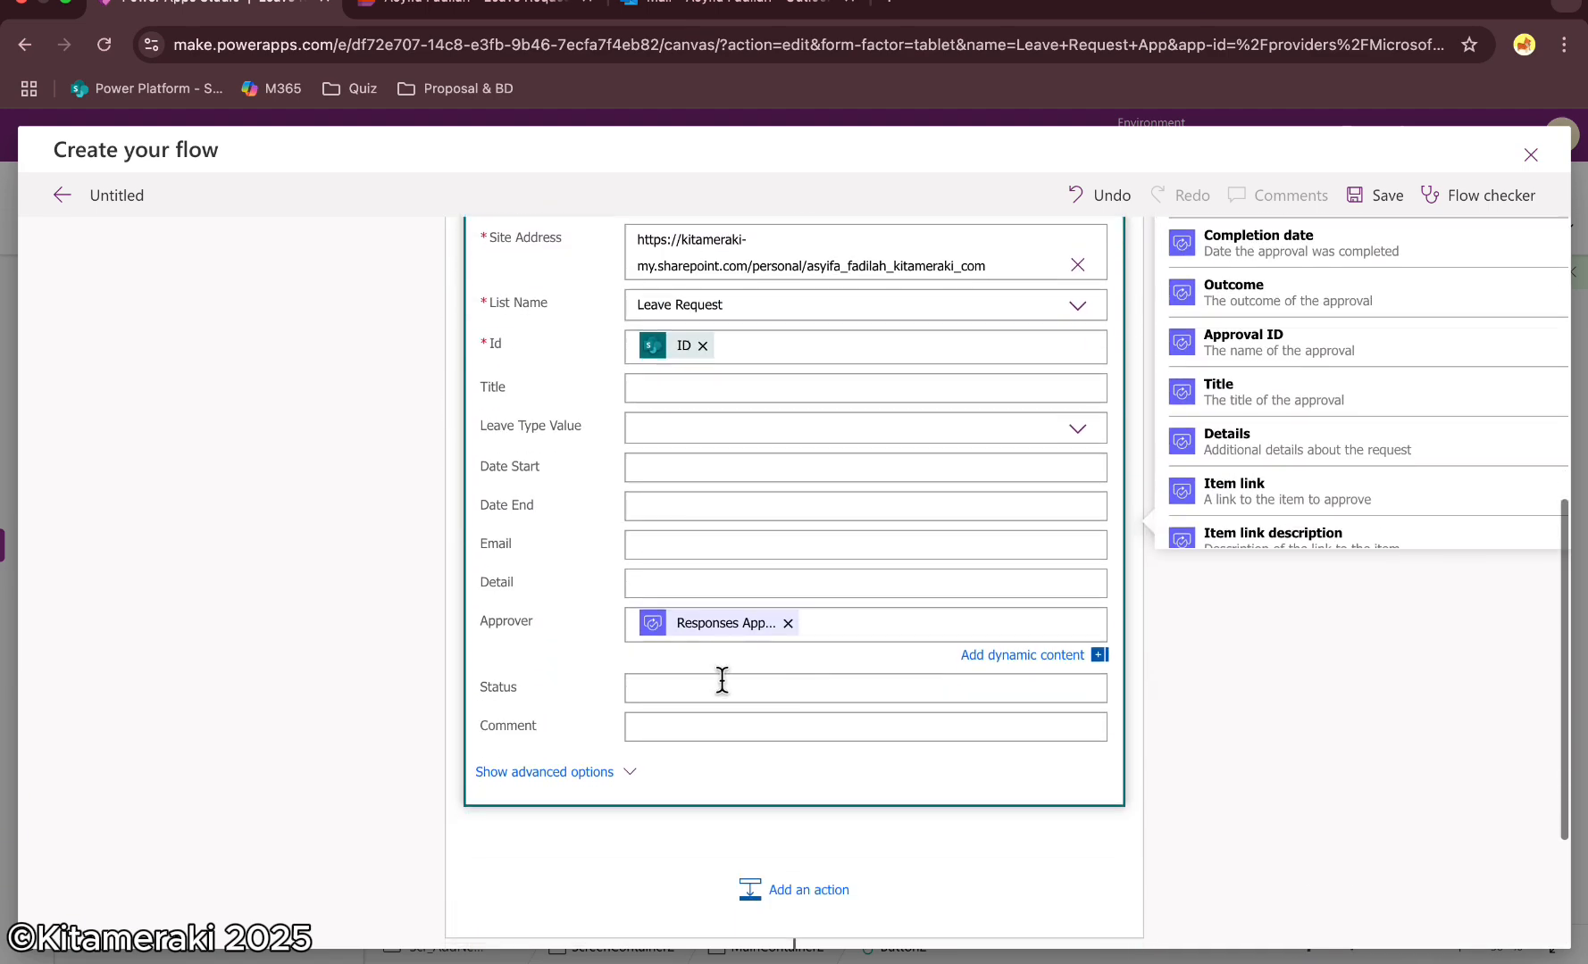
left_click(701, 686)
scroll(929, 625, "down", 2)
scroll(1318, 673, "down", 5)
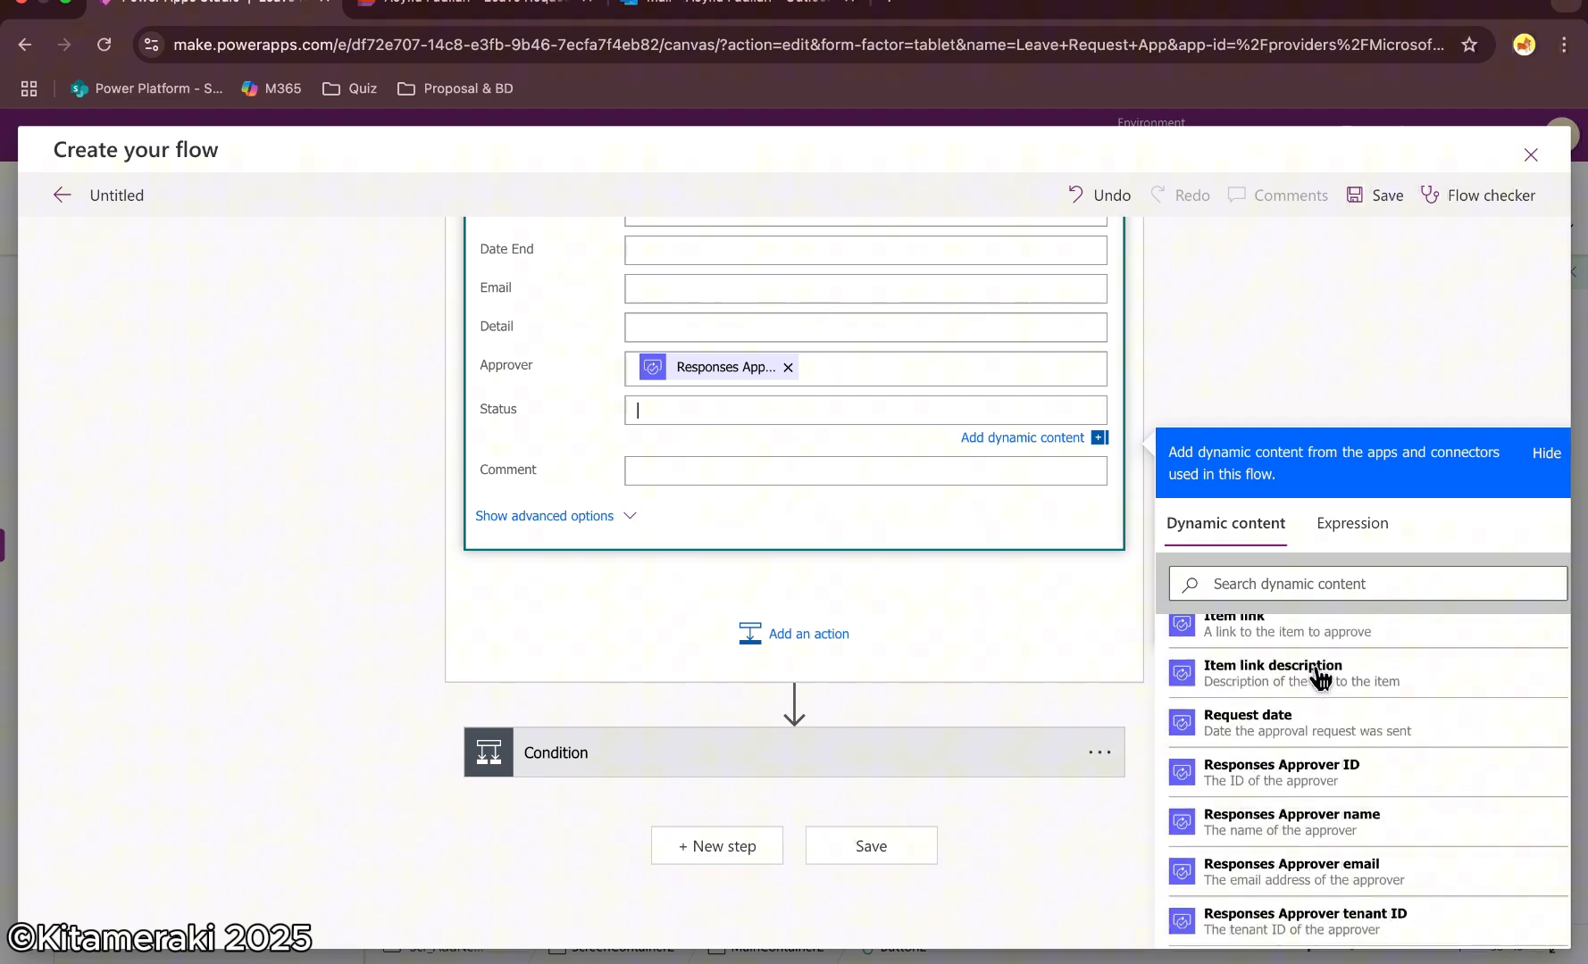
left_click(1230, 582)
type("ou")
left_click(1284, 669)
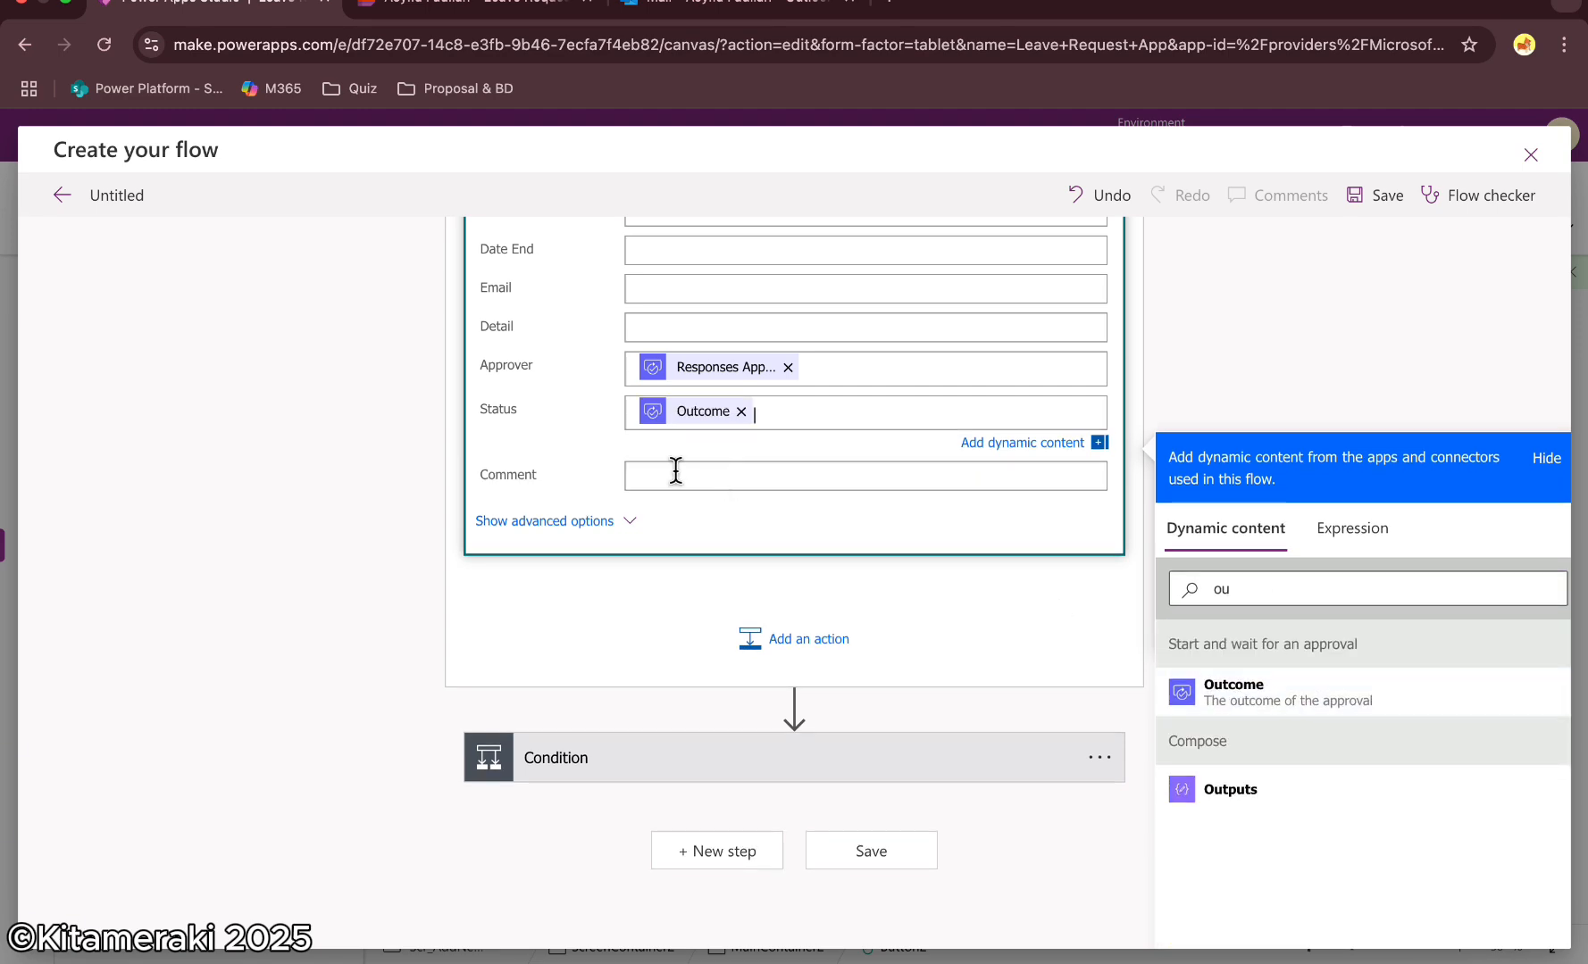
Set the Update item Comment field to the approval's Responses Comments
left_click(674, 473)
left_click(1254, 649)
type("comment")
left_click(1268, 737)
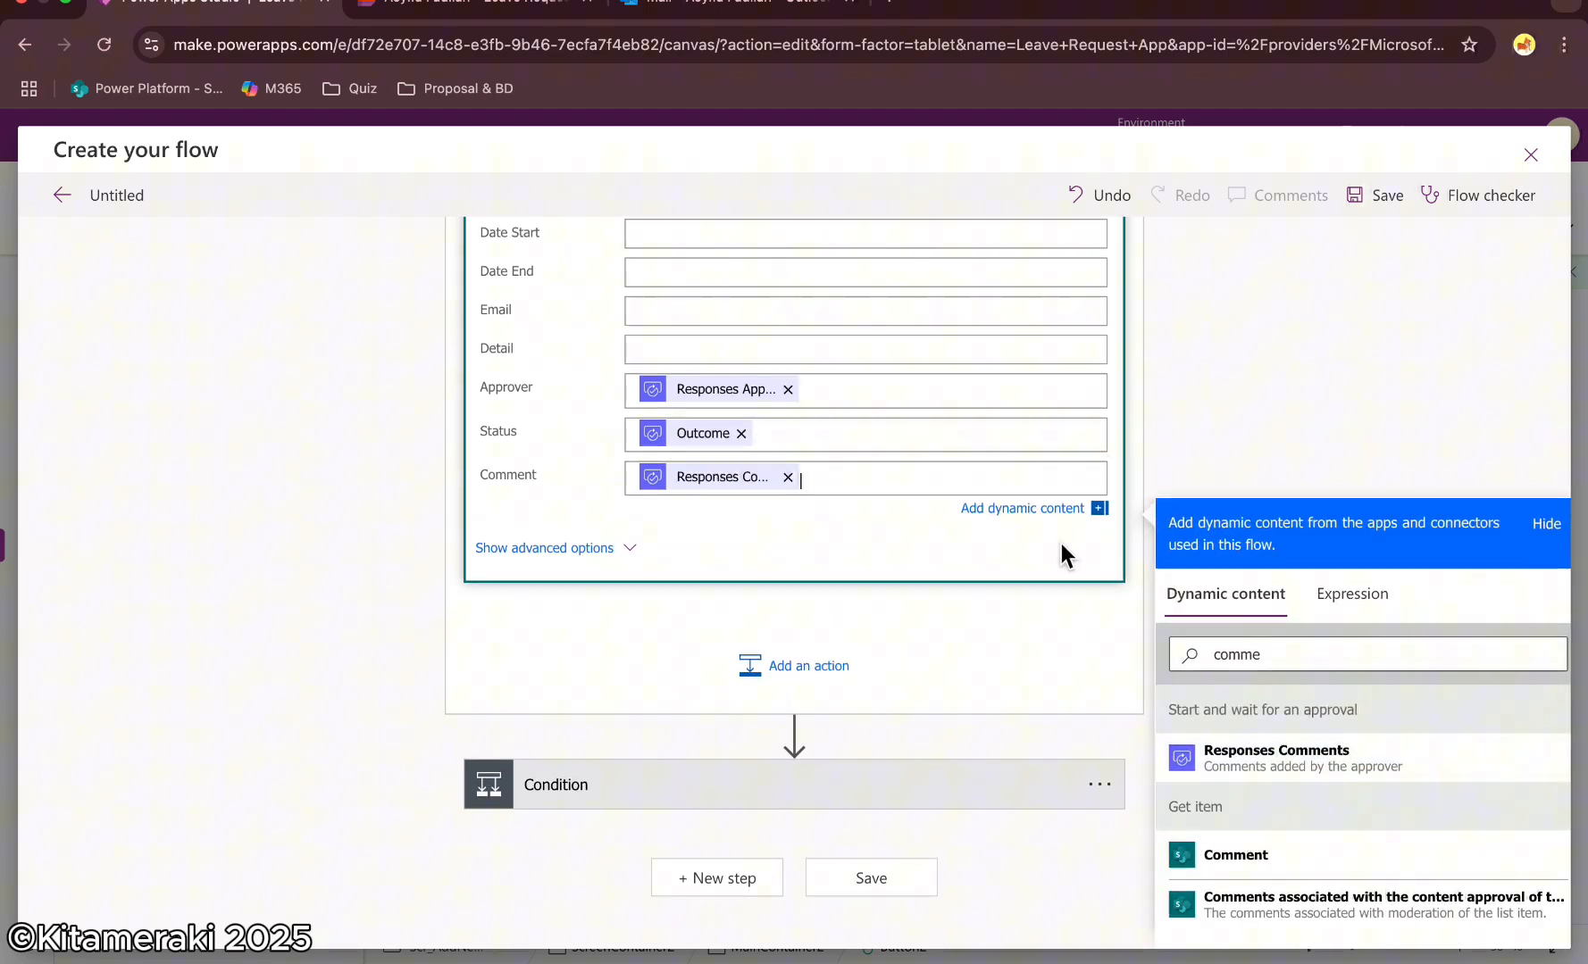
scroll(921, 412, "up", 5)
scroll(864, 462, "down", 6)
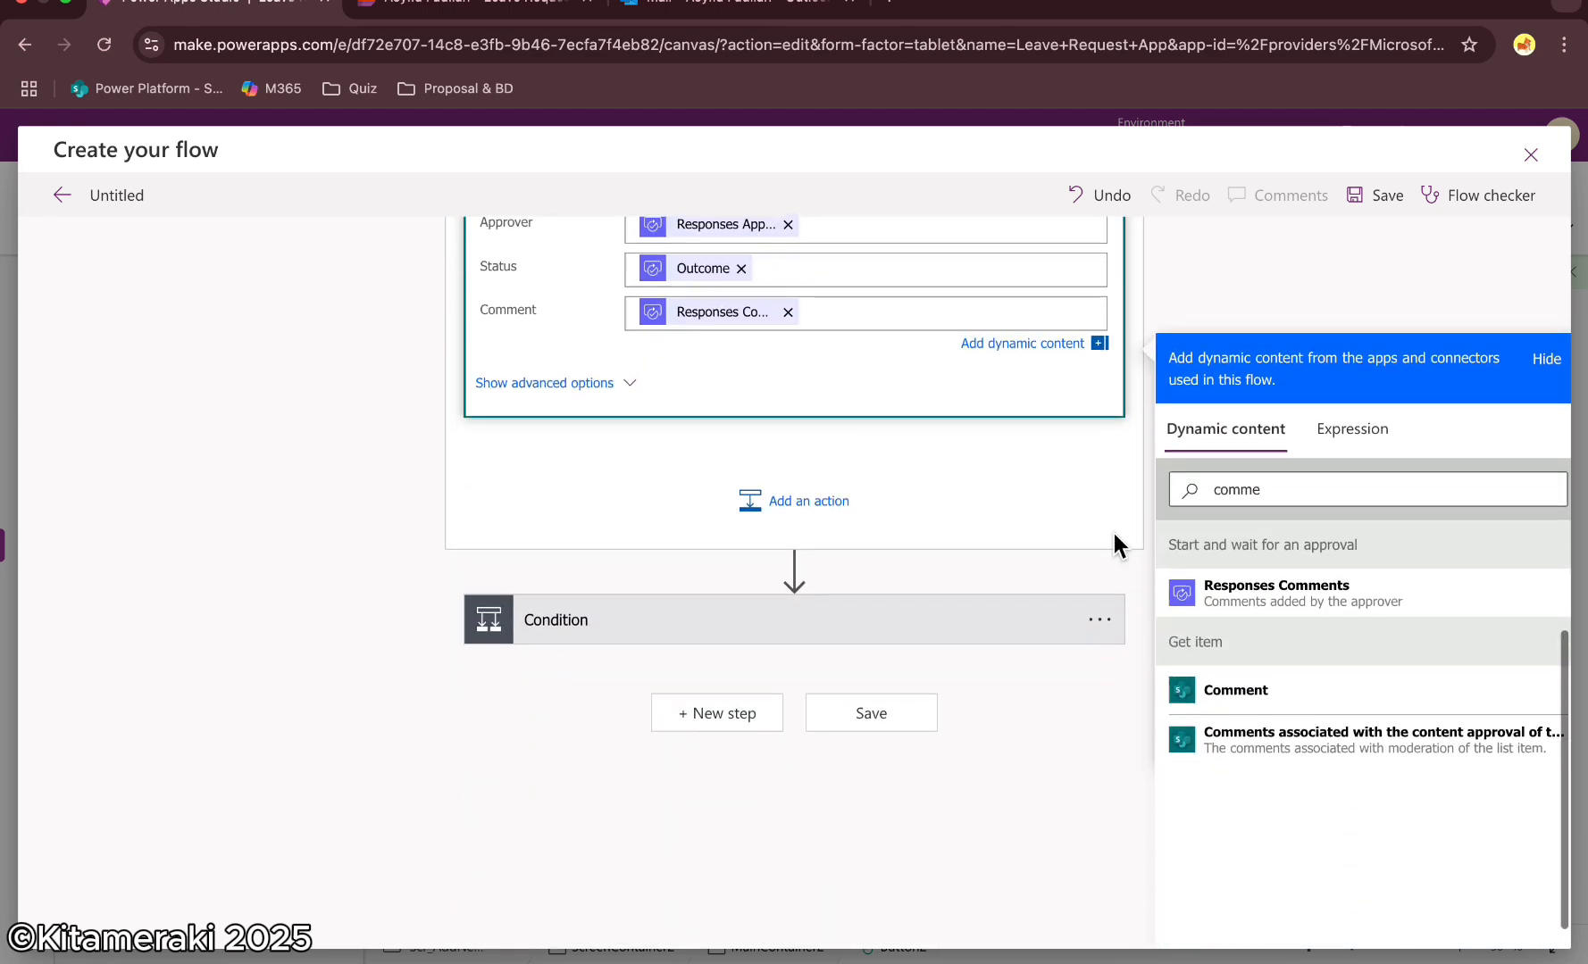
left_click(1116, 538)
Configure the Condition to check that the approval Outcome is equal to Approve
left_click(759, 822)
left_click(585, 588)
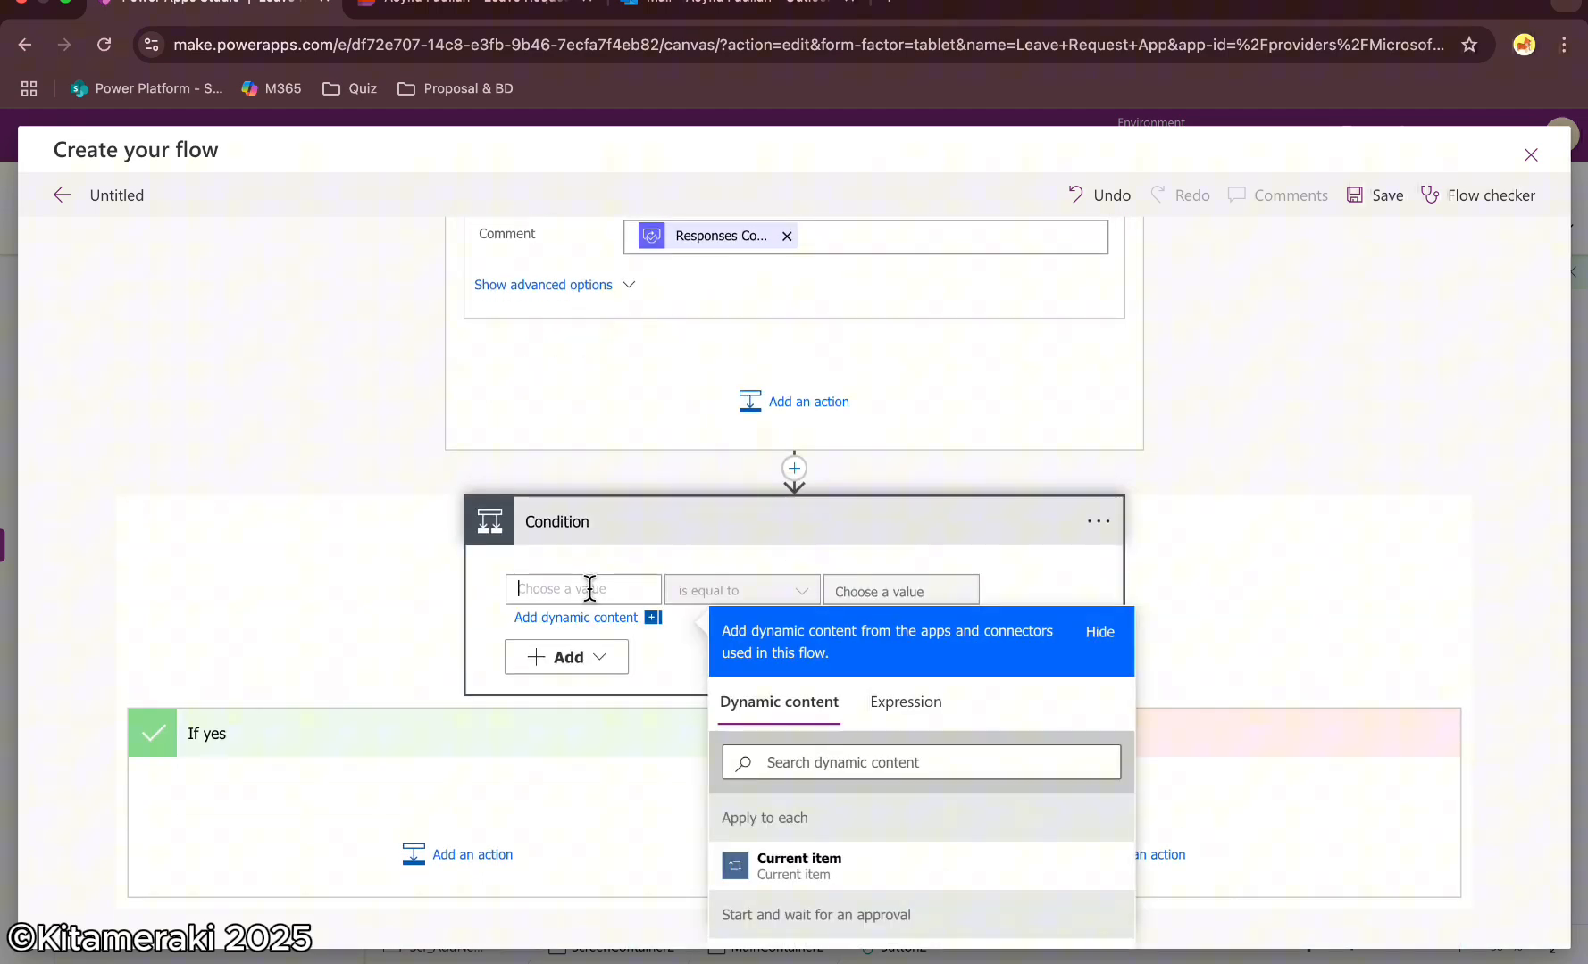
type("out")
left_click(866, 866)
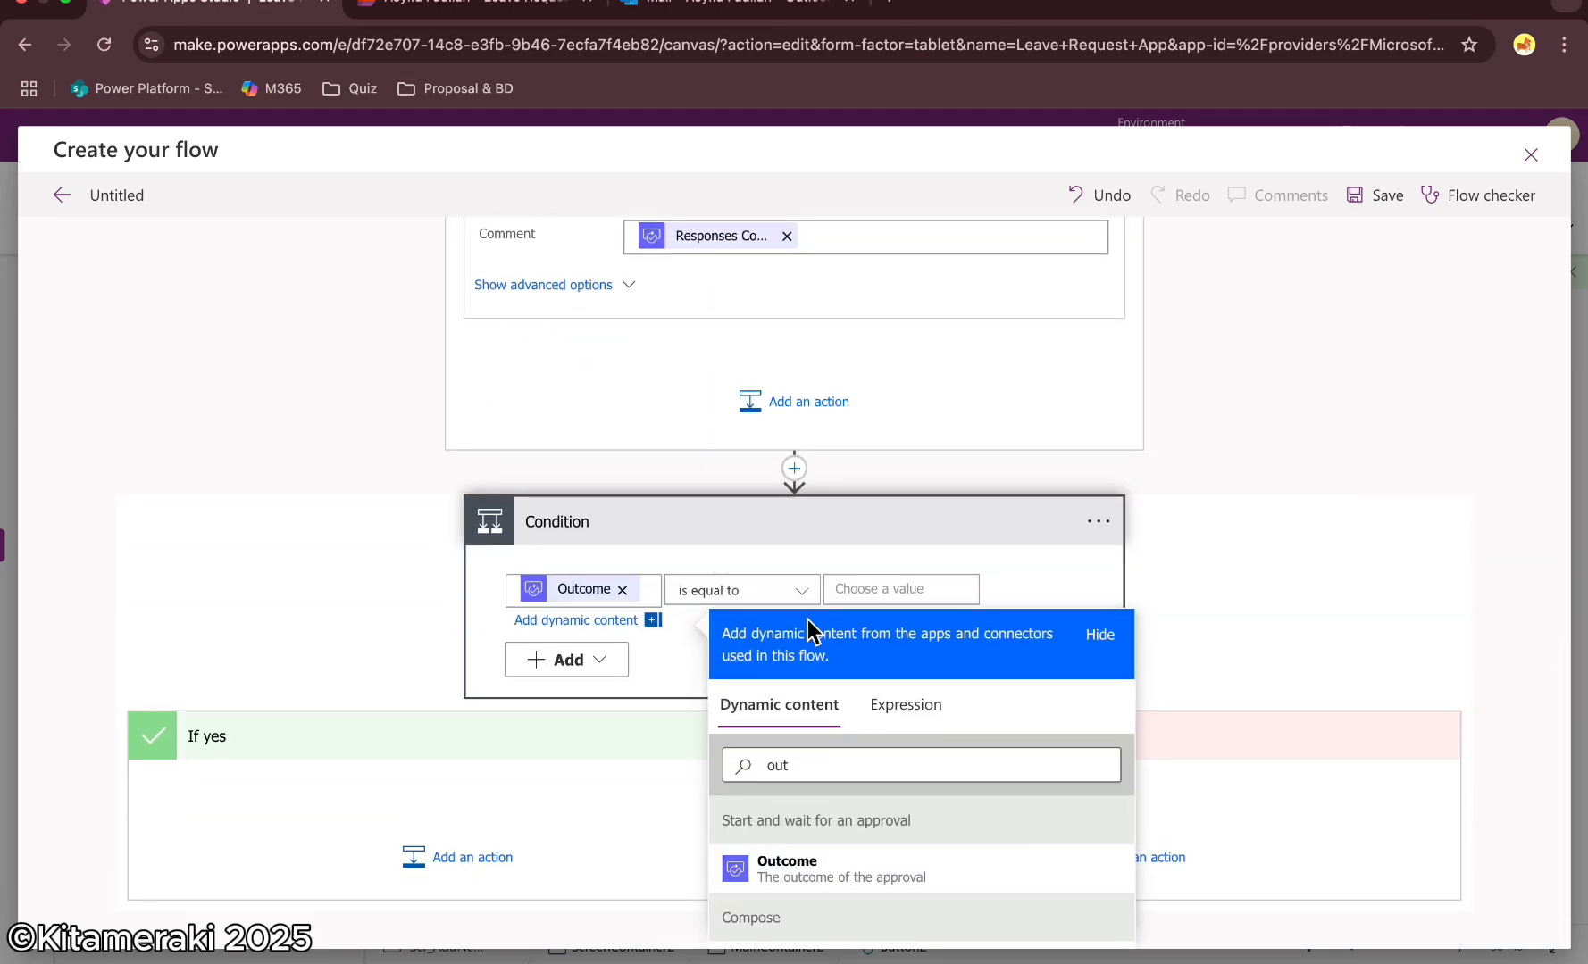
left_click(860, 585)
type("Apprv")
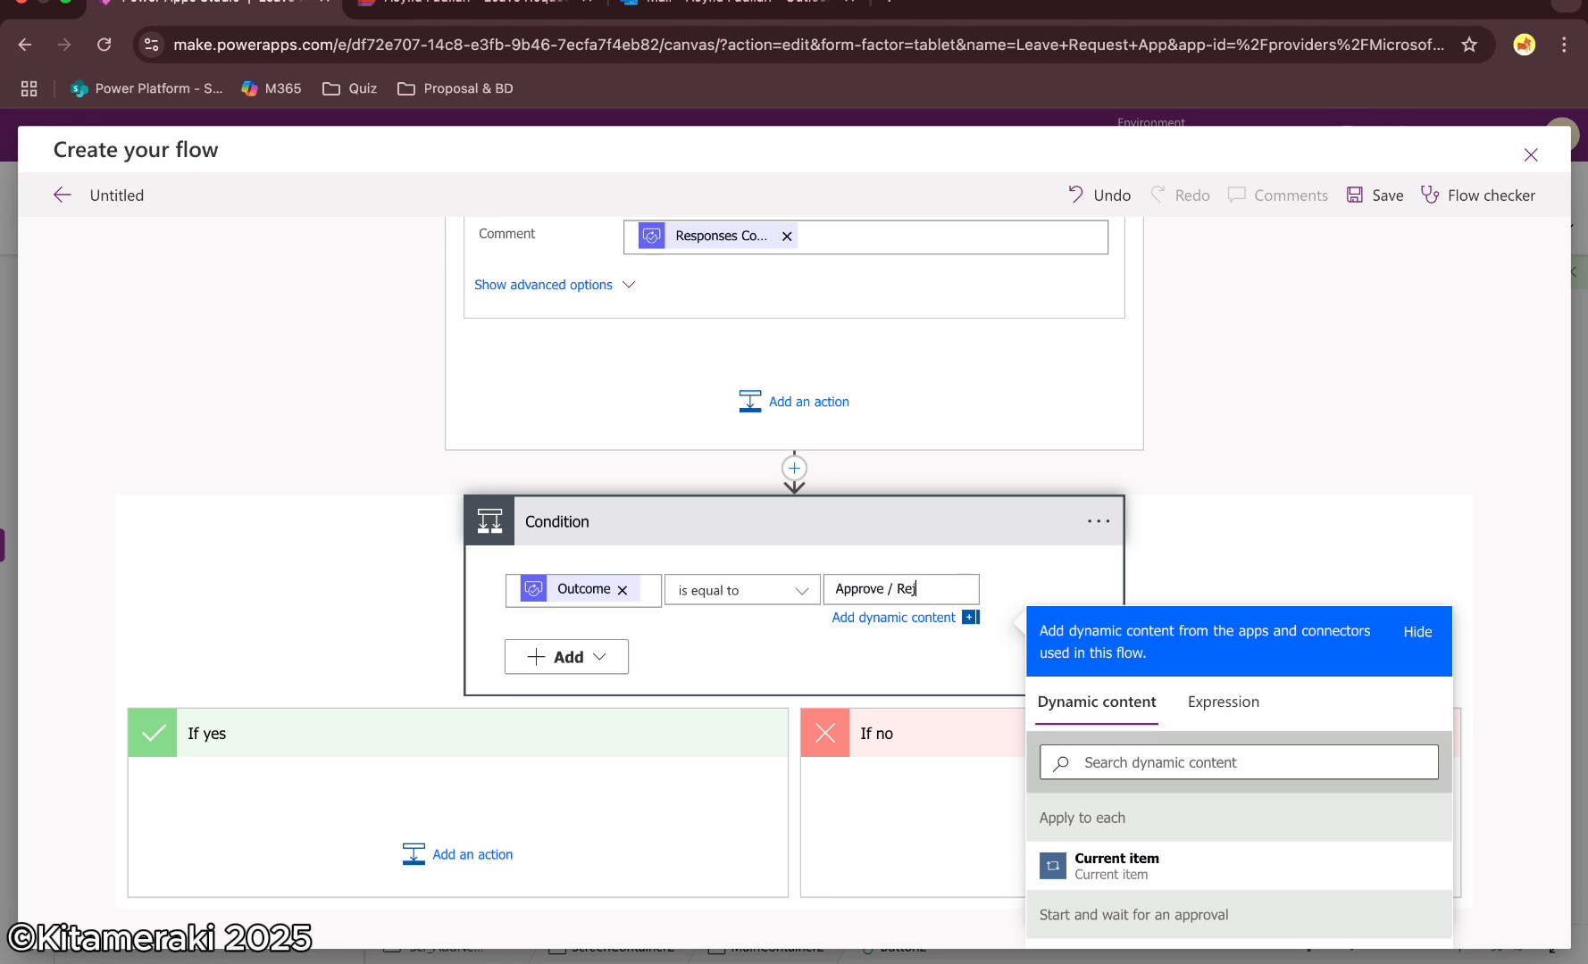
left_click(1292, 491)
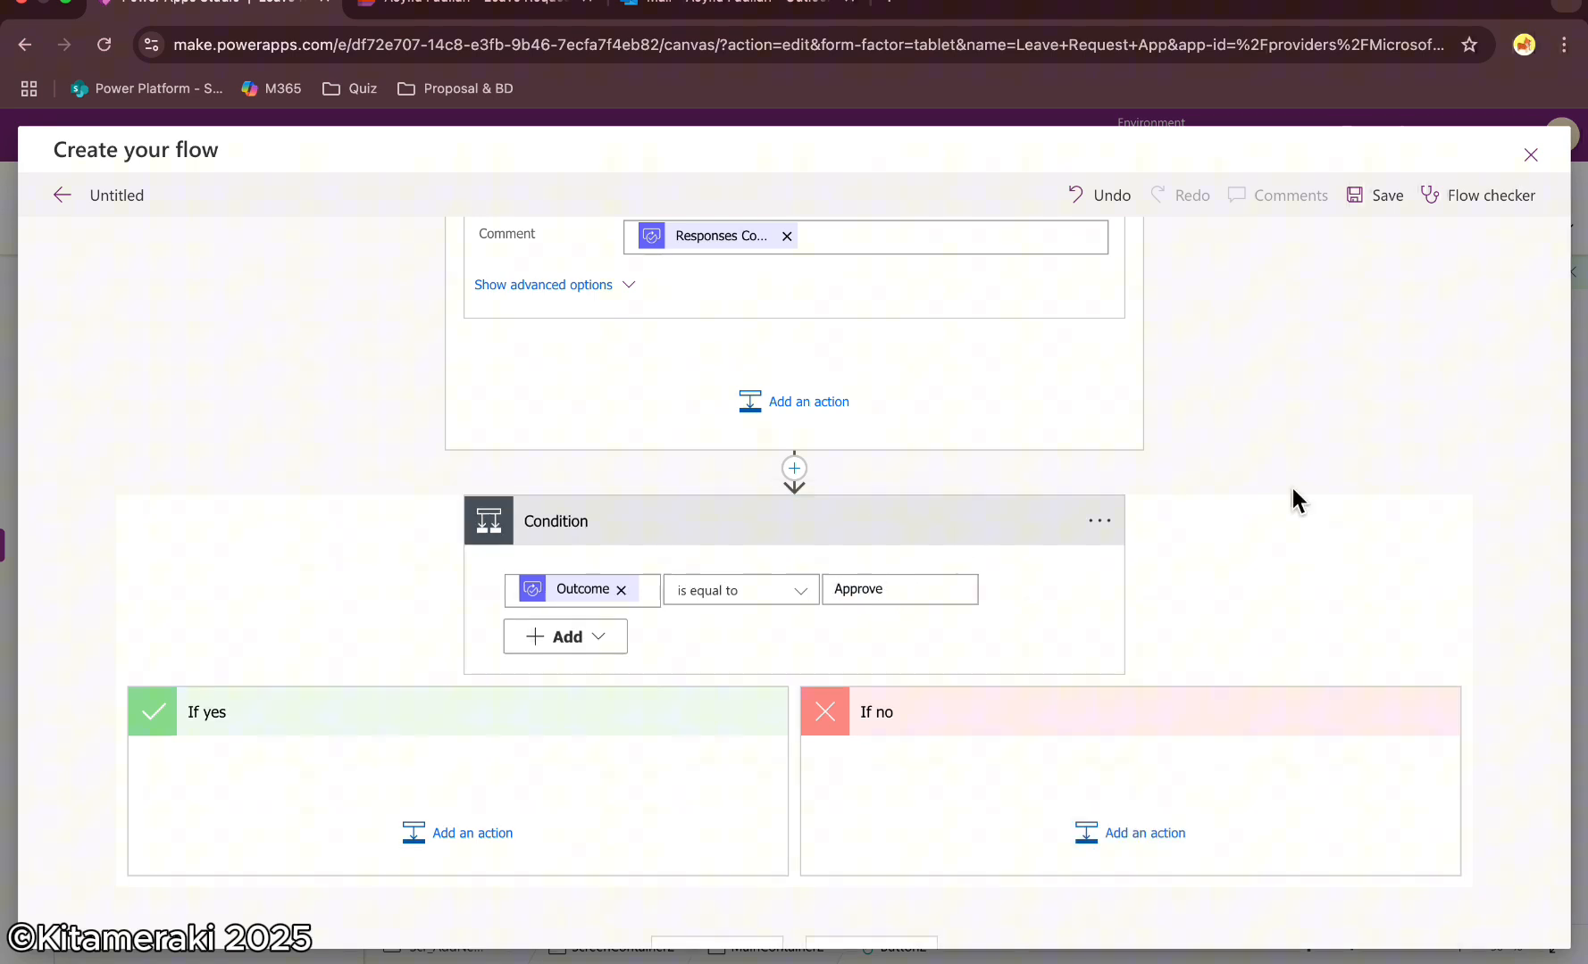
Add a Send an email (V2) action in the If yes branch addressed to the item's Email
scroll(985, 549, "down", 1)
left_click(439, 795)
type("send")
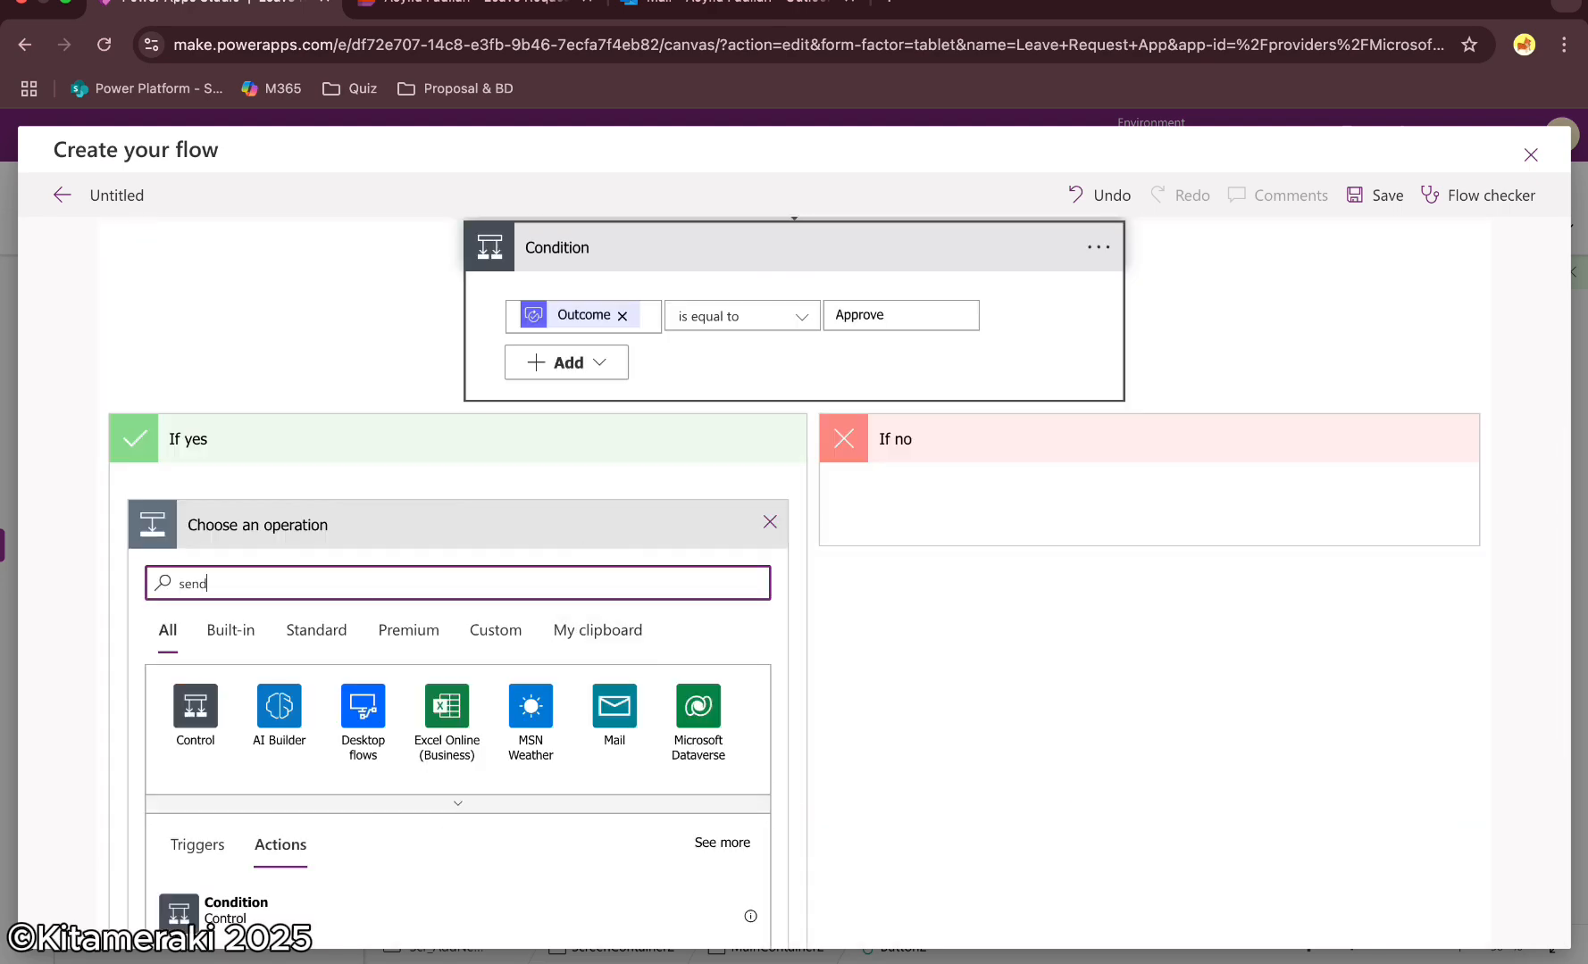
left_click(312, 888)
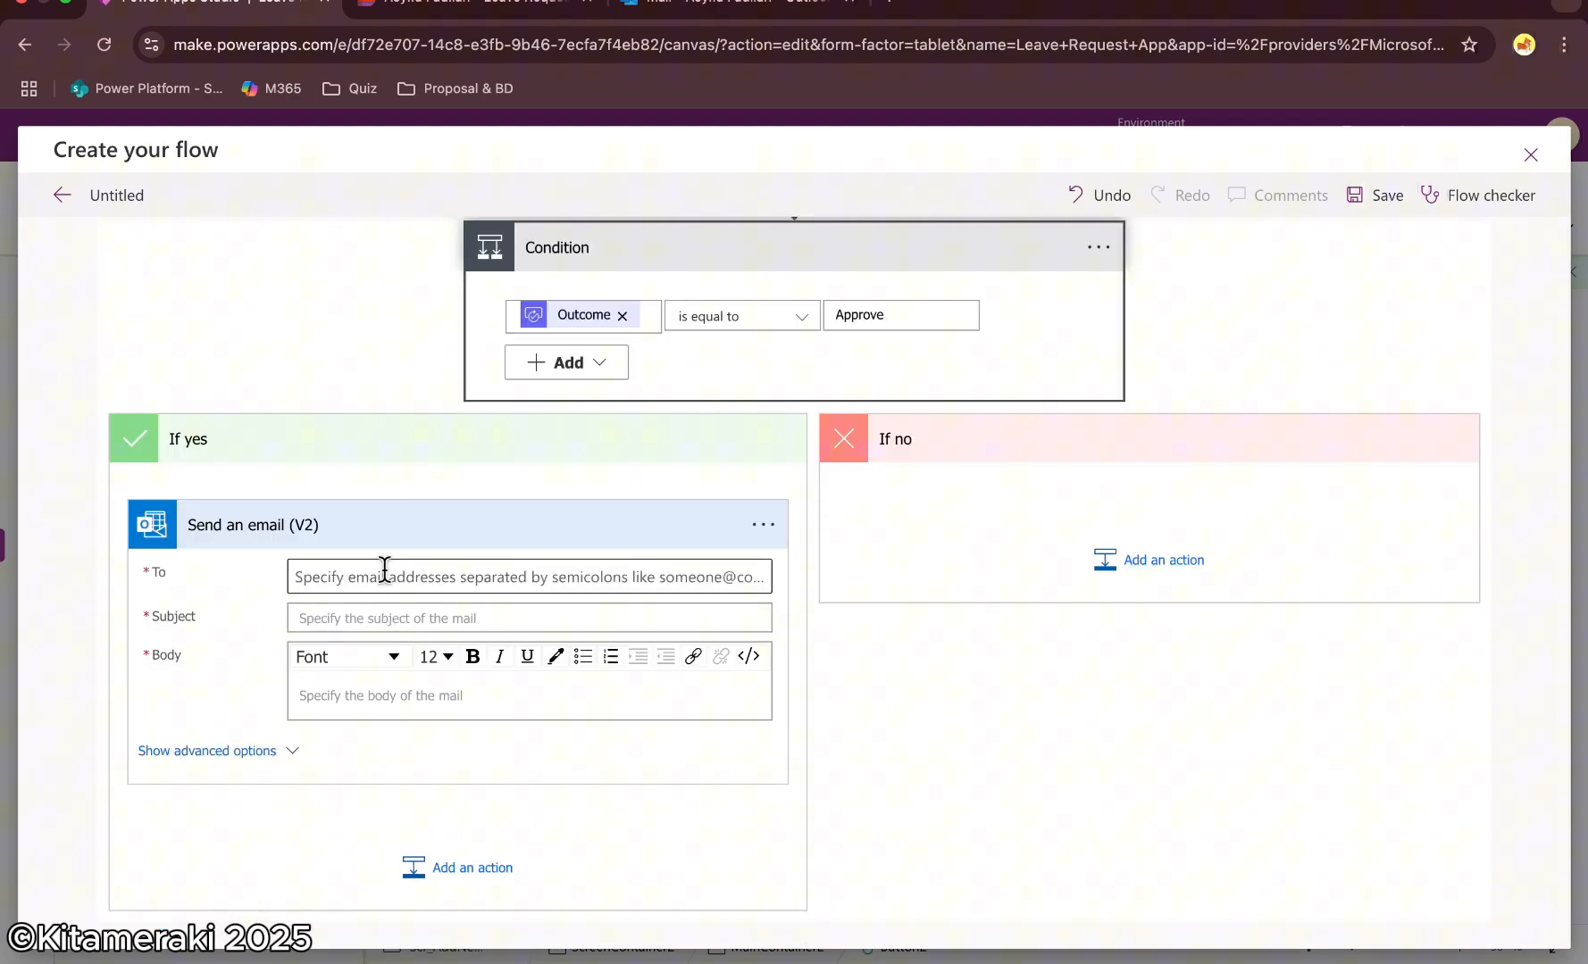
left_click(685, 642)
scroll(1020, 610, "down", 3)
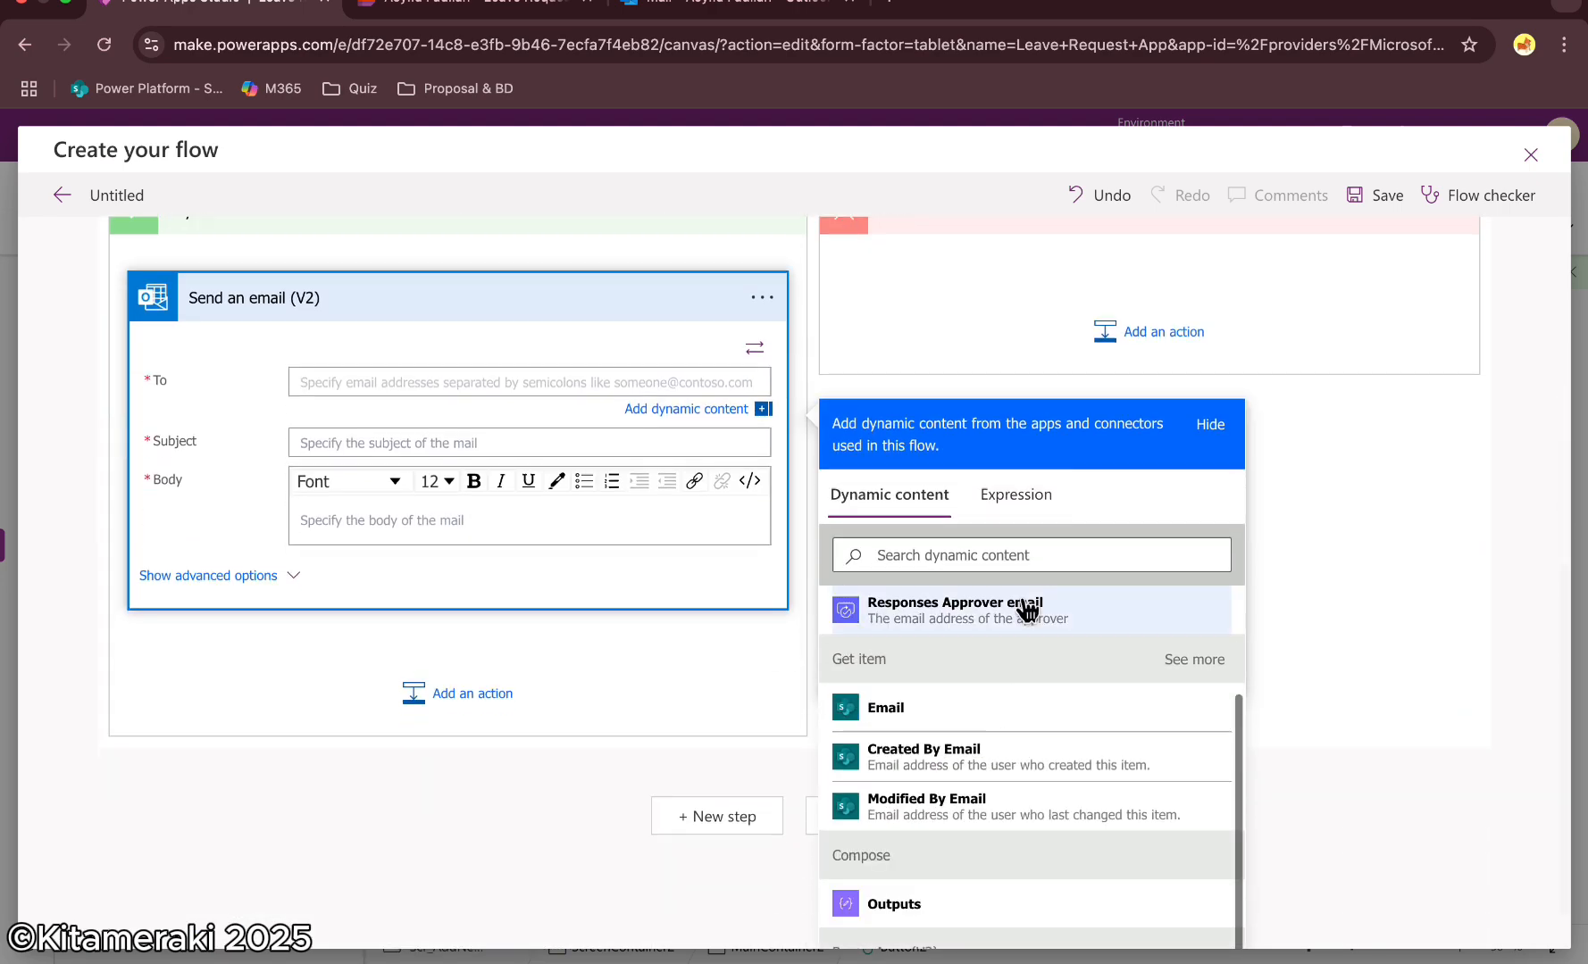
left_click(919, 708)
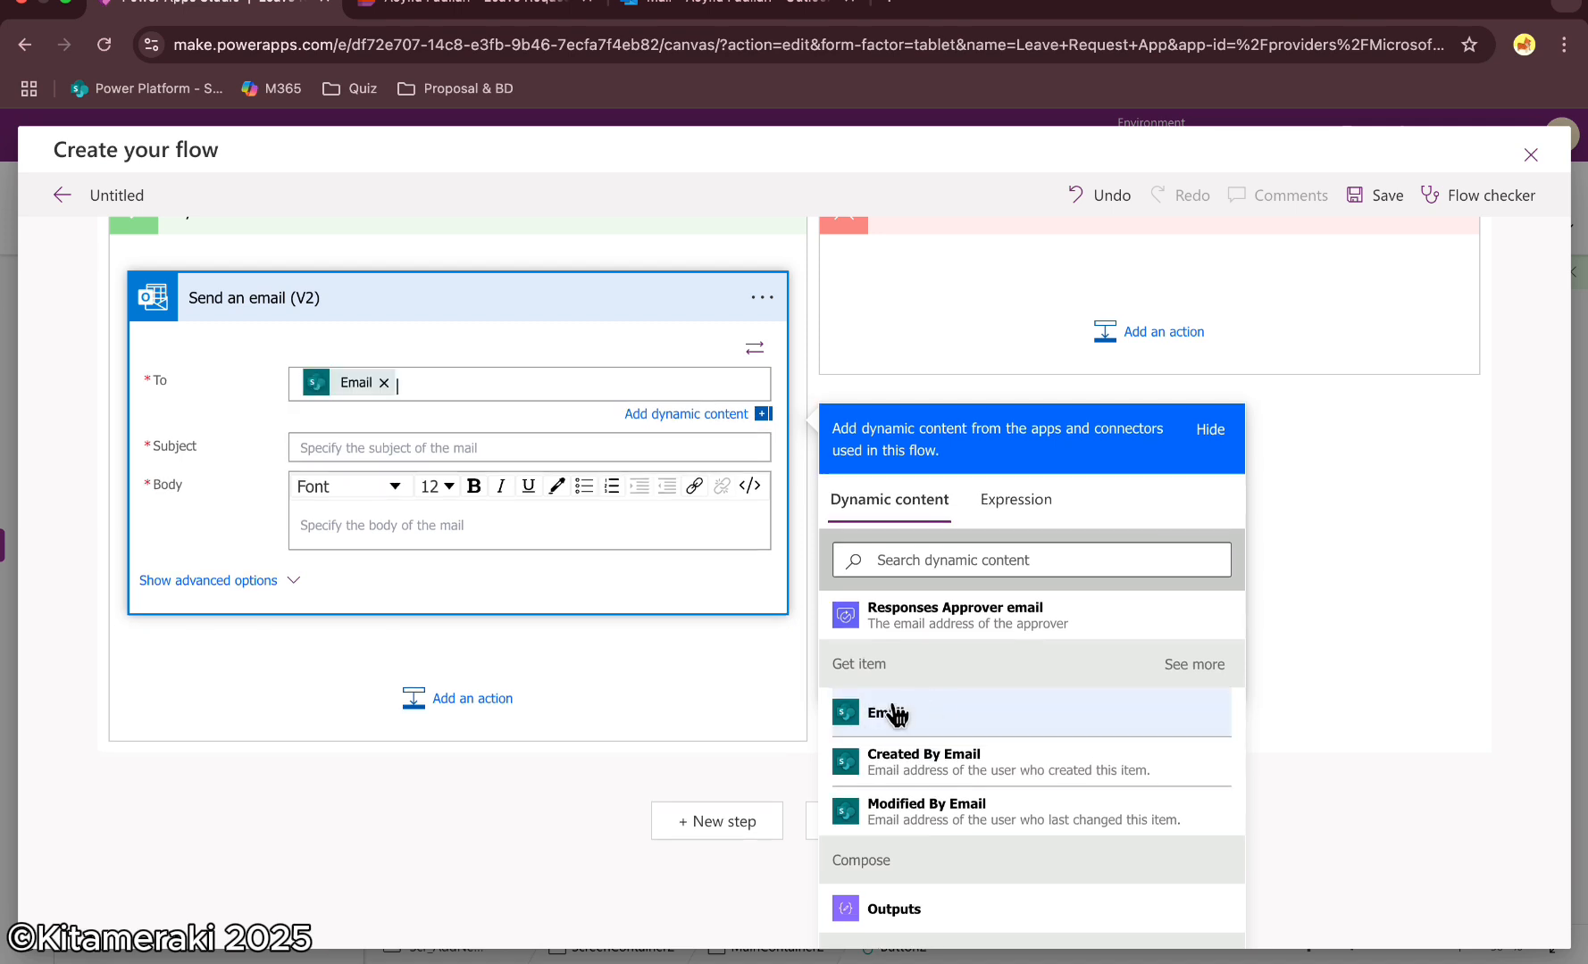
Set the email subject to "Your Leave Request is Approved!"
left_click(379, 447)
type("Your Leave Requ")
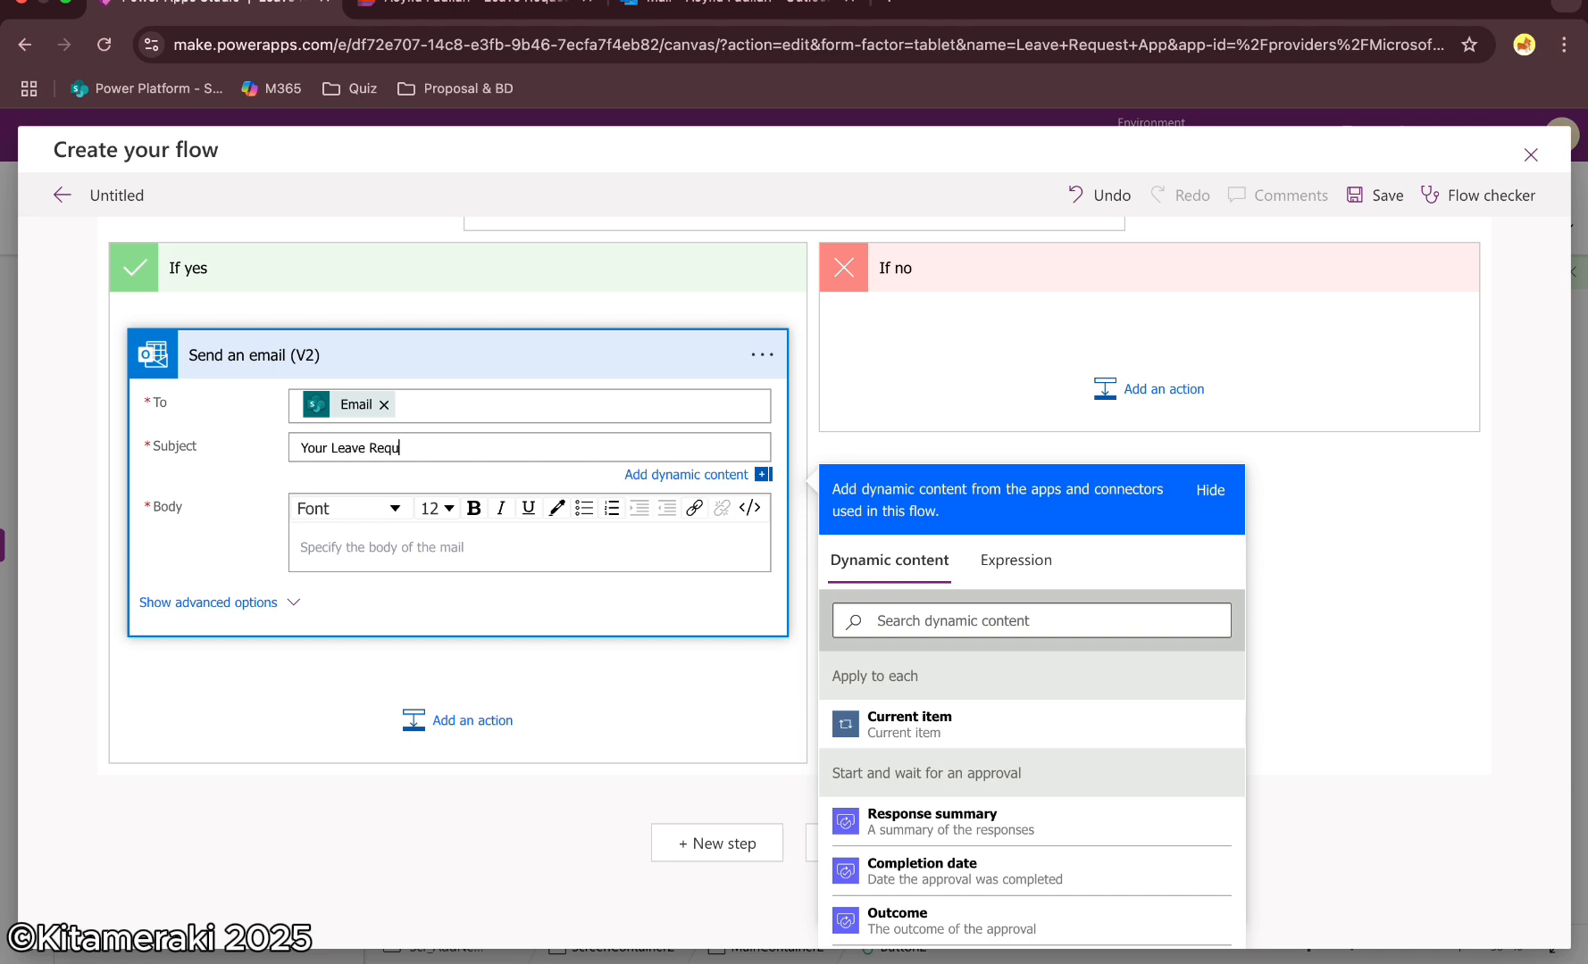
type("est is Approve")
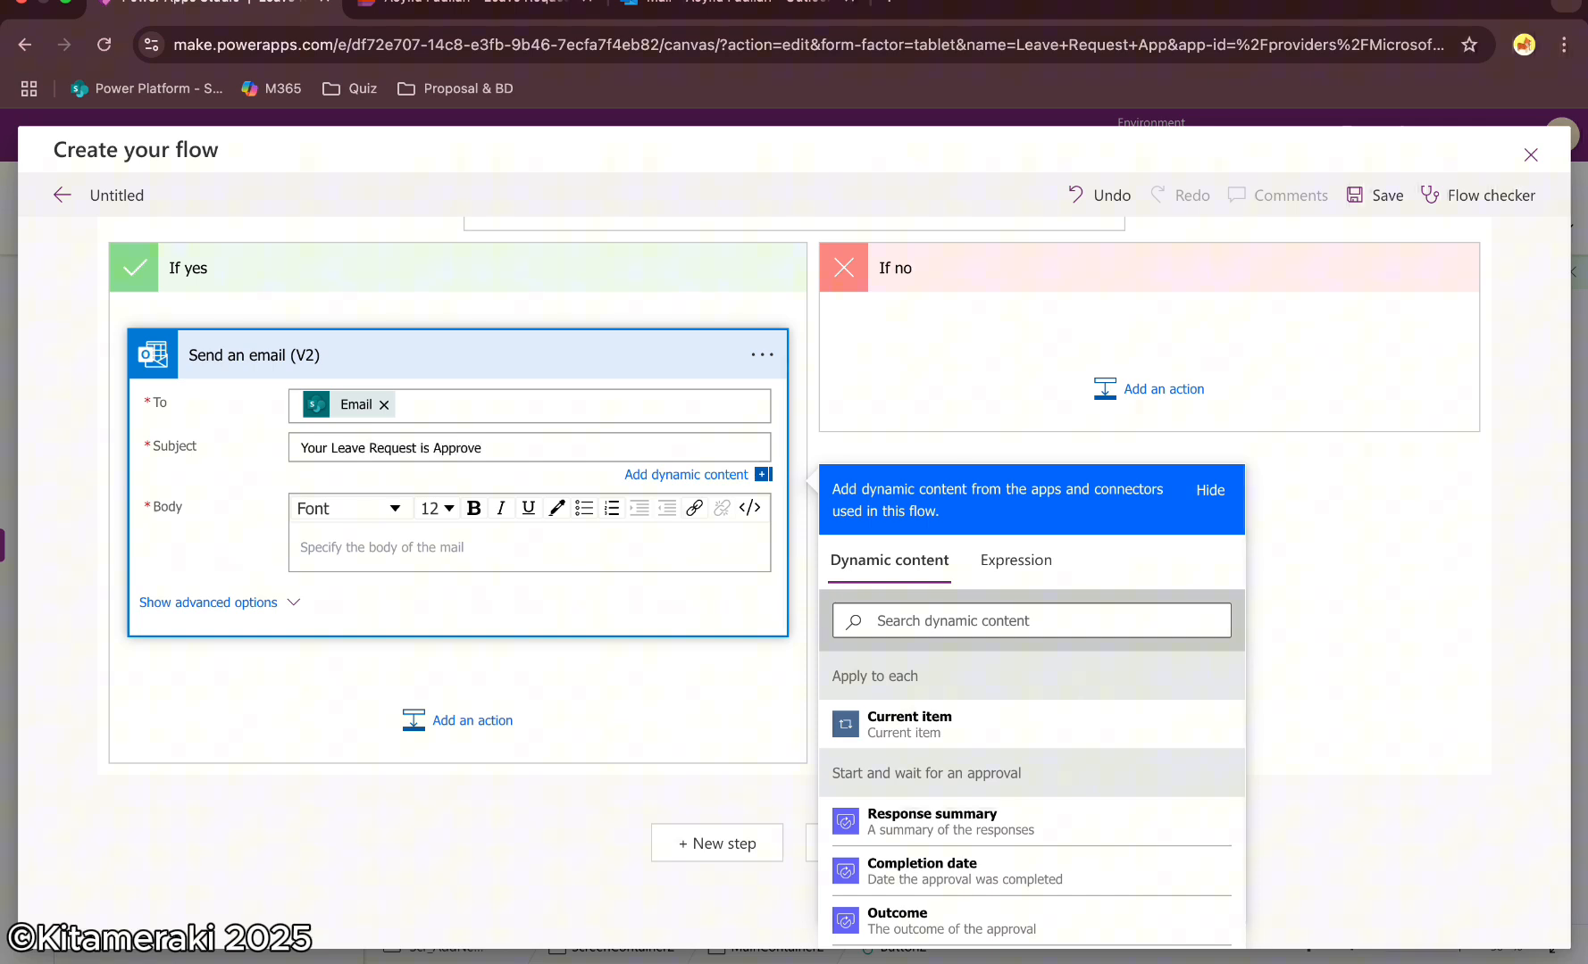
type("d!")
Write the email body with lines Type:, Start:, End:, Detail:, Approver:, Comment: and a "Regards, HR Automation" sign-off
left_click(432, 540)
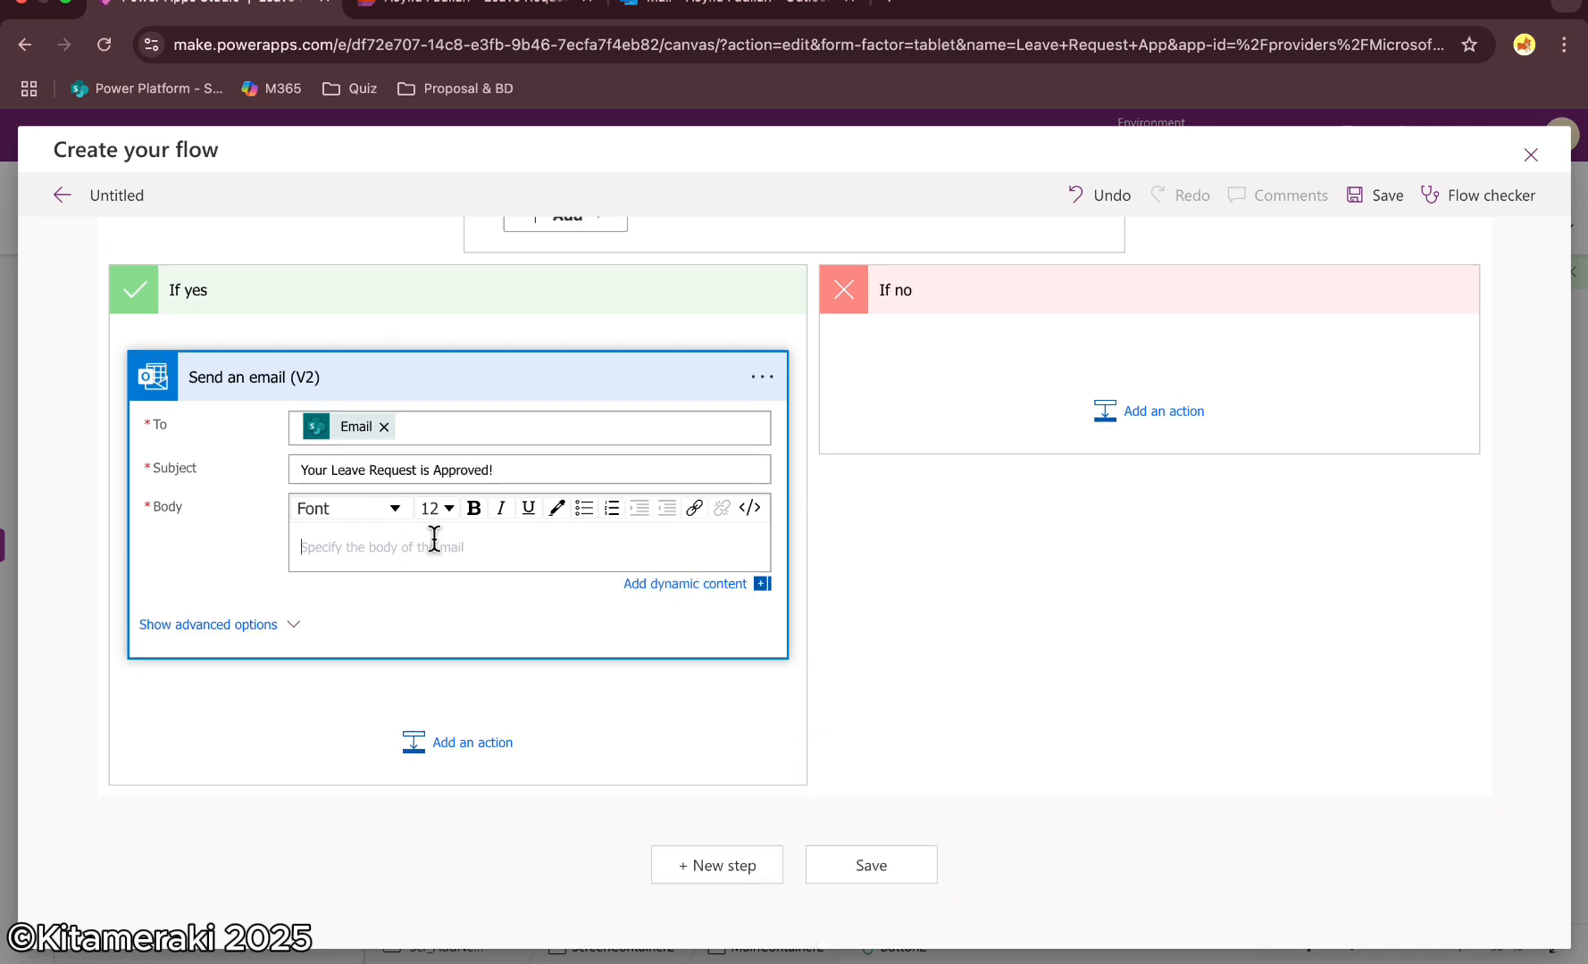
scroll(839, 768, "down", 3)
scroll(859, 788, "up", 1)
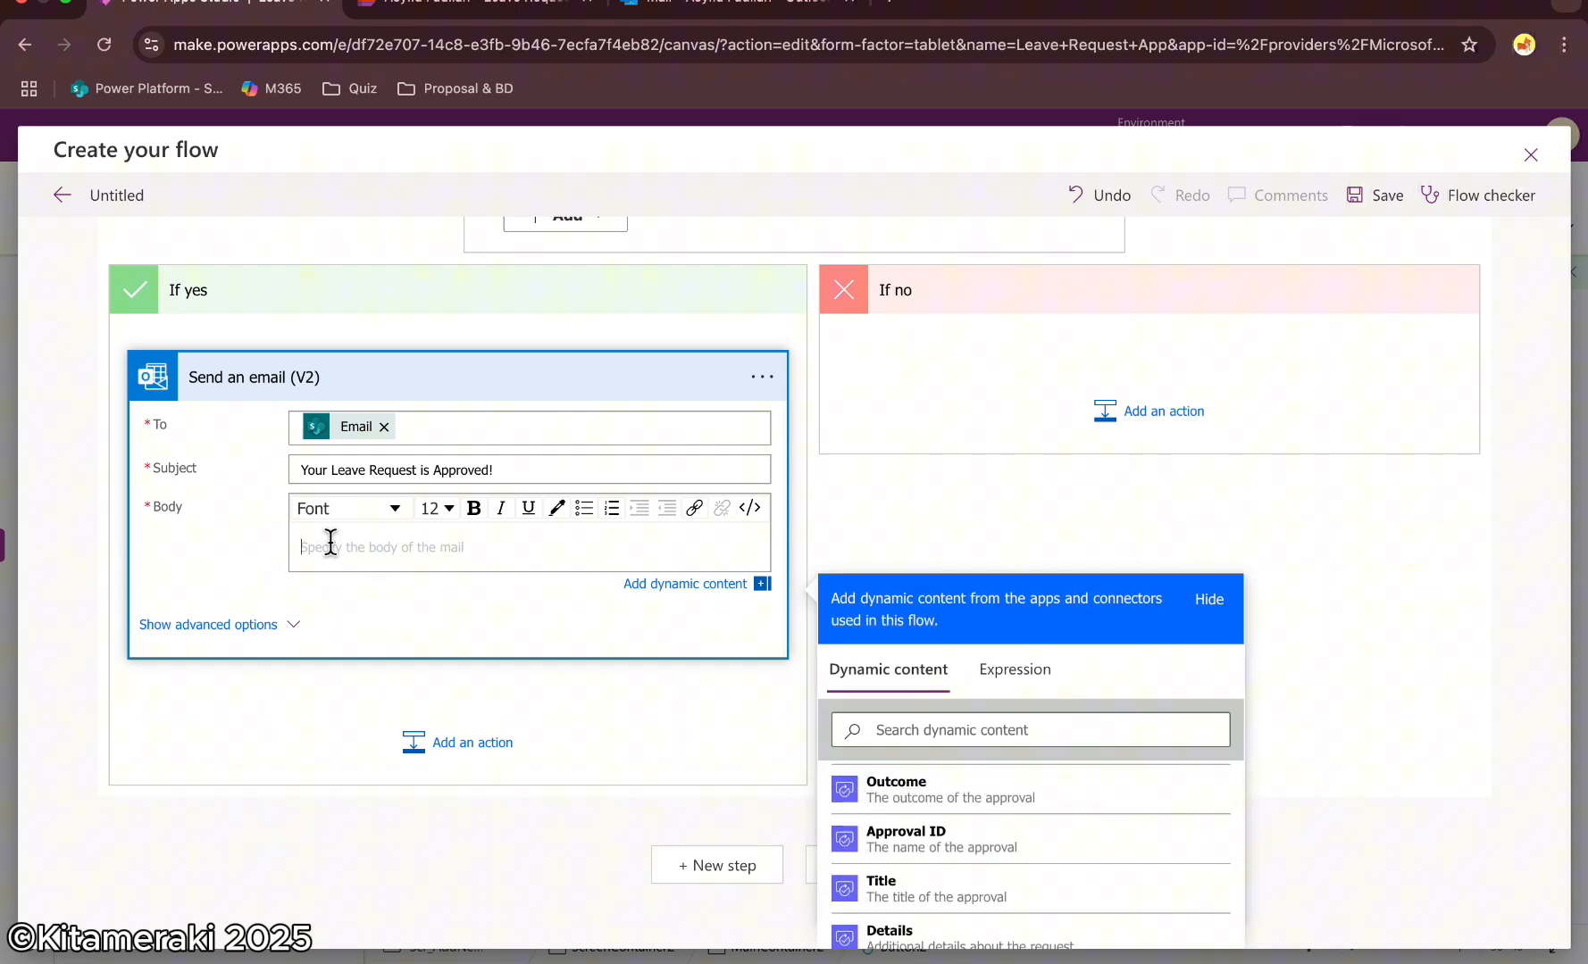
type("Type:")
key("Return")
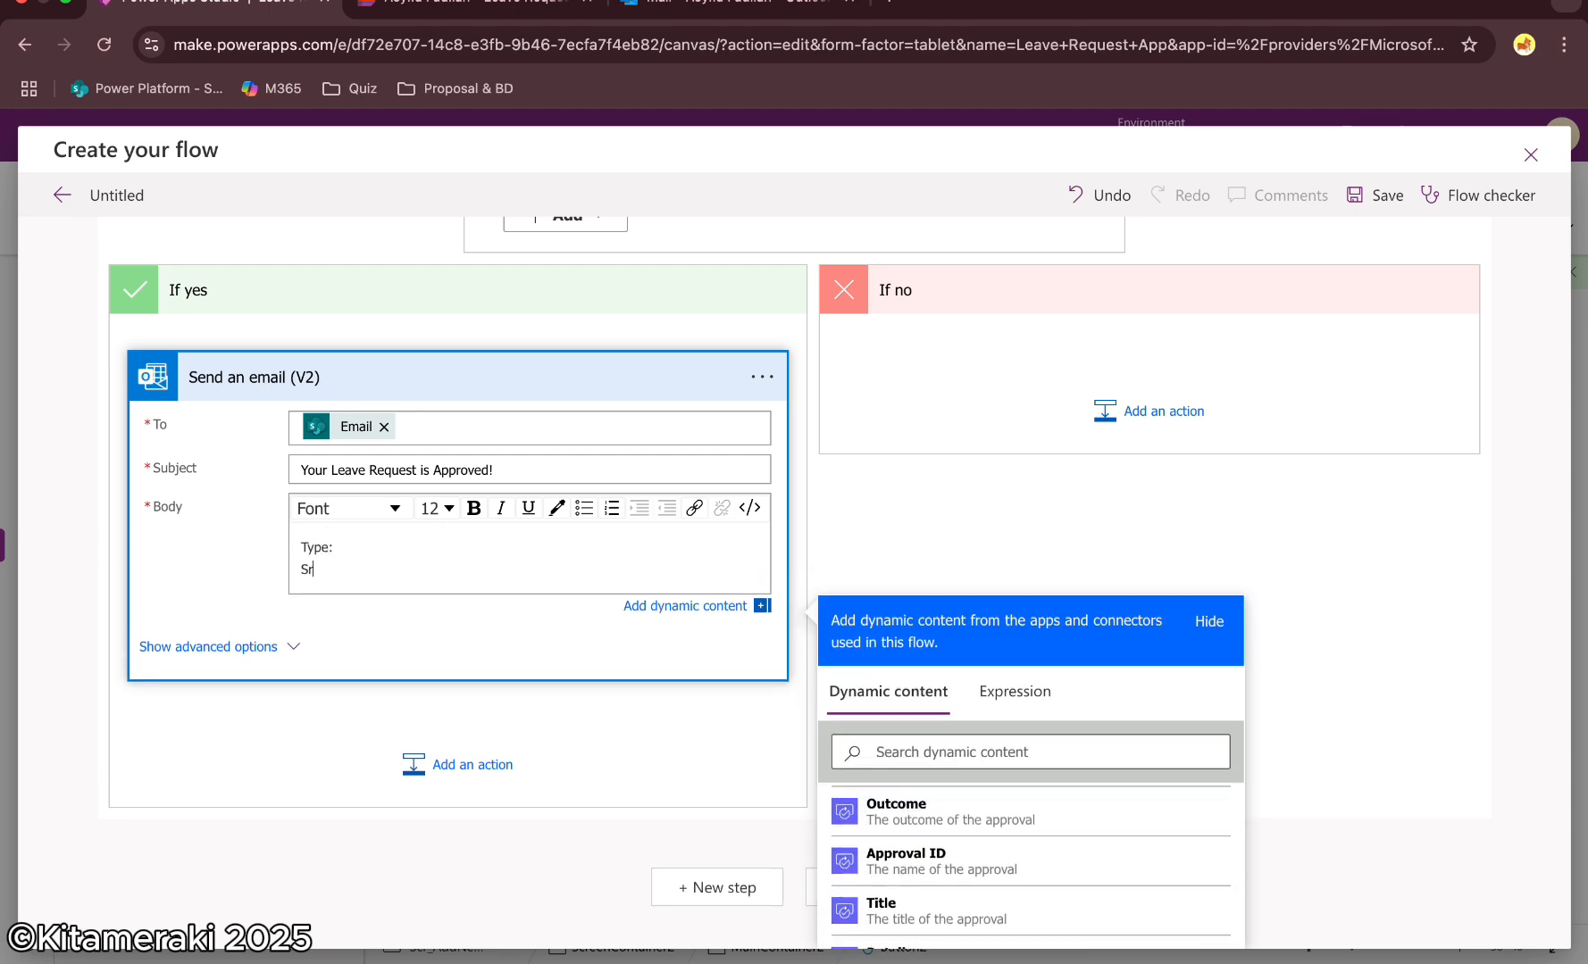
type("Start:")
key("Return")
type("End:")
key("Return")
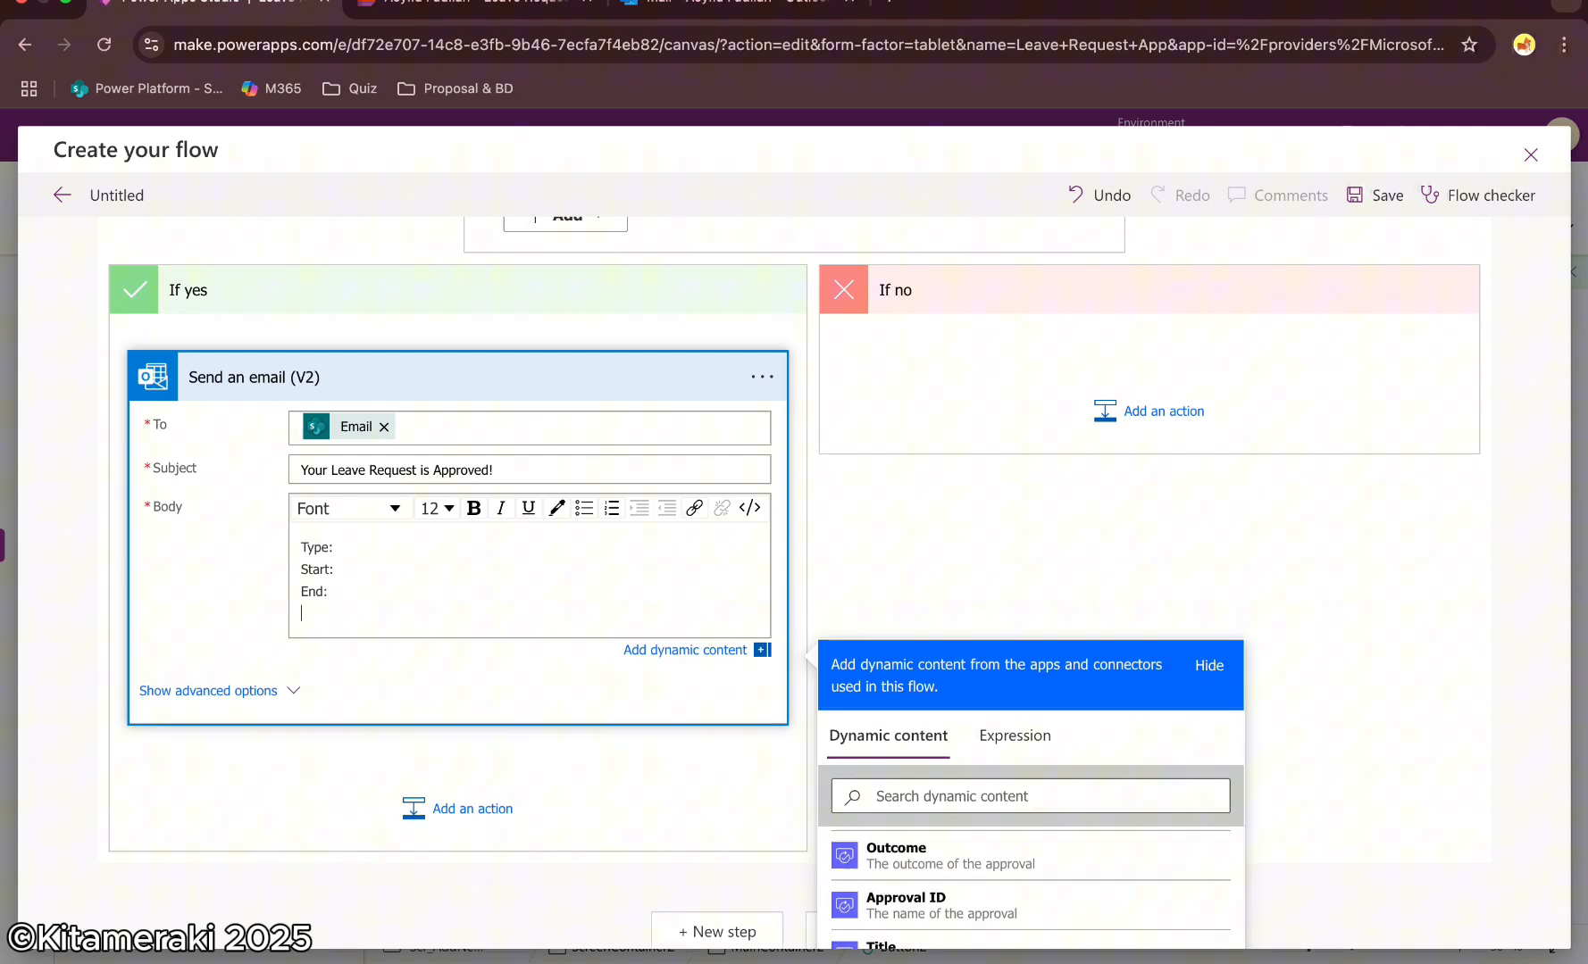
key("Return")
type("Detail:")
key("Return")
key("Return")
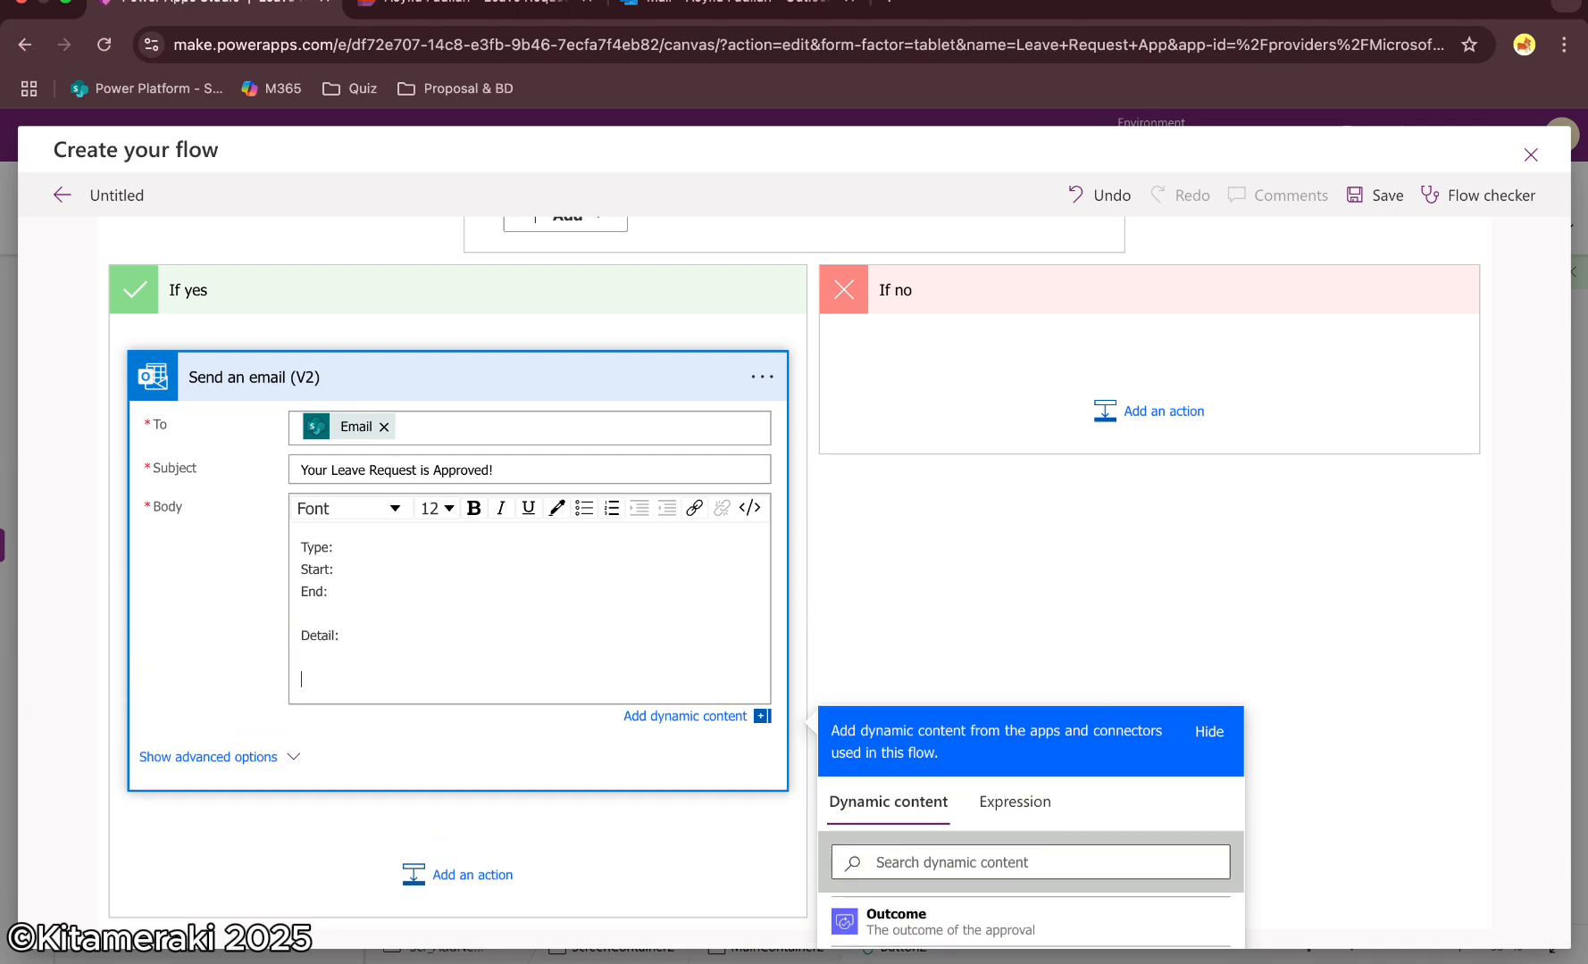
type("Approver:")
key("Return")
type("Com")
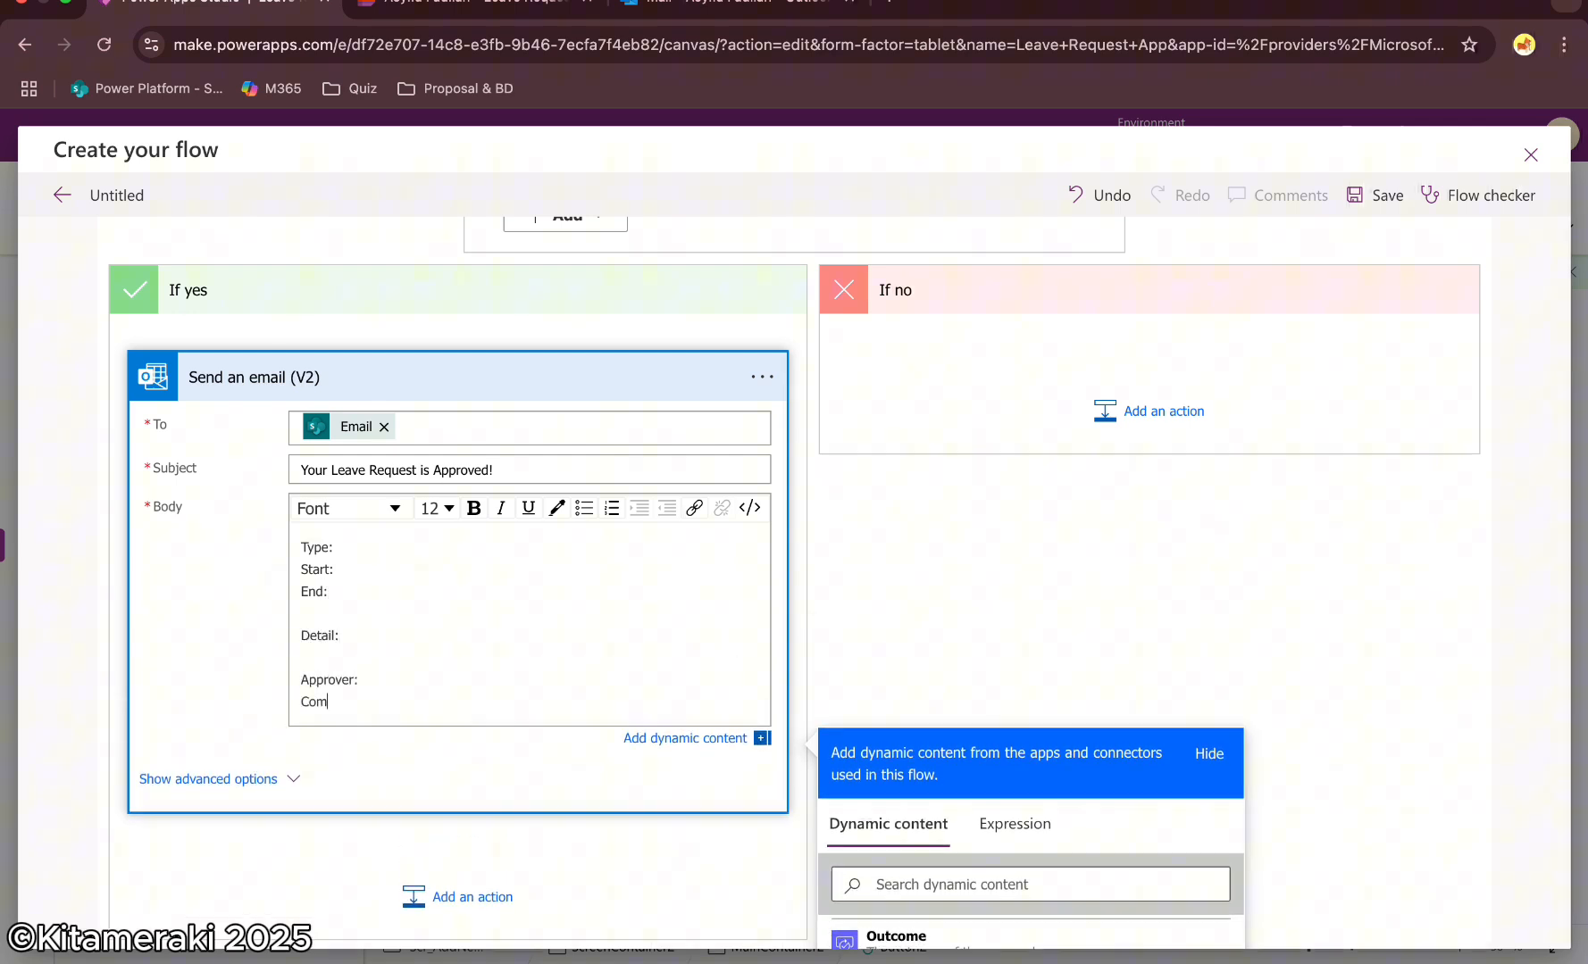
type("ment:  Regards,")
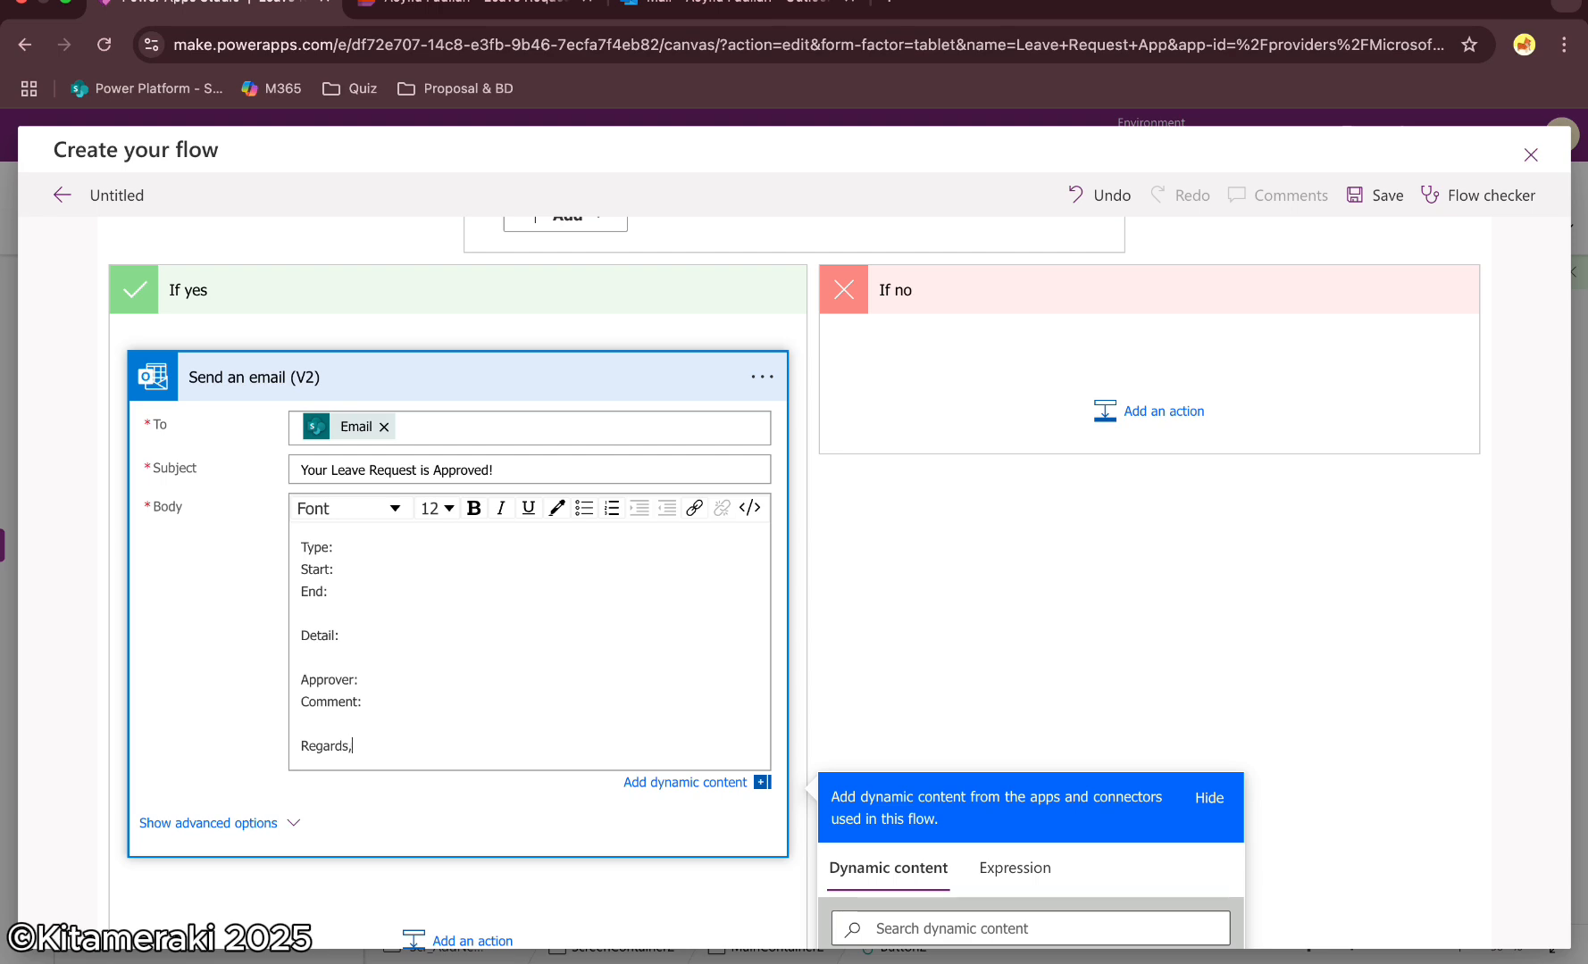
key("Return")
type("HR Automation")
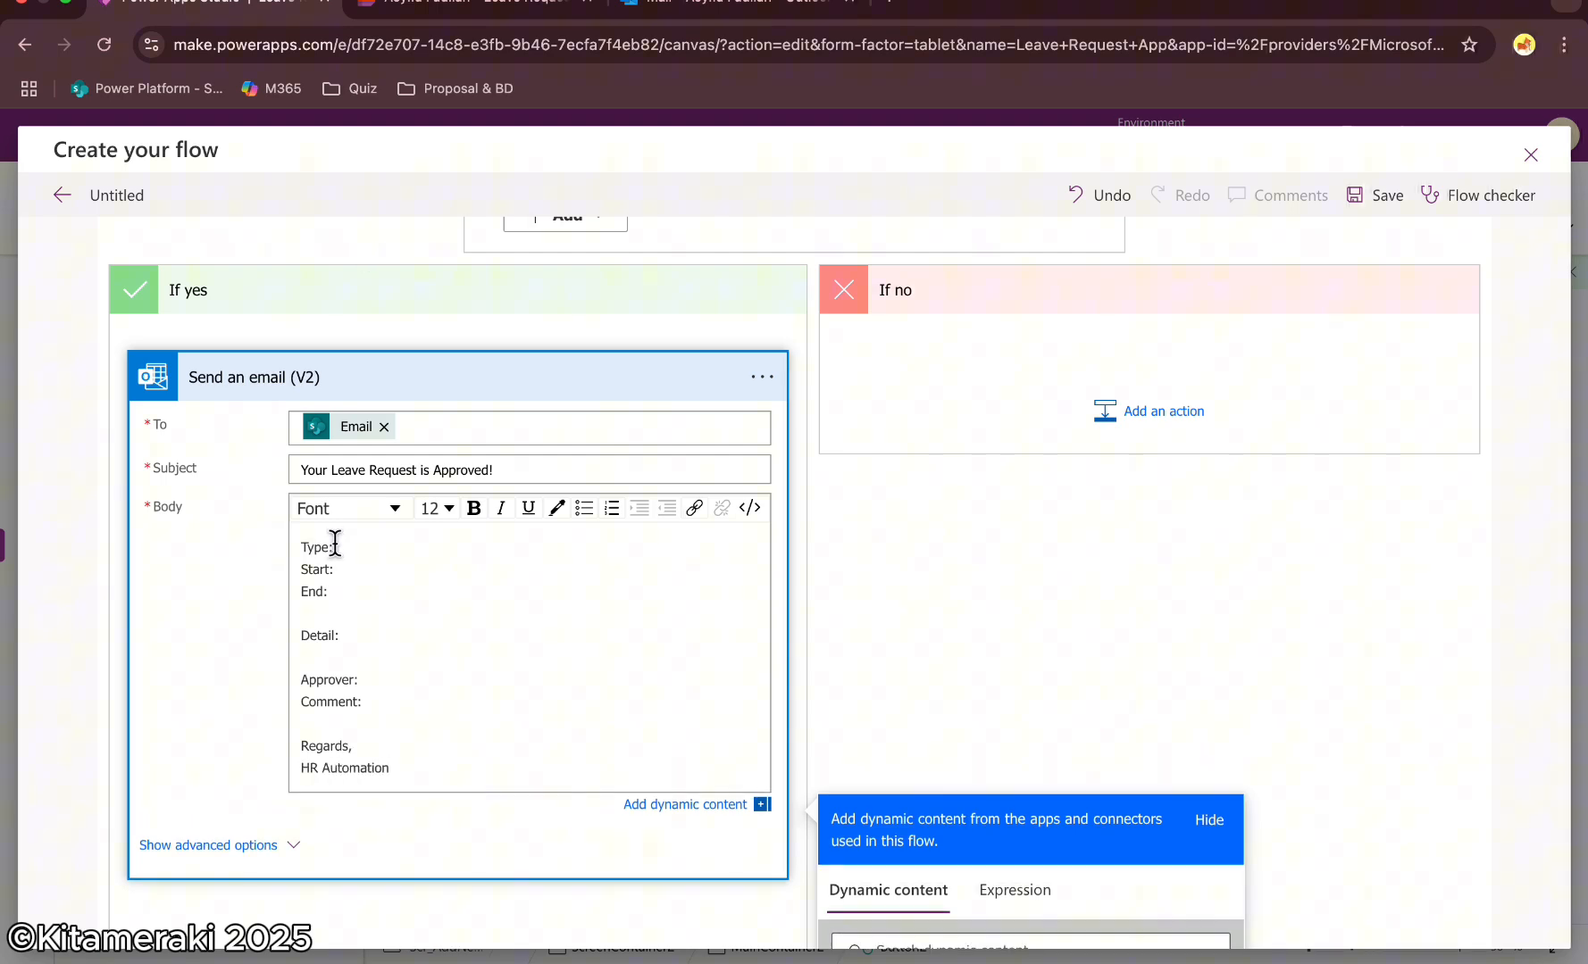
Insert the item's Leave Type Value after the Type: label in the email body
scroll(981, 637, "down", 5)
scroll(939, 750, "down", 10)
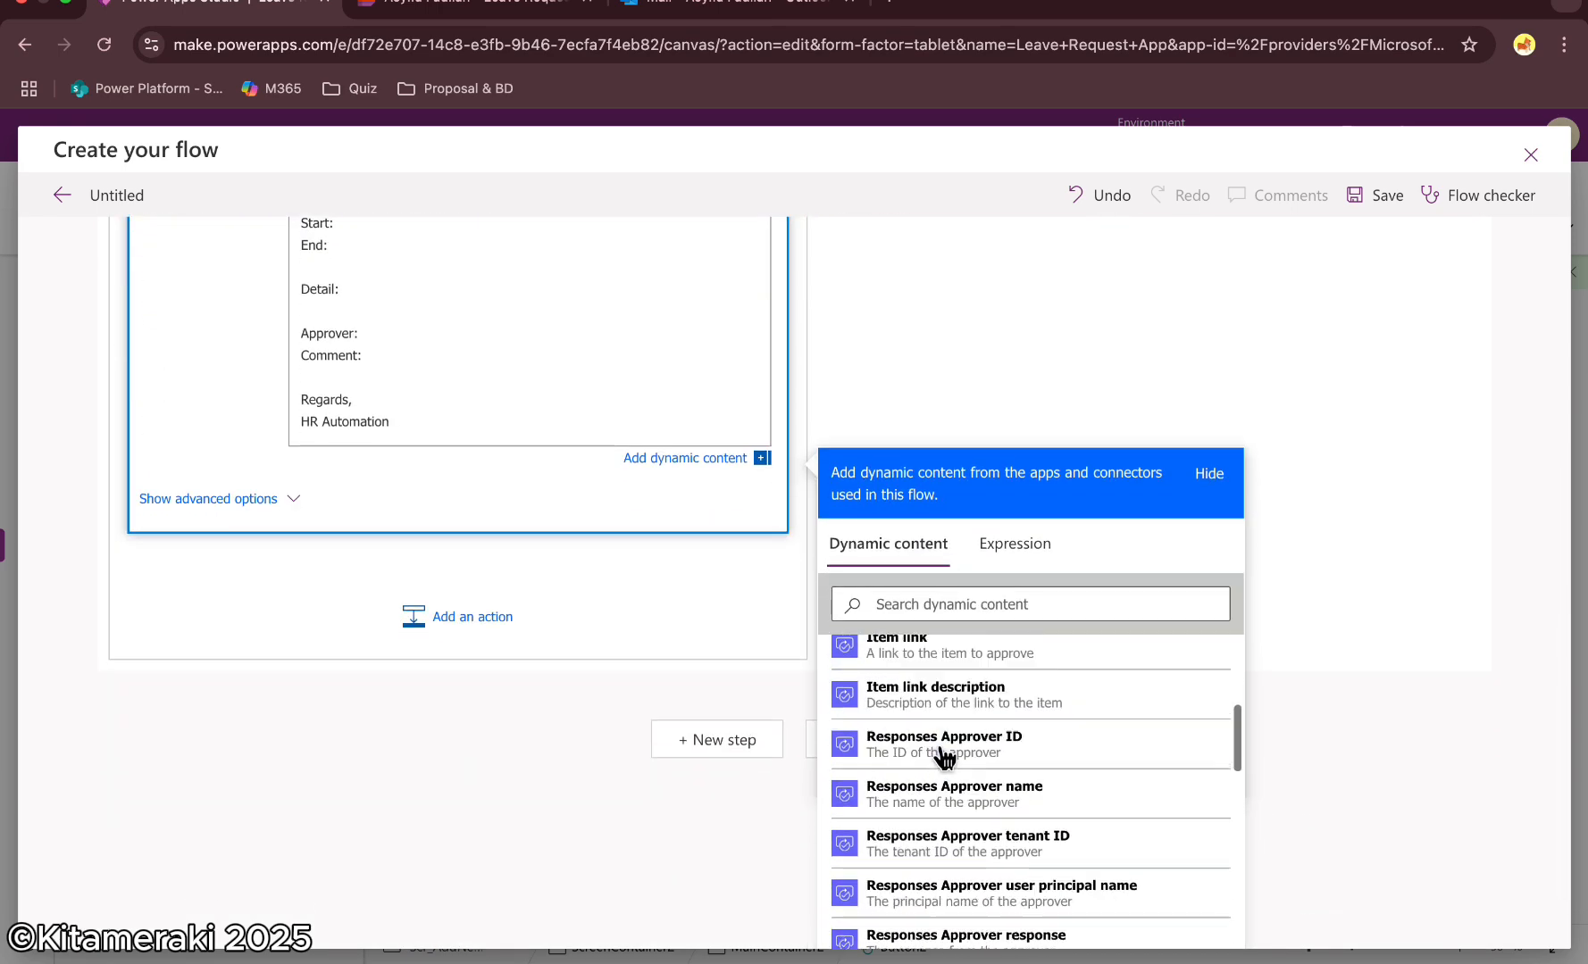
left_click(893, 603)
type("typ")
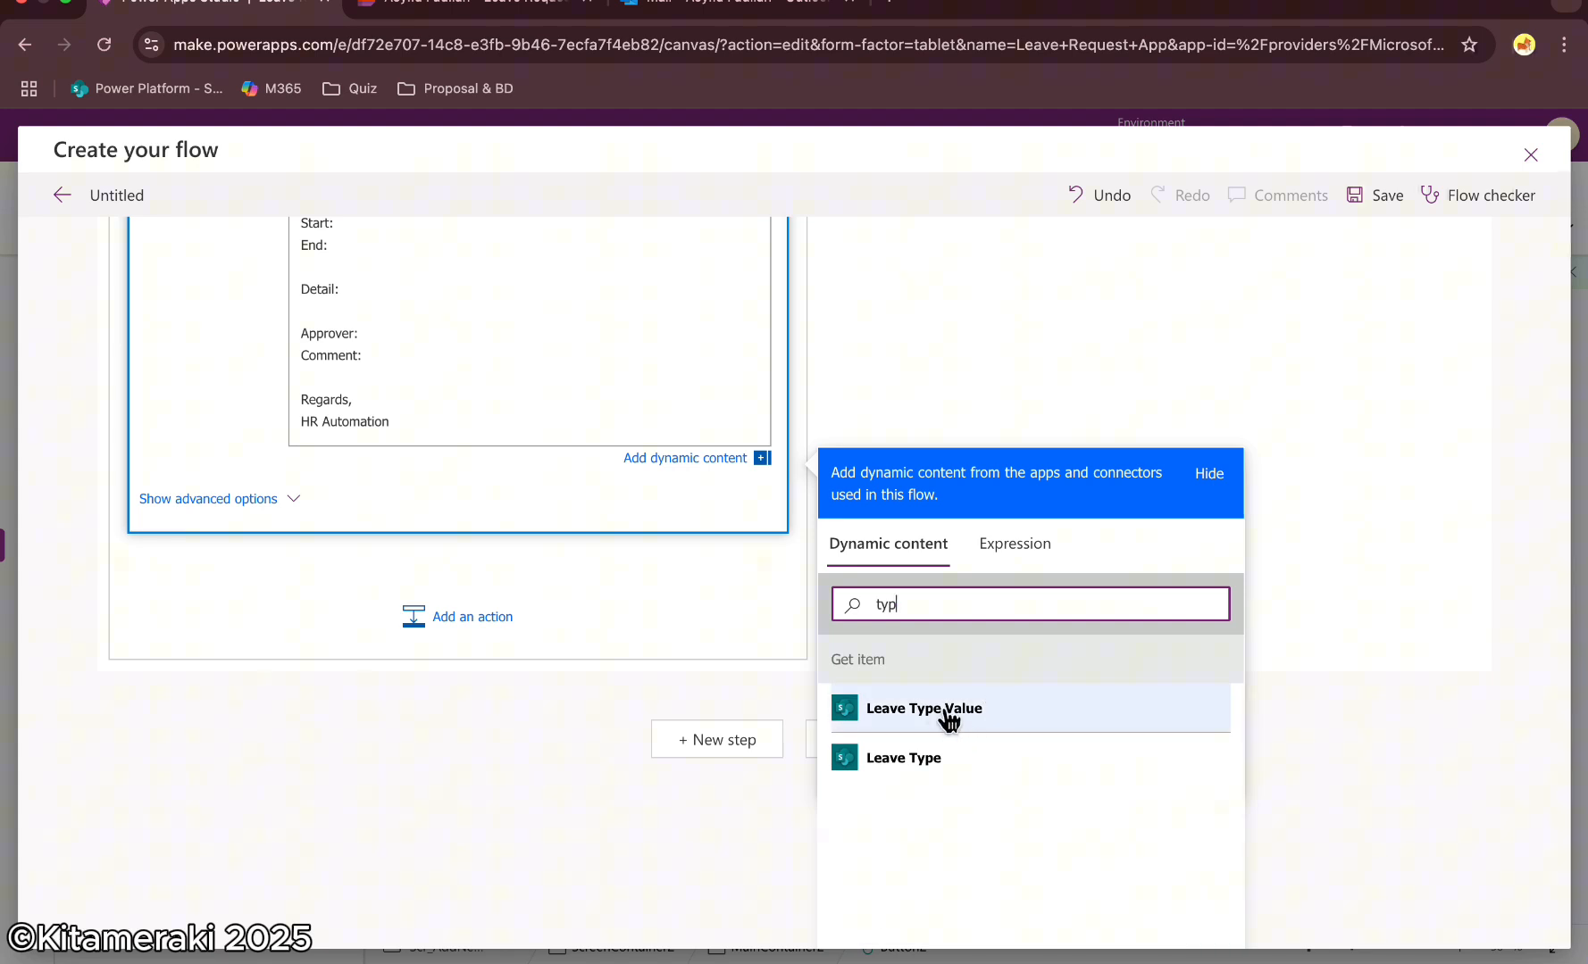
left_click(948, 714)
key("BackSpace")
key("BackSpace")
key("BackSpace")
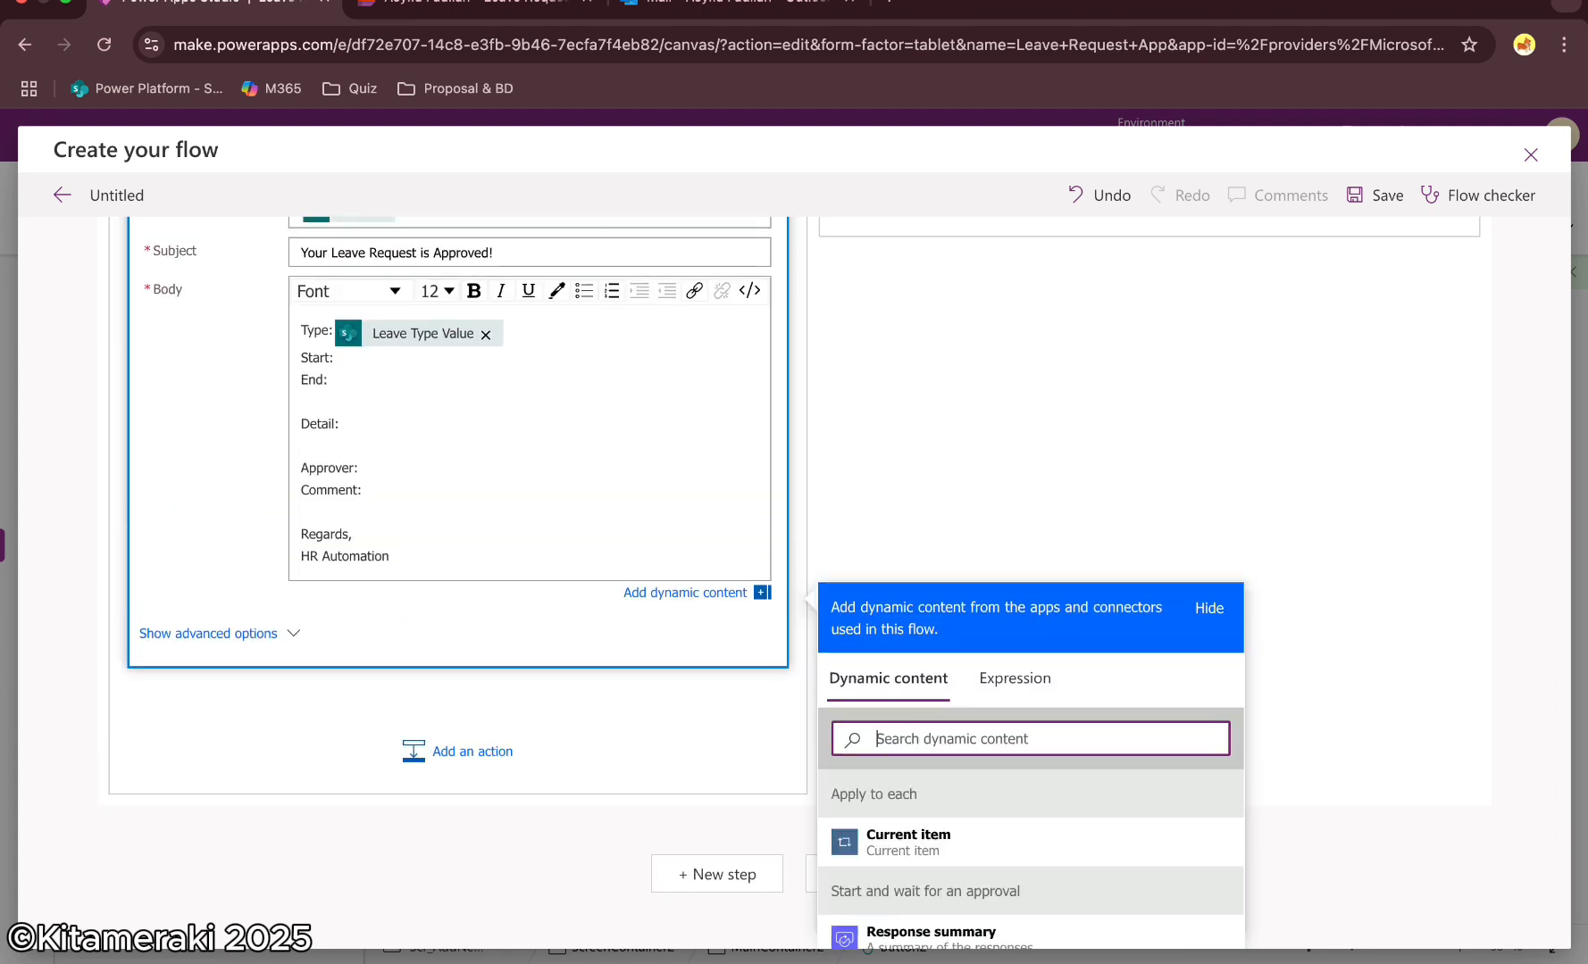
Insert the item's Date Start and Date End after the Start: and End: labels
type("sta")
left_click(902, 847)
key("BackSpace")
key("BackSpace")
key("BackSpace")
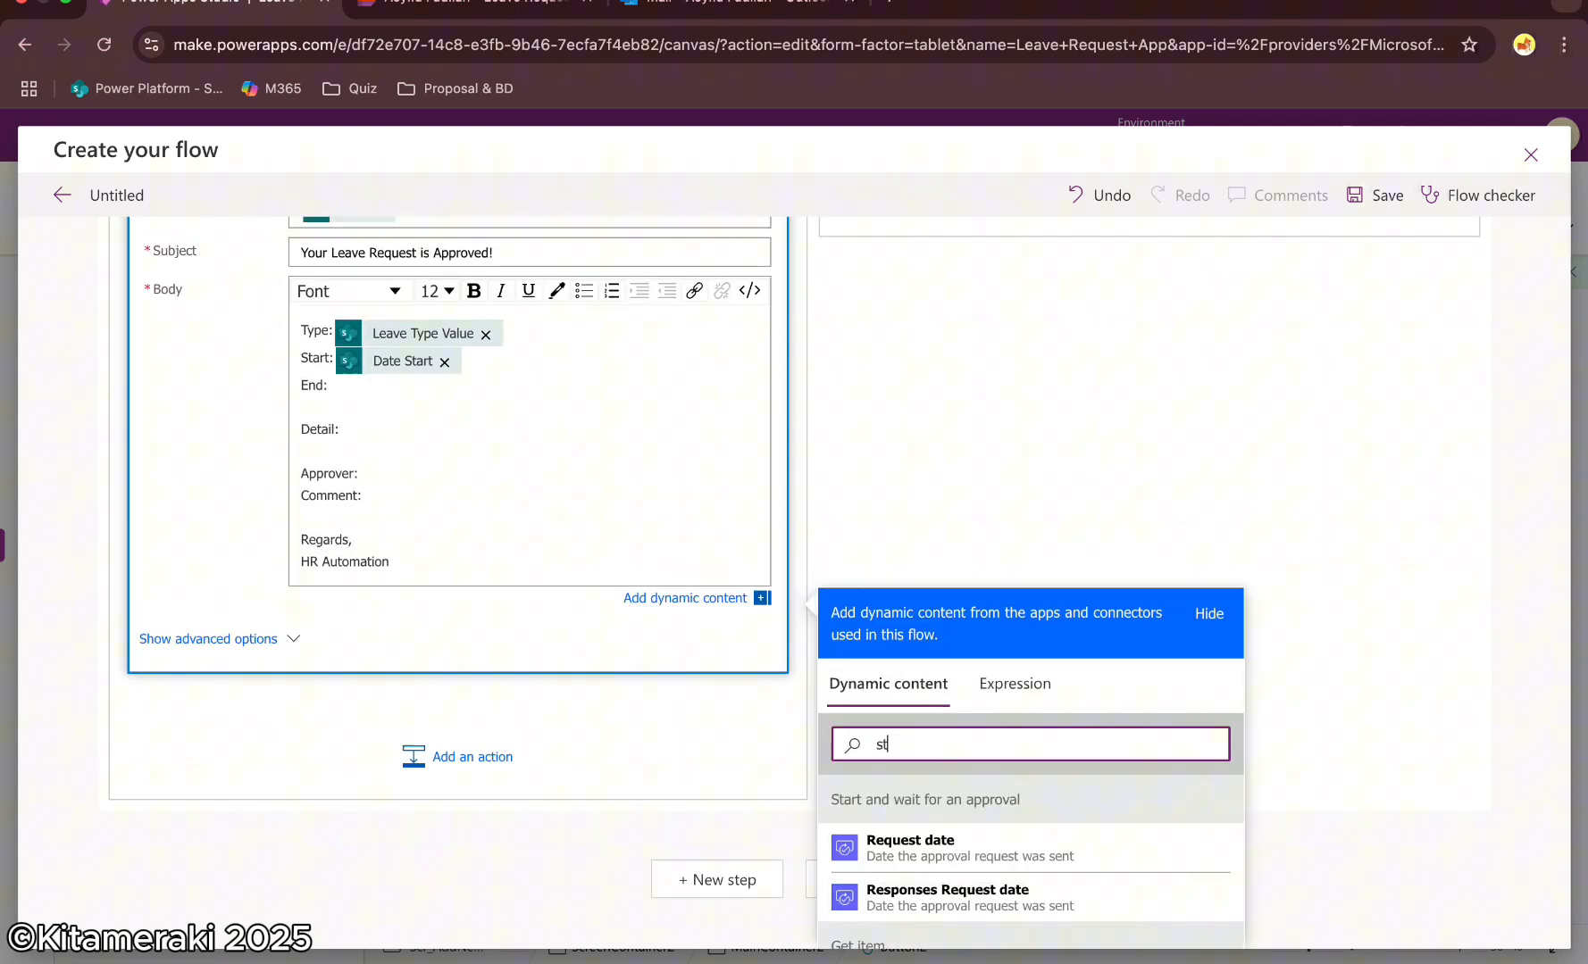
type("end")
left_click(897, 849)
key("BackSpace")
key("BackSpace")
key("BackSpace")
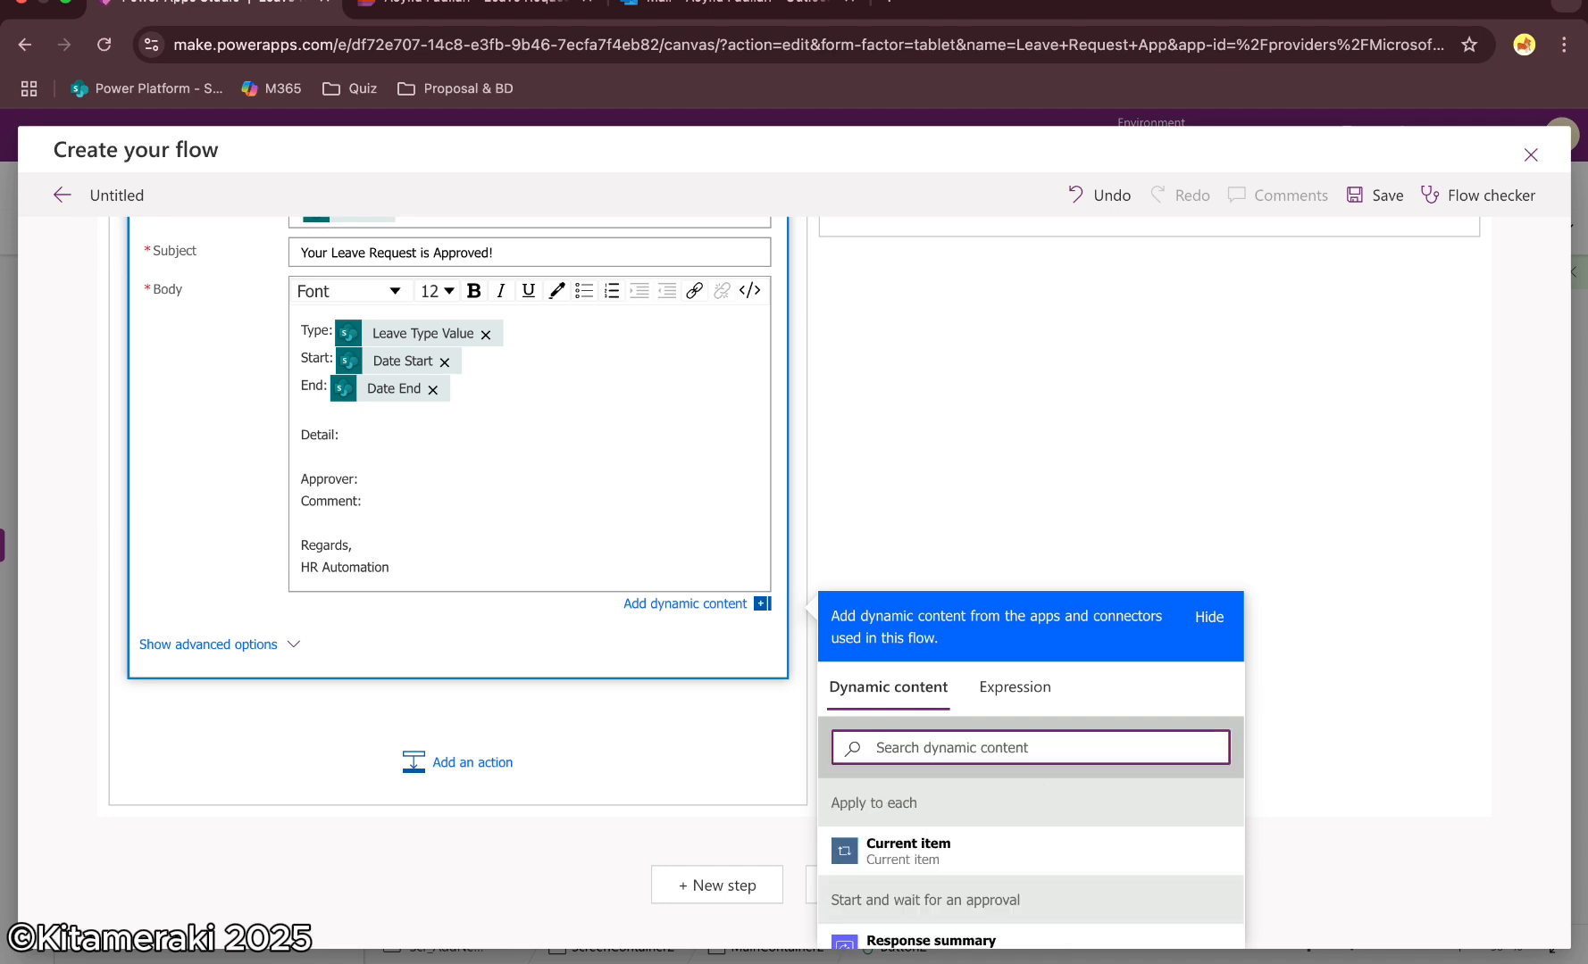
Insert the item's Detail after the Detail: label in the email body
type("deta")
scroll(928, 803, "down", 2)
left_click(886, 840)
left_click(380, 372)
left_click(1027, 637)
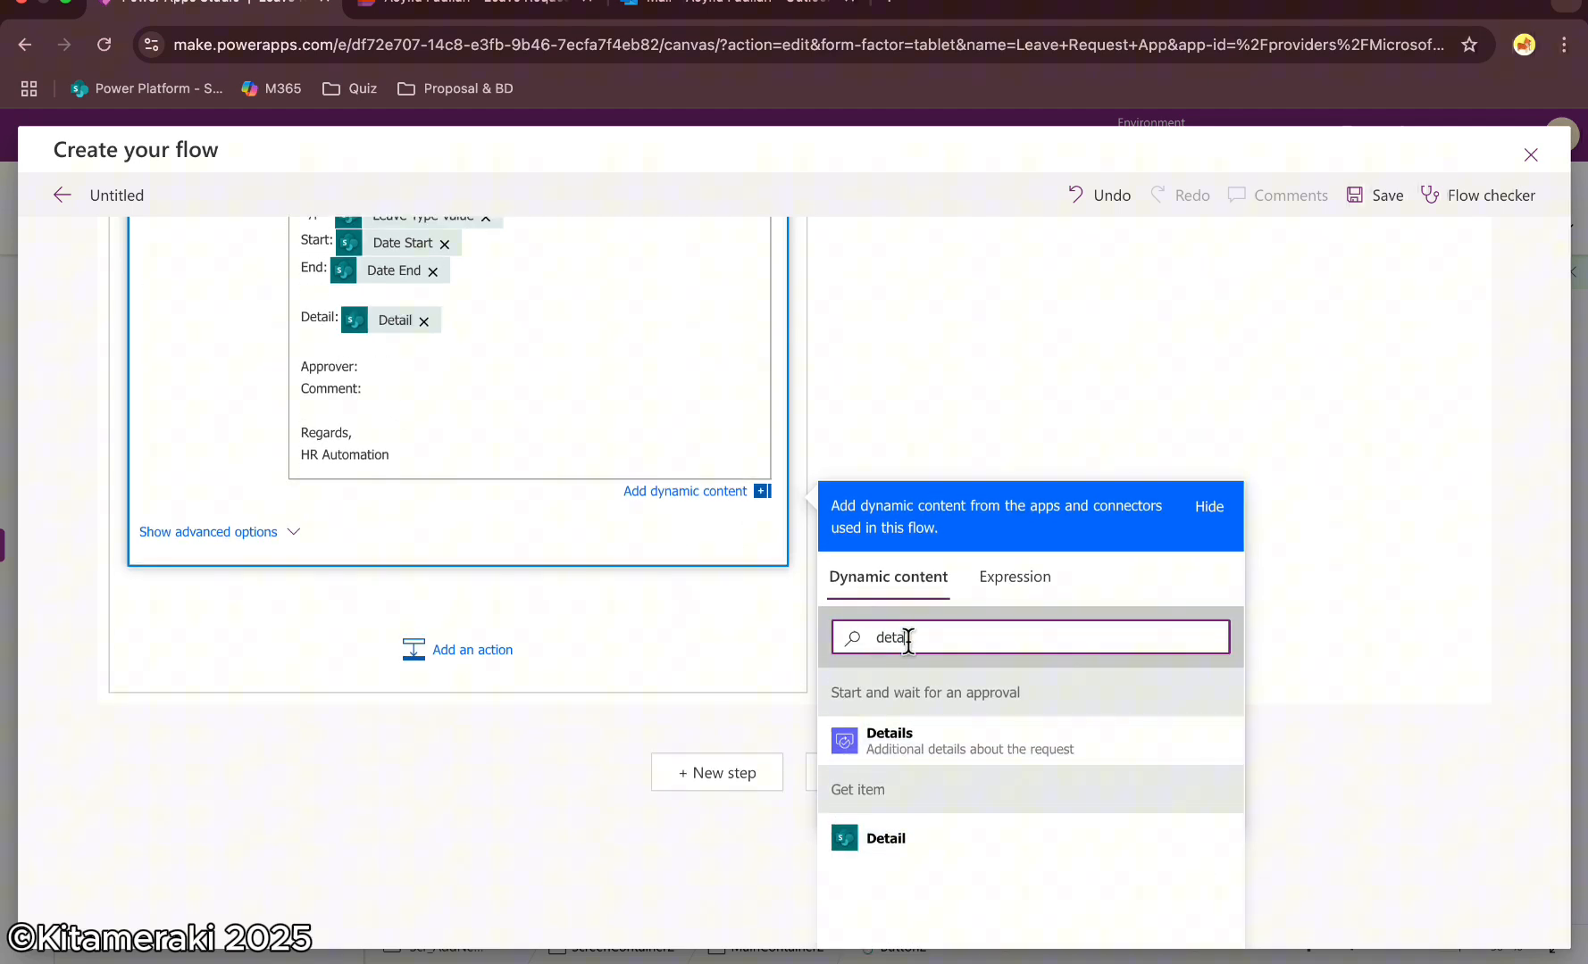
Insert the approval's Responses Approver name and Responses Comments after the Approver: and Comment: labels
key("BackSpace")
key("BackSpace")
key("BackSpace")
key("BackSpace")
type("approv")
scroll(982, 732, "down", 3)
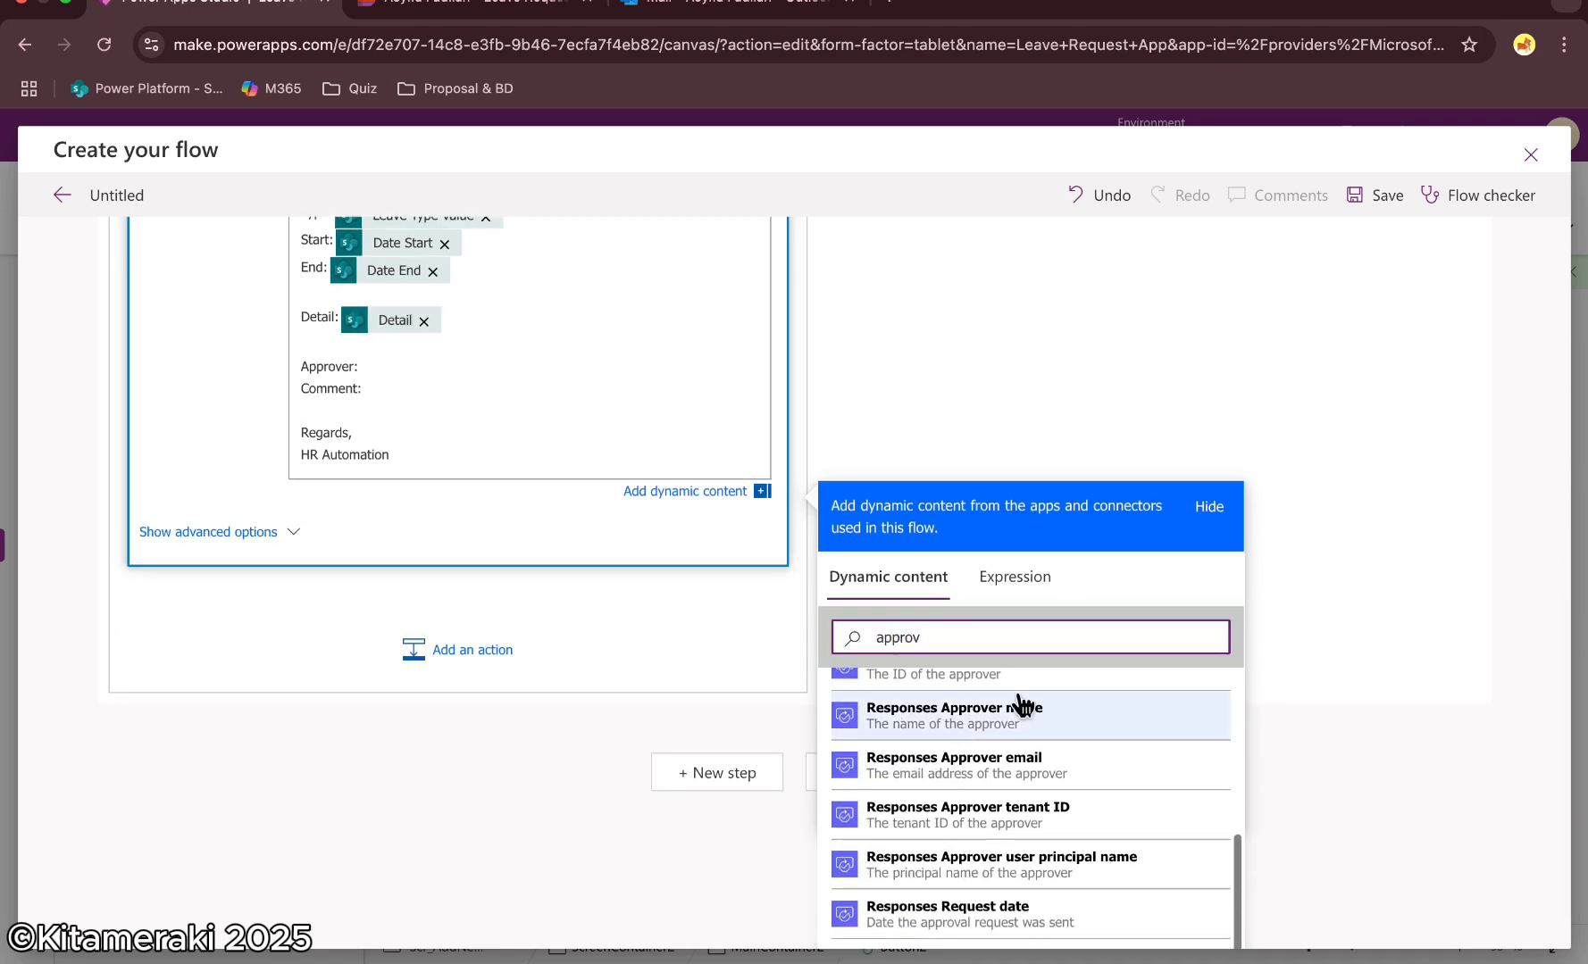
left_click(1007, 720)
left_click(337, 571)
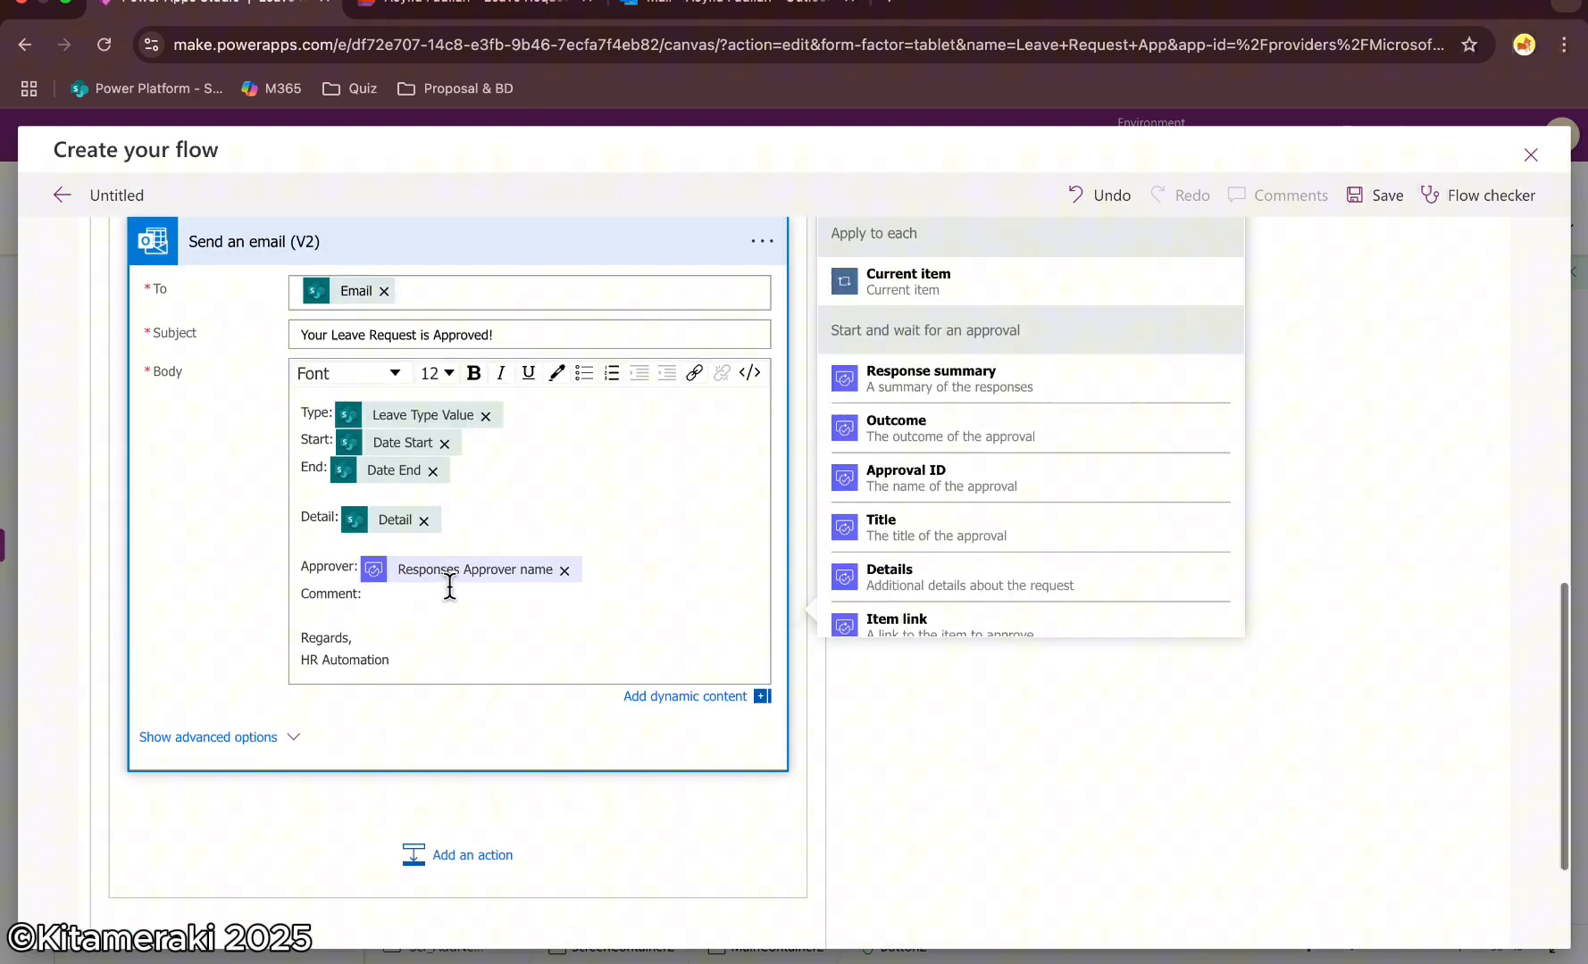
left_click(447, 593)
left_click(893, 491)
type("comme")
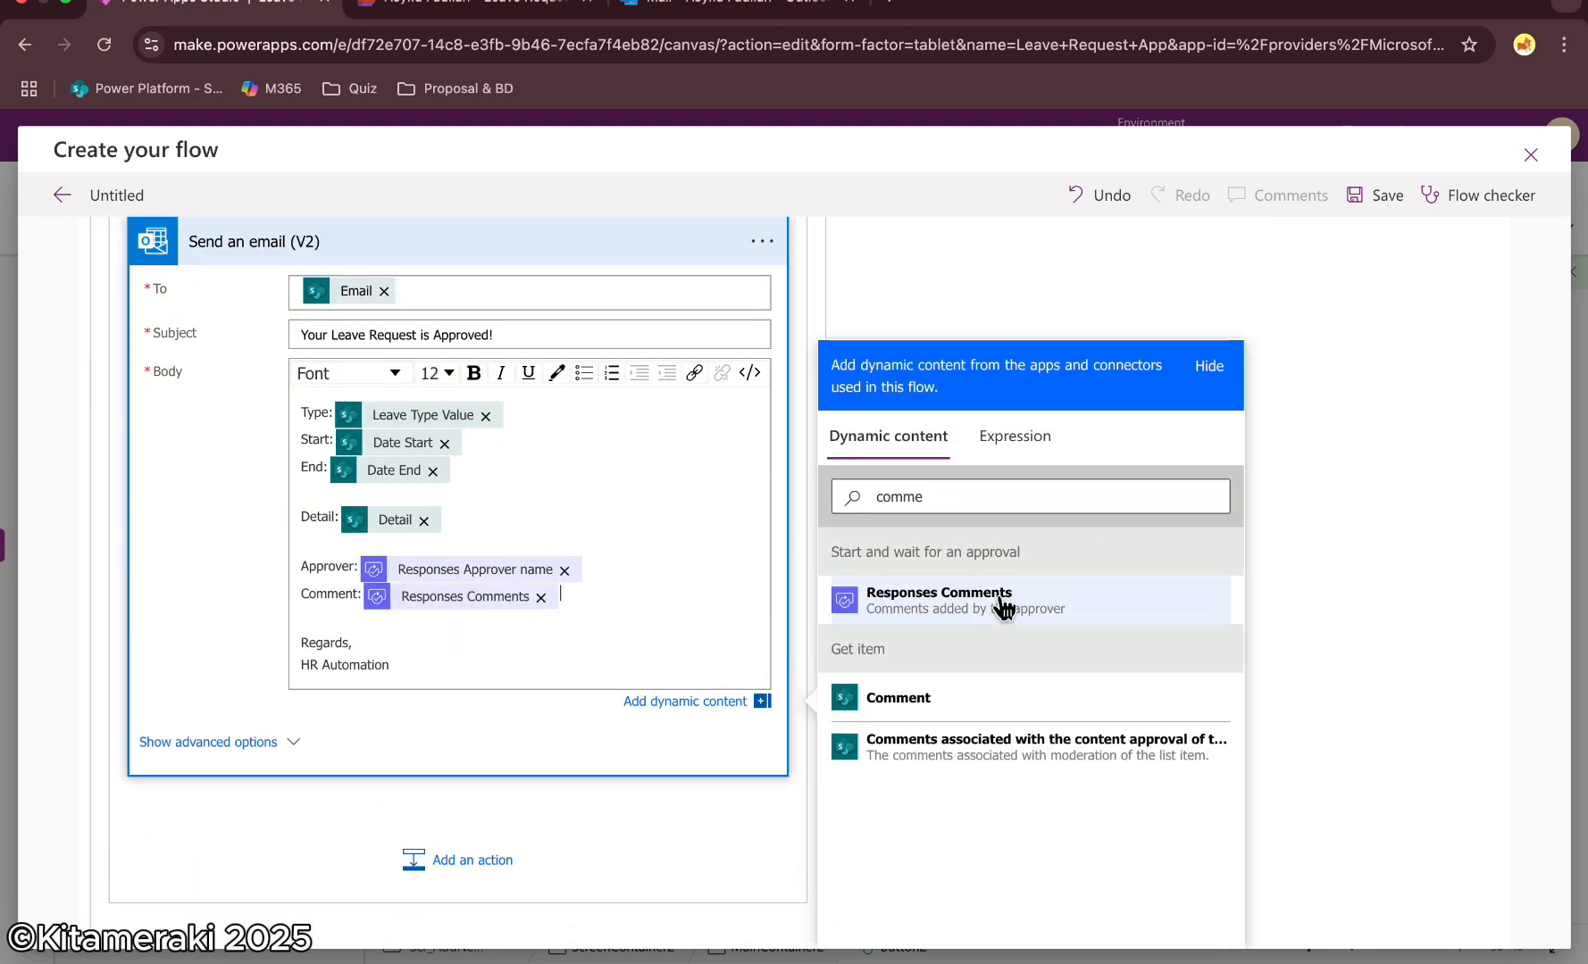
left_click(1000, 600)
Name the flow Approval and save it
left_click(982, 274)
scroll(794, 497, "up", 5)
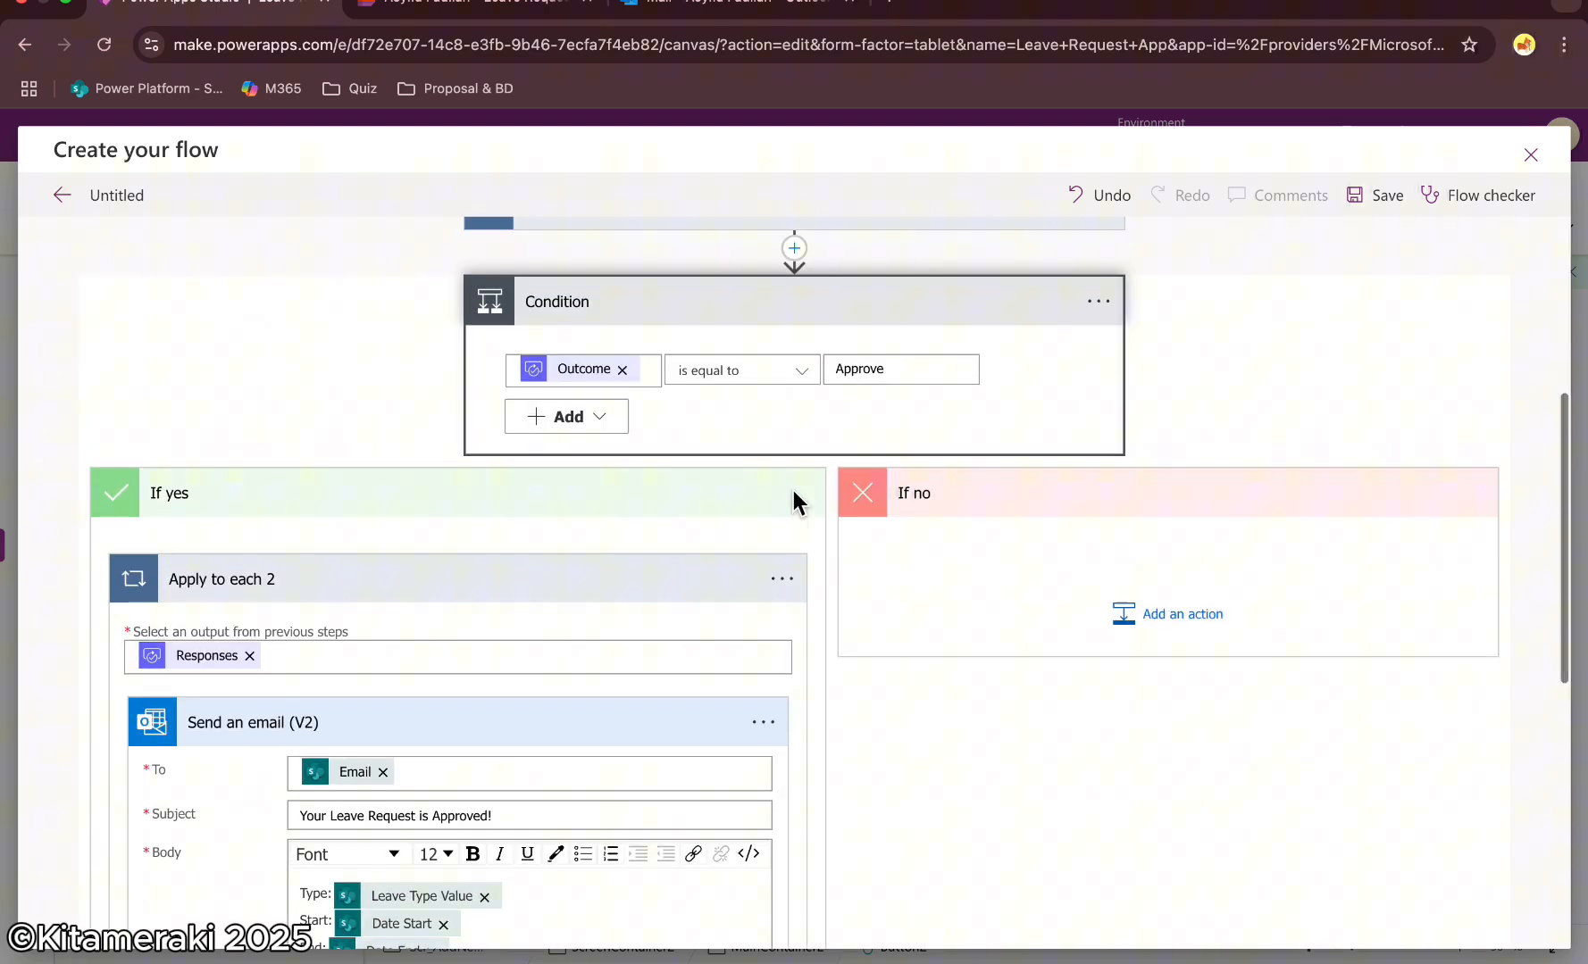
scroll(981, 493, "down", 1)
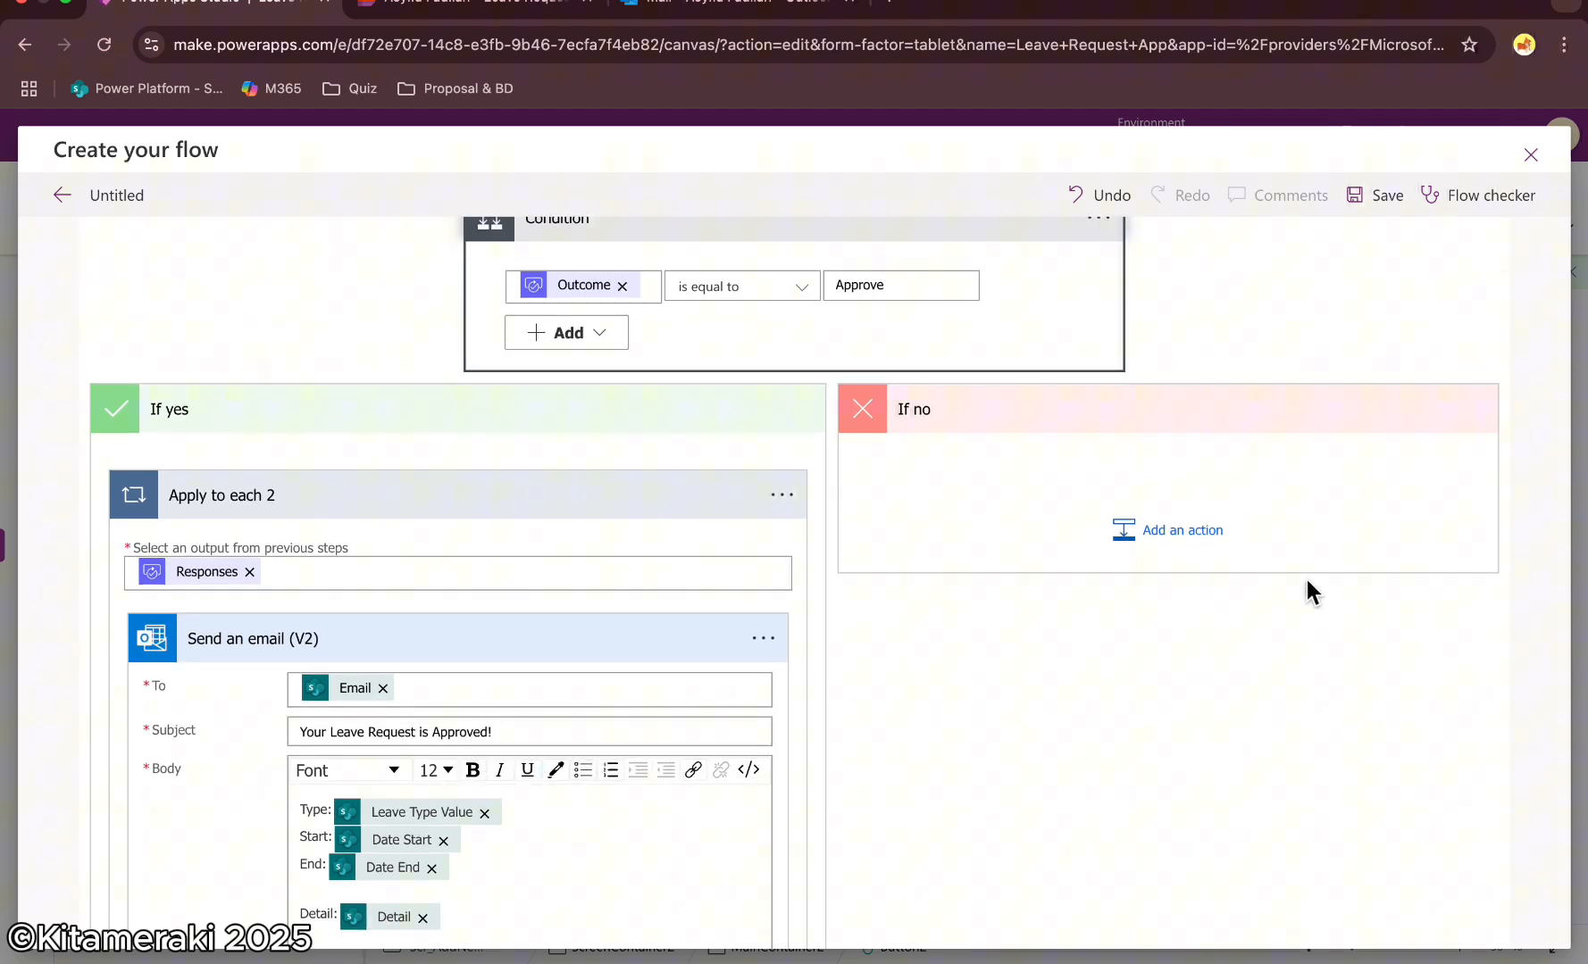
scroll(590, 532, "up", 5)
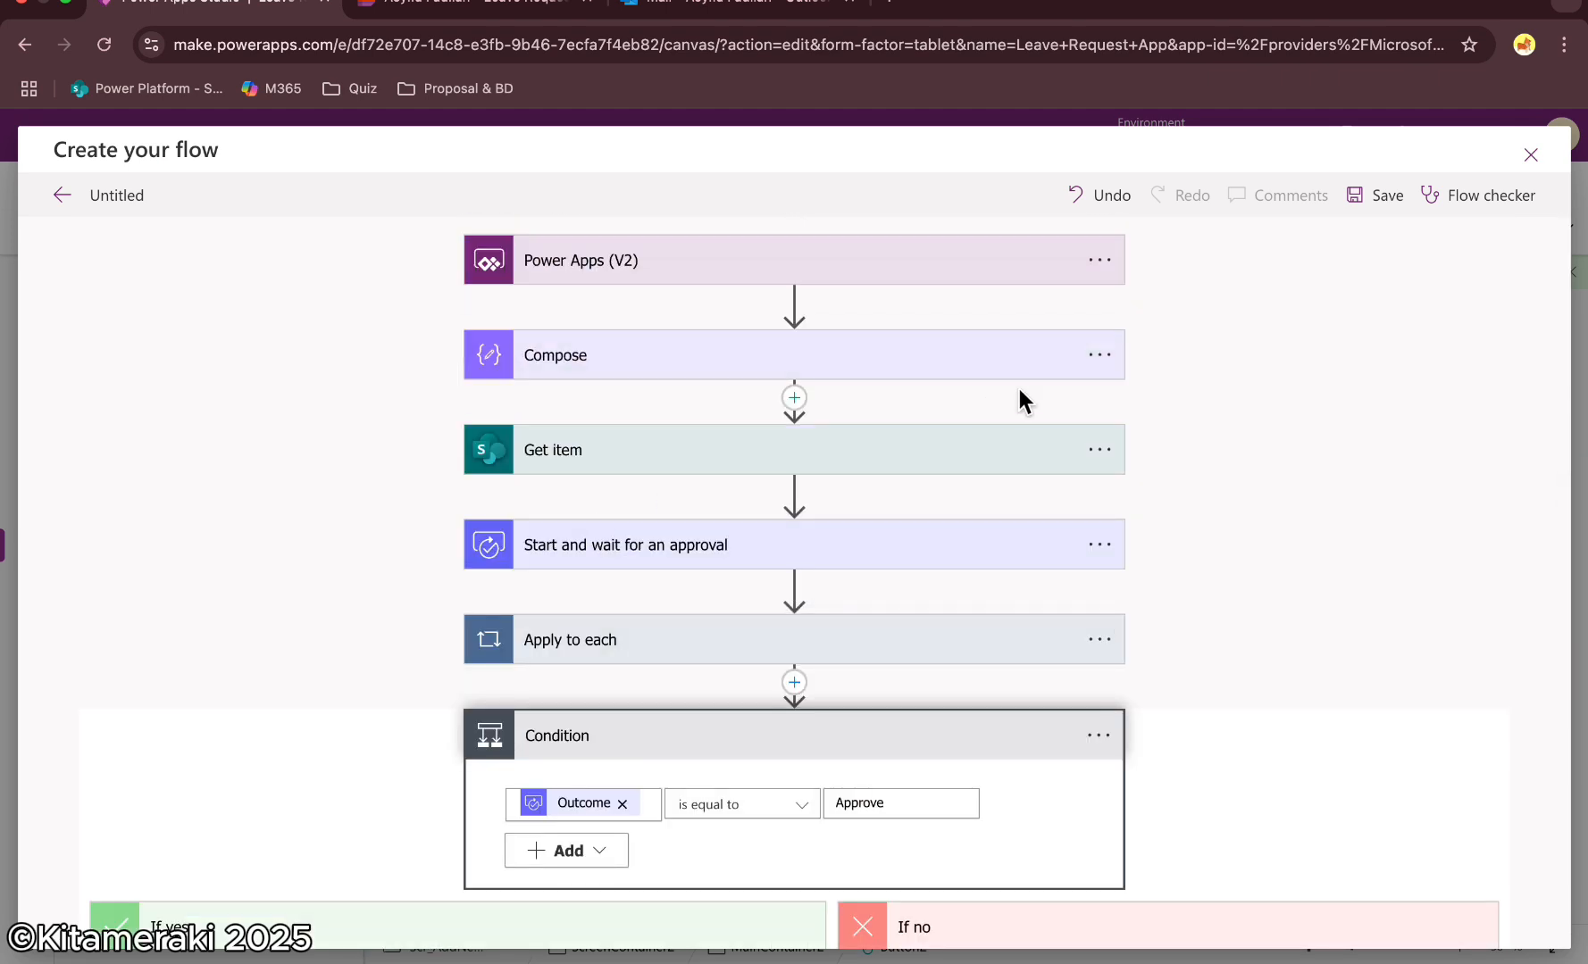
left_click(114, 195)
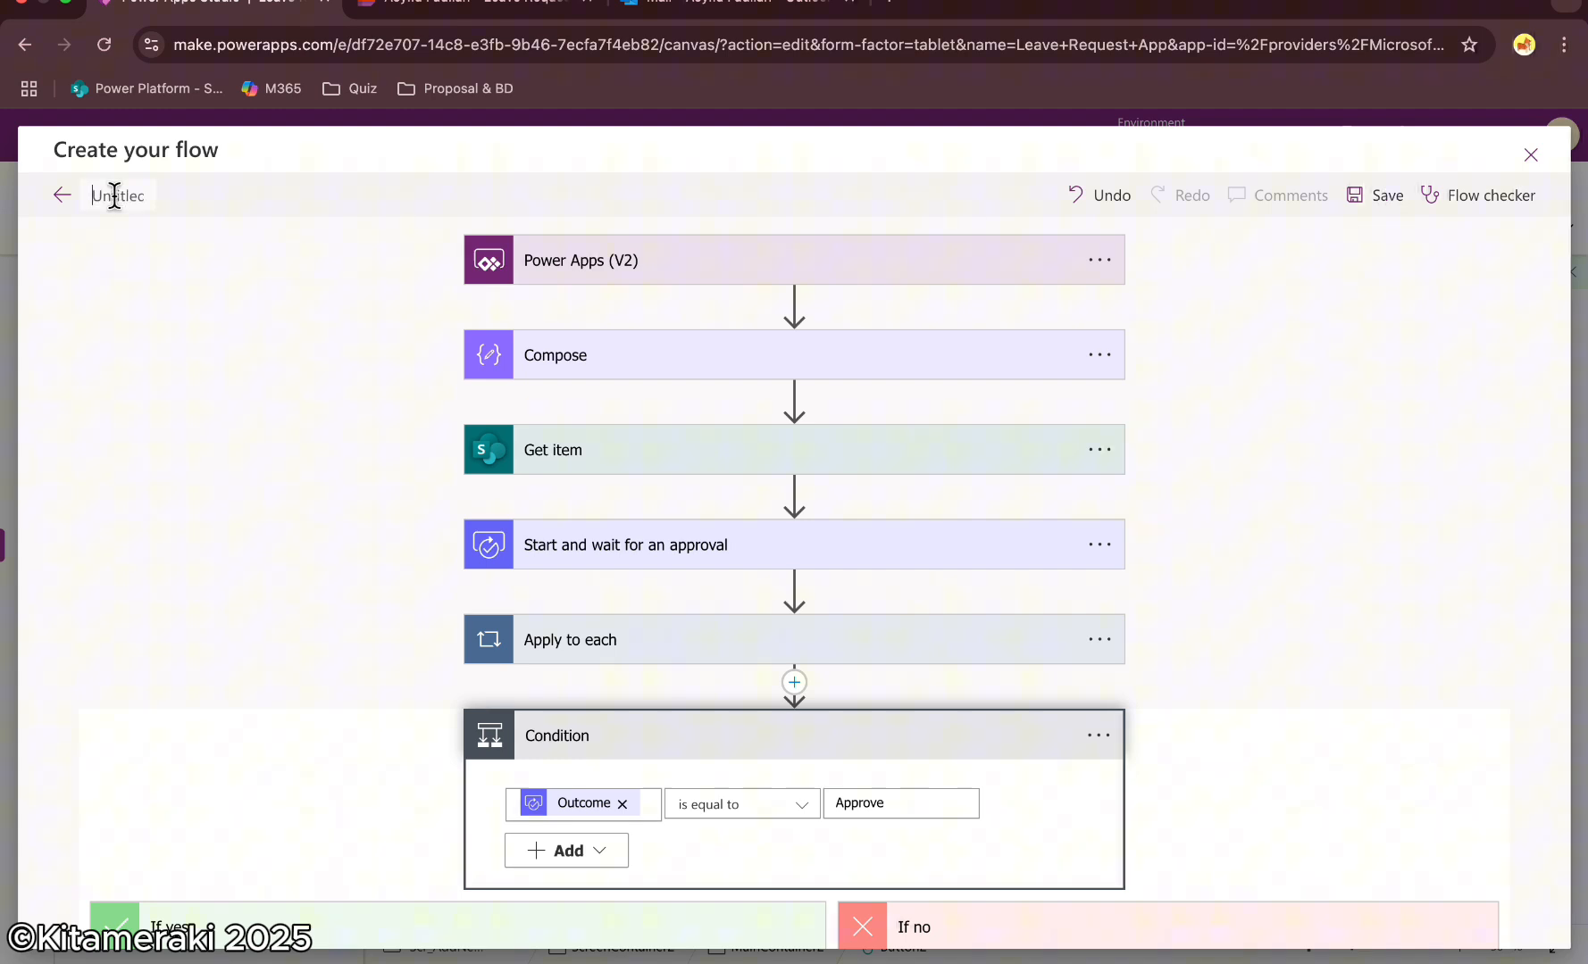
type("Approval")
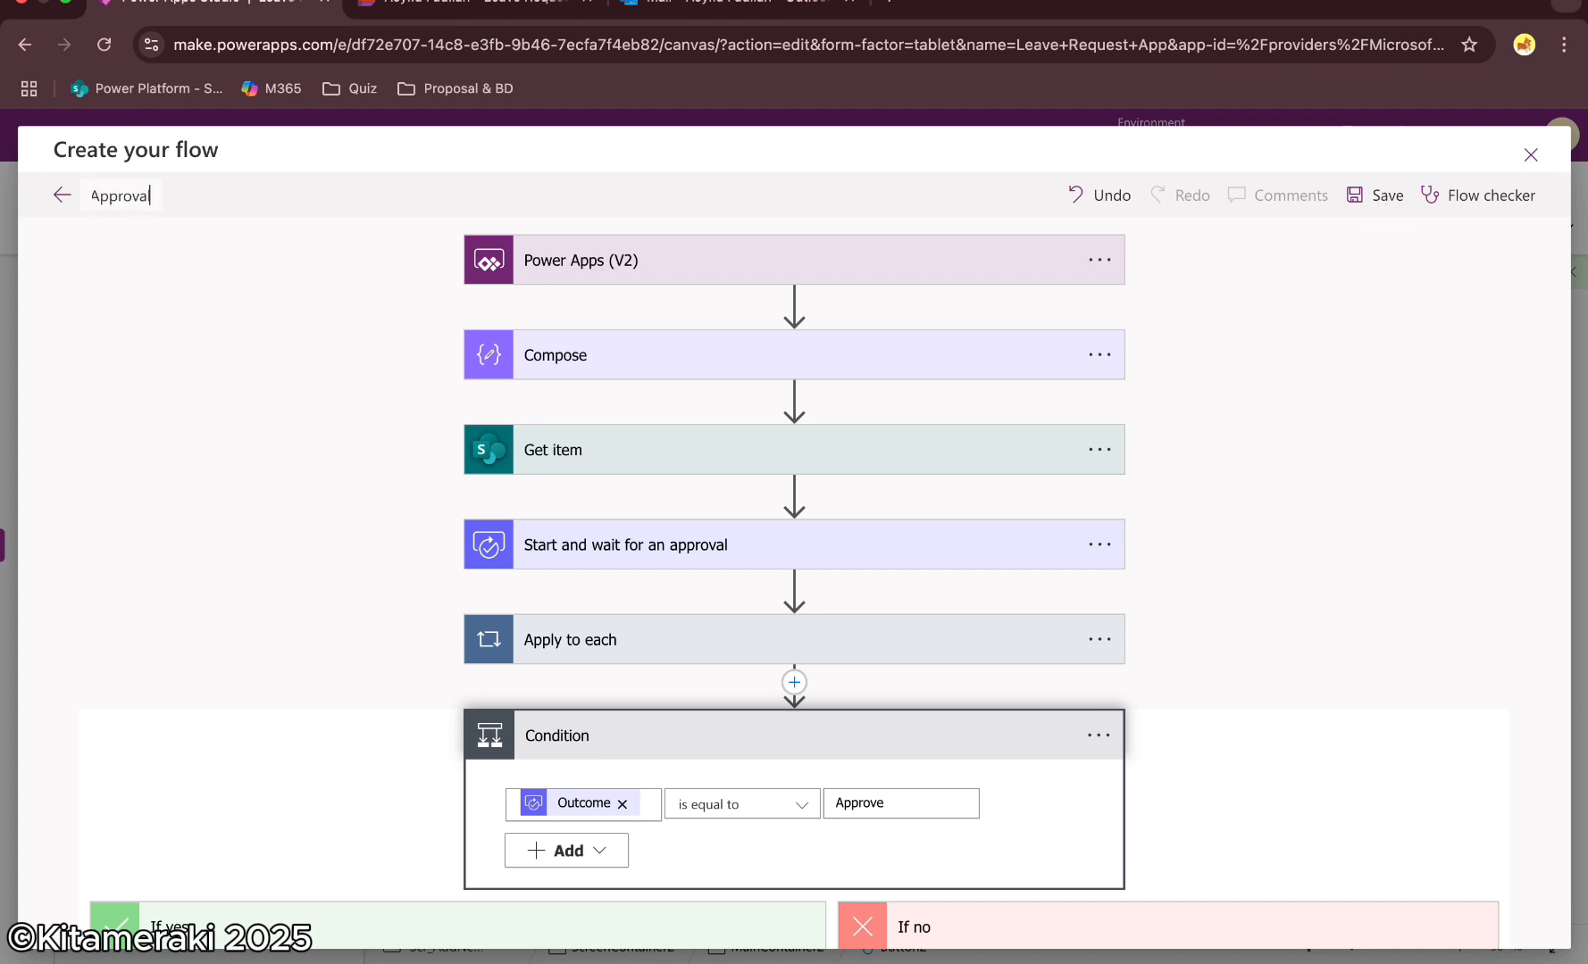
left_click(1375, 198)
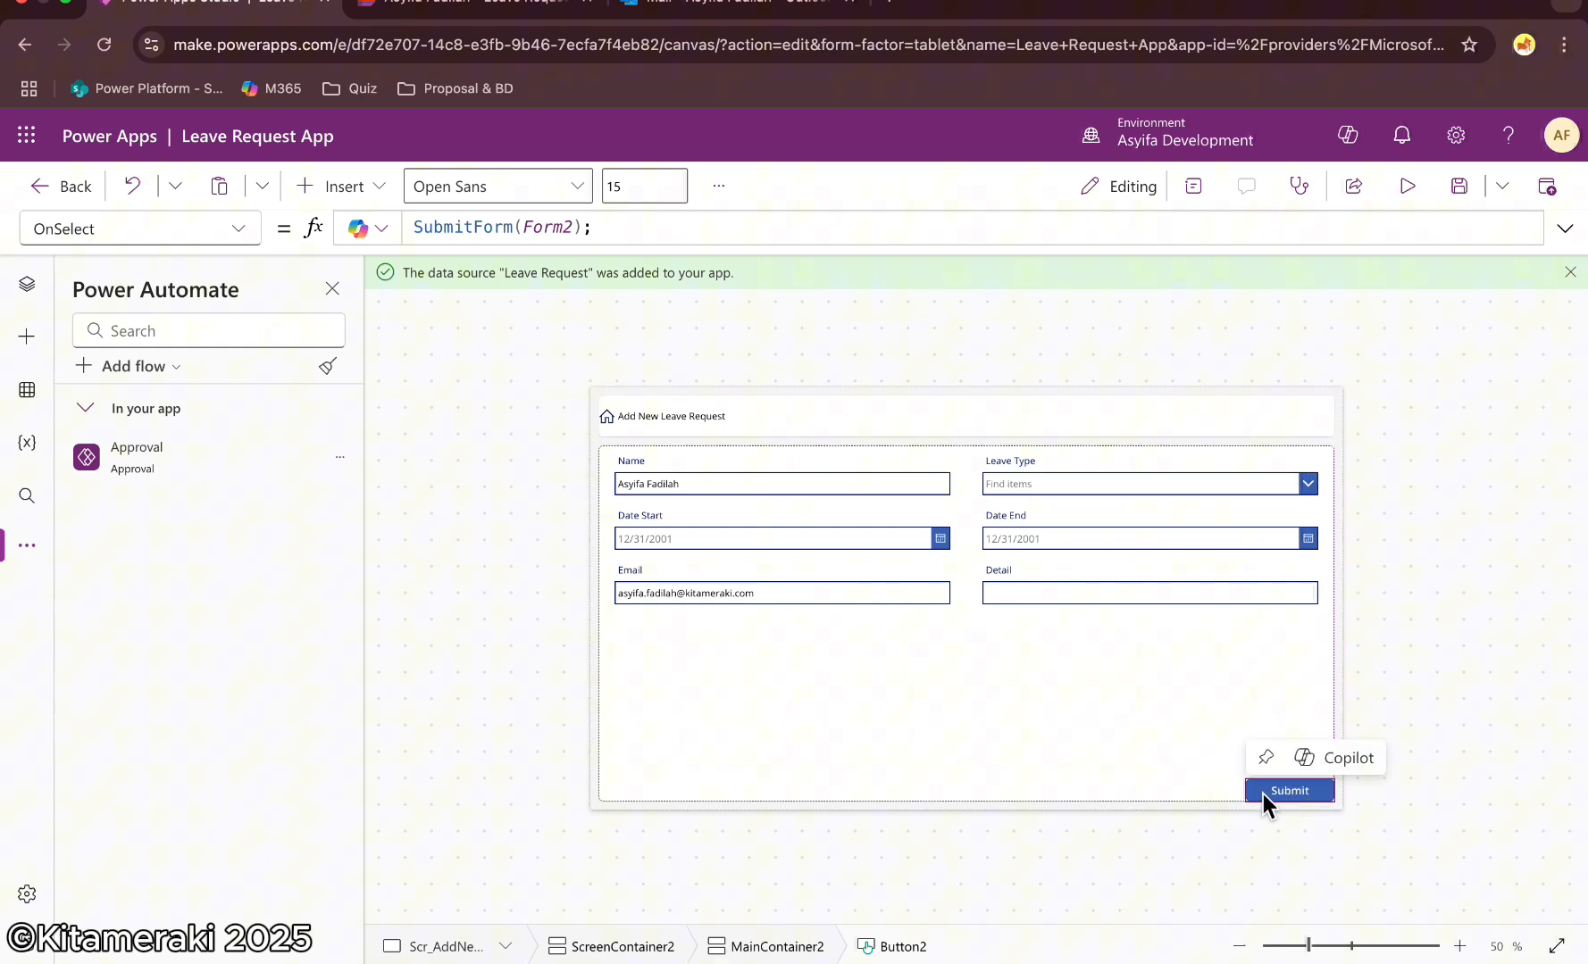
Extend the Submit button's OnSelect to Set(varID, Form2.LastSubmit.ID); and Approval.Run(varID); after SubmitForm
left_click(1565, 228)
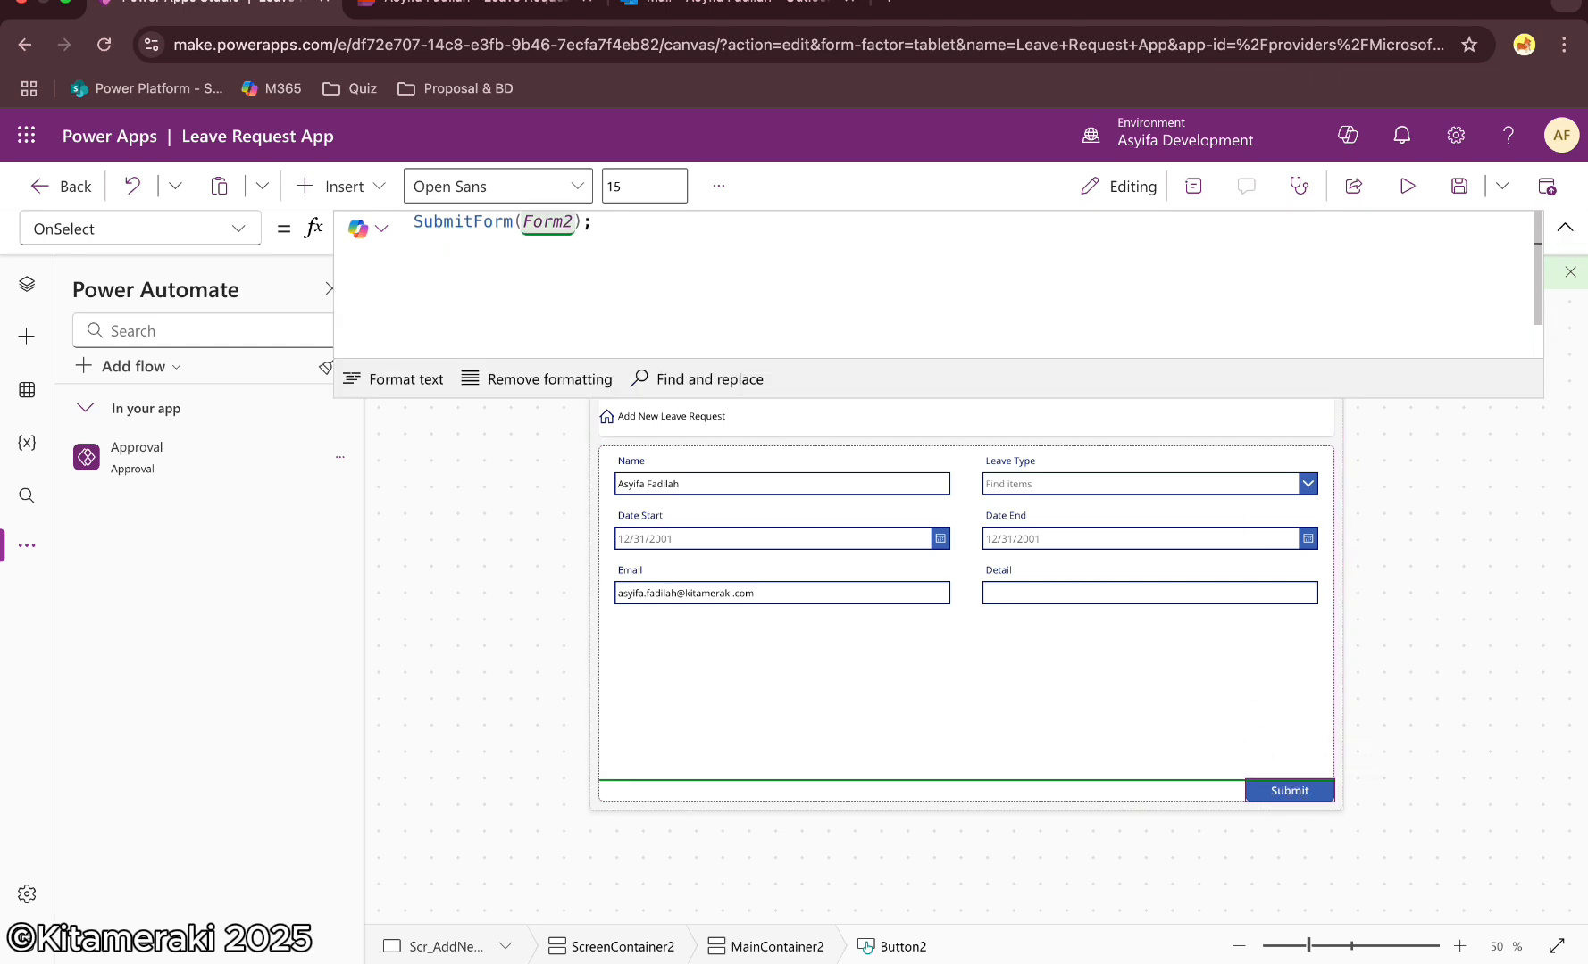
type("Set()")
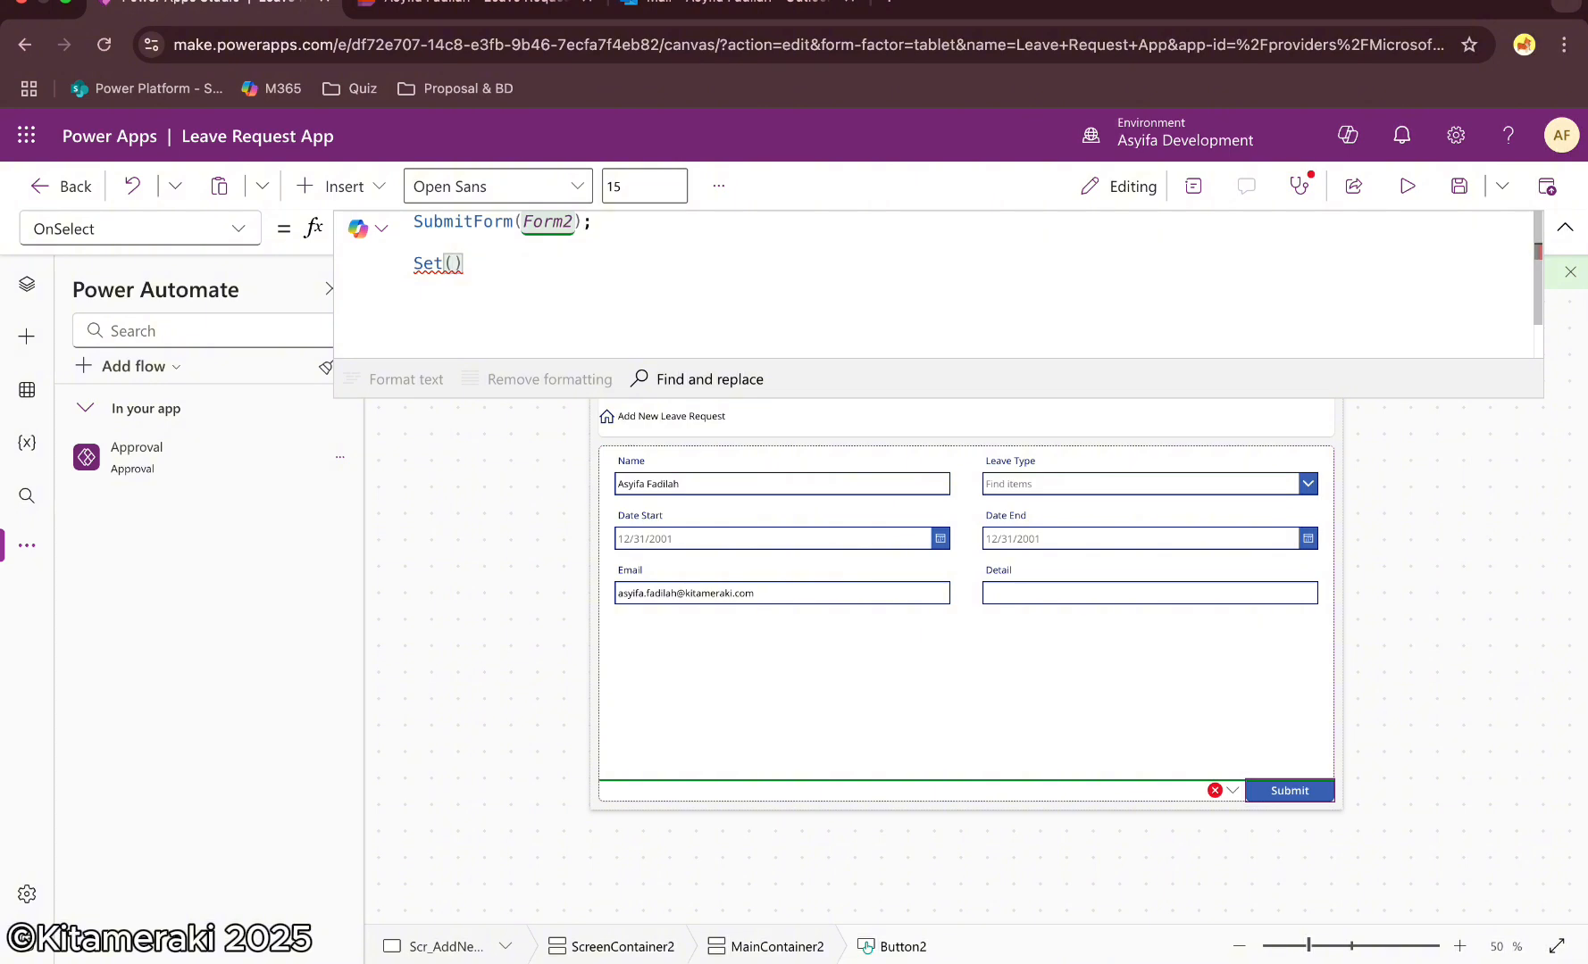
type("var")
type("ID, ")
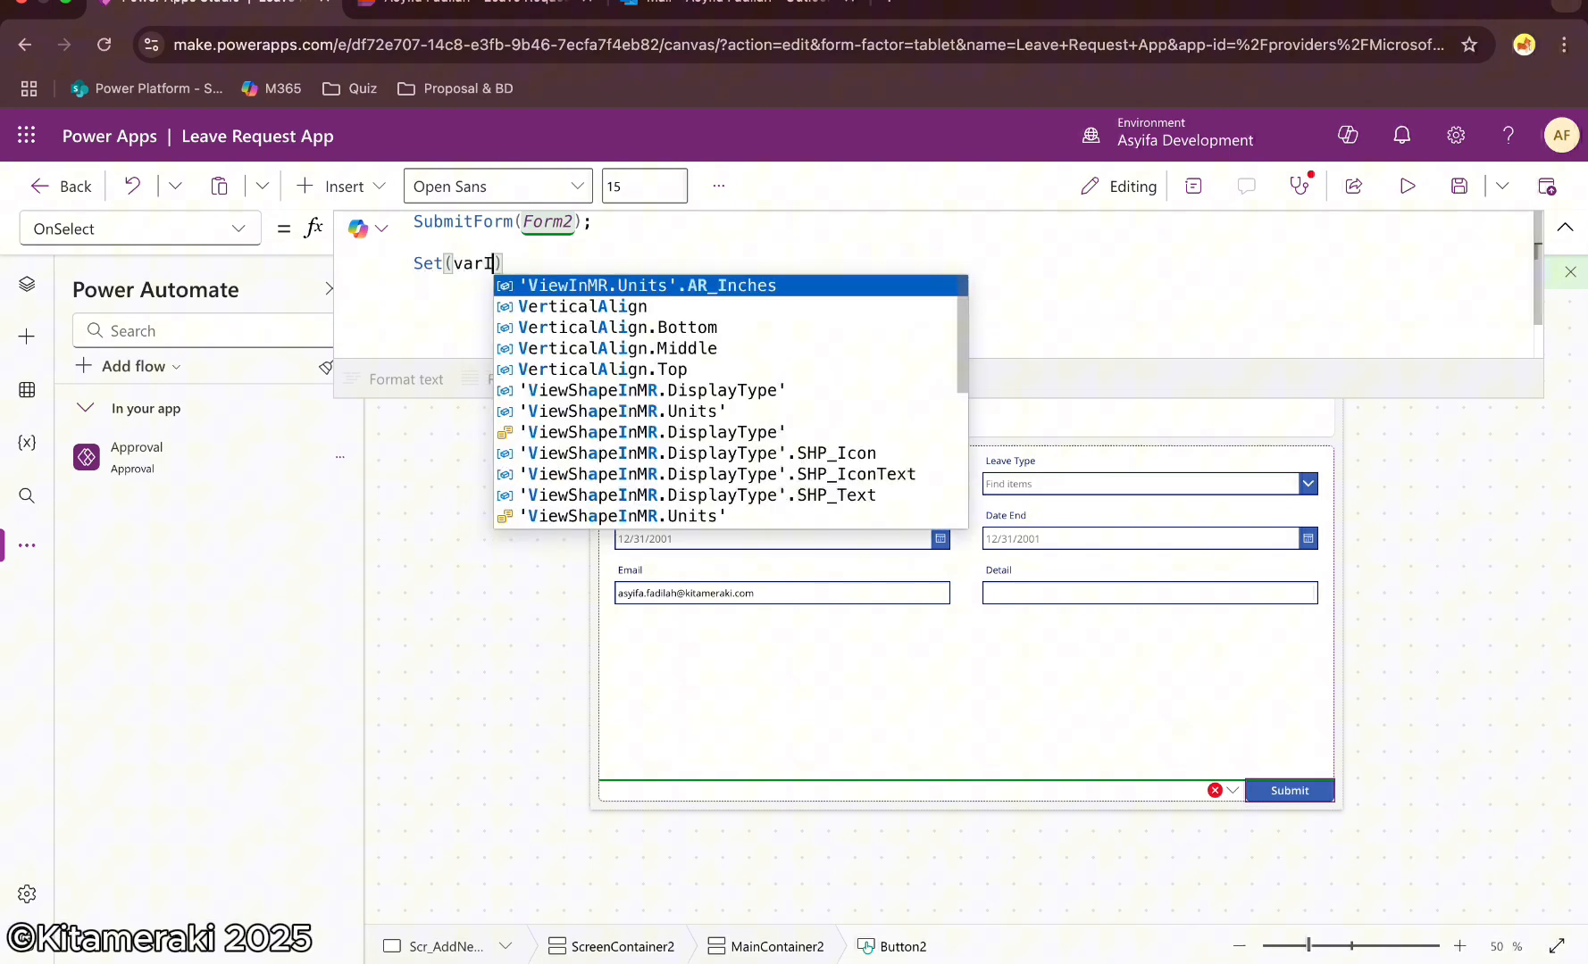
type("Form2.LastSubmit")
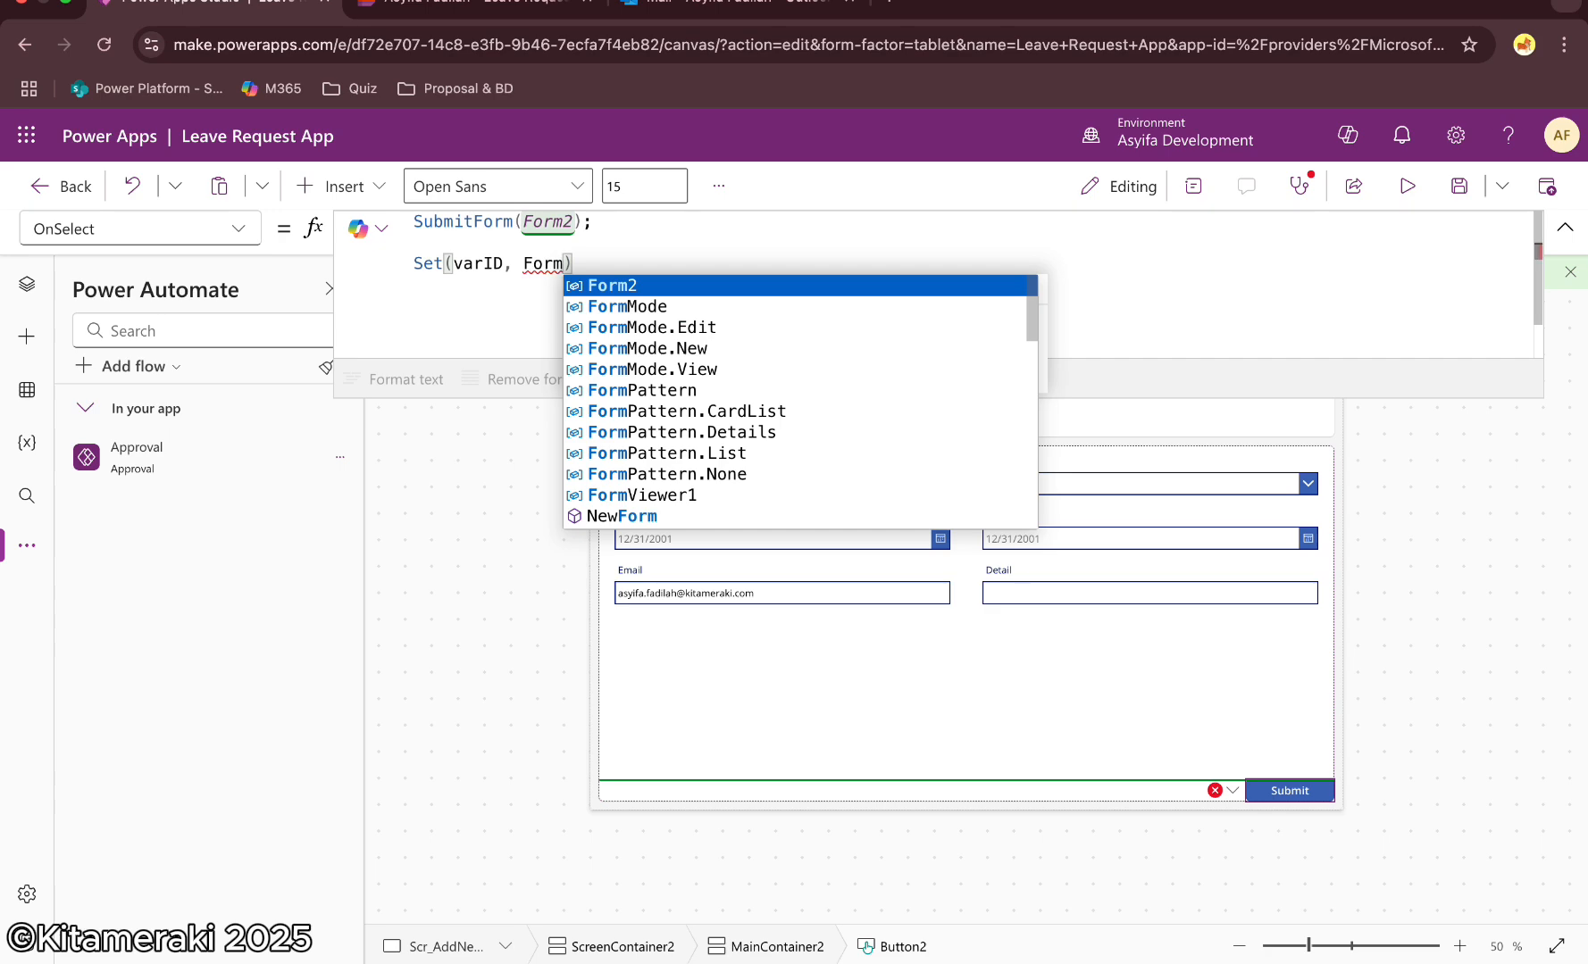
type(".ID);")
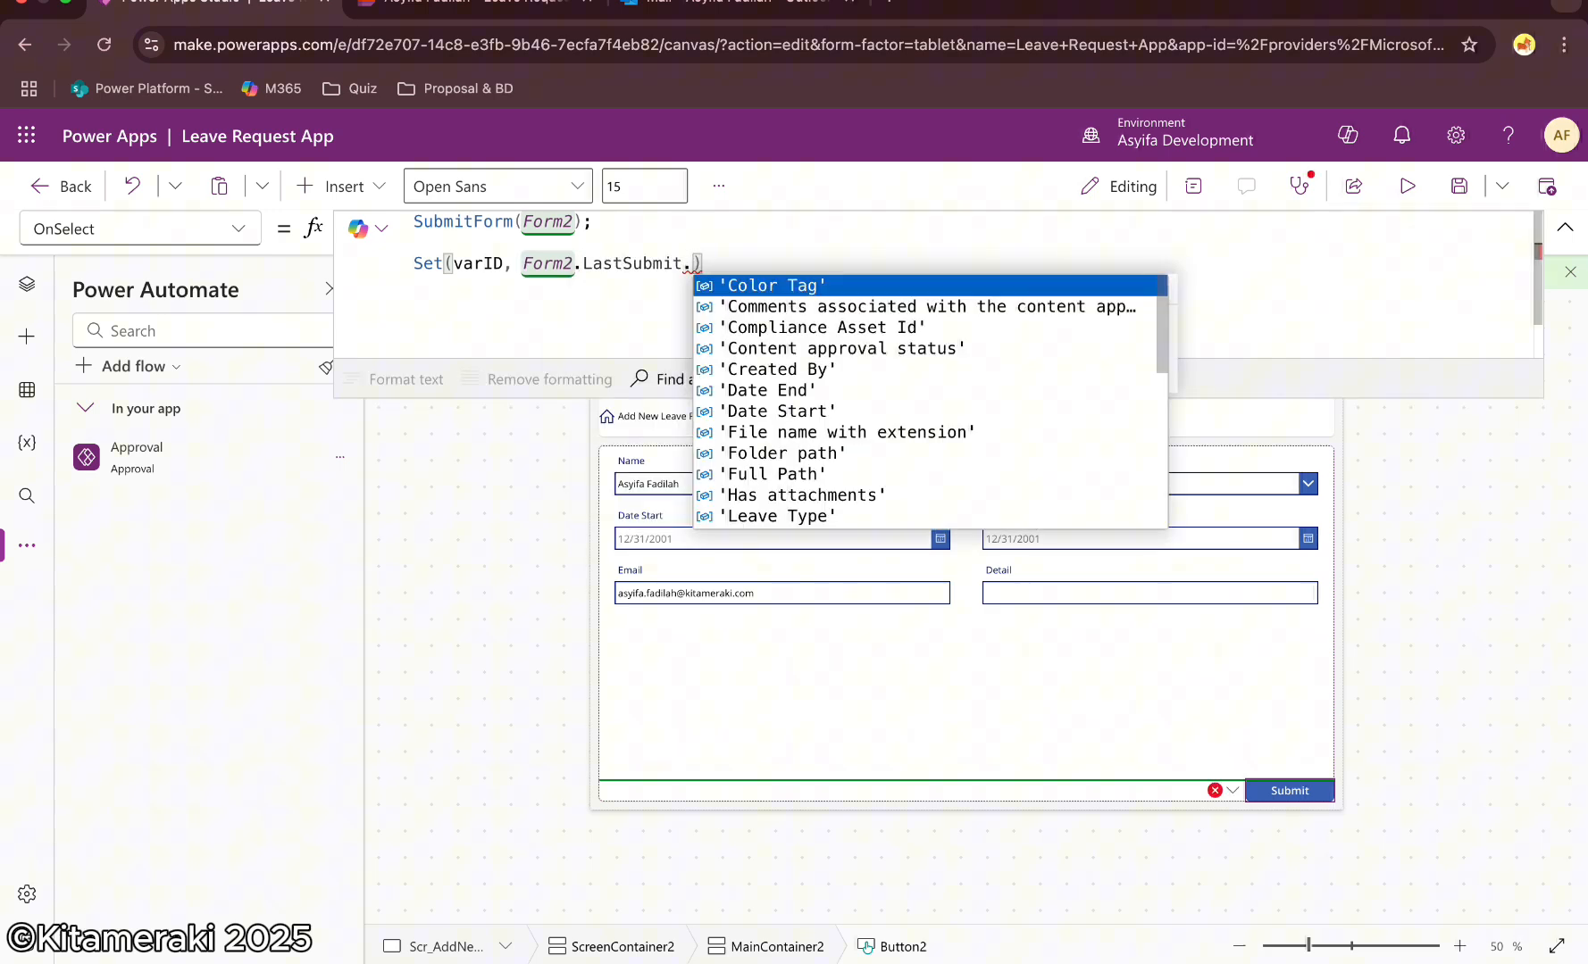
key("Return")
key("Return")
type("Ap")
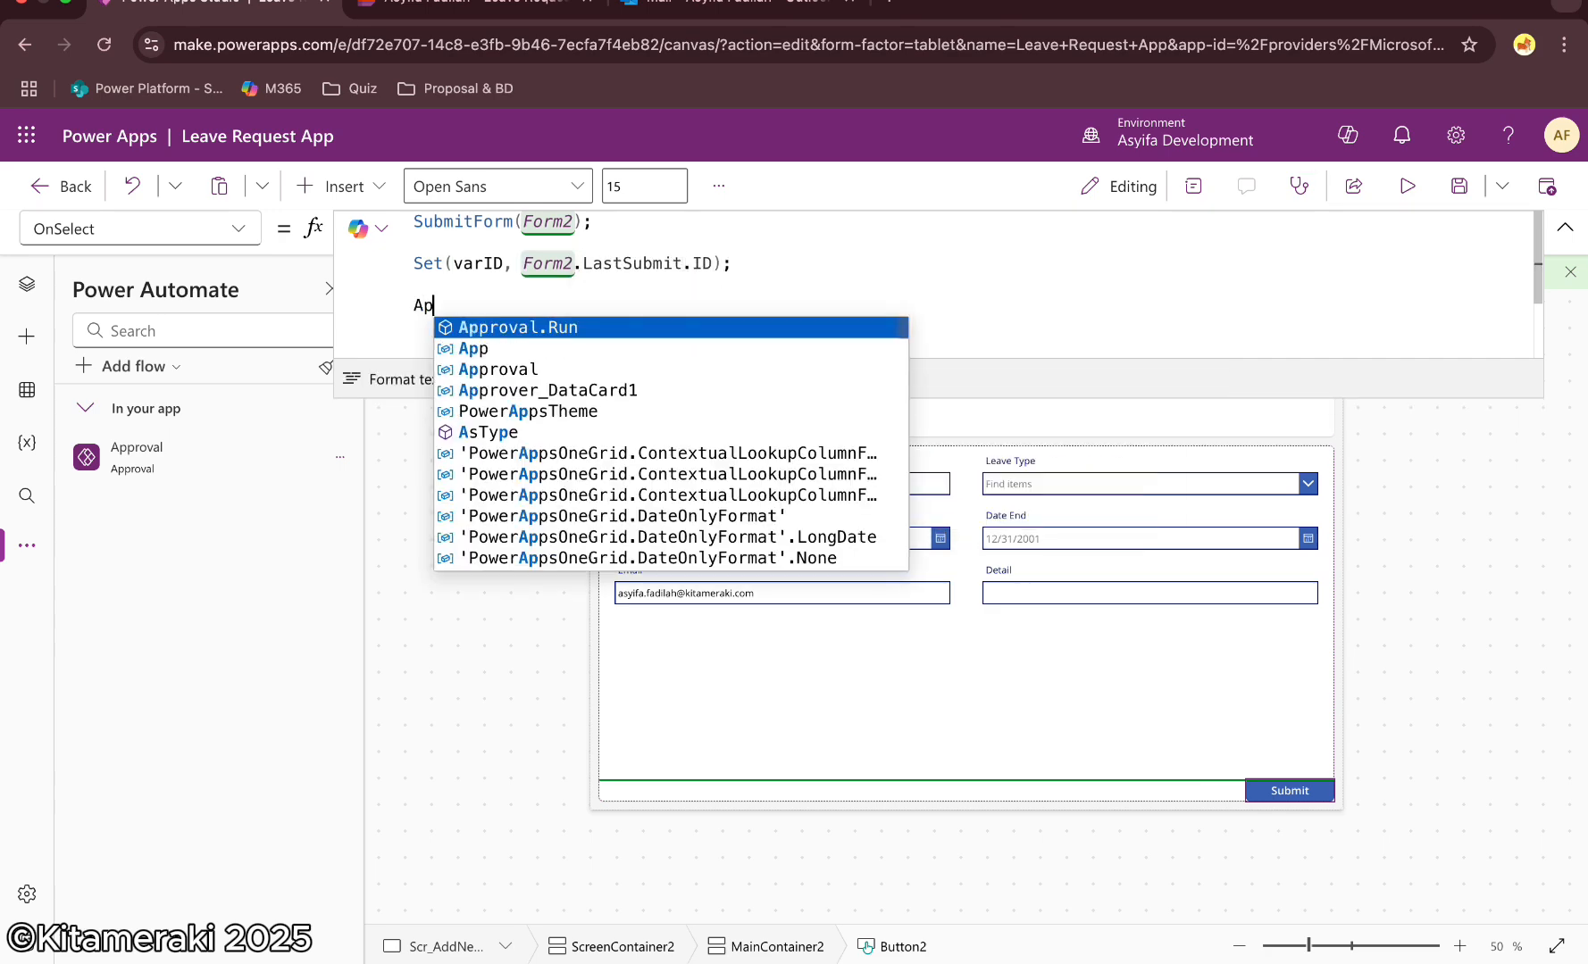
key("Tab")
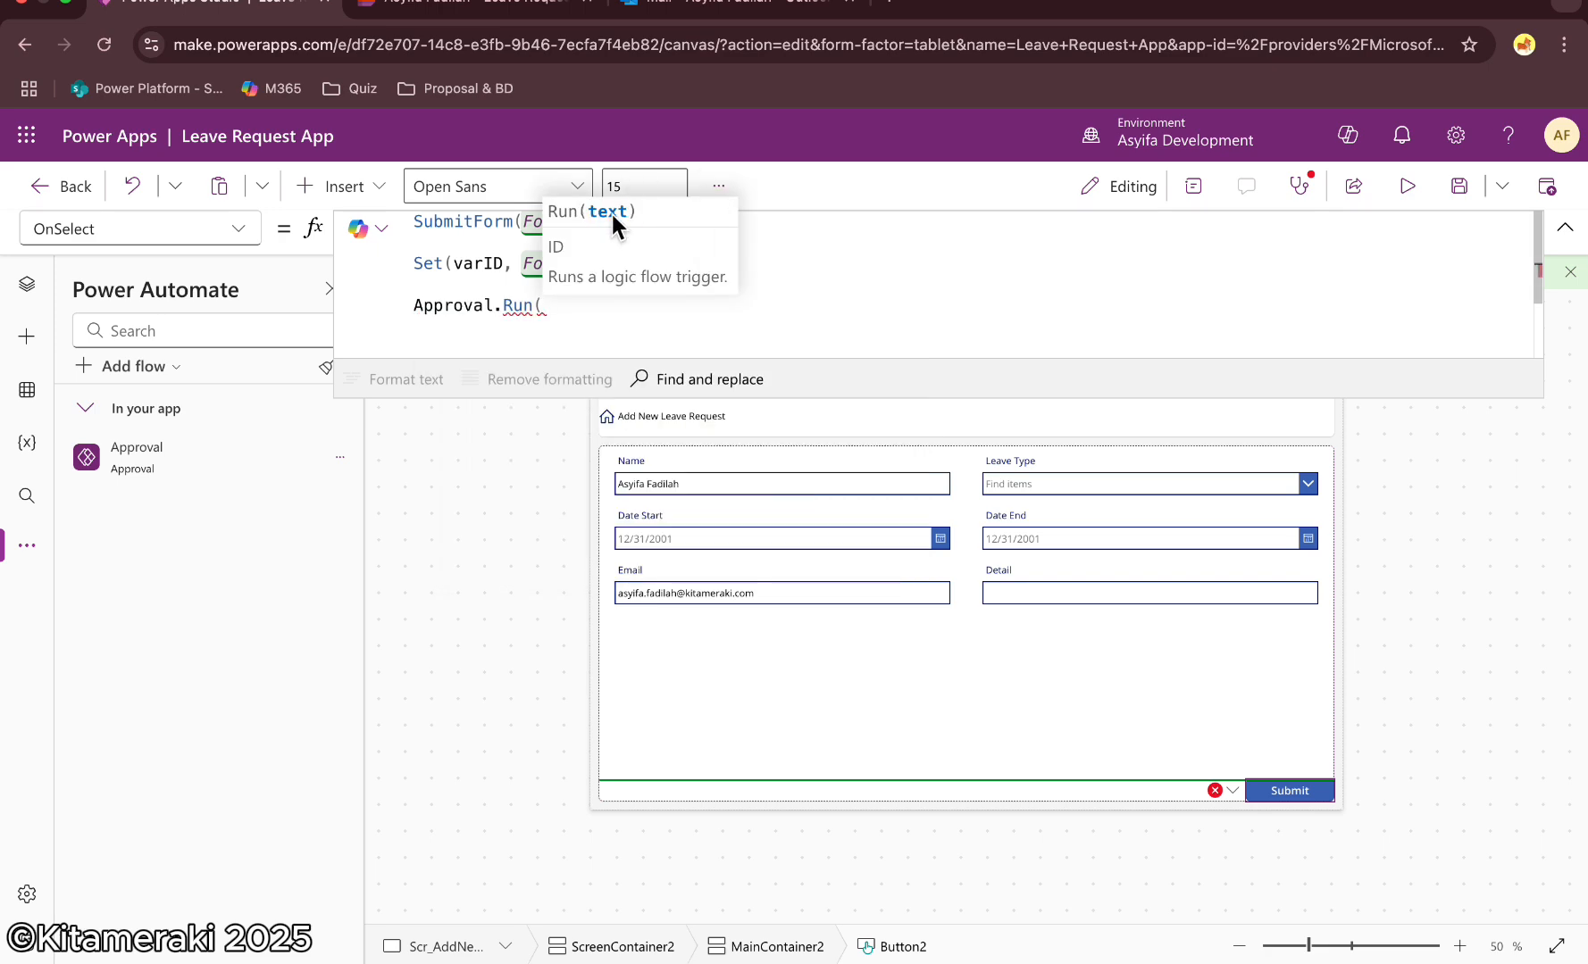
type("varID)")
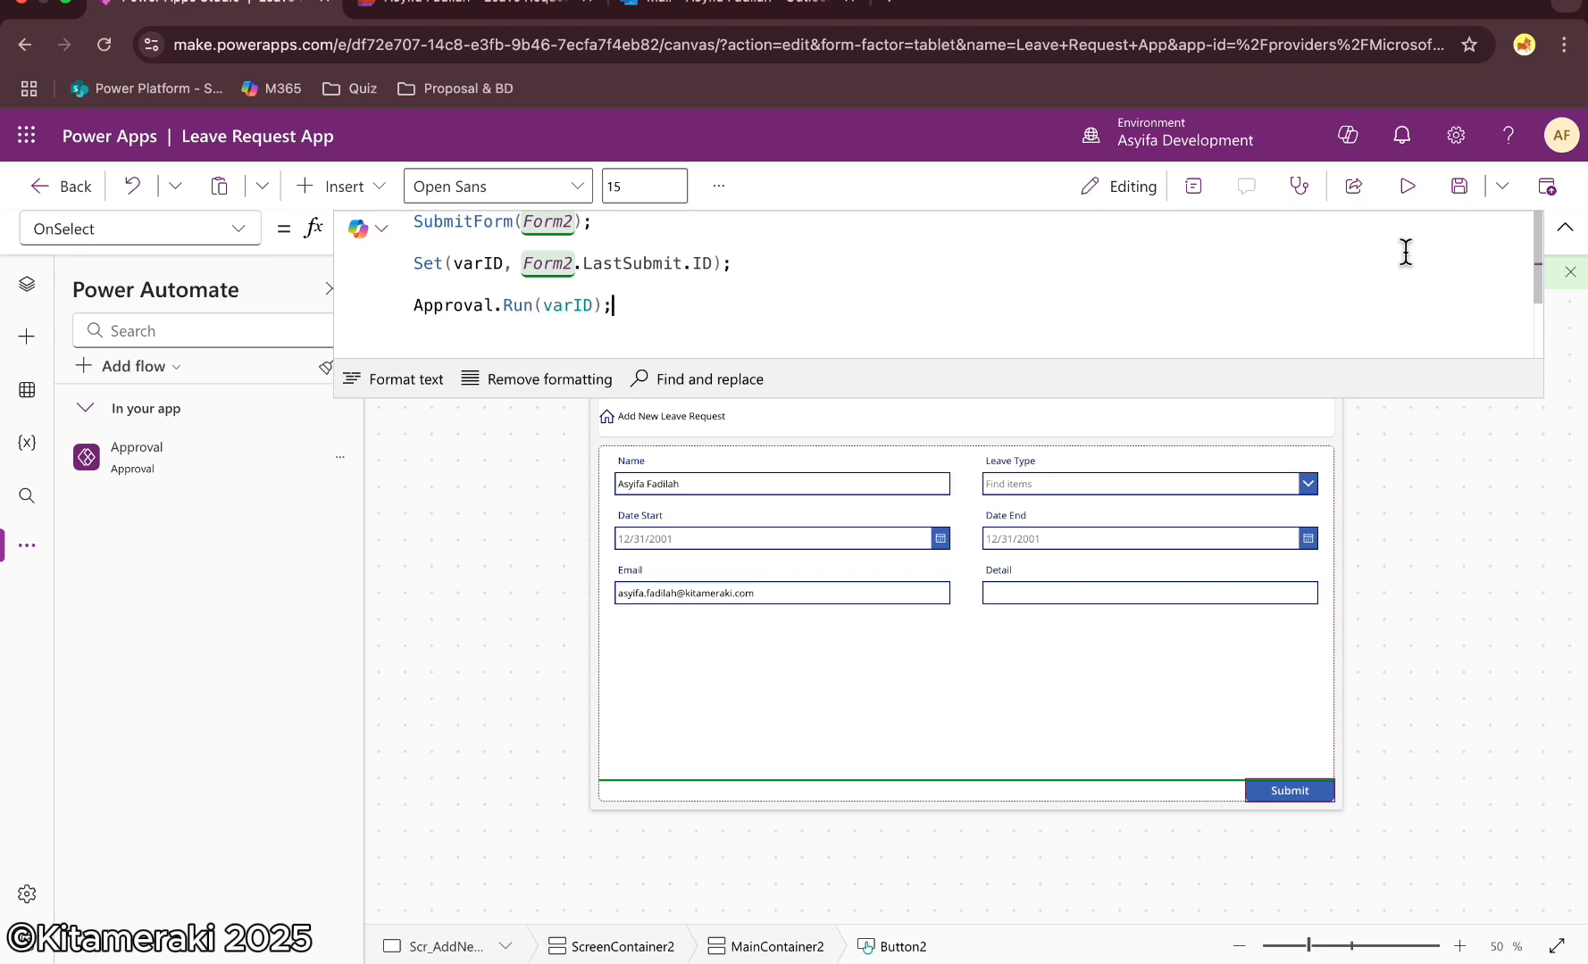
type(";")
left_click(1565, 227)
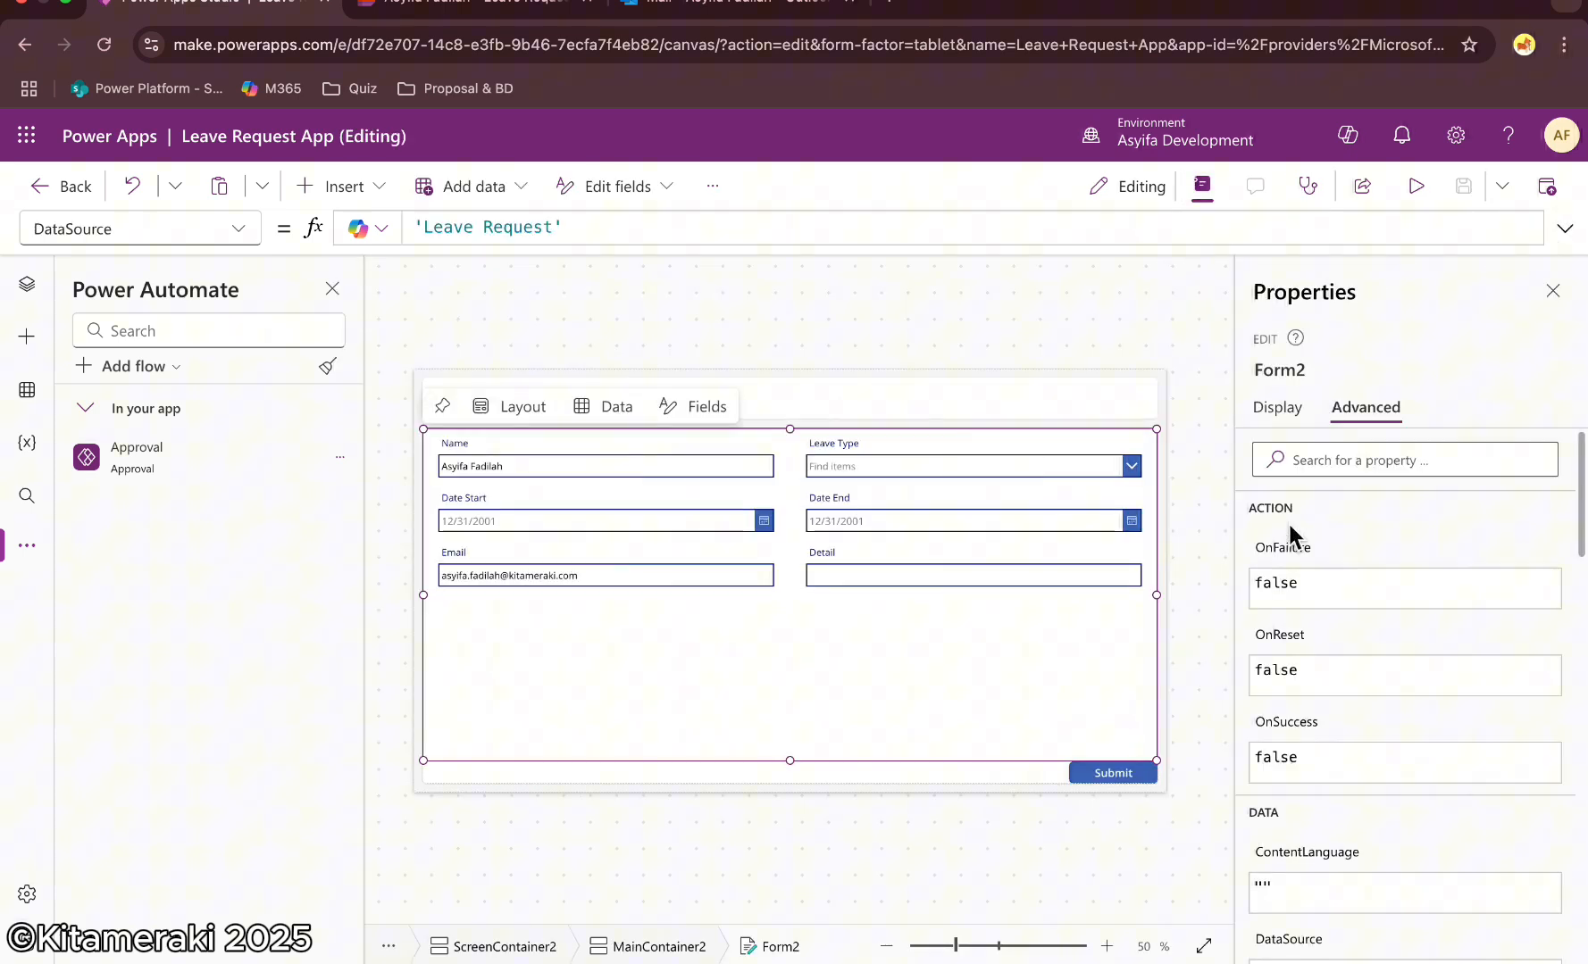
left_click(1403, 668)
left_click(1426, 728)
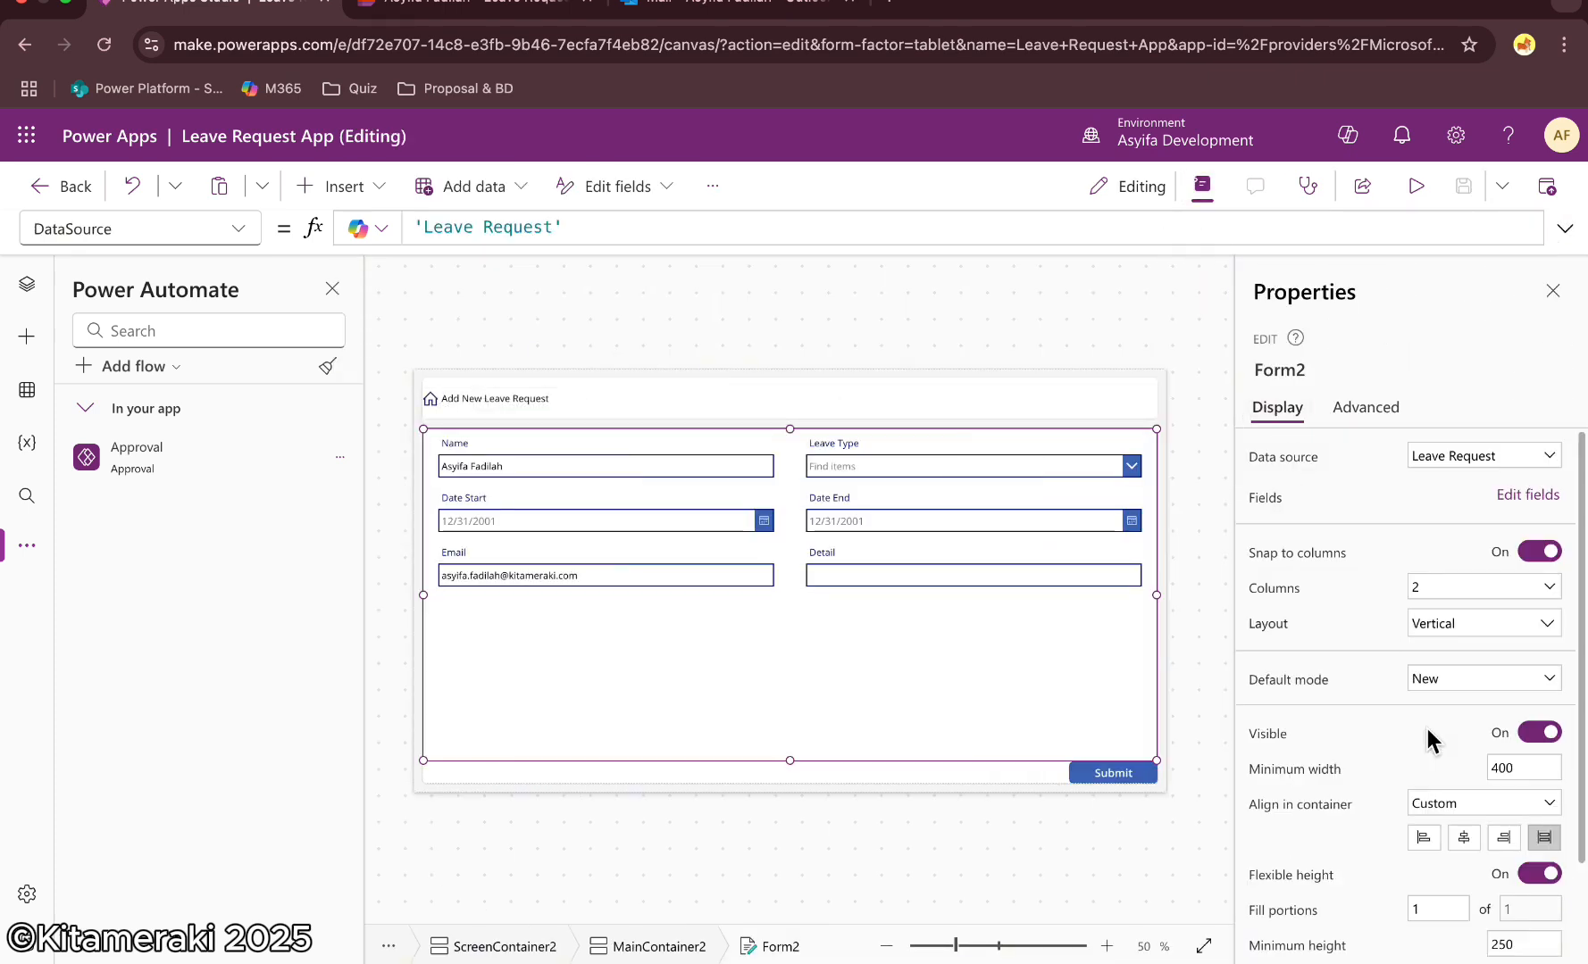
Close the Properties pane and open the app in preview mode
left_click(1458, 186)
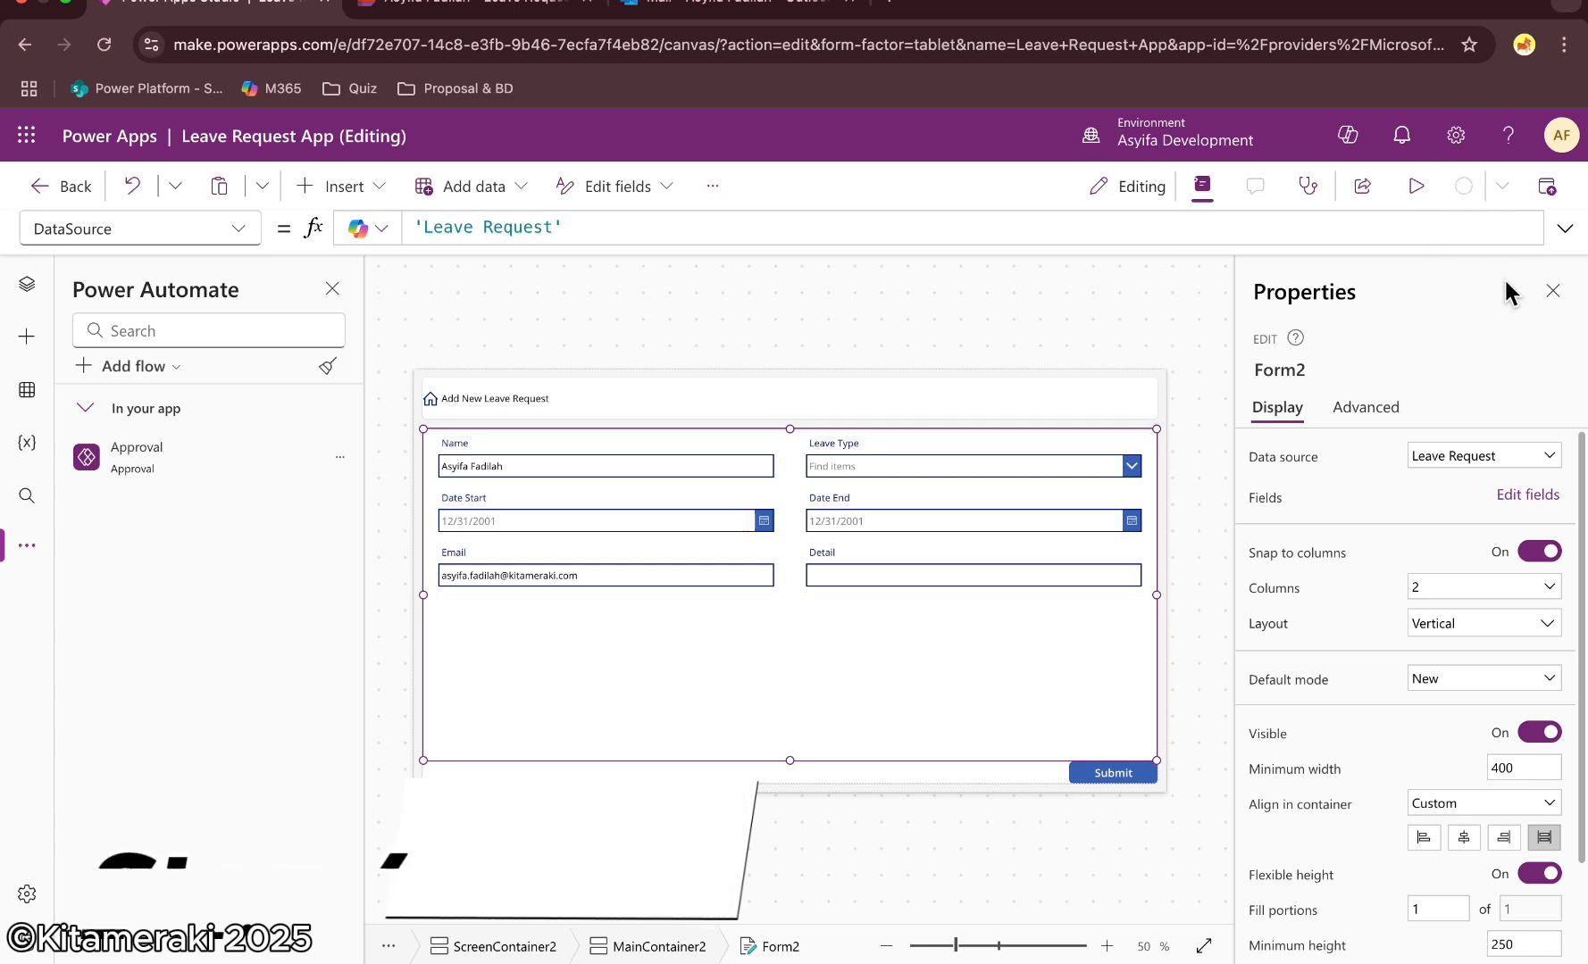
left_click(1552, 290)
left_click(1413, 335)
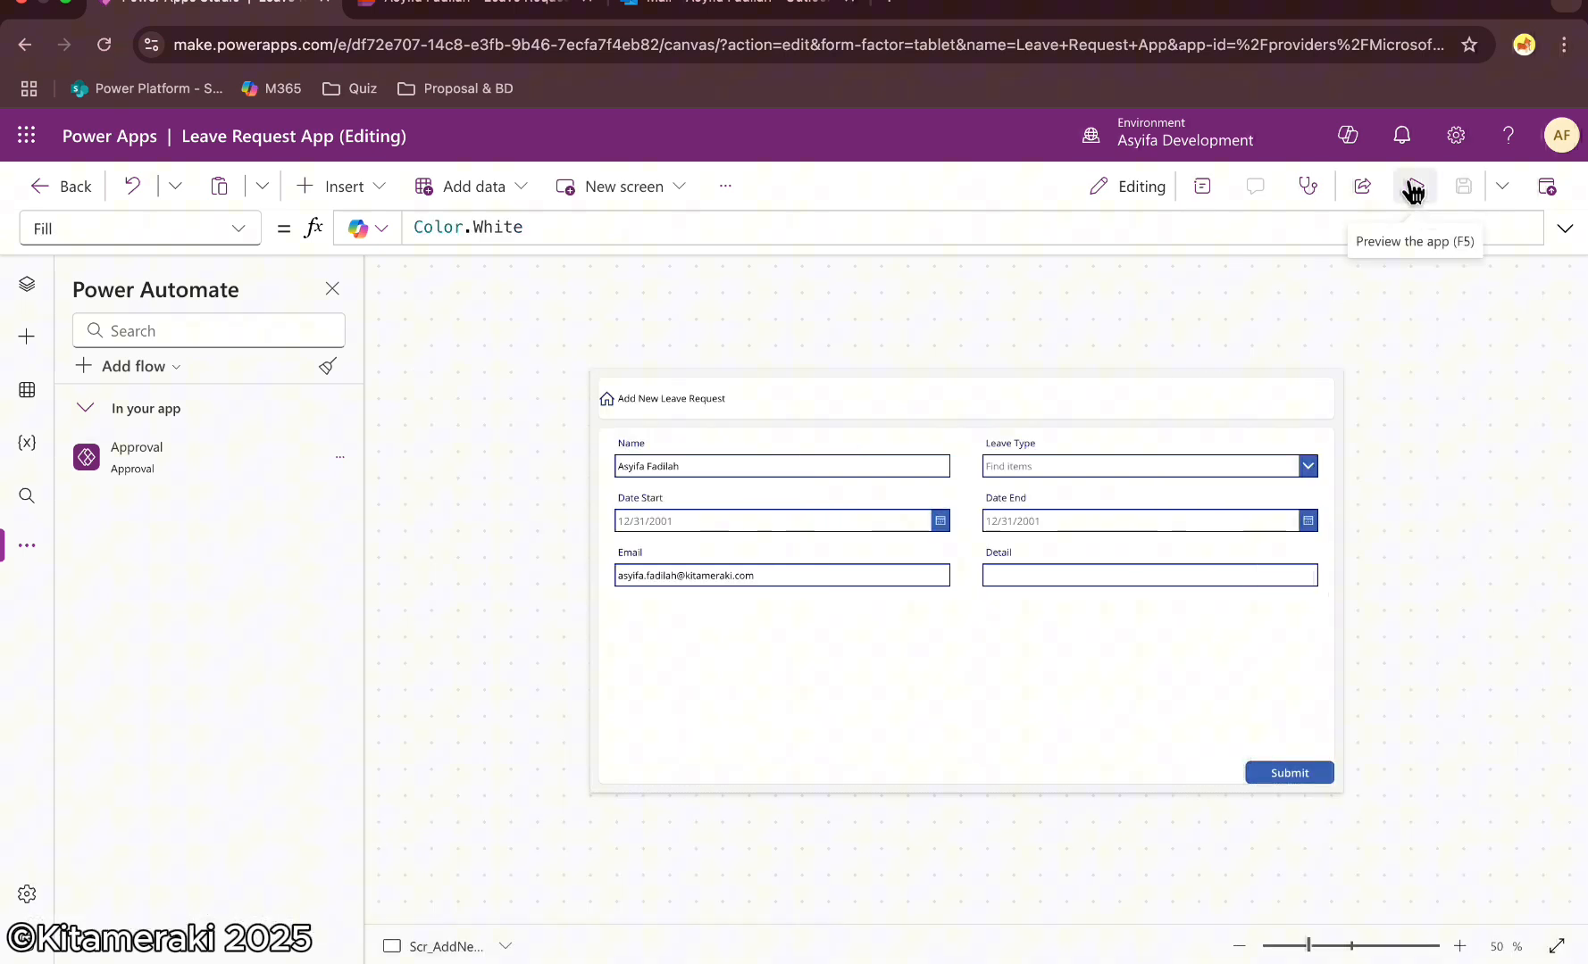
left_click(1413, 191)
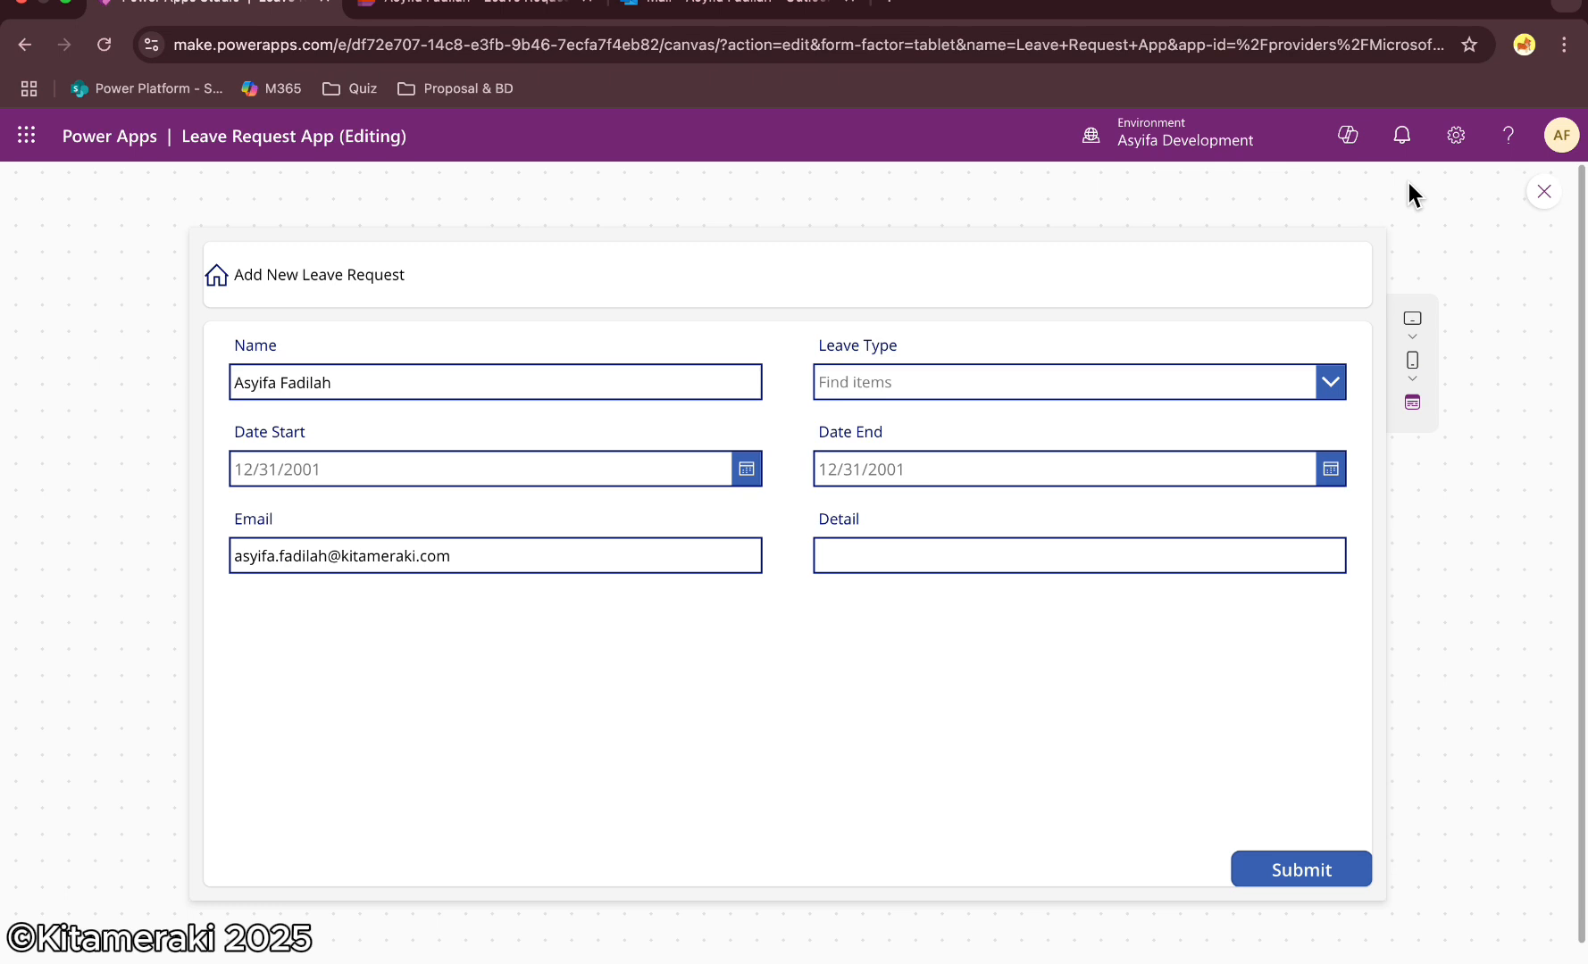
In the new request form, choose Vacation as Leave Type and set Date Start 2/21/2025 and Date End 2/24/2025
left_click(1010, 397)
left_click(870, 425)
left_click(747, 469)
left_click(459, 742)
left_click(404, 824)
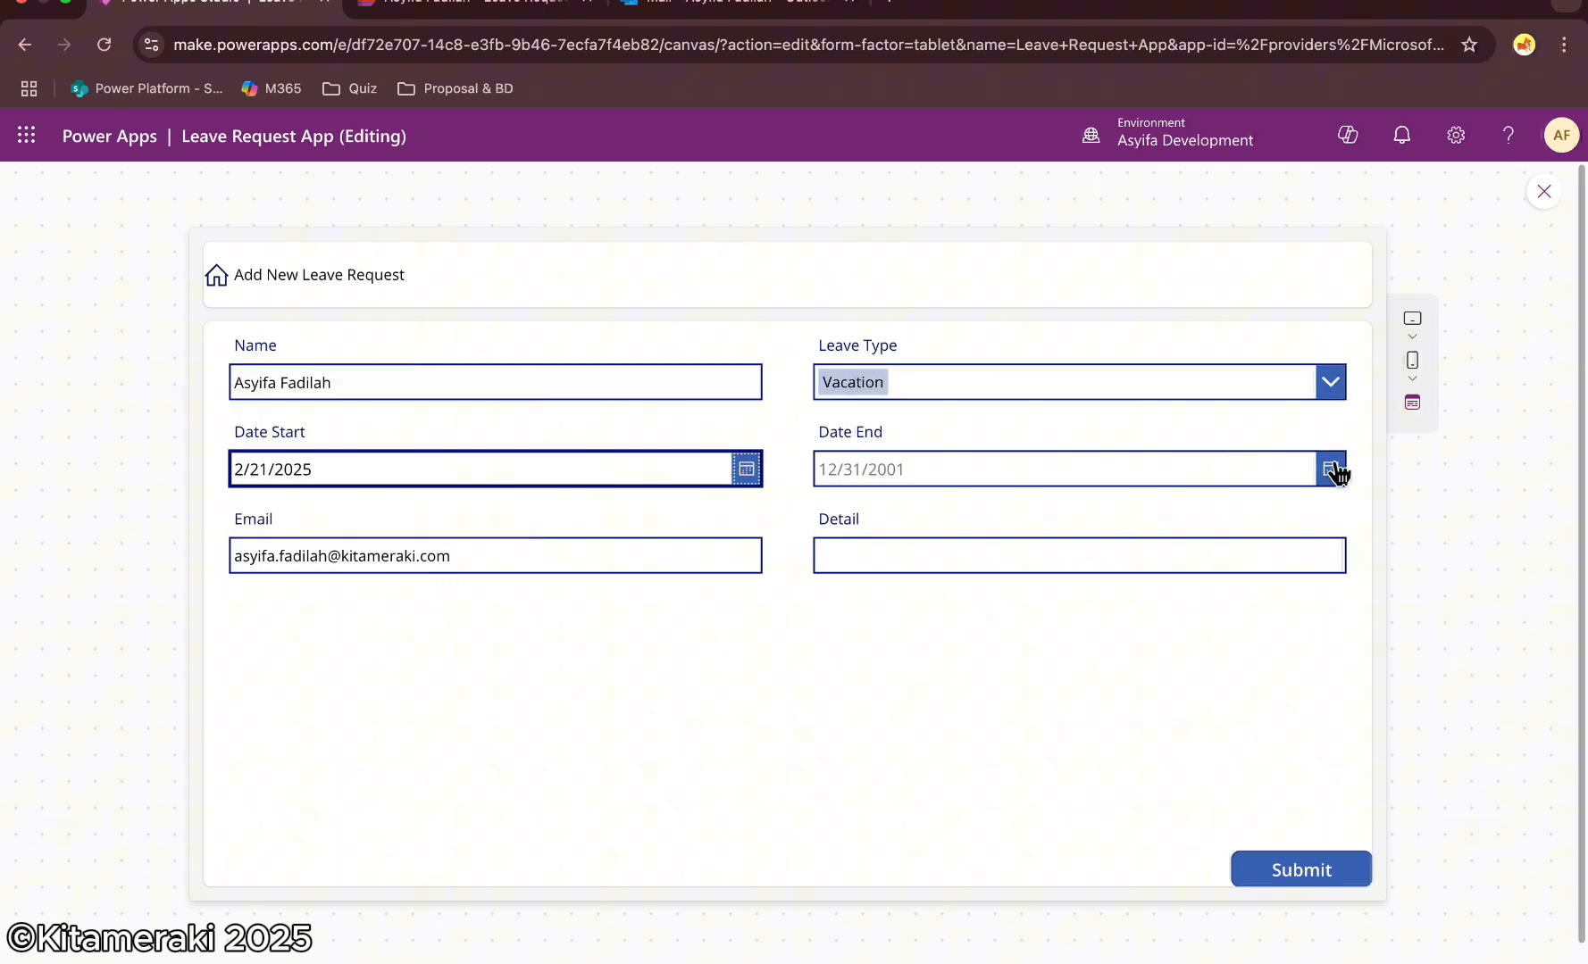
left_click(1330, 469)
left_click(866, 779)
left_click(988, 824)
Enter test as the request Detail and submit the form
left_click(911, 555)
type("test")
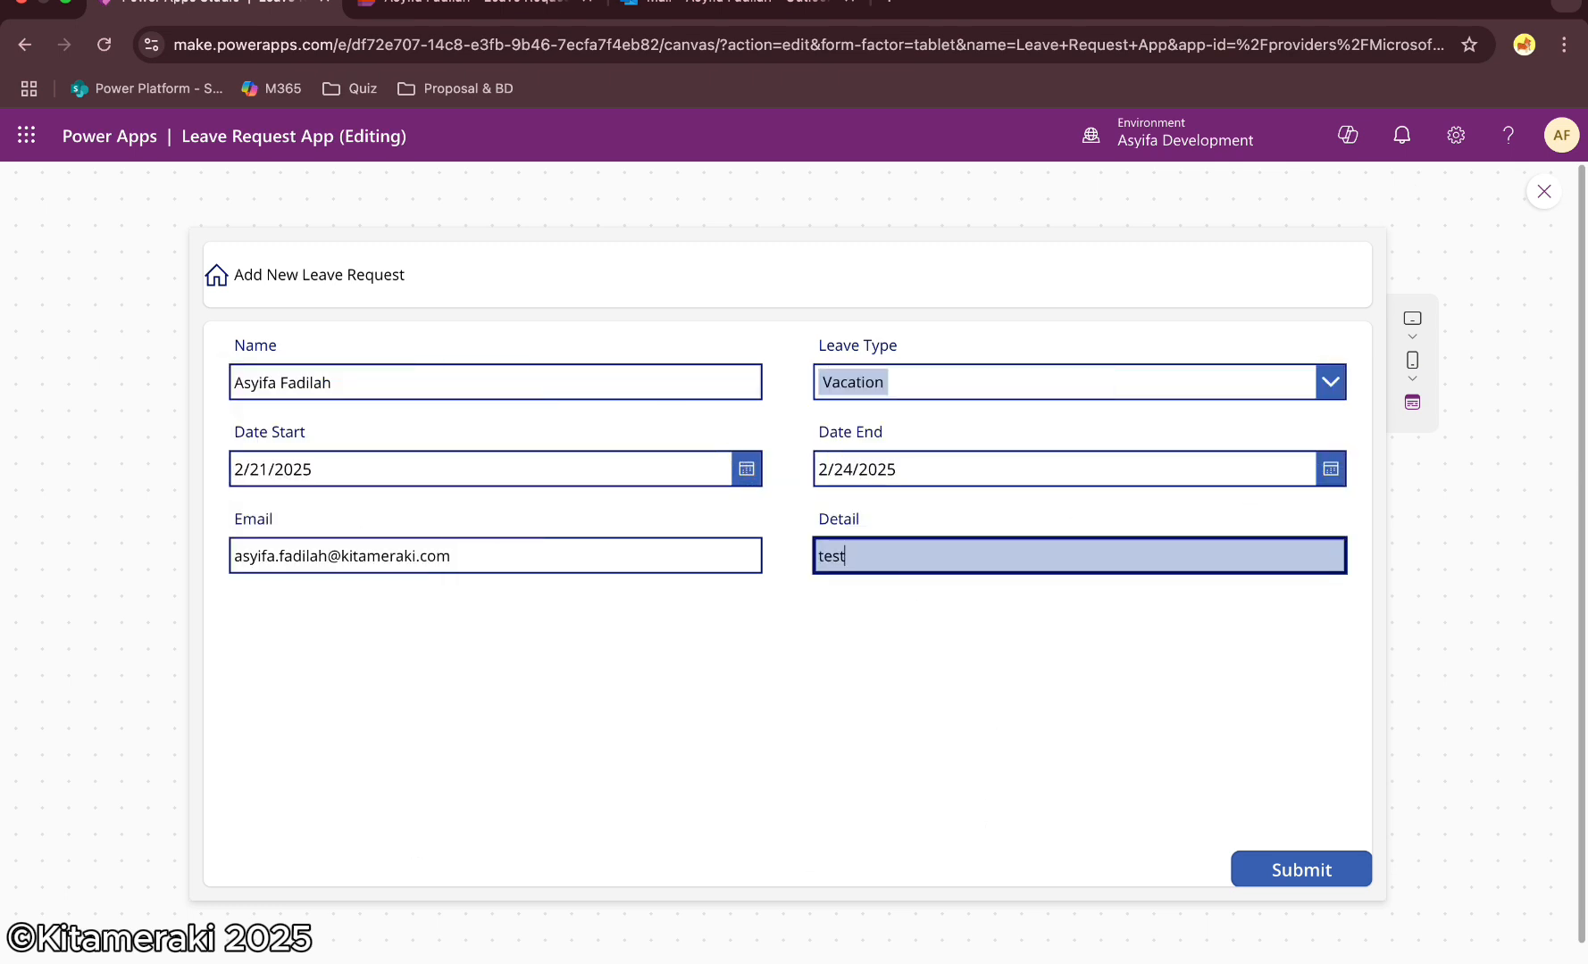
left_click(1283, 876)
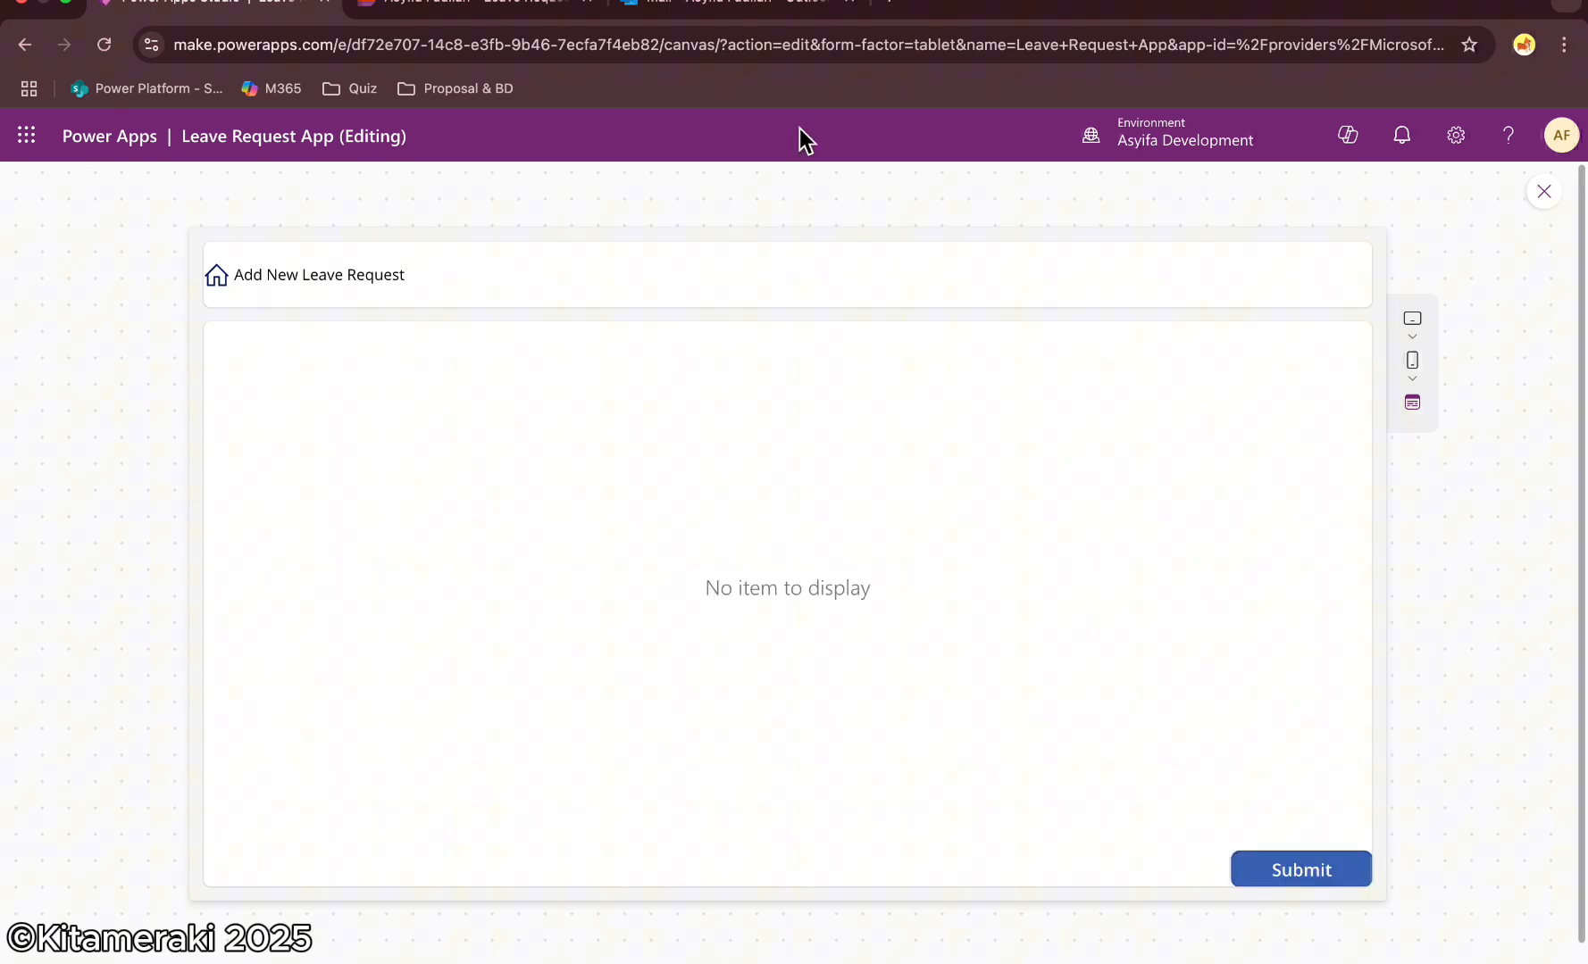
Switch to Outlook, approve the new leave request email with the comment have fun!, and open the approval notification
left_click(727, 9)
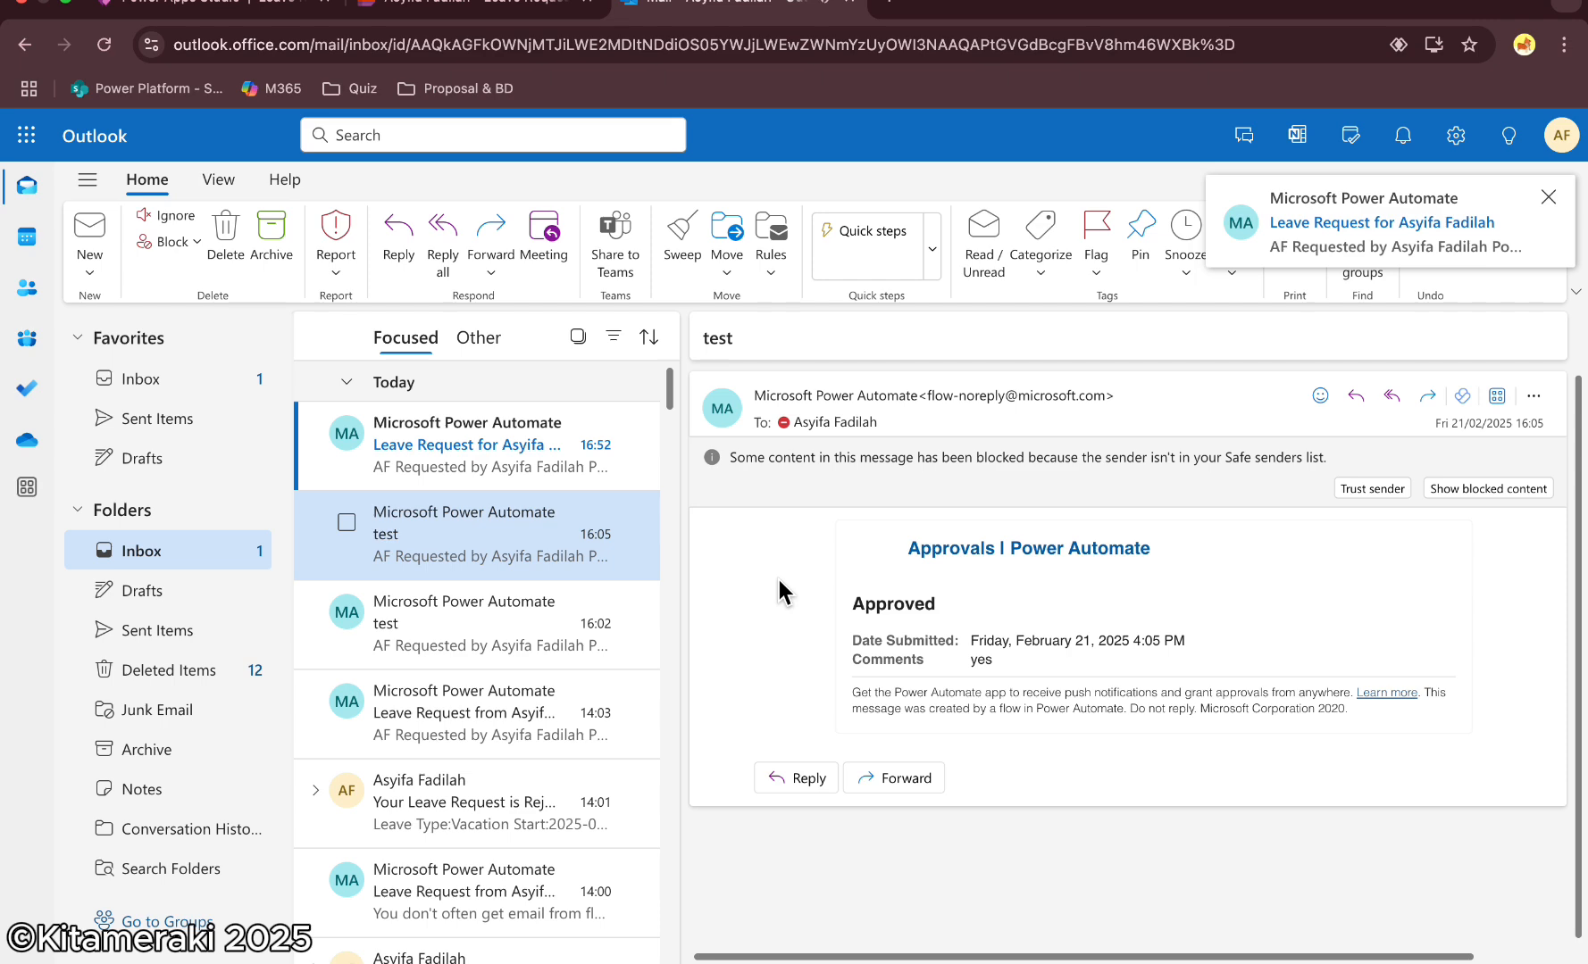
left_click(459, 438)
scroll(1020, 602, "down", 1)
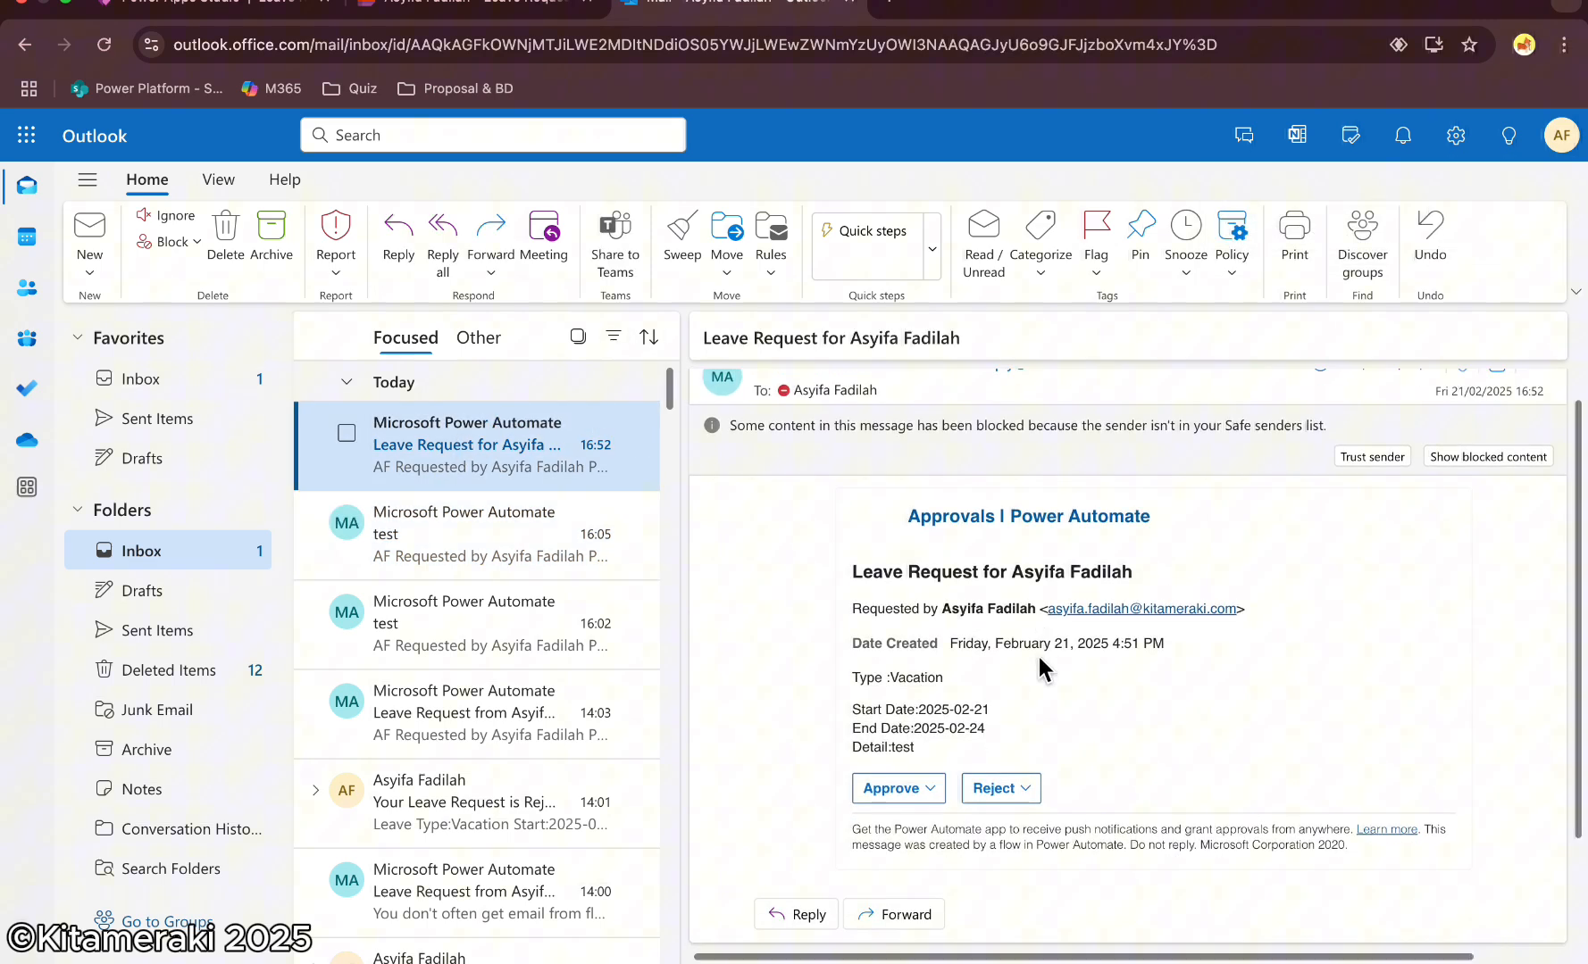
left_click(893, 790)
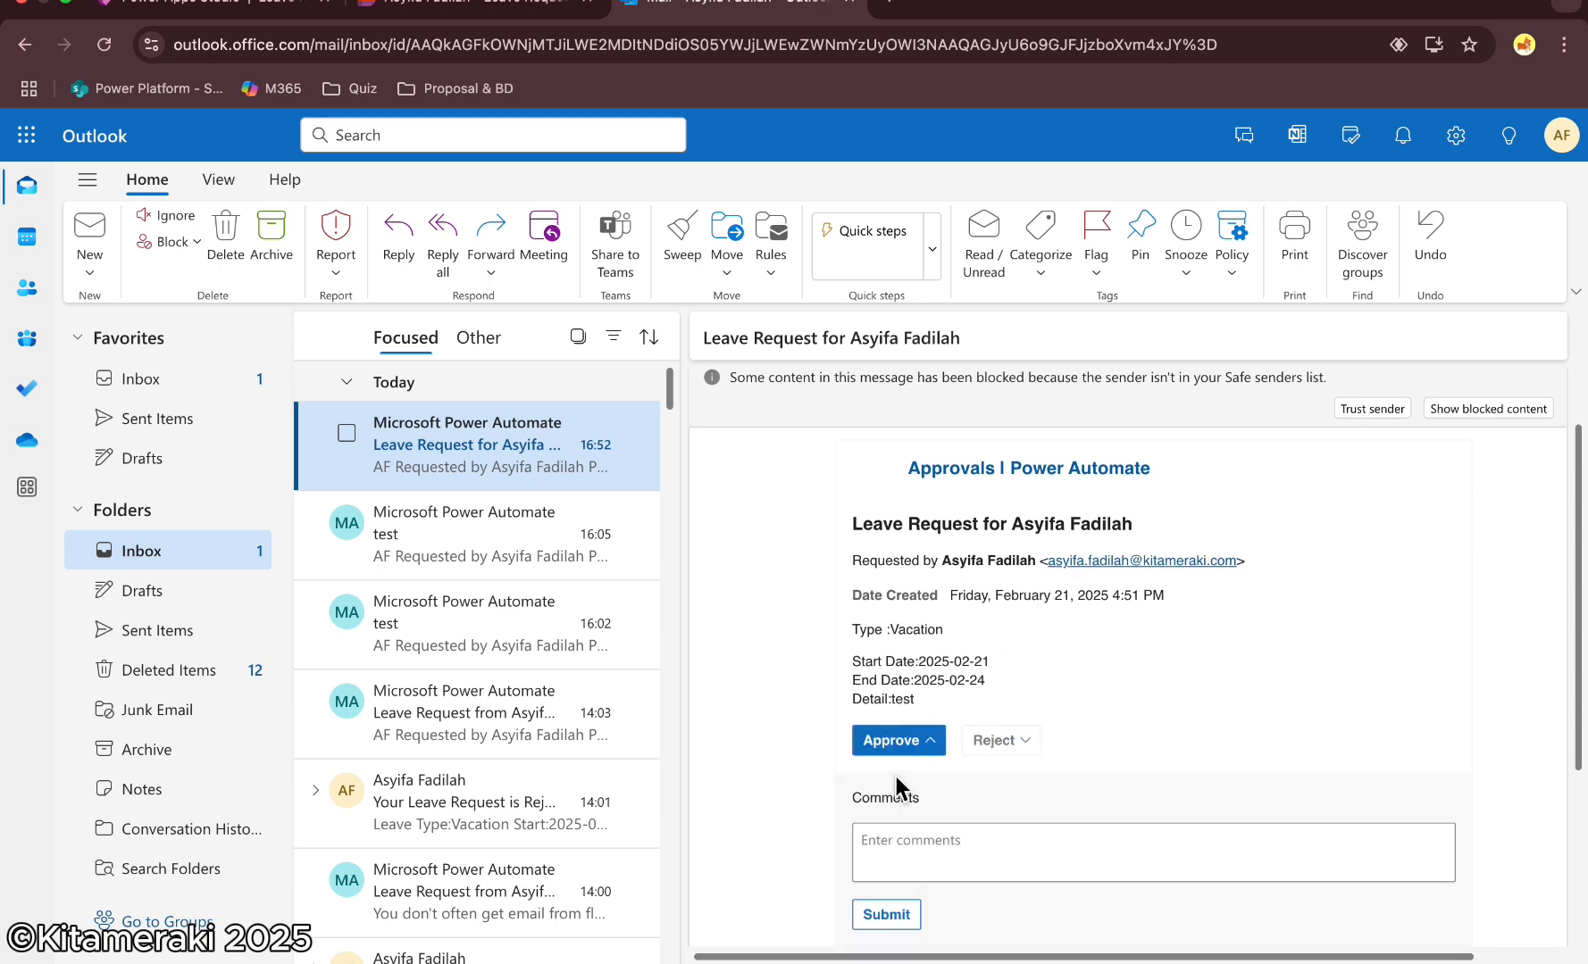
type("have fun!")
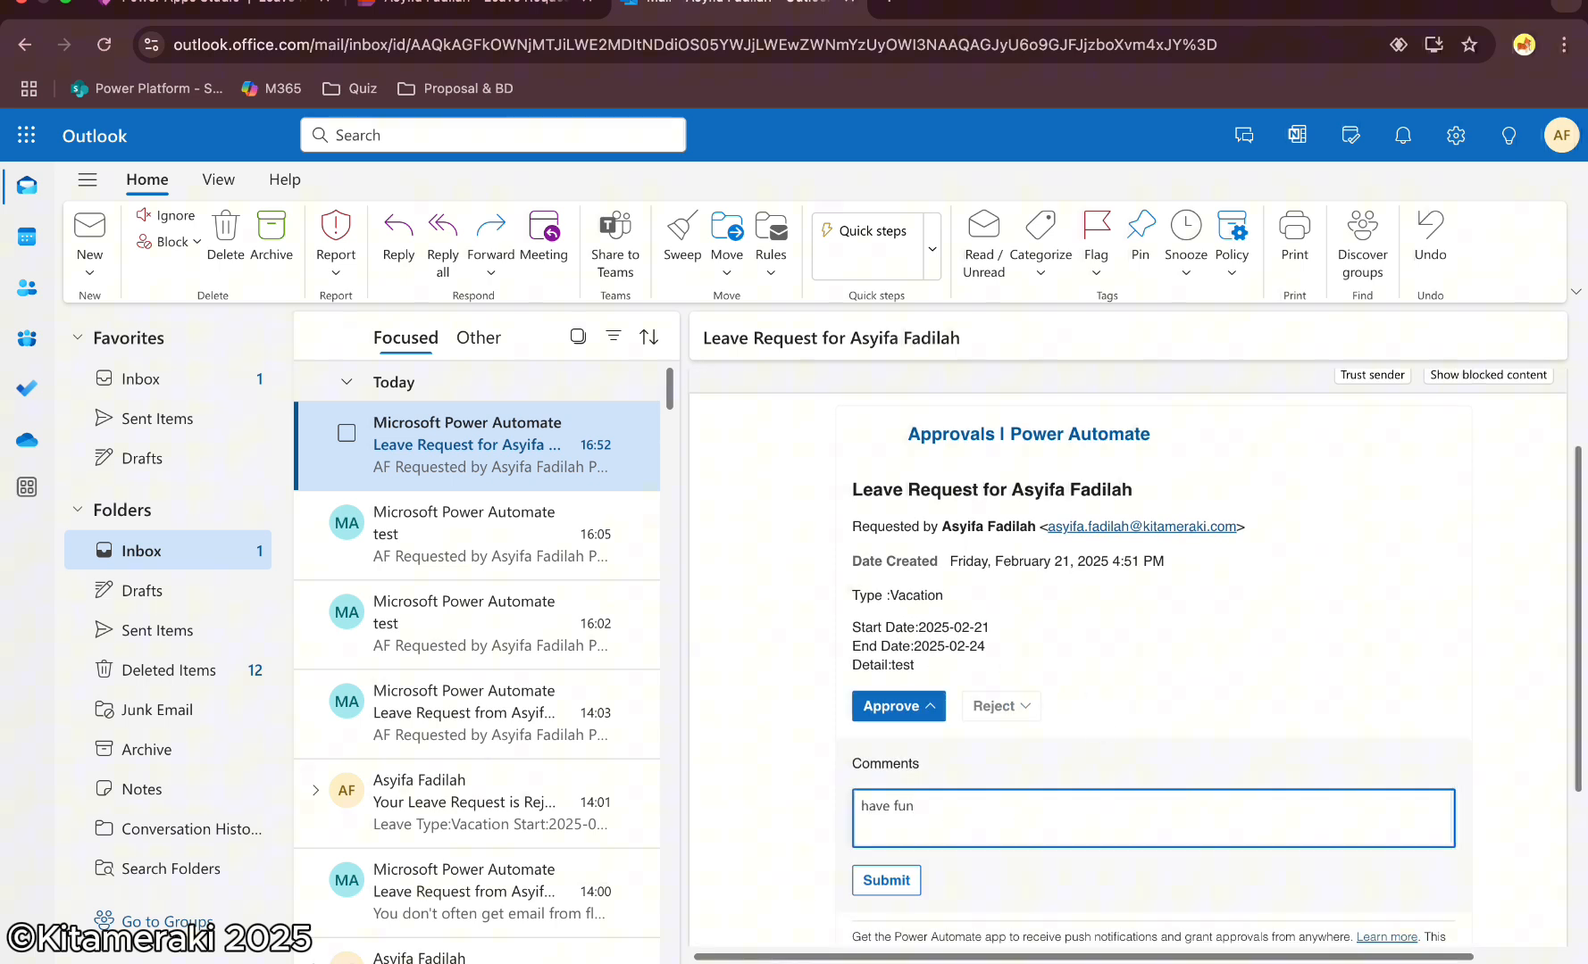
left_click(902, 878)
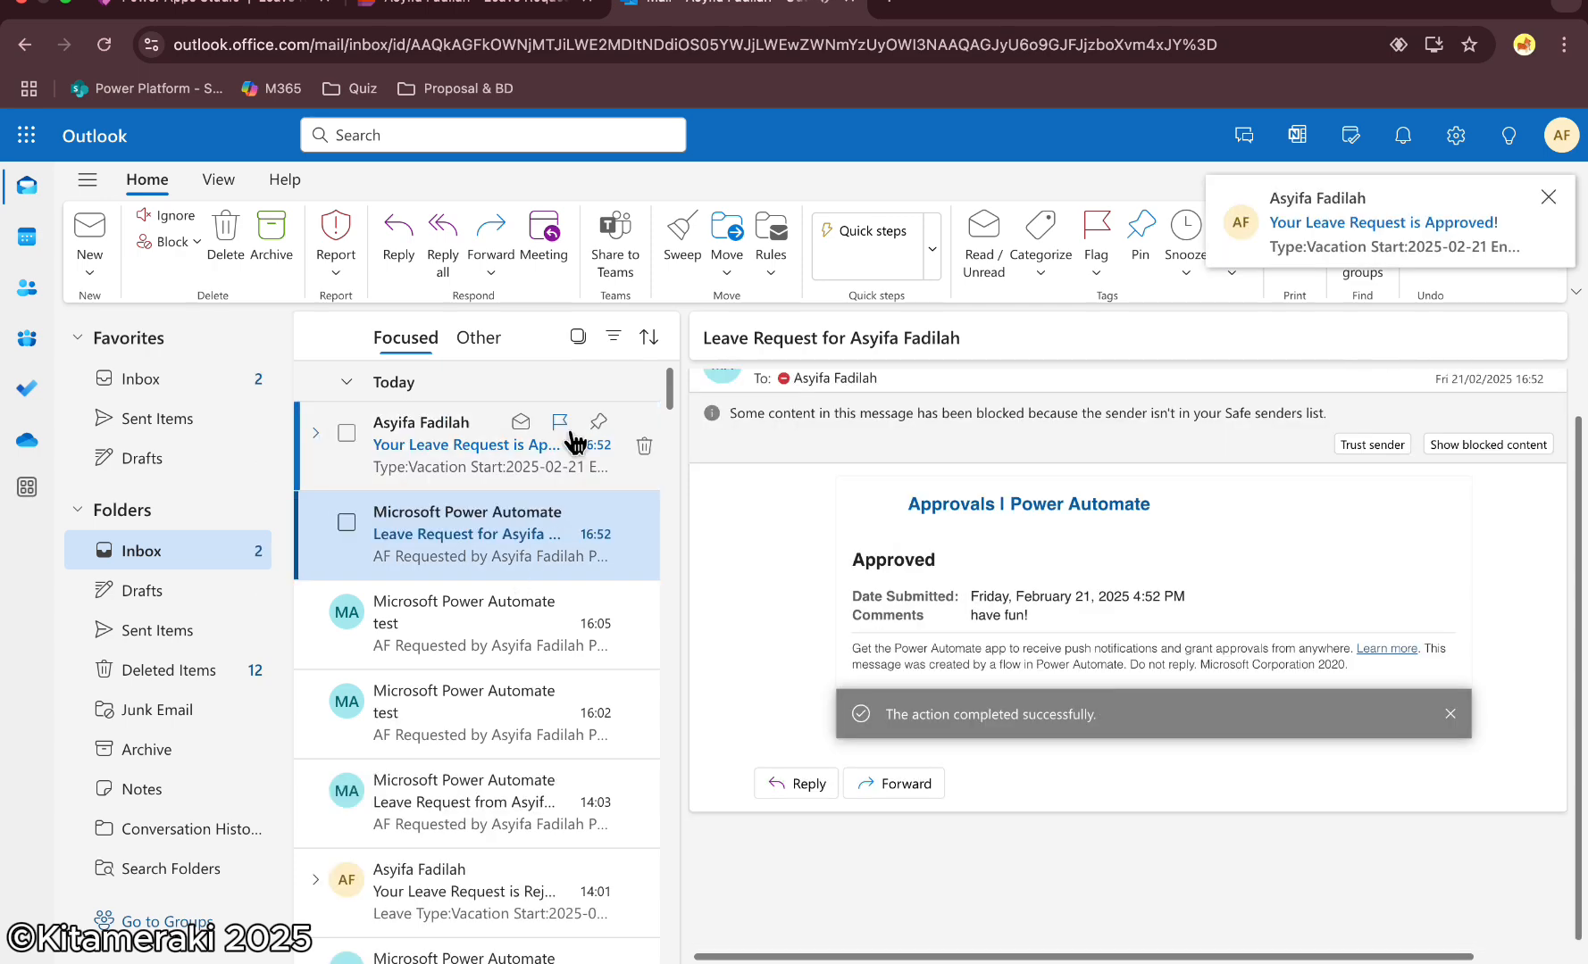
left_click(431, 442)
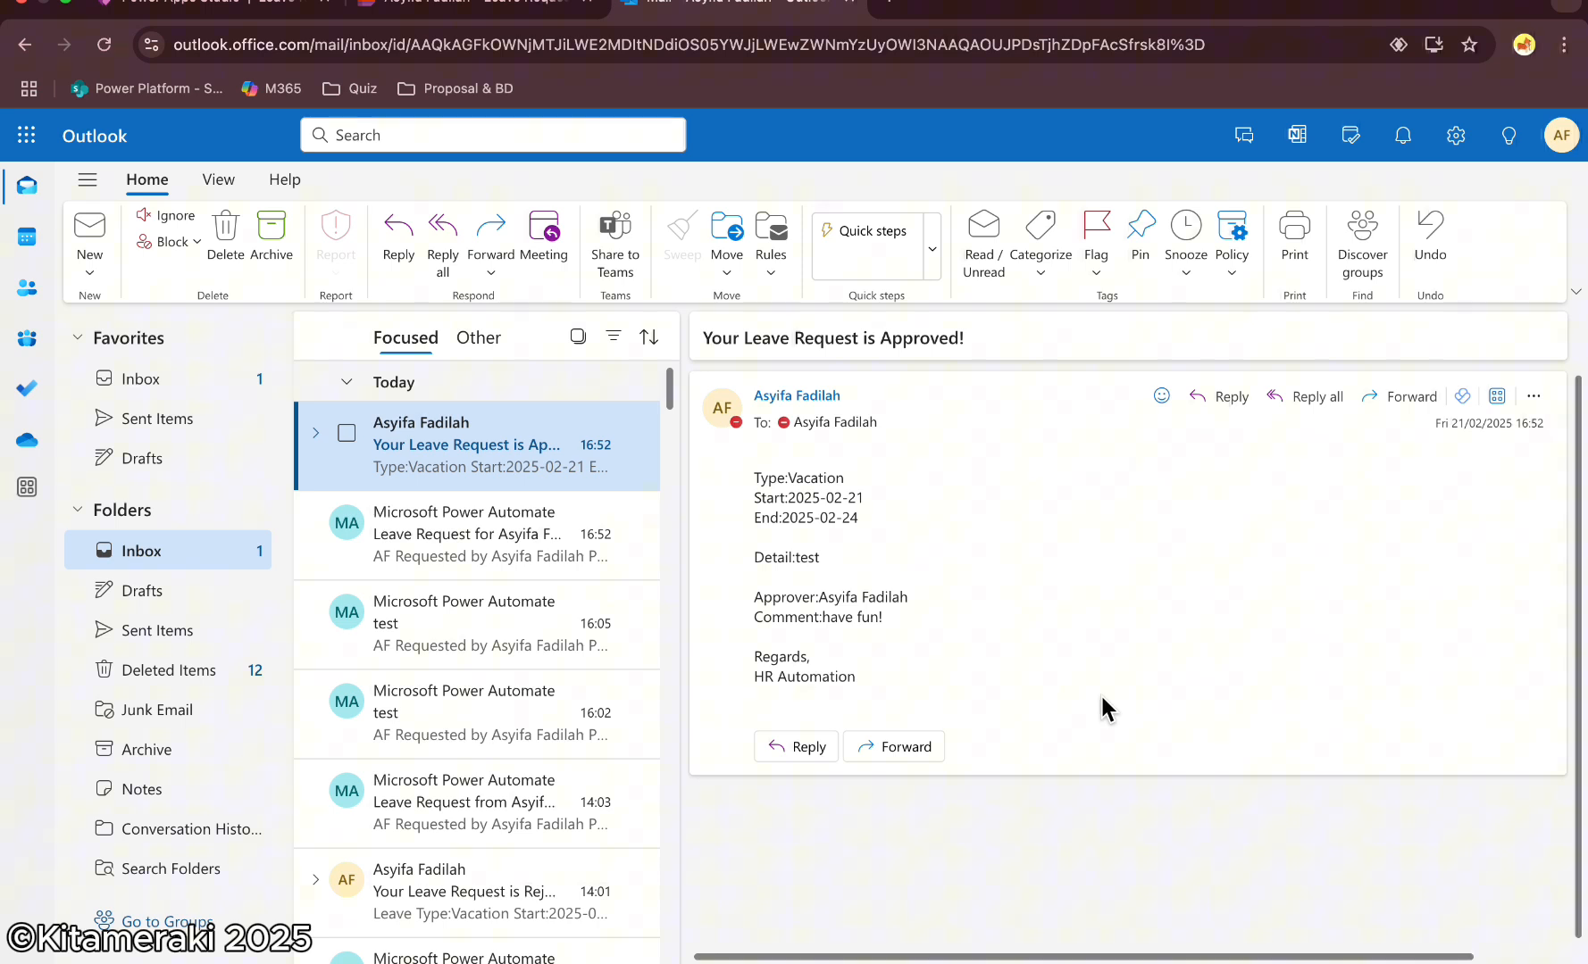
Return to the app preview, go to the home screen and view the newly submitted request's details
left_click(283, 13)
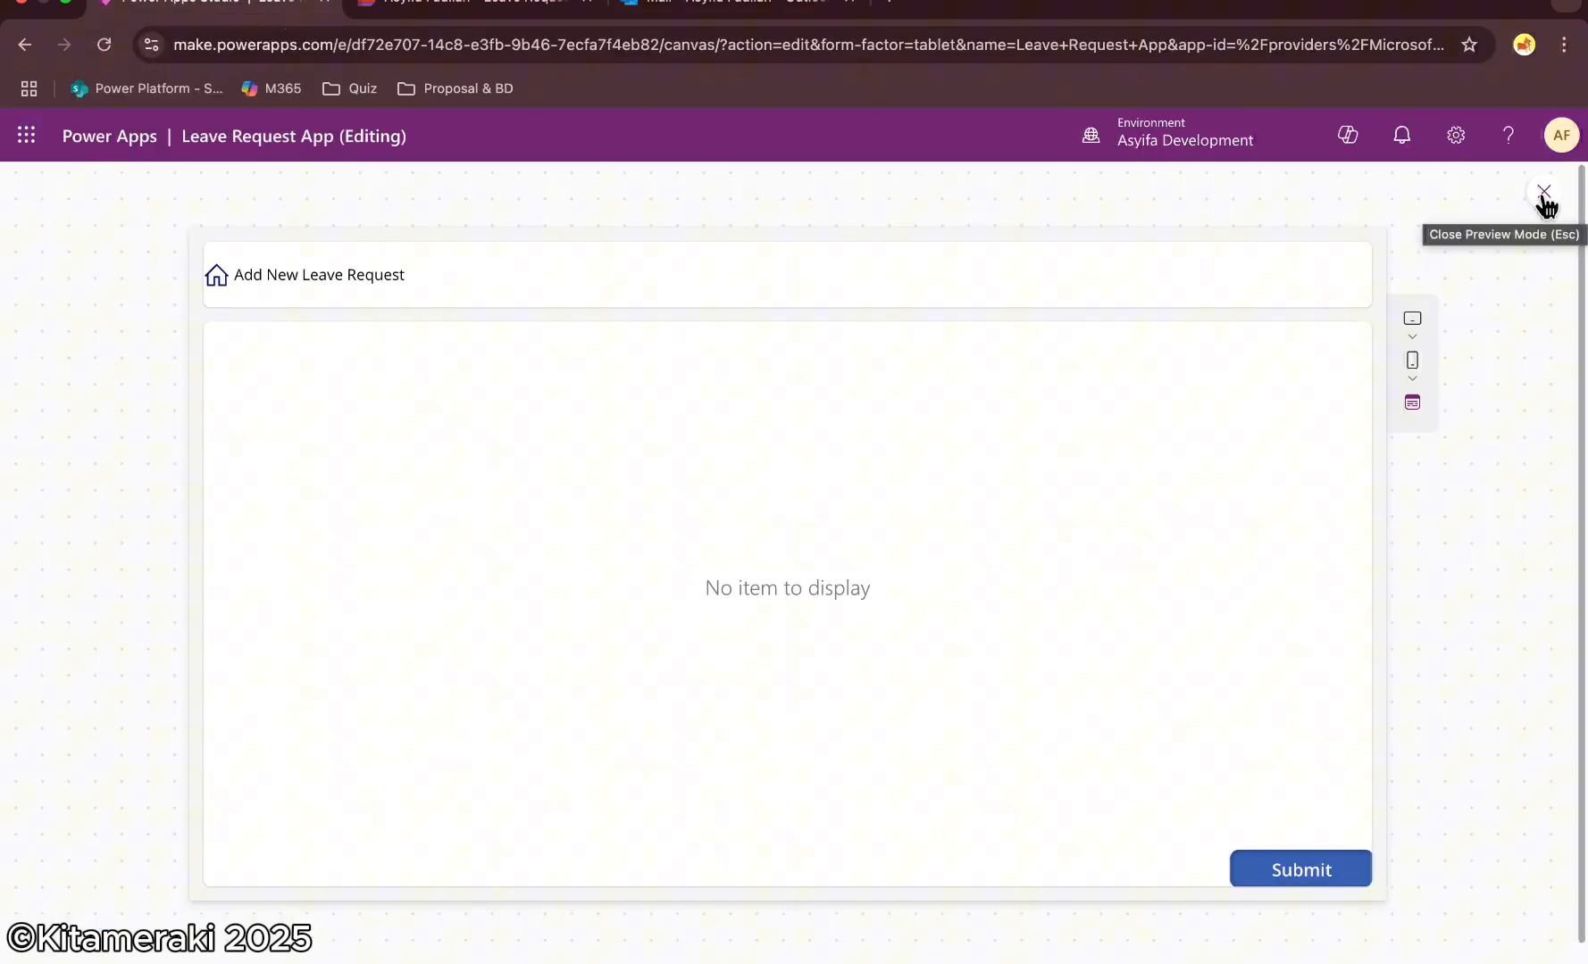
left_click(216, 275)
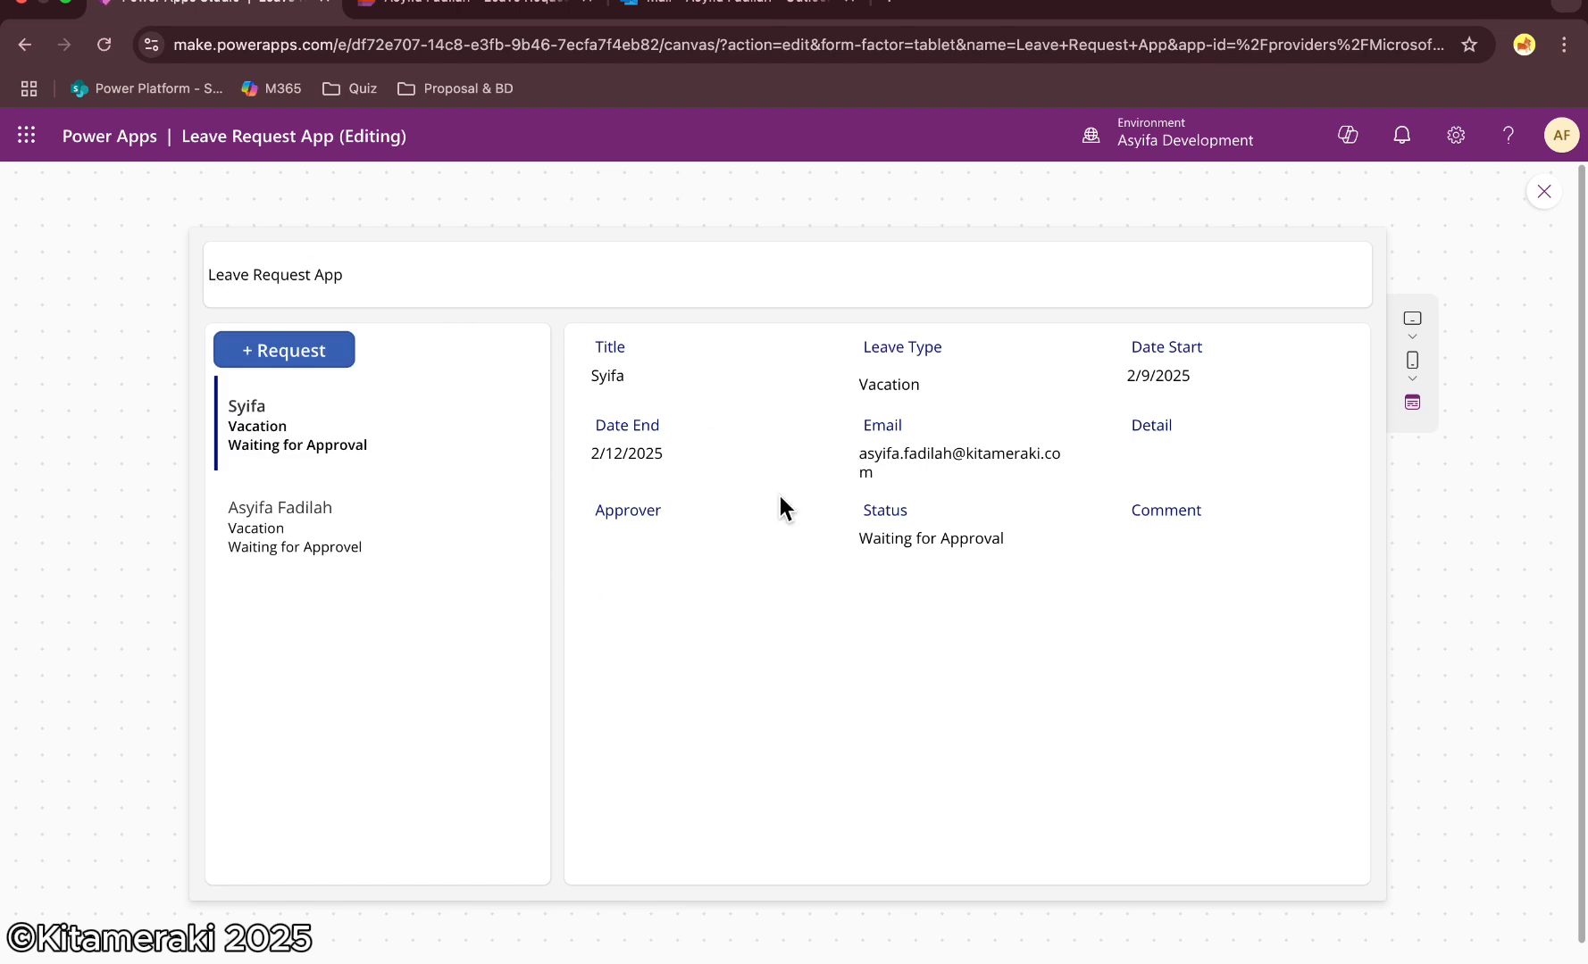
left_click(356, 534)
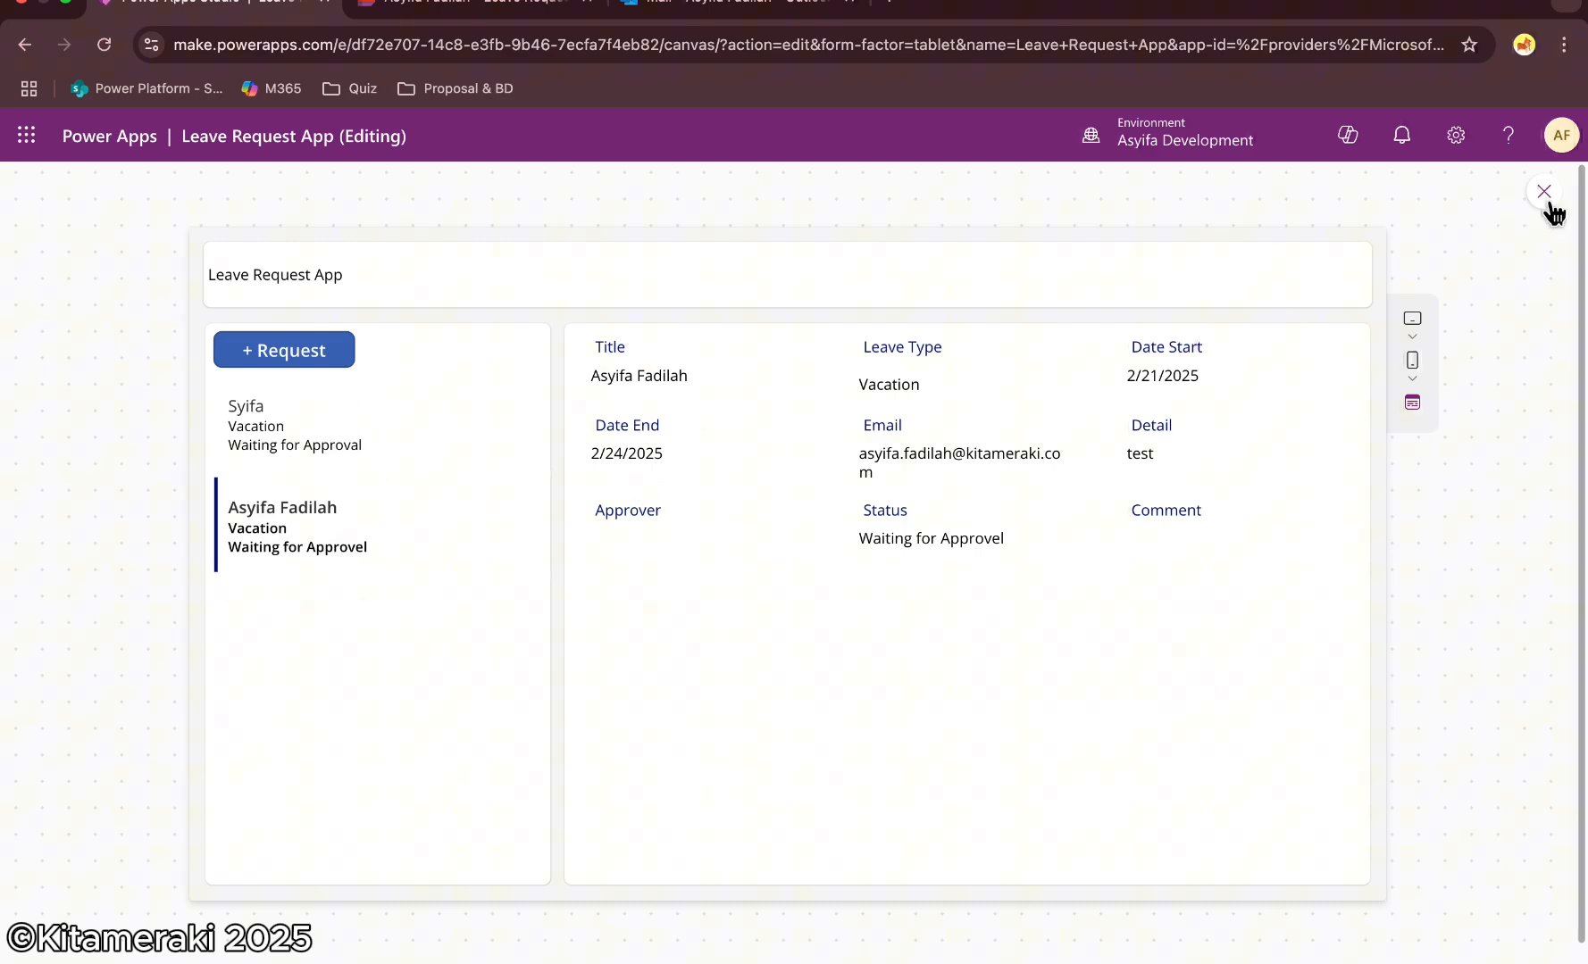
Close the preview and refresh the Leave Request data source
left_click(1545, 195)
left_click(1027, 634)
left_click(27, 393)
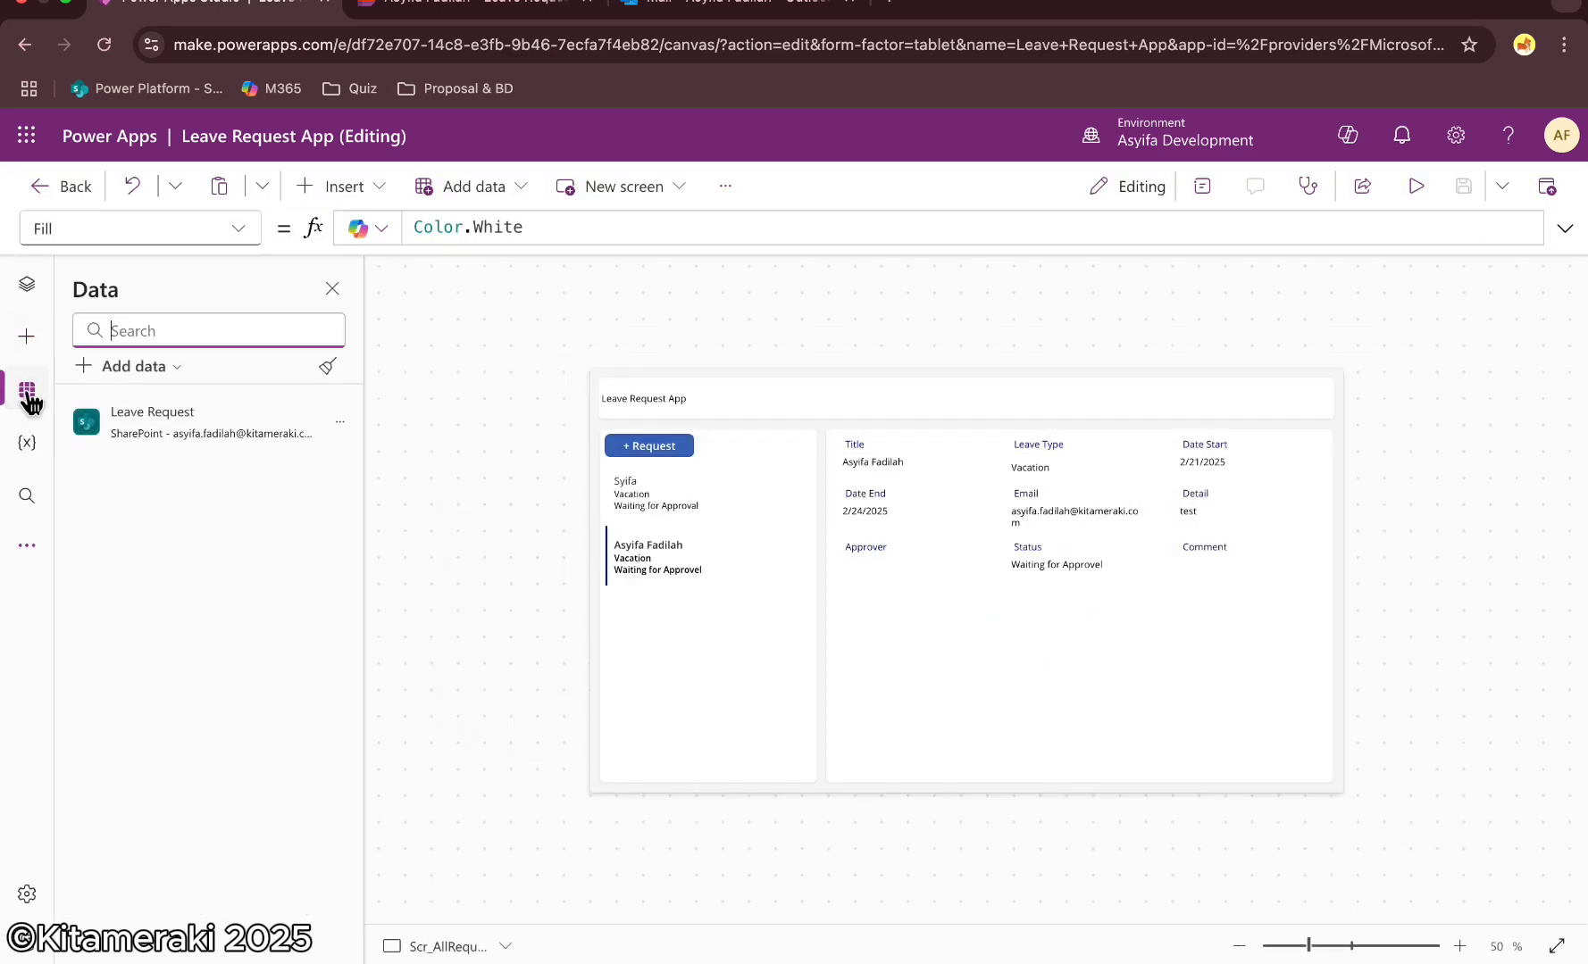
left_click(339, 421)
left_click(408, 506)
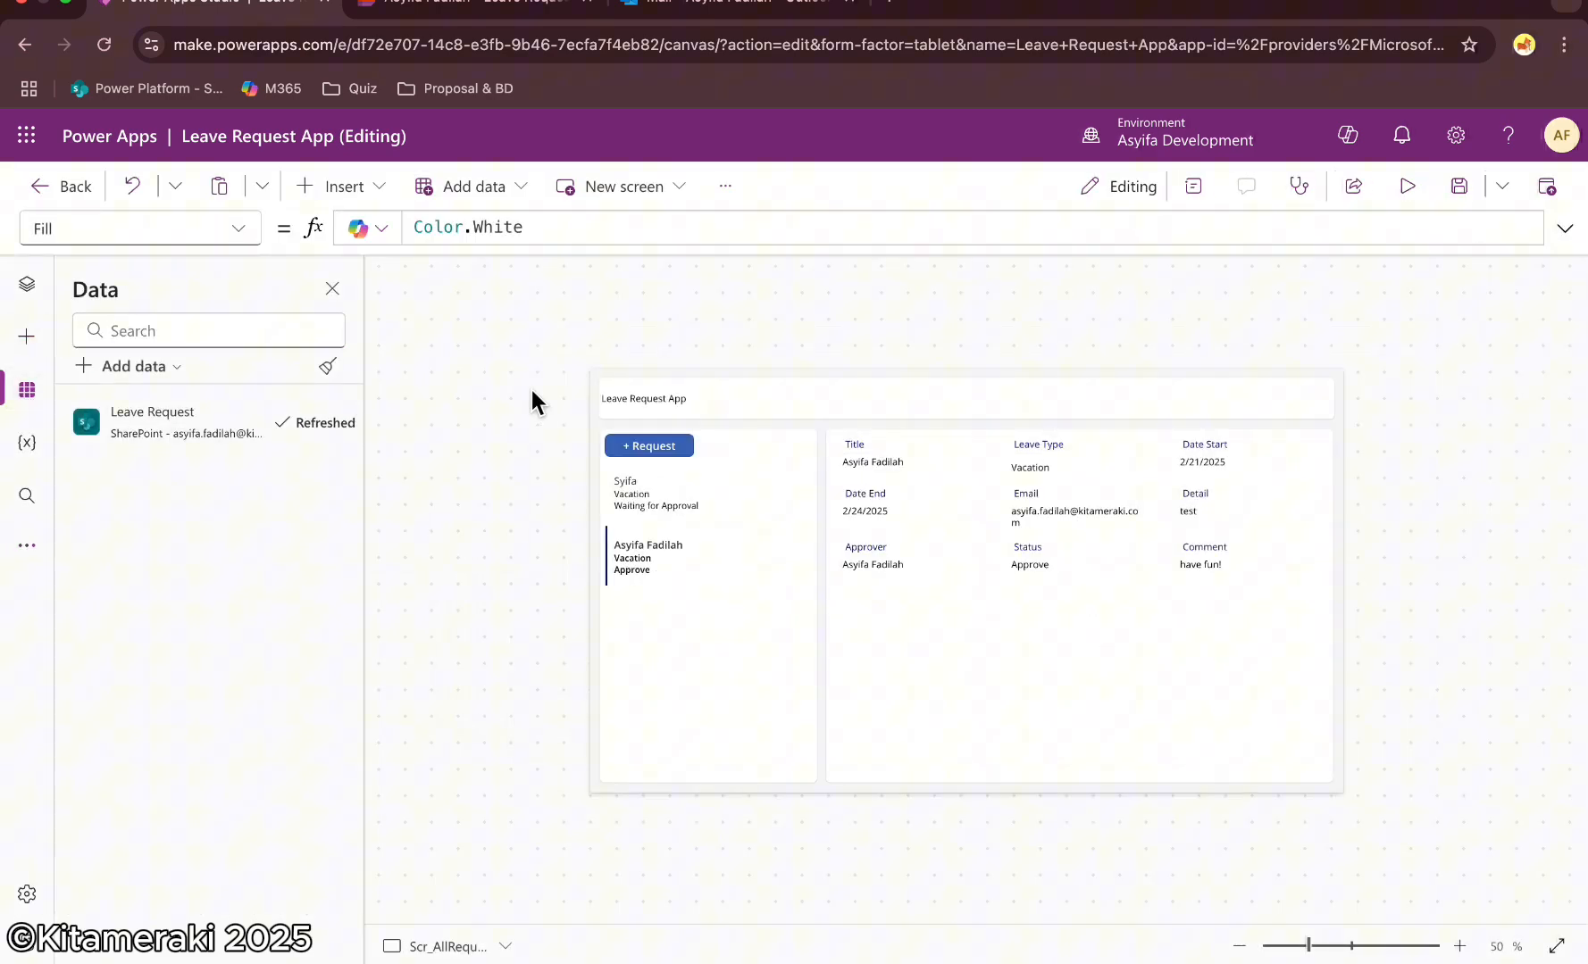